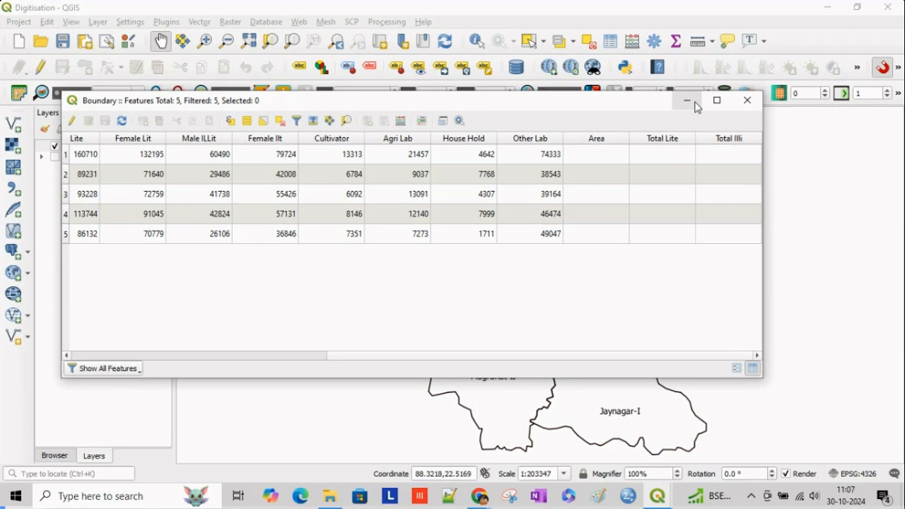
- Close the Boundary attribute table and open the Excel workbook Data_GIS_24pgs s from the 5th Sem Batch_24 folder
click(748, 100)
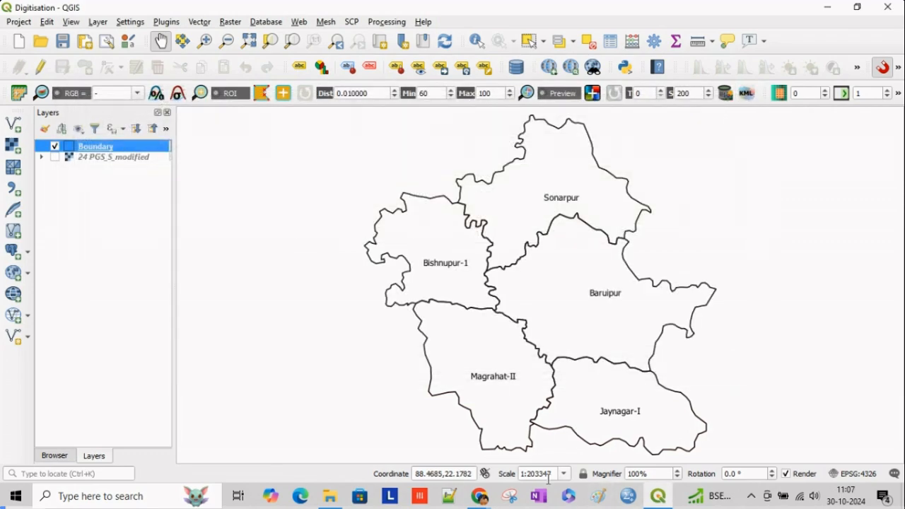
click(827, 9)
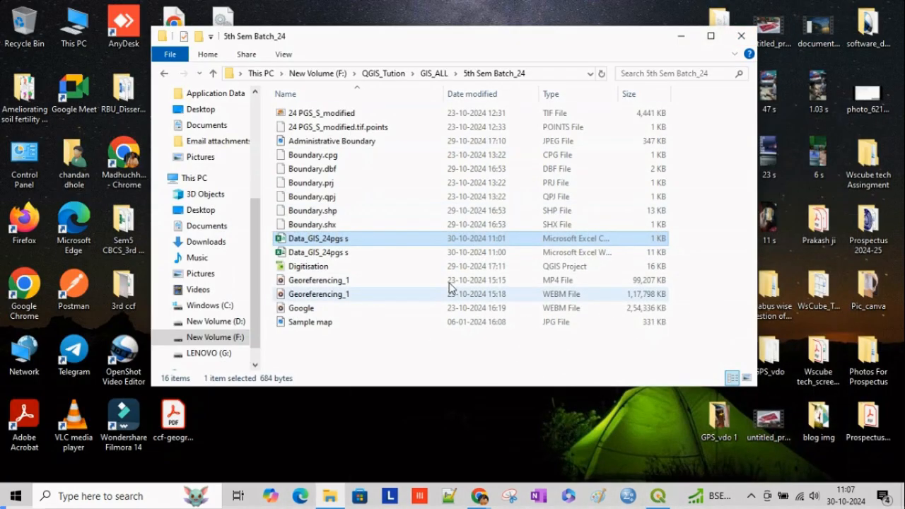
double_click(354, 253)
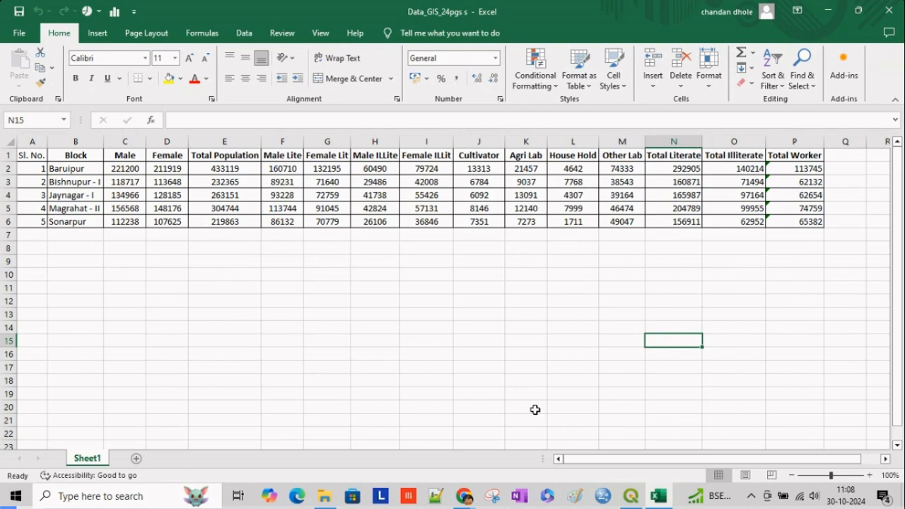
- Switch to QGIS and examine all columns of the Boundary layer's attribute table, closing the table when done
click(631, 498)
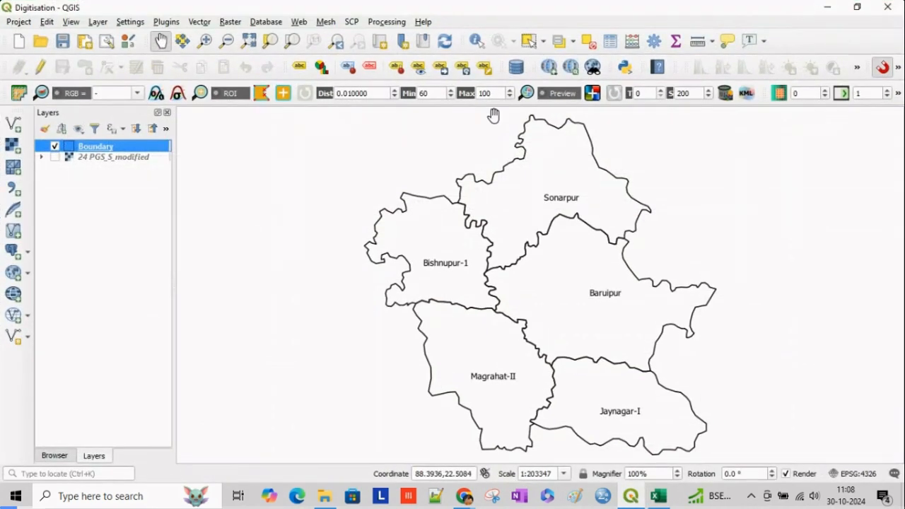
click(611, 42)
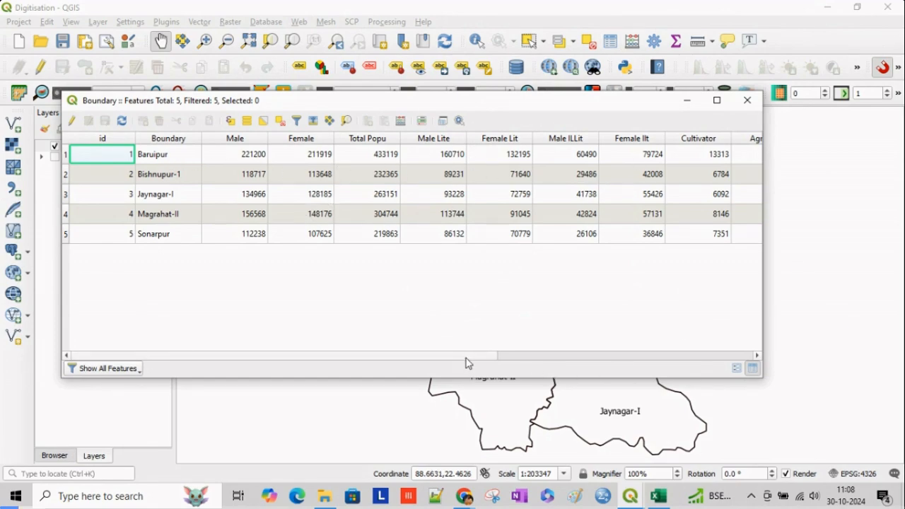
drag(466, 362, 712, 365)
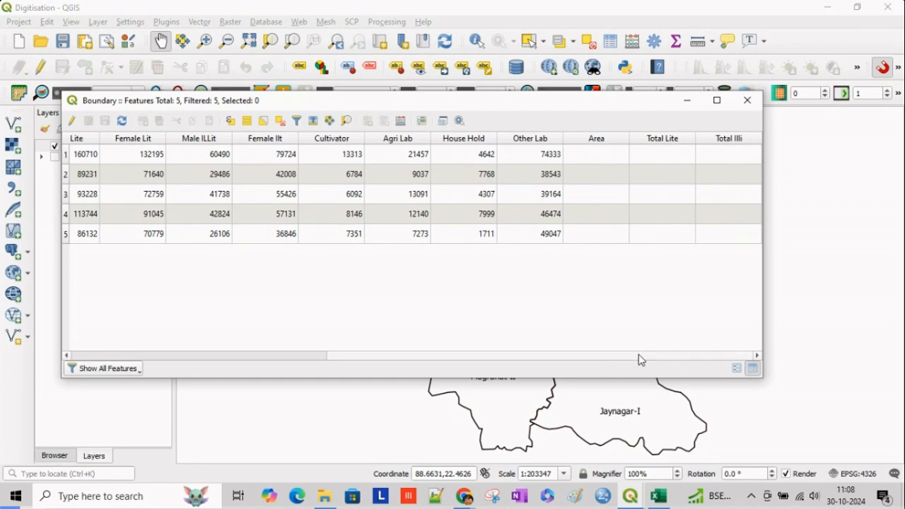
drag(585, 362, 329, 357)
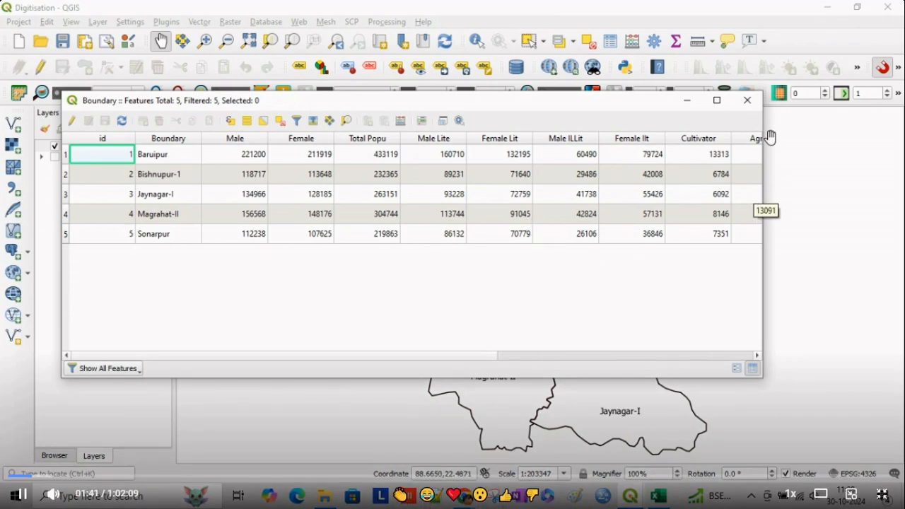
click(748, 101)
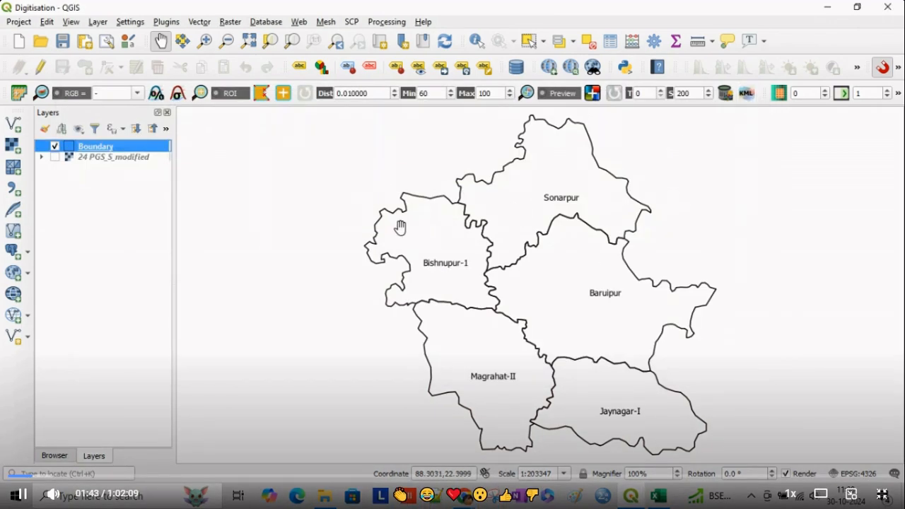
- Close the Data_GIS_24pgs s workbook, reopen it from its folder to view the block data, and close it again
click(827, 10)
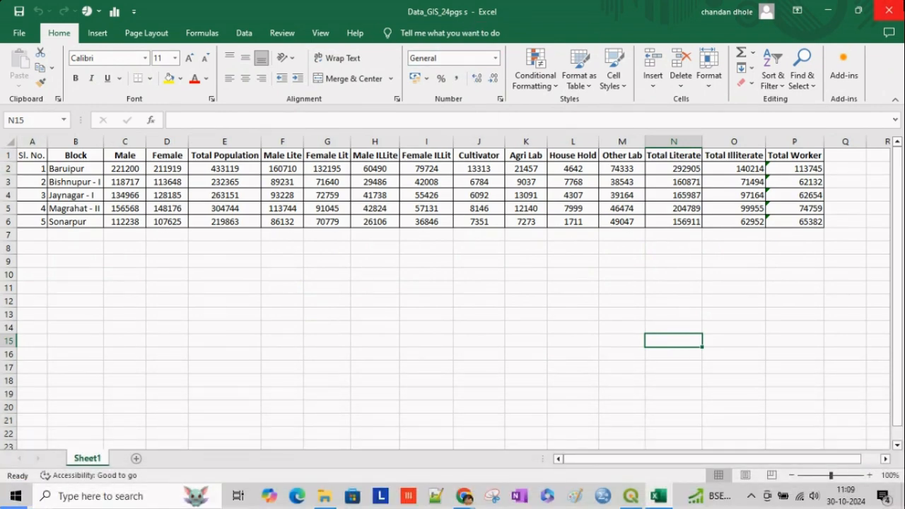
click(889, 10)
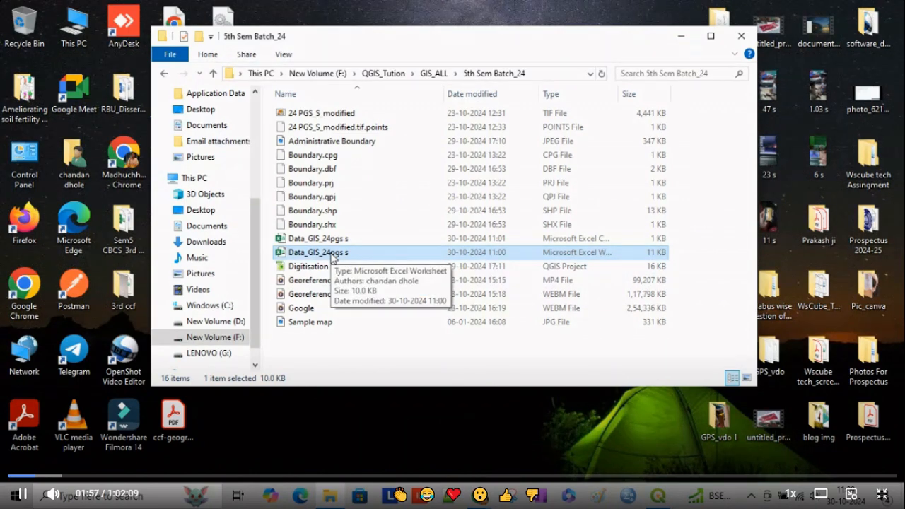
click(332, 254)
click(373, 259)
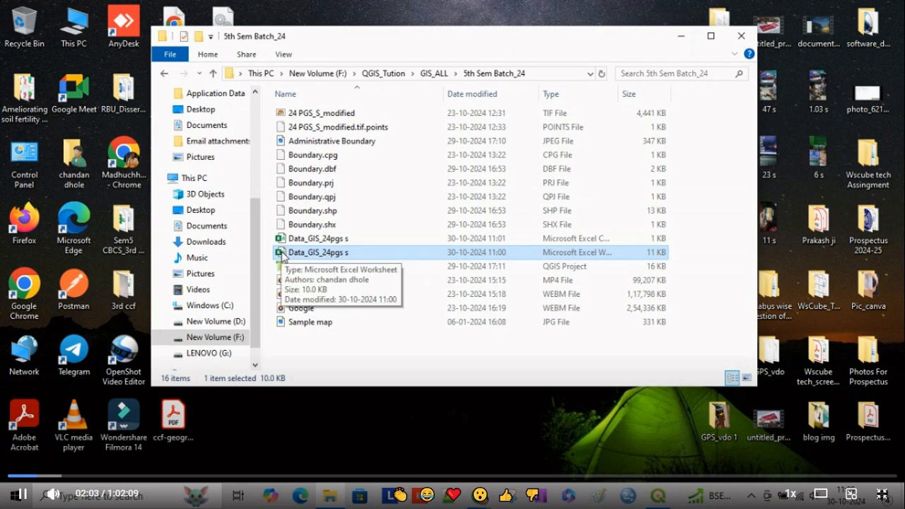
double_click(310, 253)
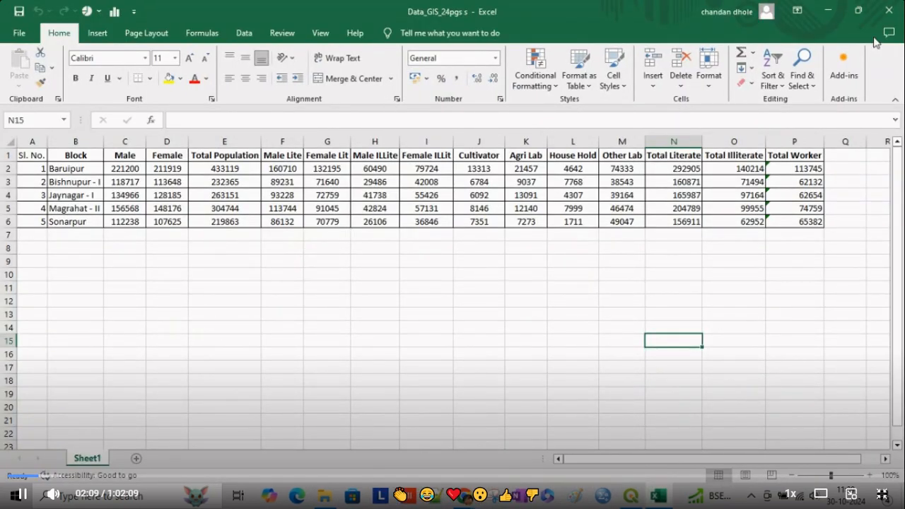
click(892, 9)
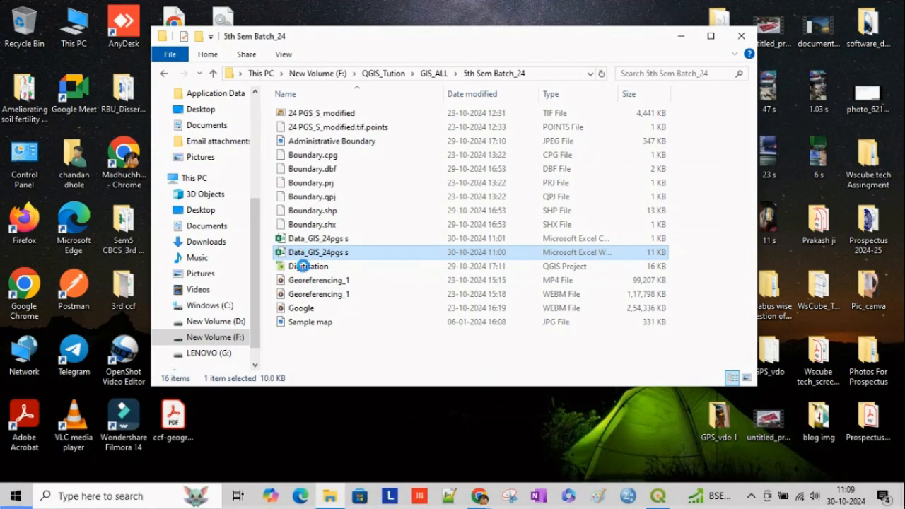
- Examine the Data_GIS_24pgs s worksheet's file properties, including its file type, details, security and previous versions
right_click(299, 253)
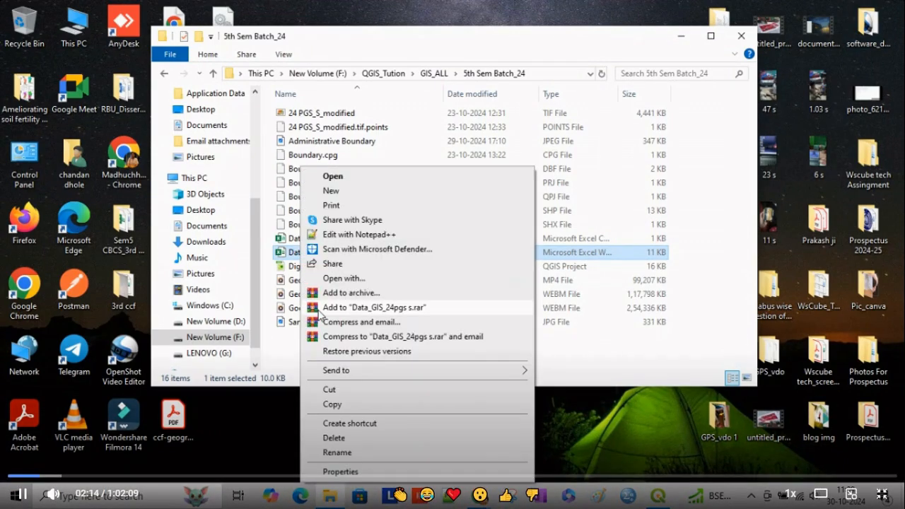
click(352, 473)
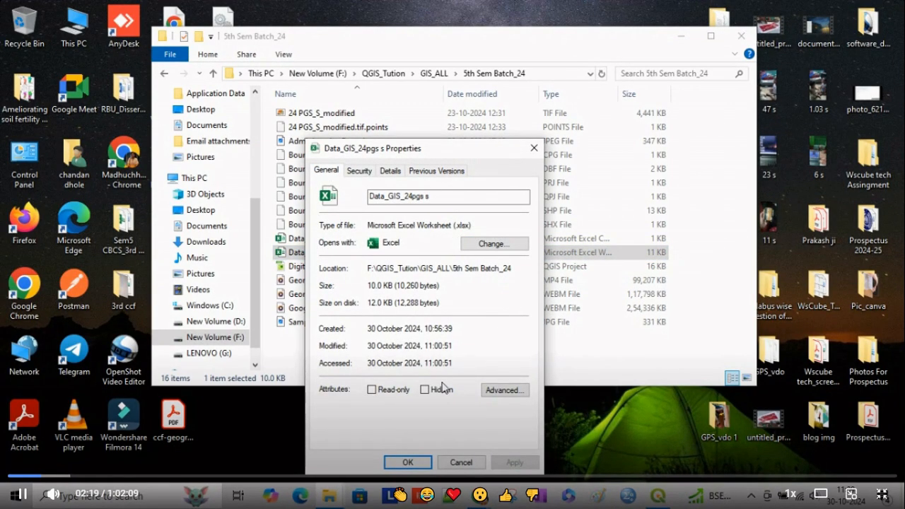
click(391, 172)
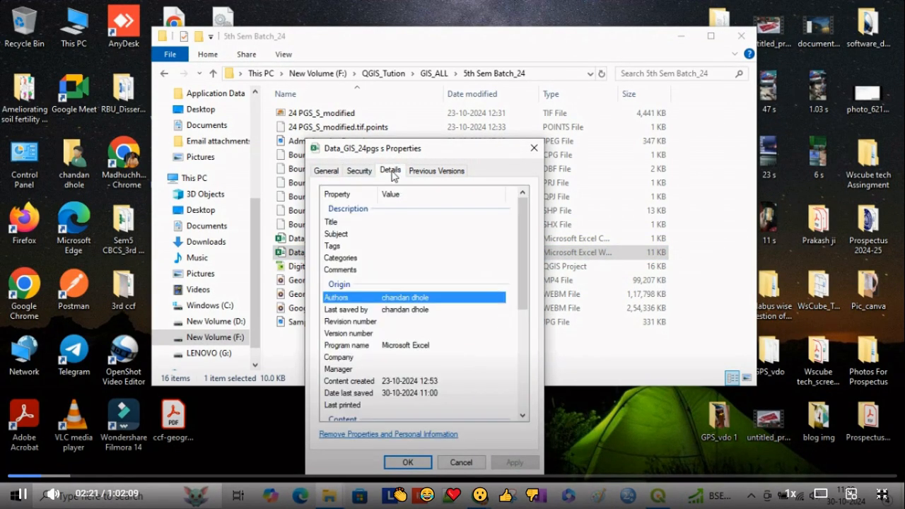
scroll(446, 332, down, 2)
scroll(445, 333, down, 3)
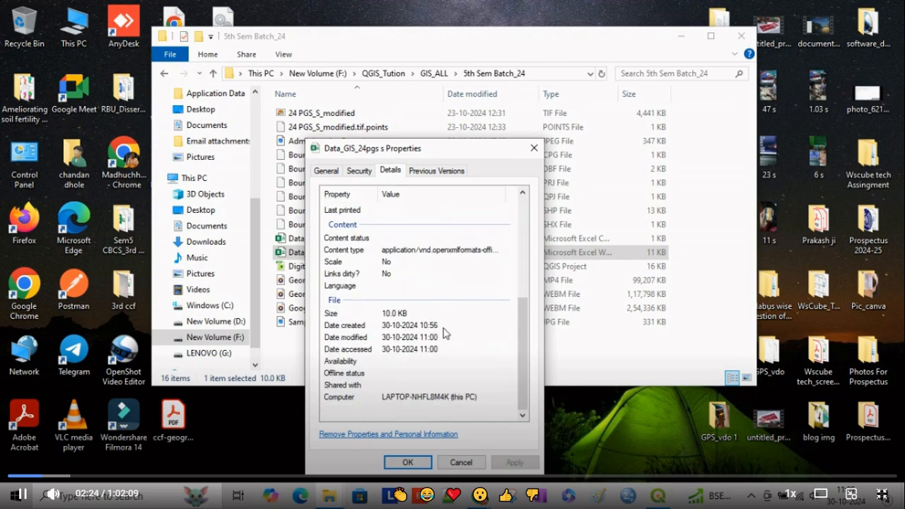
scroll(445, 334, up, 5)
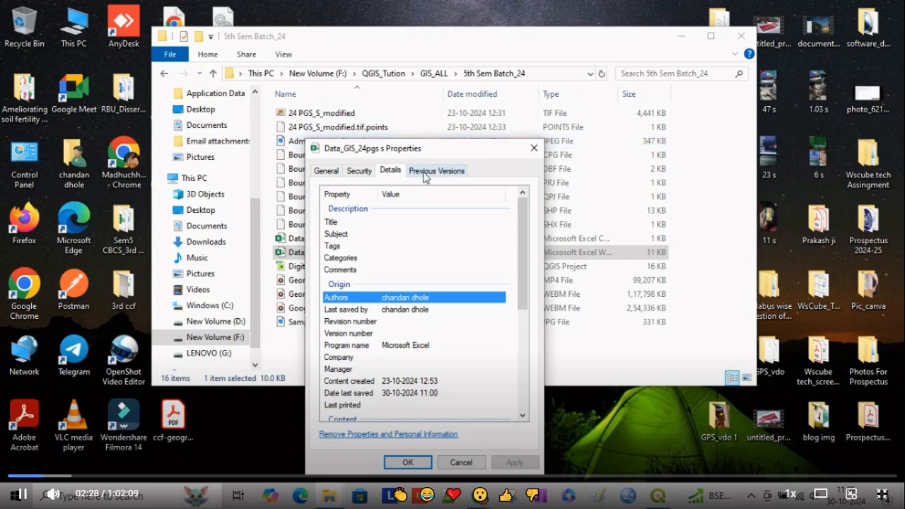
click(326, 172)
click(425, 173)
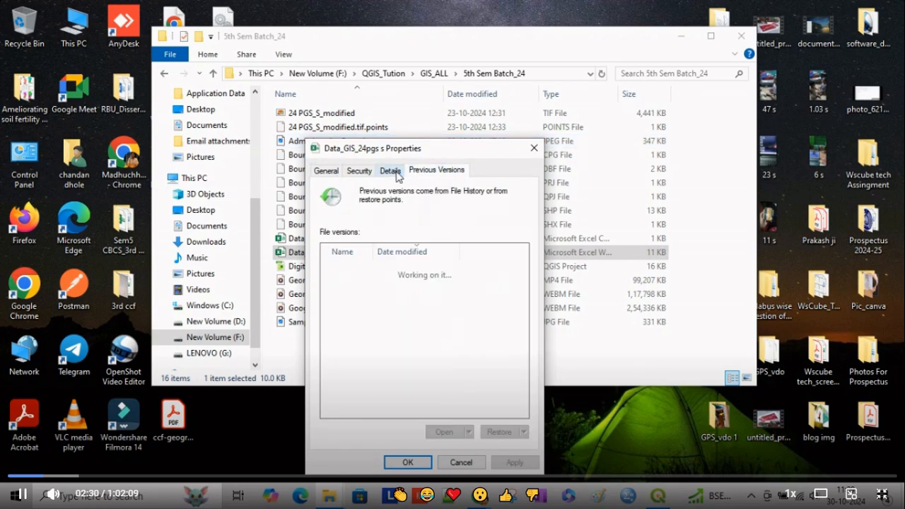
click(390, 172)
click(359, 171)
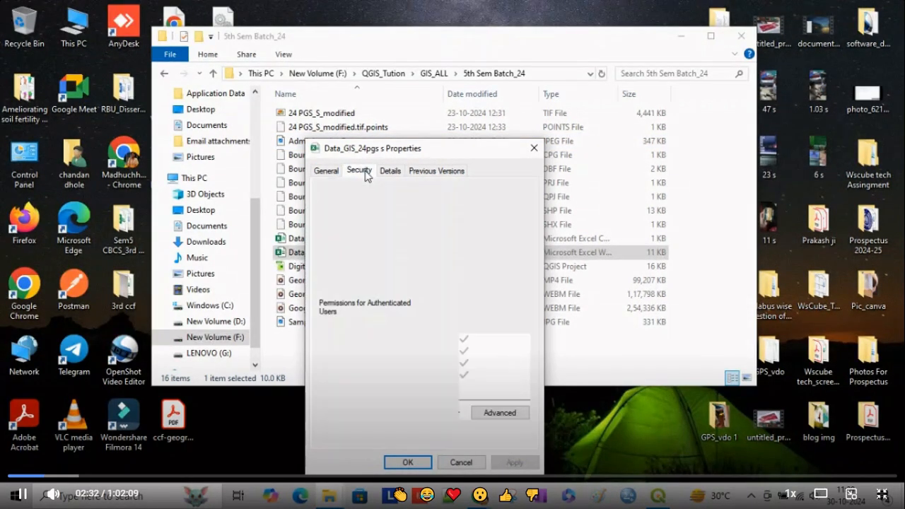
click(326, 171)
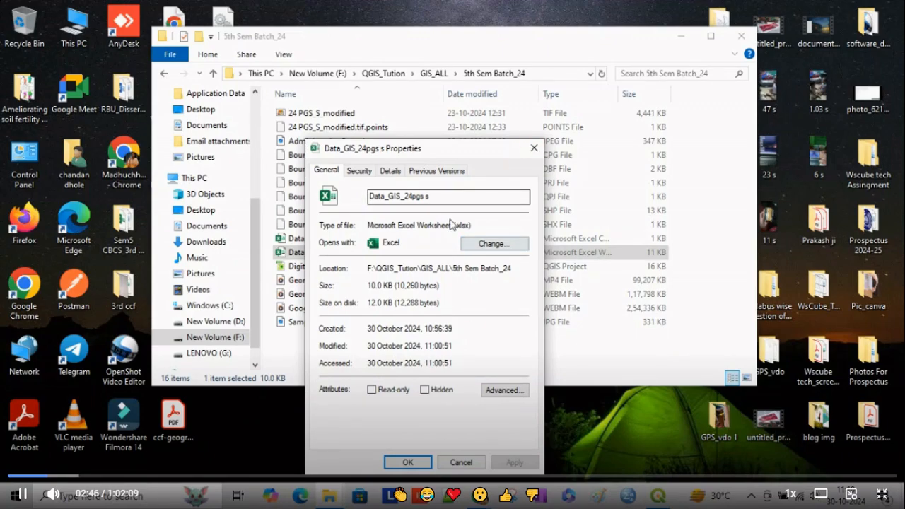
key(Escape)
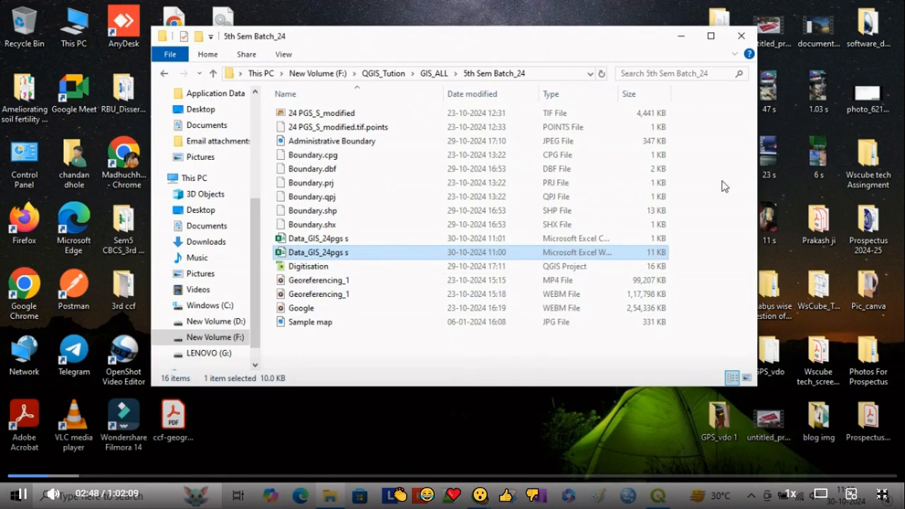
- Open the Data_GIS_24pgs s worksheet file in Excel
double_click(323, 253)
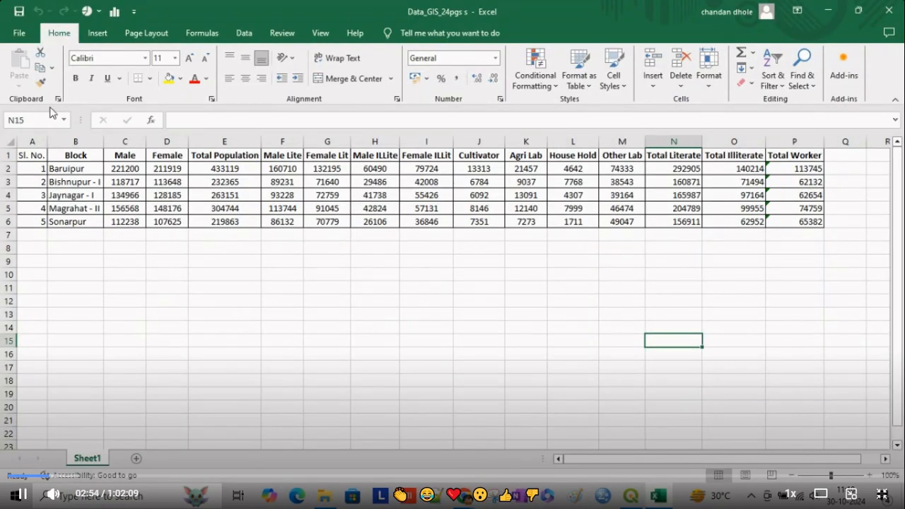
click(19, 34)
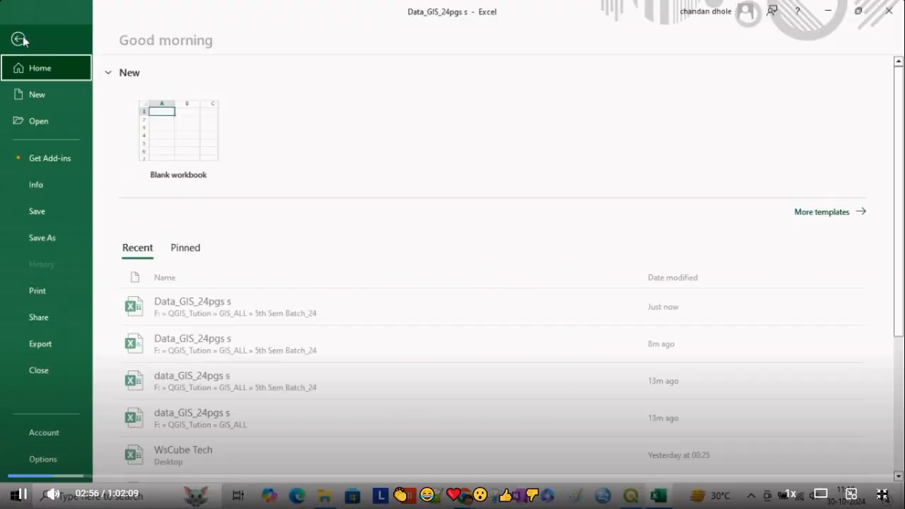
click(59, 238)
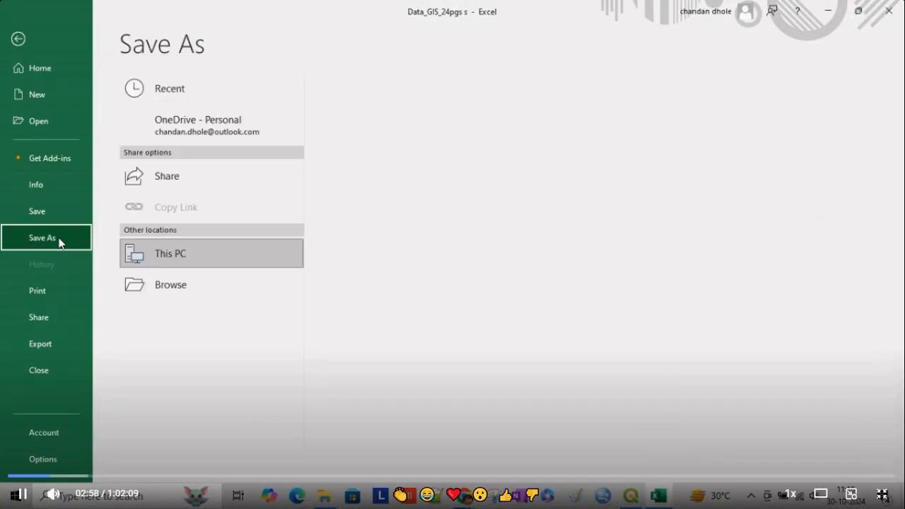
click(197, 320)
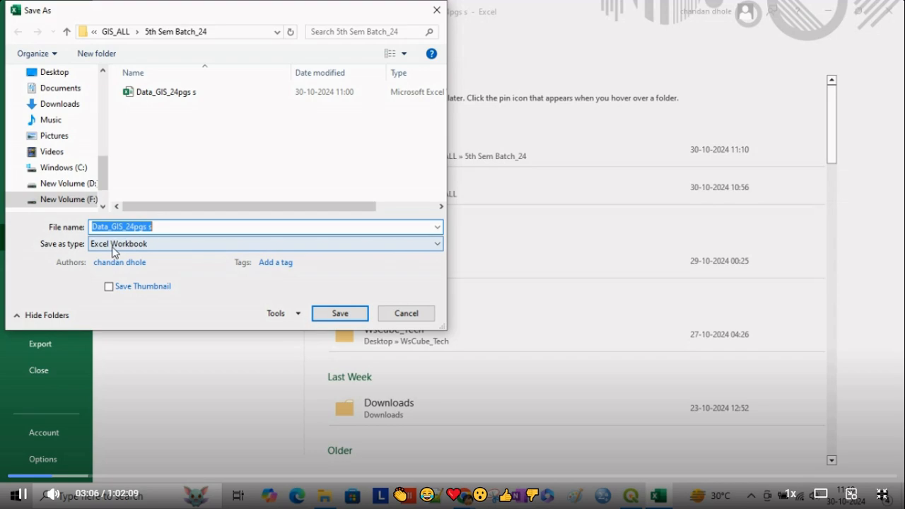
click(155, 247)
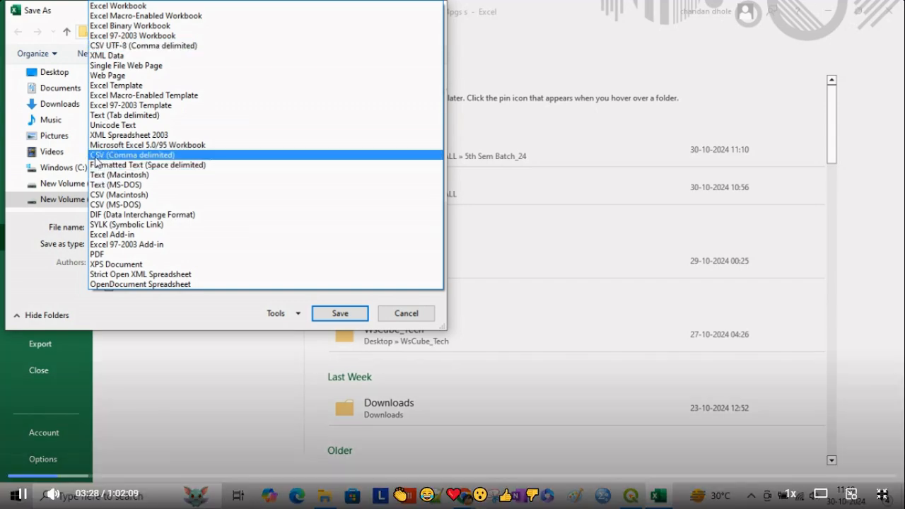
click(180, 157)
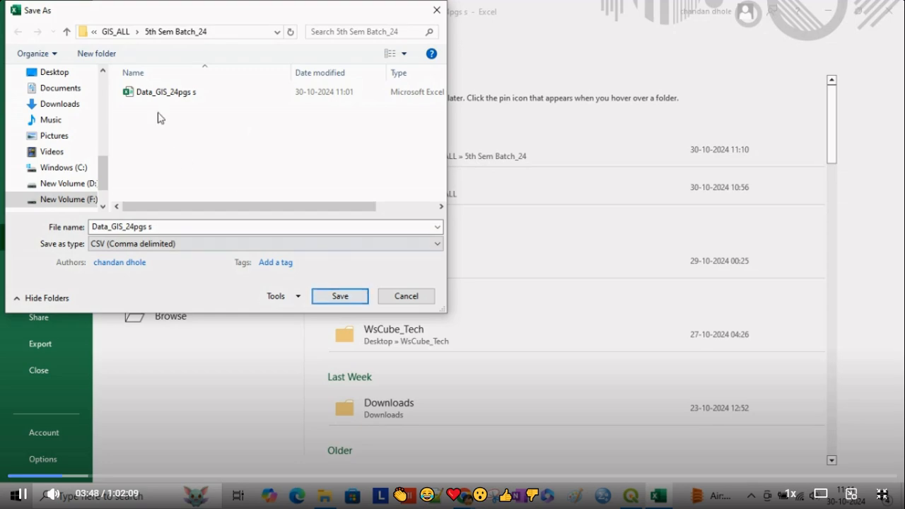
click(437, 12)
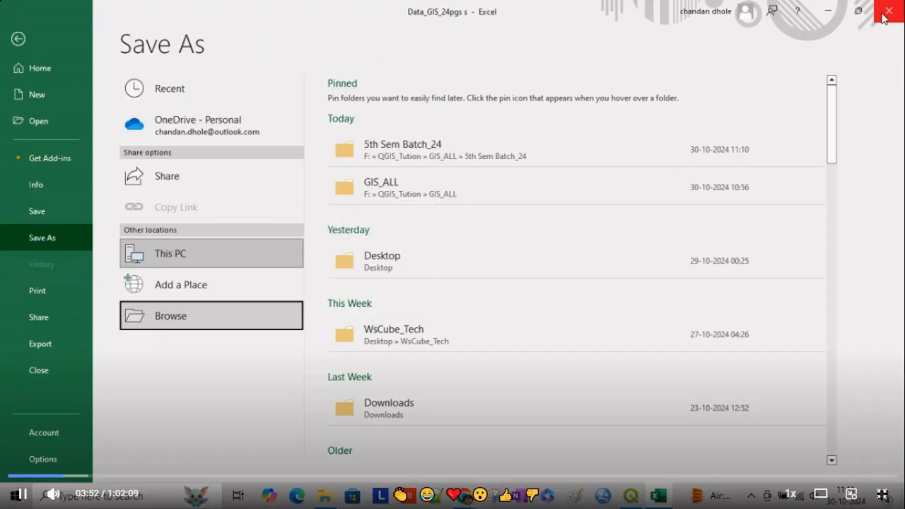
click(17, 39)
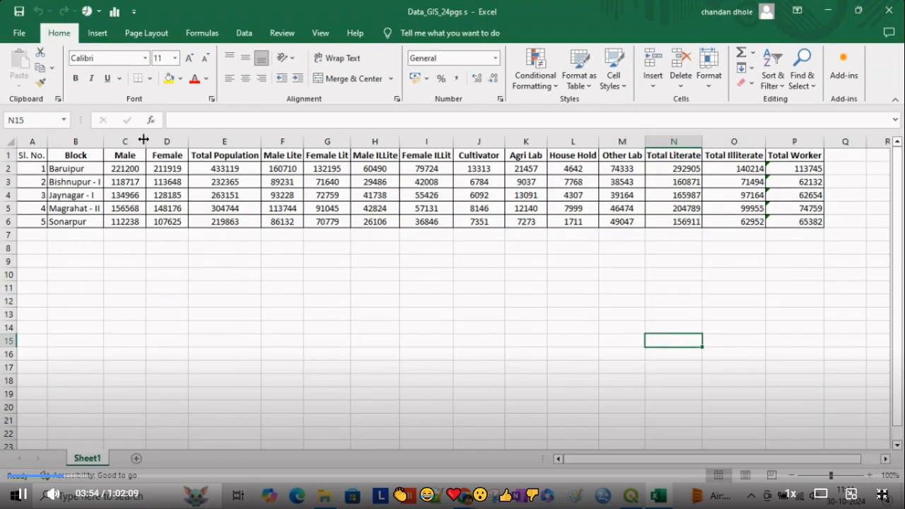
- Delete the existing CSV version of Data_GIS_24pgs s from the 5th Sem Batch_24 folder and return to the workbook
click(325, 497)
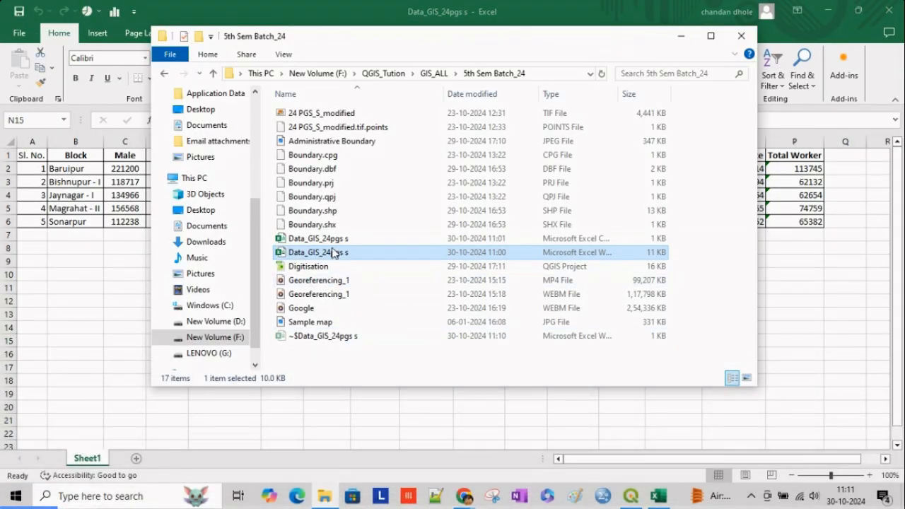
click(333, 239)
key(Delete)
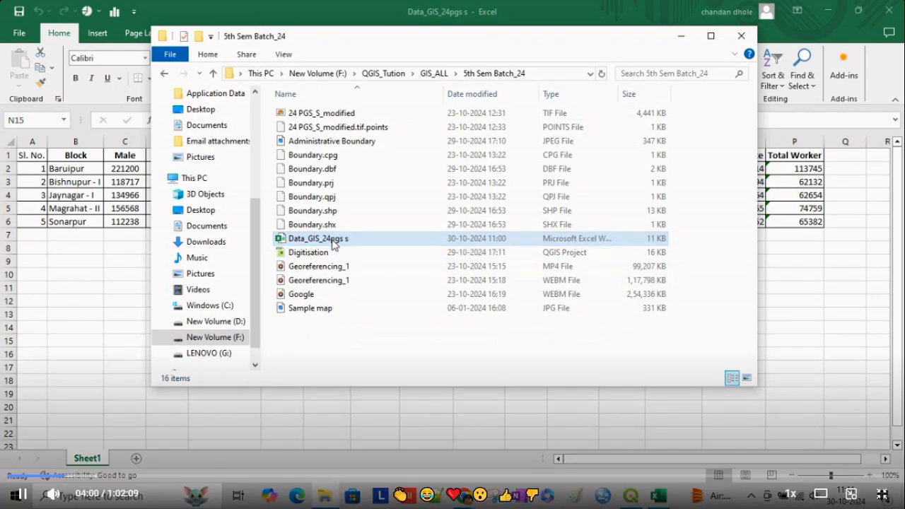
click(681, 36)
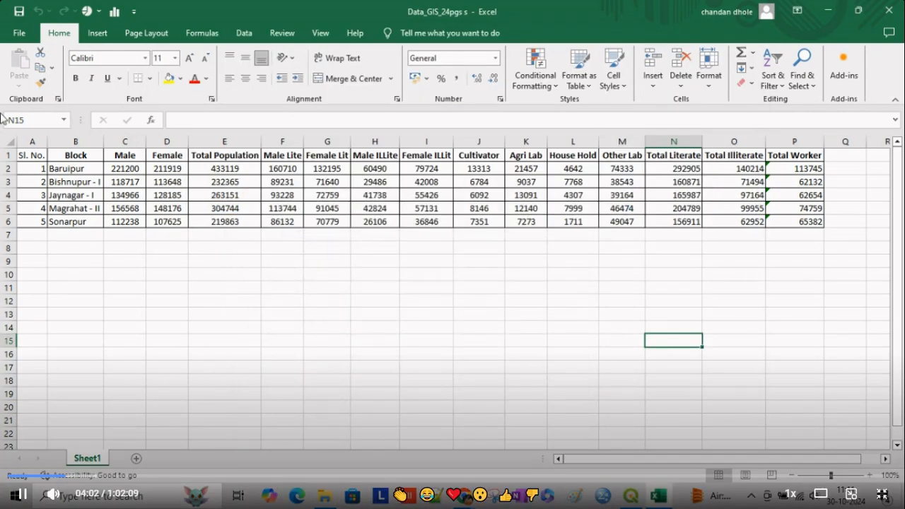
- Save the workbook as Data_GIS_24pgs s in CSV (Comma delimited) format in the 5th Sem Batch_24 folder, keeping that format
click(19, 33)
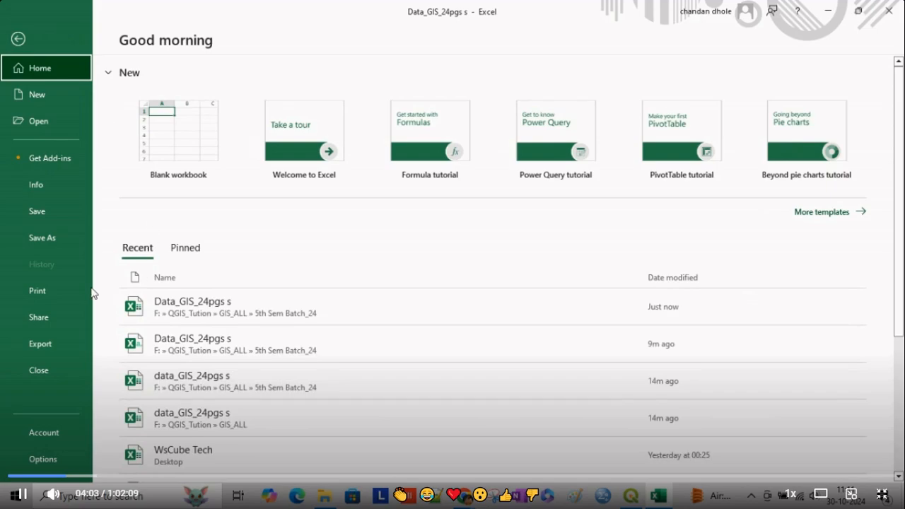
click(50, 239)
click(183, 322)
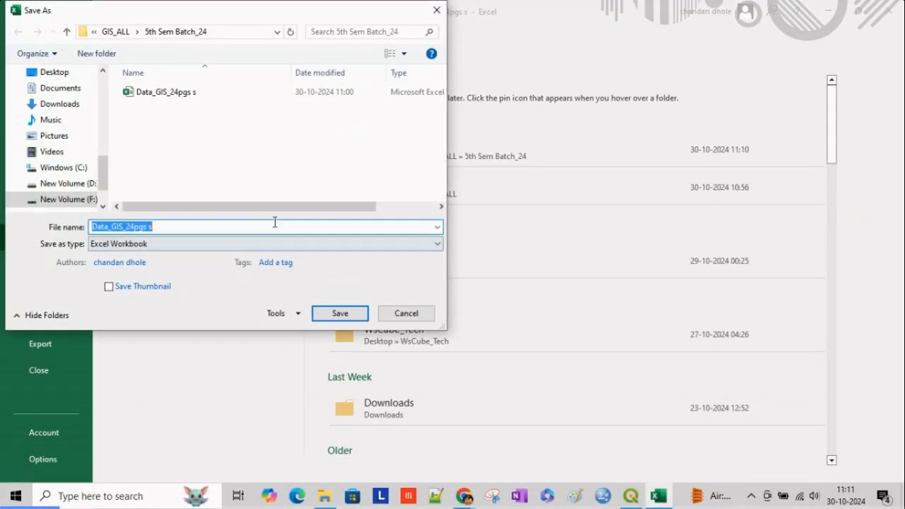
click(168, 244)
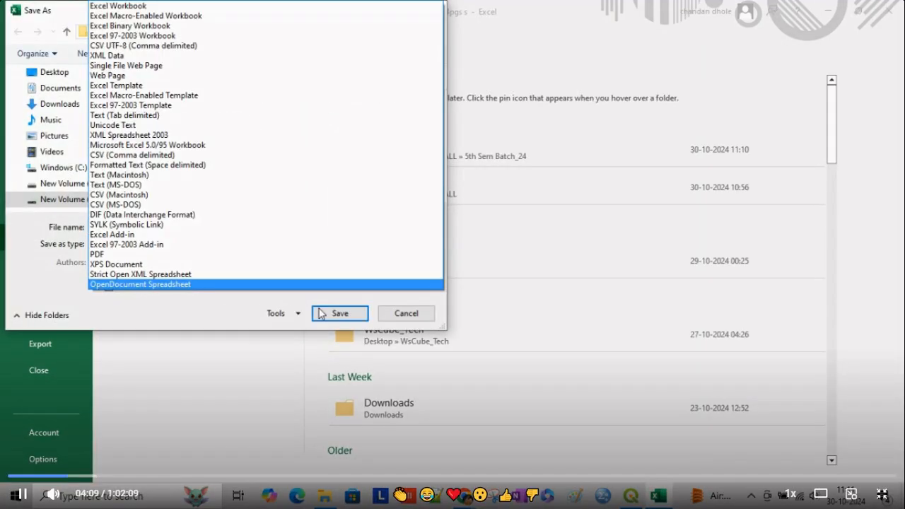
click(228, 315)
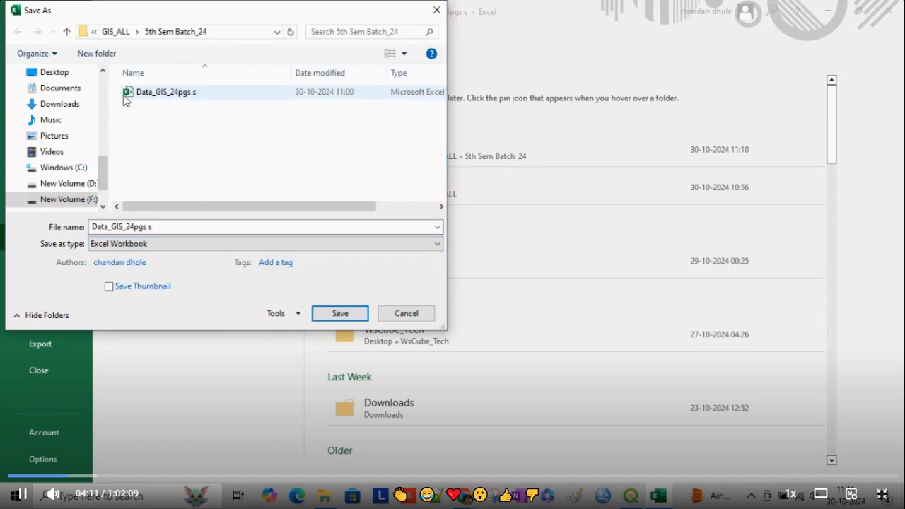
click(125, 244)
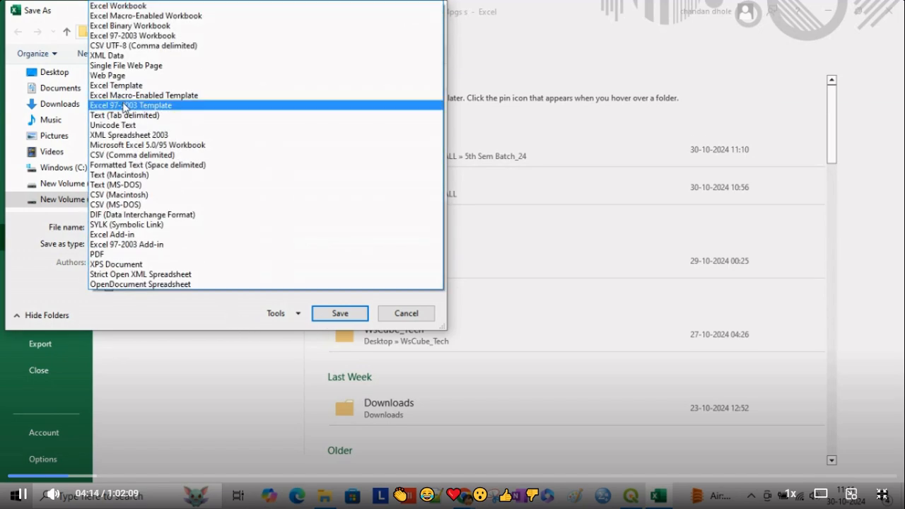
click(118, 156)
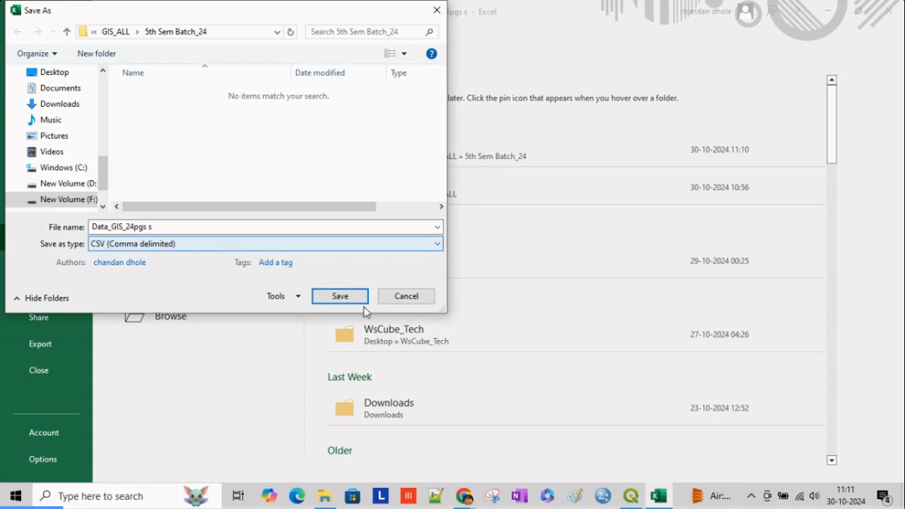
click(338, 297)
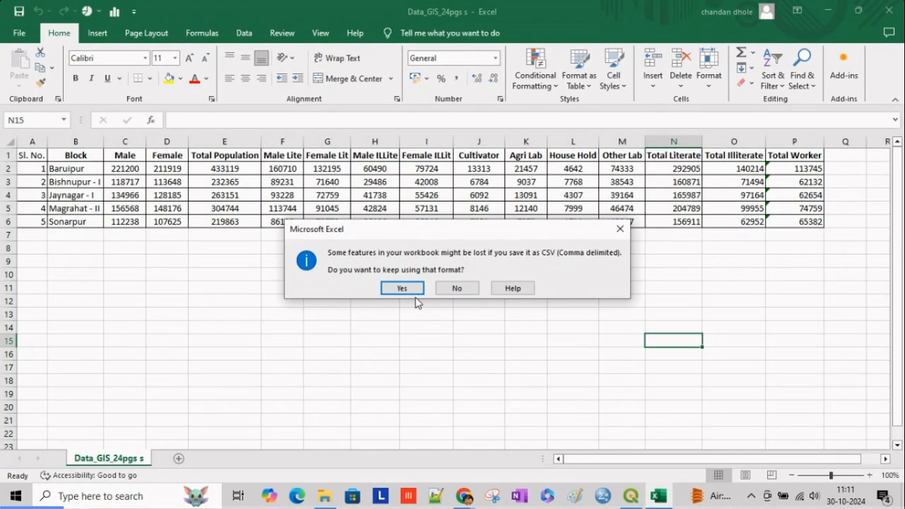
click(399, 288)
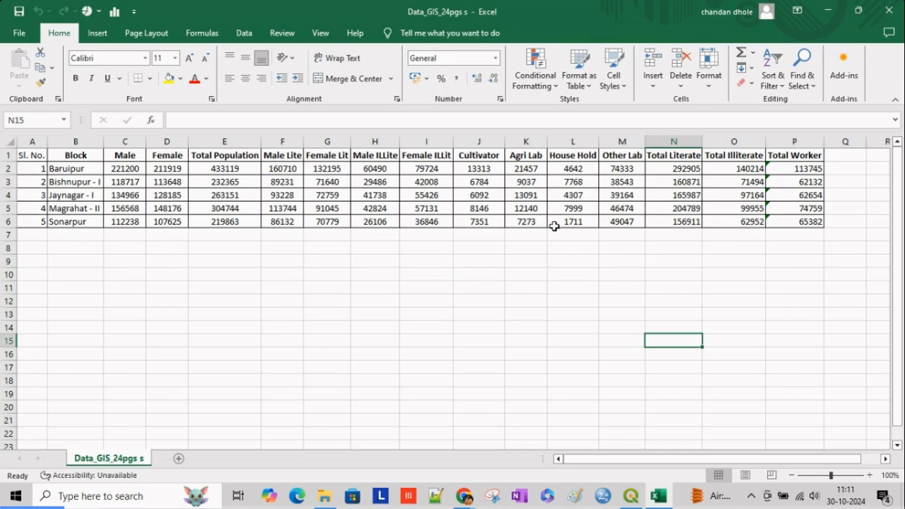
- Locate the new Data_GIS_24pgs s CSV file in the 5th Sem Batch_24 folder and close the workbook in Excel
click(828, 9)
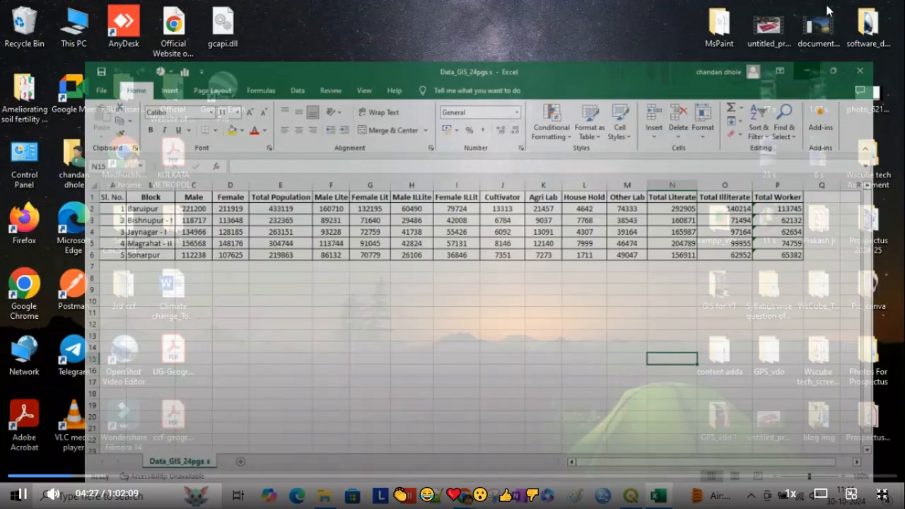
click(327, 496)
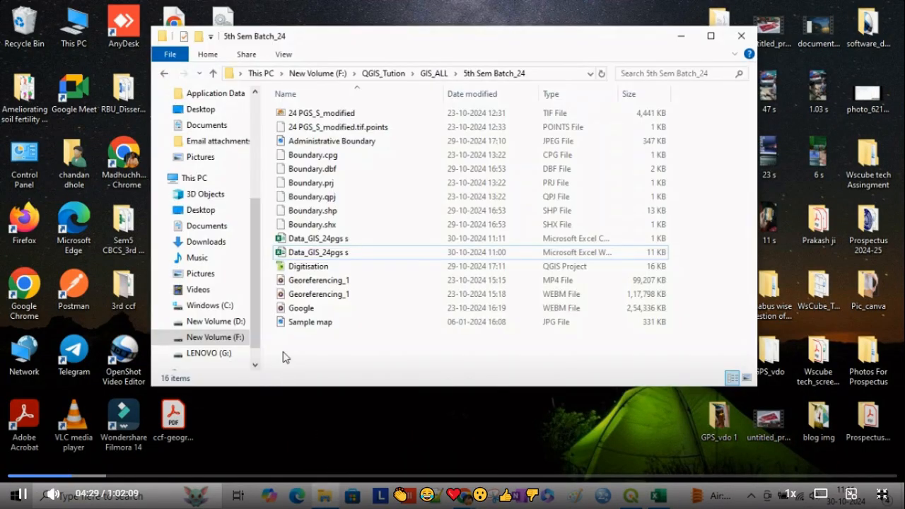
click(300, 242)
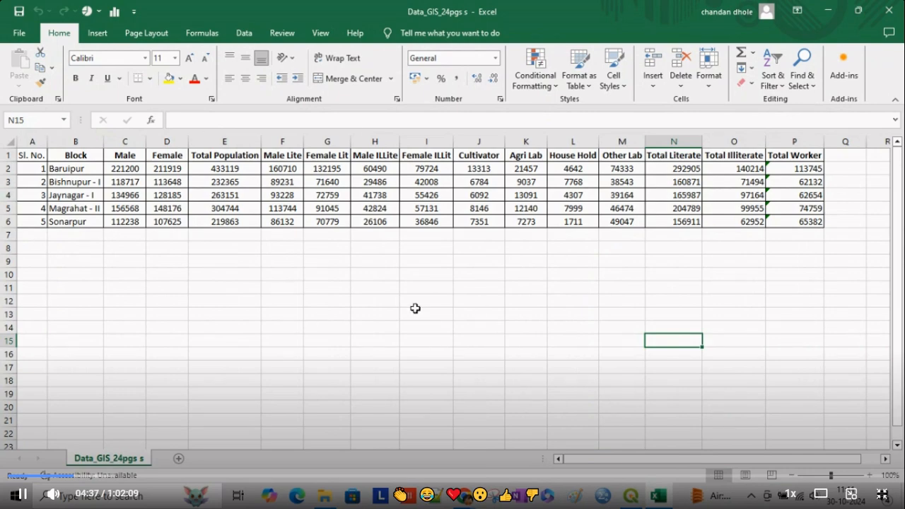
click(888, 12)
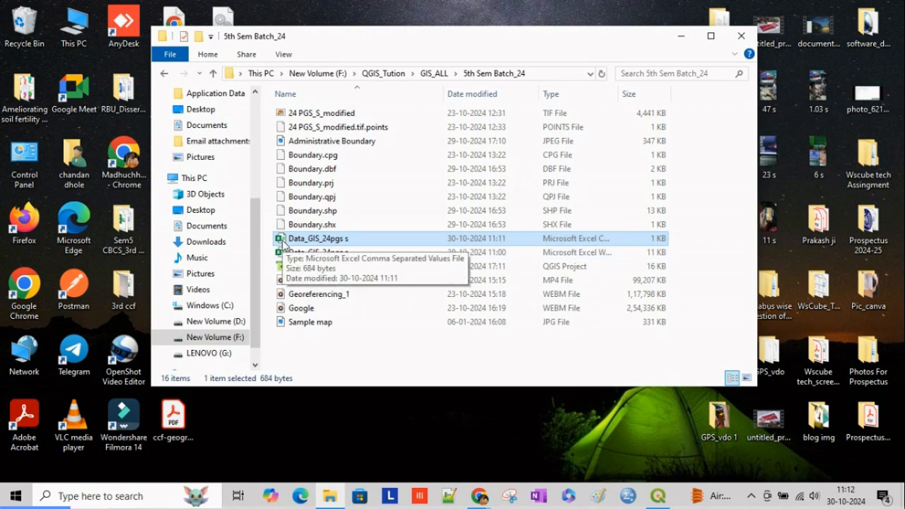
- Widen the file list's Type column to read the CSV file's full type, narrow it again and close the folder
drag(618, 93, 729, 97)
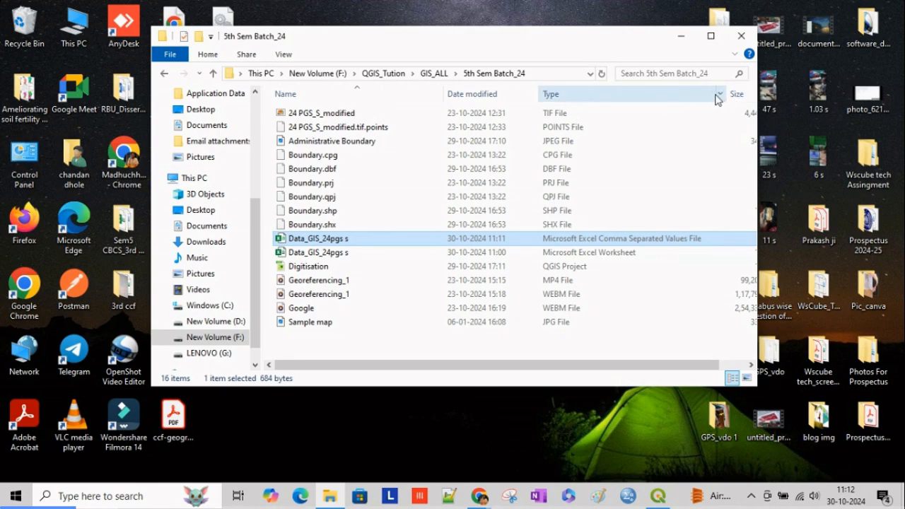
drag(728, 94, 667, 93)
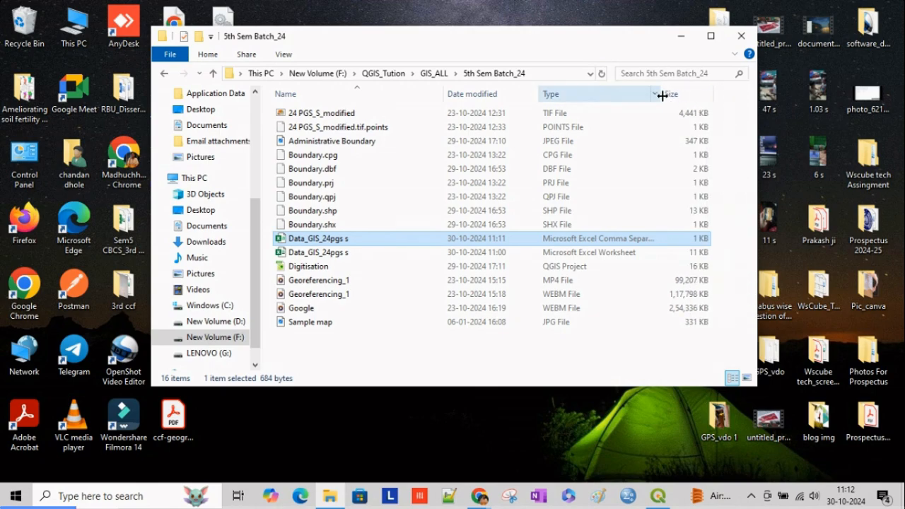
click(741, 35)
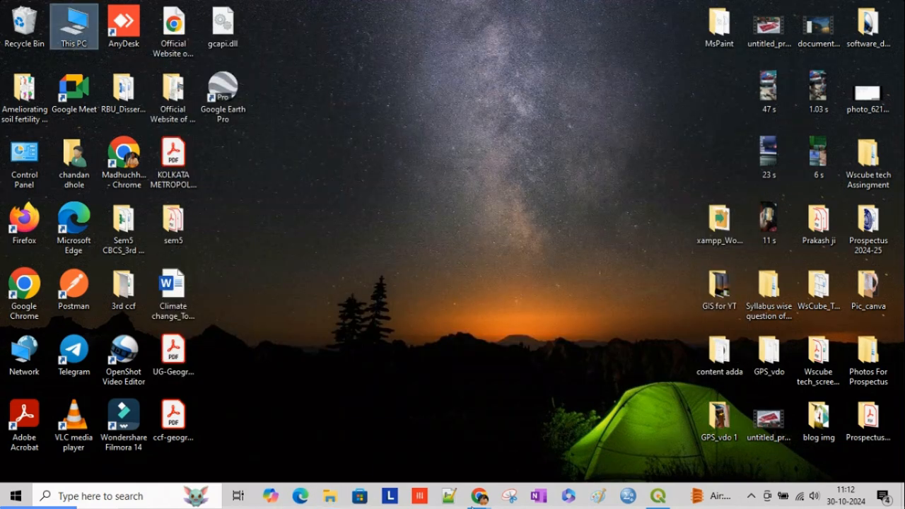
- Switch to QGIS and add the Data_GIS_24pgs s CSV file as a delimited text layer without geometry
click(658, 497)
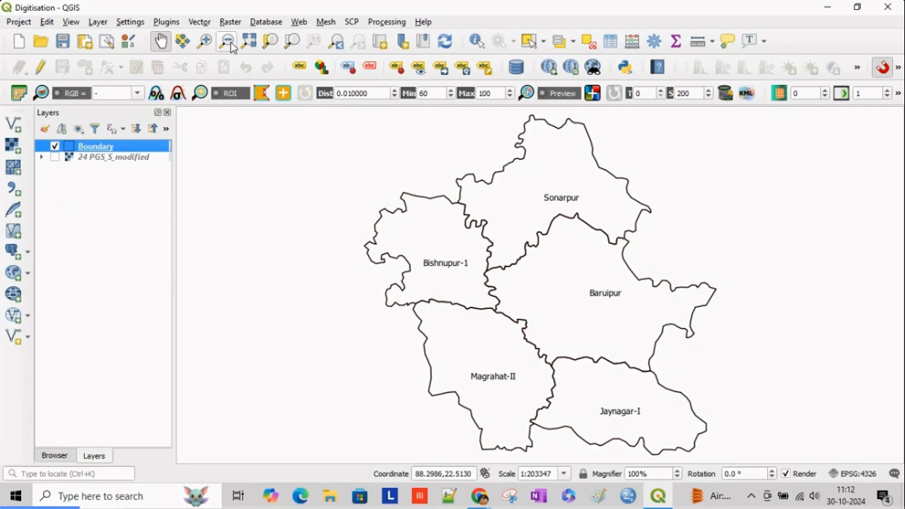
click(99, 25)
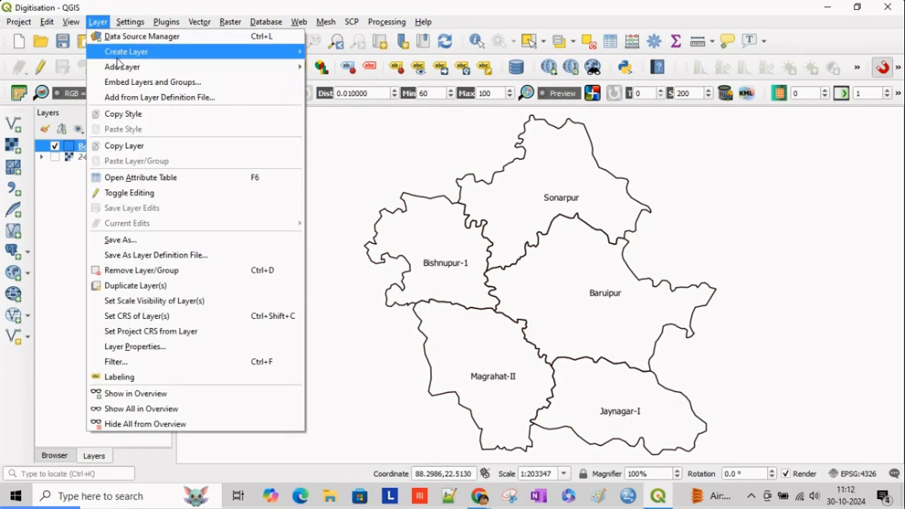
mouse_move(124, 68)
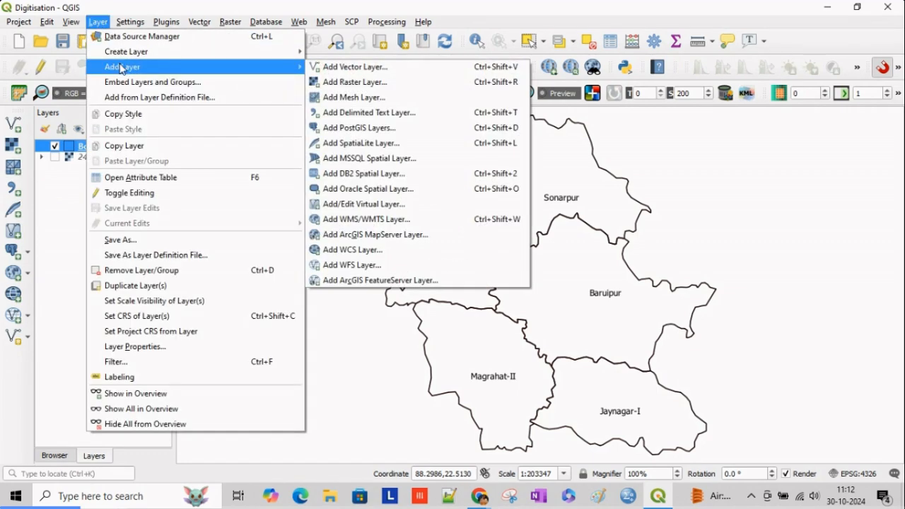
click(382, 122)
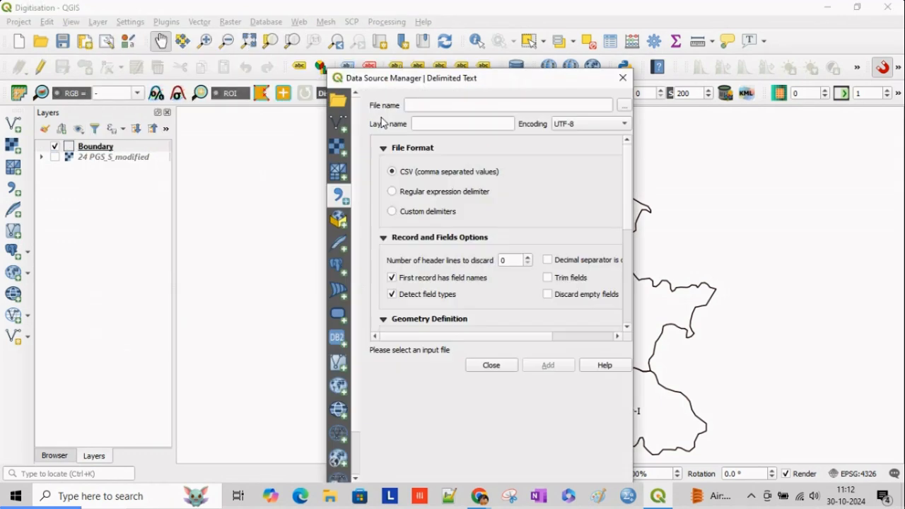
click(627, 107)
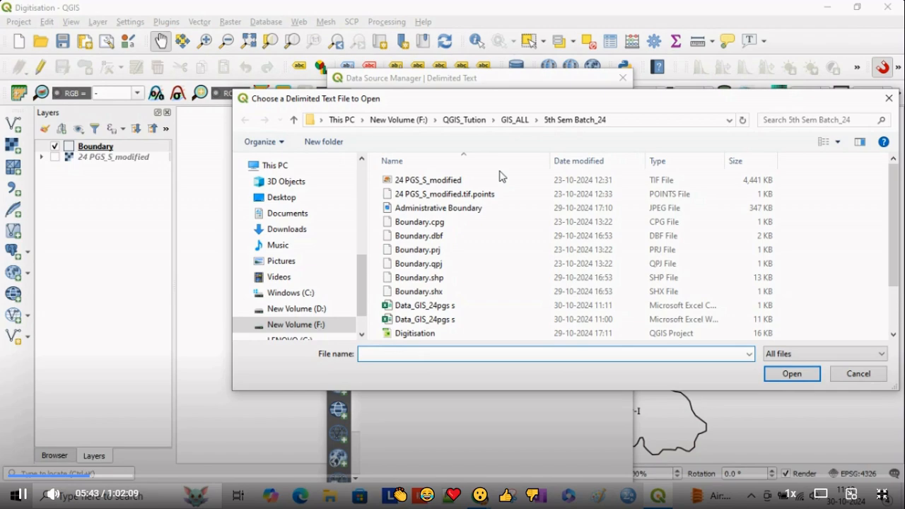
click(425, 311)
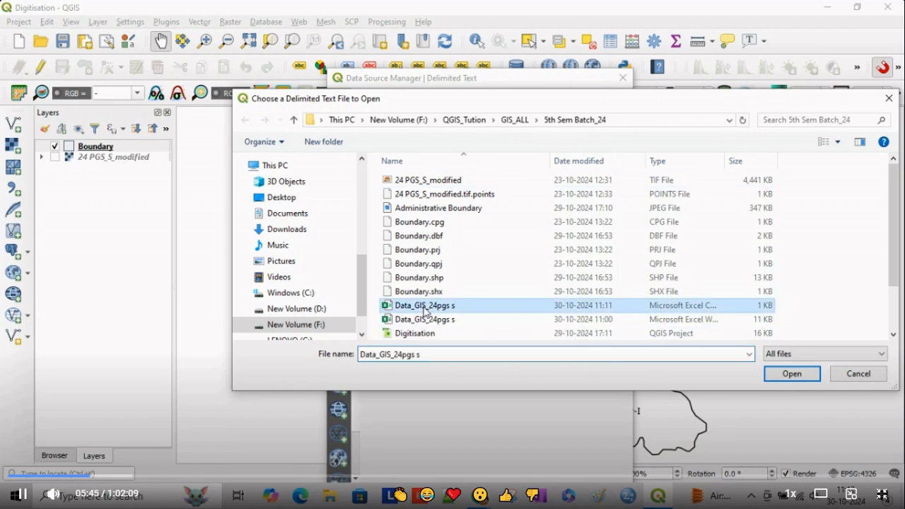
click(798, 377)
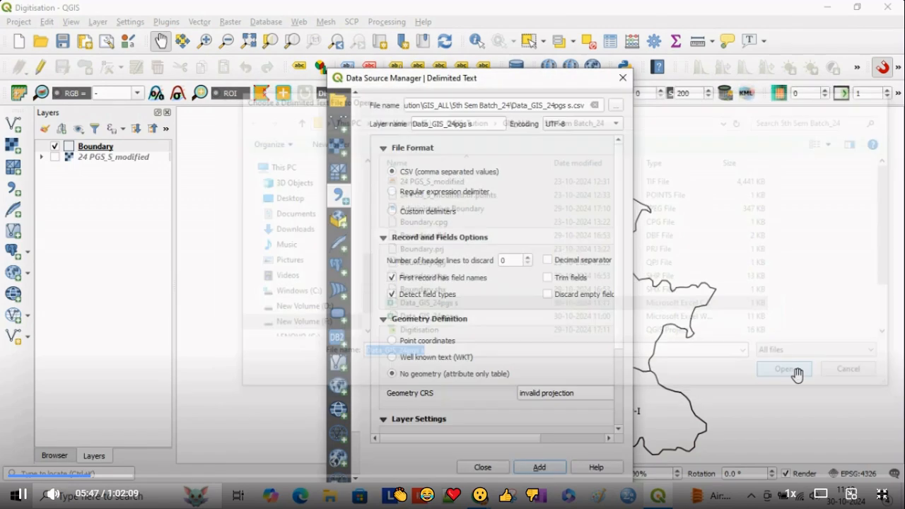
click(532, 469)
click(486, 468)
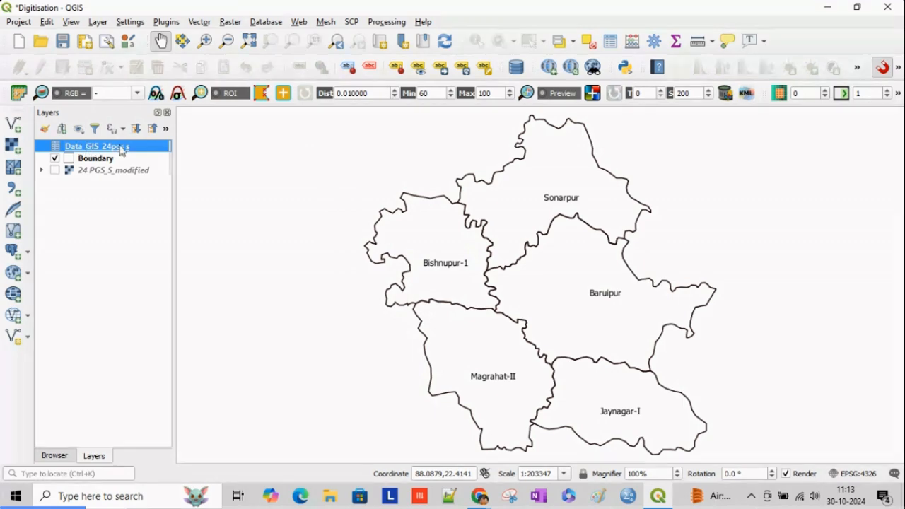
- Examine the columns of the Boundary layer's attribute table and close the table
click(101, 161)
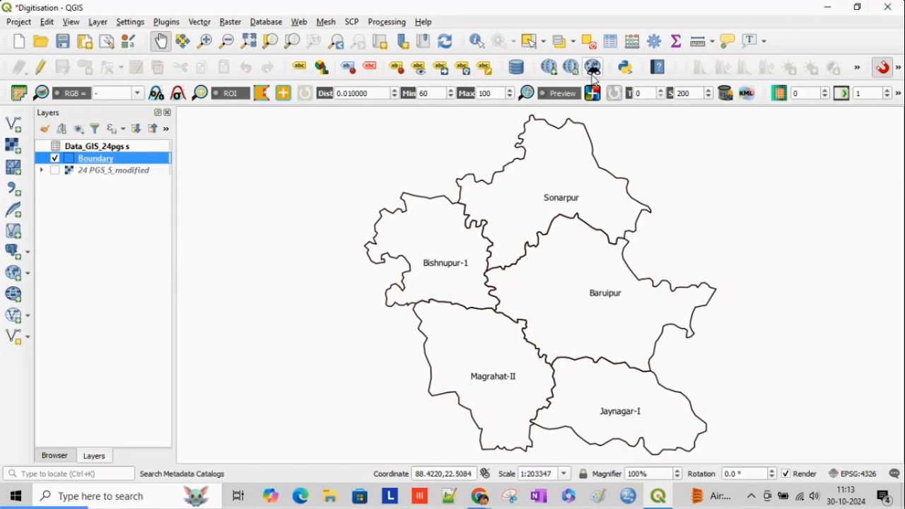
click(613, 45)
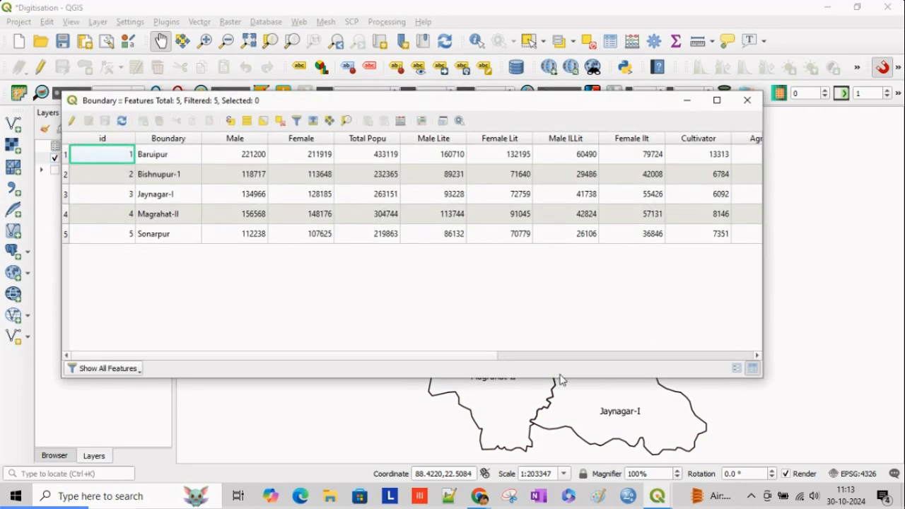
drag(480, 358, 719, 366)
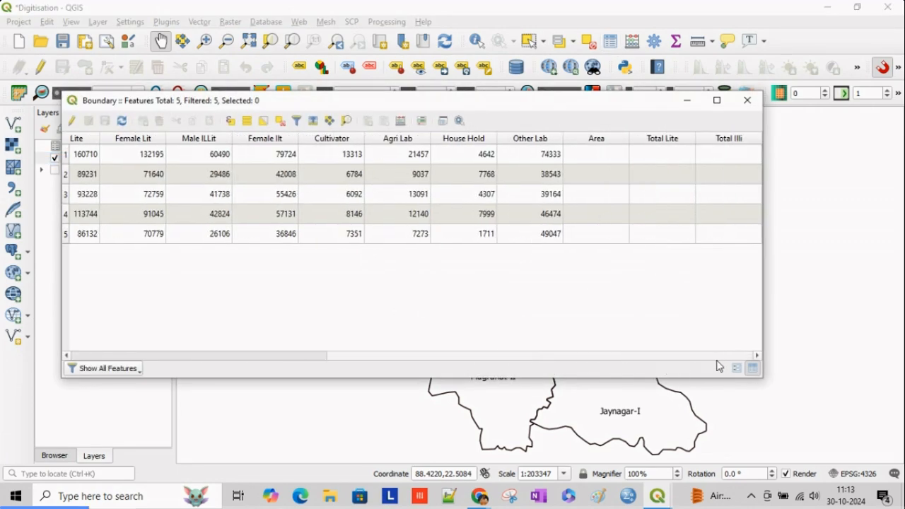
click(748, 100)
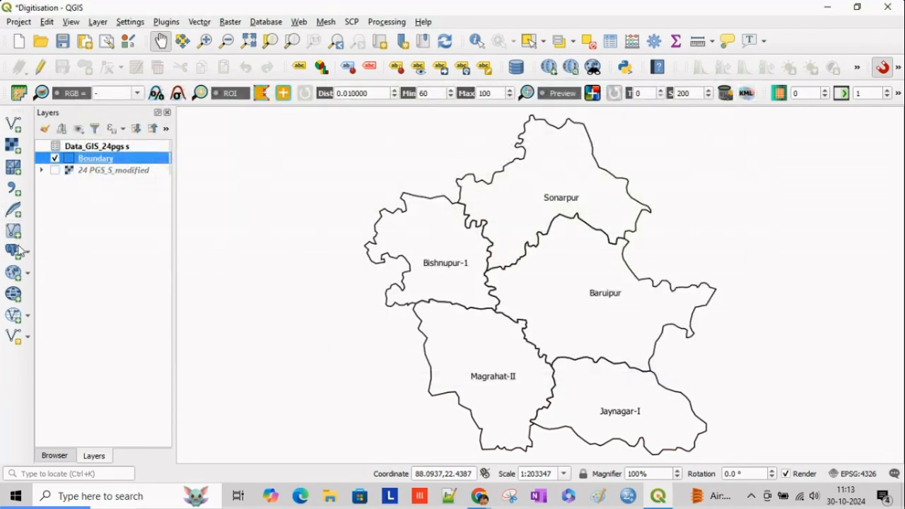
click(18, 191)
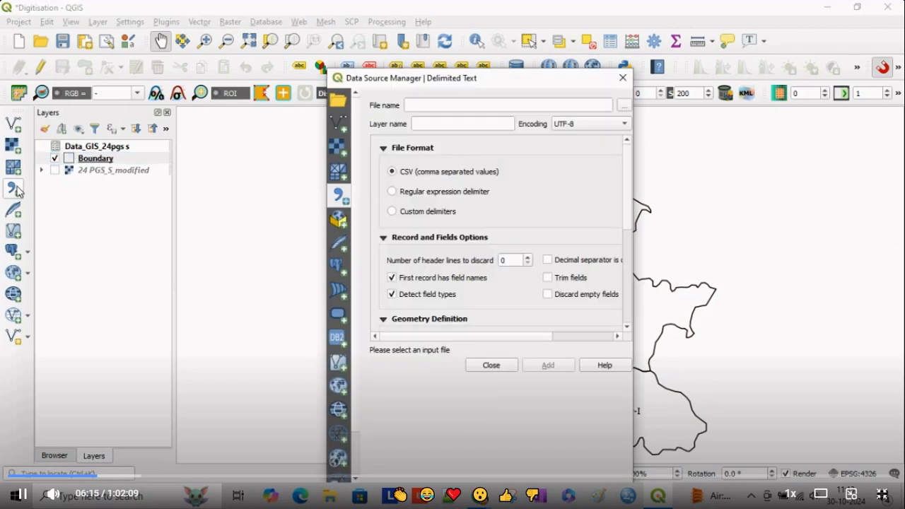
click(623, 78)
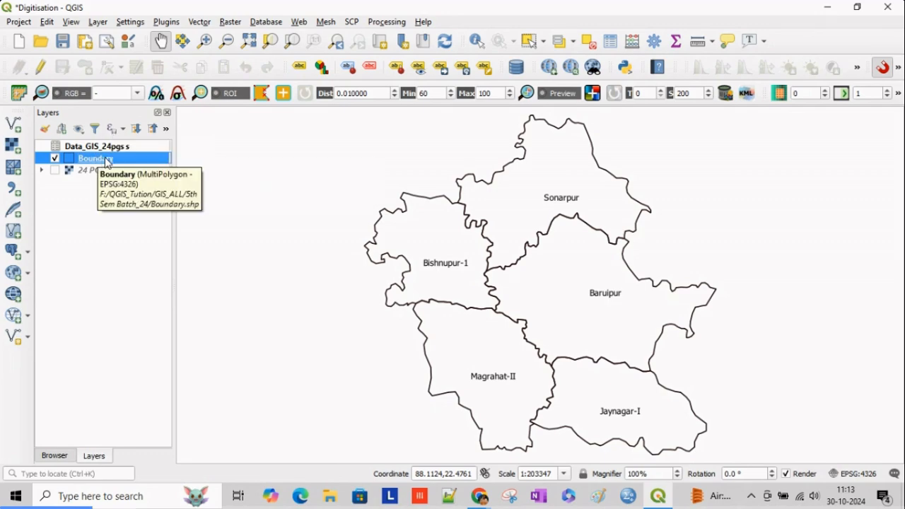
- Start a new vector join in the Boundary layer's properties with Data_GIS_24pgs s as the join layer
double_click(108, 161)
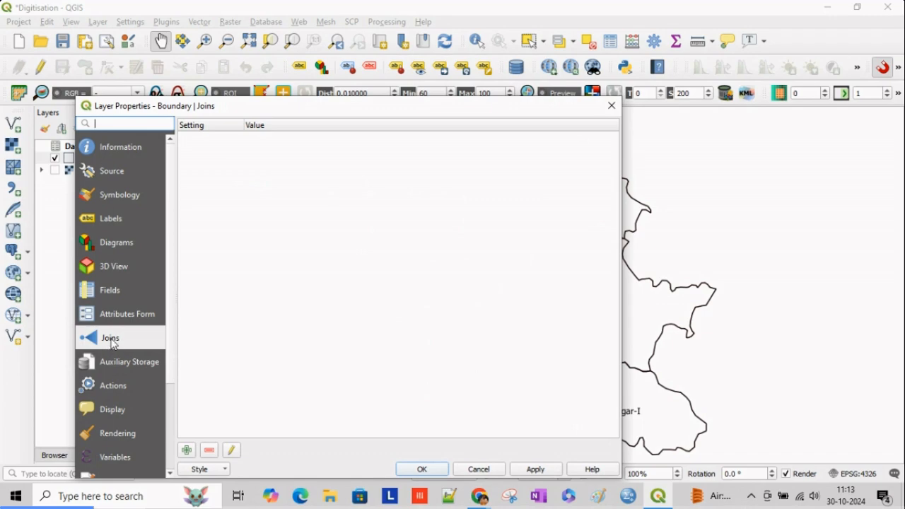
click(131, 197)
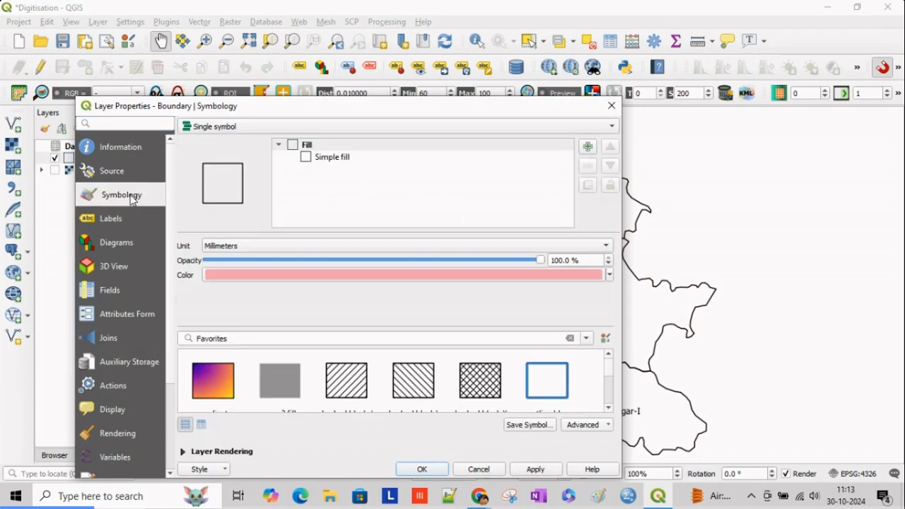
click(106, 339)
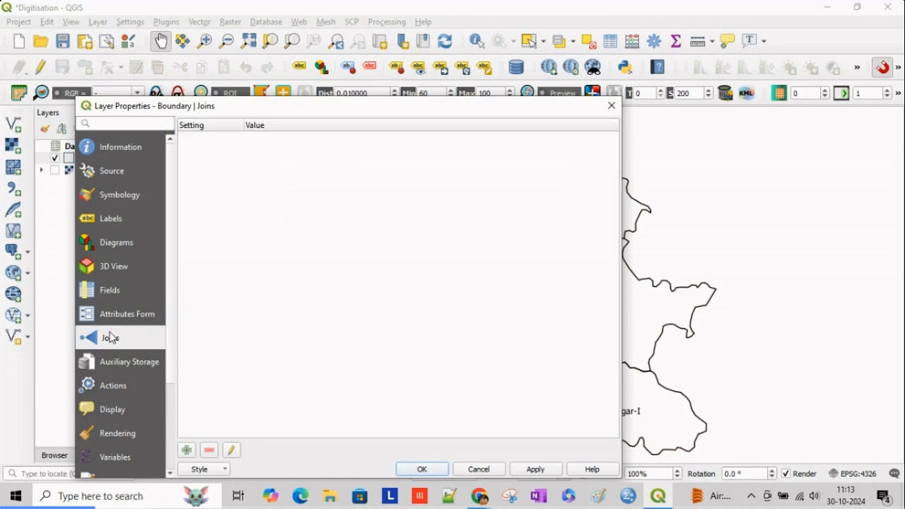
click(187, 451)
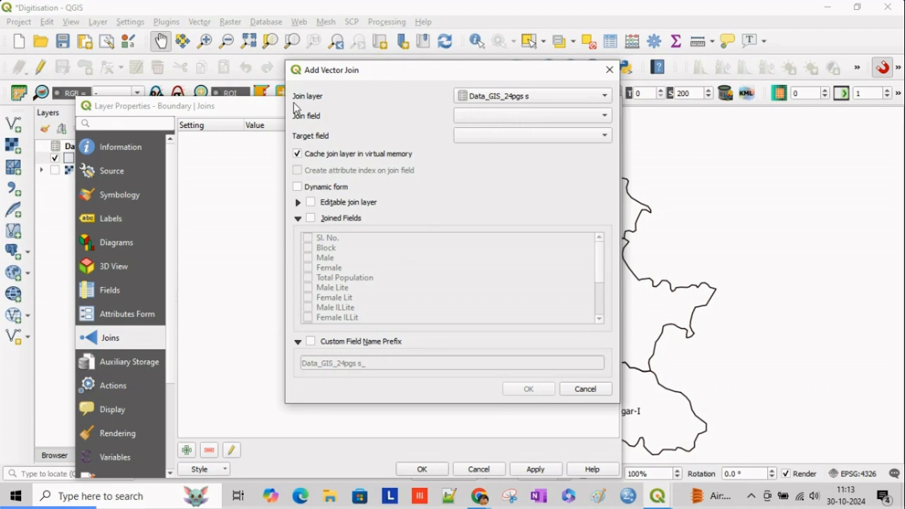
click(571, 104)
click(571, 99)
- Examine which fields of the CSV table and of the Boundary layer are available as join and target fields
click(561, 120)
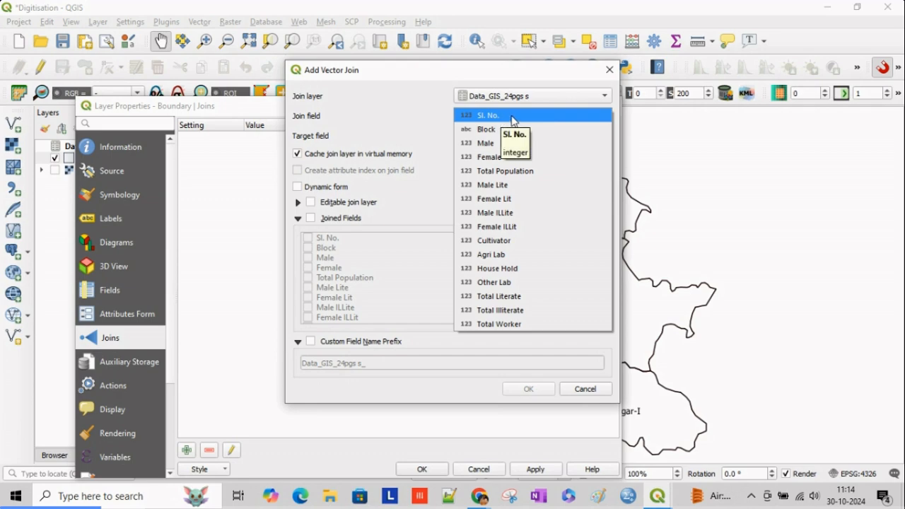
click(382, 129)
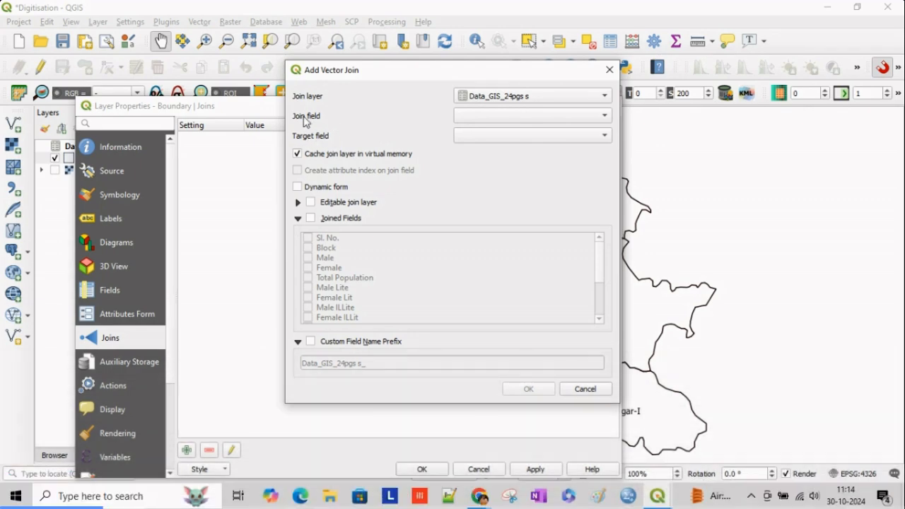
click(513, 116)
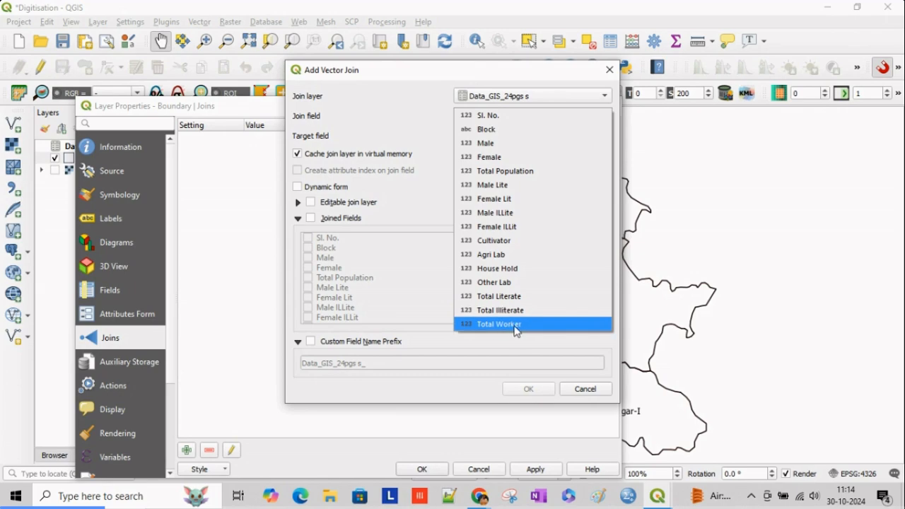
click(371, 140)
click(531, 137)
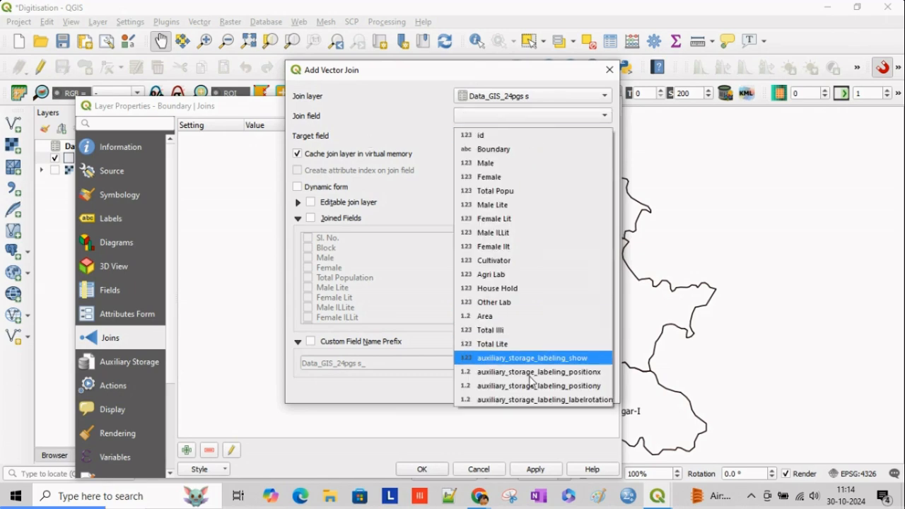
click(404, 125)
click(517, 116)
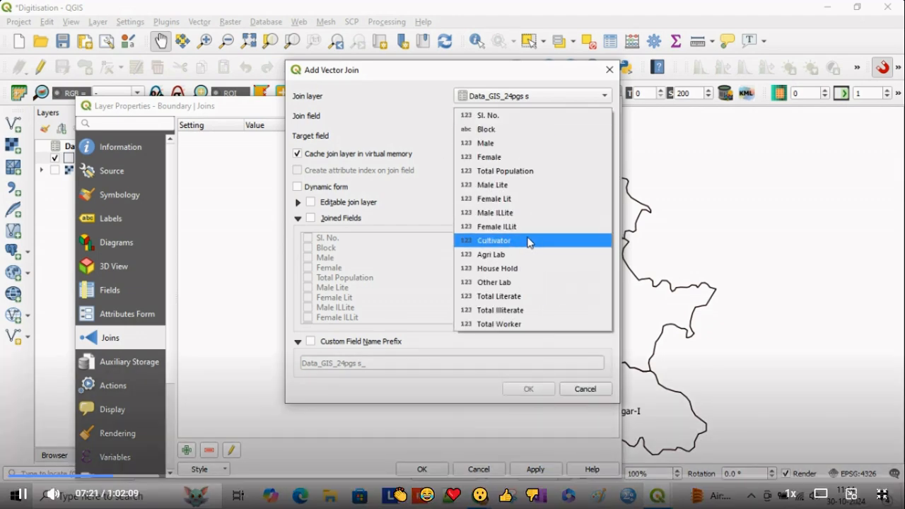
click(313, 120)
- Match the tables by setting the join field to Sl. No. and the target field to id
click(517, 116)
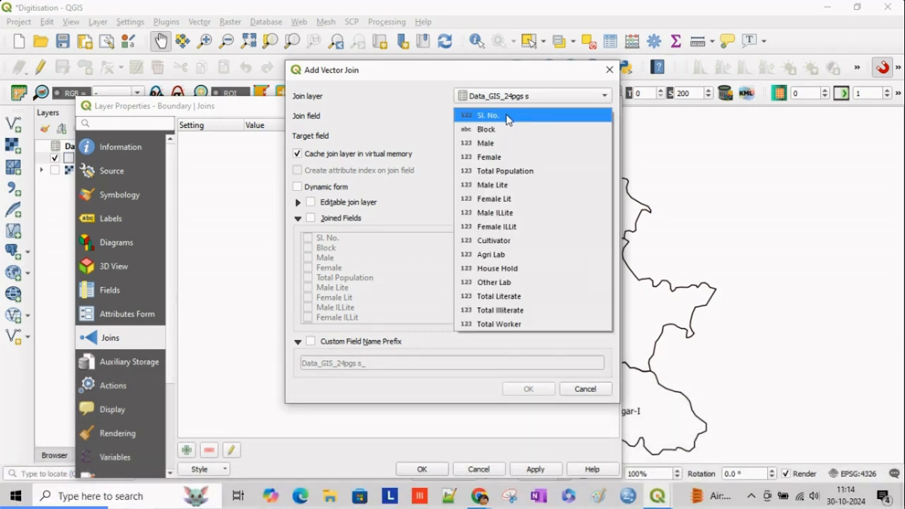
click(495, 120)
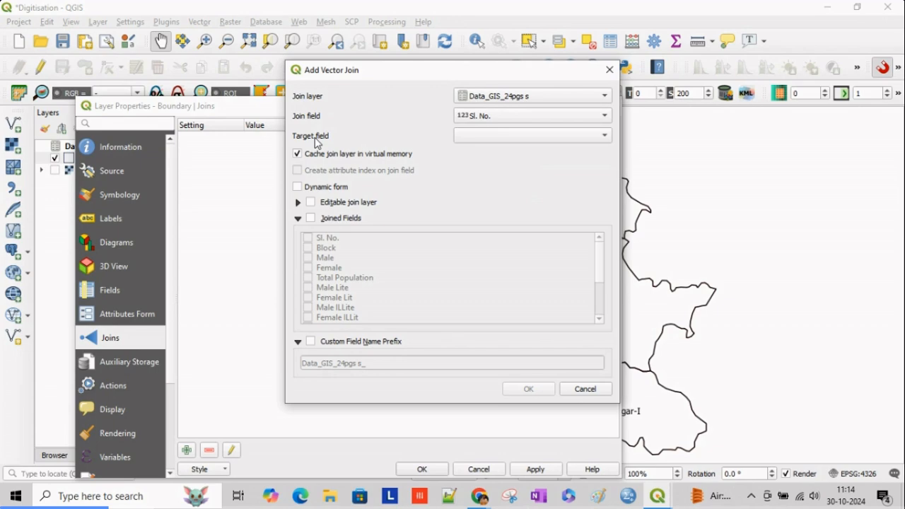
click(486, 137)
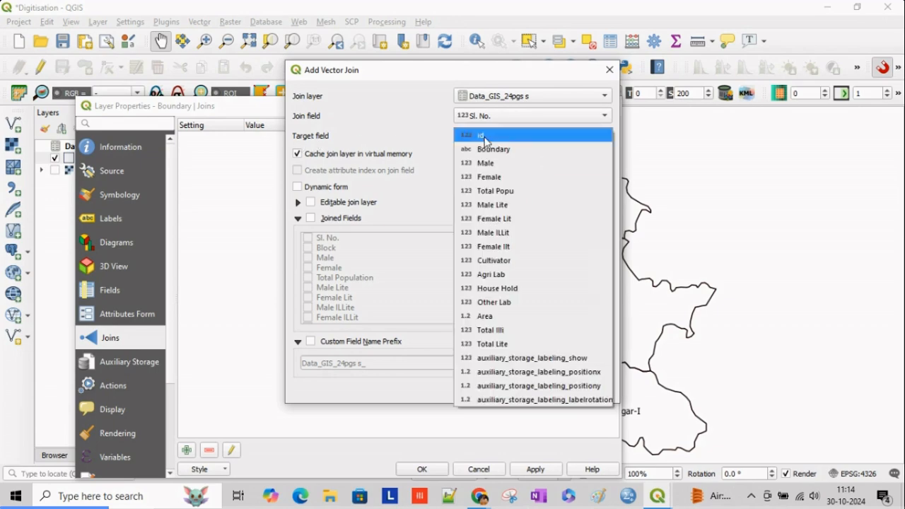
click(490, 141)
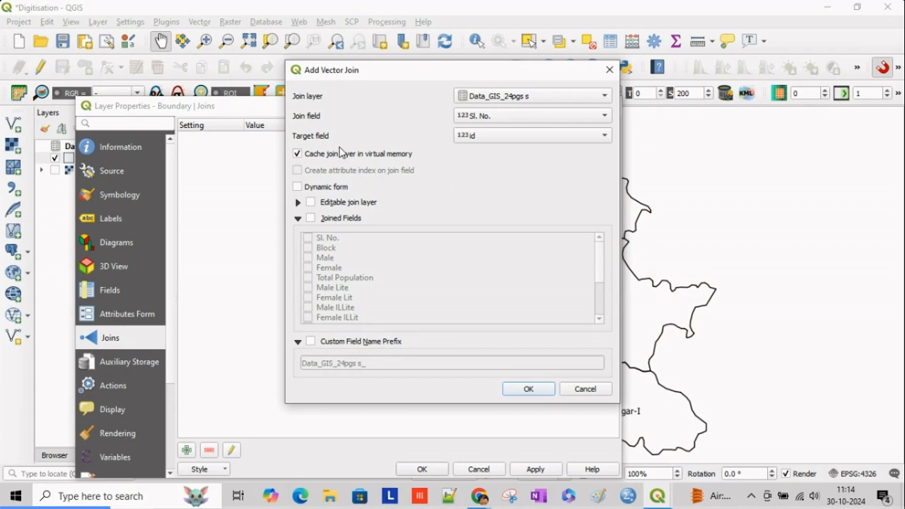
click(496, 117)
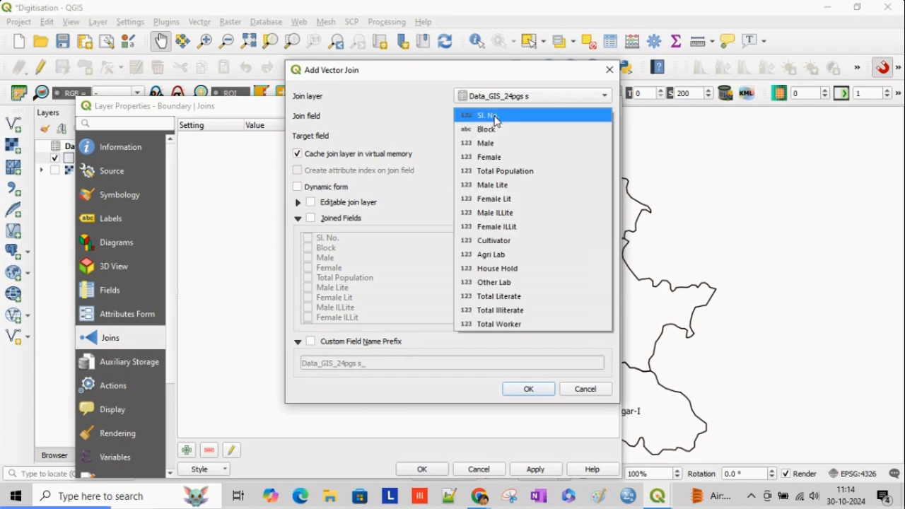
click(412, 134)
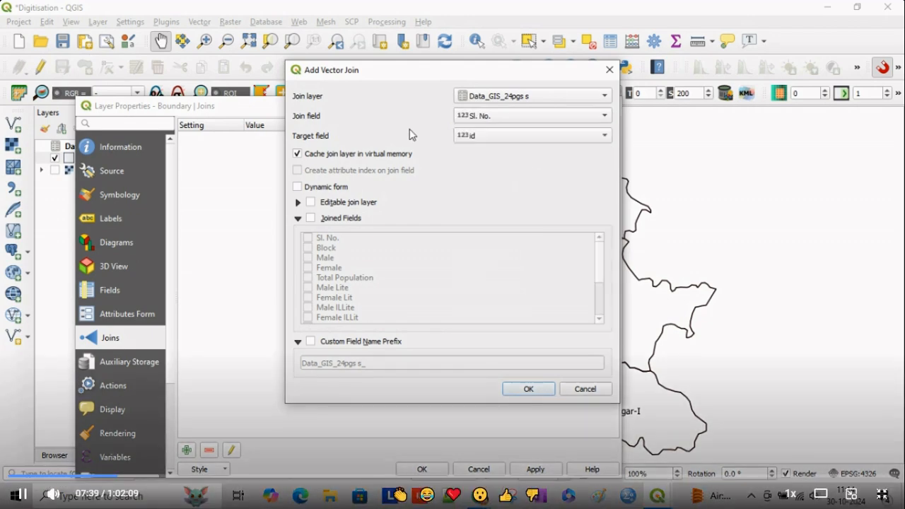
click(471, 135)
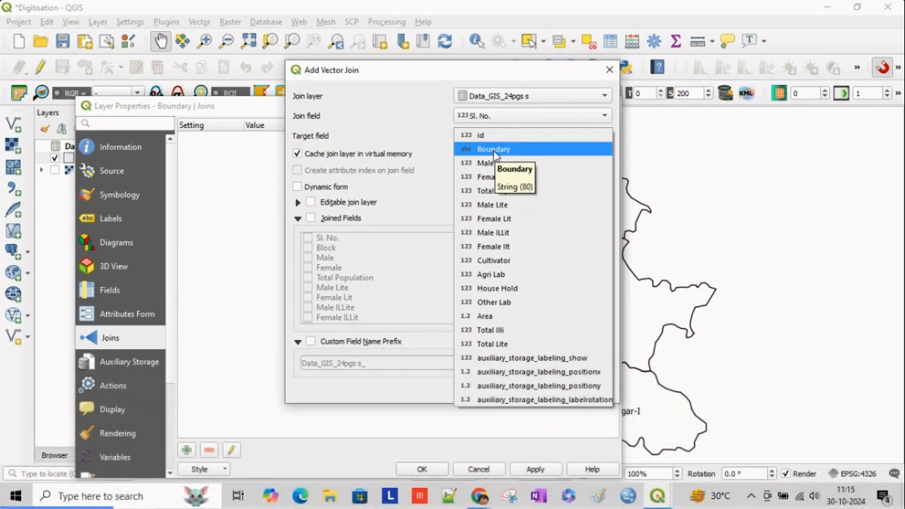
click(494, 138)
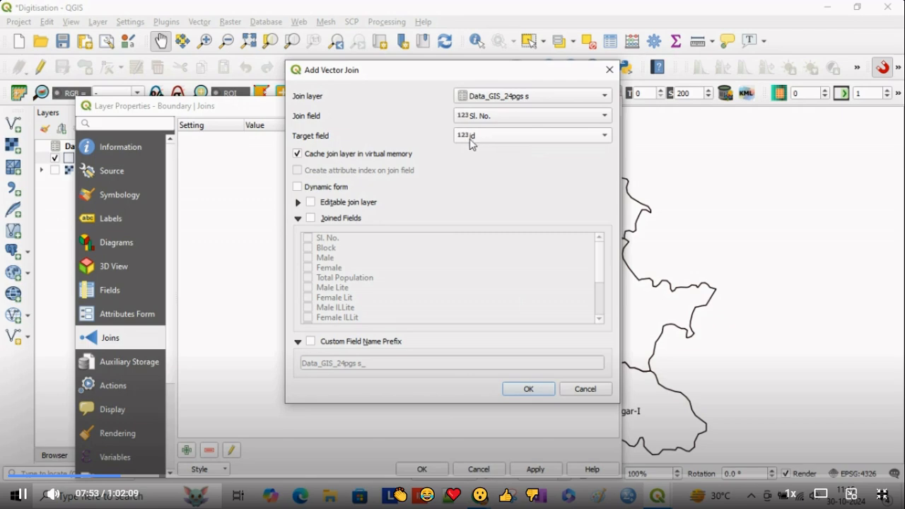
- Limit the joined fields to Total Literate, Total Illiterate and Total Worker with an empty custom name prefix, and apply the join to the Boundary layer
click(311, 219)
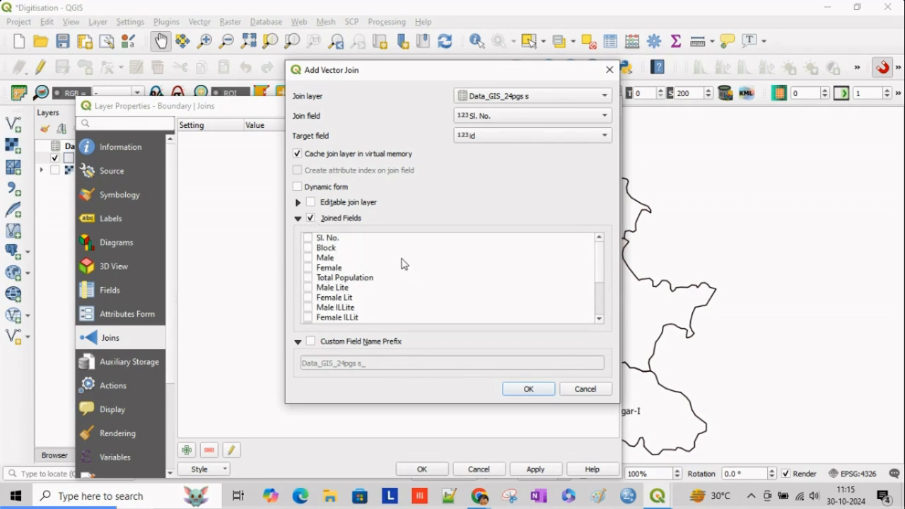
scroll(427, 277, down, 3)
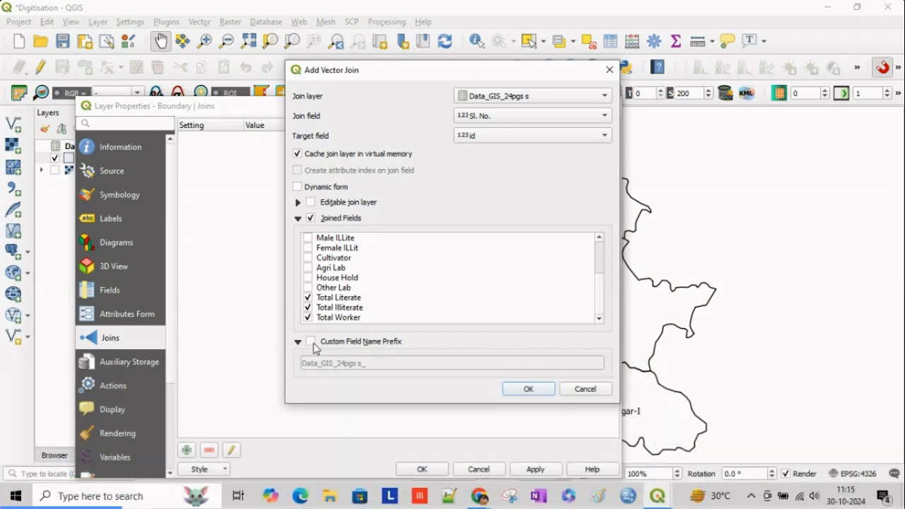
click(311, 342)
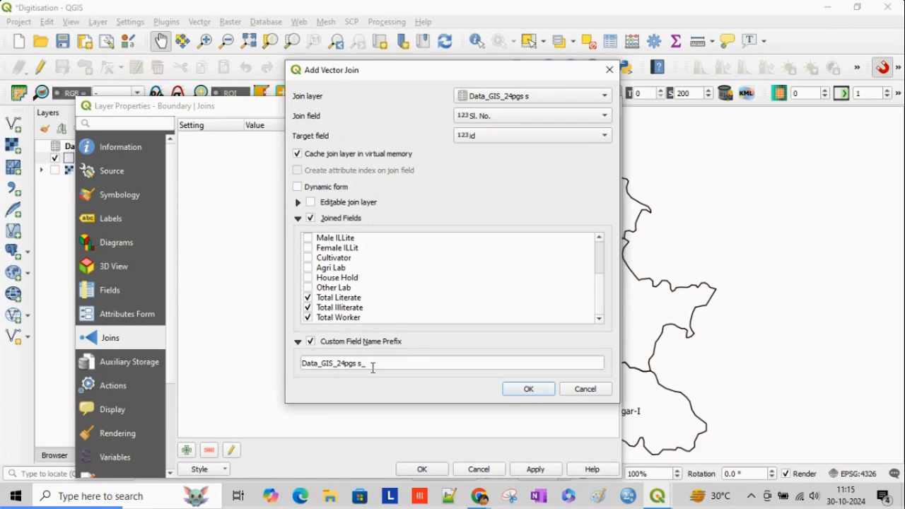
drag(374, 368, 294, 369)
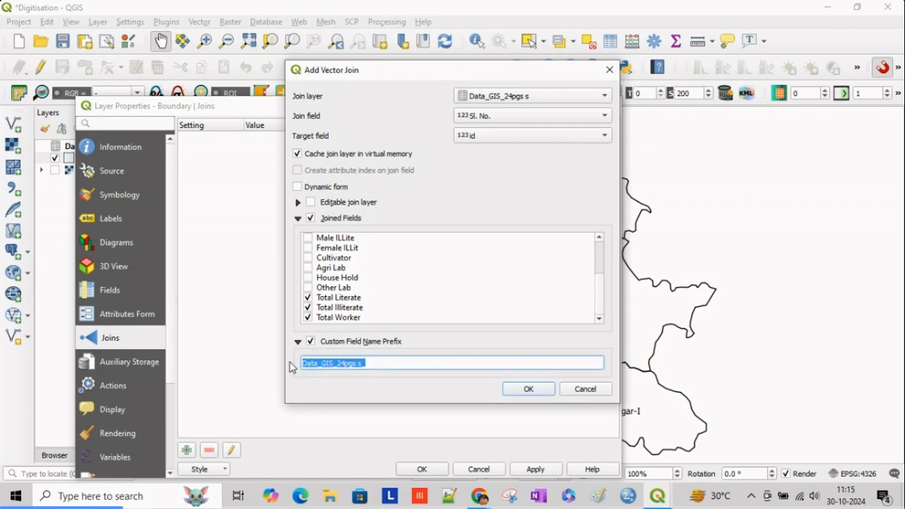
key(BackSpace)
click(524, 389)
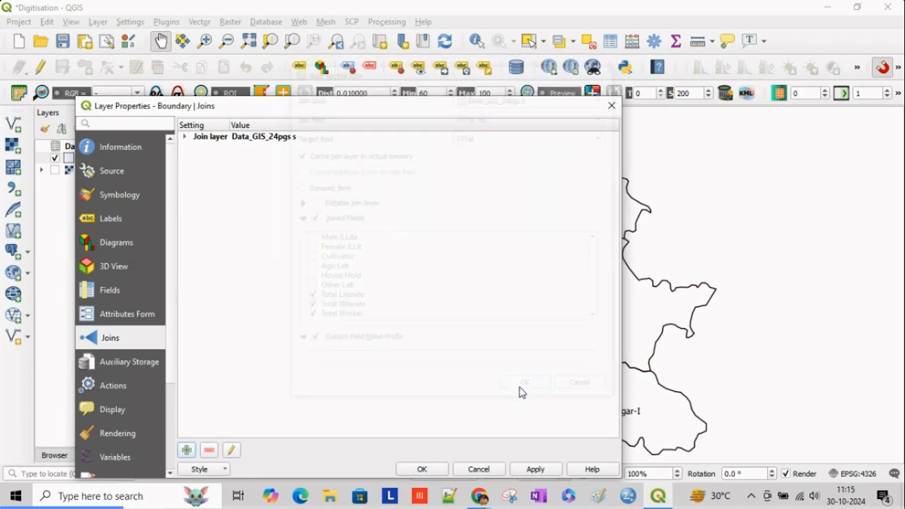
click(539, 472)
click(436, 472)
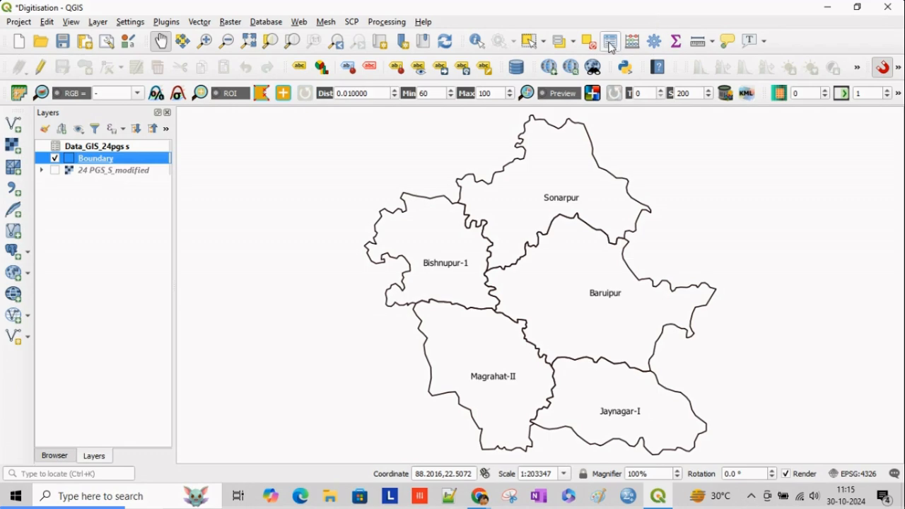
- Open the Boundary layer's attribute table, examine the joined columns at its end and sort the rows by Total Lite
click(612, 44)
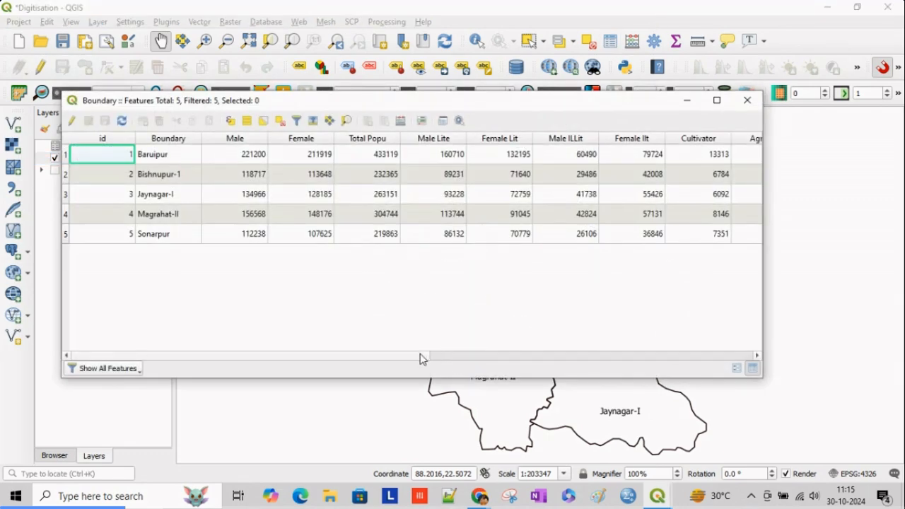
drag(422, 359, 738, 348)
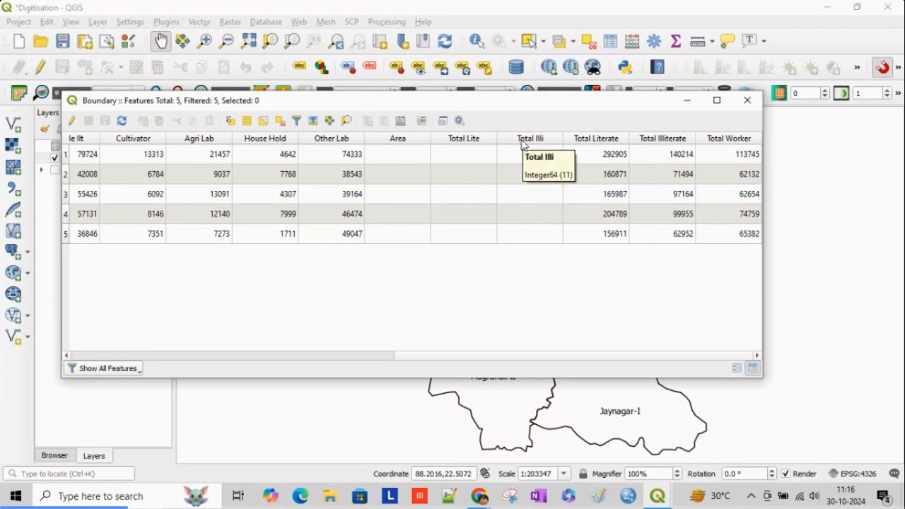
click(463, 145)
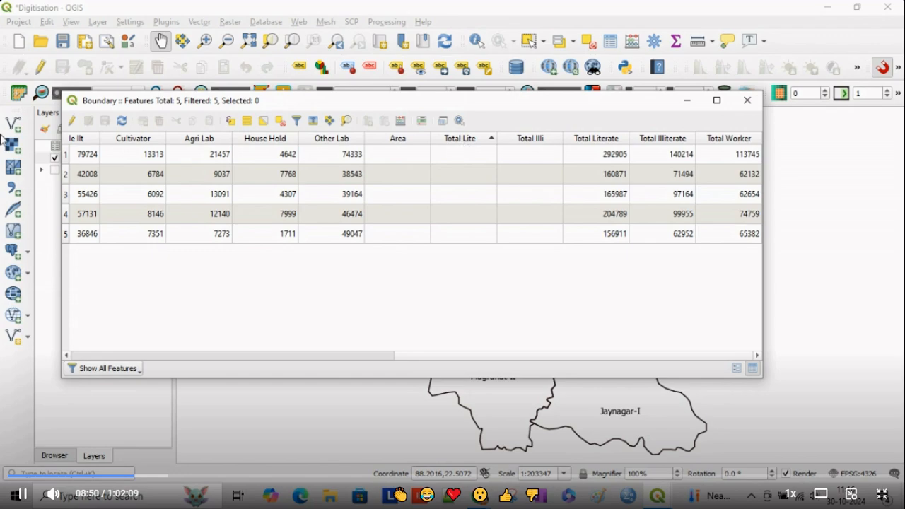
- Delete the empty Total Illi and Total Lite fields from the Boundary attribute table, save the edits and close the table
click(73, 122)
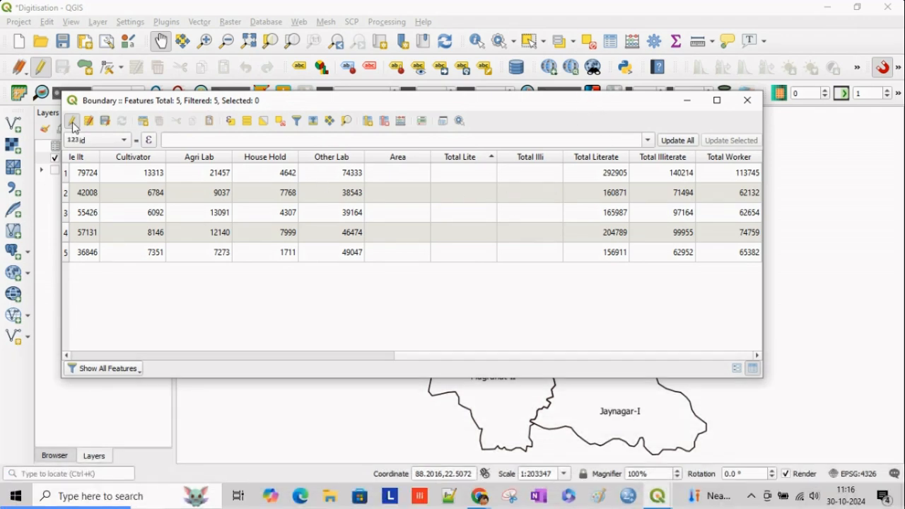
click(459, 162)
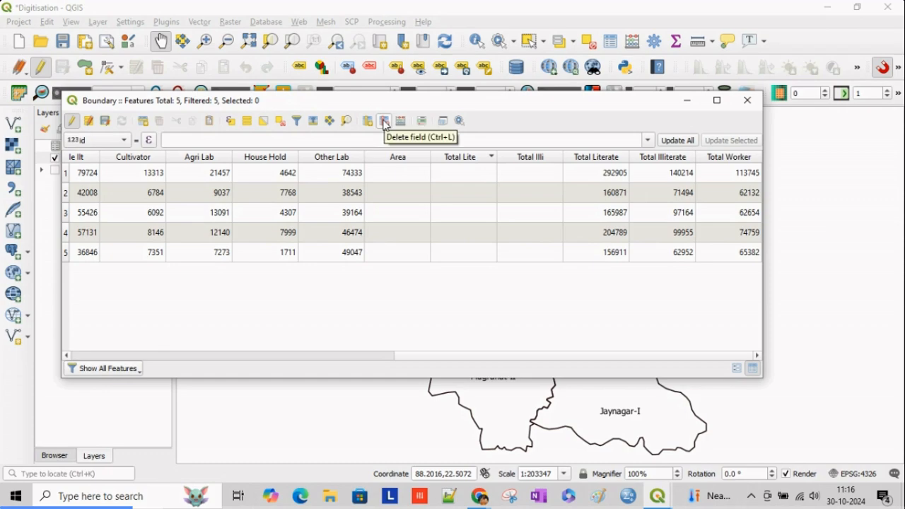
click(386, 124)
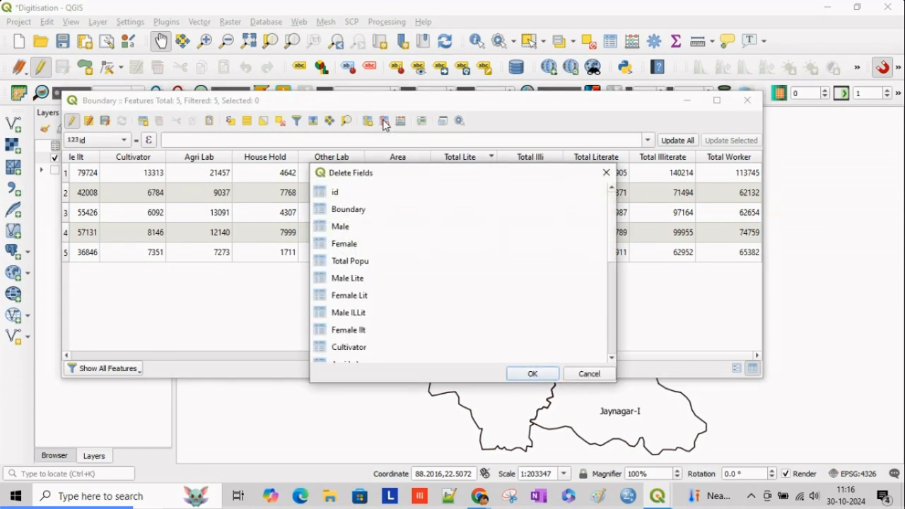
scroll(380, 317, down, 4)
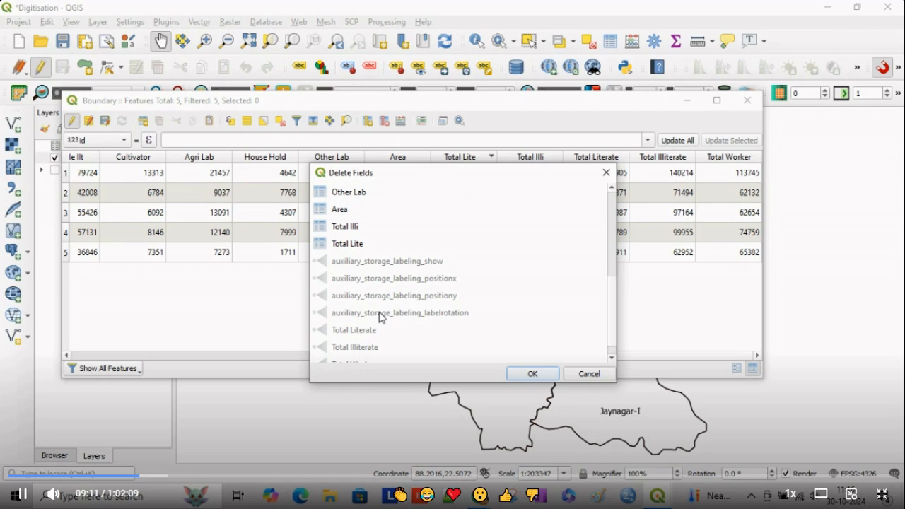
scroll(380, 317, up, 1)
click(345, 283)
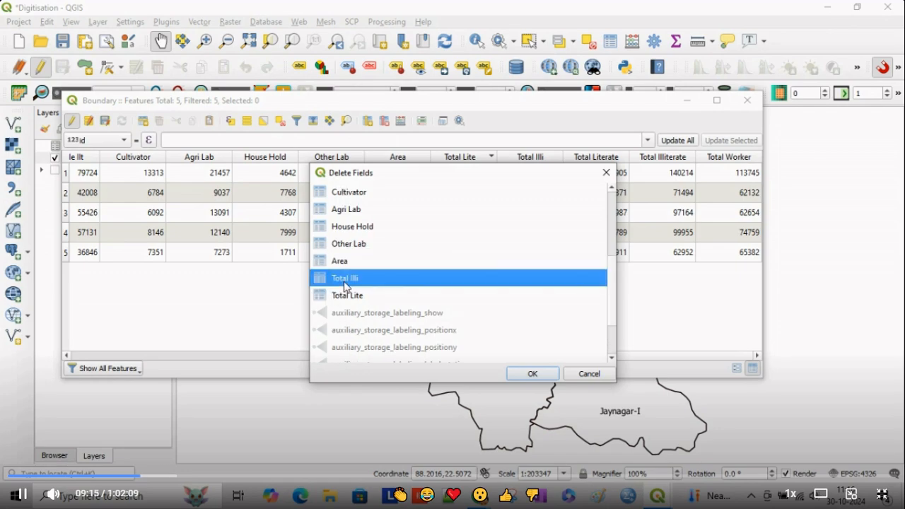
ctrl+click(346, 298)
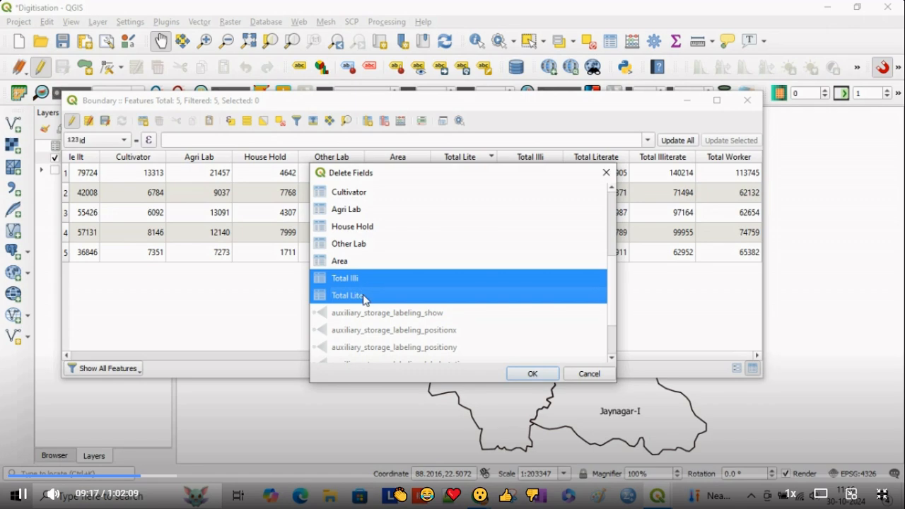
click(533, 374)
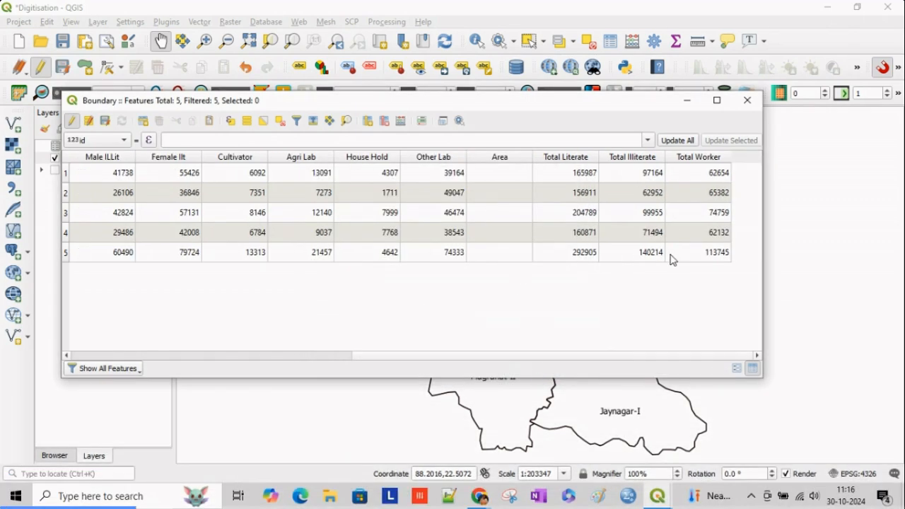
click(106, 122)
click(749, 101)
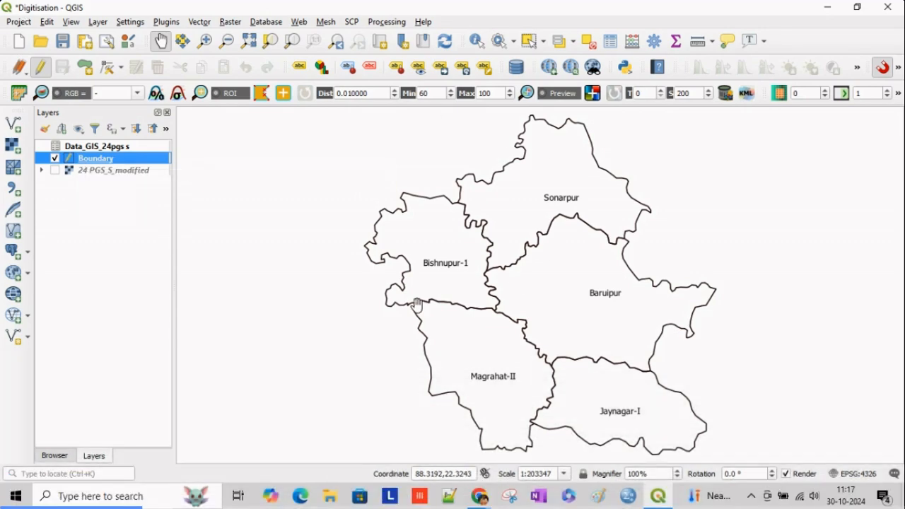
- Export the Boundary layer as an ESRI Shapefile named Boundary with data in practice folder_students24, adding the saved file to the map
right_click(98, 165)
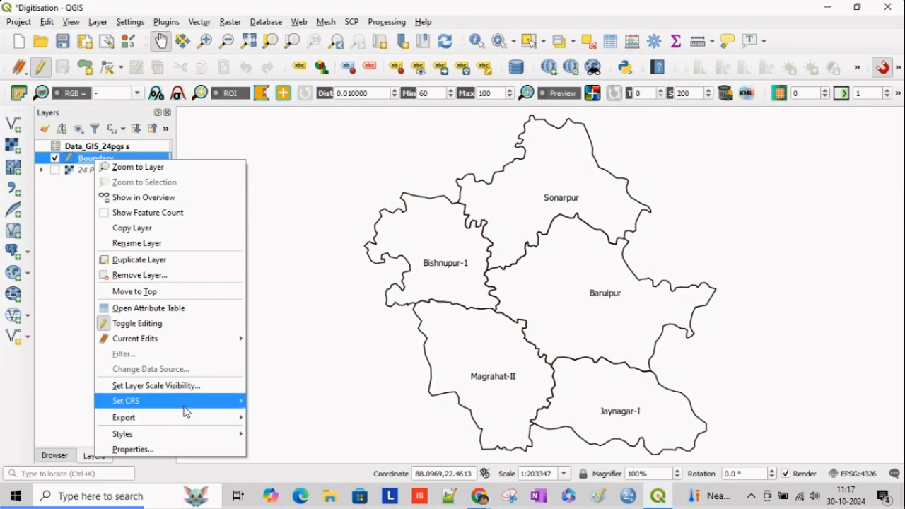
mouse_move(188, 429)
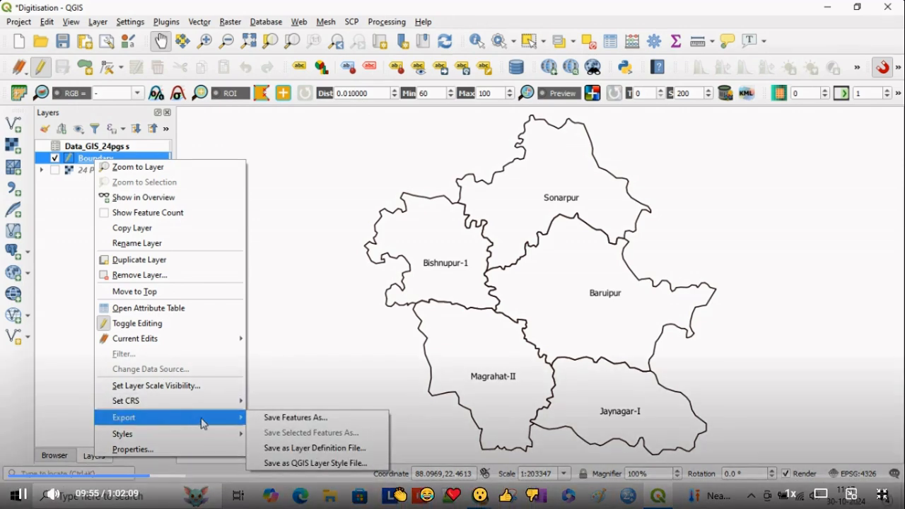
click(284, 419)
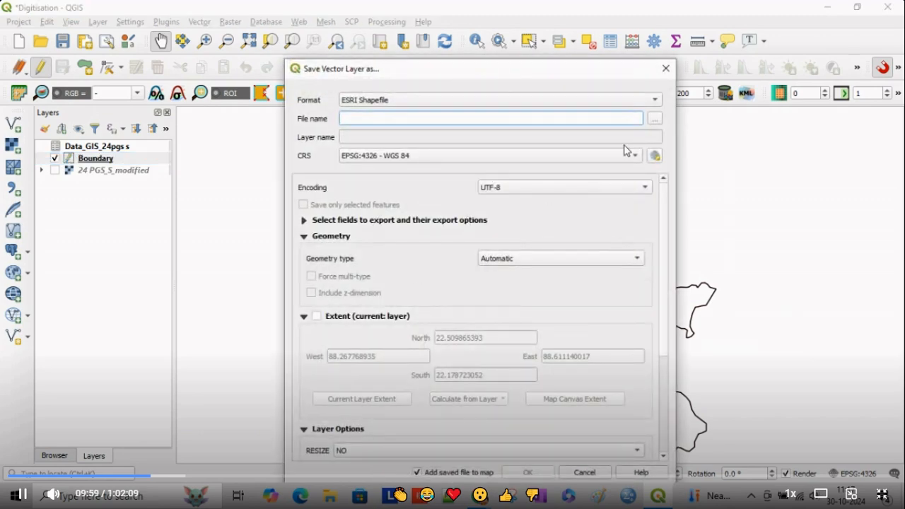
click(655, 120)
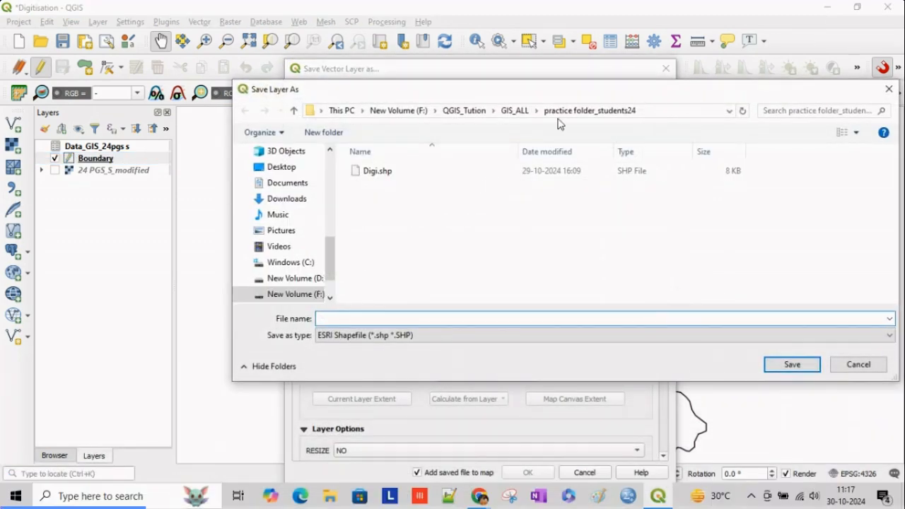
click(889, 89)
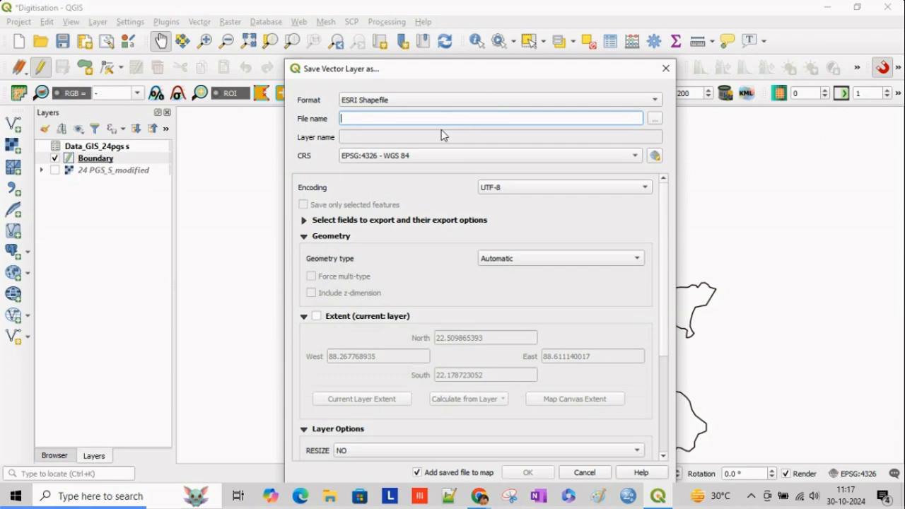
click(654, 119)
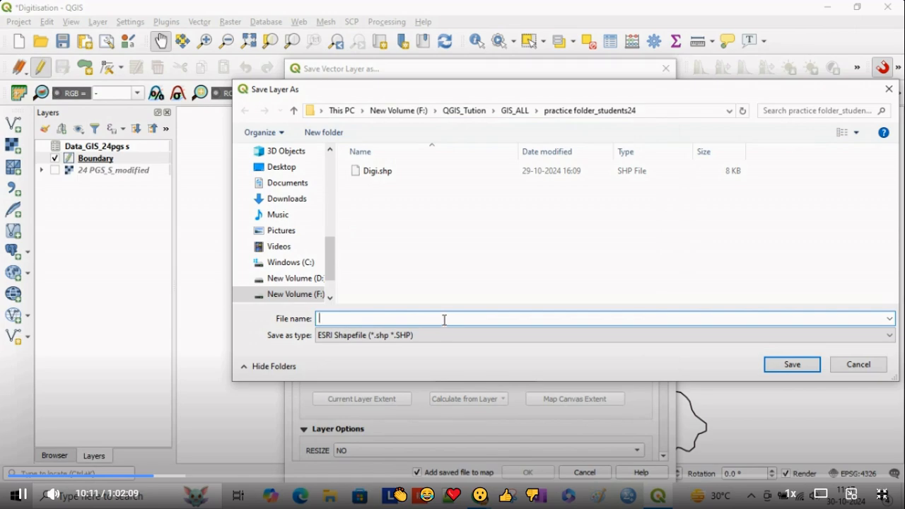
text(Boundary with d)
text(ata)
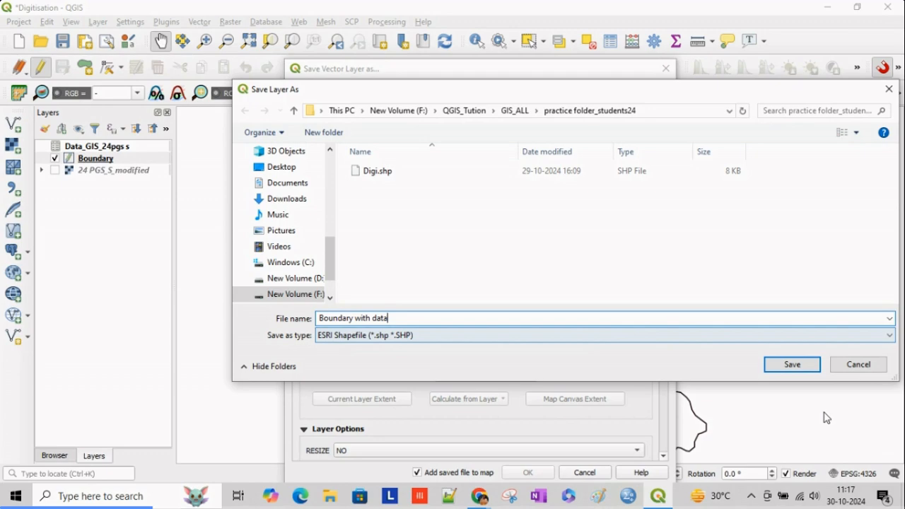
click(793, 365)
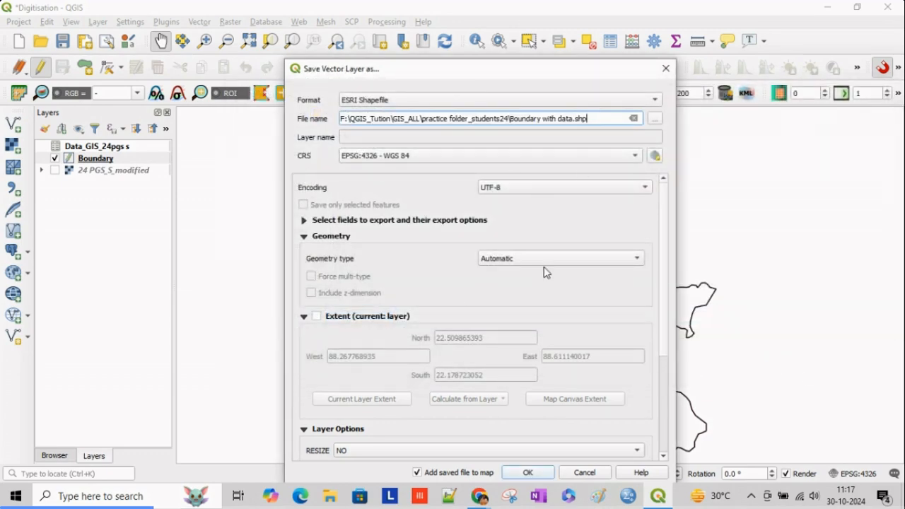
click(529, 472)
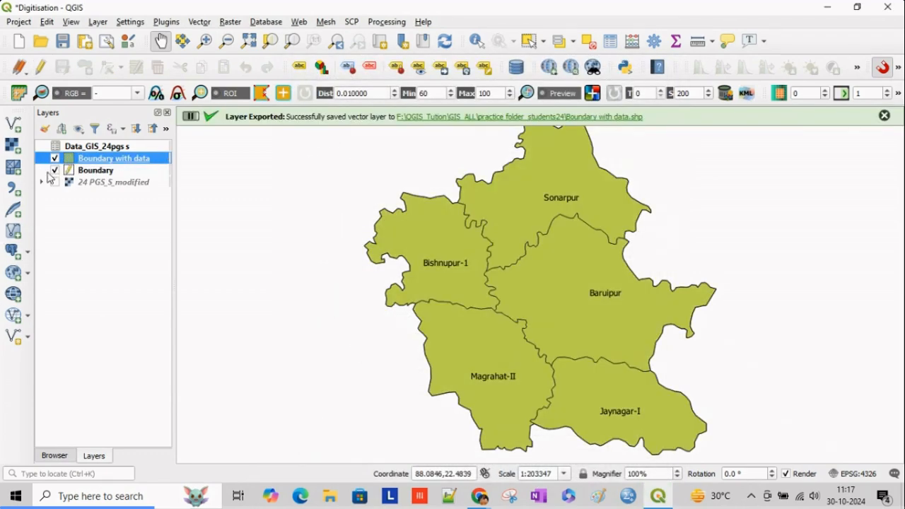
- Hide the original Boundary layer and remove it from the project
click(83, 173)
click(55, 172)
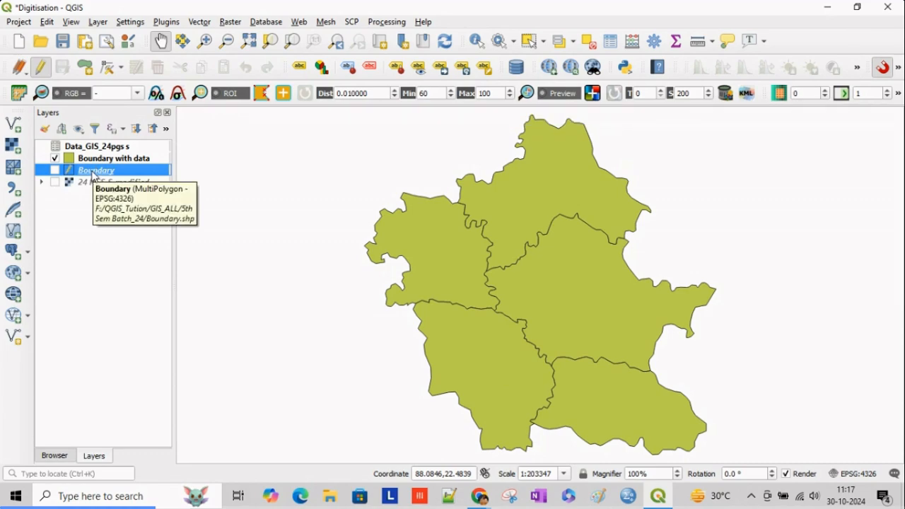
click(167, 129)
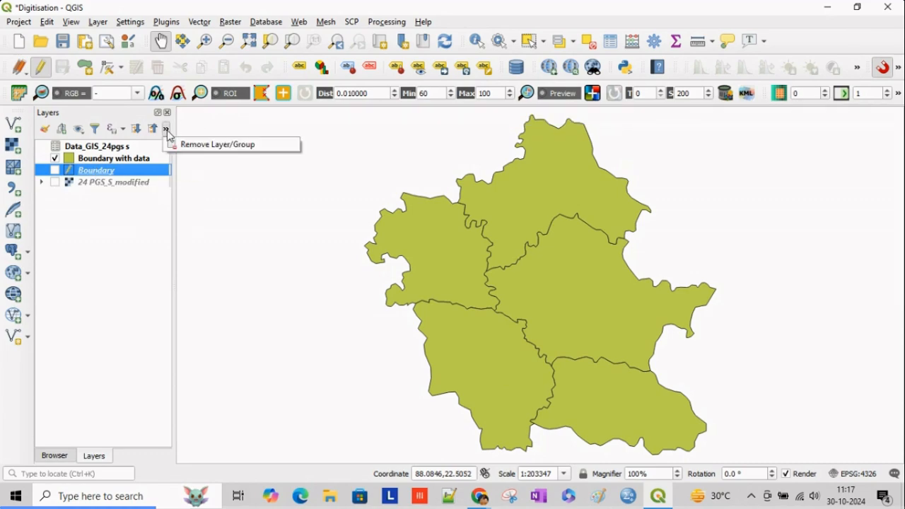
click(178, 145)
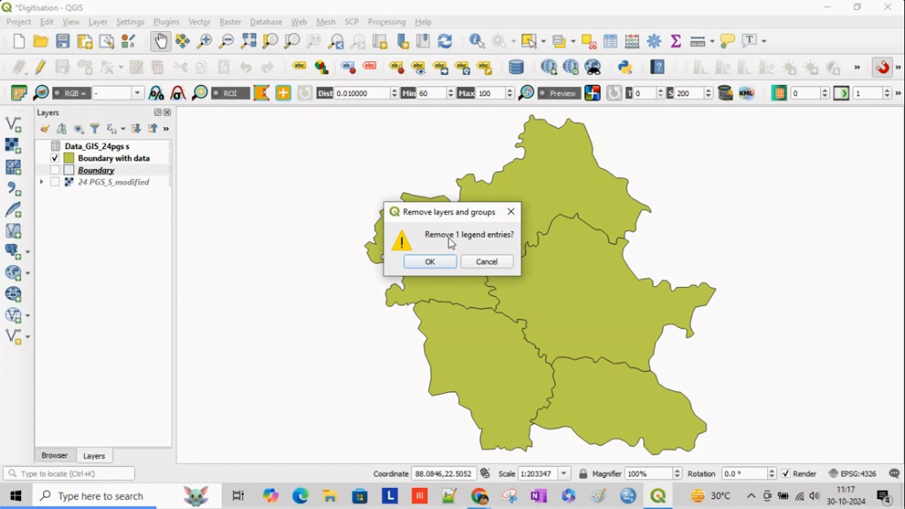
click(430, 262)
- Open the attribute table of Boundary with data, examine the joined total columns at its end and sort the rows by Total Lite
click(106, 160)
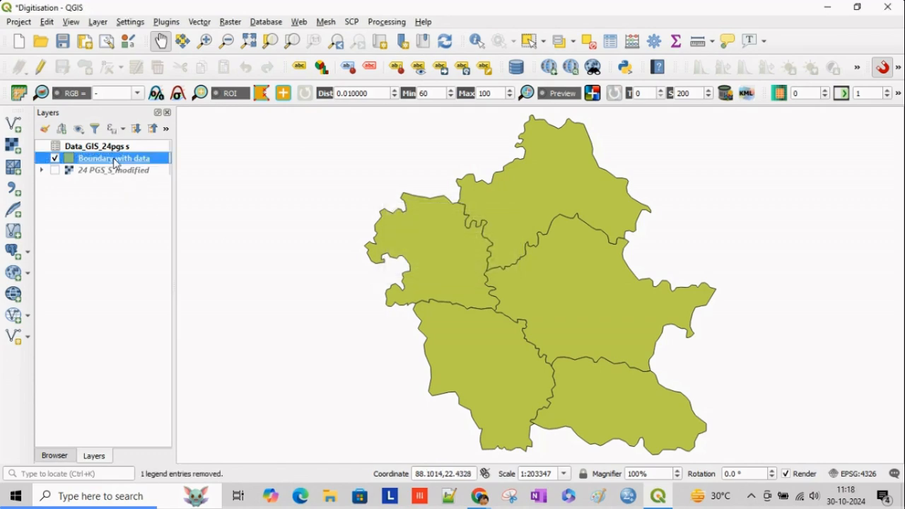
click(610, 41)
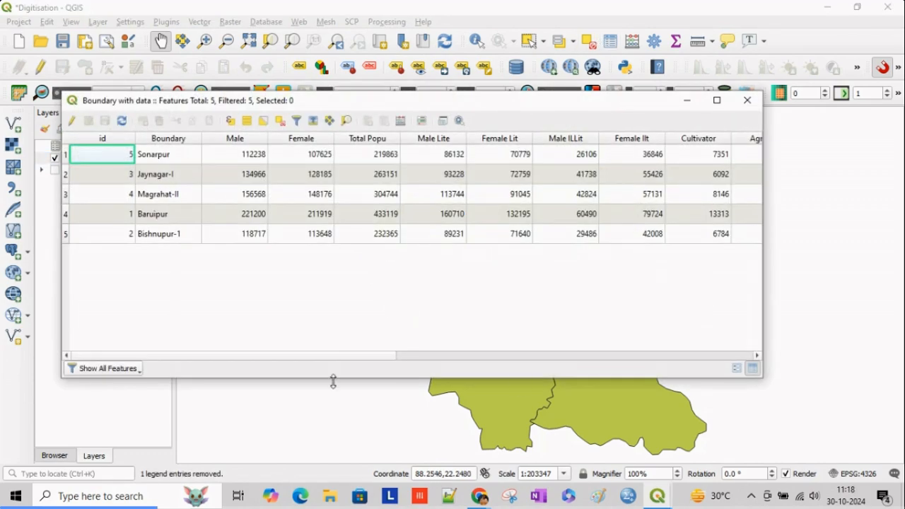
drag(325, 359, 693, 372)
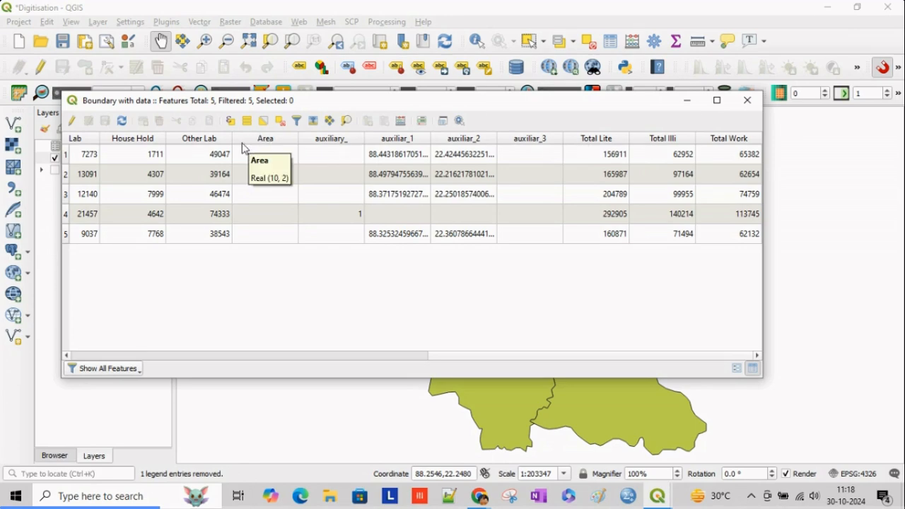
click(620, 141)
- Reorder the table columns to place Total Lite, Total Illi and Total Work between Area and auxiliary_, enable layer editing and close the table
right_click(625, 143)
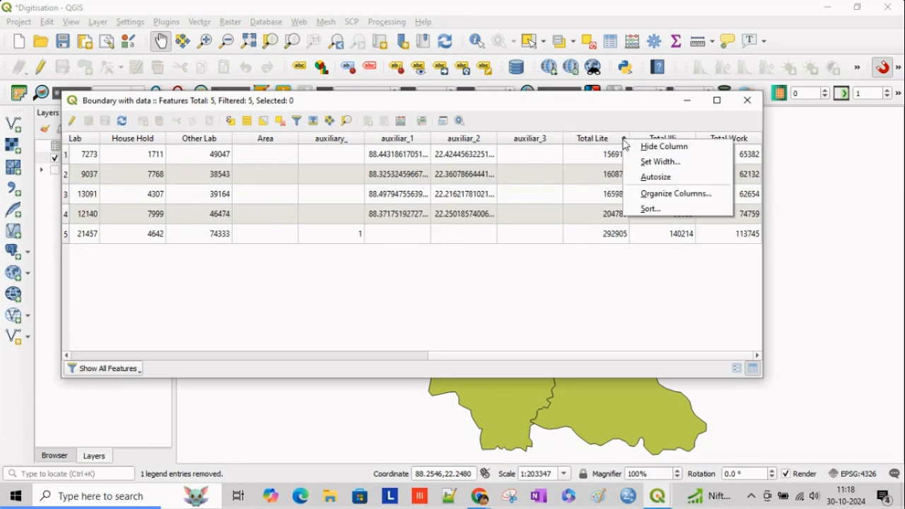
click(661, 201)
scroll(275, 311, down, 4)
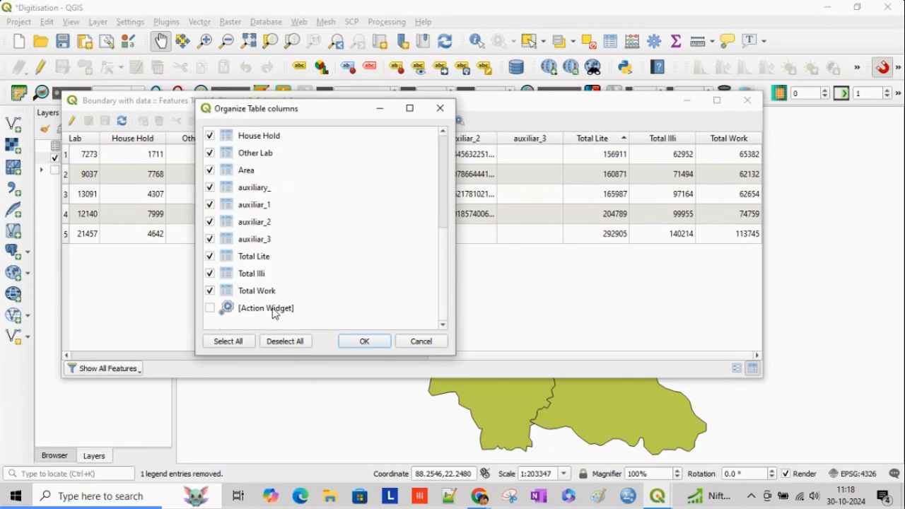
click(257, 293)
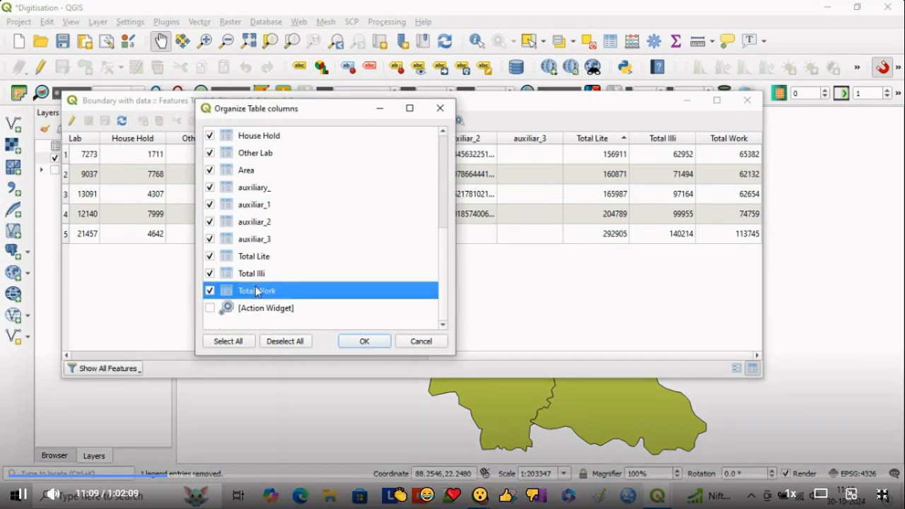
click(253, 276)
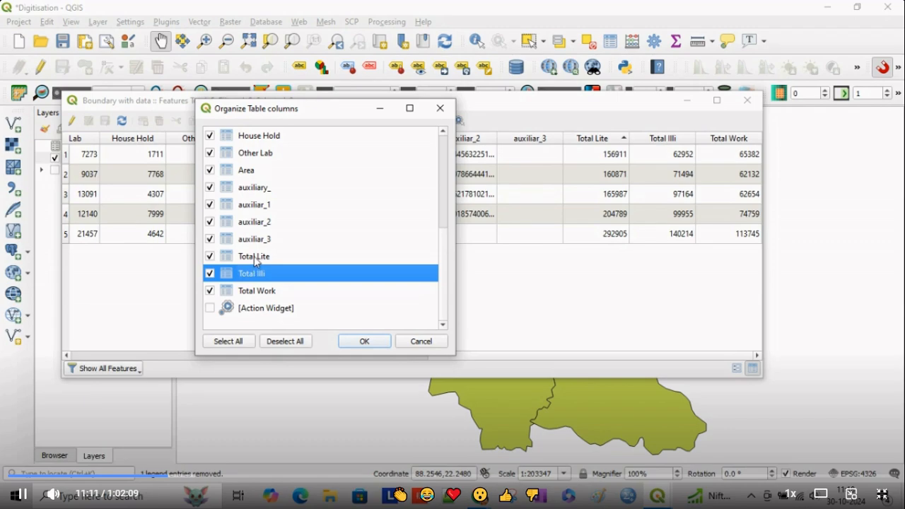
click(254, 261)
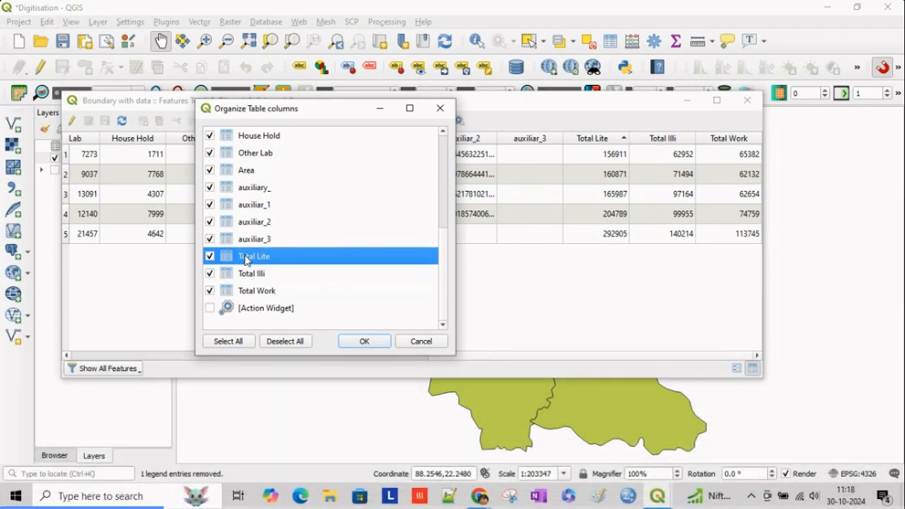
drag(246, 260, 244, 167)
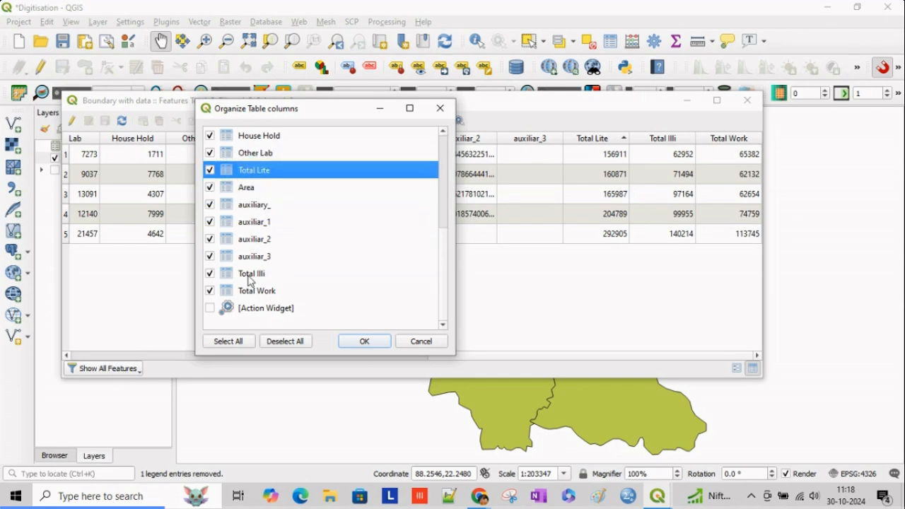
drag(250, 279, 255, 194)
drag(256, 295, 252, 205)
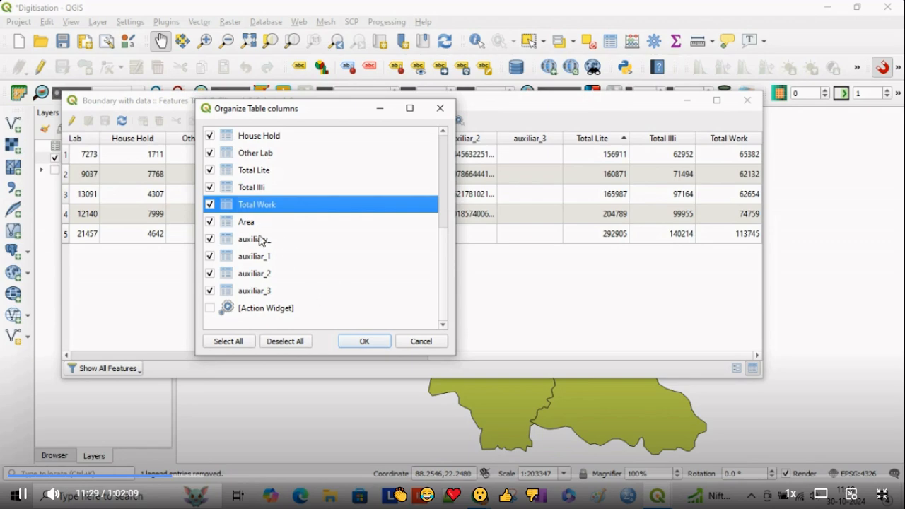
drag(248, 223, 247, 175)
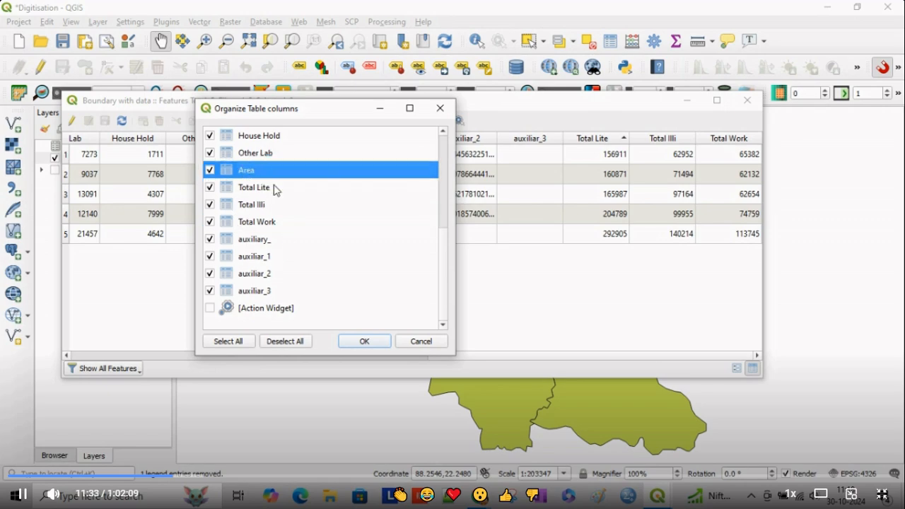
click(369, 345)
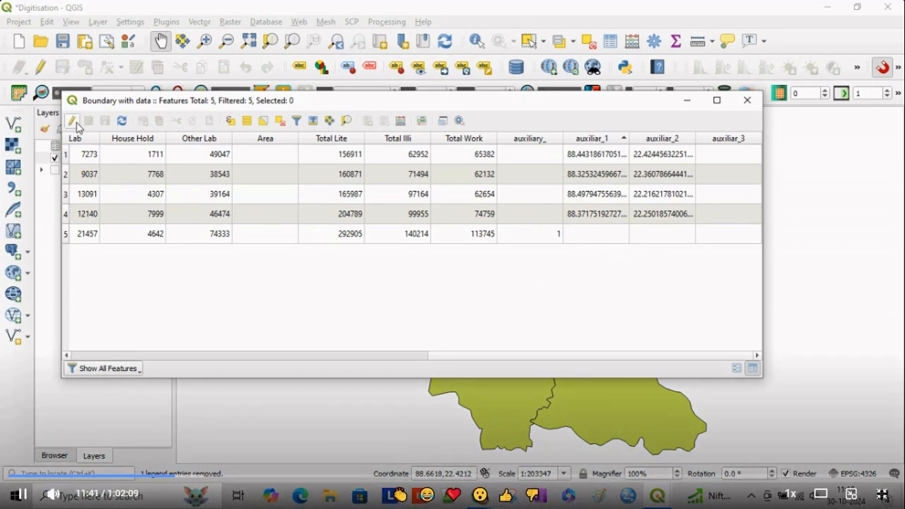
click(72, 121)
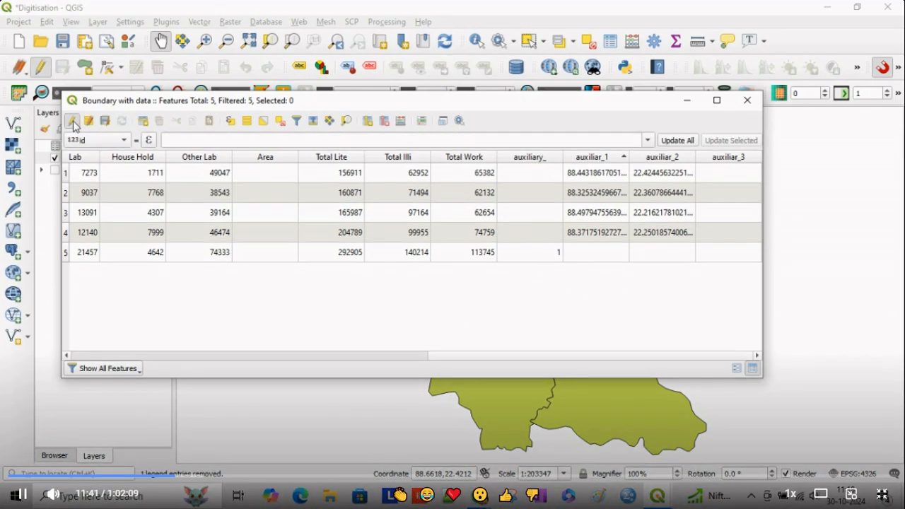
click(750, 104)
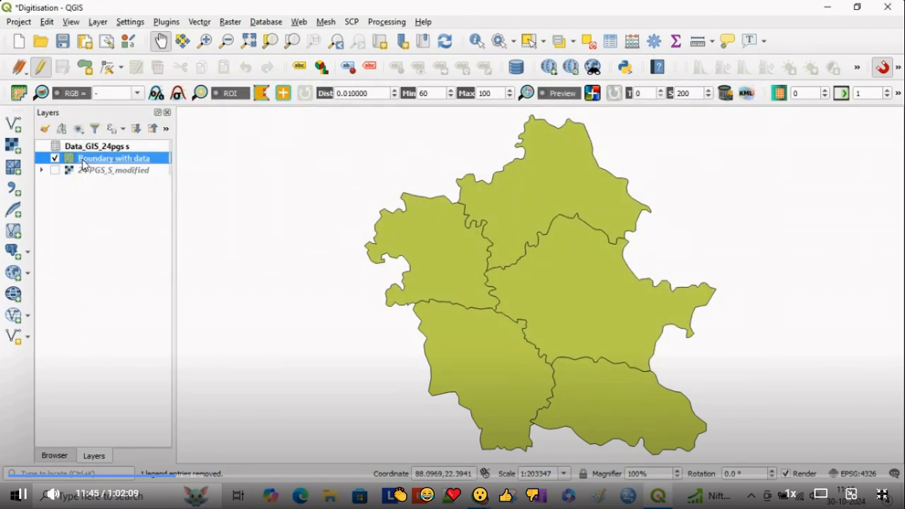
- Set the simple fill style of Boundary with data to No Brush and save the project
double_click(82, 164)
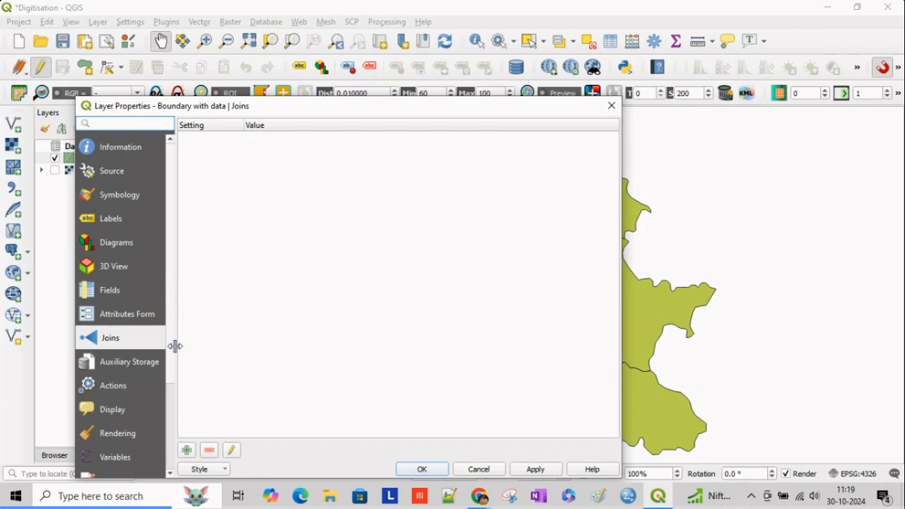
click(126, 198)
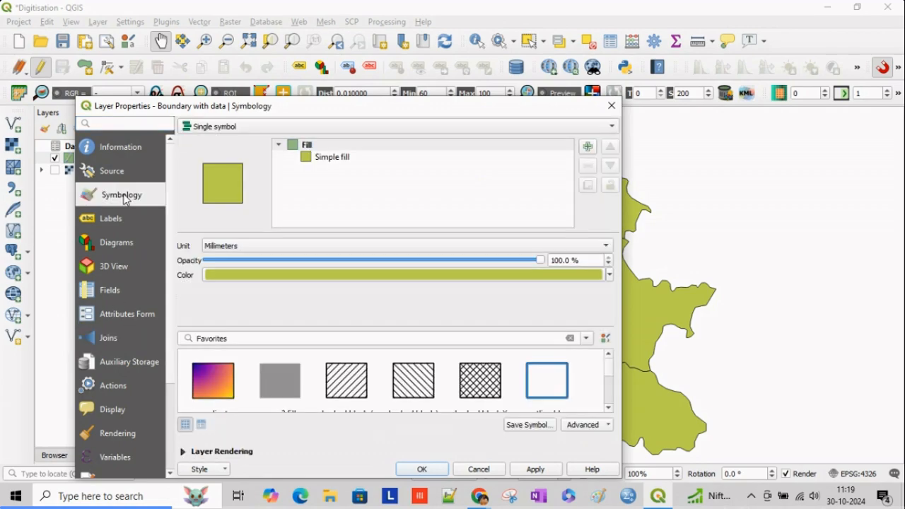
click(311, 158)
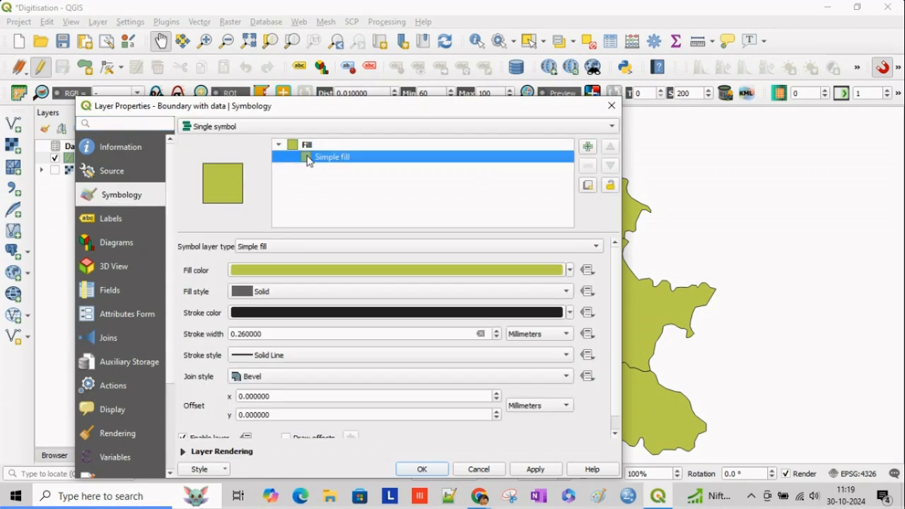
click(566, 294)
click(516, 305)
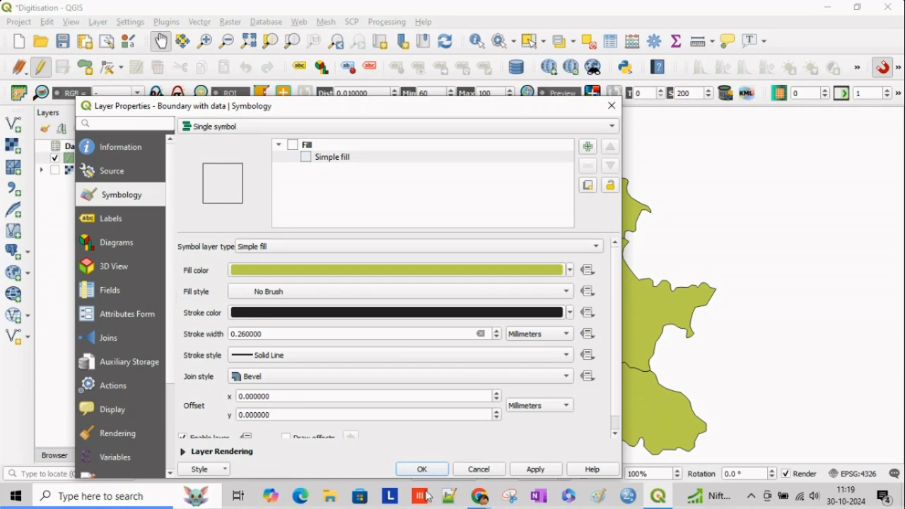
click(423, 469)
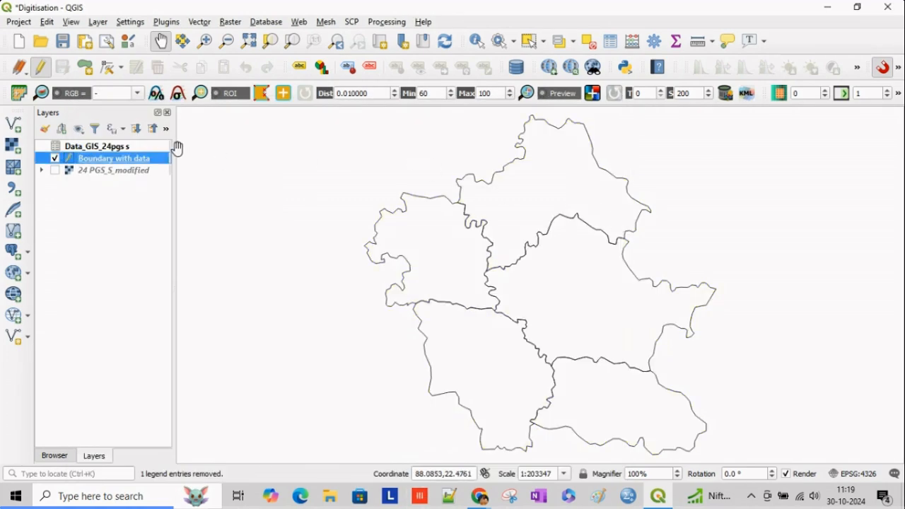
click(63, 41)
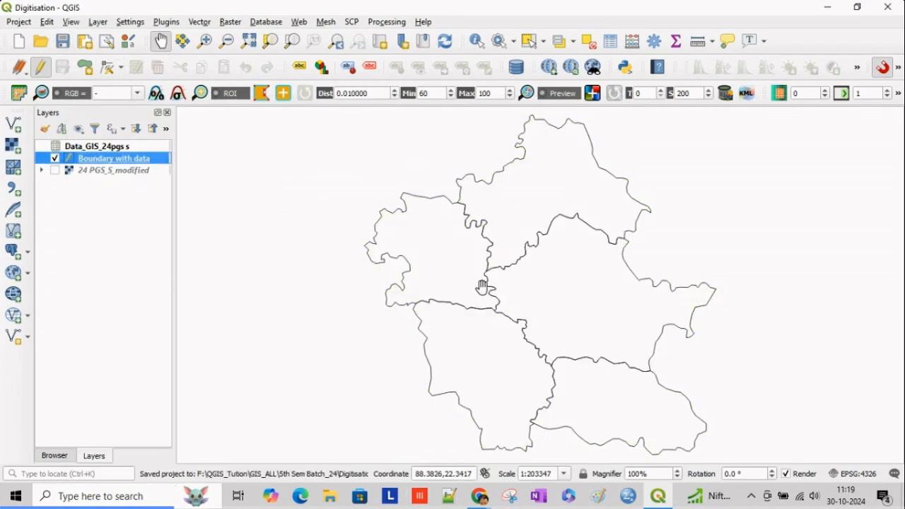
- Open the diagram properties of the Boundary with data layer and set the diagram type to Pie chart
double_click(97, 160)
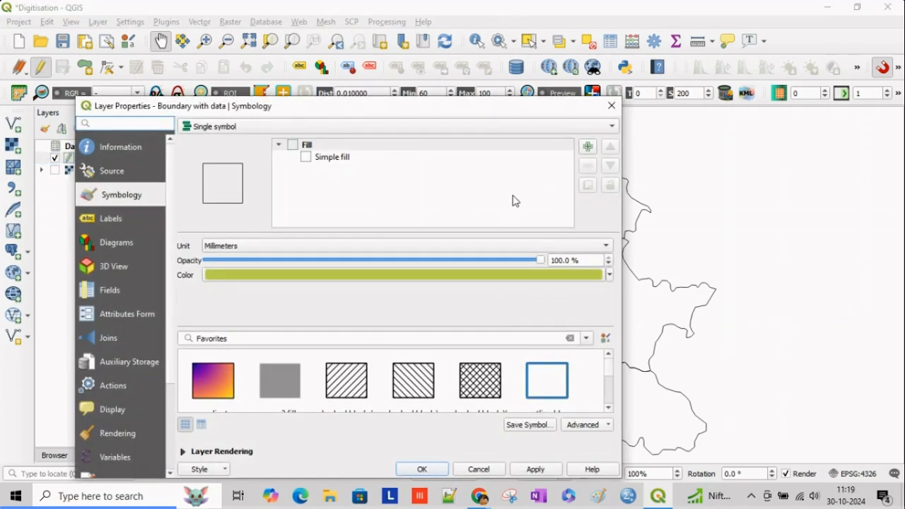
click(107, 242)
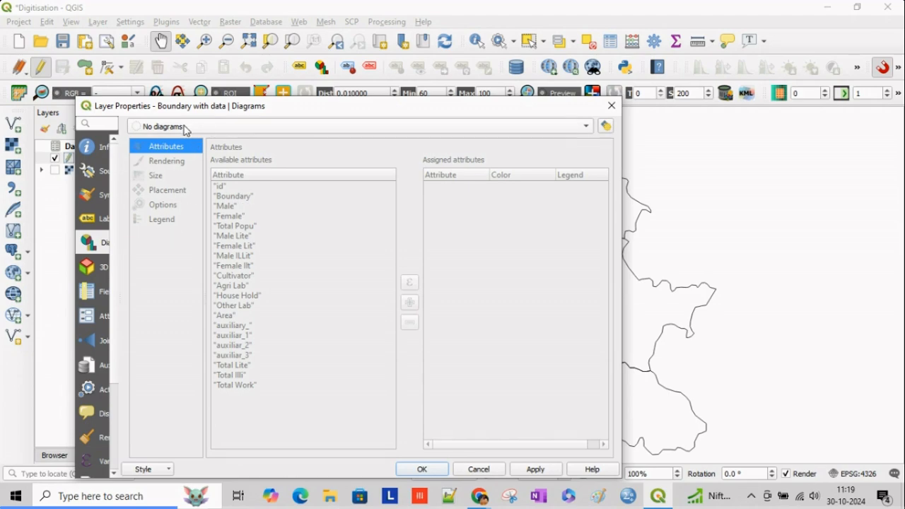
click(174, 130)
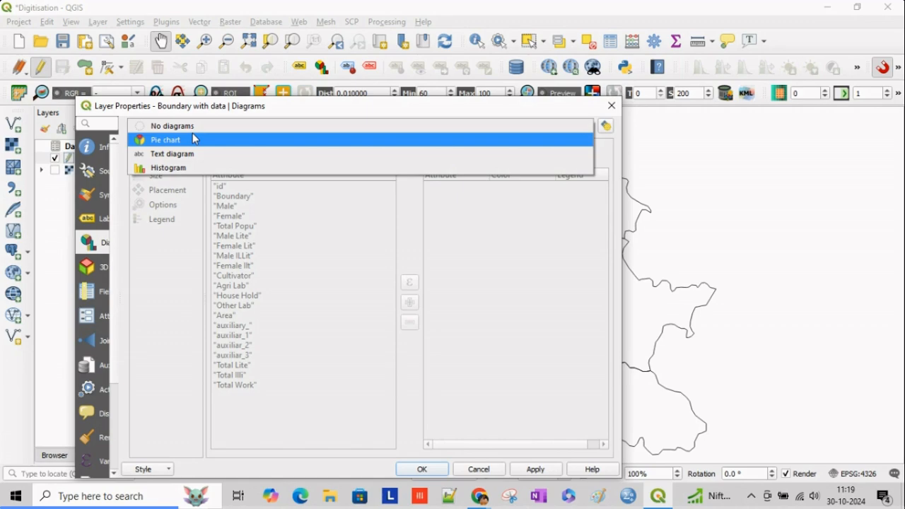
click(196, 140)
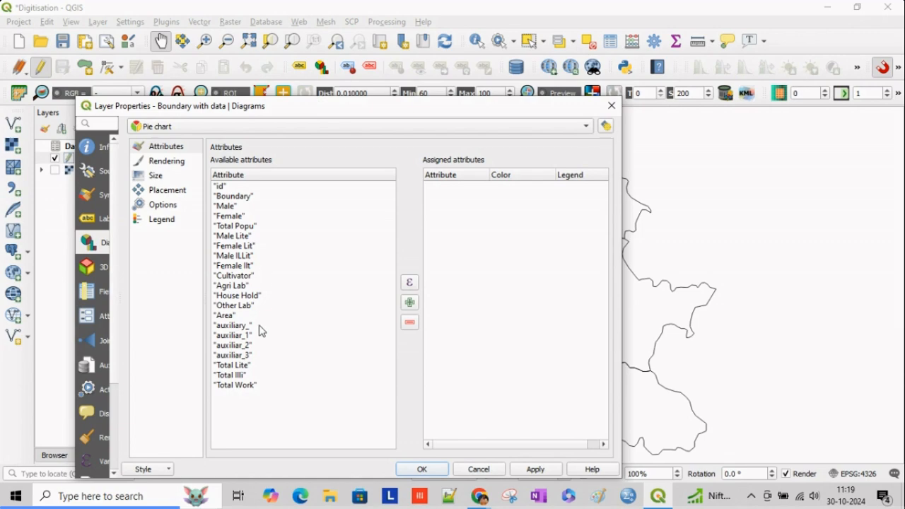
- Assign the Cultivator, Agri Lab, House Hold and Other Lab attributes to the pie chart
click(237, 277)
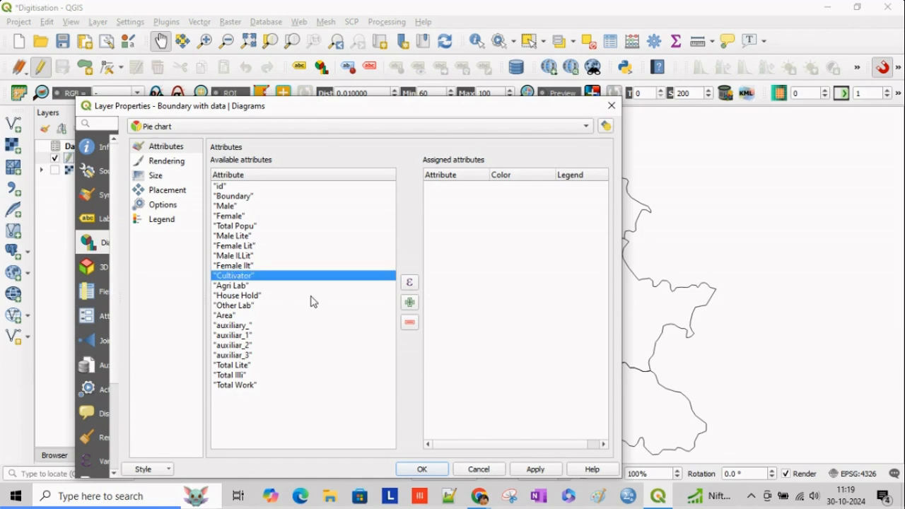
ctrl+click(234, 285)
ctrl+click(239, 296)
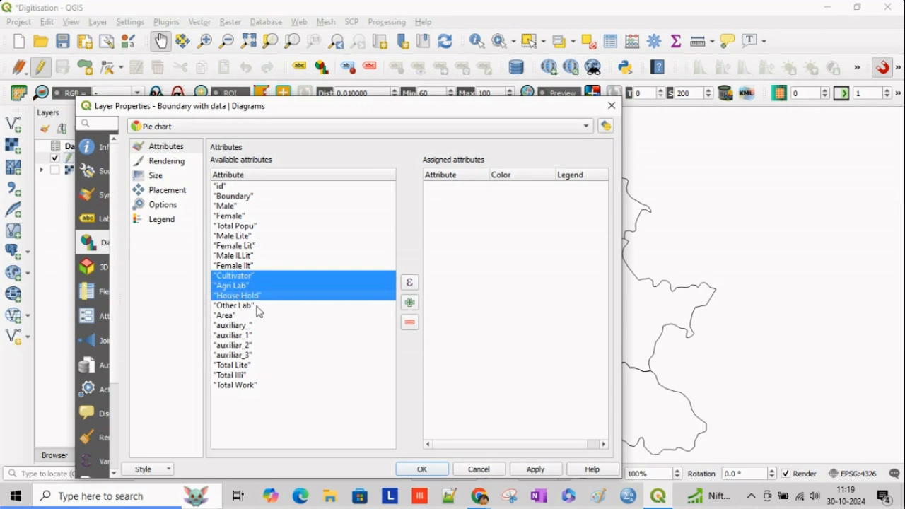
ctrl+click(241, 306)
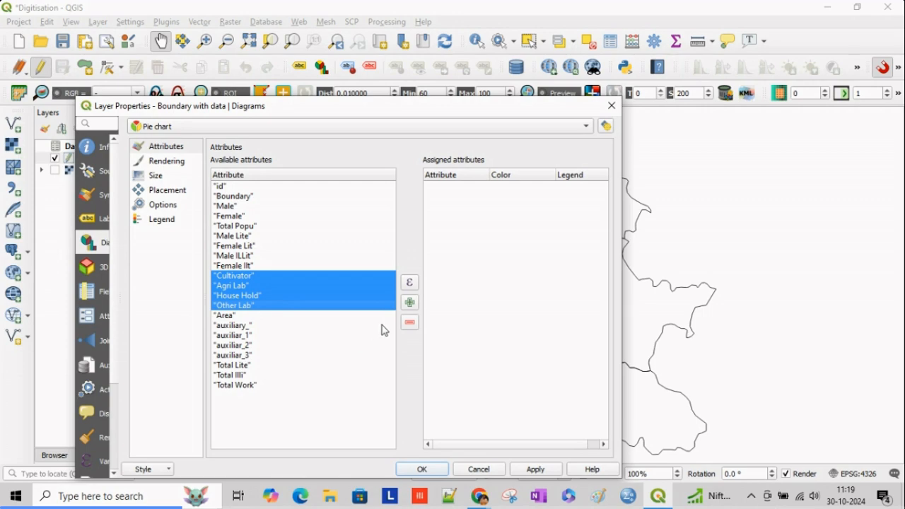
click(410, 302)
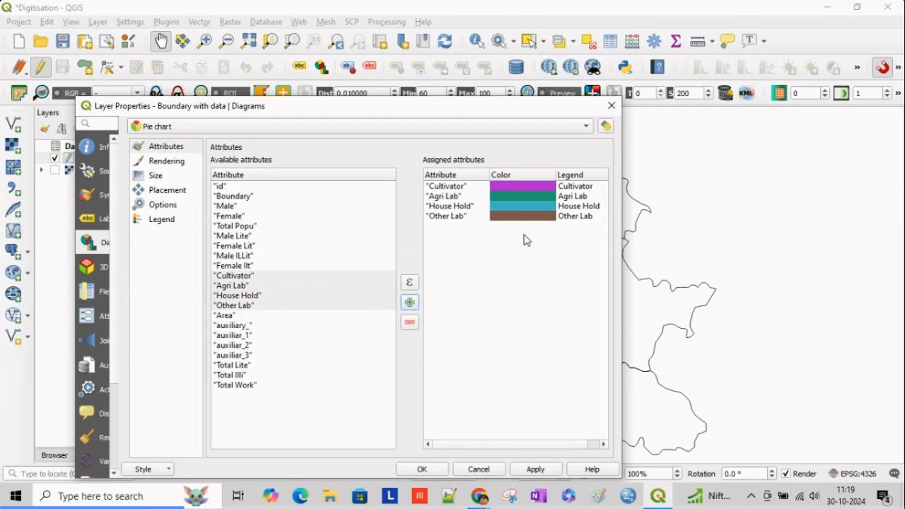
- Look through the colour picking methods and set the Cultivator slice to green #16c63c using the colour wheel
double_click(525, 186)
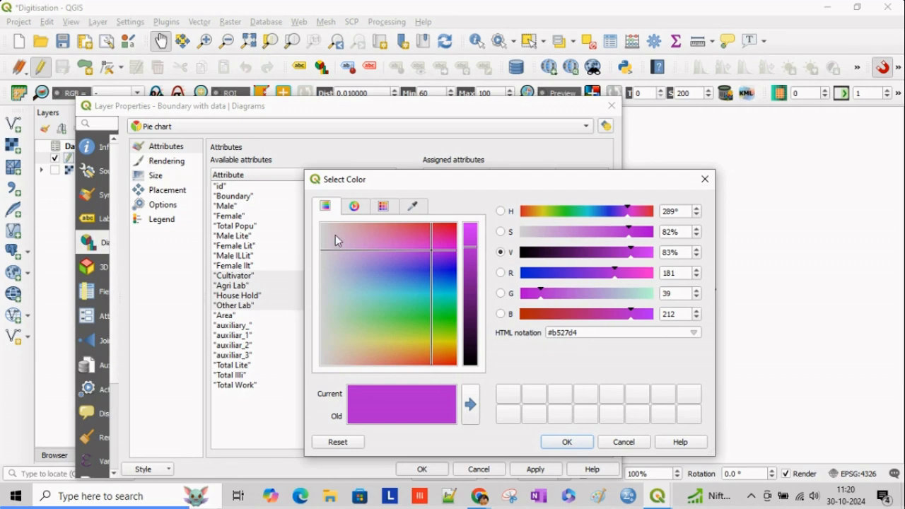
click(354, 207)
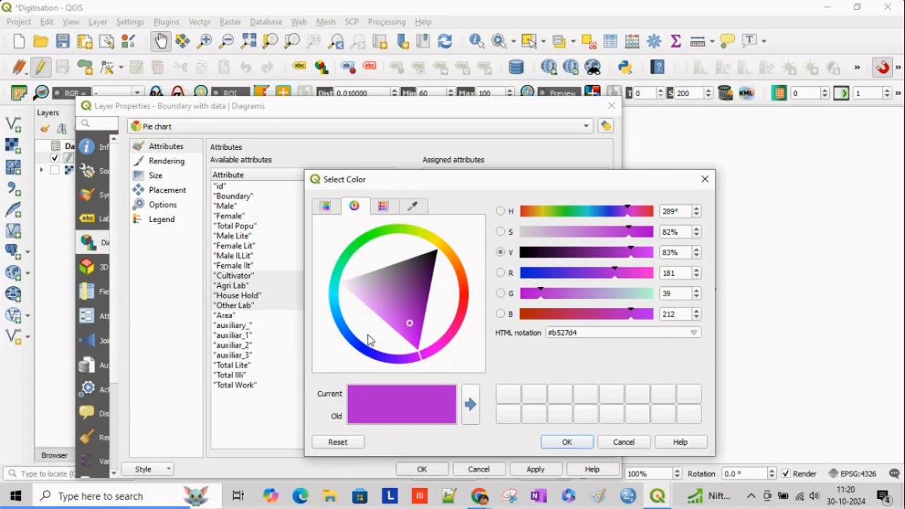
click(383, 207)
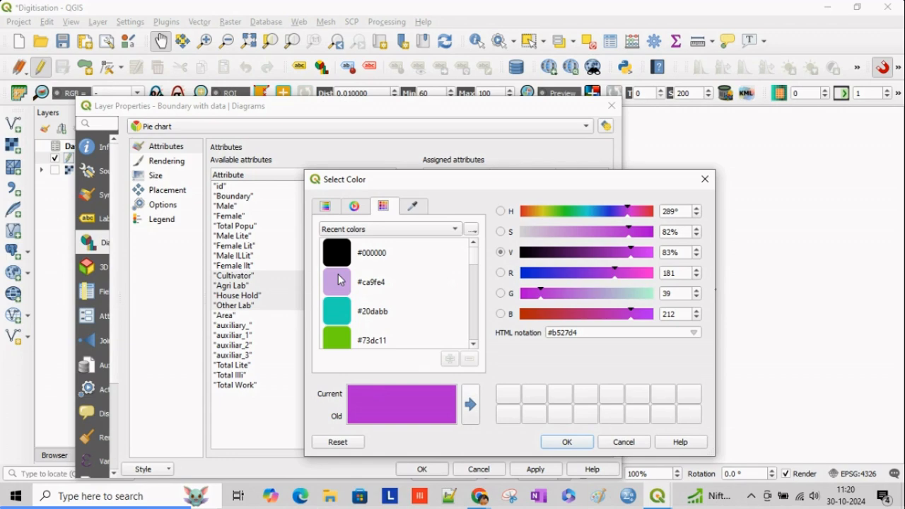
click(414, 208)
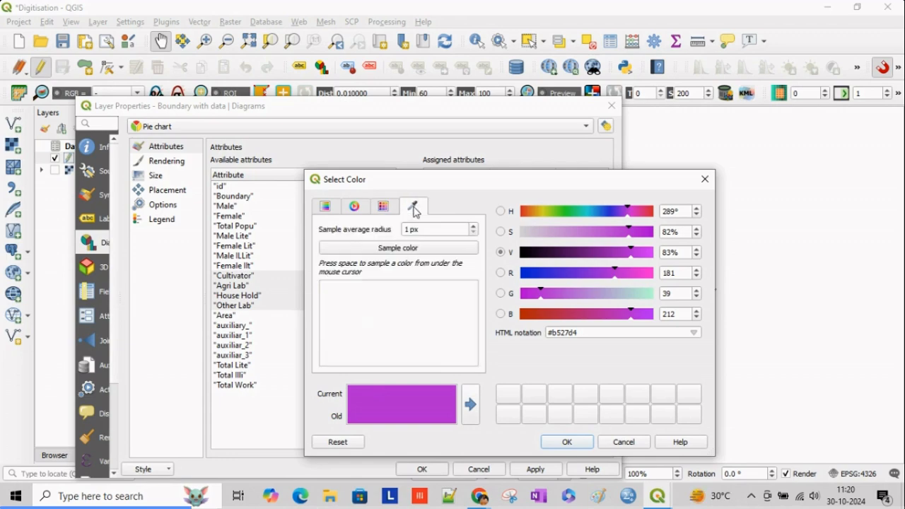
click(354, 207)
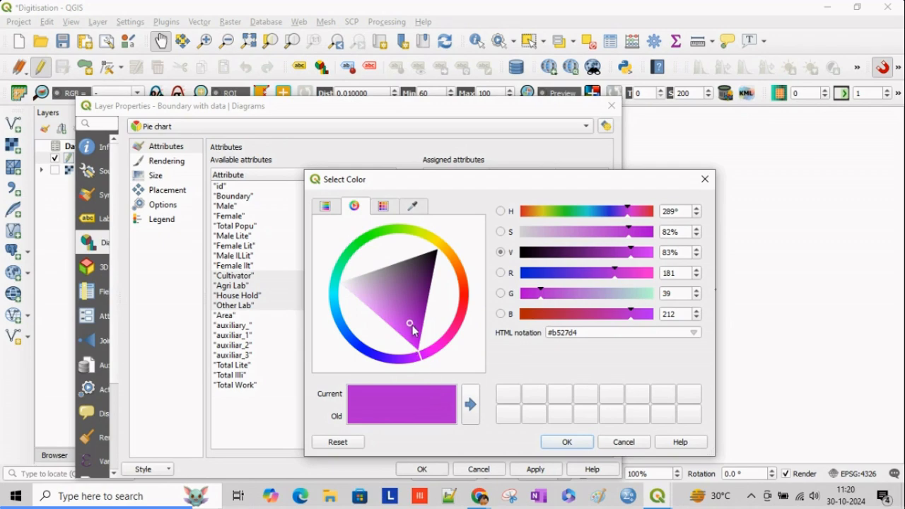
drag(421, 362, 435, 358)
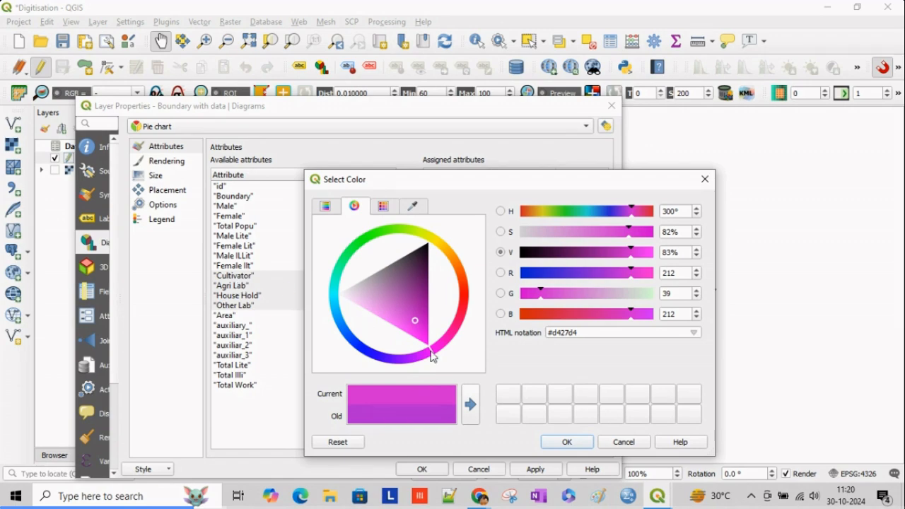
mouse_move(433, 357)
mouse_down()
mouse_move(398, 360)
mouse_move(367, 260)
mouse_move(387, 272)
mouse_move(376, 290)
mouse_move(372, 276)
mouse_up()
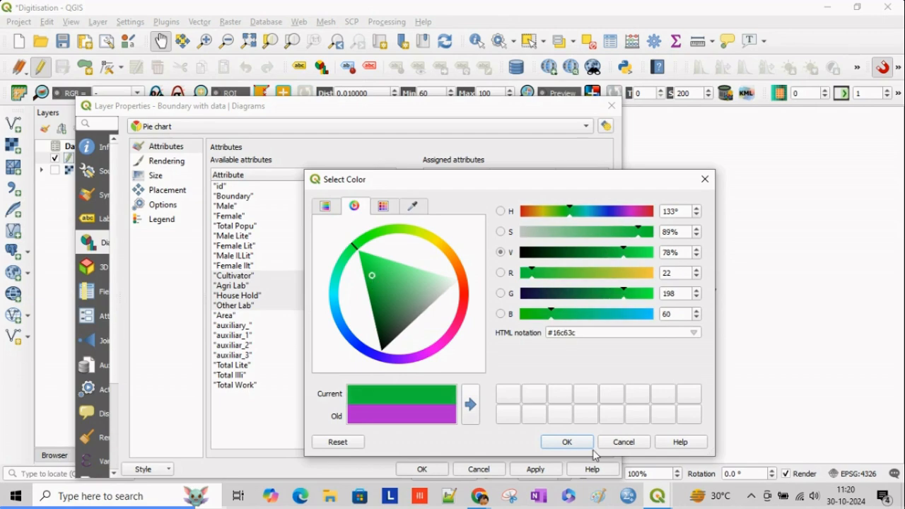
click(567, 442)
click(546, 290)
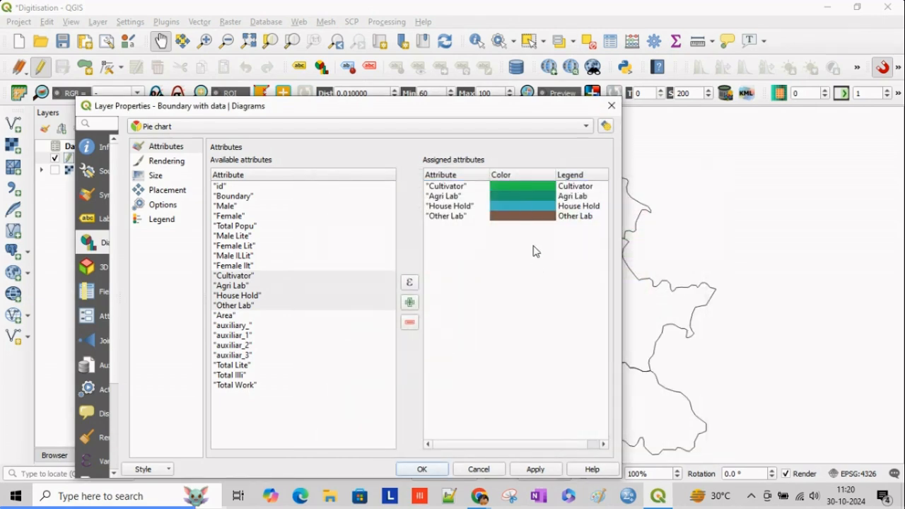
- Set the Agri Lab slice colour to light green #8bf594
double_click(529, 193)
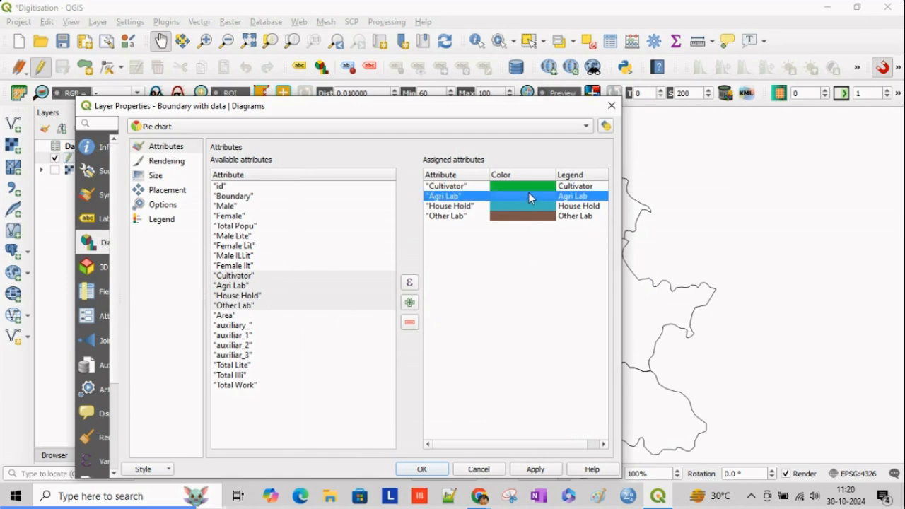
drag(379, 301, 396, 273)
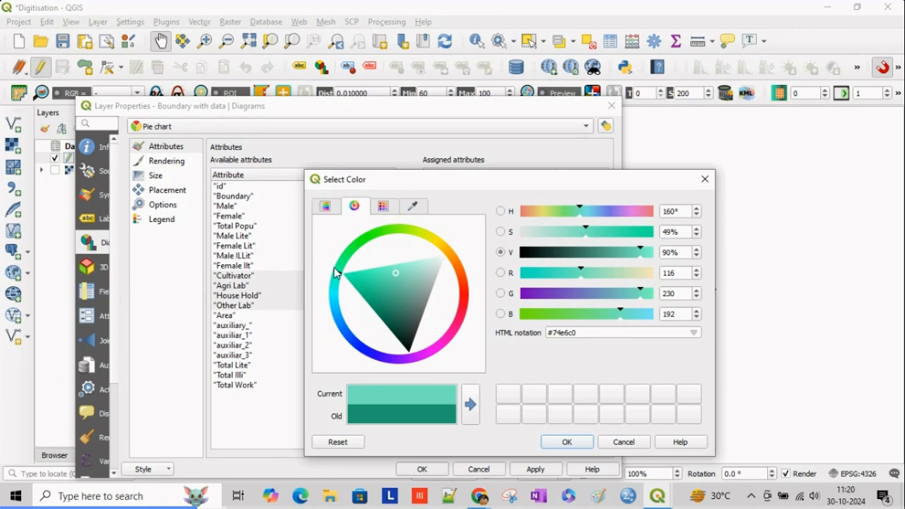
drag(337, 270, 366, 250)
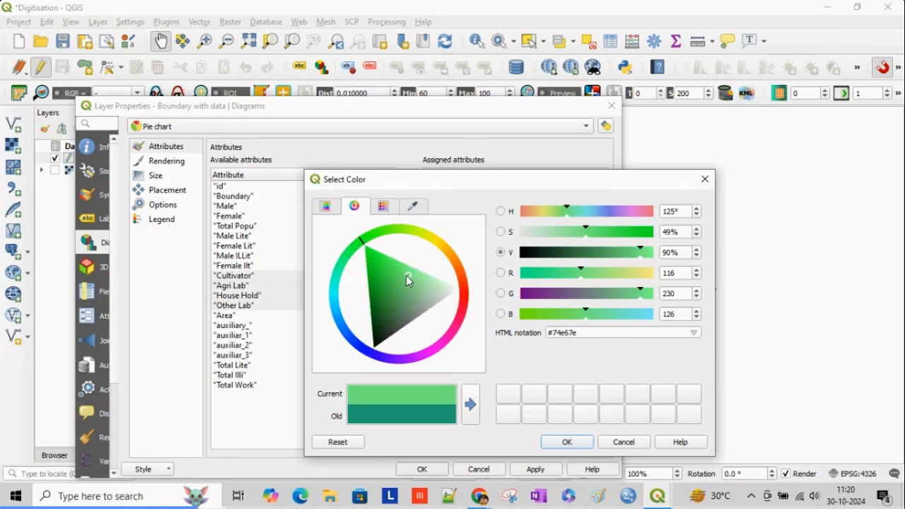
drag(406, 276, 417, 273)
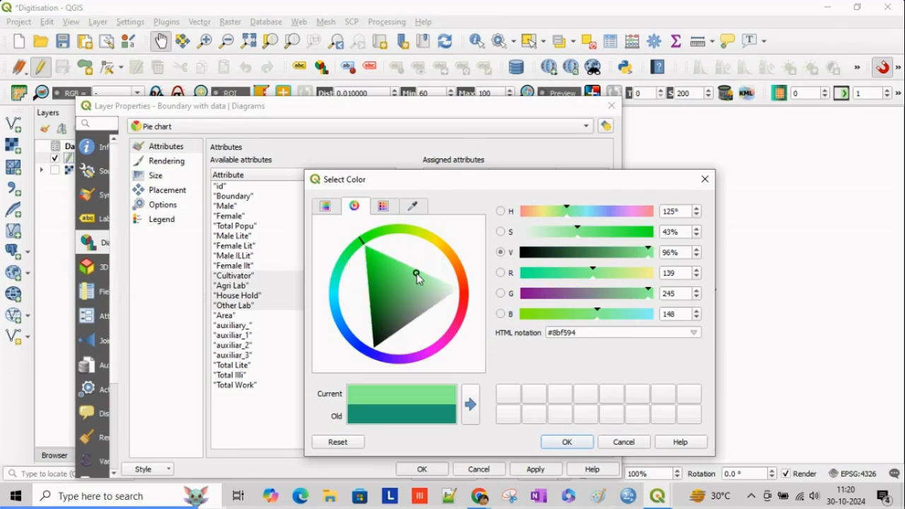
click(569, 442)
click(520, 318)
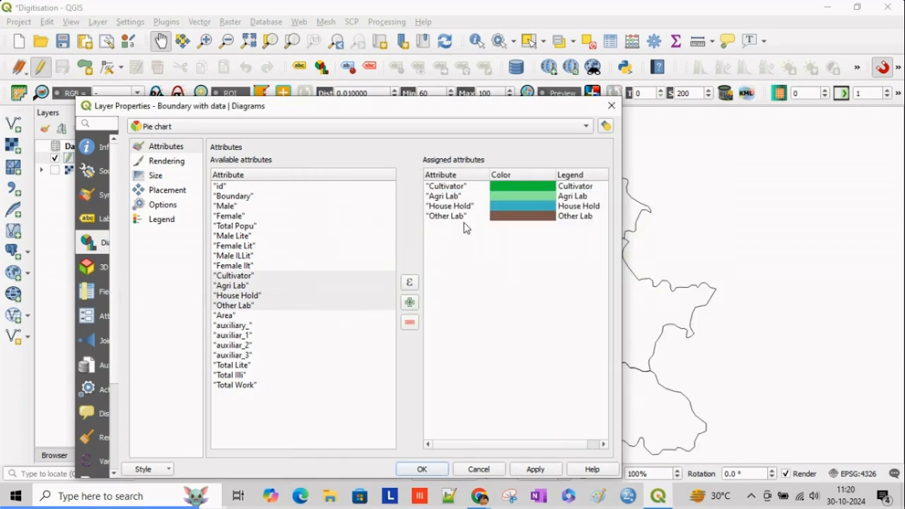
- Set the House Hold slice colour to salmon red #ec746e
double_click(496, 206)
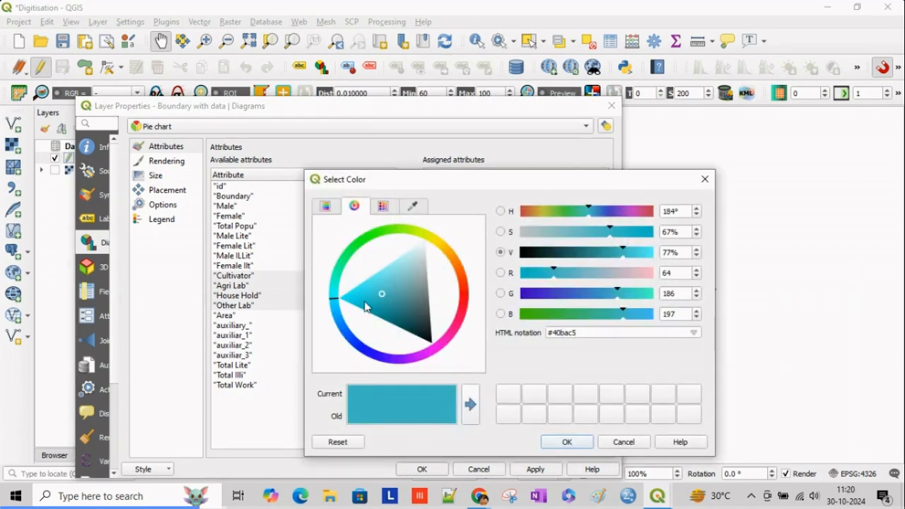
mouse_move(333, 304)
mouse_down()
mouse_move(431, 351)
mouse_move(468, 323)
mouse_move(467, 302)
mouse_move(427, 299)
mouse_move(468, 293)
mouse_move(414, 312)
mouse_up()
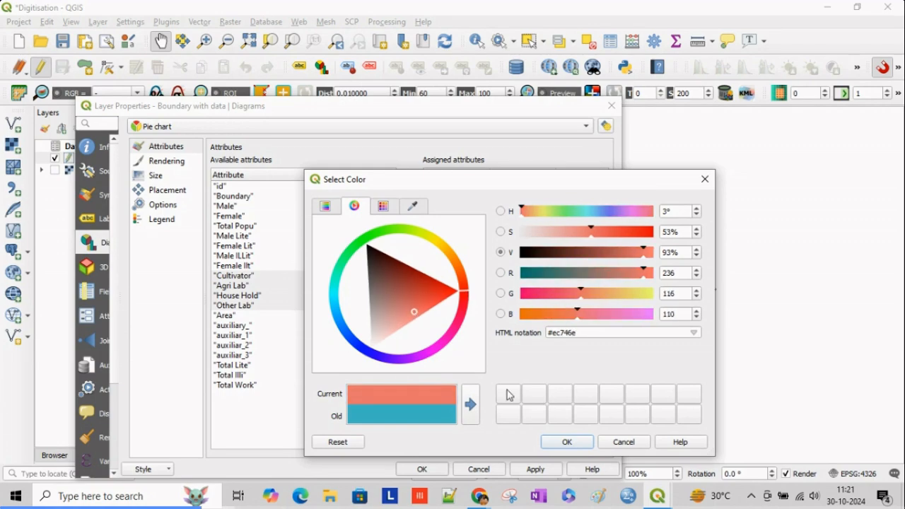
click(570, 443)
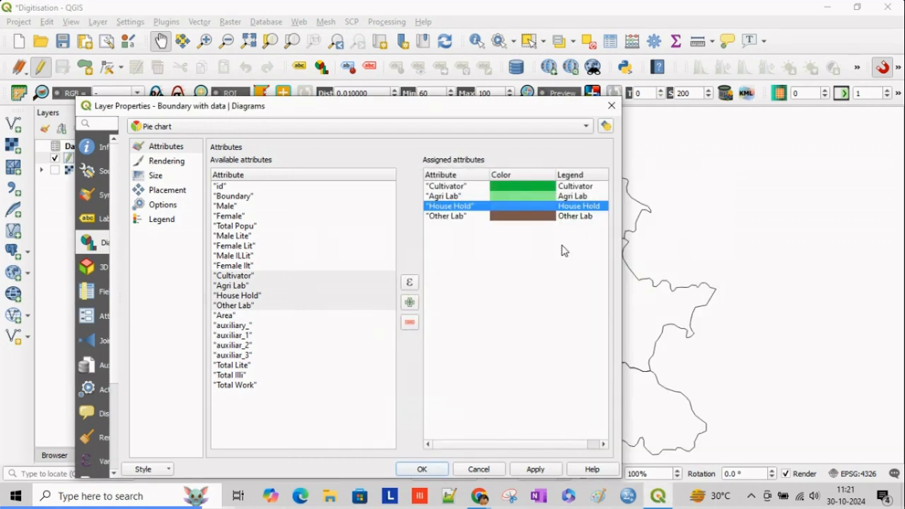
- Set the Other Lab slice colour to dark reddish brown #8d372a
double_click(534, 216)
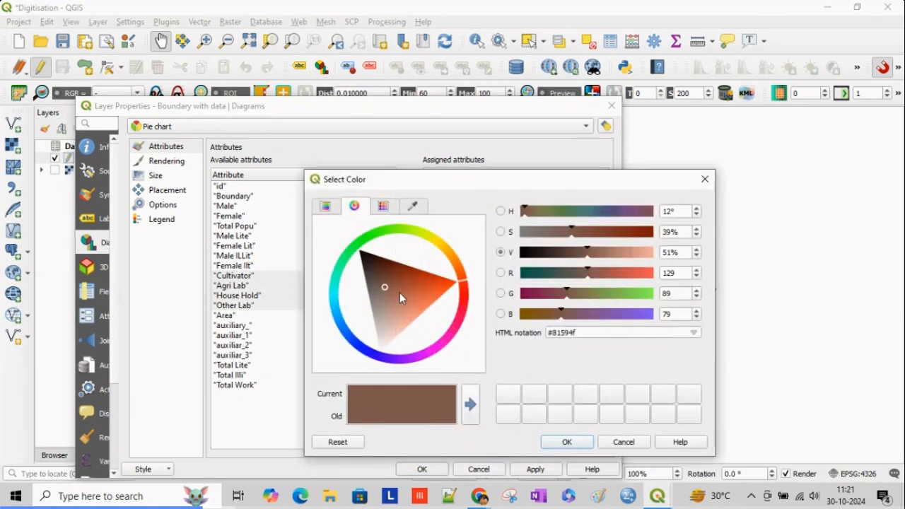
click(460, 284)
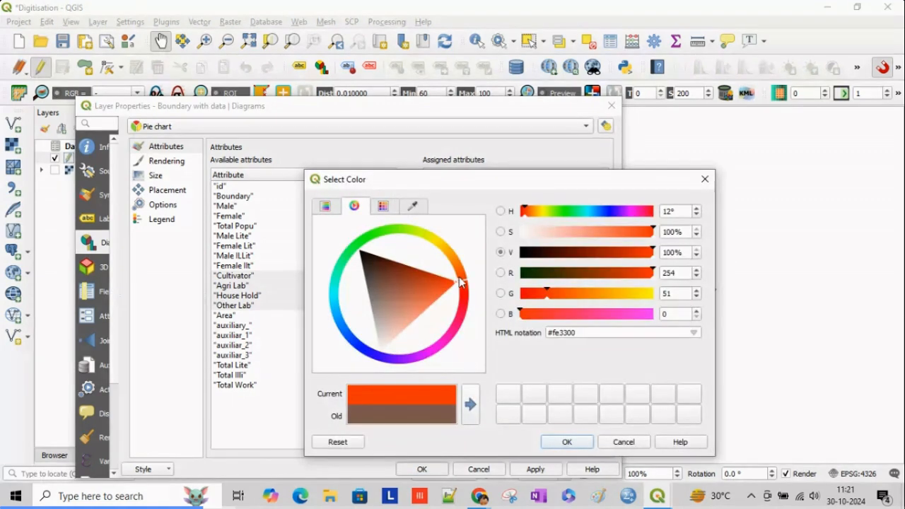
click(464, 288)
click(403, 284)
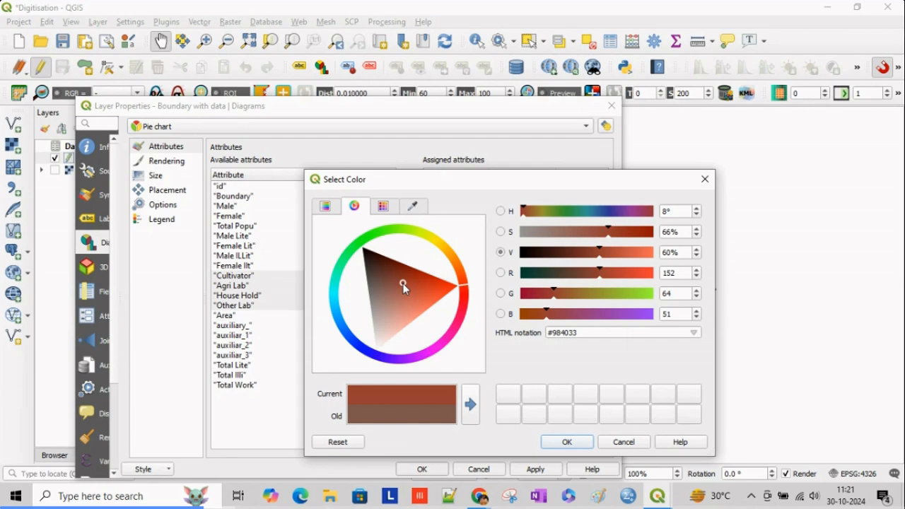
drag(402, 283, 403, 279)
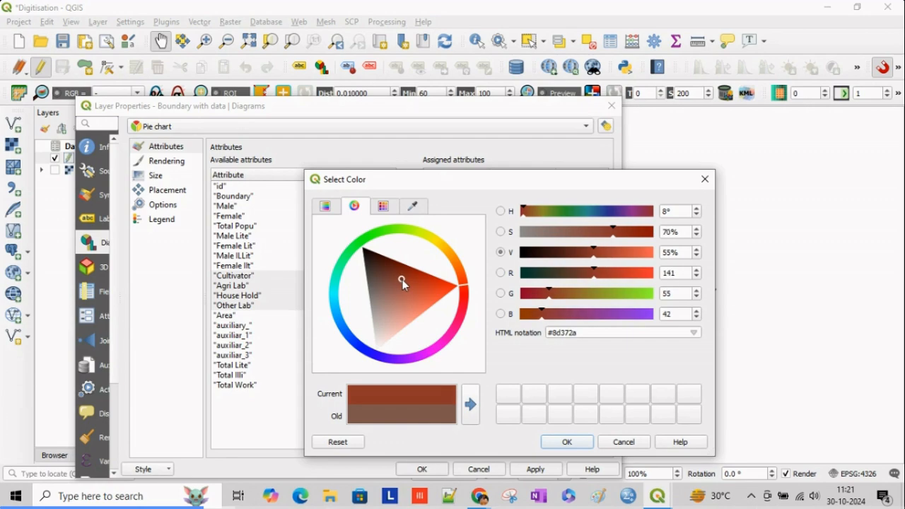
click(567, 442)
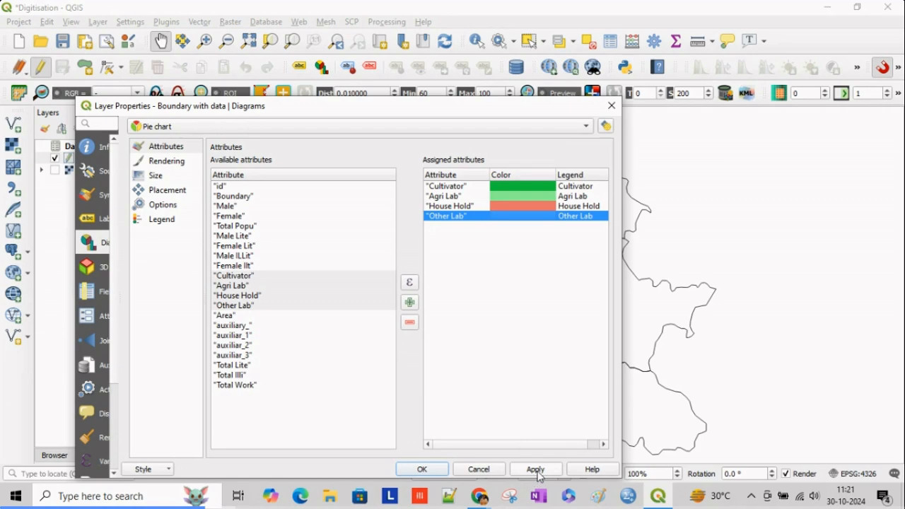
- Look through the pie chart's rendering, size, placement and options settings
click(174, 162)
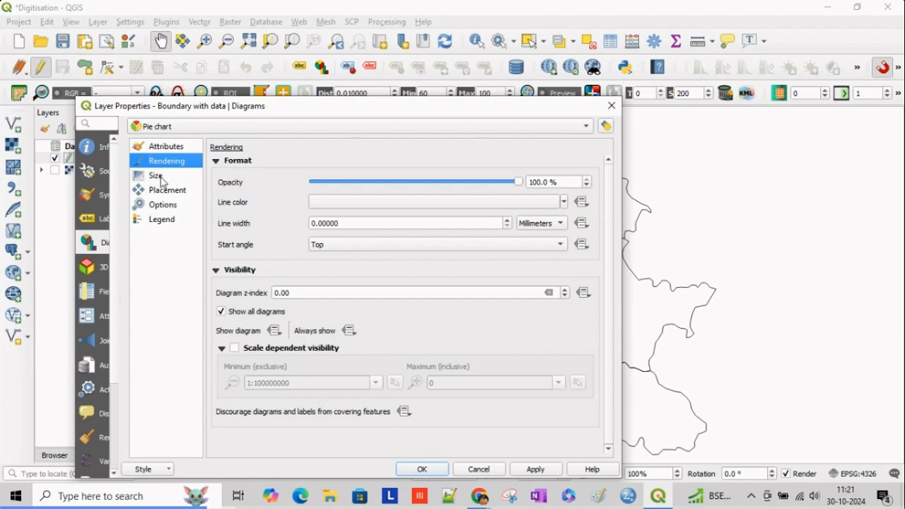
click(157, 176)
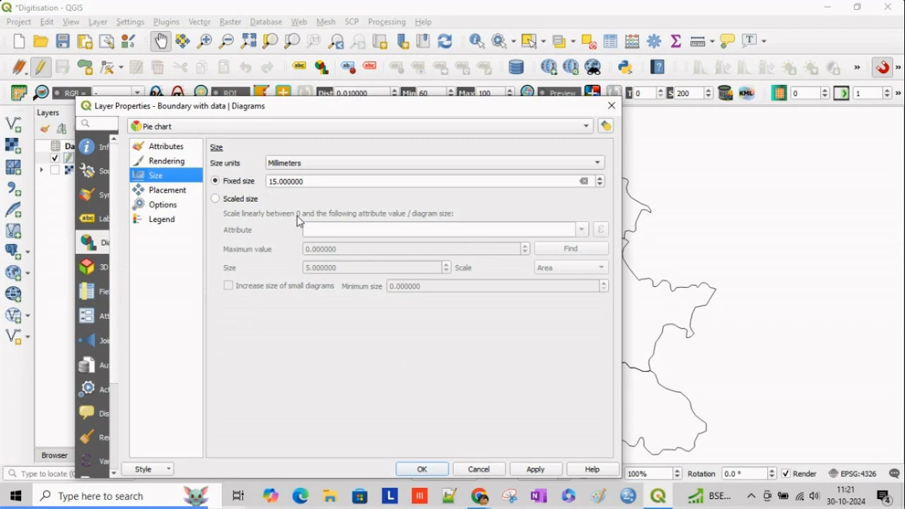
click(174, 190)
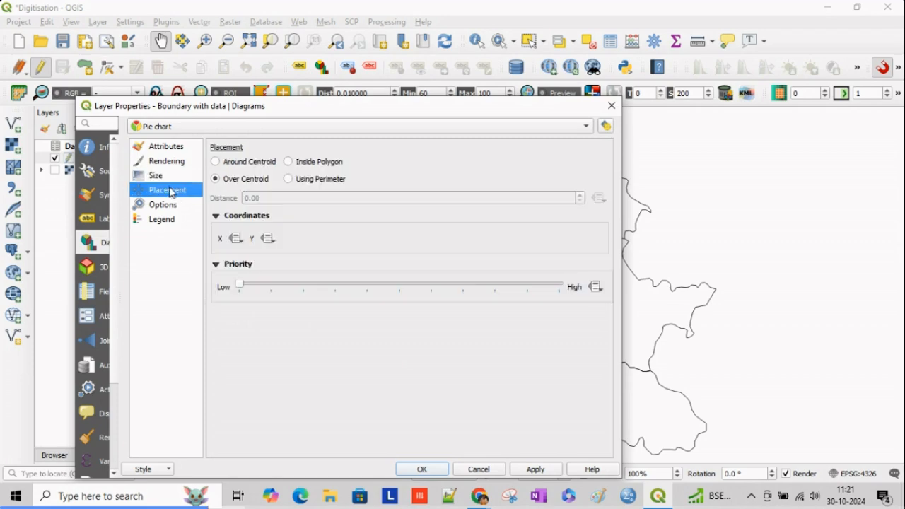
click(172, 177)
click(176, 212)
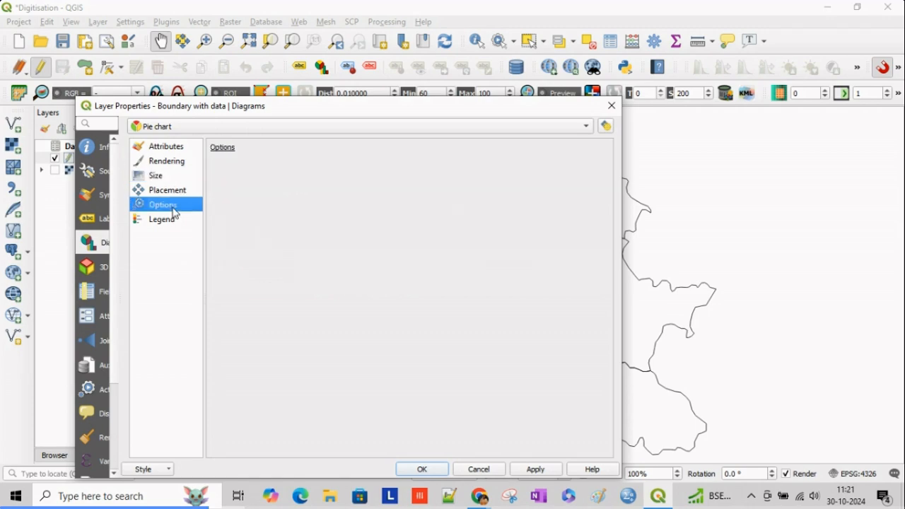
click(177, 191)
click(174, 178)
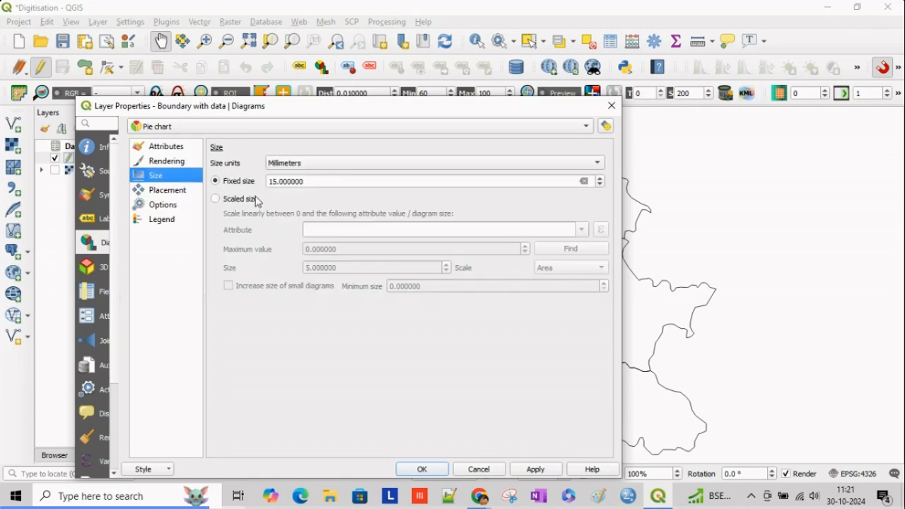
- Scale the pie charts by the Cultivator attribute, using its found maximum value, and apply it to the map
click(216, 200)
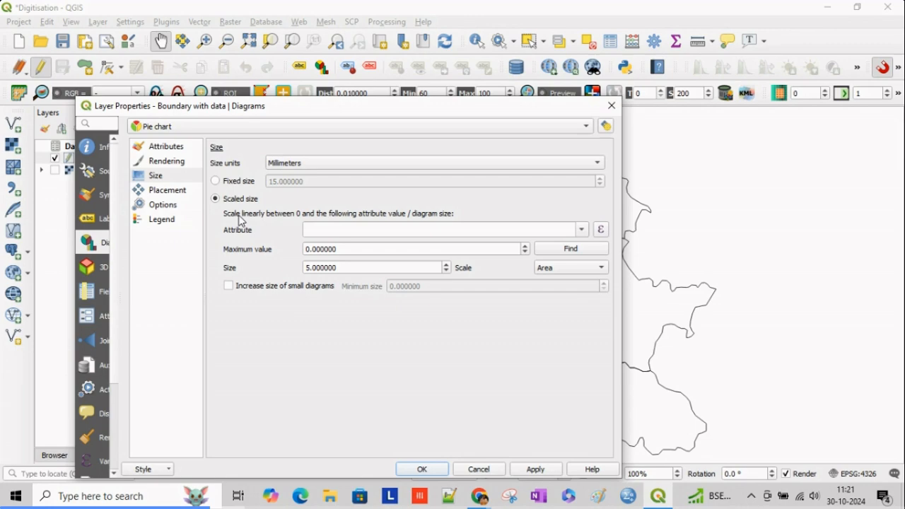
click(583, 231)
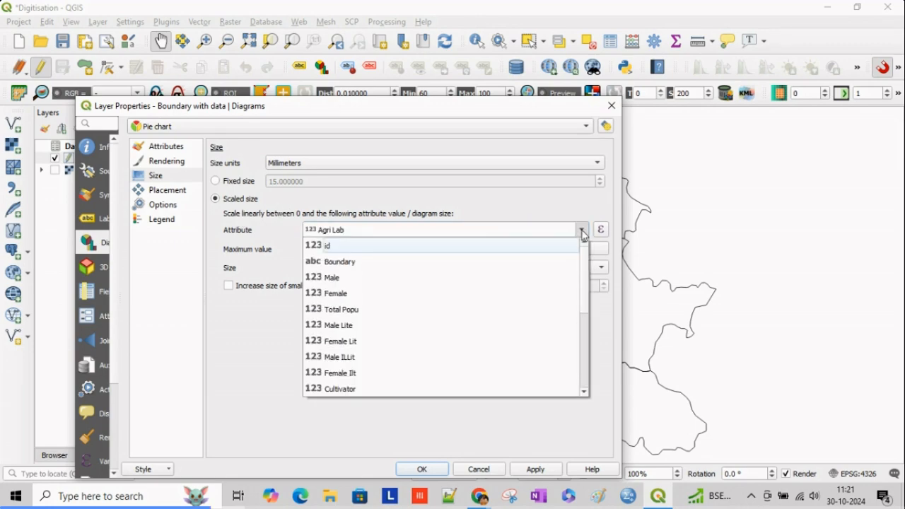
scroll(513, 354, down, 4)
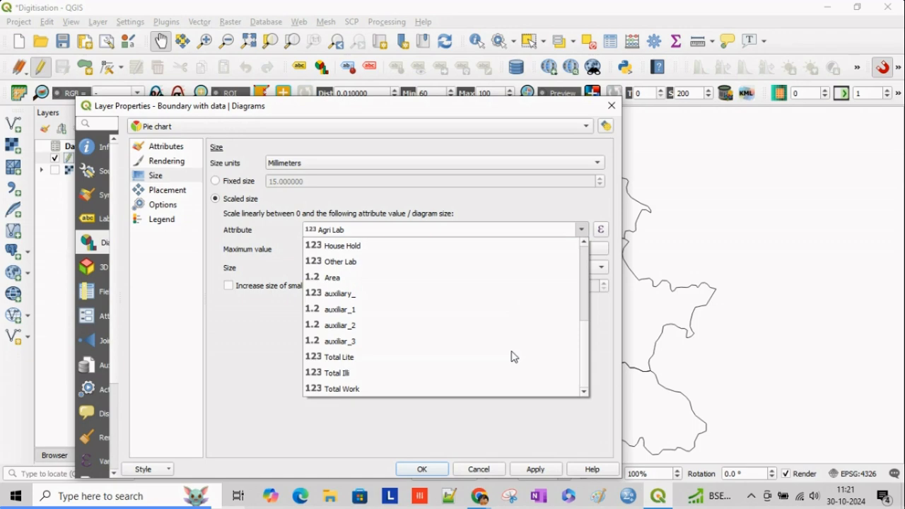
scroll(477, 308, up, 1)
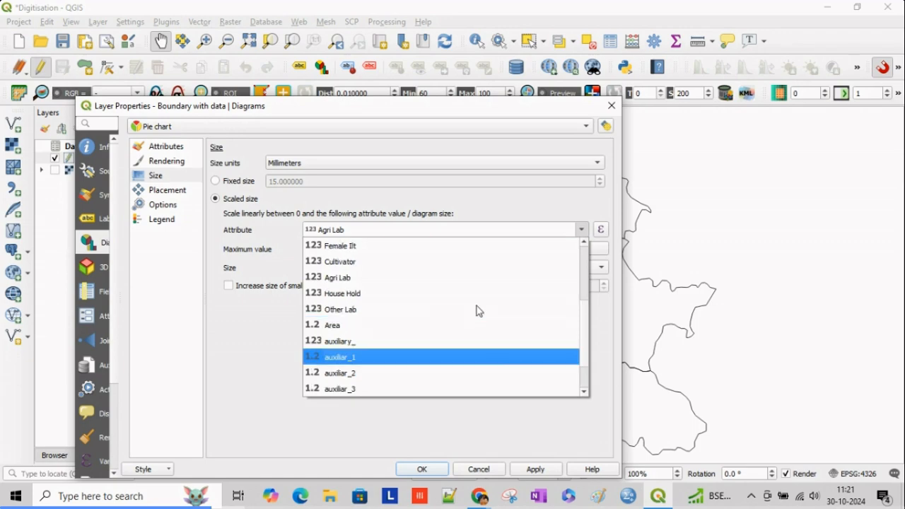
click(375, 261)
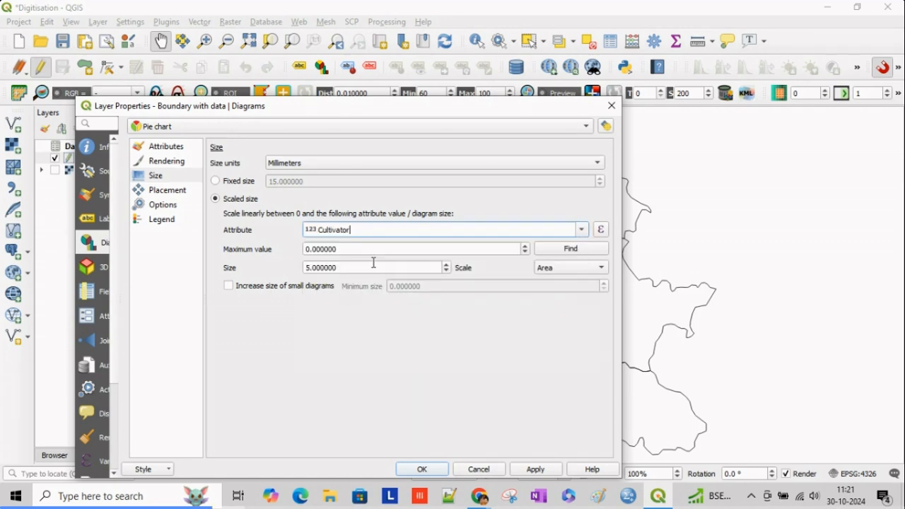
click(568, 249)
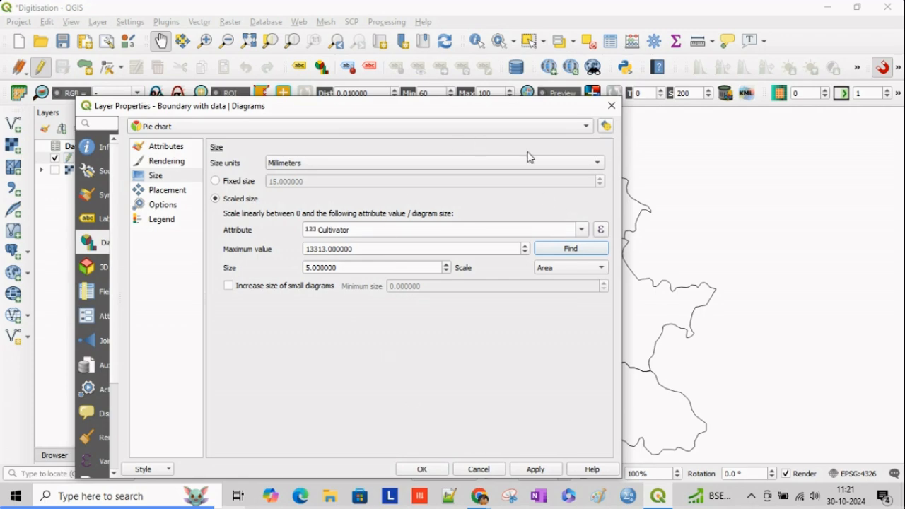
drag(479, 109, 367, 77)
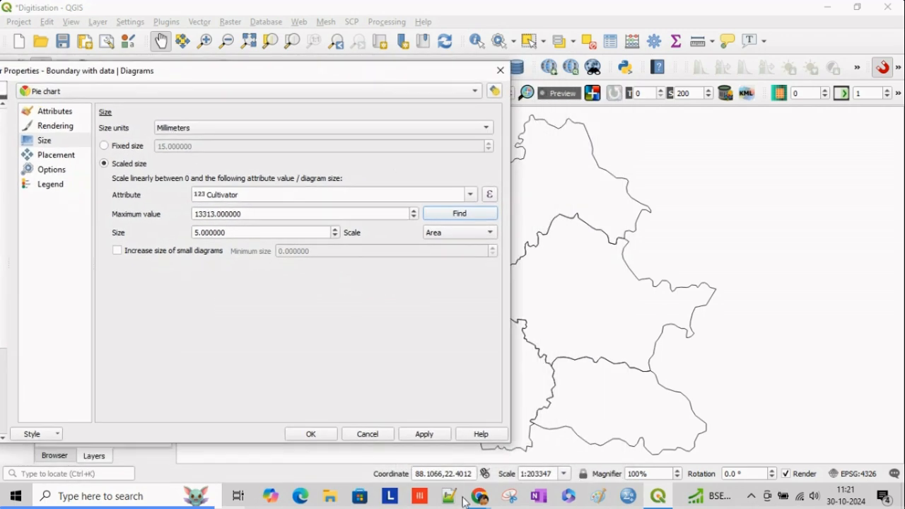
click(425, 434)
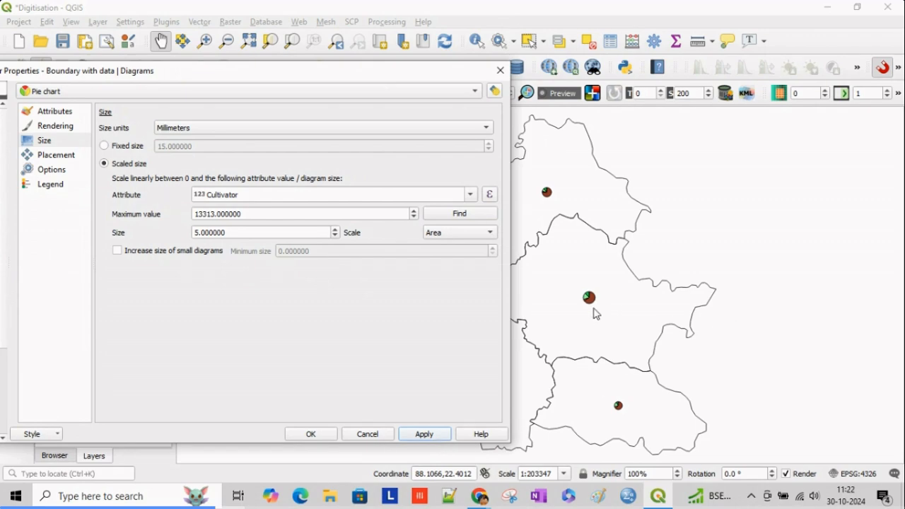
- Enlarge the scaled pie charts, applying a size of 30.4 mm and raising it to 35 mm
click(336, 234)
click(337, 234)
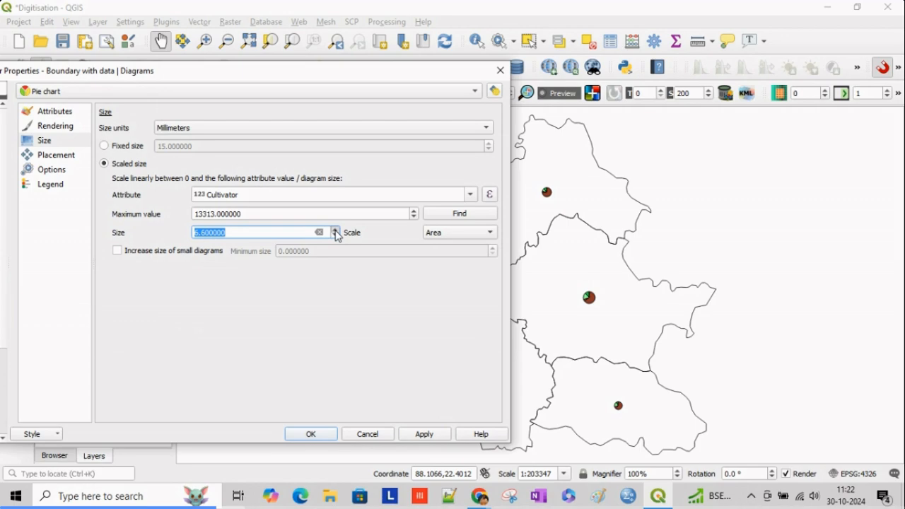
click(336, 232)
click(431, 435)
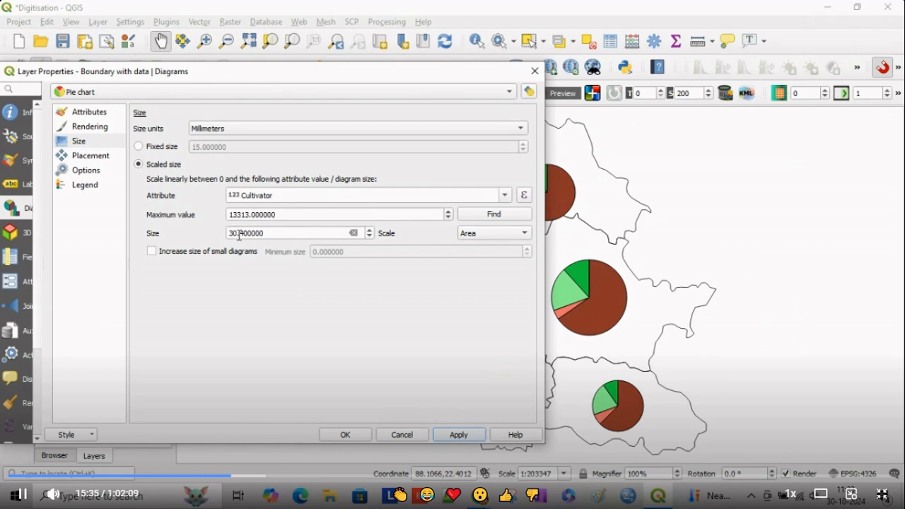
click(236, 234)
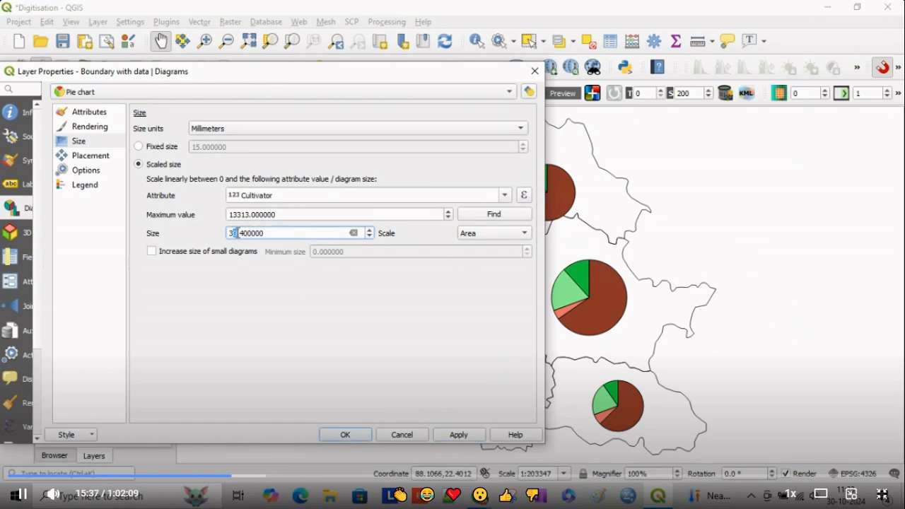
text(5)
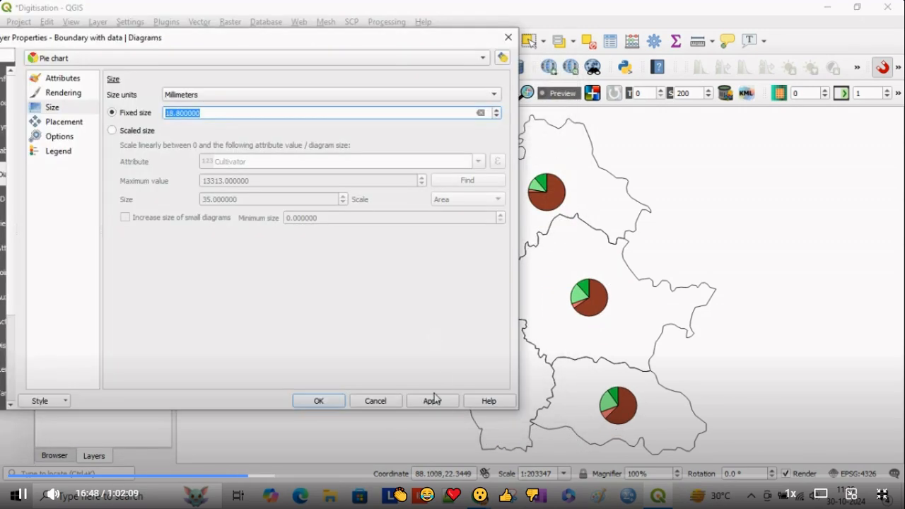
- Try a fixed size of 18.8 mm for all pie charts
click(433, 400)
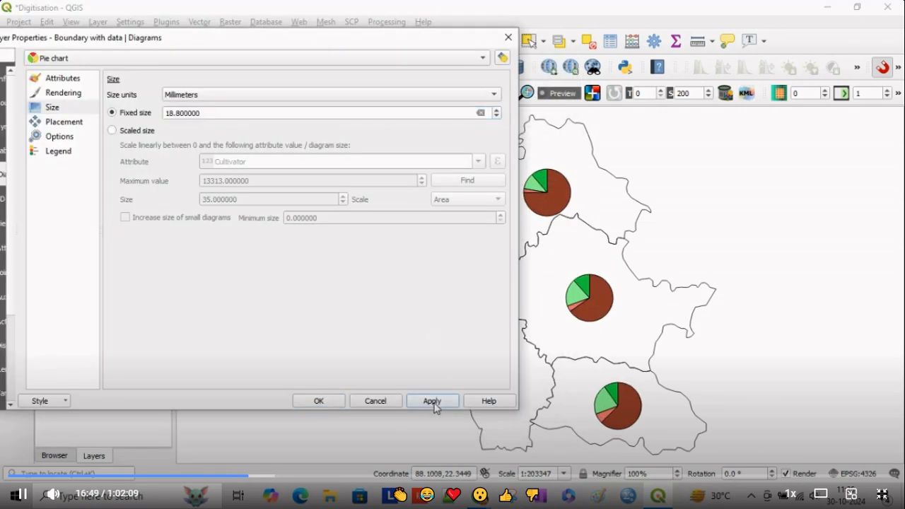
drag(412, 46, 254, 70)
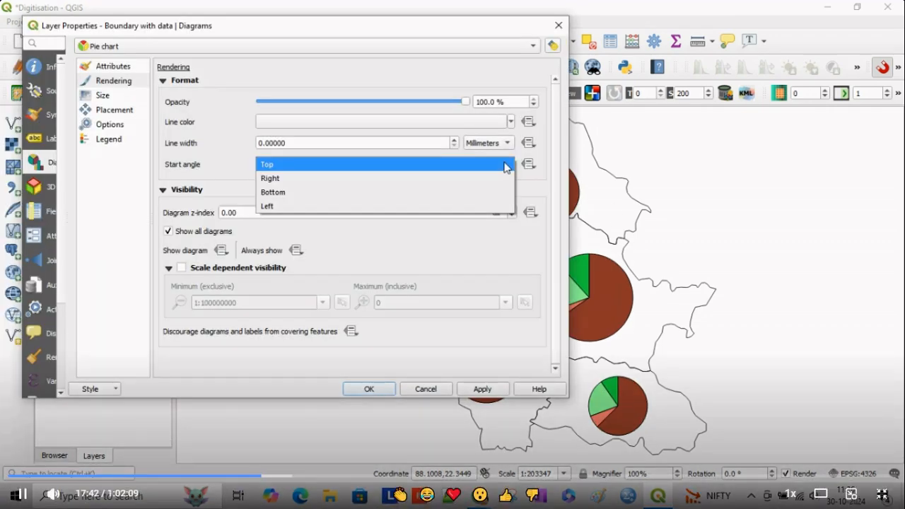
- Keep the pie start angle at Top and apply near-black #170c0c as the diagram line colour
click(506, 167)
click(501, 126)
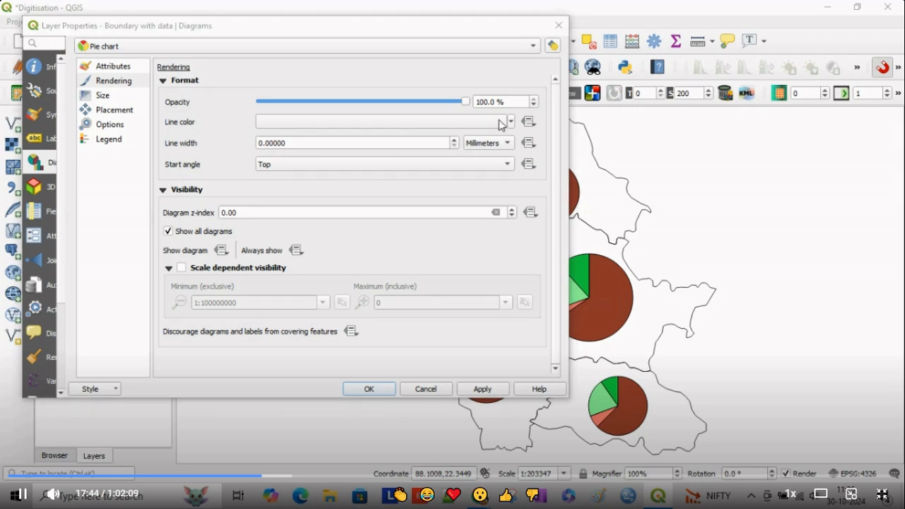
click(466, 137)
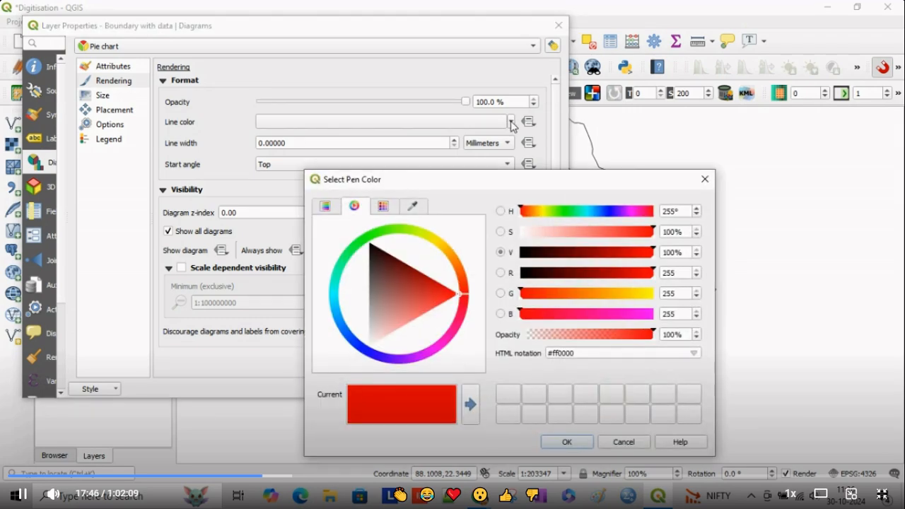
mouse_move(460, 296)
mouse_down()
mouse_move(364, 264)
mouse_move(388, 259)
mouse_move(373, 253)
mouse_up()
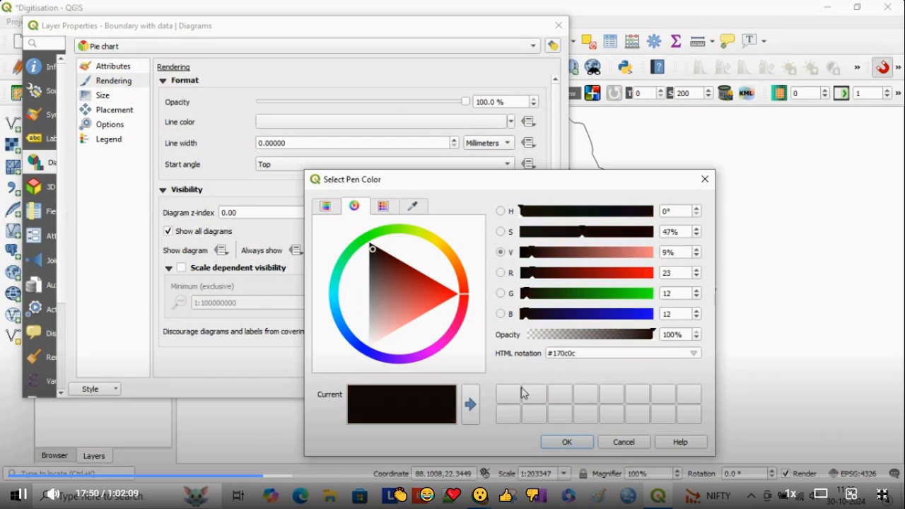
click(568, 442)
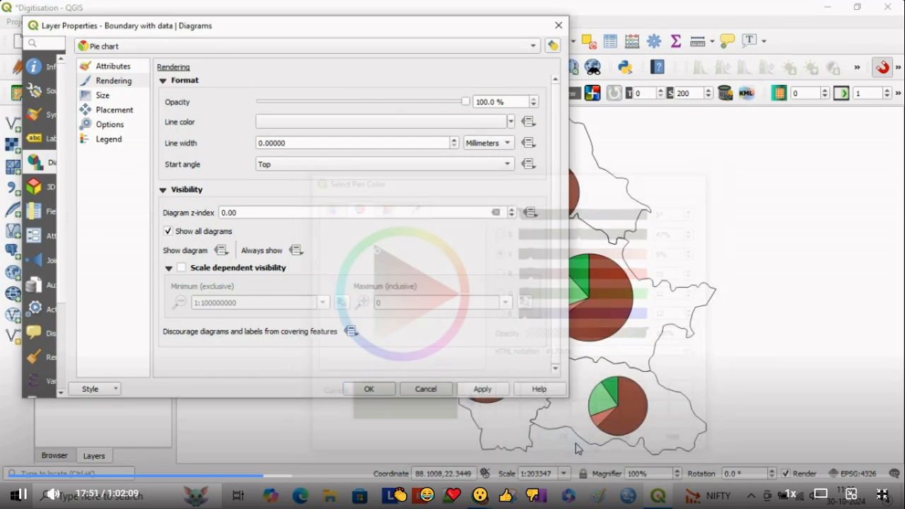
click(487, 389)
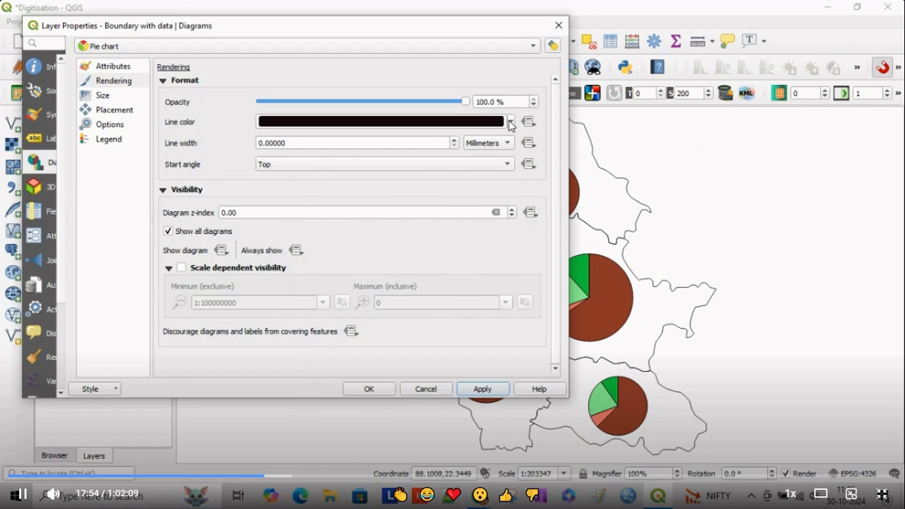
- Try blue #0c31e9 as the line colour of the pie charts
click(486, 124)
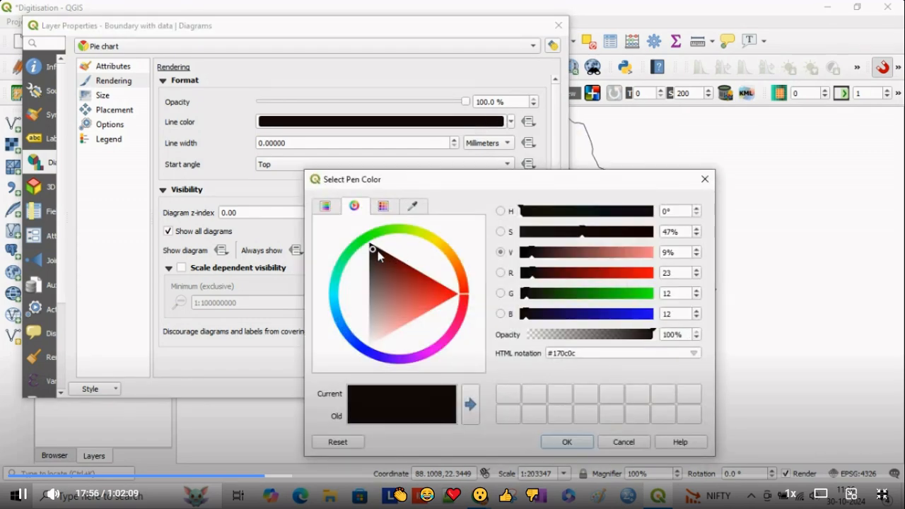
drag(372, 251, 370, 332)
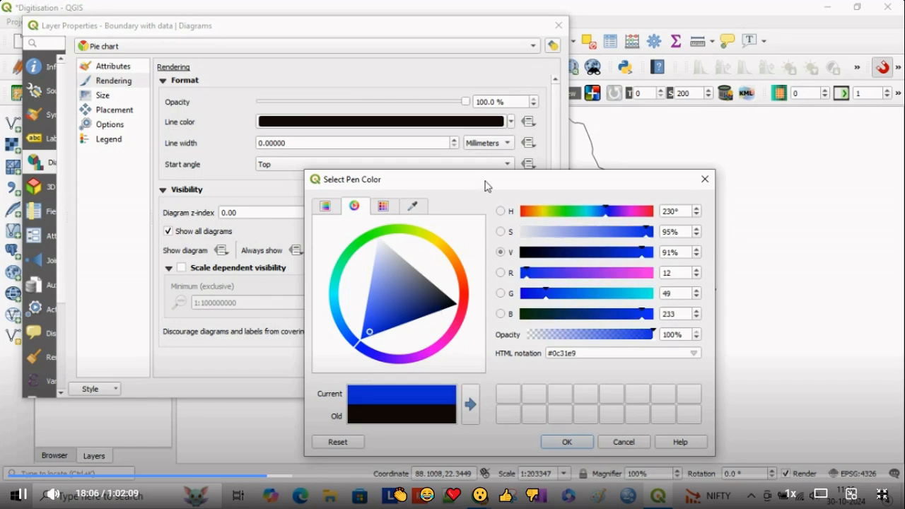
drag(485, 186, 297, 175)
click(399, 433)
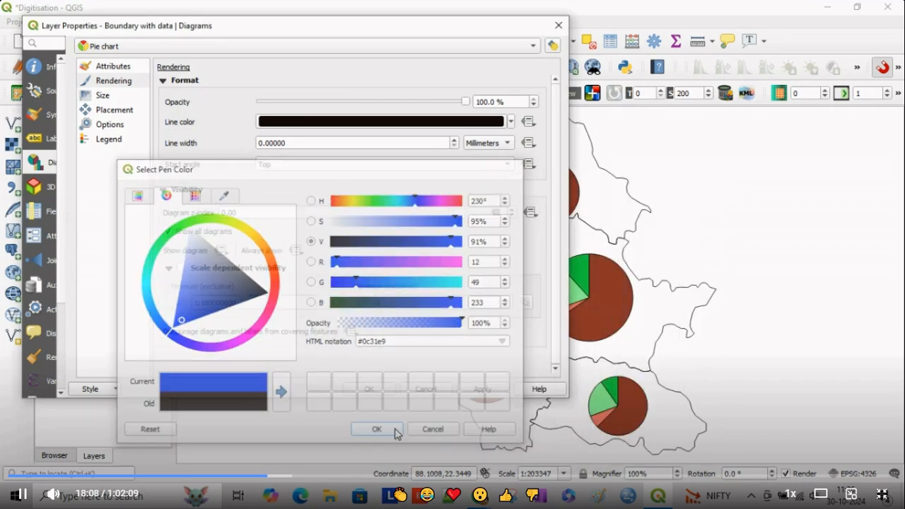
click(483, 391)
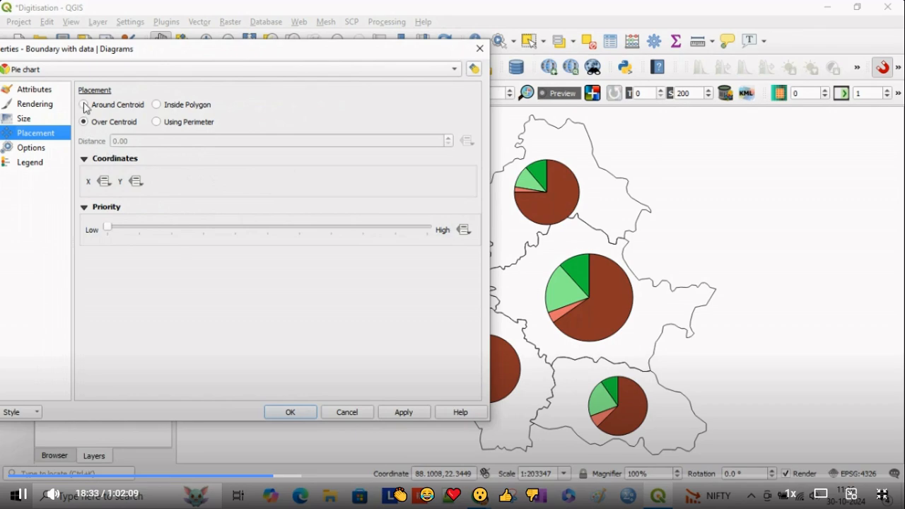
- Try the Around Centroid placement for the pie charts and apply Inside Polygon placement instead
click(85, 105)
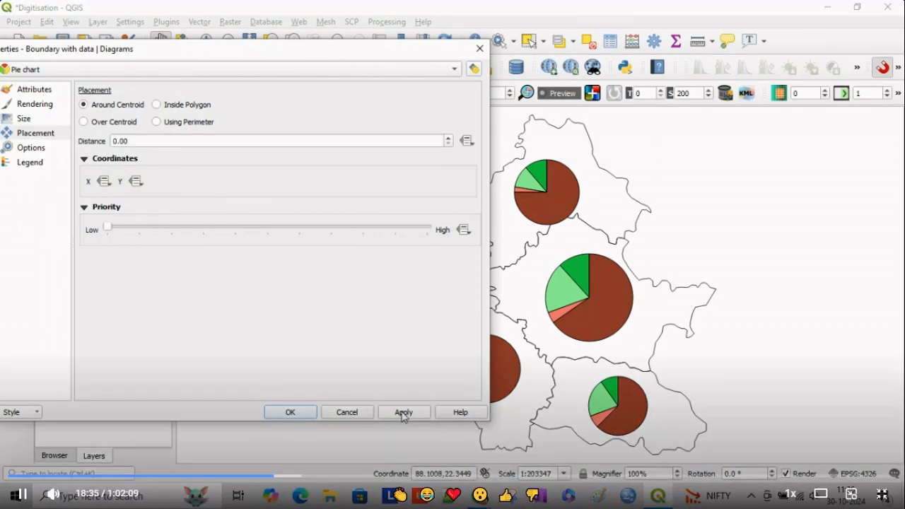
click(403, 413)
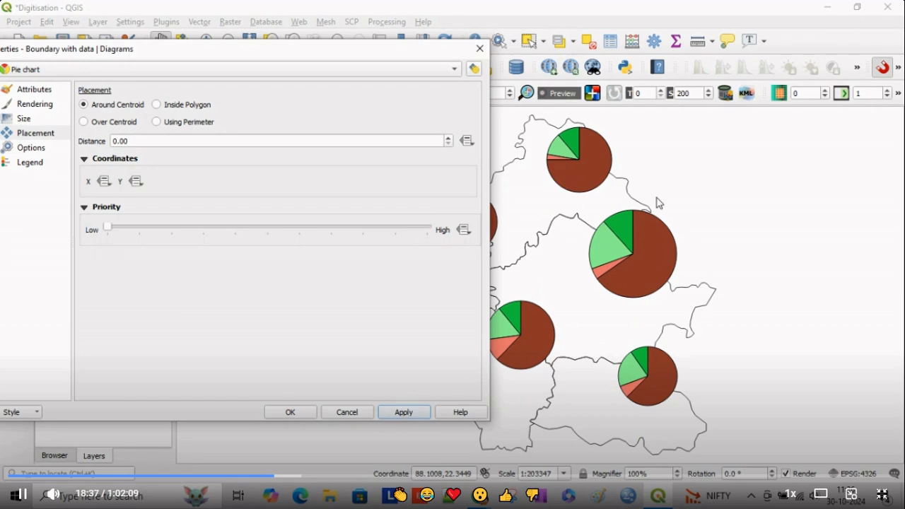
click(84, 123)
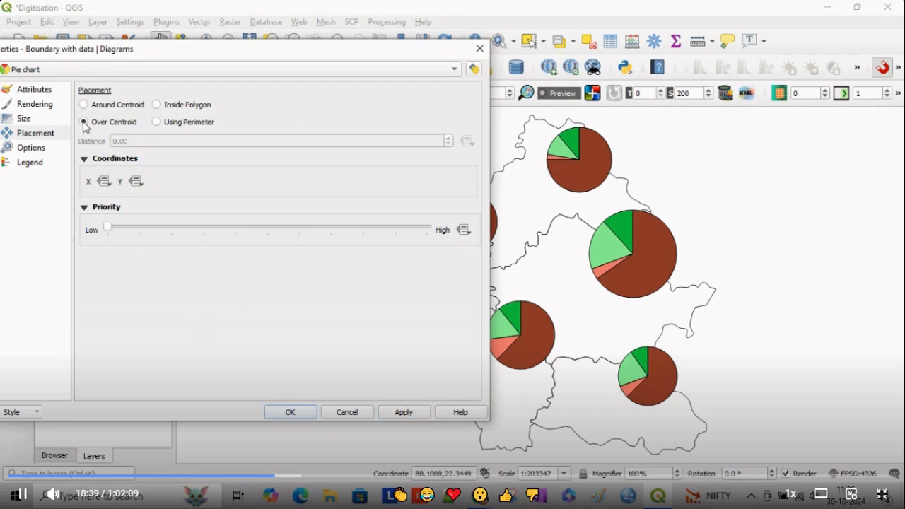
click(156, 105)
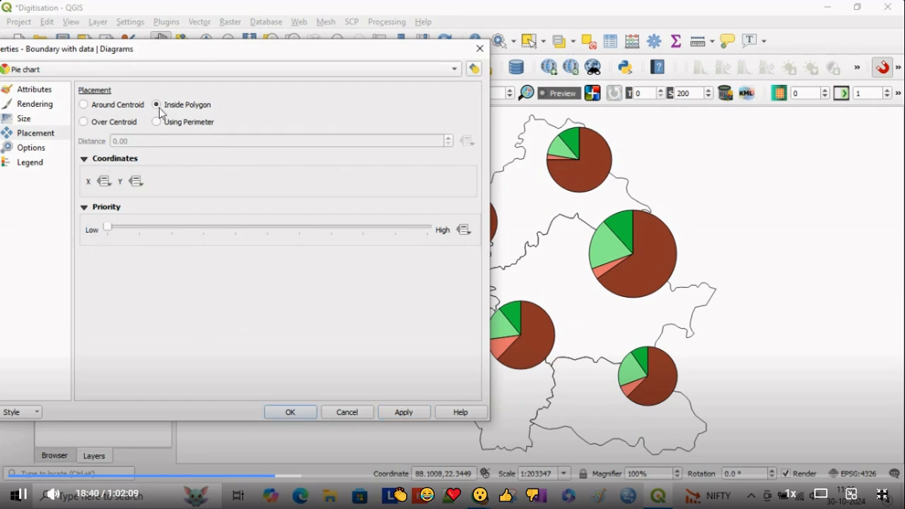
click(402, 414)
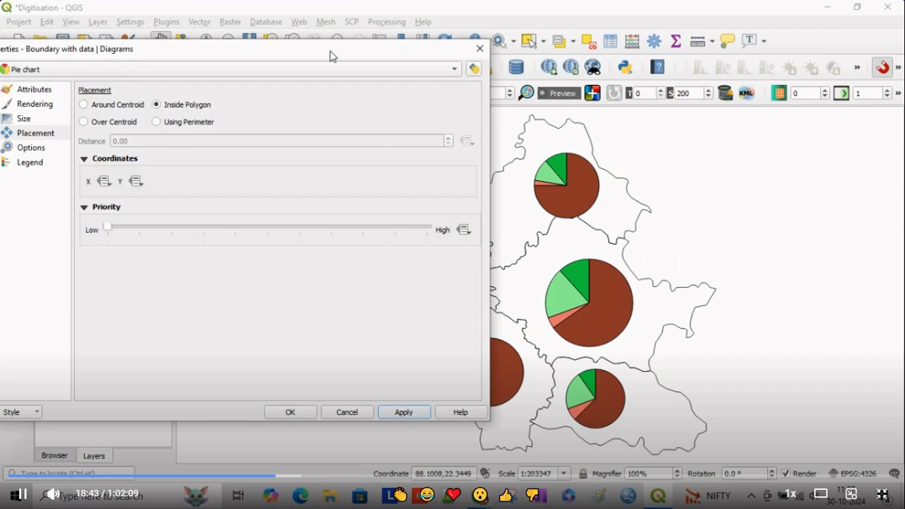
drag(332, 54, 377, 60)
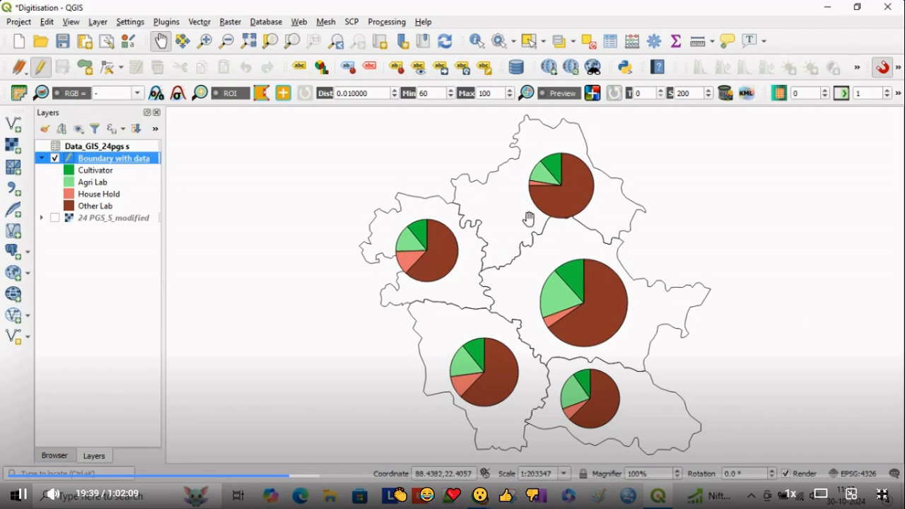
- Keep legend entries for diagram attributes on the Boundary with data layer and enable a collapsed legend for diagram size
double_click(124, 159)
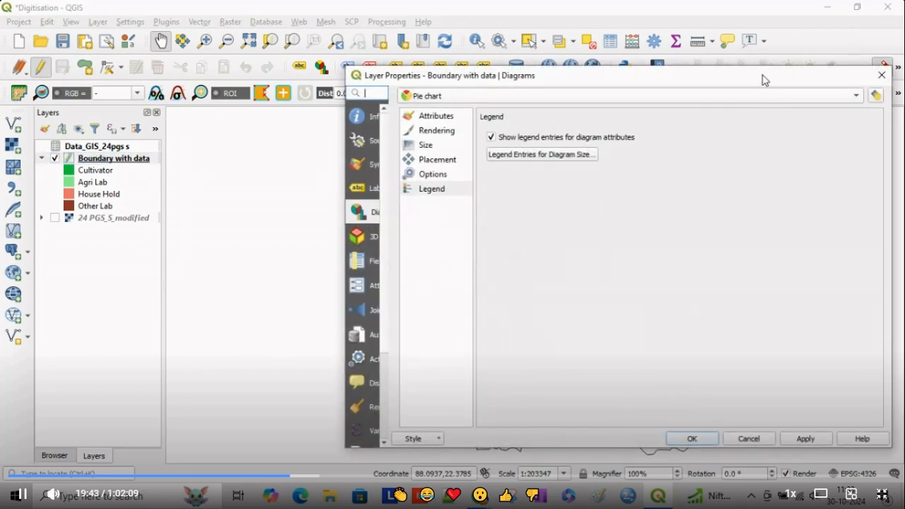
drag(650, 88, 491, 61)
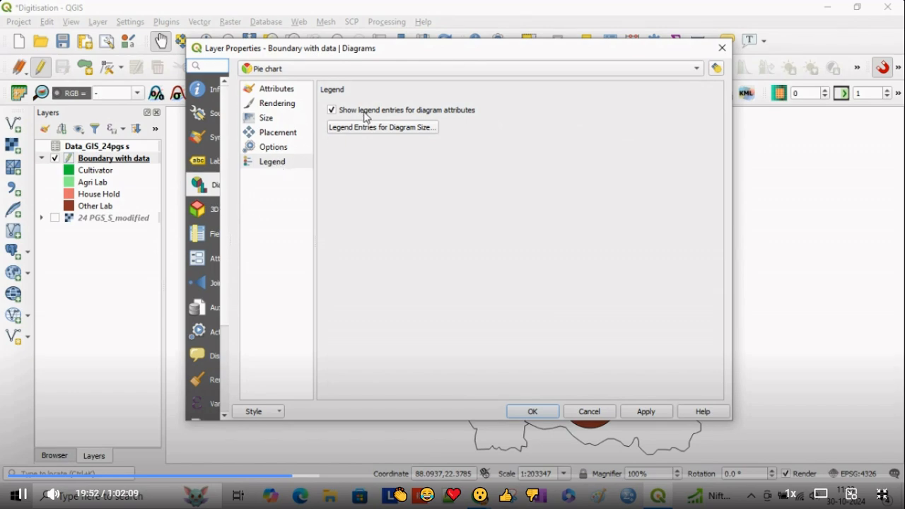
click(331, 111)
click(331, 111)
click(395, 130)
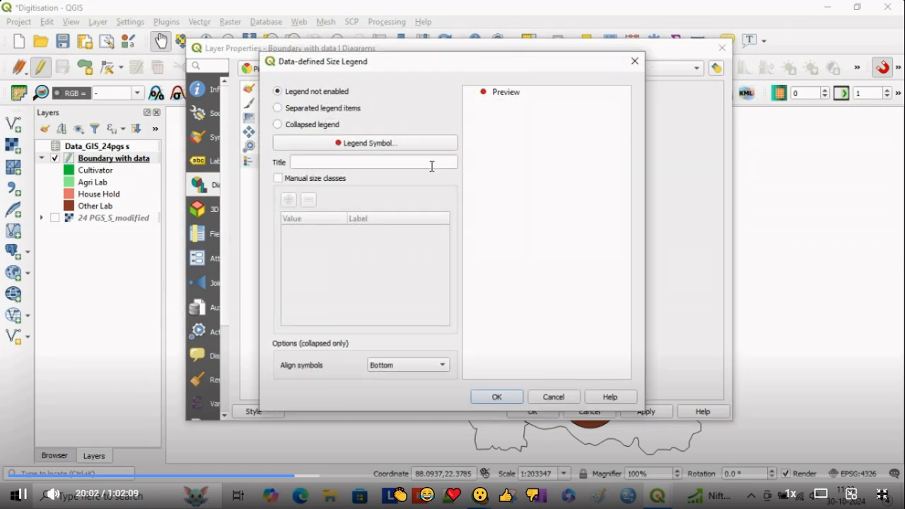
click(278, 125)
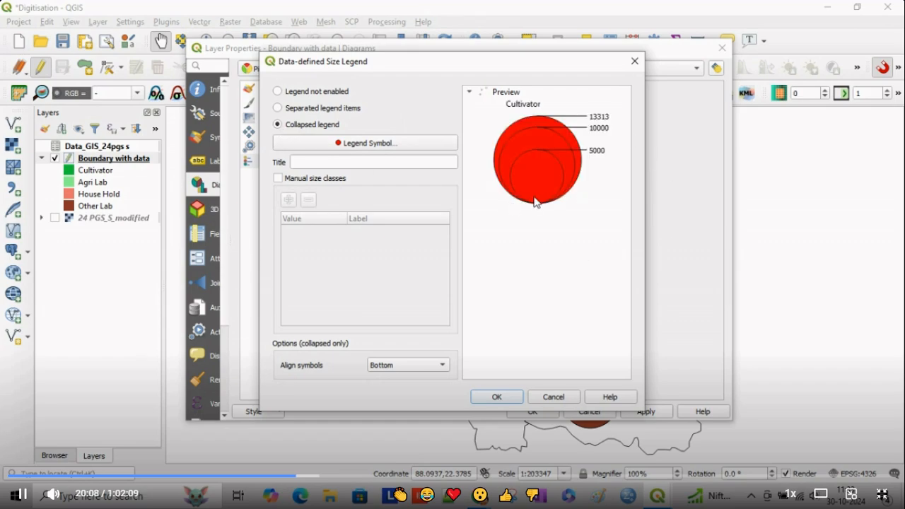
- Make the size legend symbol's simple marker fill transparent and title the legend "Graphical Scale"
click(364, 145)
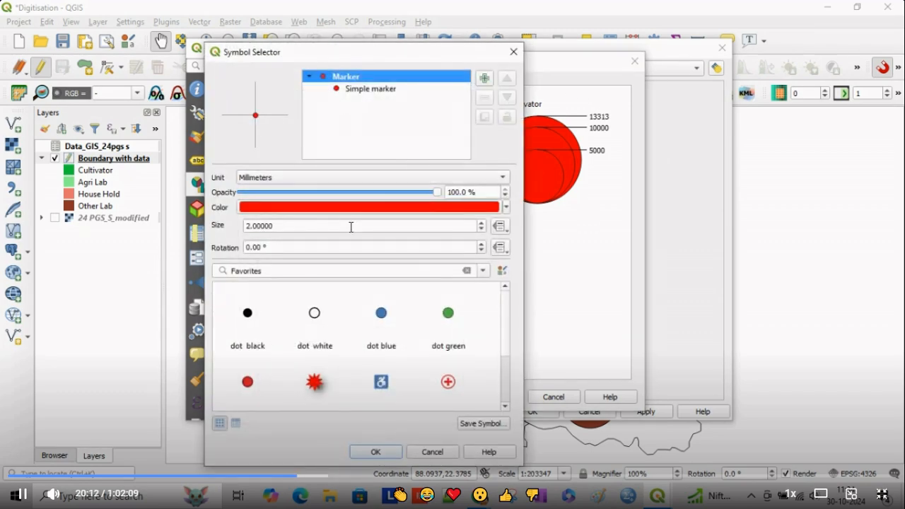
click(344, 91)
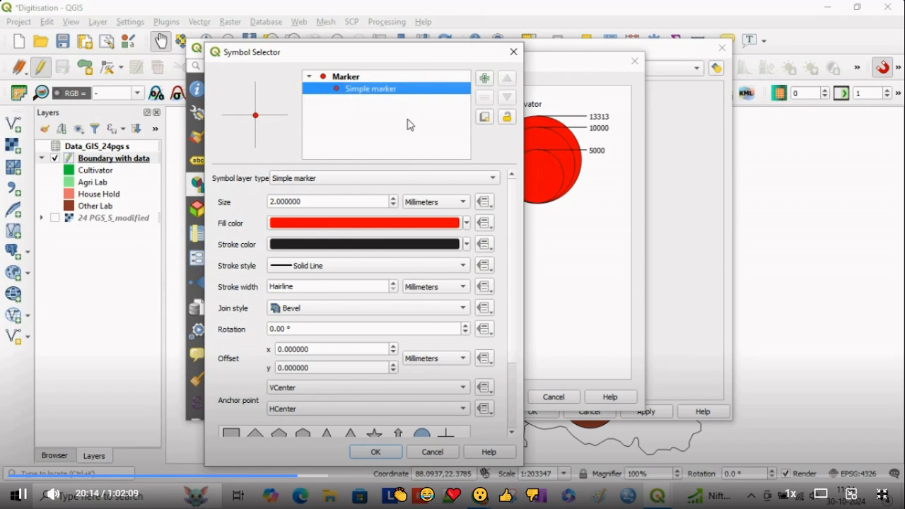
click(467, 223)
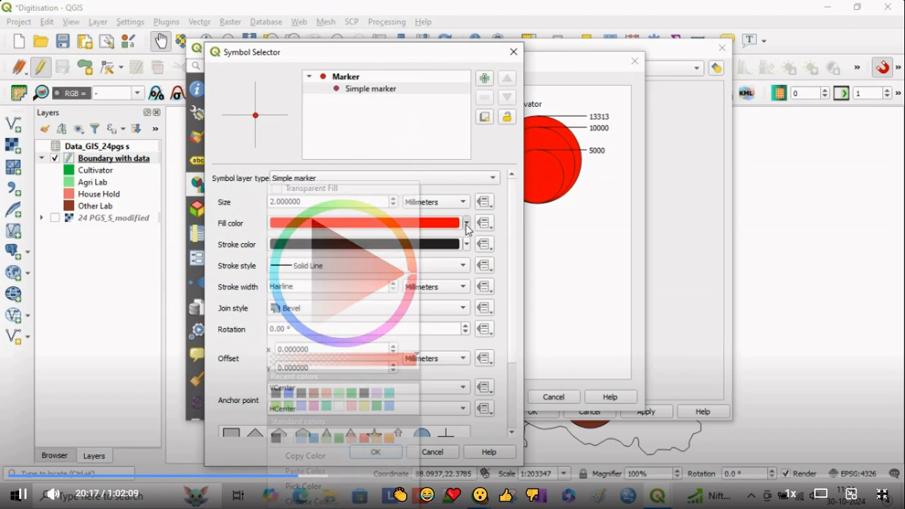
click(277, 189)
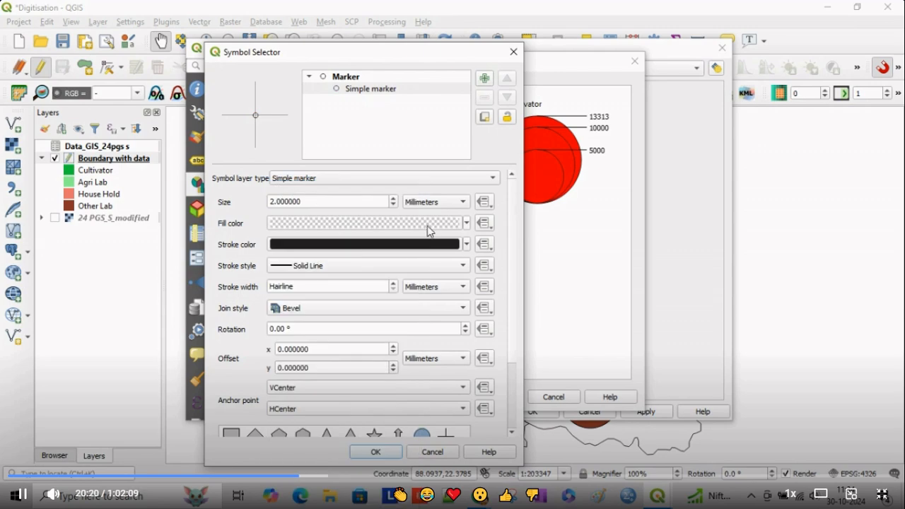
click(369, 453)
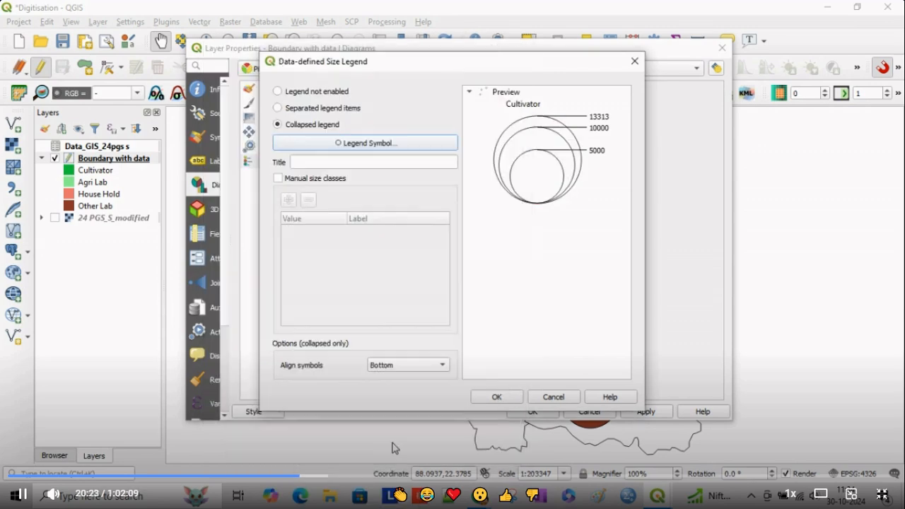
click(345, 161)
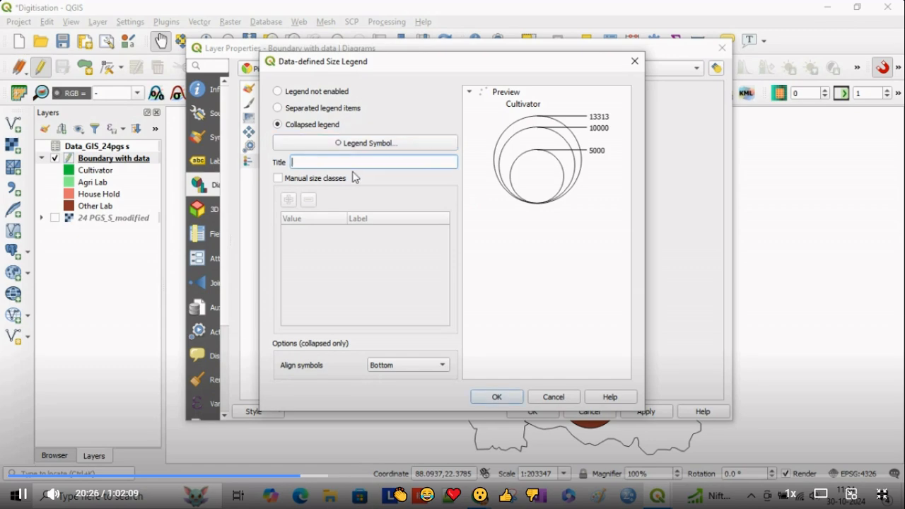
text(Graphical Scale)
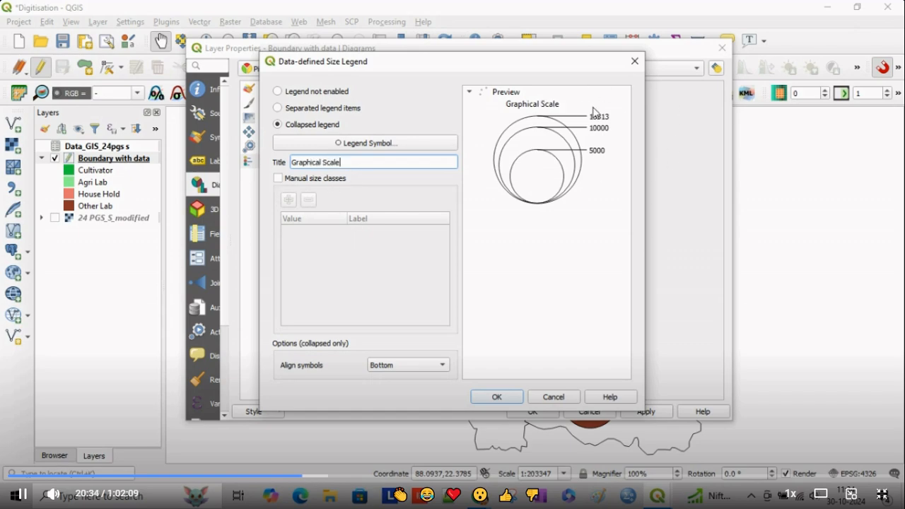
- Turn on manual size classes for the size legend and add the classes 115000 and 885000
click(279, 179)
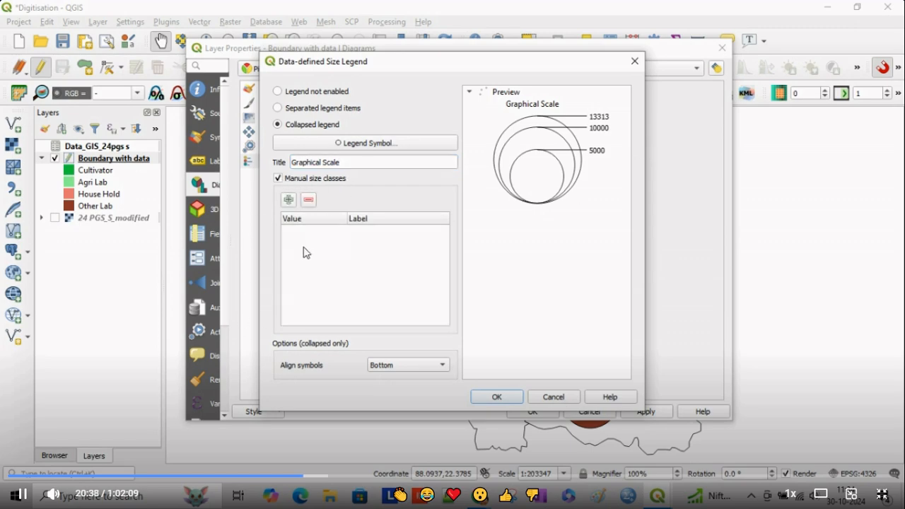
click(289, 199)
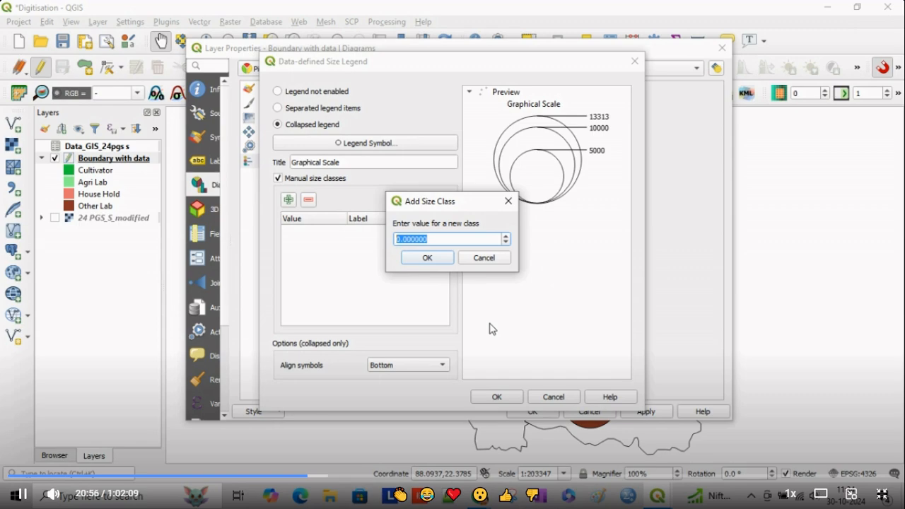
text(115000)
click(438, 260)
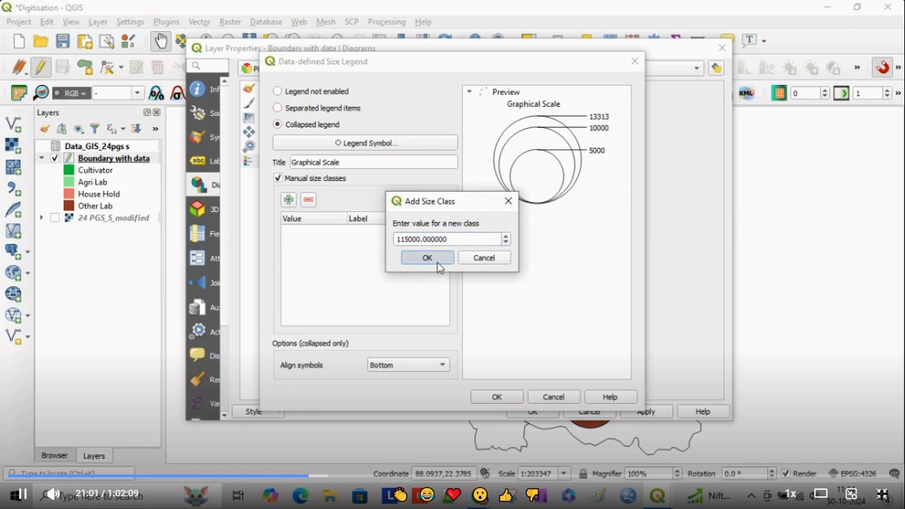
click(288, 199)
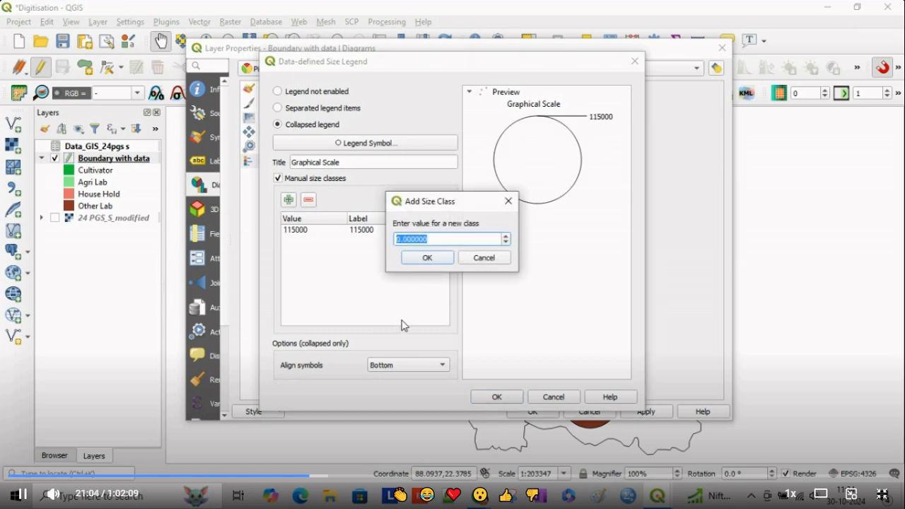
text(885000)
click(427, 258)
- Add a 62000 size class to the legend and apply the legend settings to the layer
click(289, 199)
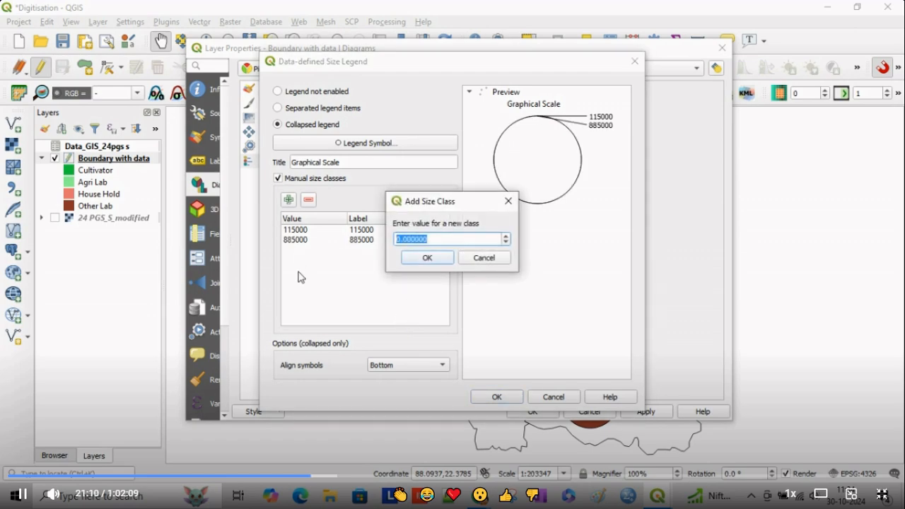
text(62)
click(426, 259)
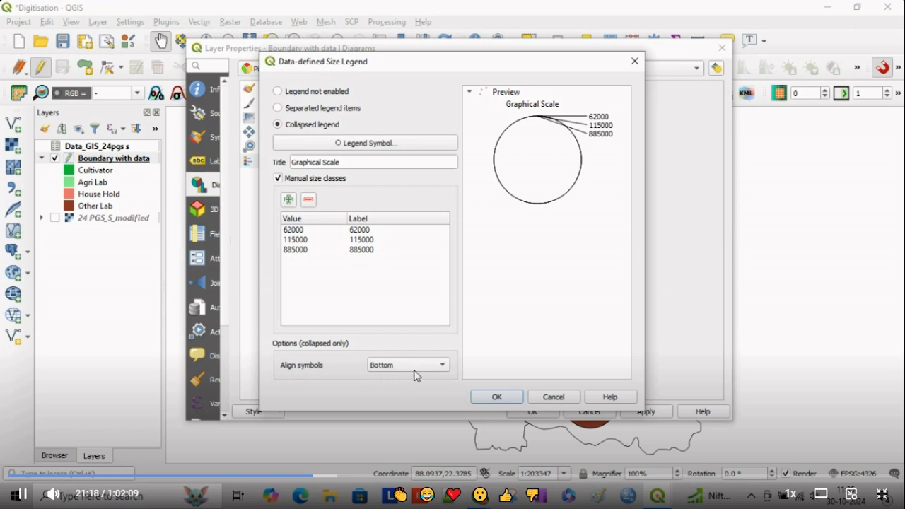
click(495, 398)
click(645, 412)
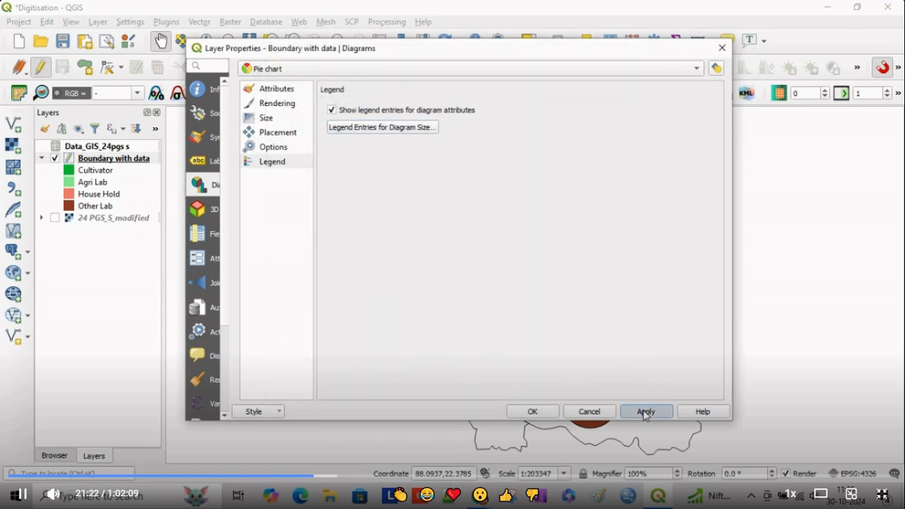
click(534, 413)
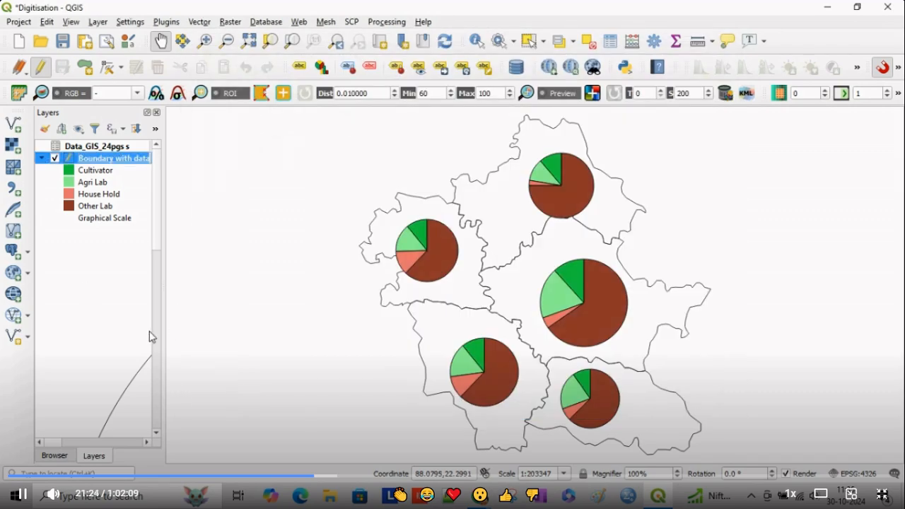
- Reopen the diagram size legend settings of the Boundary with data layer
mouse_move(162, 310)
mouse_down()
mouse_move(347, 314)
mouse_move(151, 311)
mouse_up()
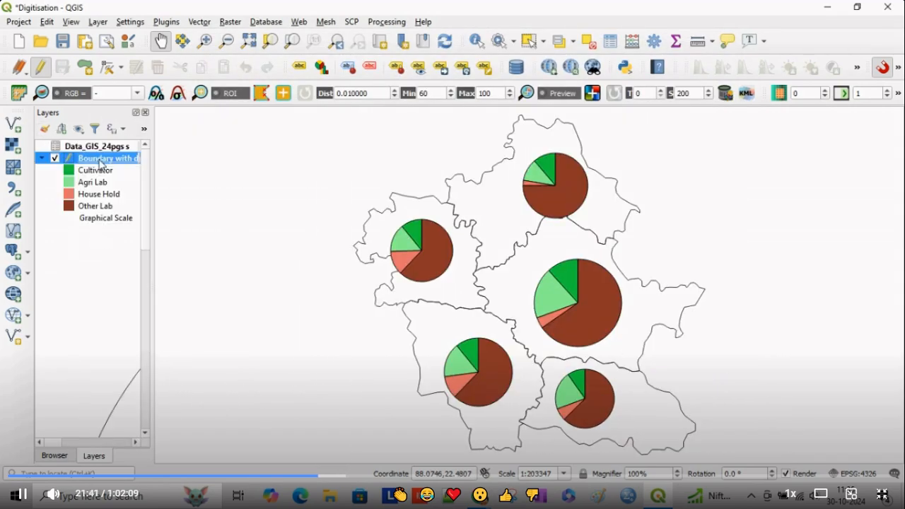
double_click(101, 165)
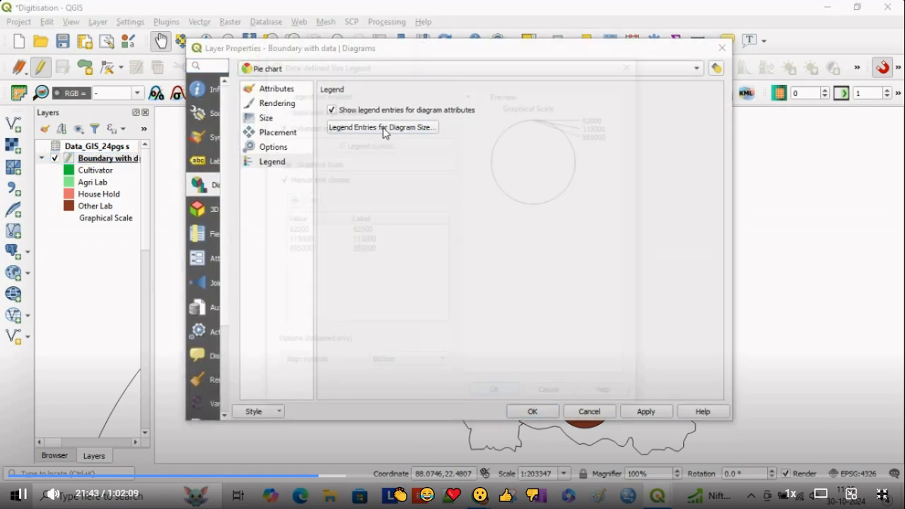
click(388, 131)
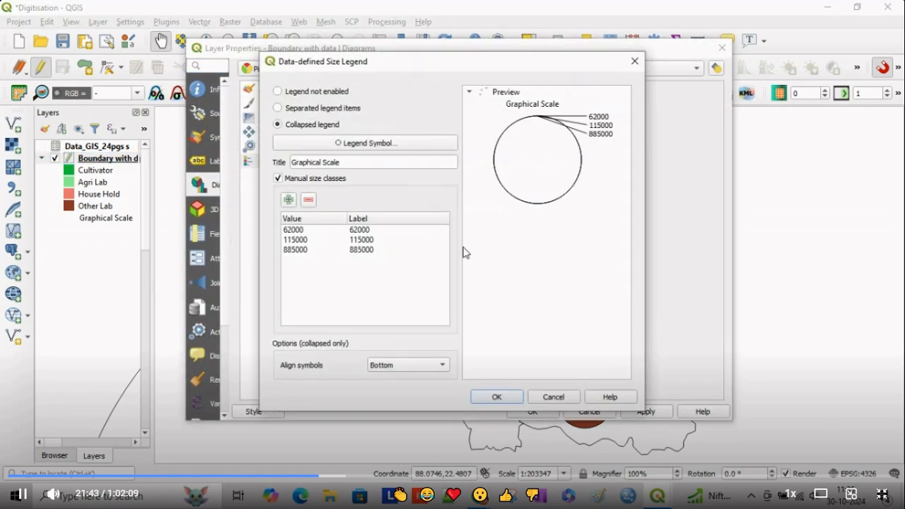
- Try to edit the 885000 size class by clearing its label
click(382, 368)
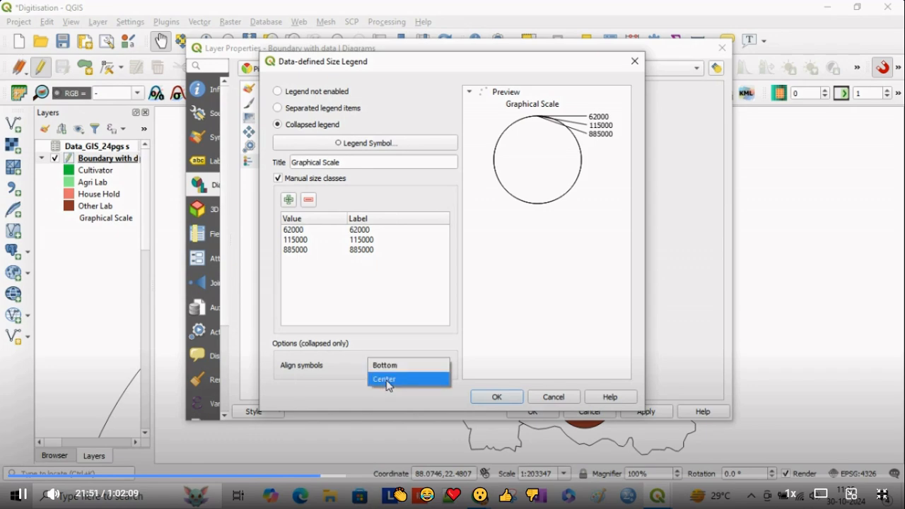
click(359, 274)
click(374, 251)
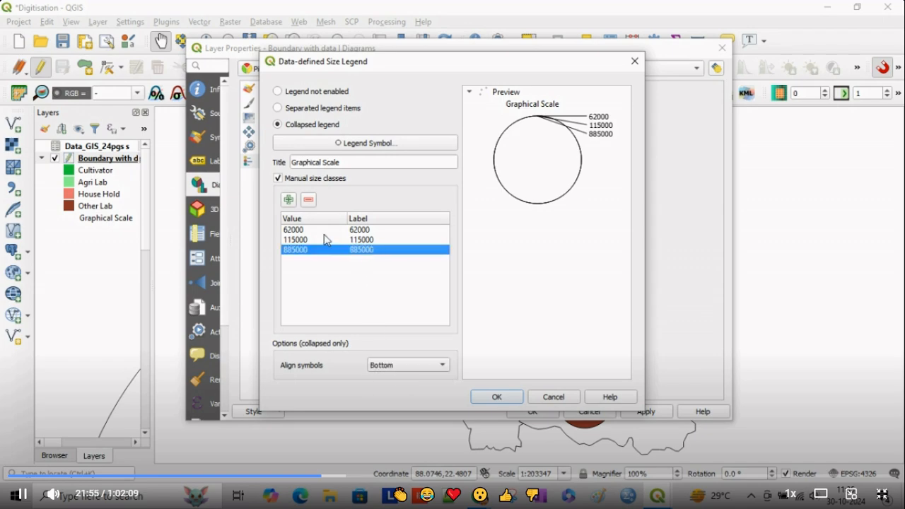
double_click(361, 249)
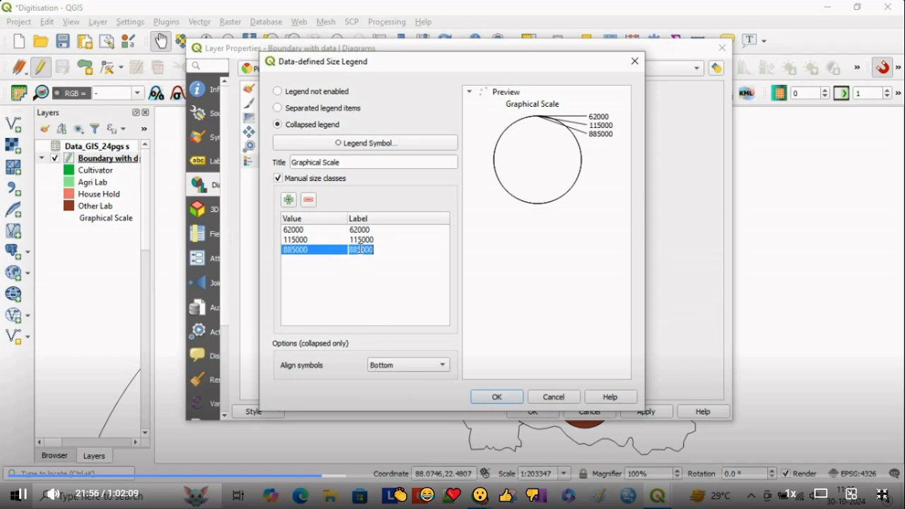
click(306, 252)
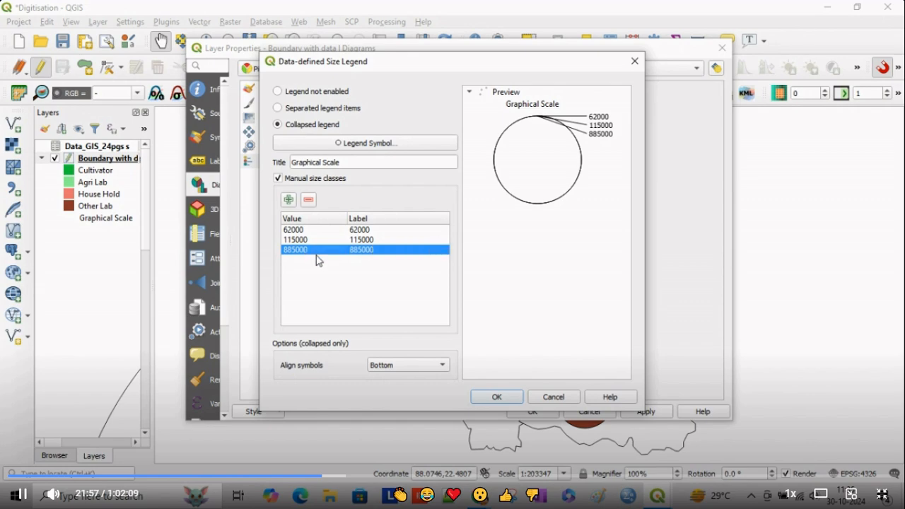
double_click(380, 250)
key(BackSpace)
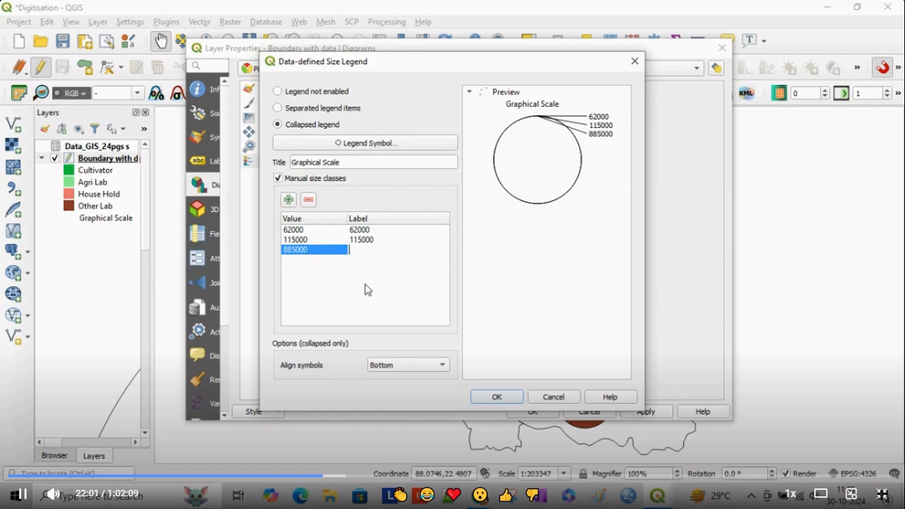
key(Return)
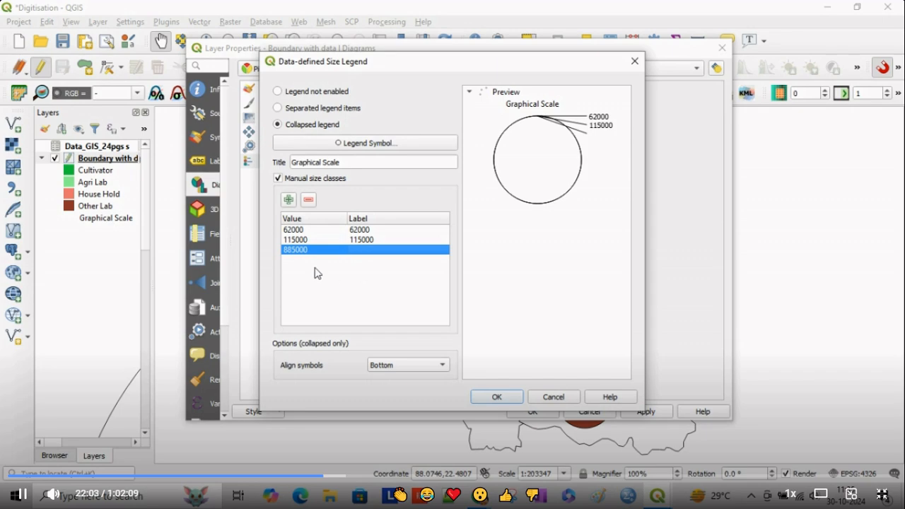
- Replace the 885000 size class with an 88500 class and apply the legend settings to the layer
click(309, 200)
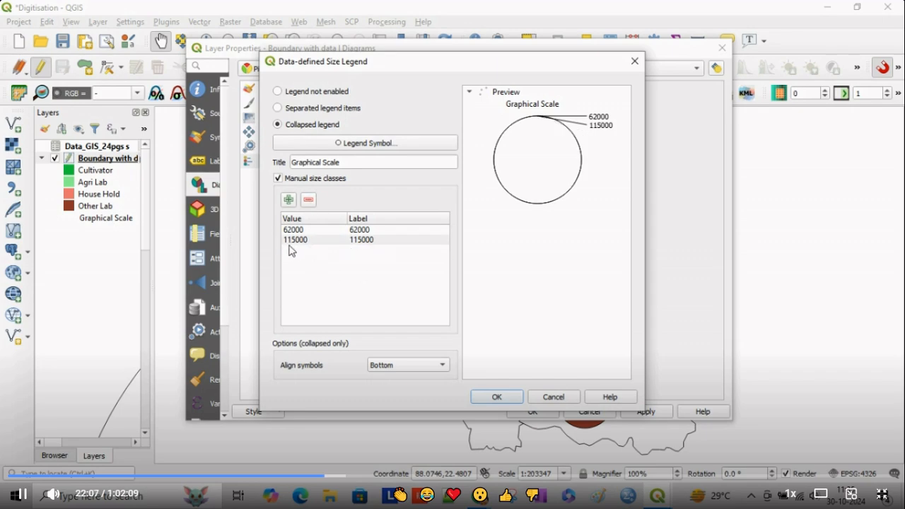
click(288, 200)
text(88500)
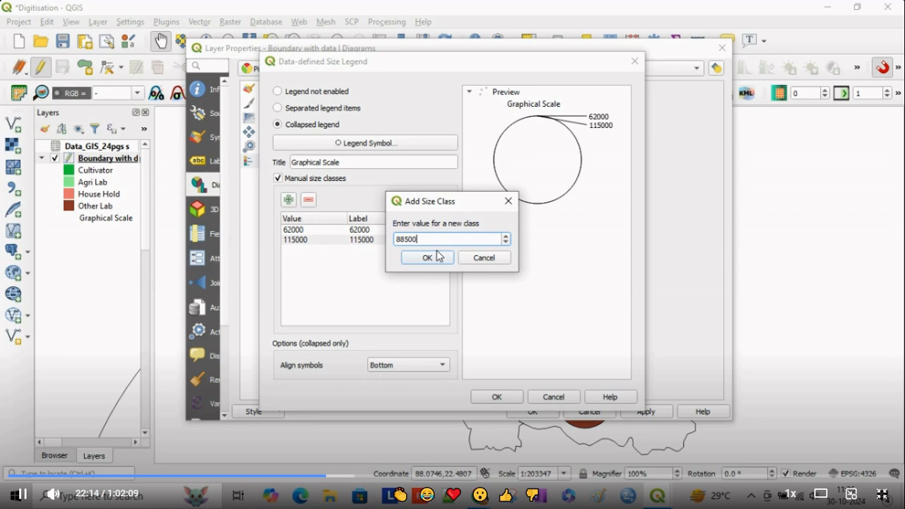
click(427, 257)
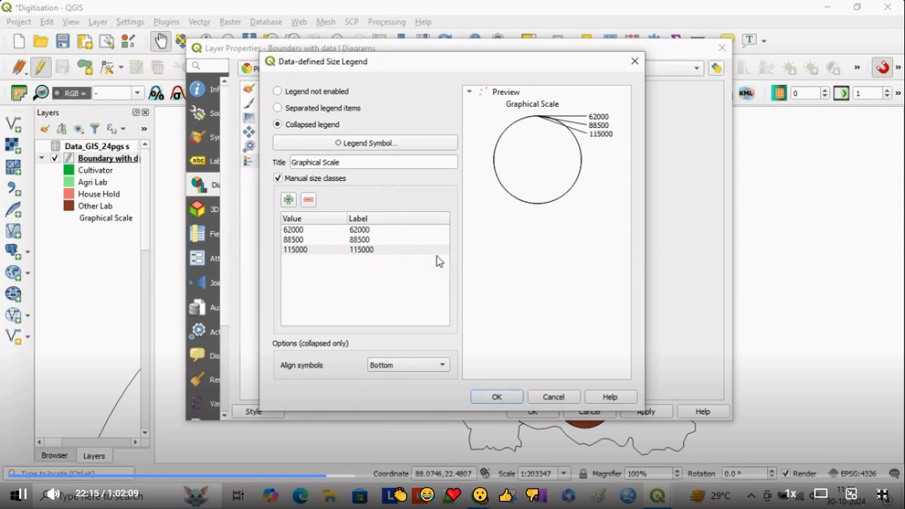
click(503, 398)
click(643, 412)
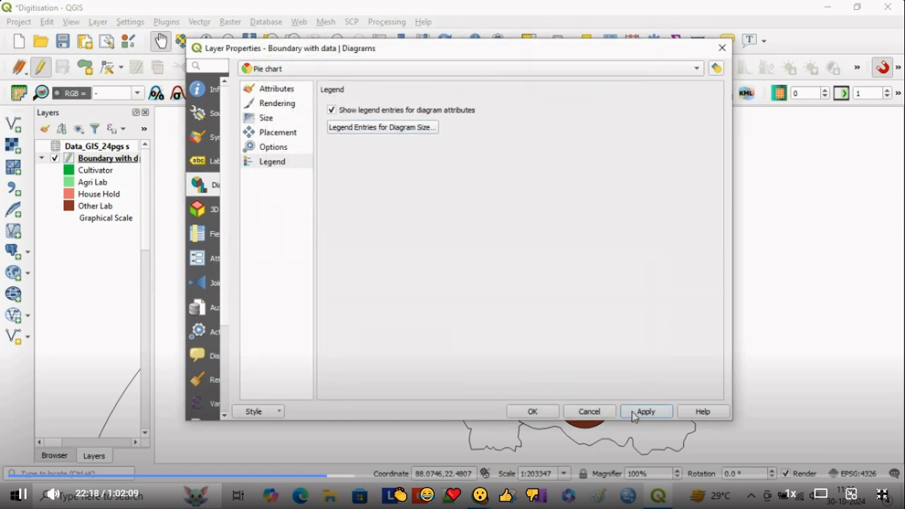
click(534, 412)
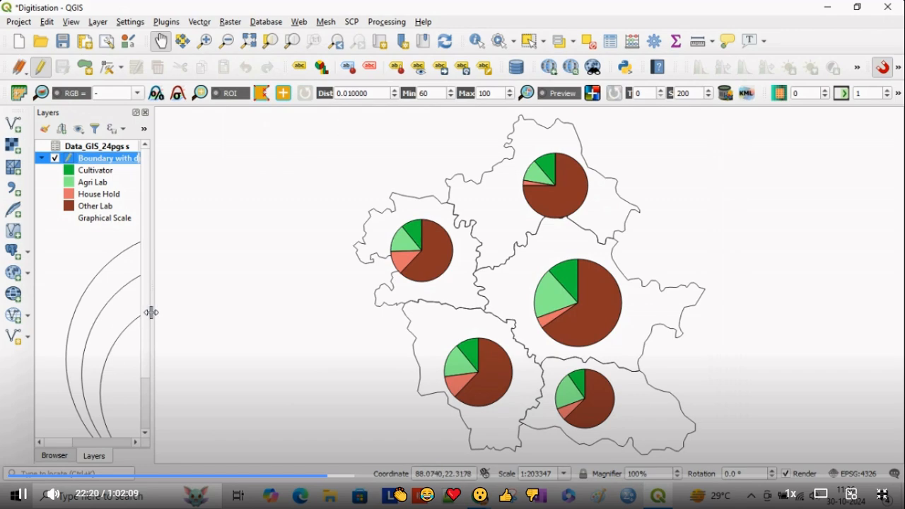
- Retitle the Boundary with data layer's diagram size legend as "Graphical Scale (Workers)" and apply it to the layer
drag(151, 312, 185, 306)
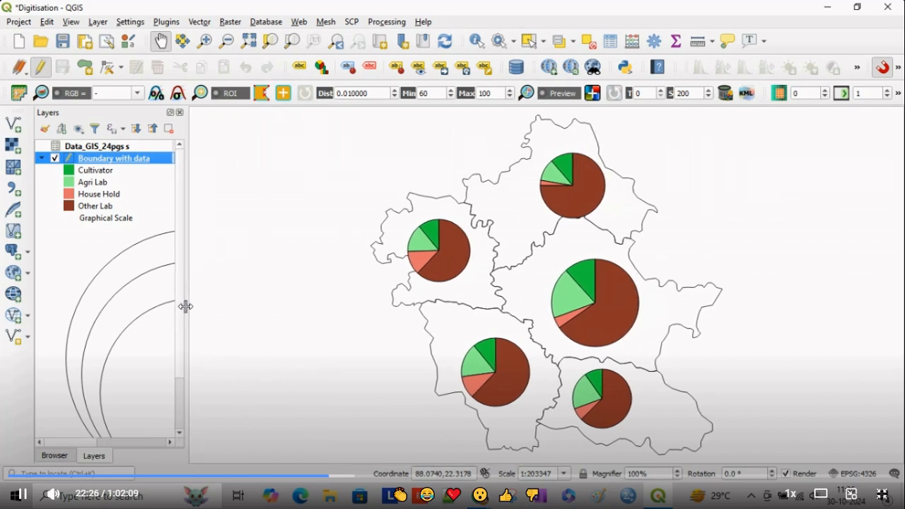
double_click(111, 160)
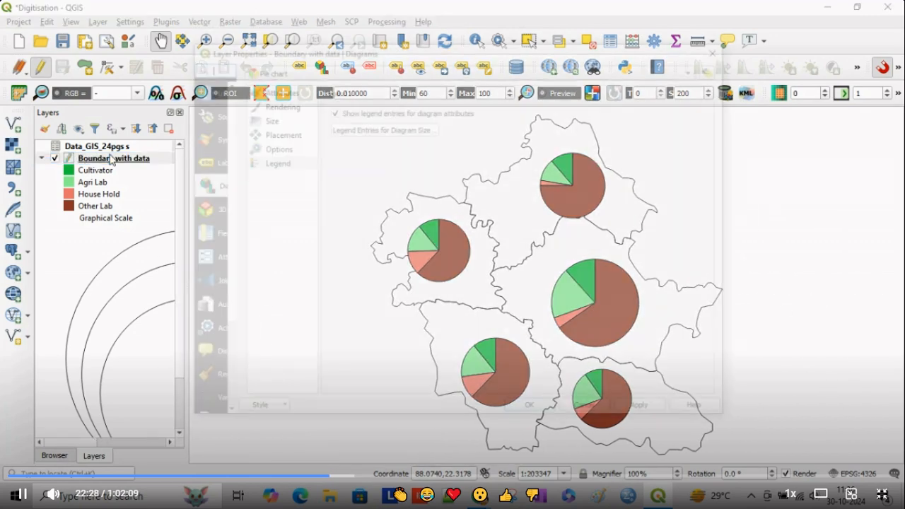
click(417, 130)
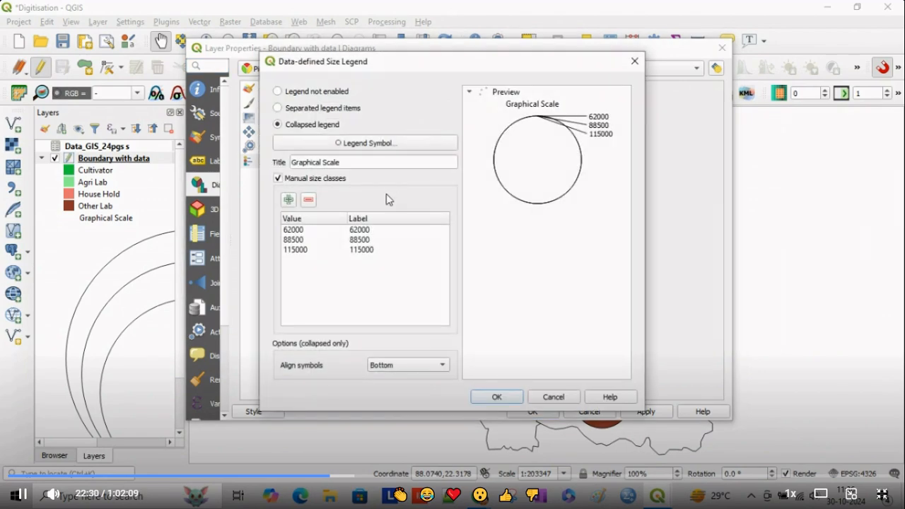
click(387, 163)
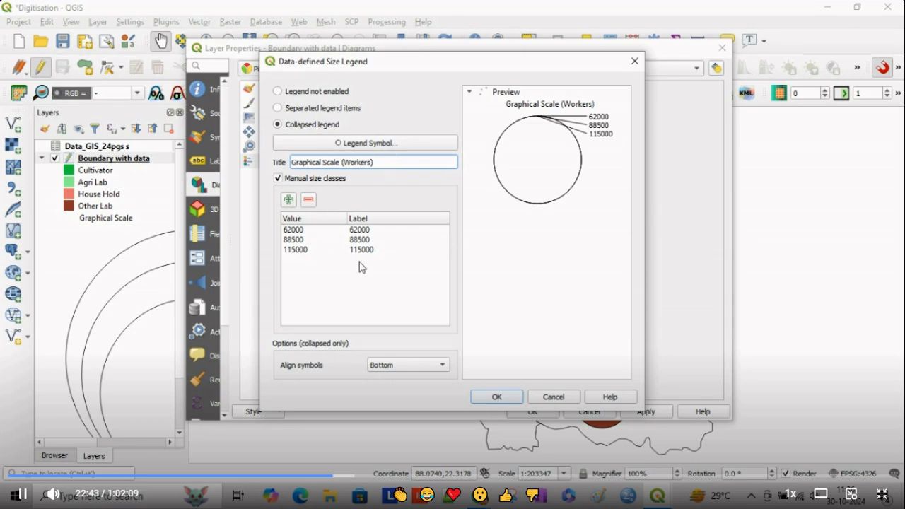
click(497, 398)
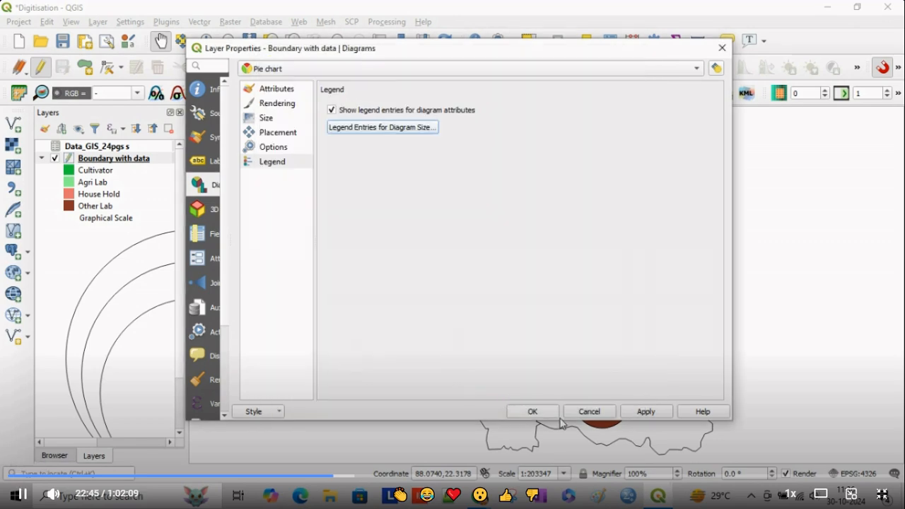
click(660, 410)
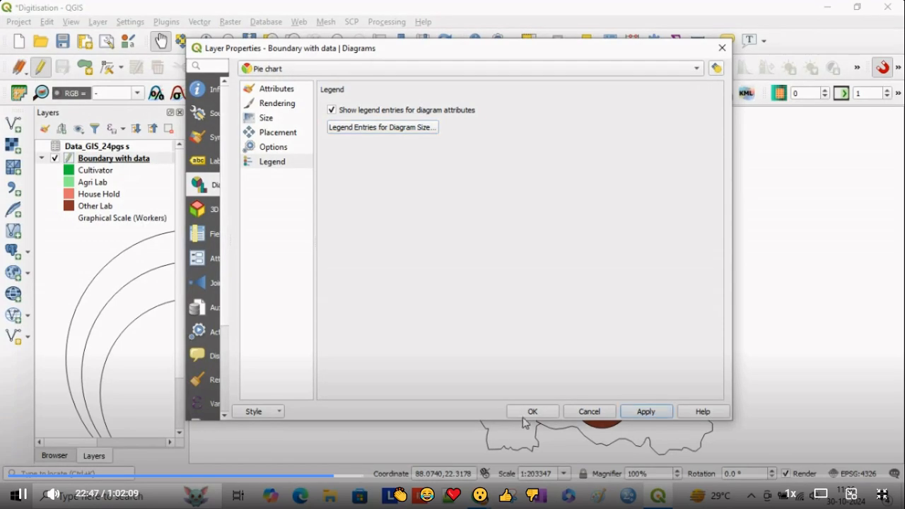
click(523, 415)
drag(186, 302, 372, 314)
click(882, 493)
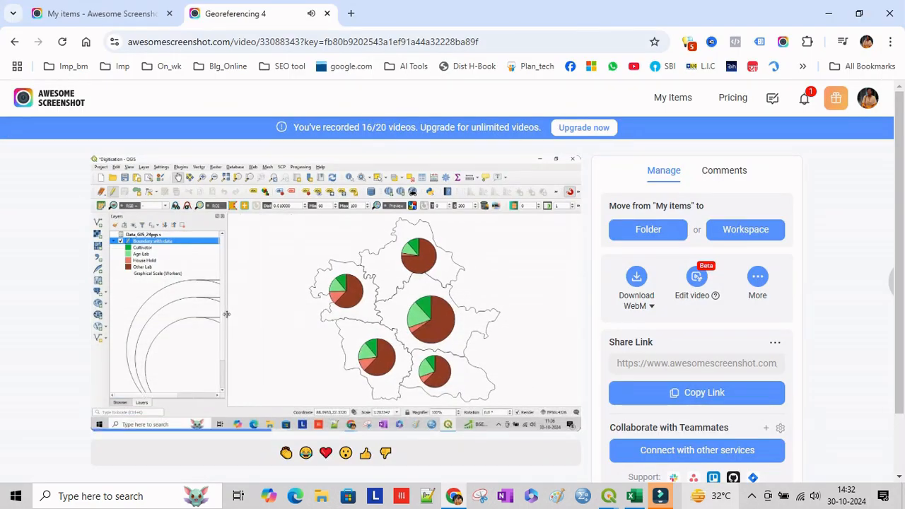
mouse_move(635, 496)
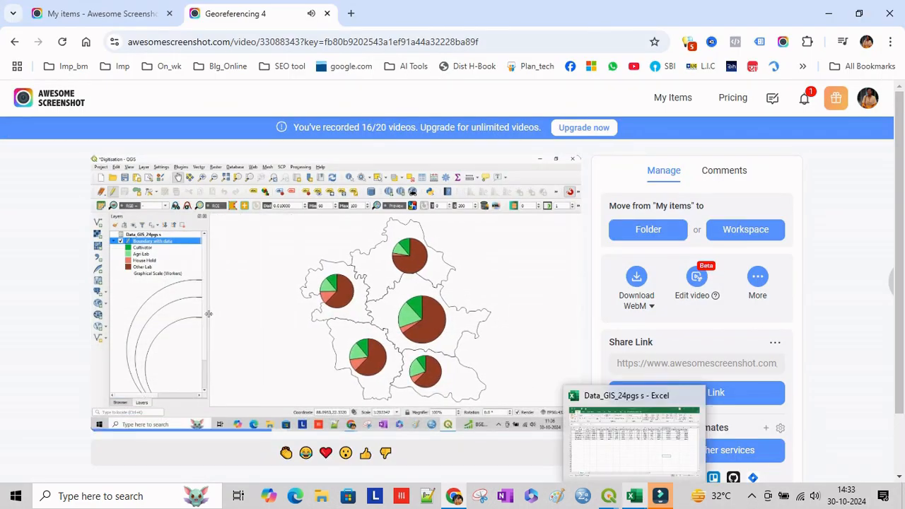
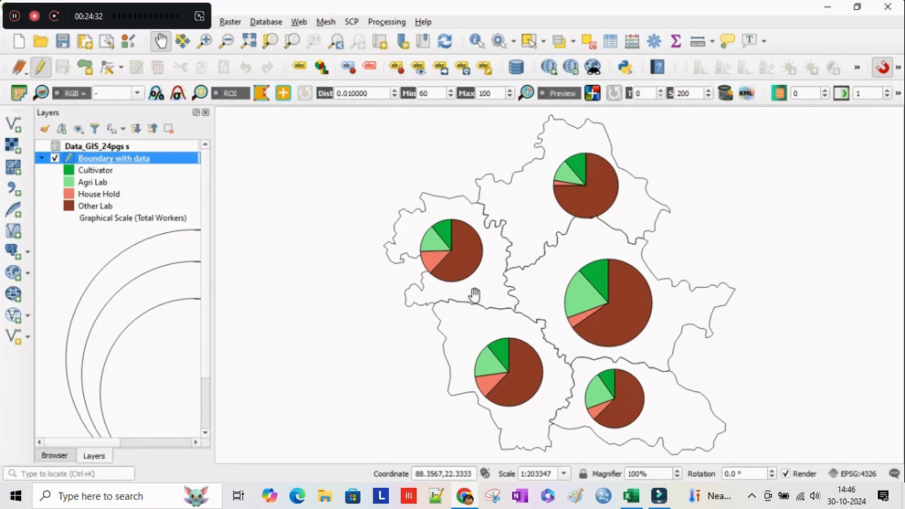
- Turn on single labels for the Boundary with data layer using the Boundary field and apply them
double_click(99, 162)
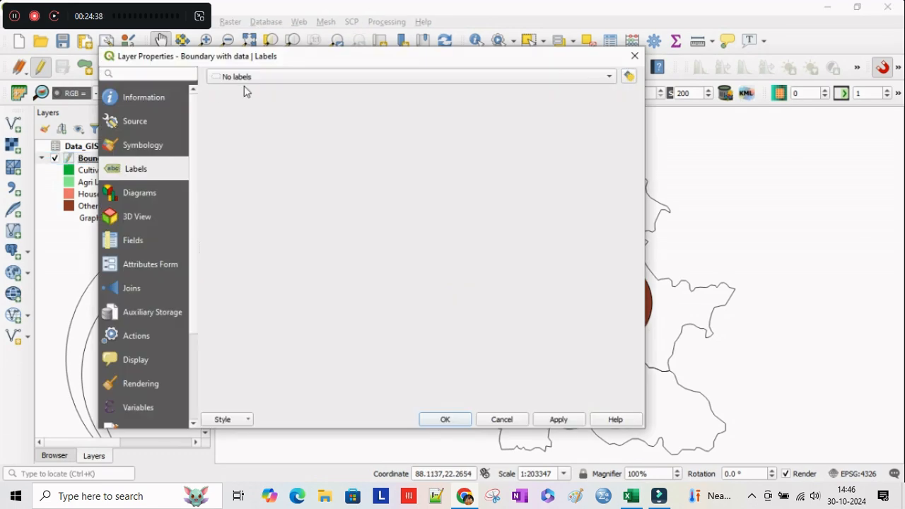
click(246, 76)
click(276, 91)
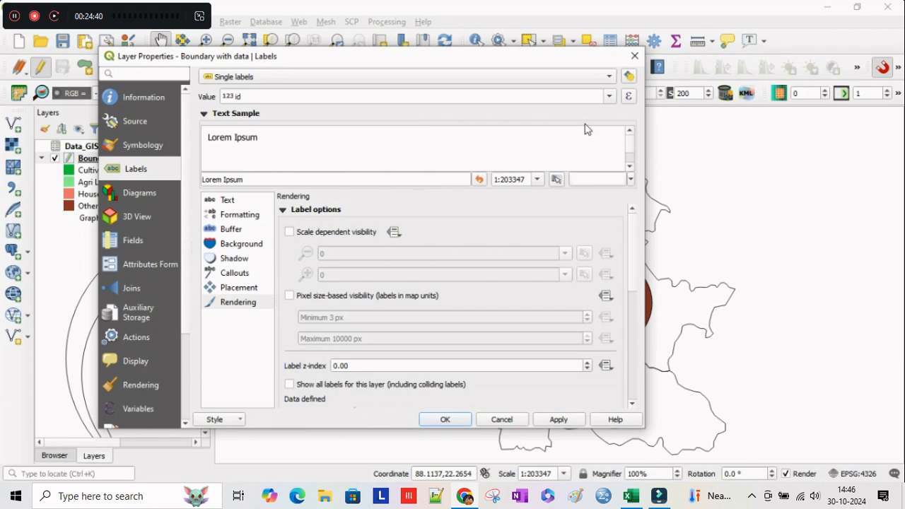
click(608, 96)
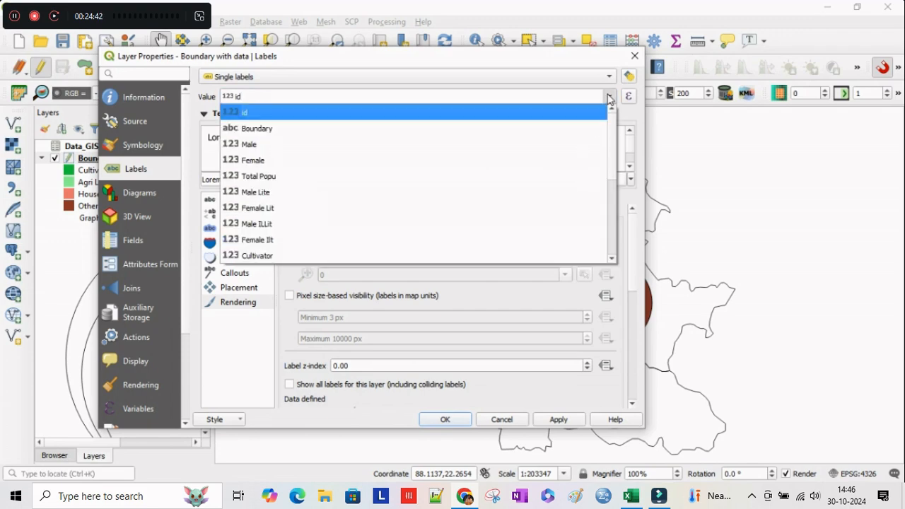
click(571, 124)
click(558, 419)
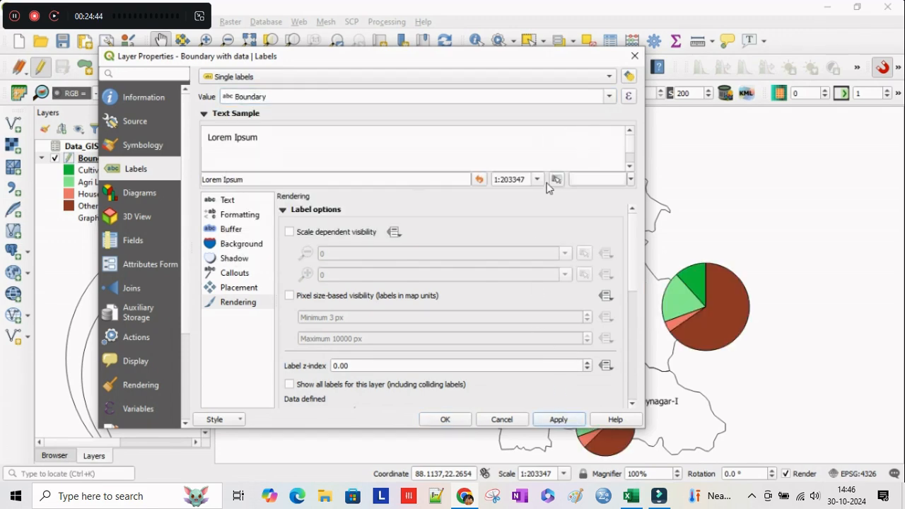
- Try the Free (slow) label placement on the map, then reapply the Around centroid placement
drag(476, 58, 385, 61)
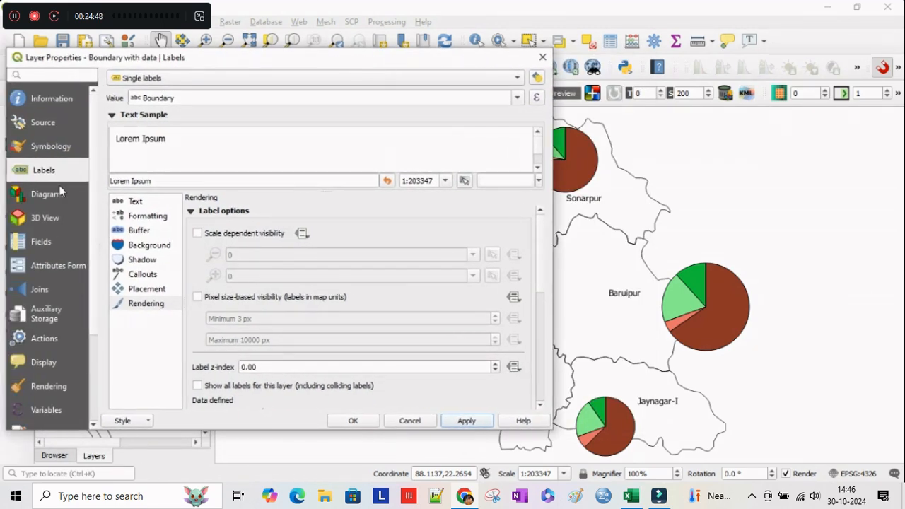
click(150, 290)
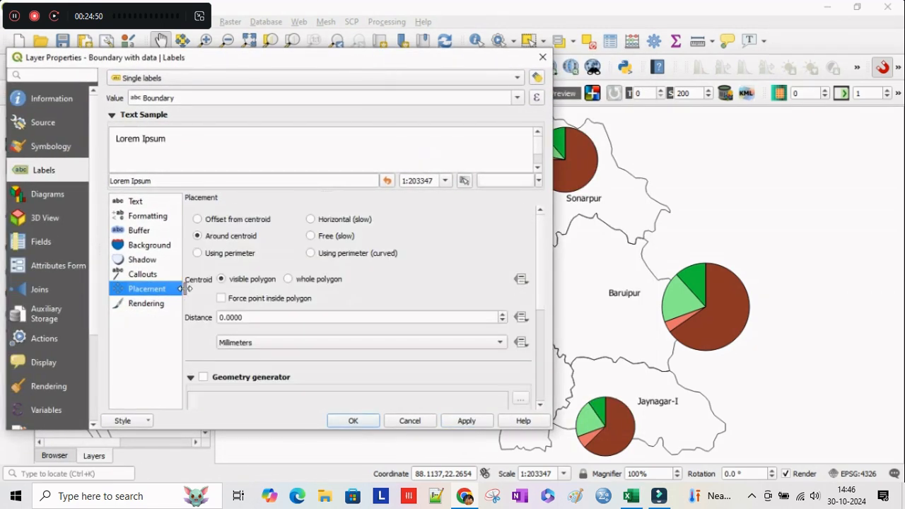
click(311, 235)
click(455, 422)
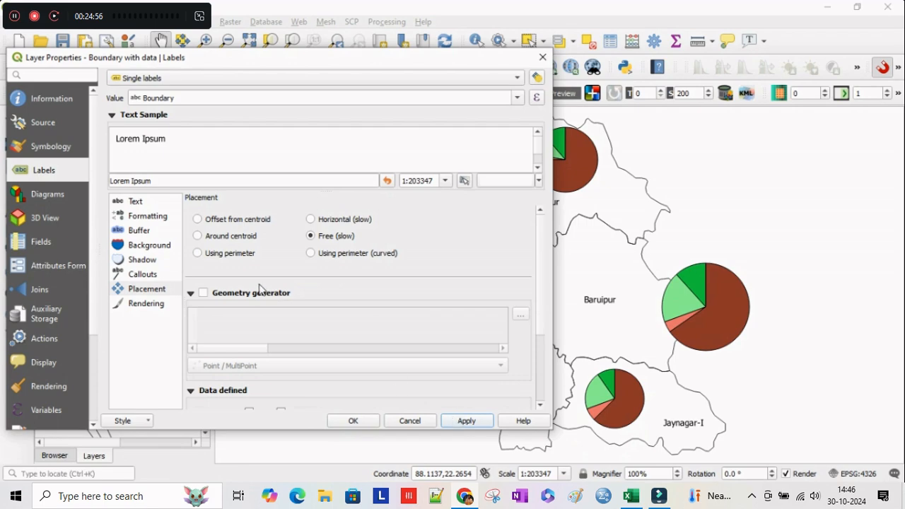
click(198, 236)
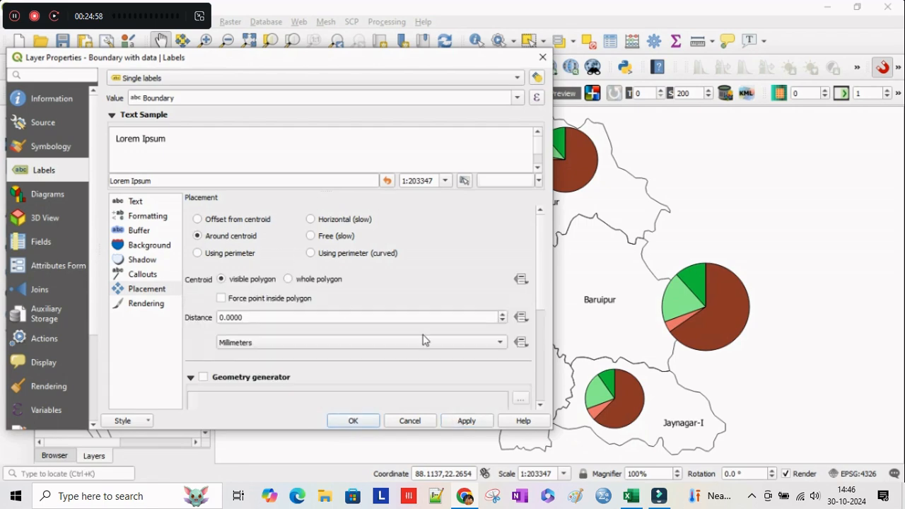
click(467, 422)
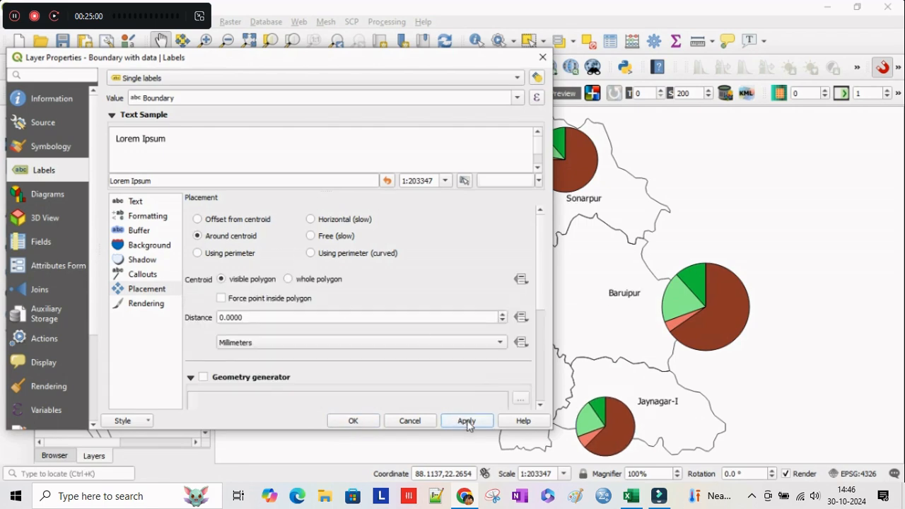
- Try the Offset from centroid label placement with the quadrant below the centroid
click(311, 254)
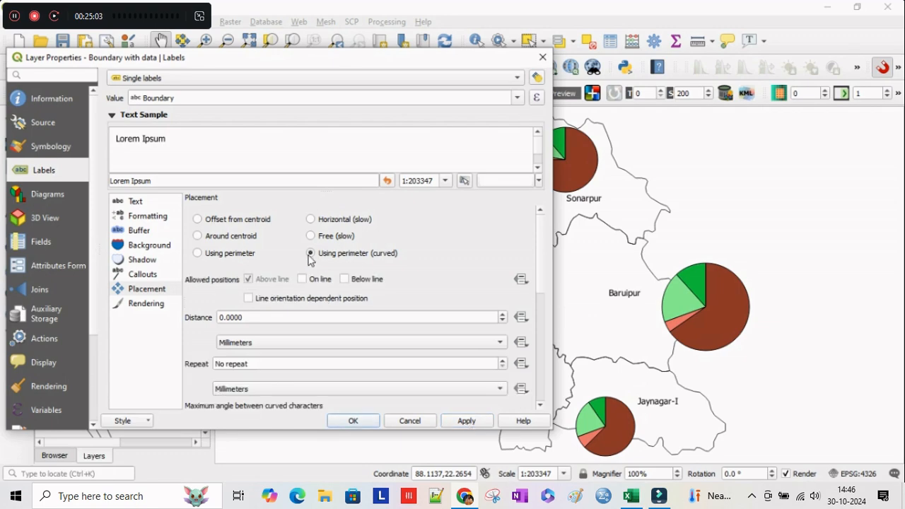
click(198, 236)
click(198, 219)
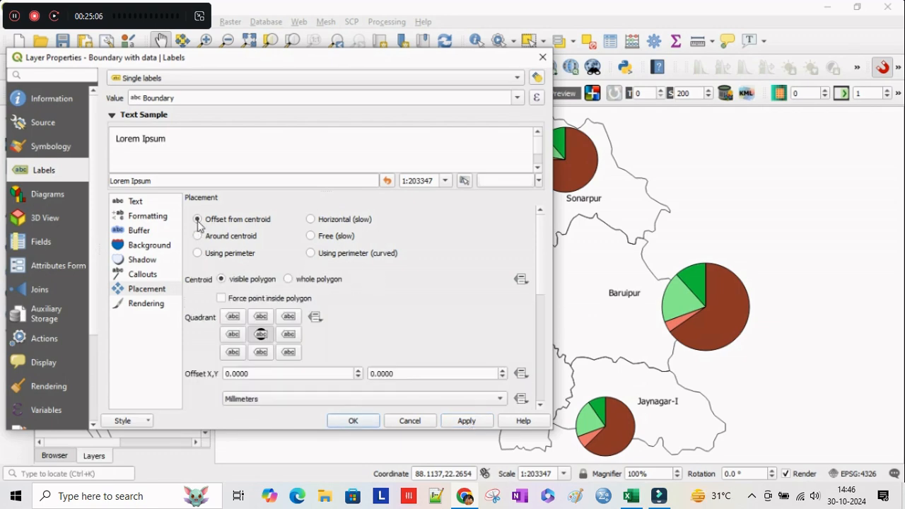
click(465, 421)
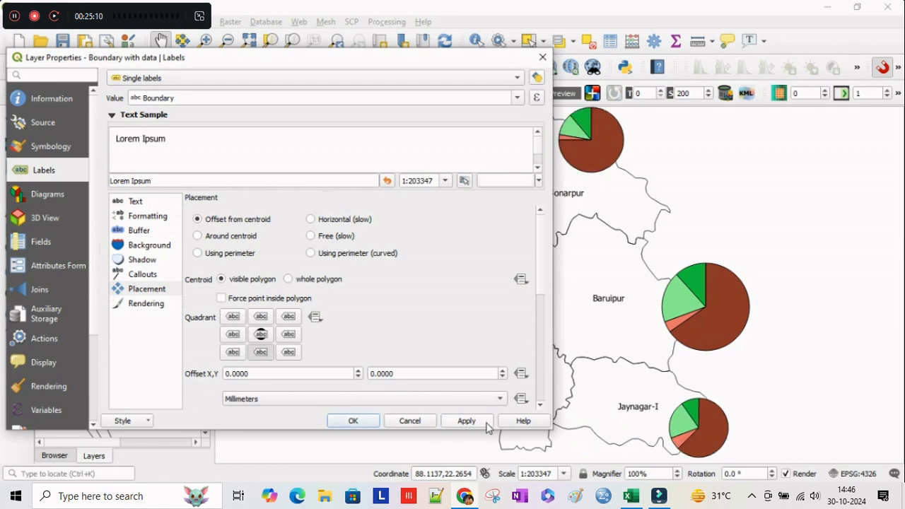
click(464, 421)
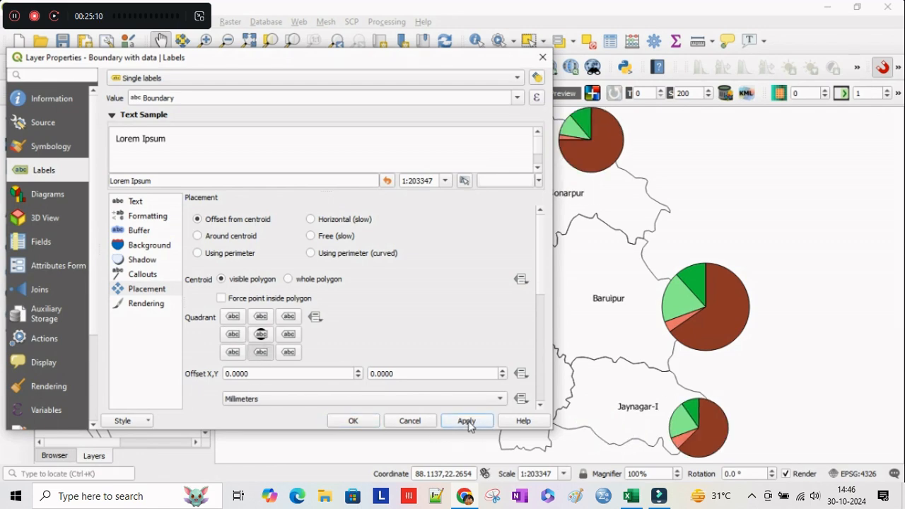
- Try the Using perimeter (curved) and Horizontal (slow) label placements to compare label and chart positions
click(311, 253)
click(458, 426)
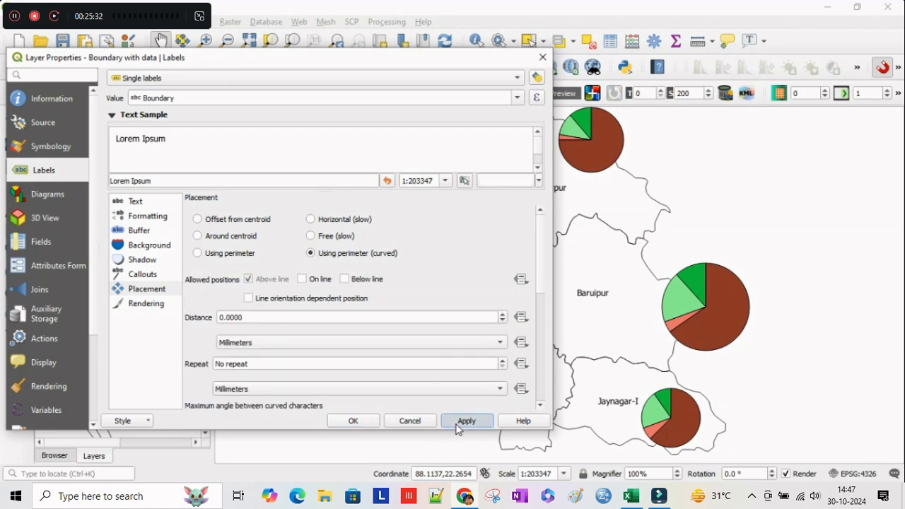
click(312, 220)
click(466, 421)
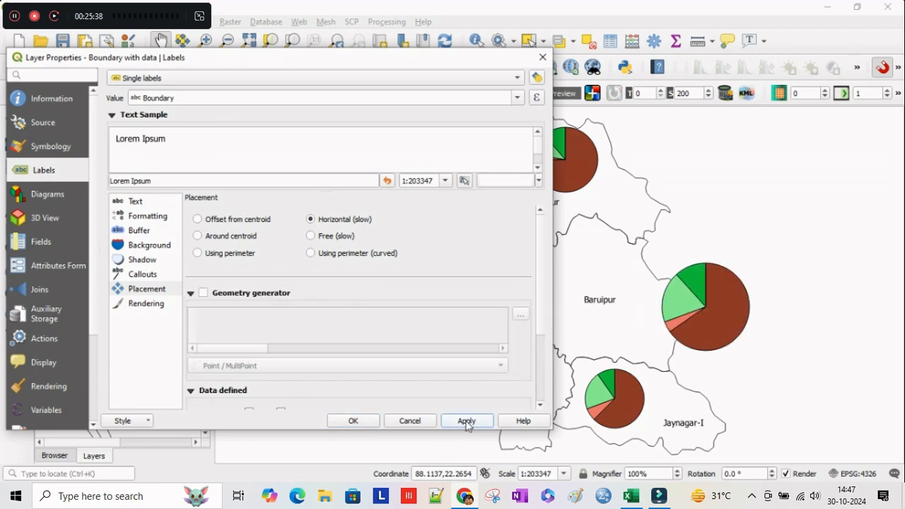
click(198, 219)
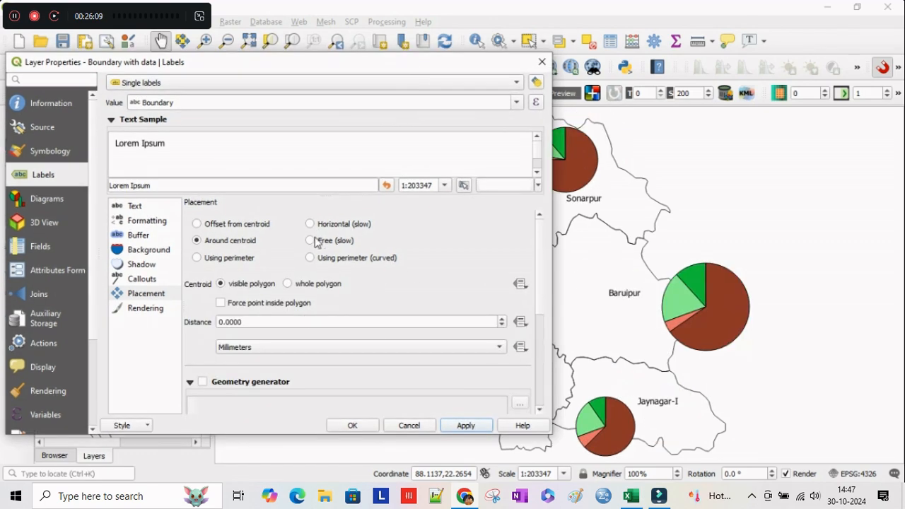
- Set the label placement to Horizontal (slow), apply it and close the layer properties
click(311, 224)
click(478, 425)
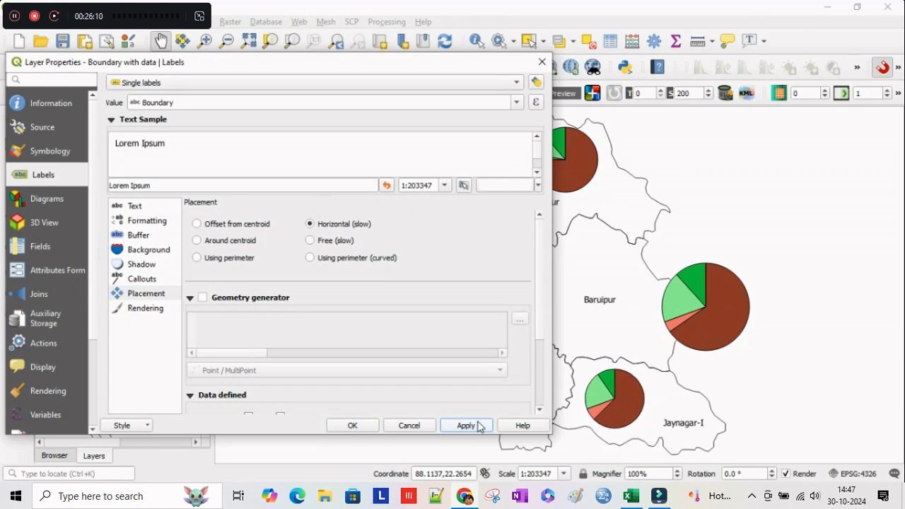
drag(407, 67, 473, 71)
click(421, 427)
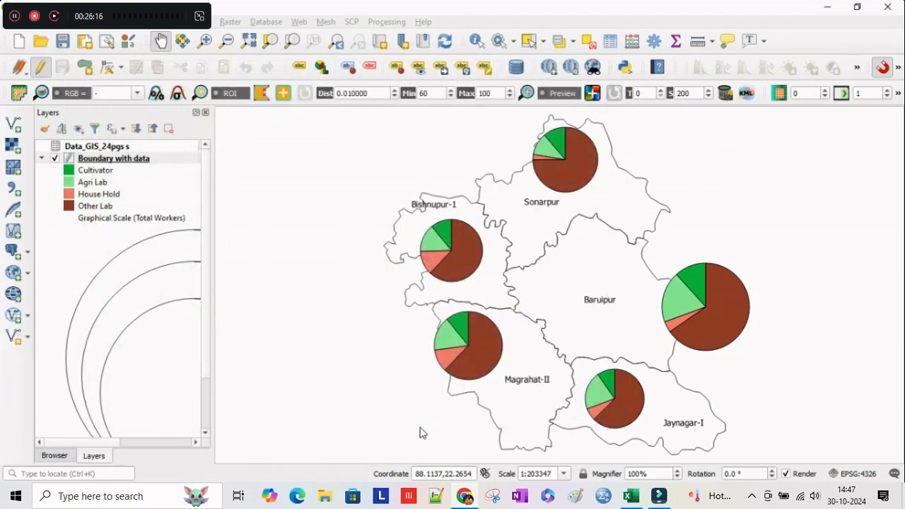
- Start moving labels and diagrams on the map, choosing Boundary as the primary key for the auxiliary storage
click(440, 68)
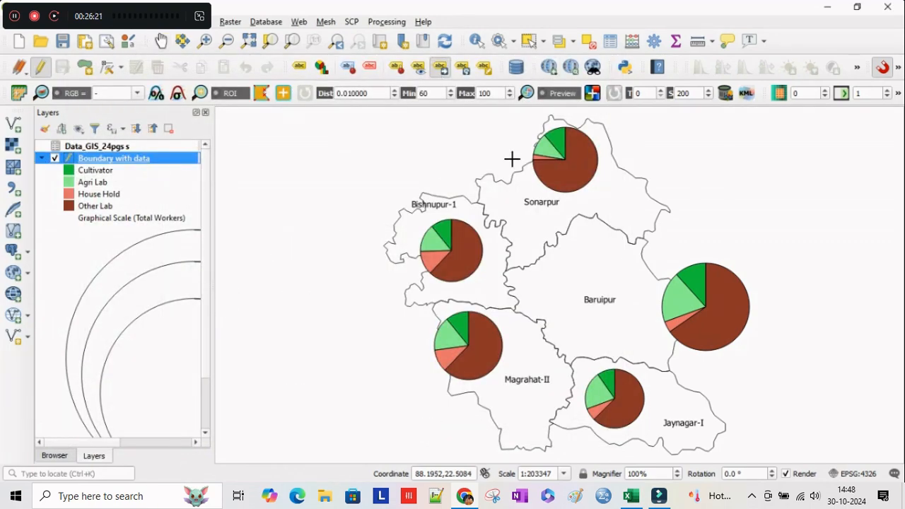
click(565, 166)
click(576, 273)
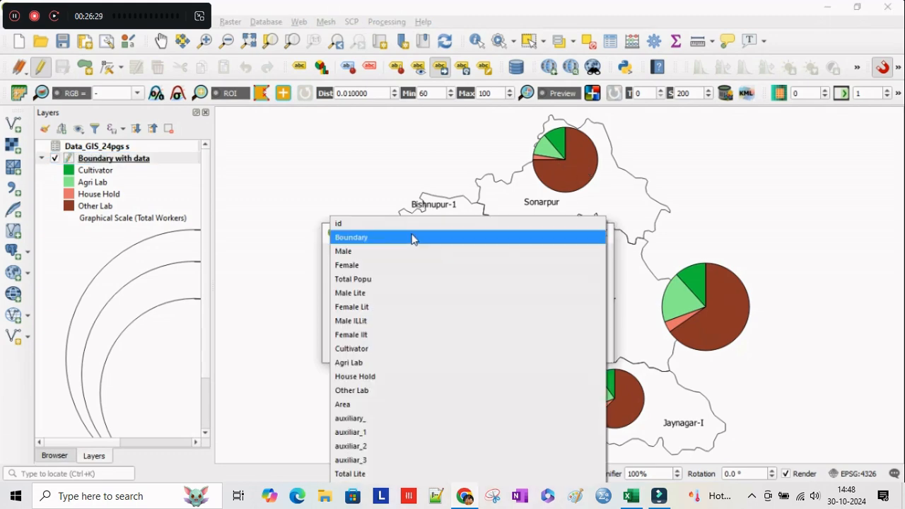
click(414, 239)
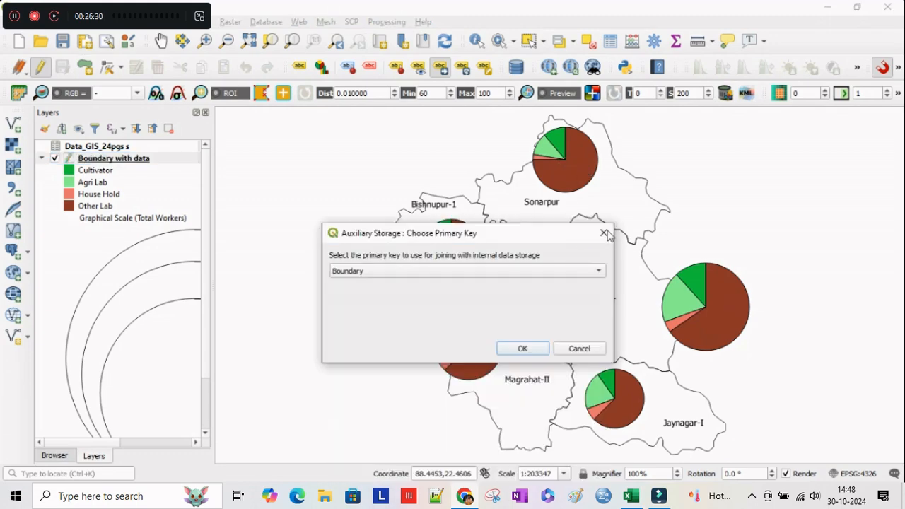
click(530, 349)
- Move the Baruipur pie chart into its block with its name below, and place the Bishnupur-1 label beneath its chart
click(617, 333)
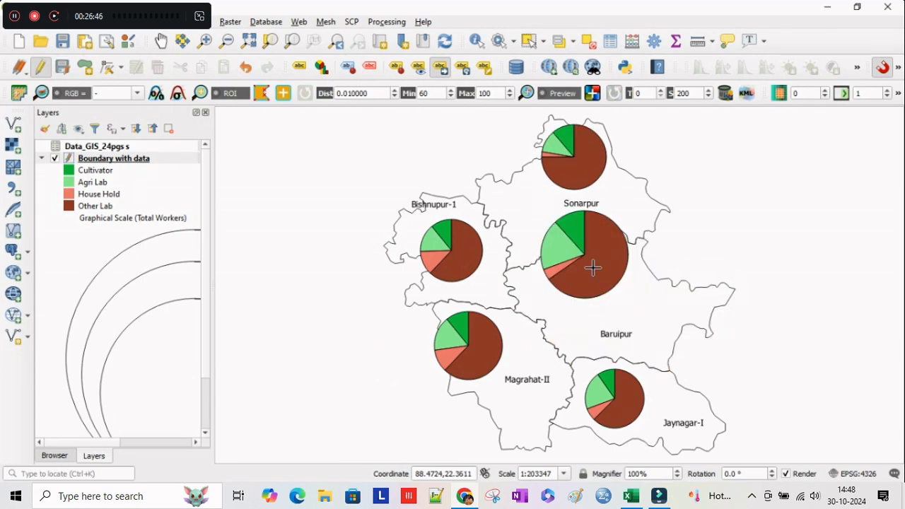
drag(593, 267, 607, 289)
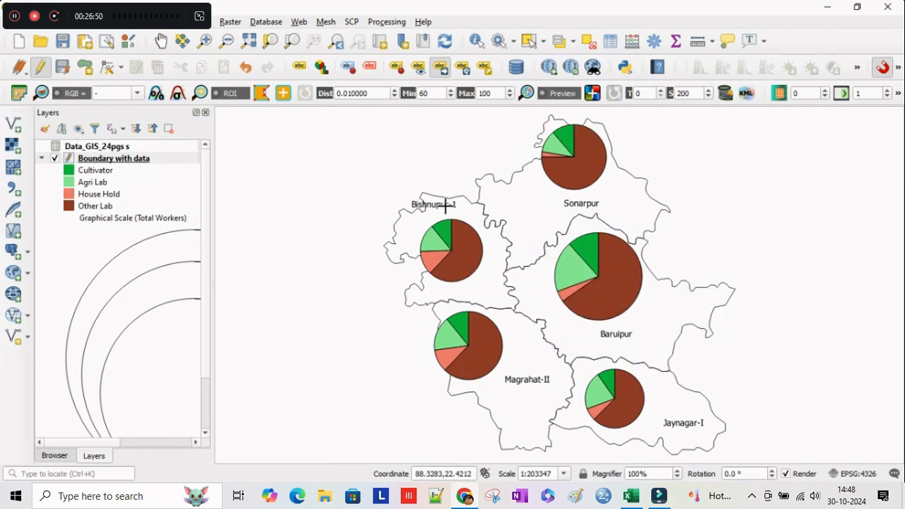
drag(445, 205, 479, 290)
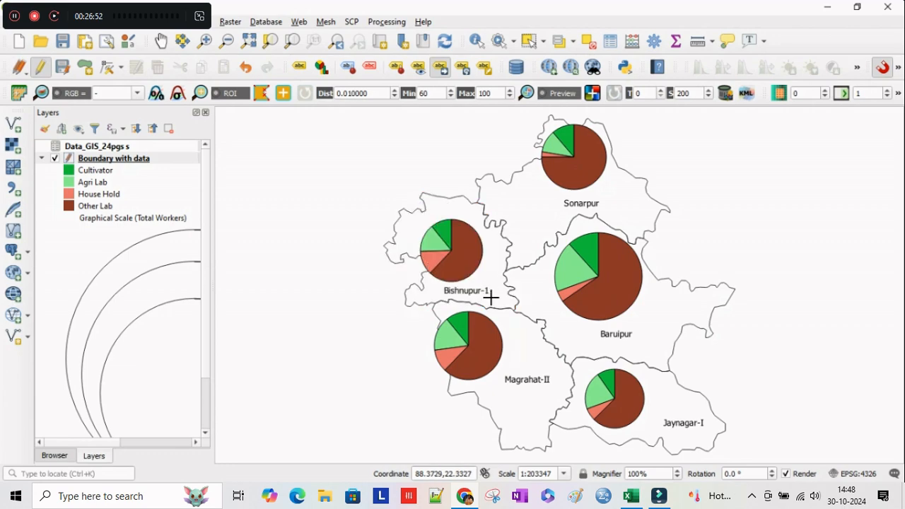
- Reposition the Magrahat-II and Jaynagar-I pie charts inside their blocks, with the Magrahat-II label beneath its chart
drag(471, 347, 507, 346)
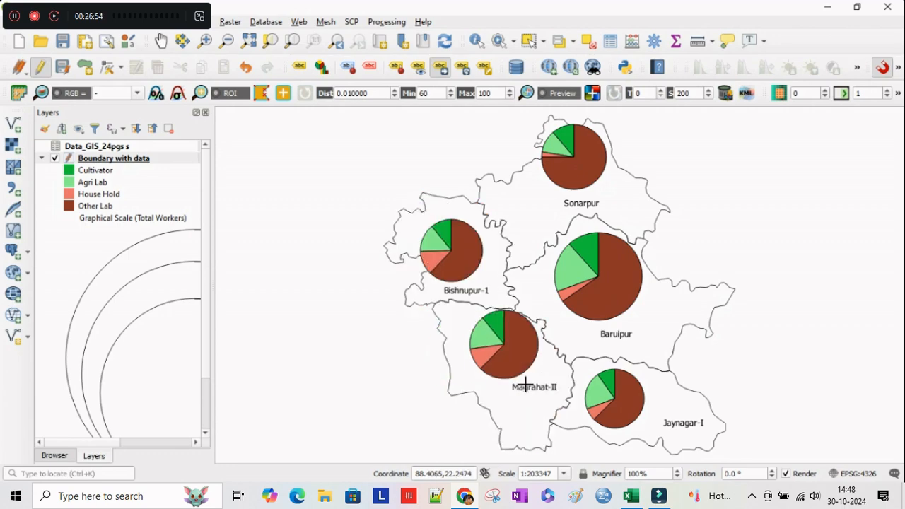
drag(521, 386, 511, 404)
mouse_move(511, 363)
mouse_down()
mouse_move(511, 354)
mouse_move(516, 383)
mouse_move(517, 370)
mouse_up()
drag(616, 397, 619, 387)
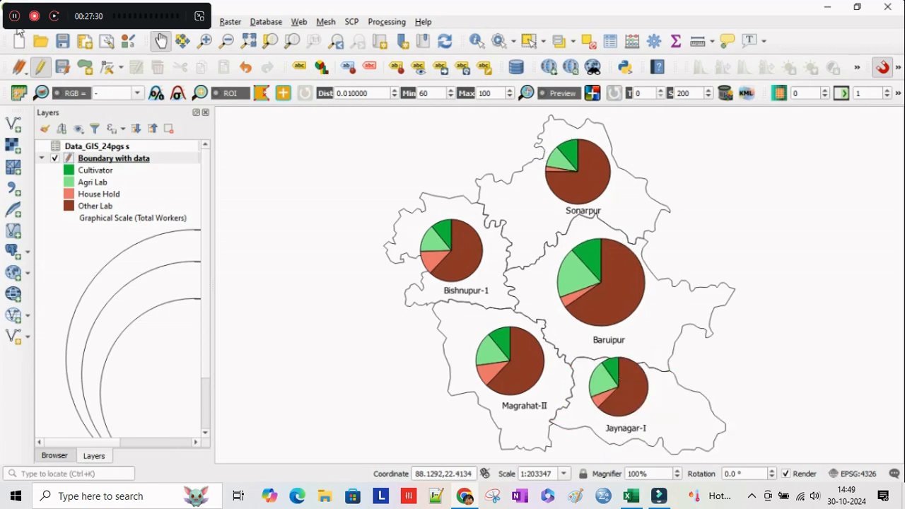
- Create a new print layout titled "Pie Diagram"
click(20, 23)
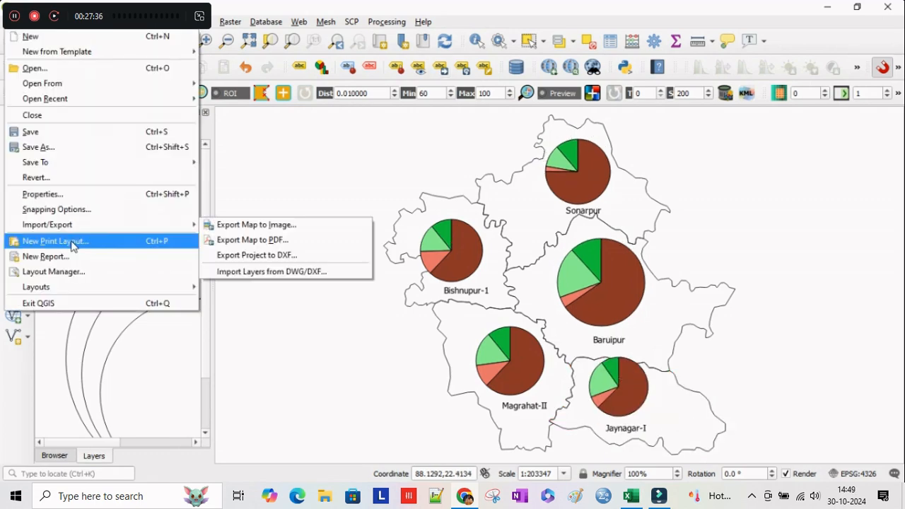
click(56, 241)
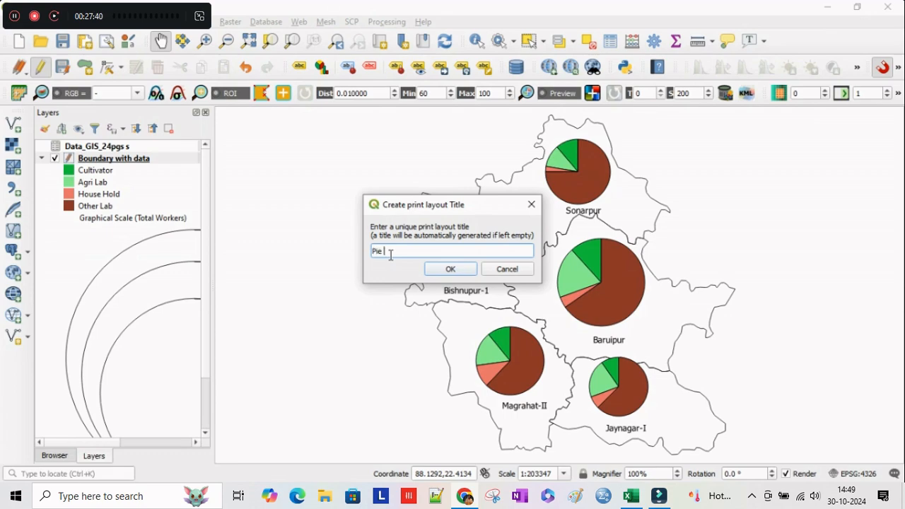
text(Pie Di)
text(agram)
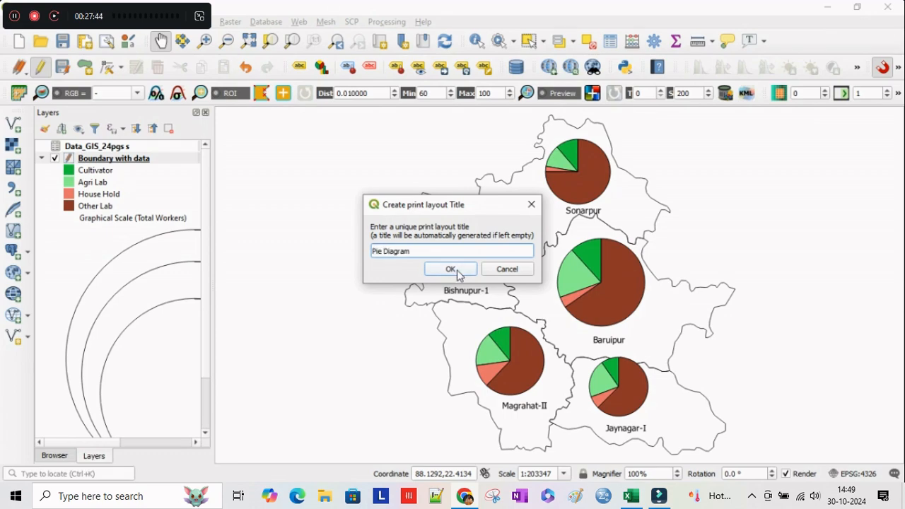
click(451, 269)
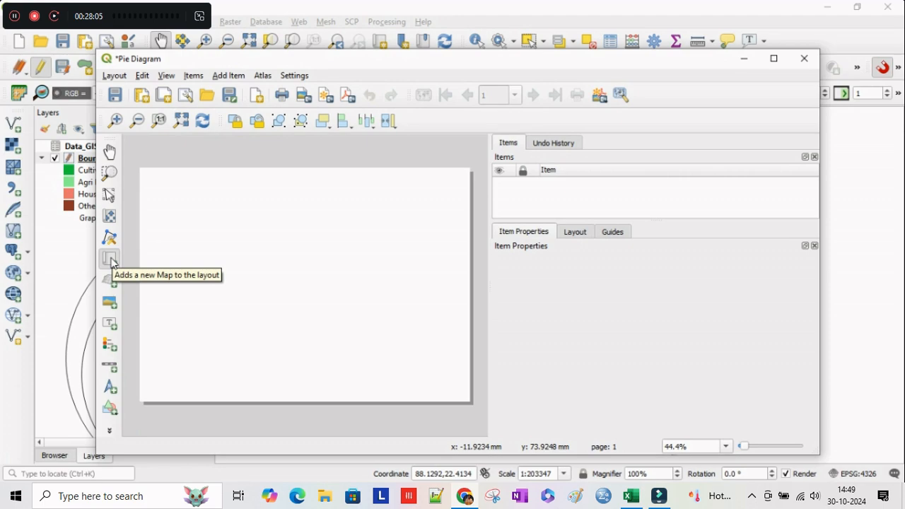
- Add a map of the blocks to the layout and resize it to a nearly square item in the left half of the page
click(111, 261)
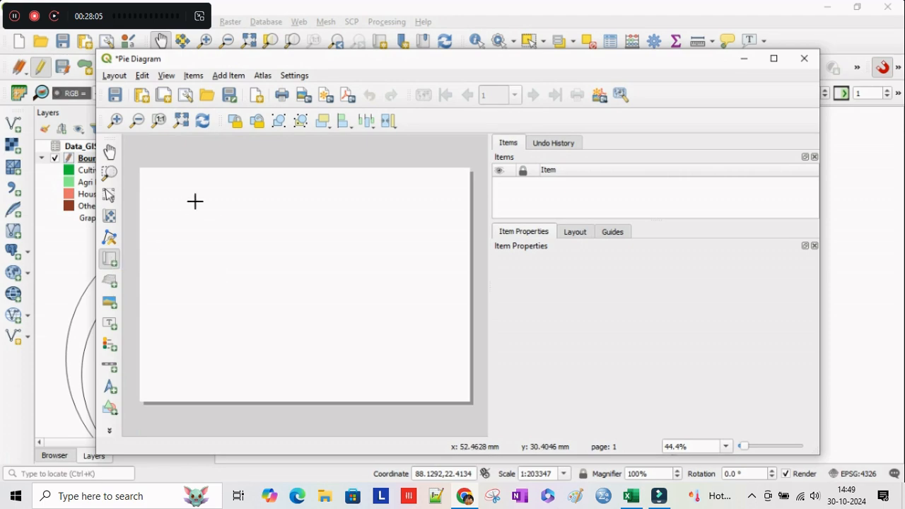
drag(170, 202, 440, 368)
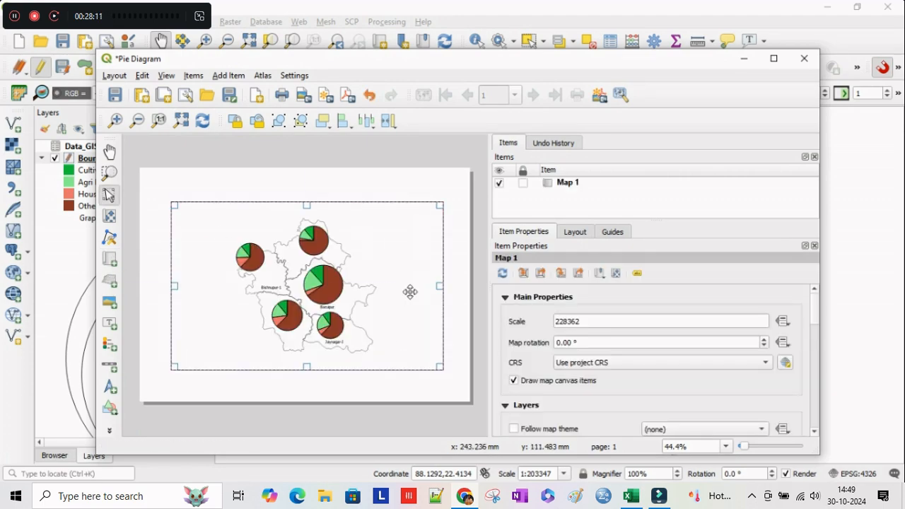
drag(409, 291, 300, 282)
drag(267, 252, 272, 253)
drag(227, 200, 227, 192)
drag(268, 253, 274, 270)
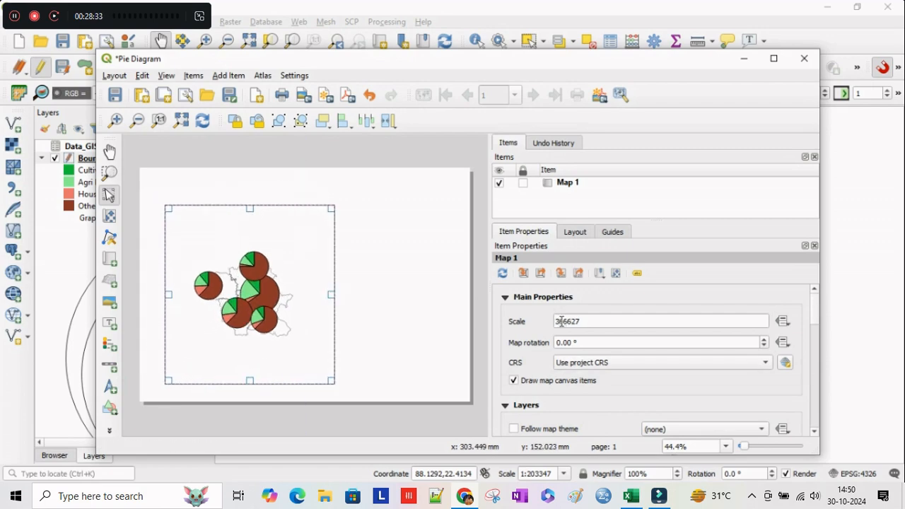
- Try scales of 166627, 266627 and 206627 for the layout map
click(562, 322)
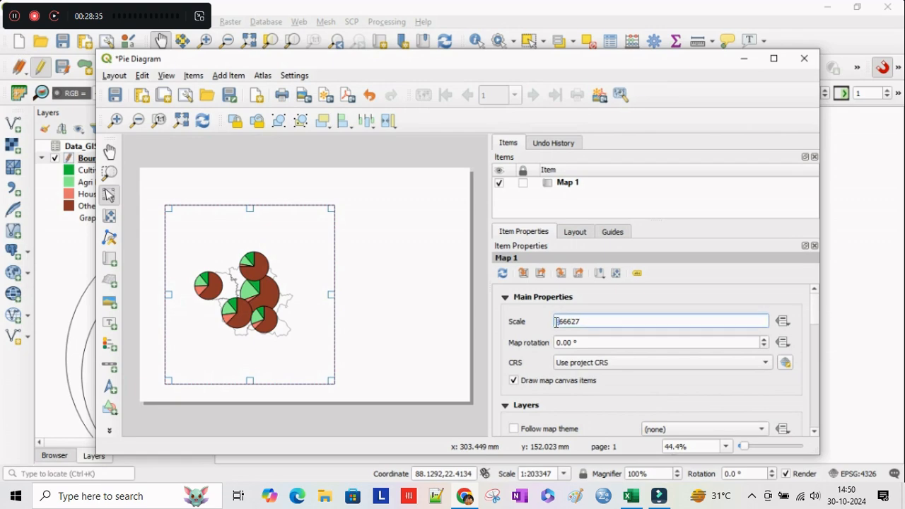
text(1)
key(Return)
click(561, 323)
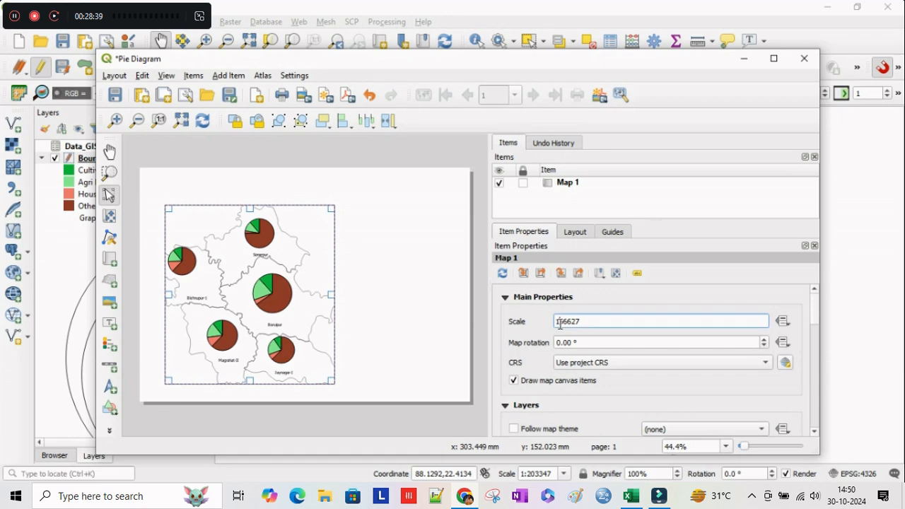
key(Delete)
text(6)
key(Return)
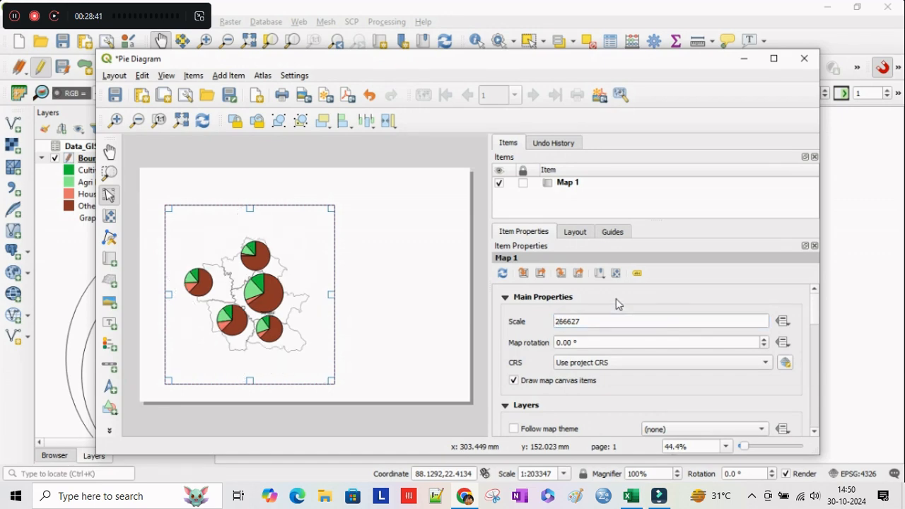
drag(561, 322, 567, 323)
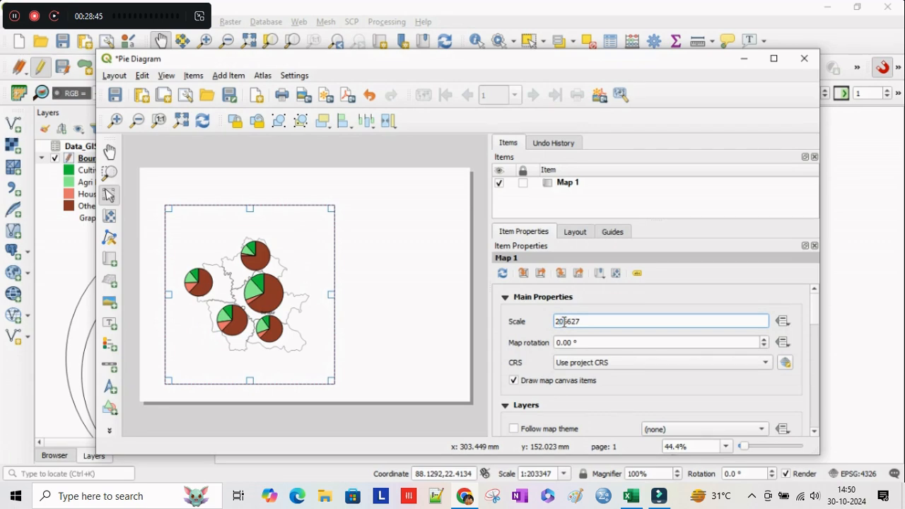
text(06)
key(Return)
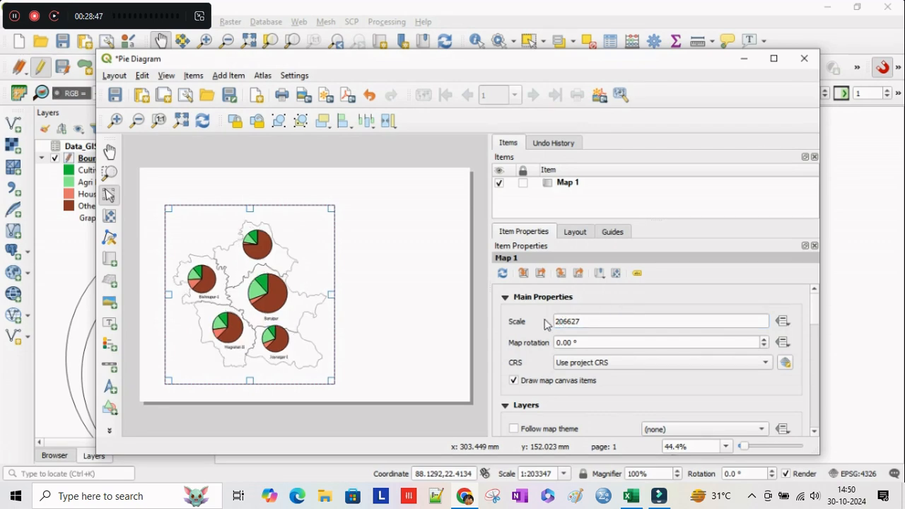
- Try rounded scales of 200000 and 180000 for the layout map
drag(565, 322, 572, 324)
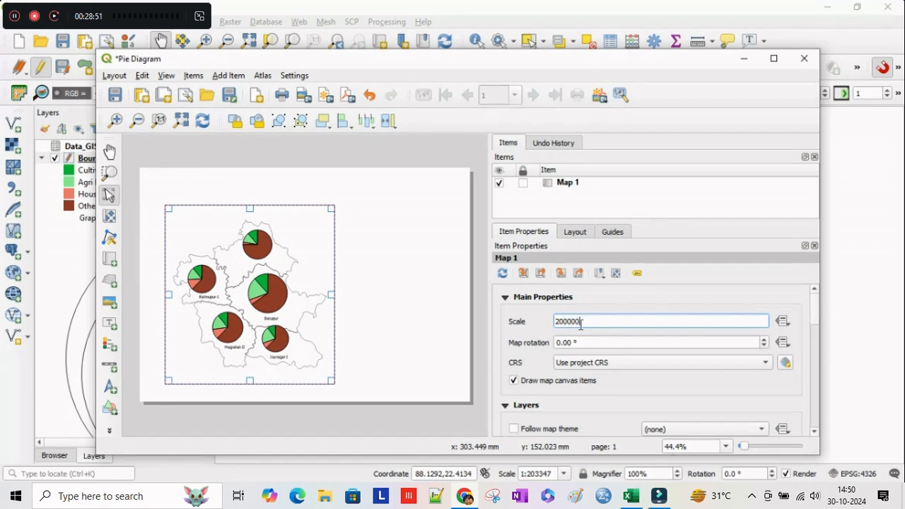
key(Return)
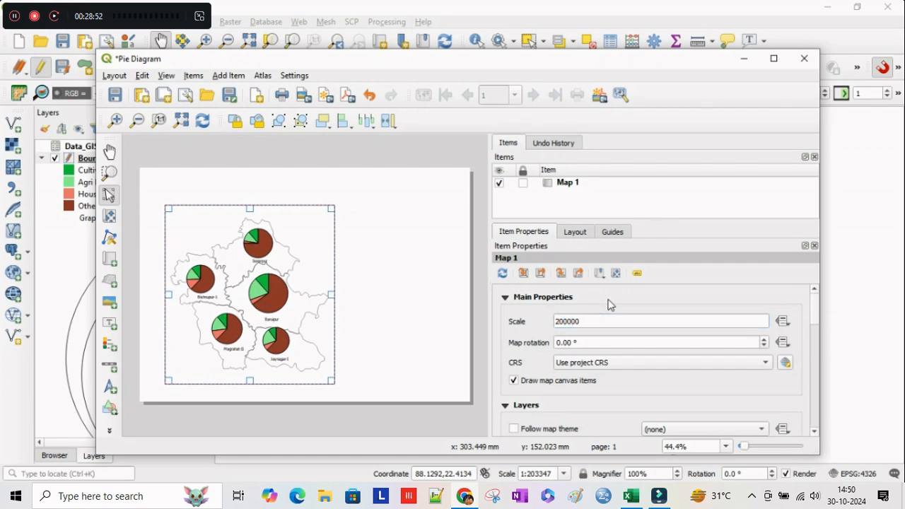
click(560, 322)
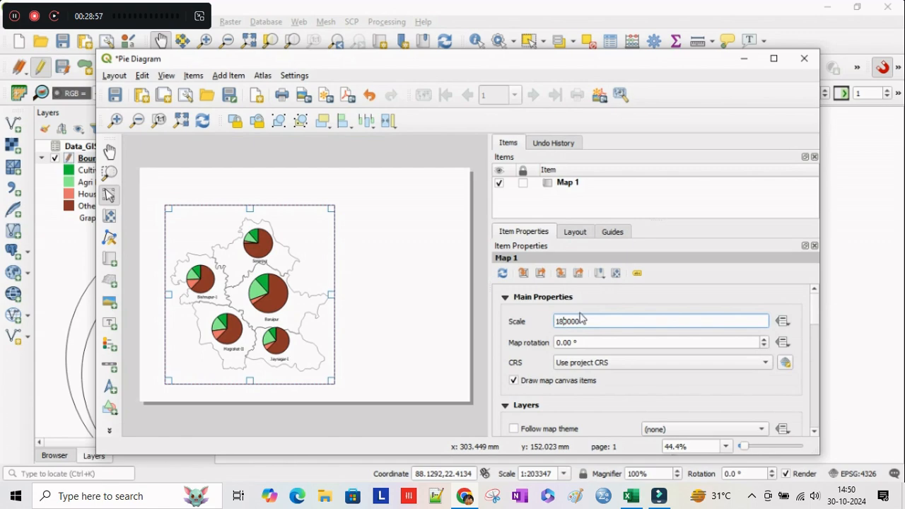
key(Return)
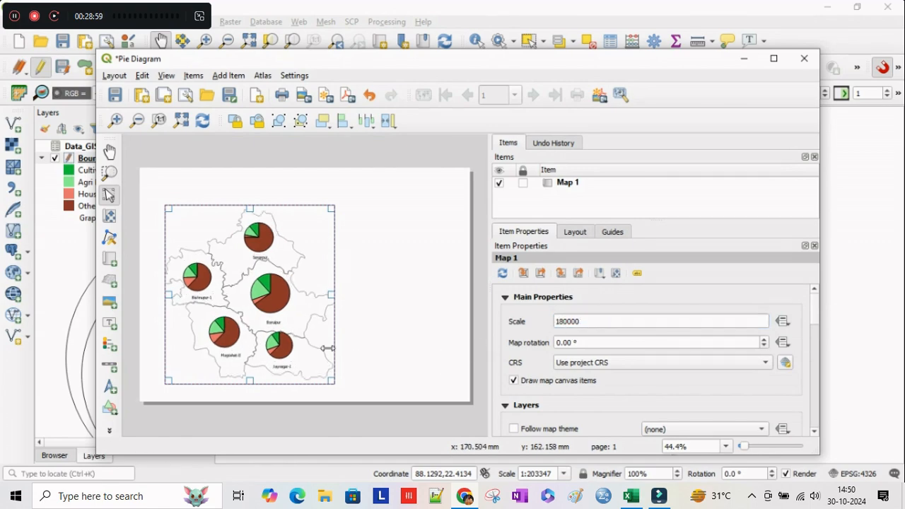
click(390, 312)
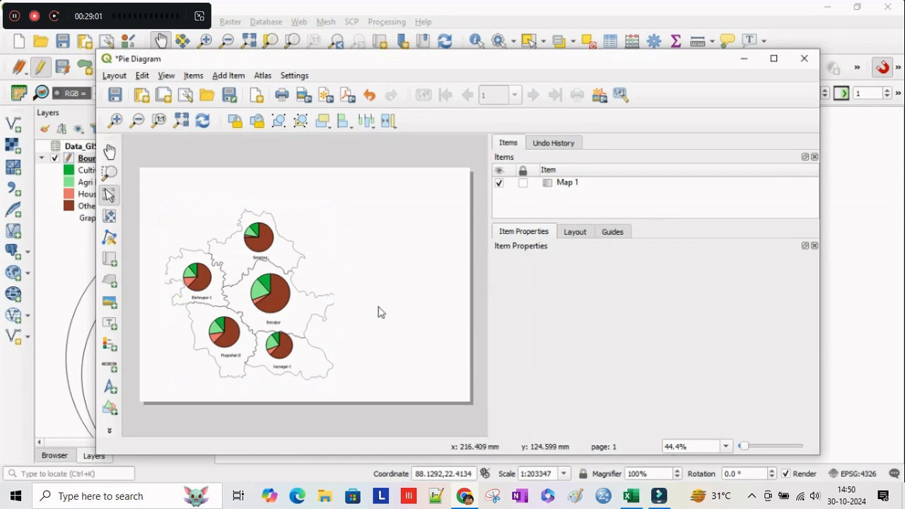
- Set the layout map's scale to 190000 and keep the map selected
click(312, 311)
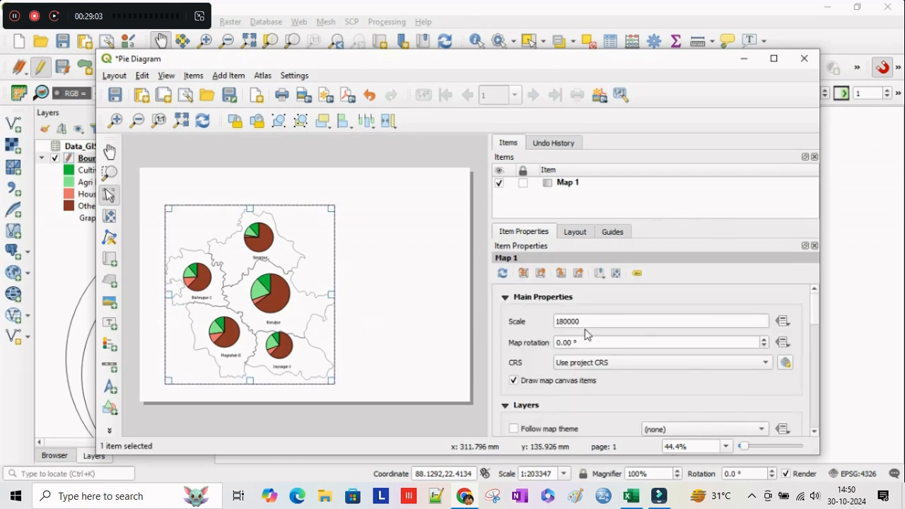
click(561, 321)
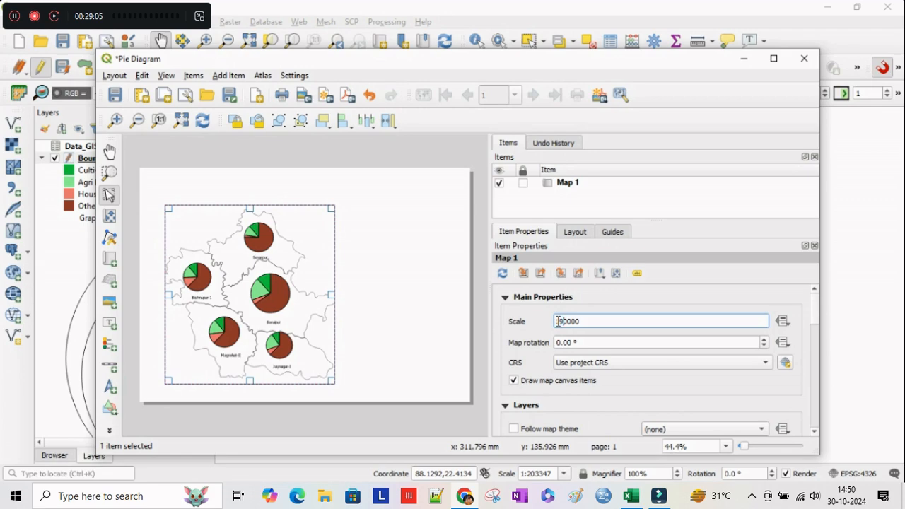
key(Return)
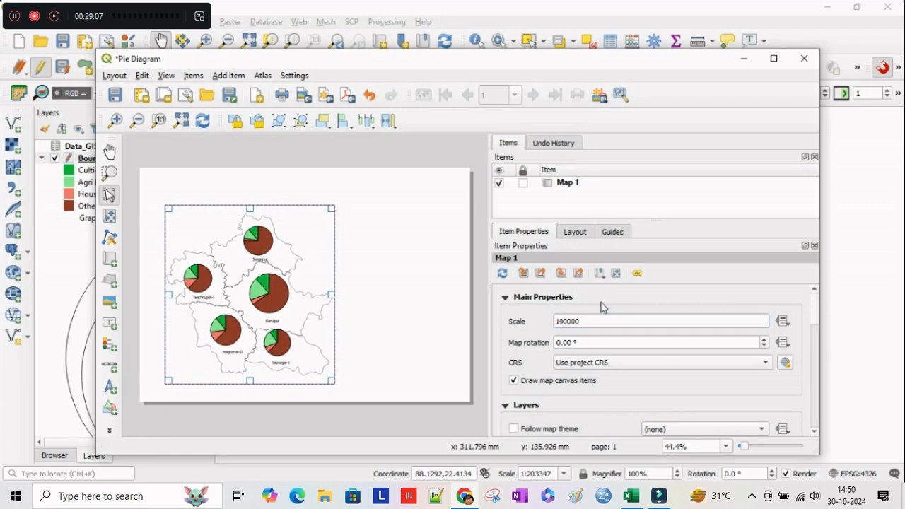
click(408, 338)
click(334, 324)
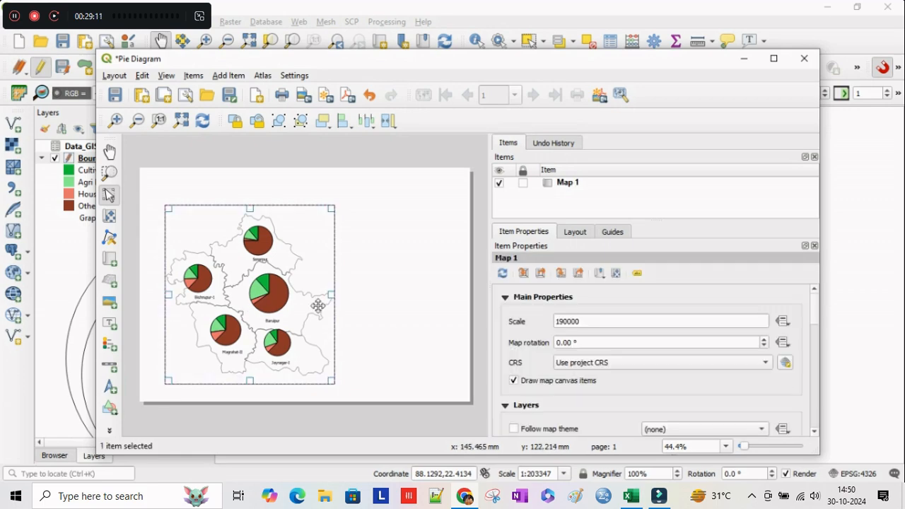
- Turn on the frame around the layout map and add a grid to it
scroll(815, 339, down, 3)
scroll(815, 340, down, 5)
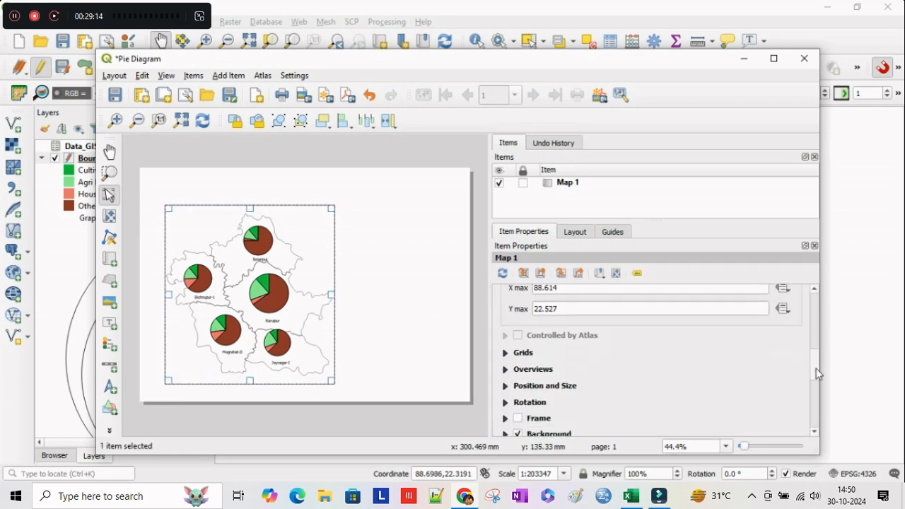
click(516, 419)
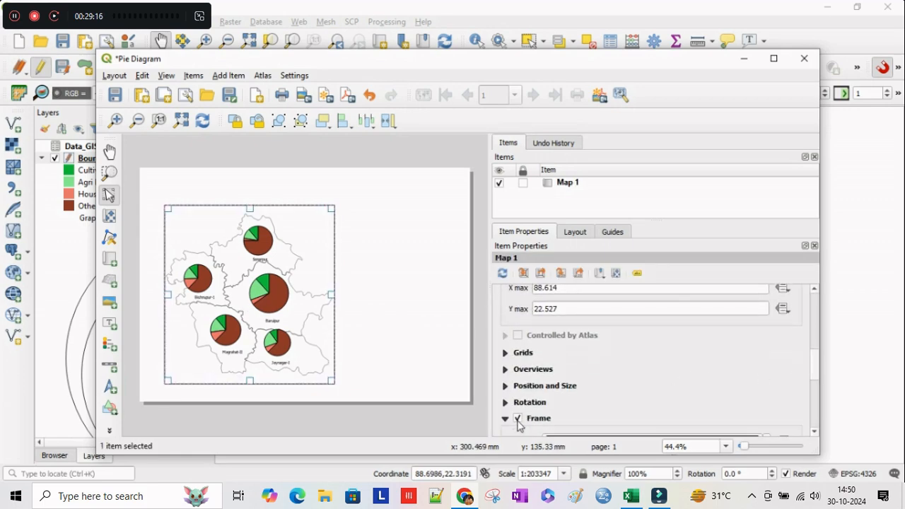
click(524, 353)
click(527, 326)
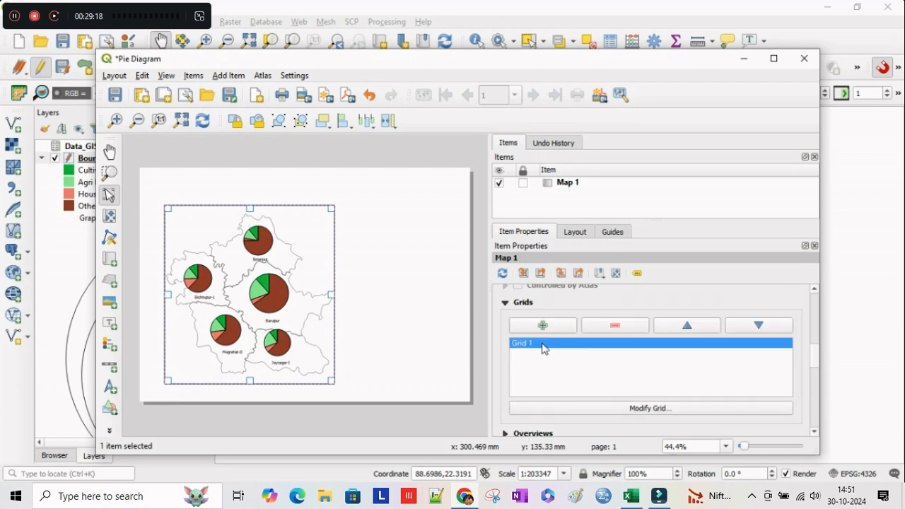
- Set the grid interval in map units to X 0.15 and Y 0.2, trying 0.15 and 0.1 for Y first
click(638, 411)
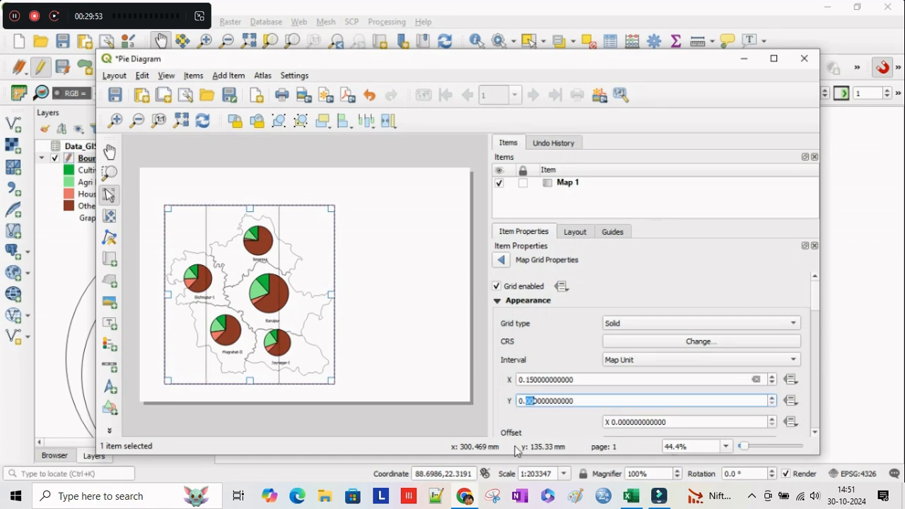
text(0.15)
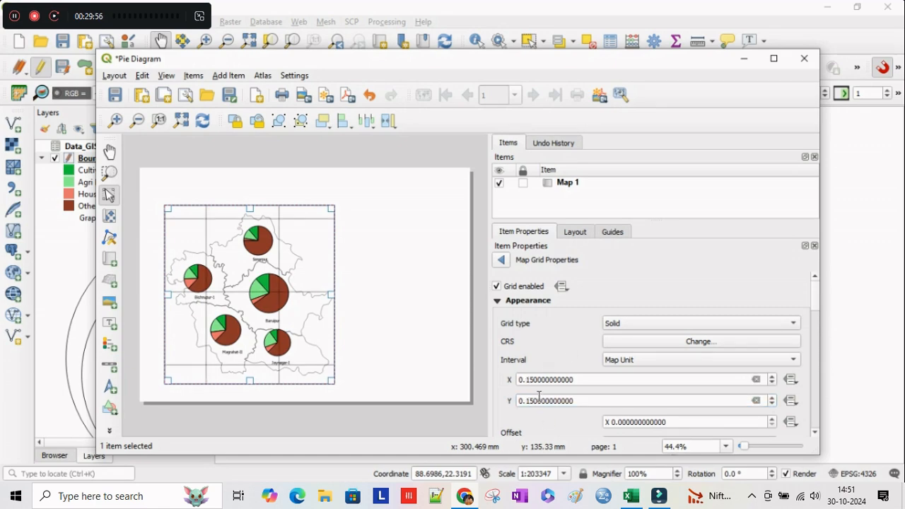
click(535, 401)
key(BackSpace)
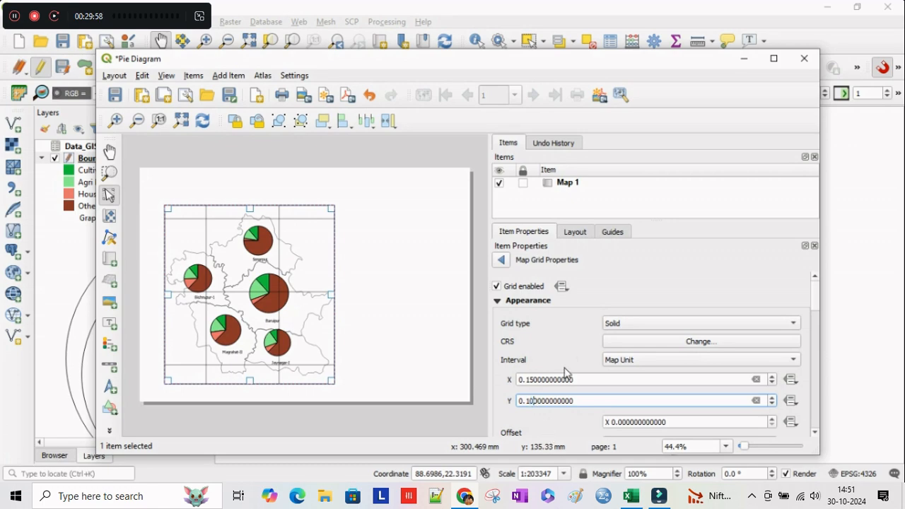
click(581, 353)
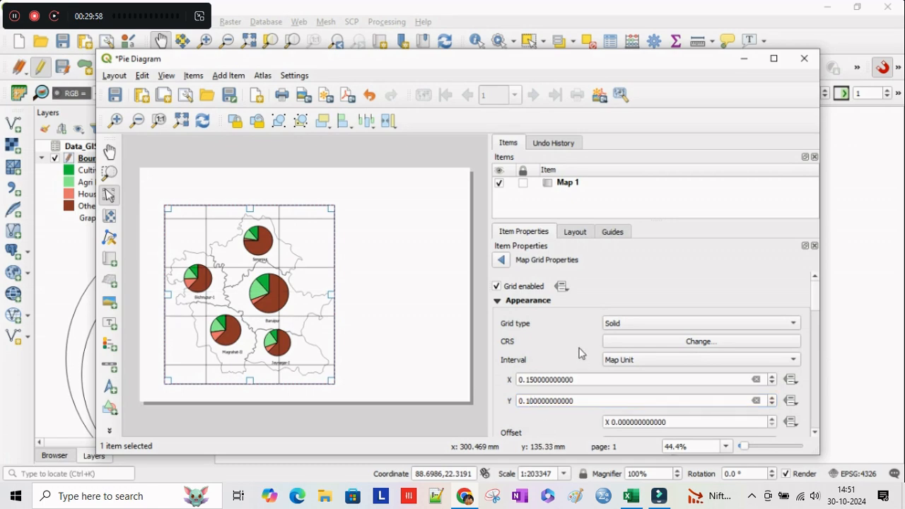
click(534, 401)
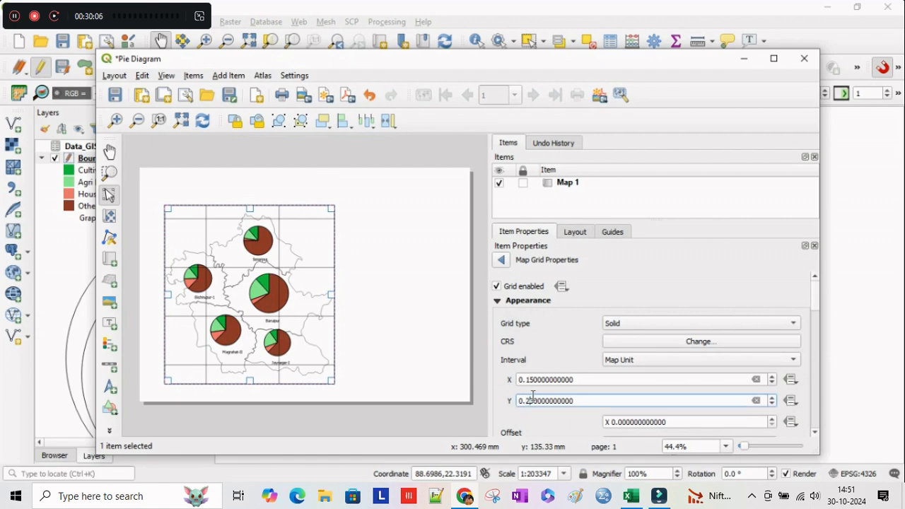
click(556, 362)
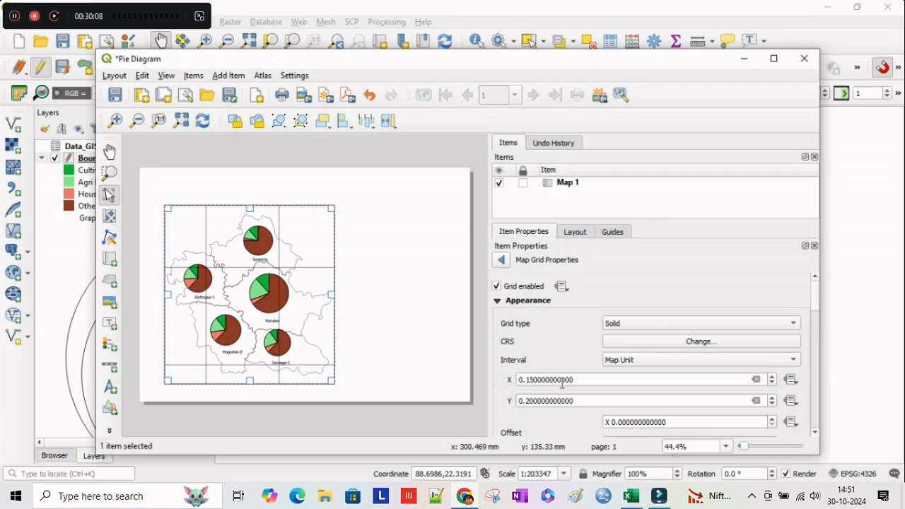
- Make the grid lines faint by lowering the opacity of their line style to about a quarter
click(817, 337)
drag(819, 329, 819, 329)
click(796, 310)
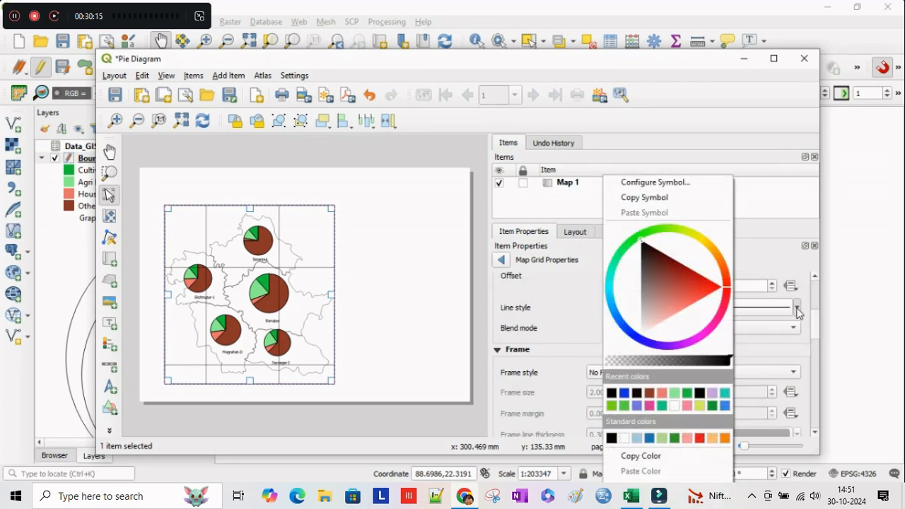
click(616, 361)
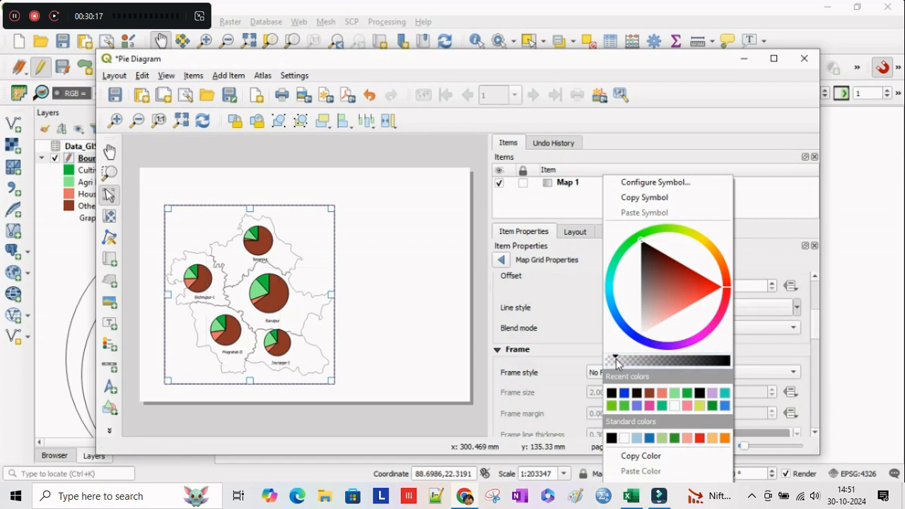
drag(616, 363, 640, 362)
click(801, 343)
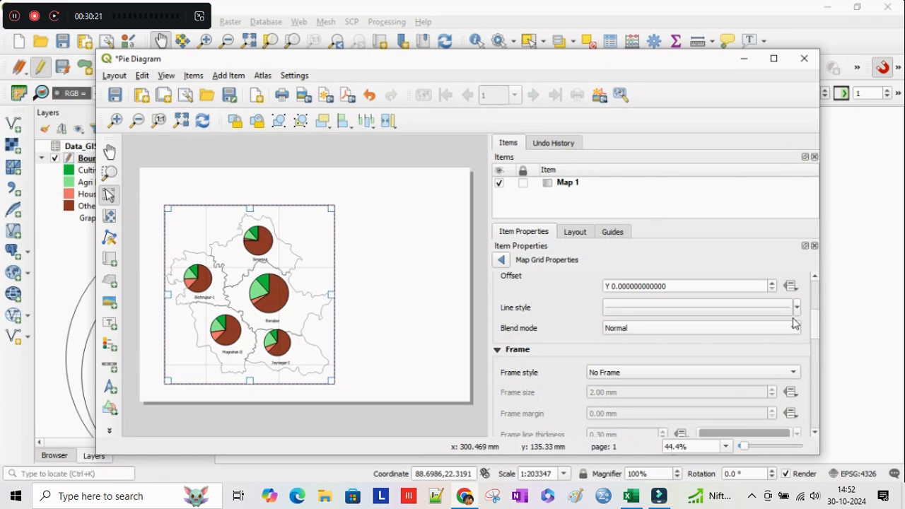
- Draw coordinates on the map grid and orient the left-side coordinates as Vertical ascending
drag(818, 334, 817, 393)
click(509, 292)
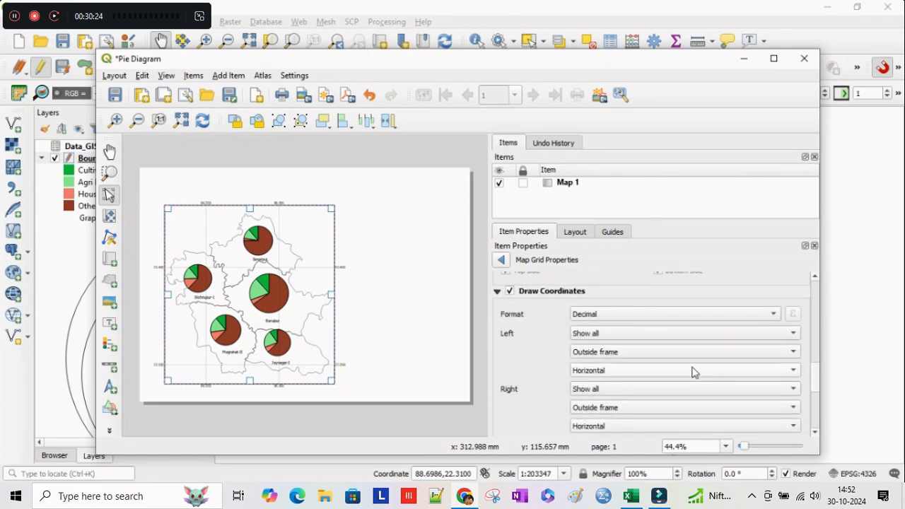
click(603, 369)
click(606, 385)
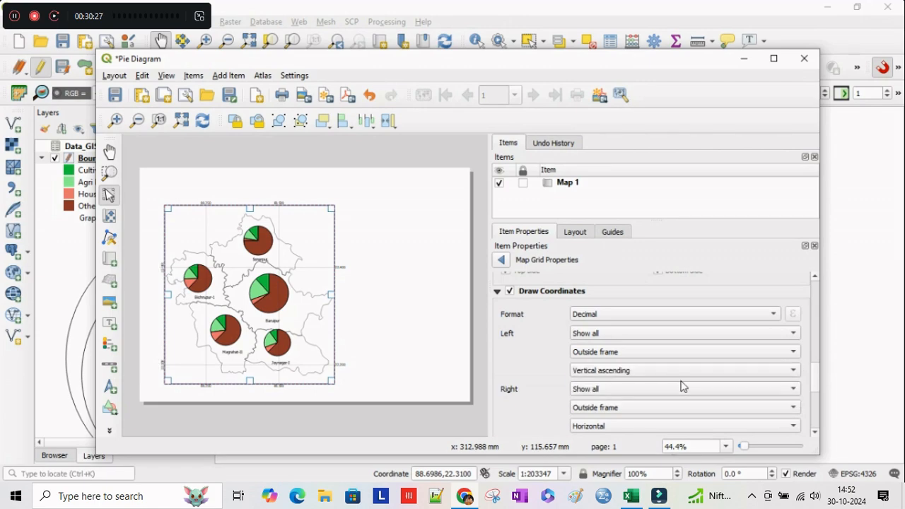
- Orient the right-side grid coordinates as Vertical ascending and enlarge the coordinate font beyond 11.25 pt
click(628, 428)
click(629, 440)
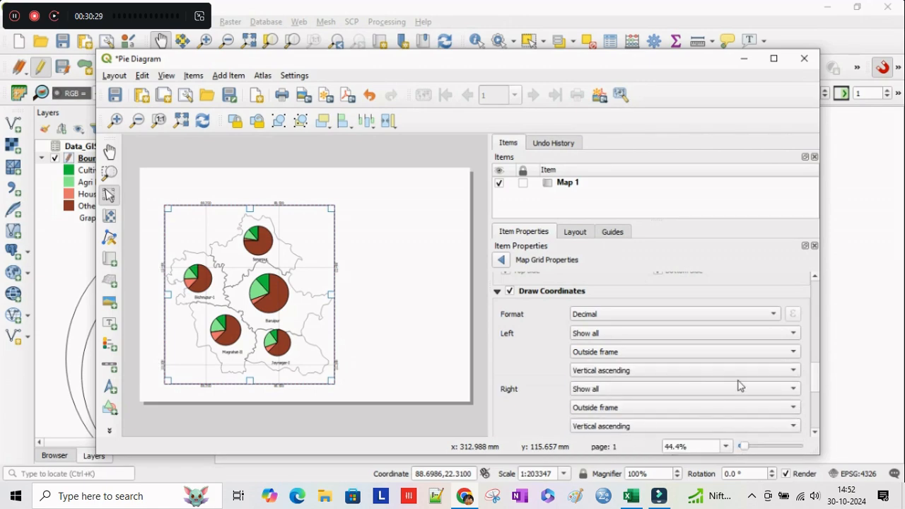
scroll(815, 382, down, 5)
click(797, 360)
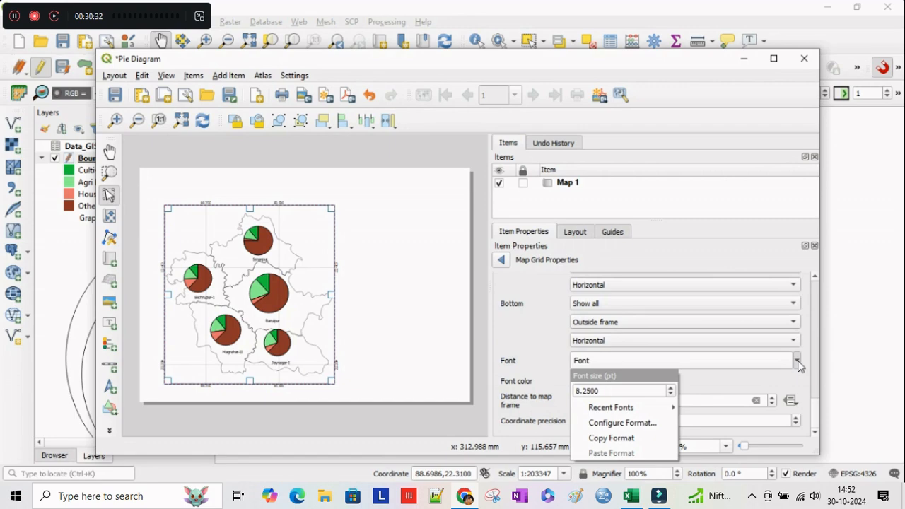
click(669, 389)
click(669, 389)
click(670, 389)
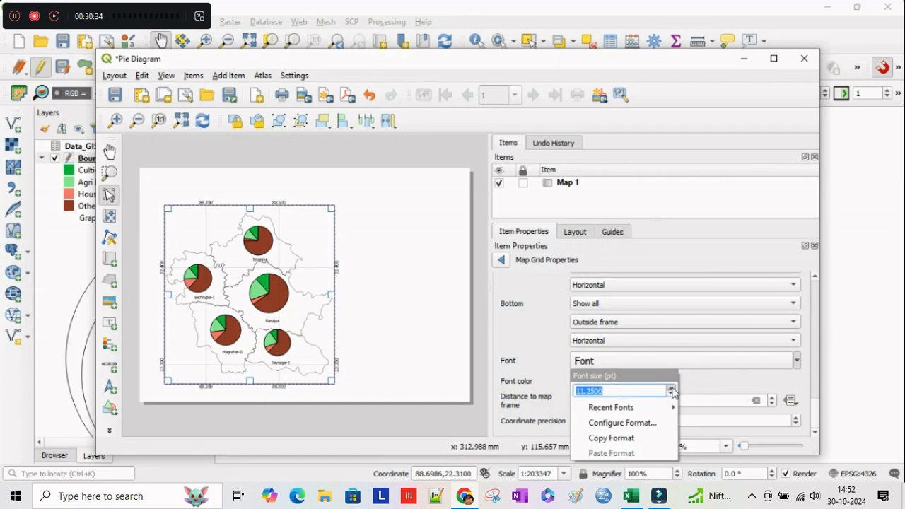
click(672, 388)
click(671, 388)
click(672, 389)
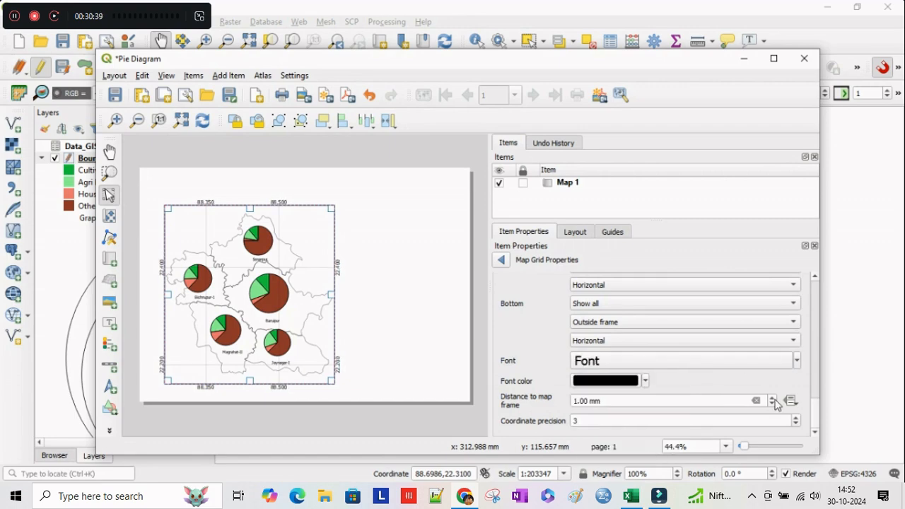
- Set the coordinates' distance to the map frame to 2.00 mm and the coordinate precision to 0
click(773, 399)
click(796, 425)
click(796, 425)
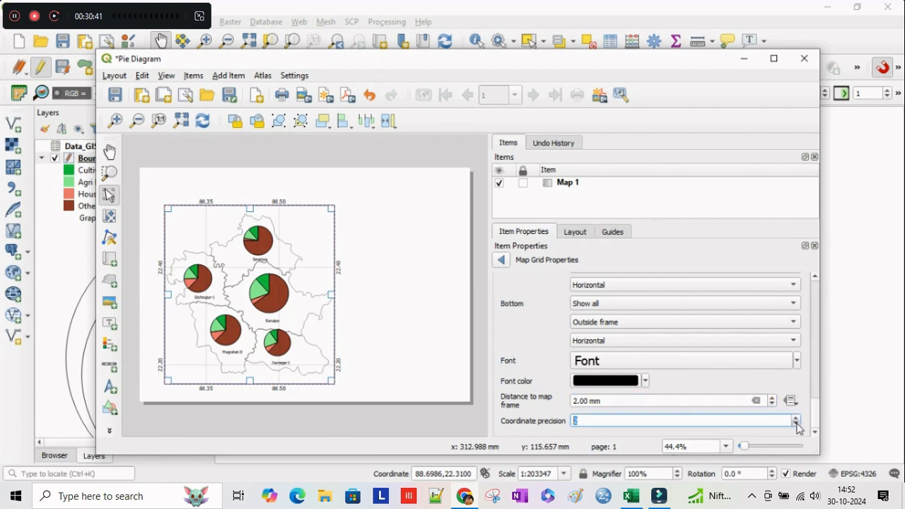
click(796, 424)
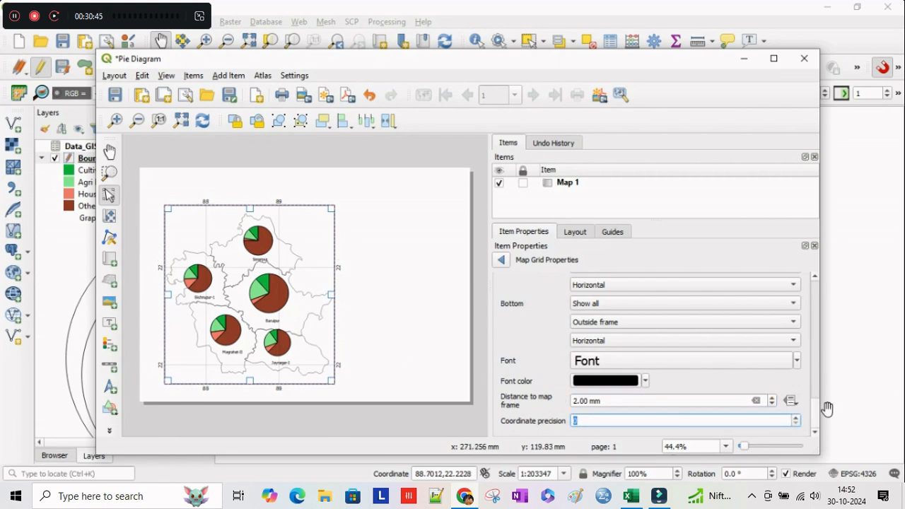
- Set the grid coordinate format to "Degree, minute with suffix" and deselect the map
scroll(816, 396, up, 8)
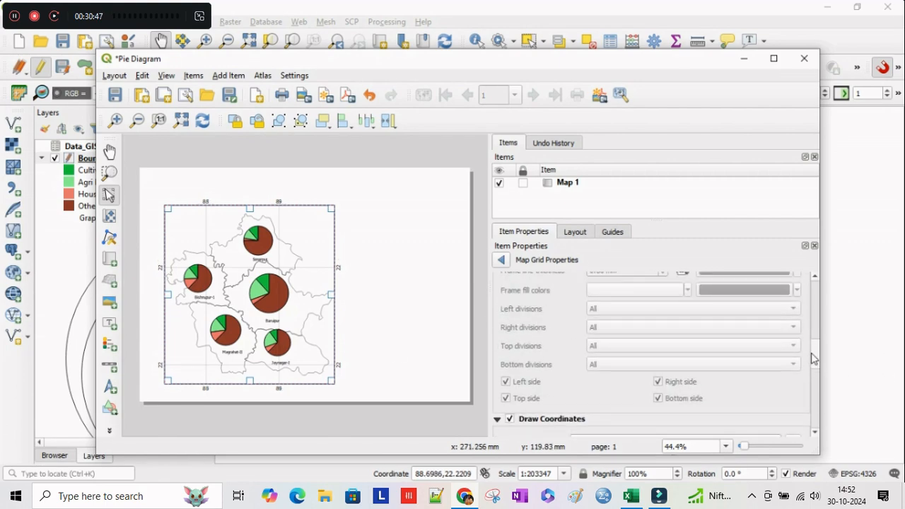
scroll(814, 347, up, 5)
mouse_move(812, 330)
mouse_down()
mouse_move(817, 395)
mouse_move(817, 382)
mouse_up()
click(669, 330)
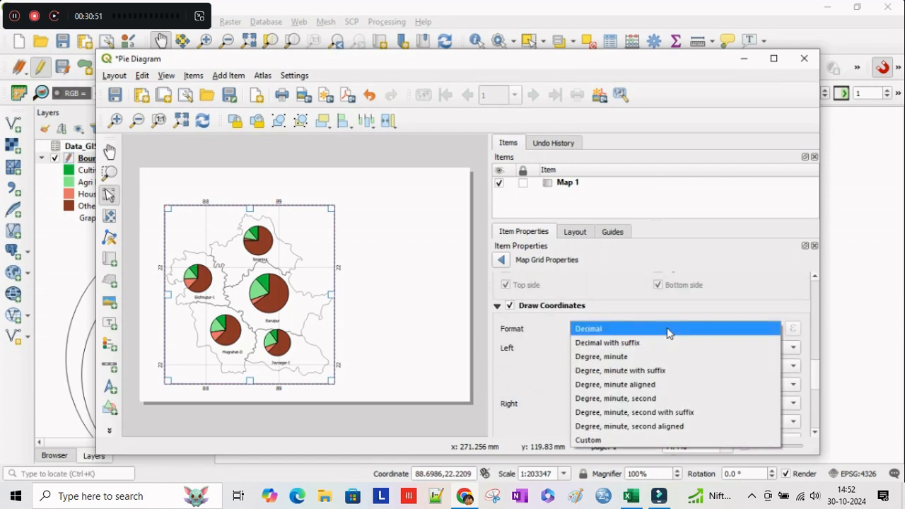
click(672, 370)
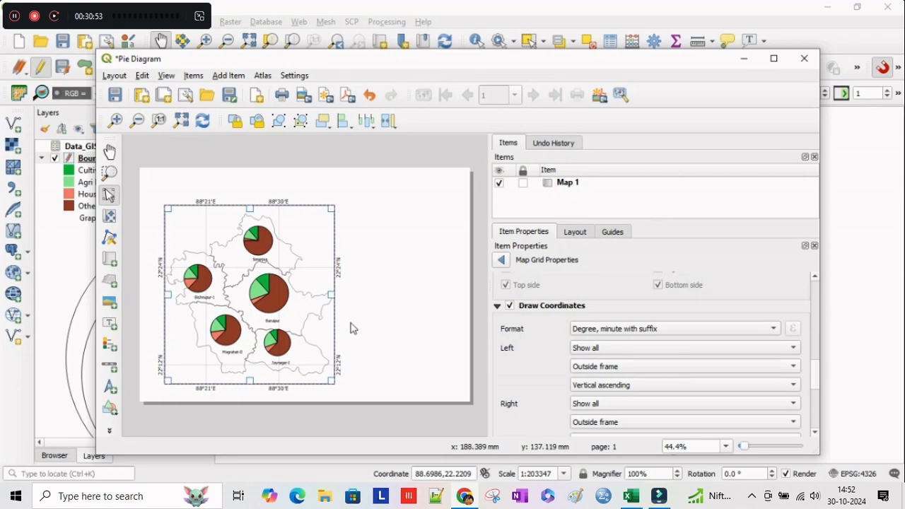
click(397, 340)
- Add a scale bar inside the map's upper-right corner and set its style to Double Box
click(110, 366)
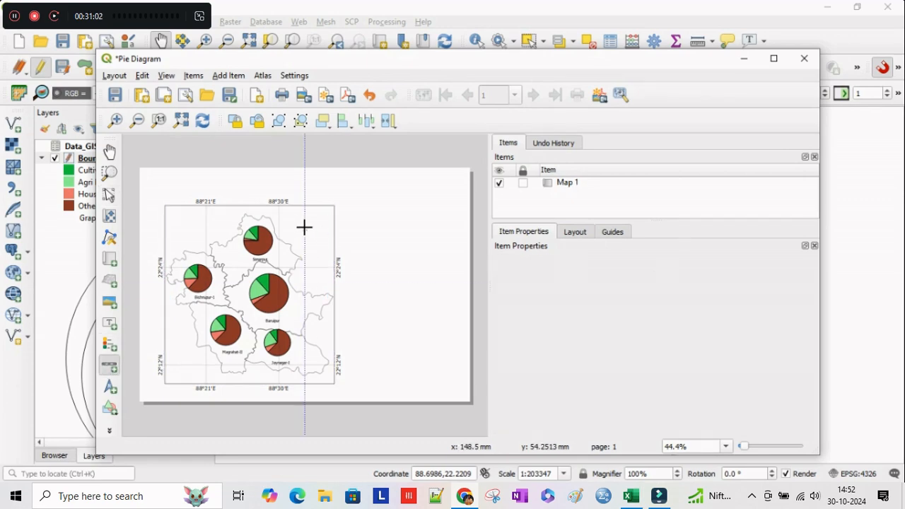
drag(289, 217, 326, 224)
click(634, 321)
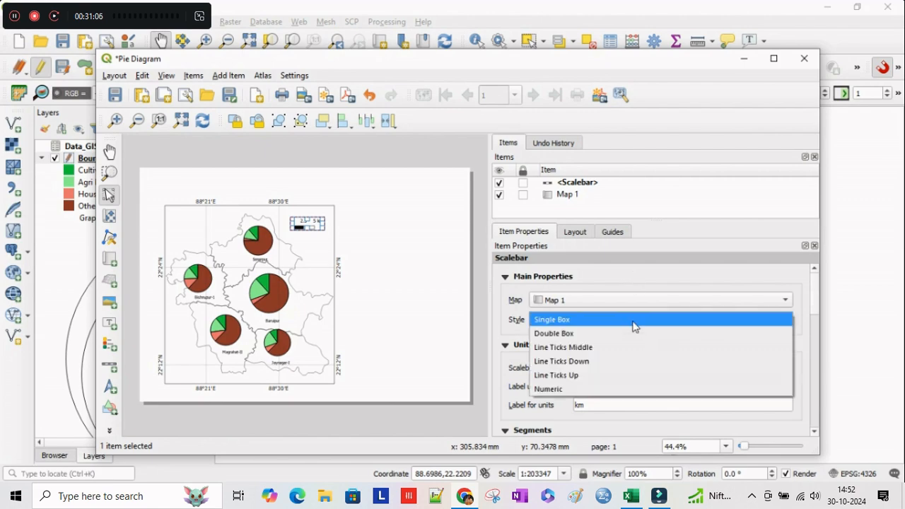
click(629, 334)
- Set the scale bar segments to left 1 and right 1, and turn on its frame
scroll(813, 326, down, 5)
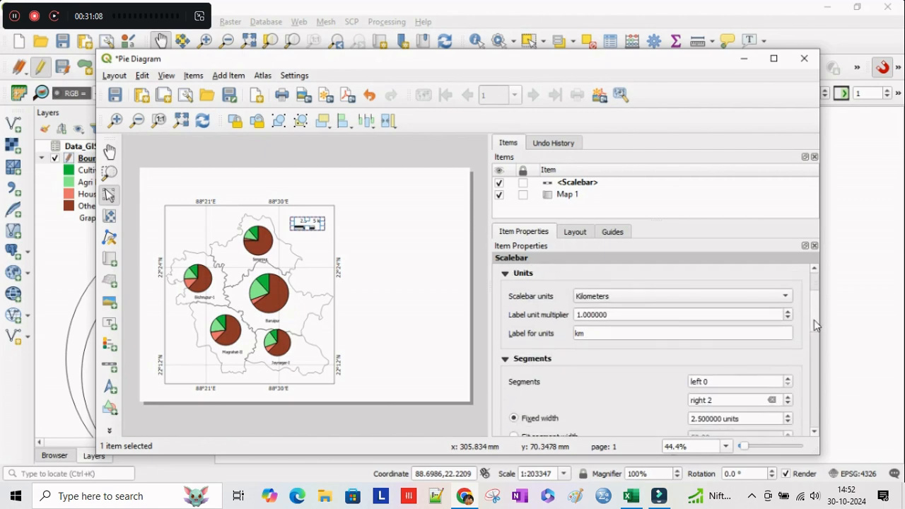
click(788, 329)
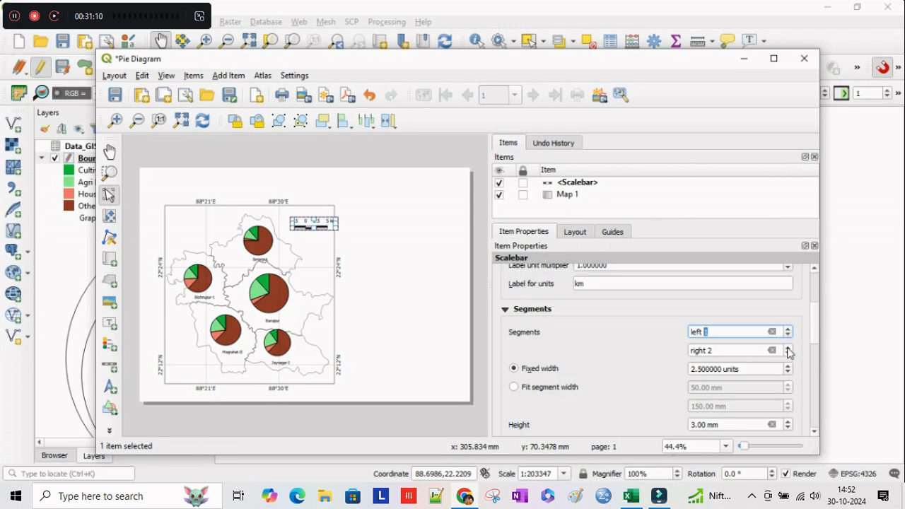
click(788, 354)
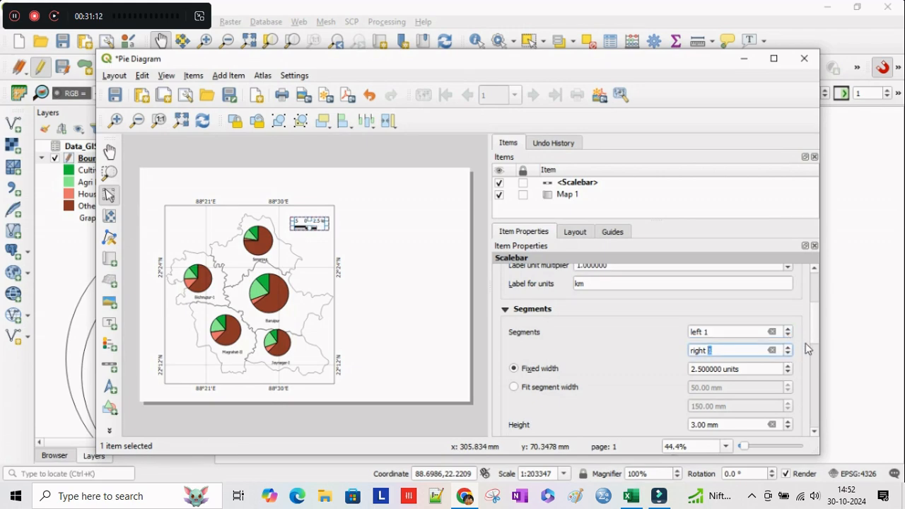
scroll(817, 339, down, 5)
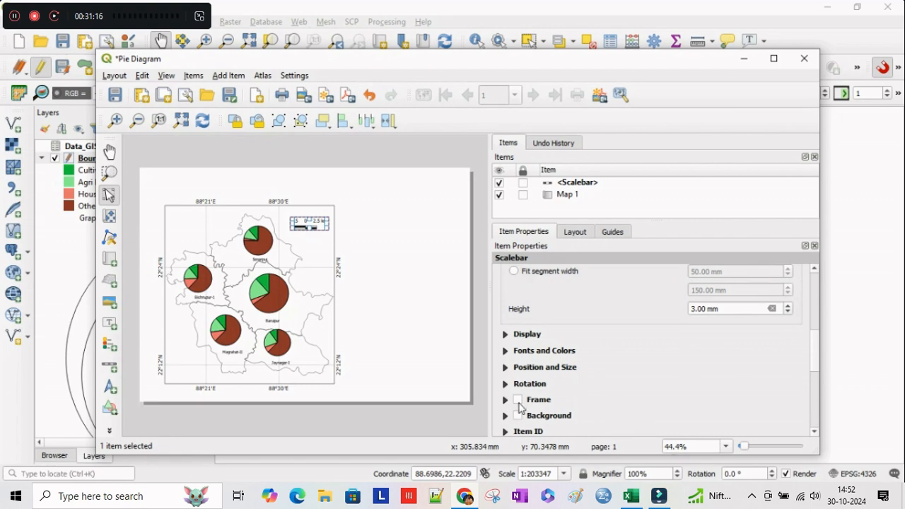
click(518, 399)
click(373, 321)
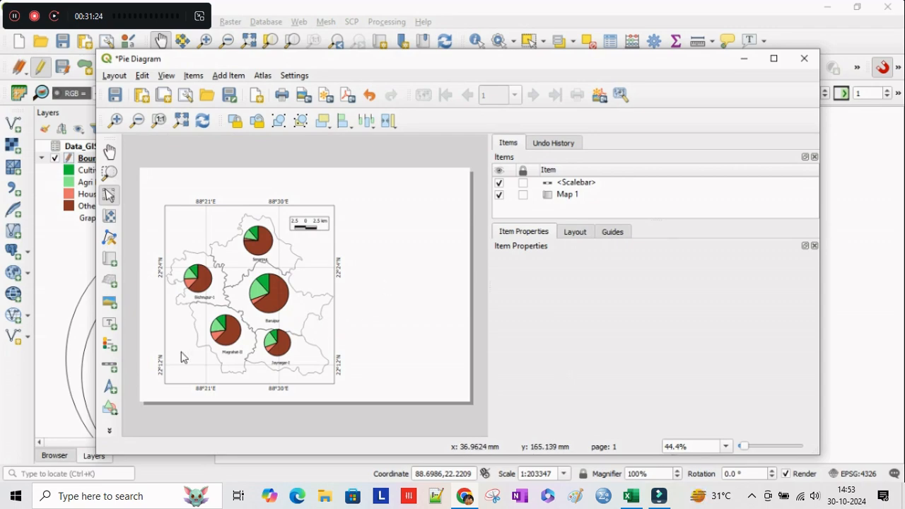
- Add a legend in the empty area beside the map and turn off its Auto update option
click(109, 345)
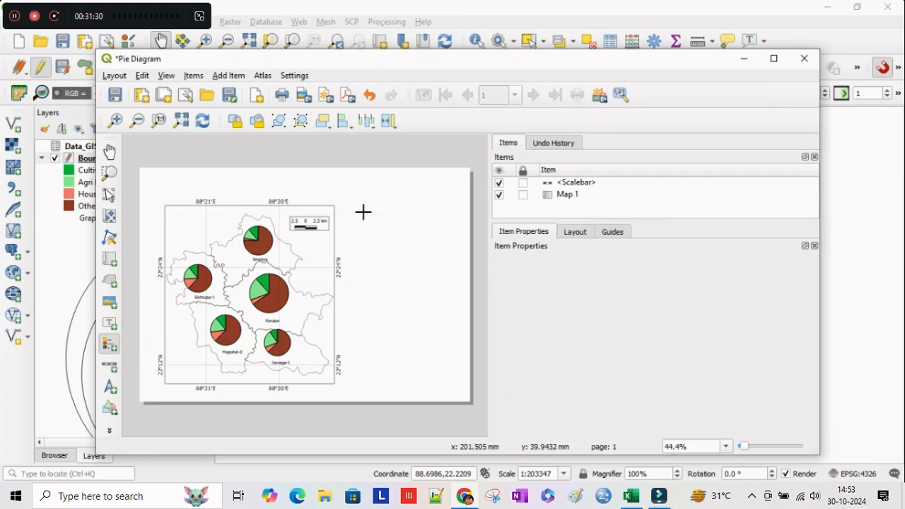
drag(364, 212, 455, 367)
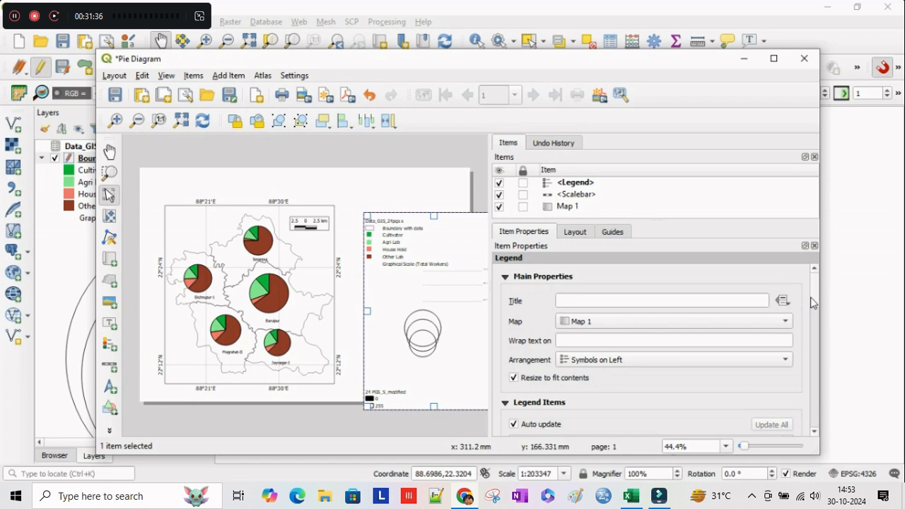
drag(815, 301, 817, 325)
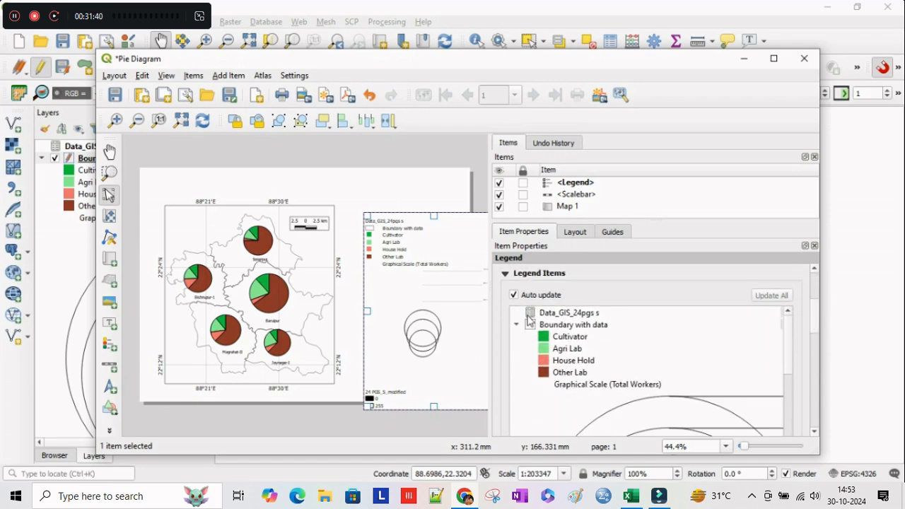
click(513, 297)
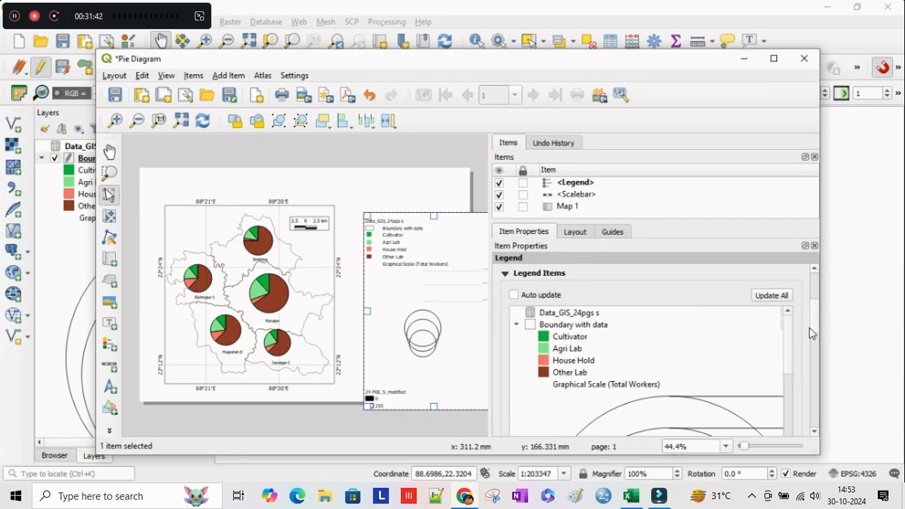
- Remove the 24 PGS_S_modified layer from the legend items
scroll(813, 330, down, 2)
scroll(815, 333, up, 1)
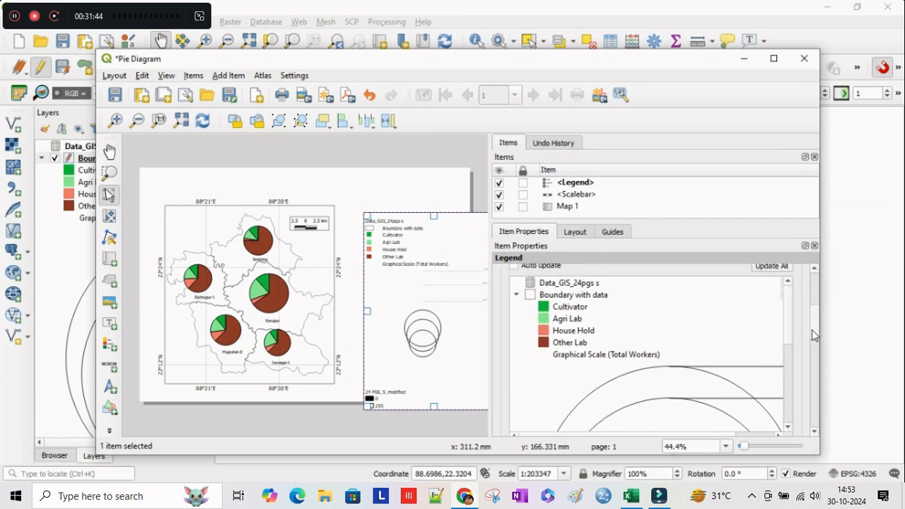
click(582, 298)
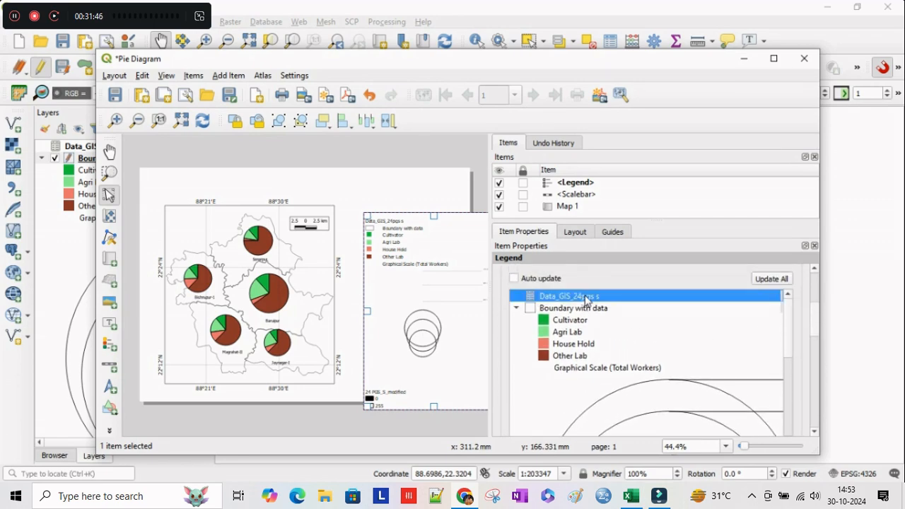
scroll(812, 331, down, 3)
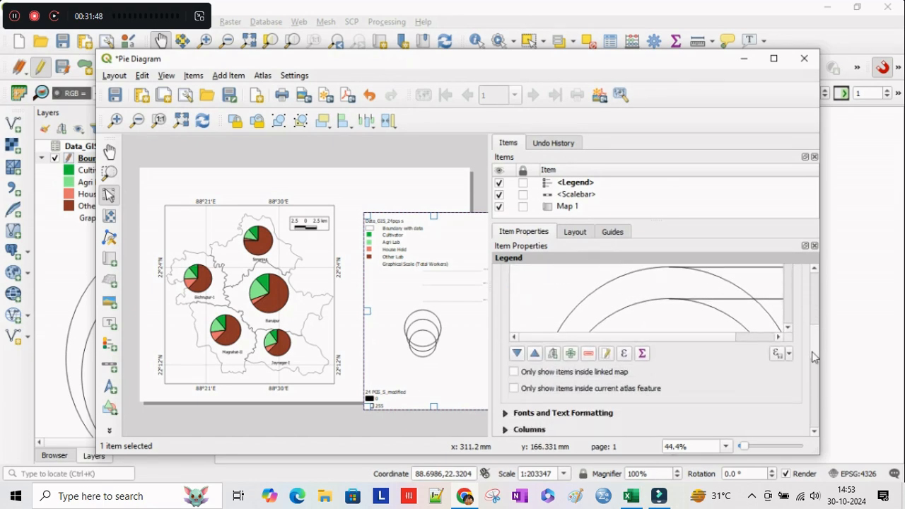
scroll(814, 336, up, 2)
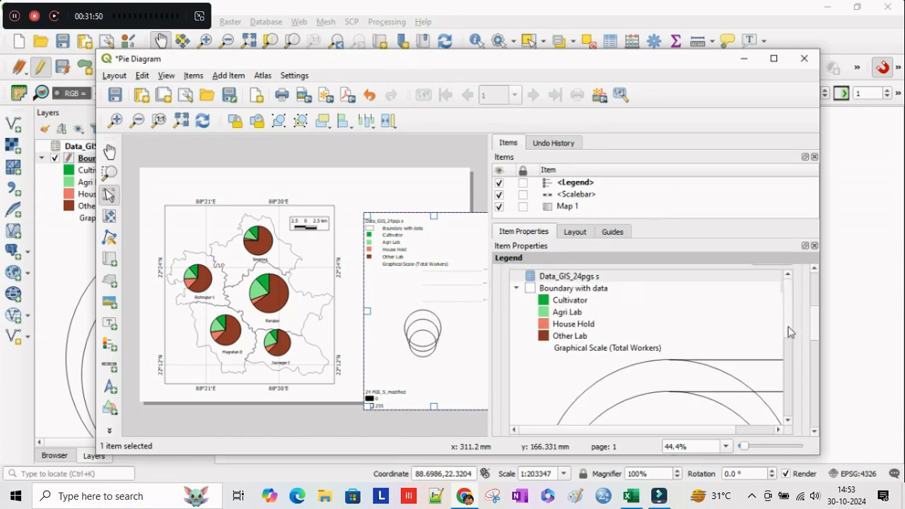
scroll(790, 332, down, 4)
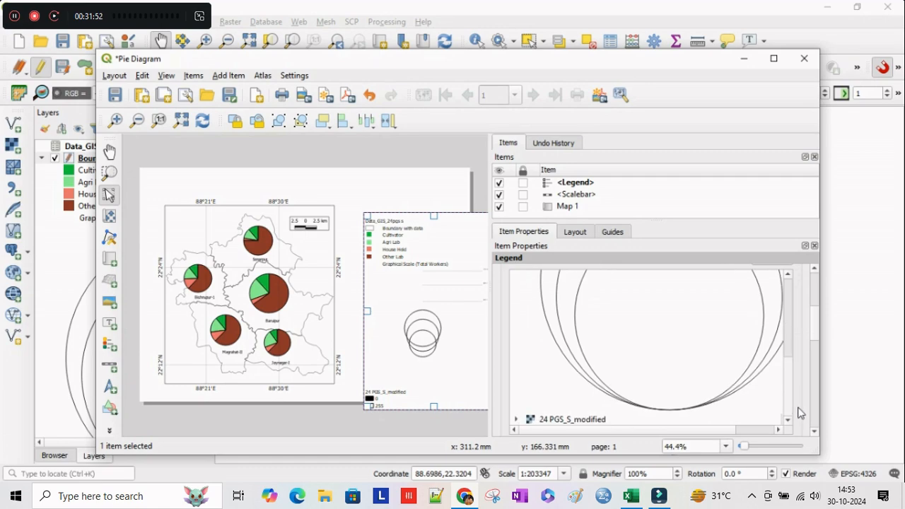
click(575, 422)
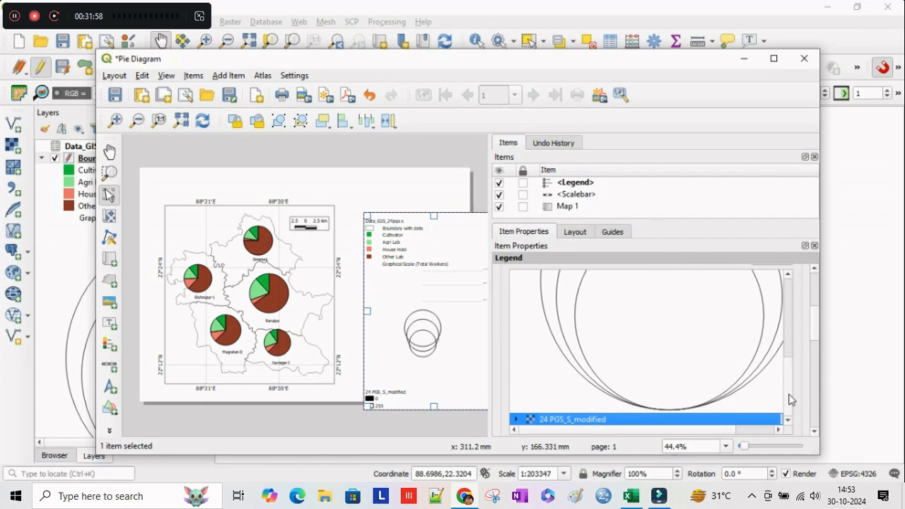
scroll(813, 331, down, 3)
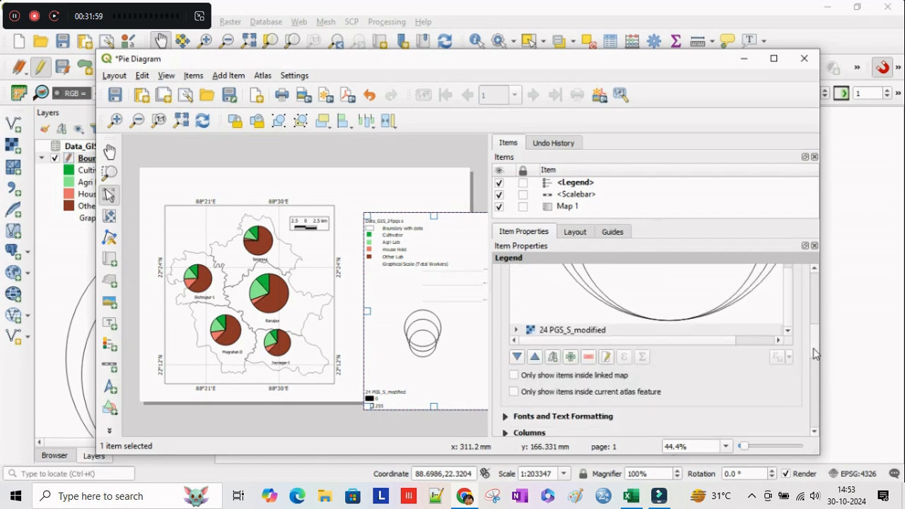
click(550, 332)
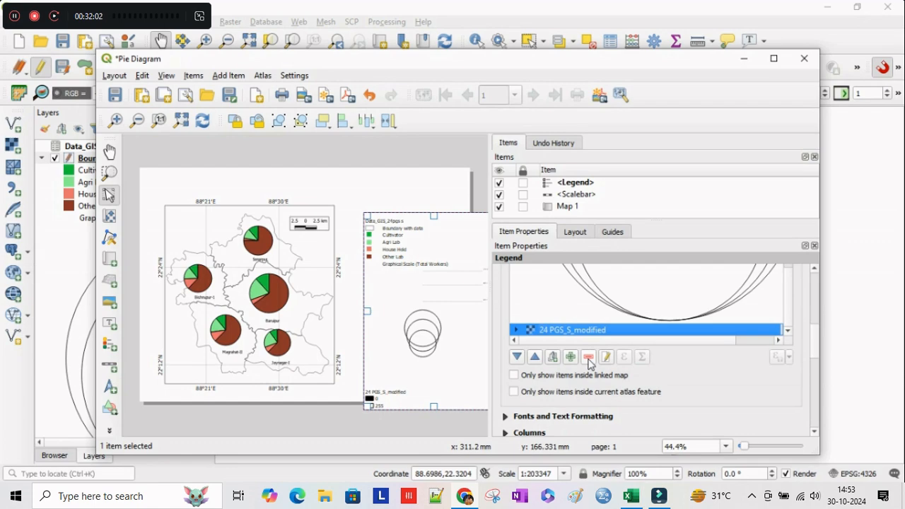
click(589, 358)
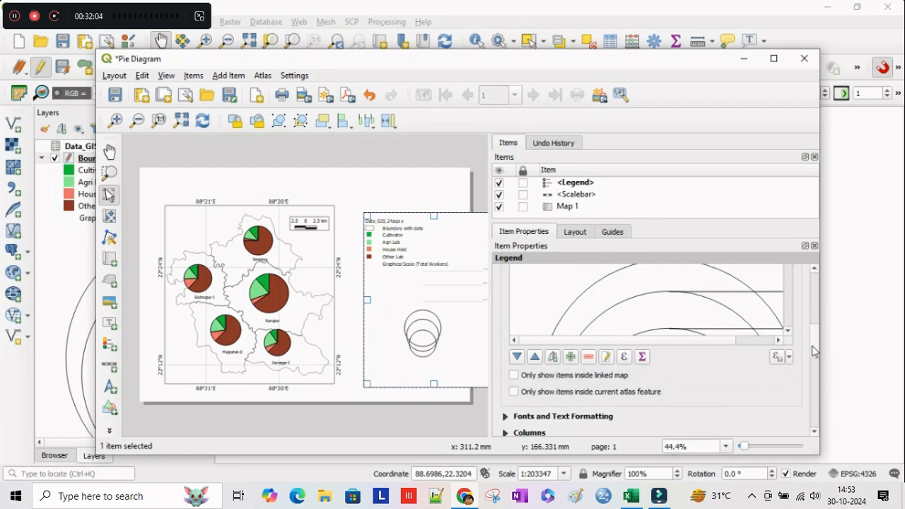
- Remove the Data_GIS_24pgs s entry from the legend and move the legend slightly closer to the map
drag(814, 347, 812, 308)
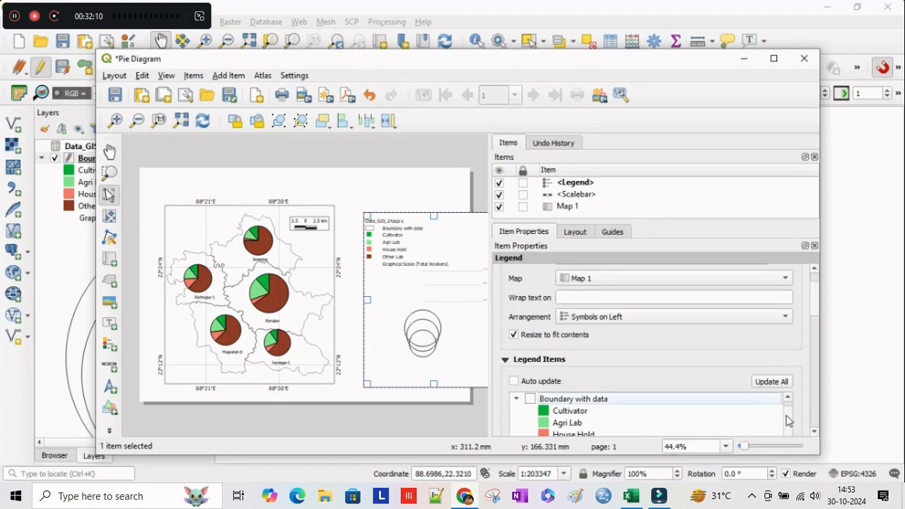
scroll(790, 421, up, 1)
click(565, 400)
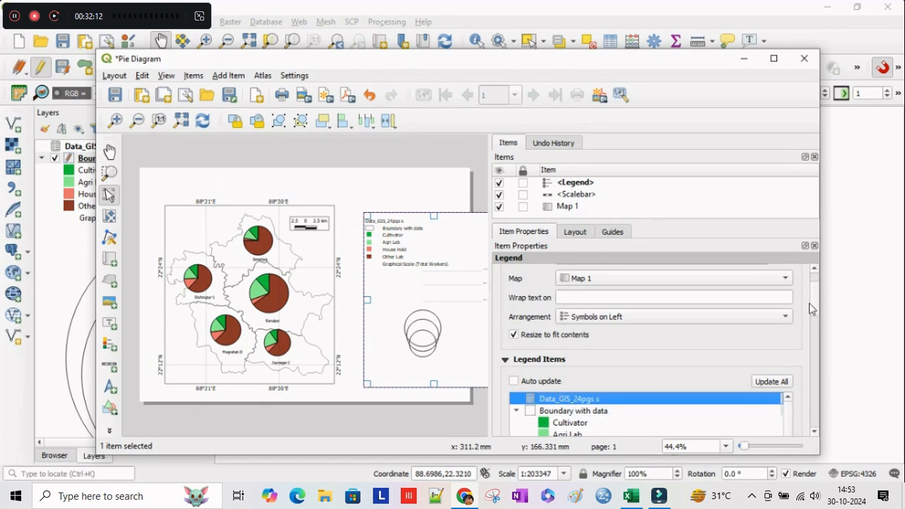
drag(812, 309, 819, 351)
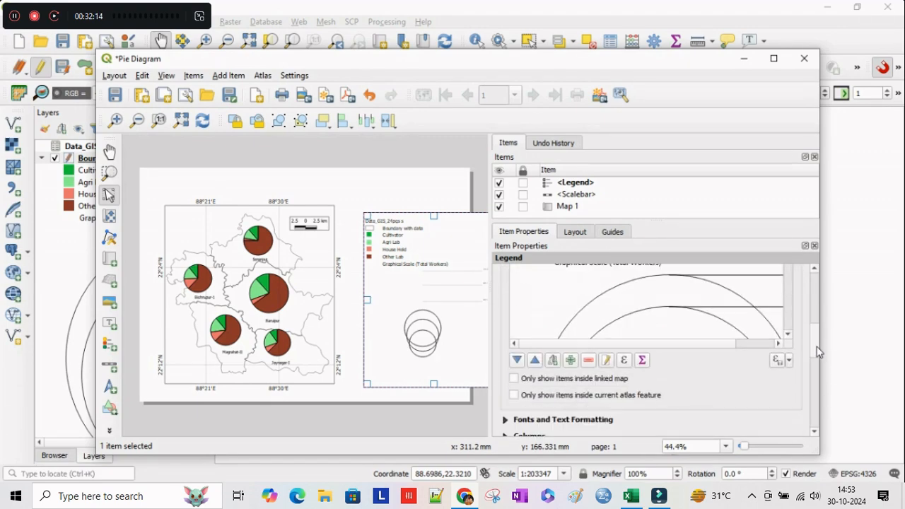
click(587, 361)
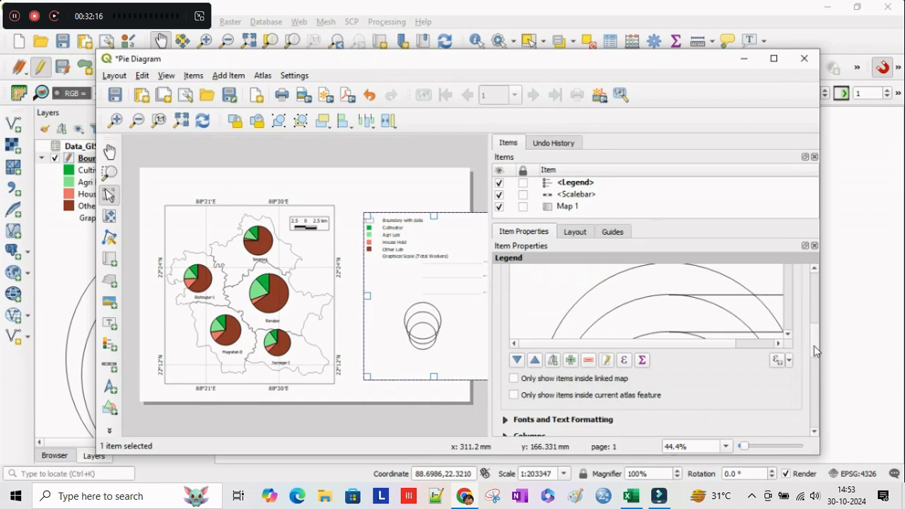
drag(817, 352, 816, 329)
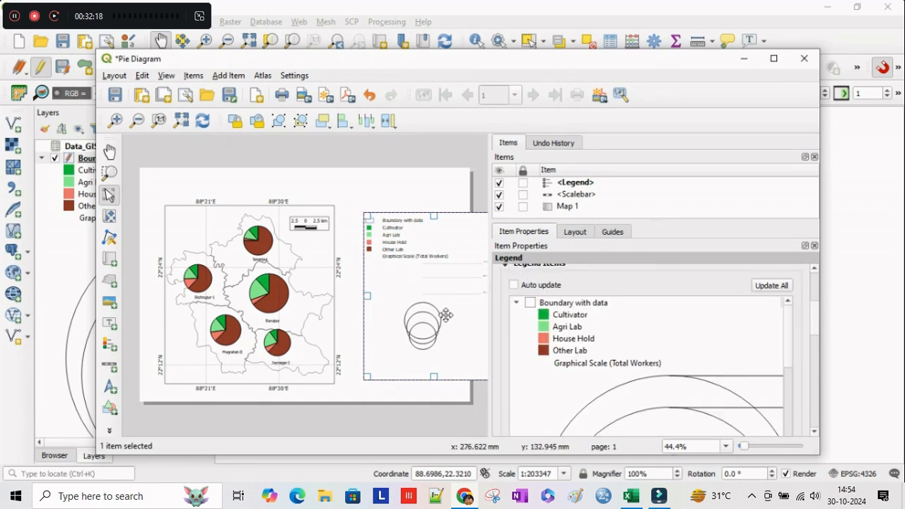
drag(445, 293, 433, 294)
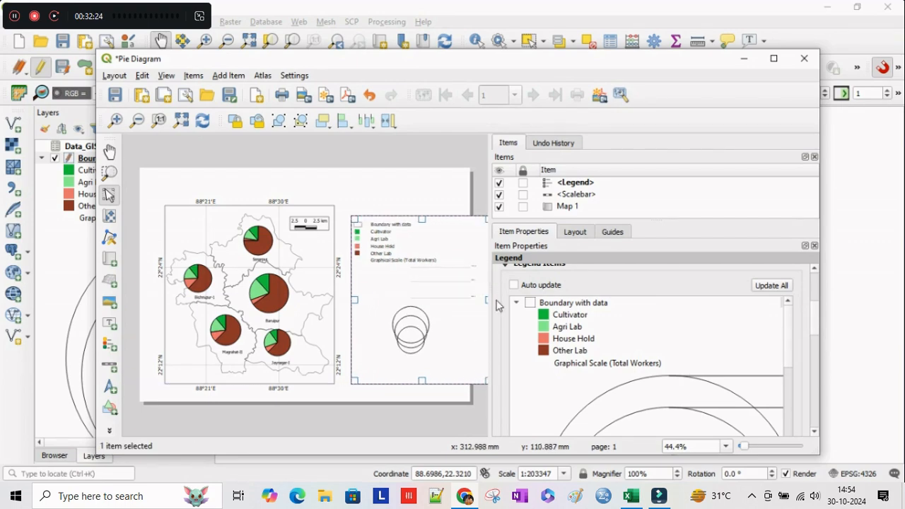
- Widen the layout canvas area and rename the legend's Boundary with data entry to Block Boundary
drag(489, 299, 520, 297)
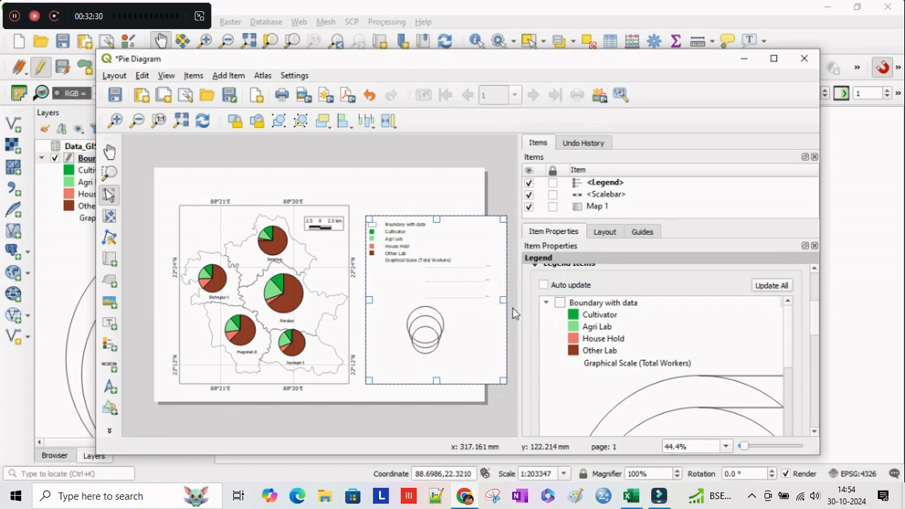
double_click(580, 304)
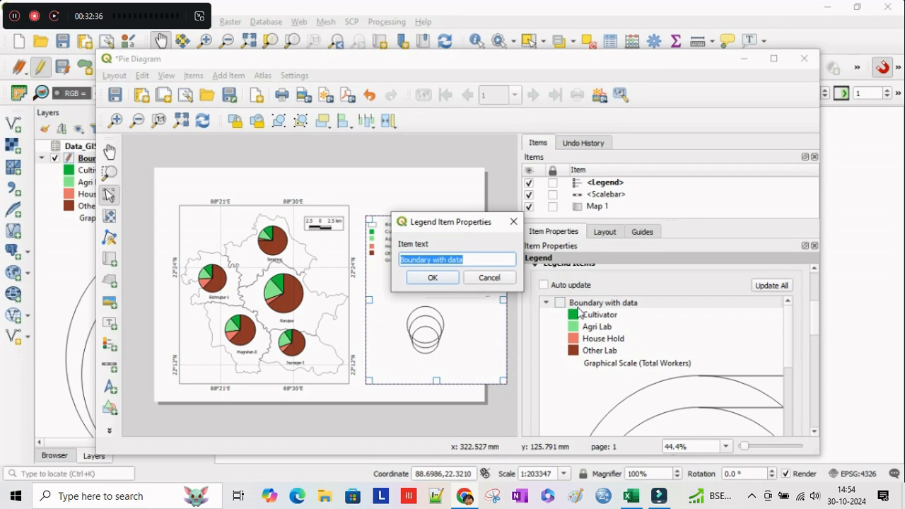
text(Block)
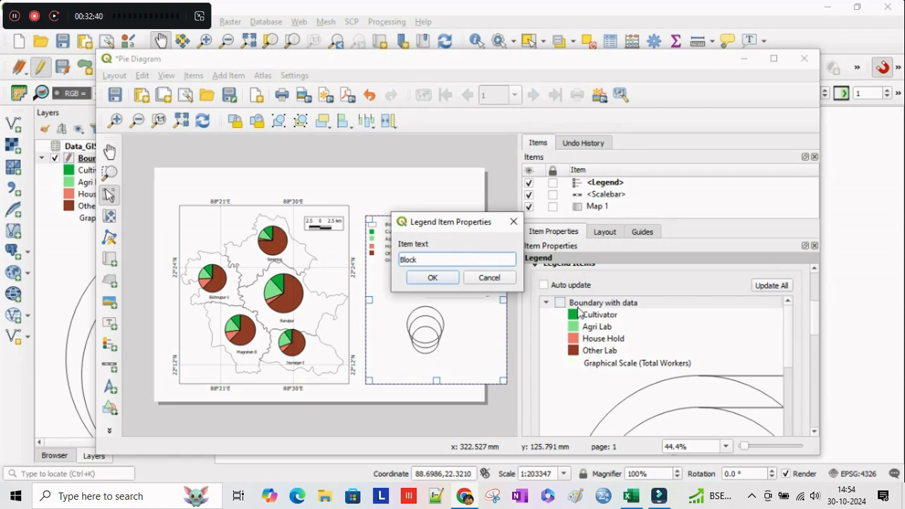
text( Boundary)
click(424, 278)
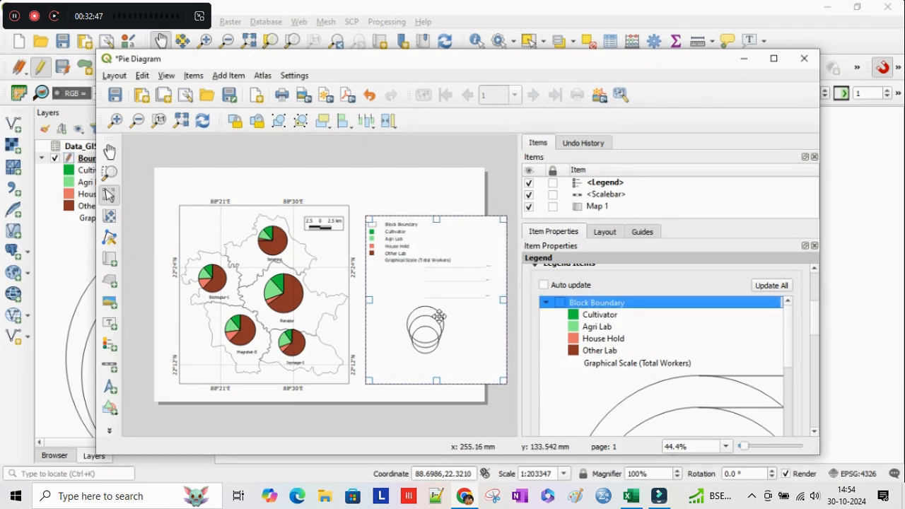
double_click(597, 315)
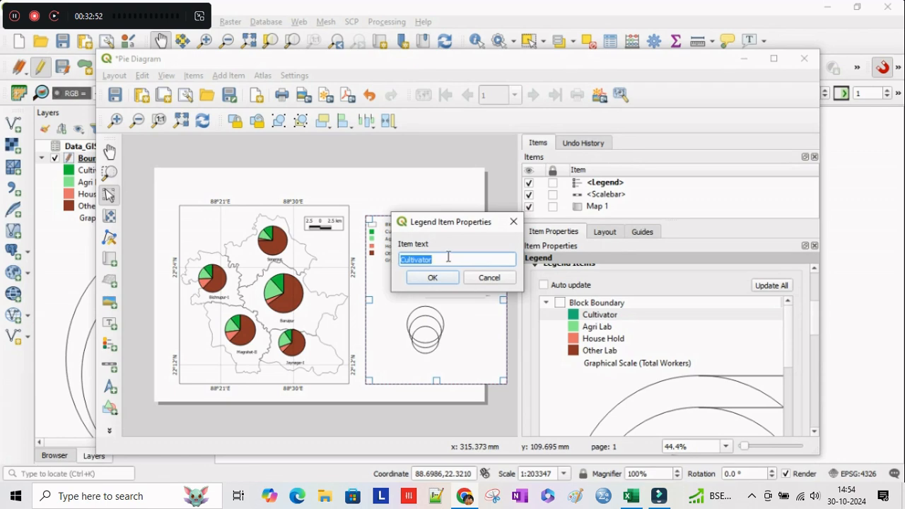
click(440, 259)
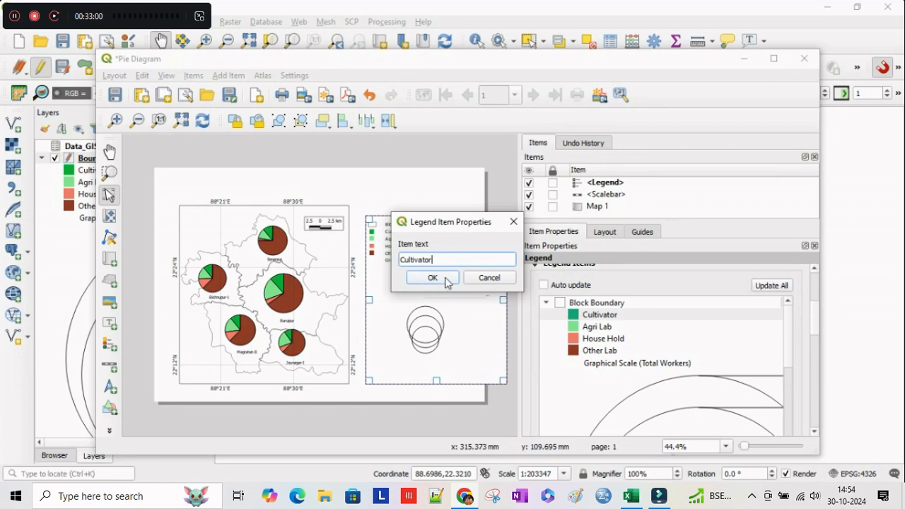
click(447, 279)
double_click(574, 319)
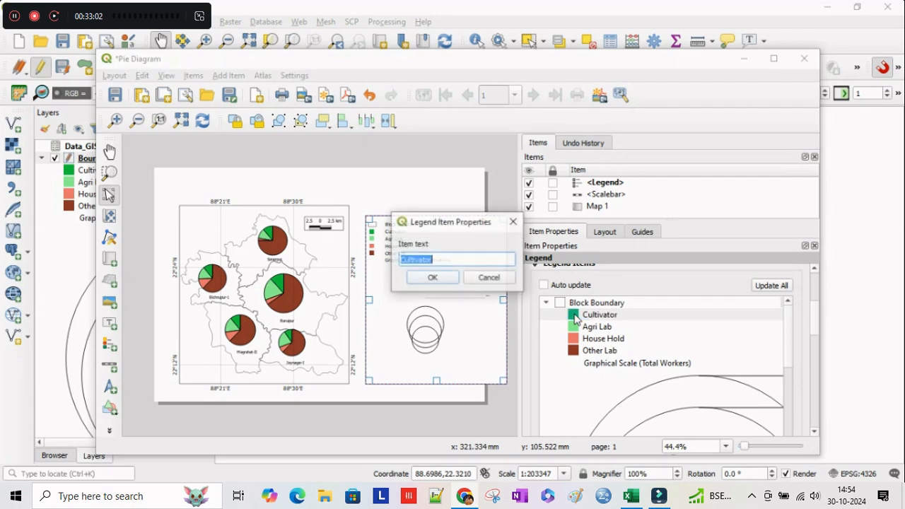
click(450, 279)
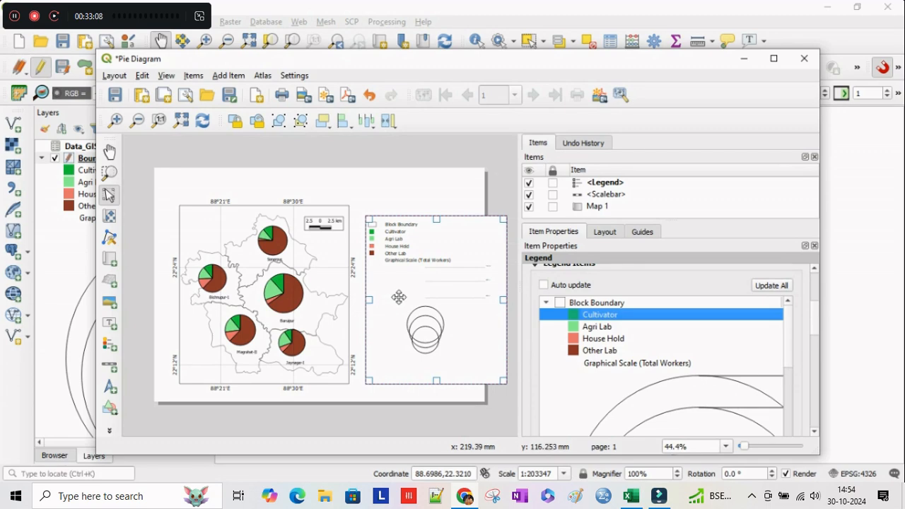
click(435, 340)
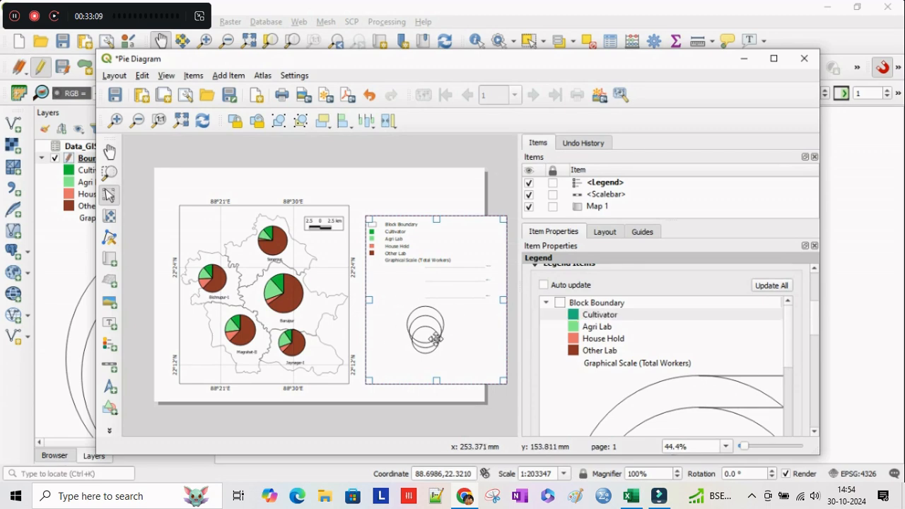
double_click(738, 385)
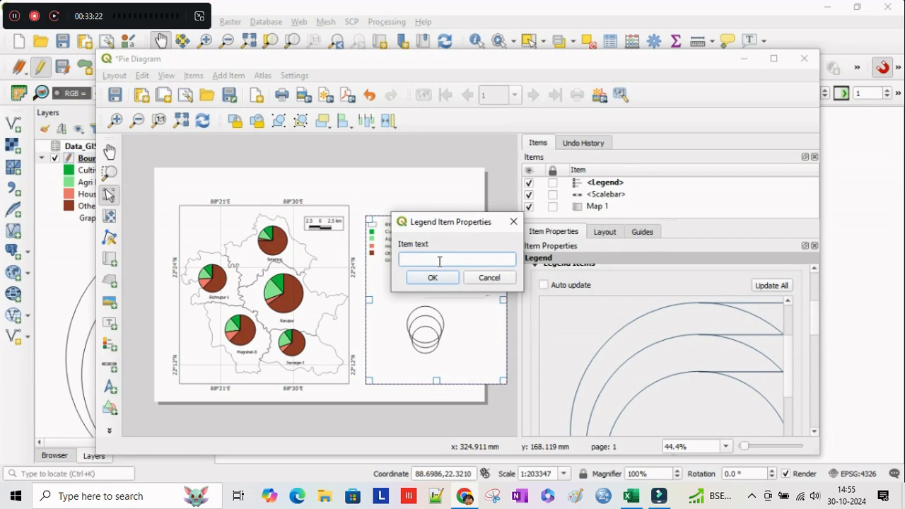
click(513, 221)
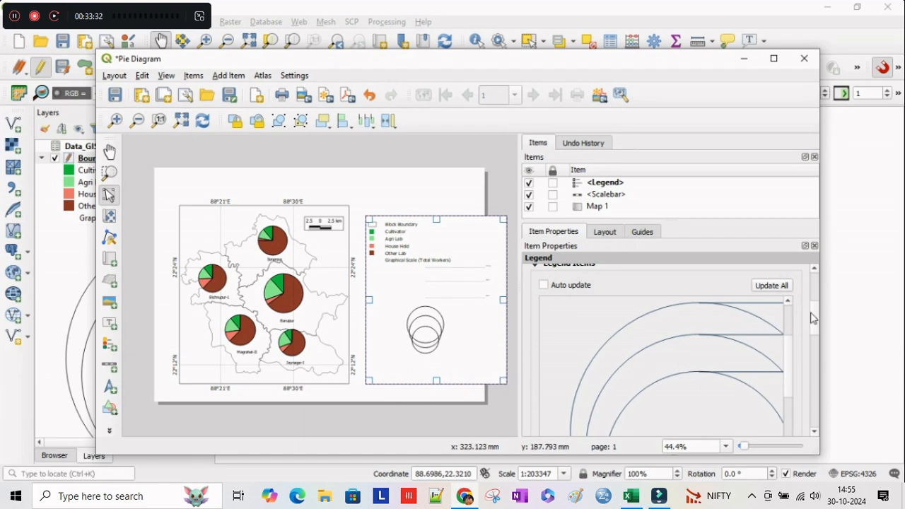
- Expand the legend's font and text formatting settings and set the legend title to Index
drag(813, 327, 815, 365)
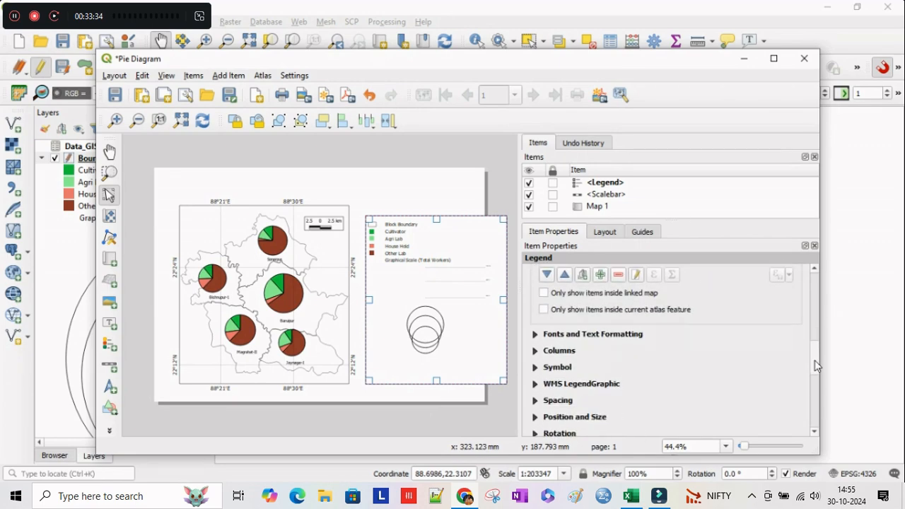
click(577, 337)
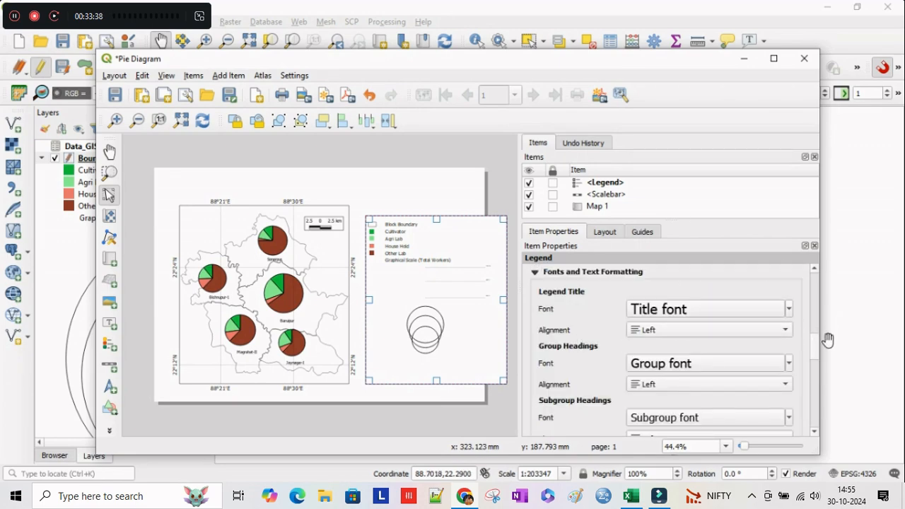
drag(815, 356, 810, 275)
click(649, 301)
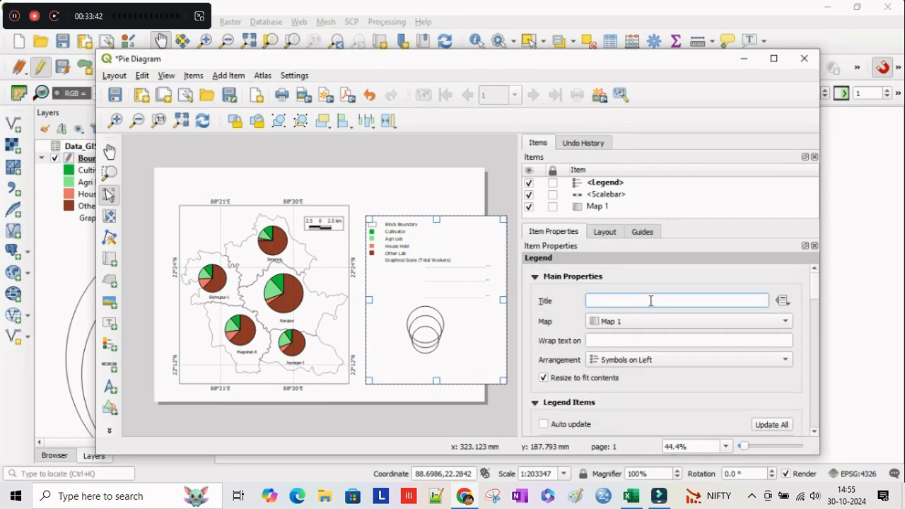
text(Index)
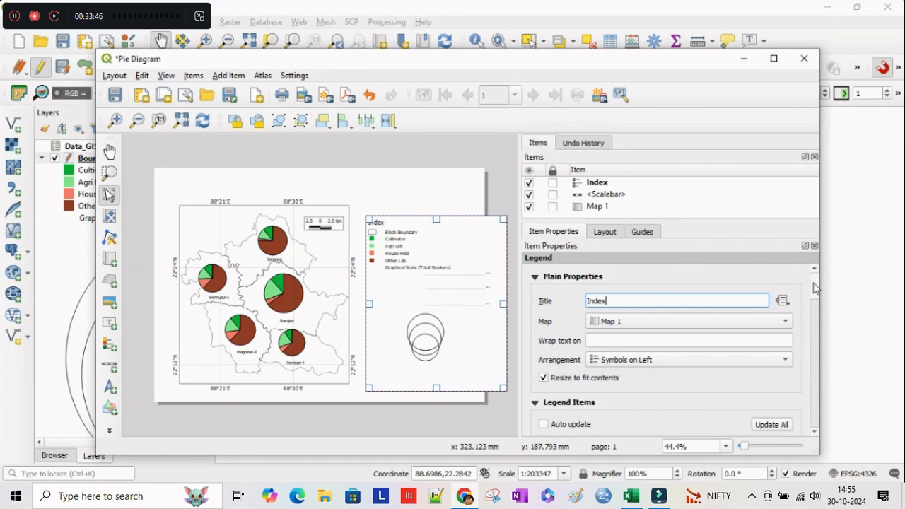
- Set the legend title's alignment to Center
scroll(815, 301, down, 3)
drag(815, 304, 815, 345)
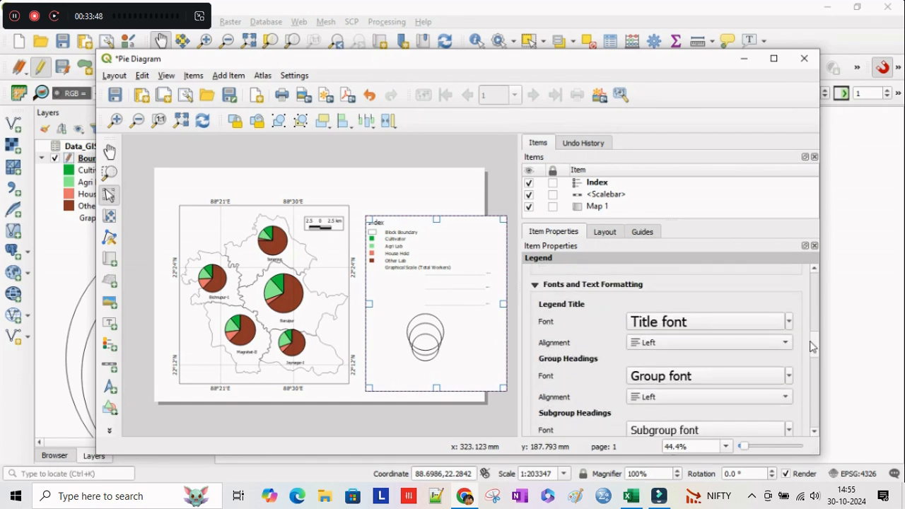
click(764, 343)
click(697, 360)
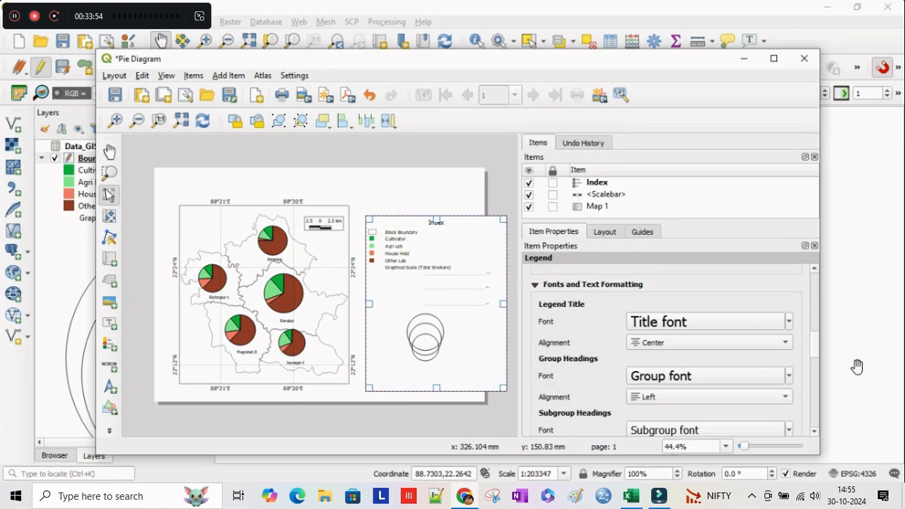
- Set the alignment of the legend's subgroup headings to Center
scroll(818, 361, down, 1)
scroll(818, 362, down, 1)
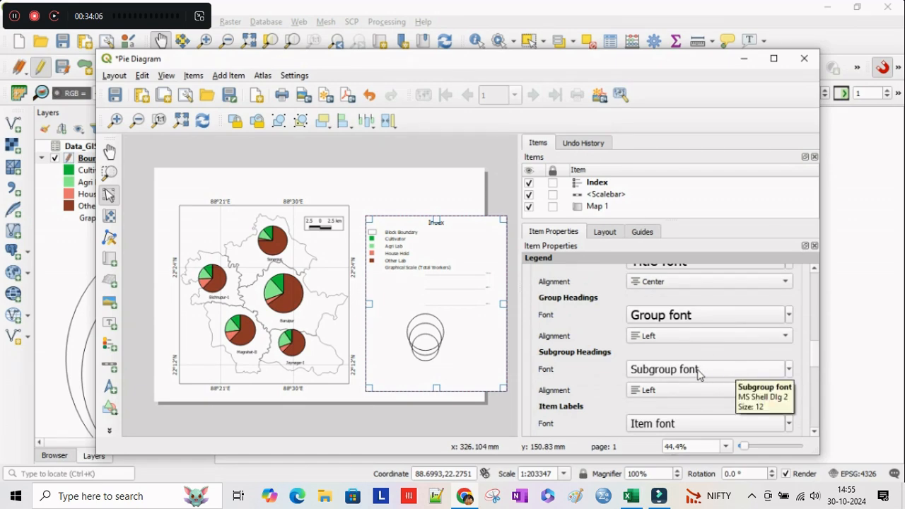
drag(816, 351, 819, 367)
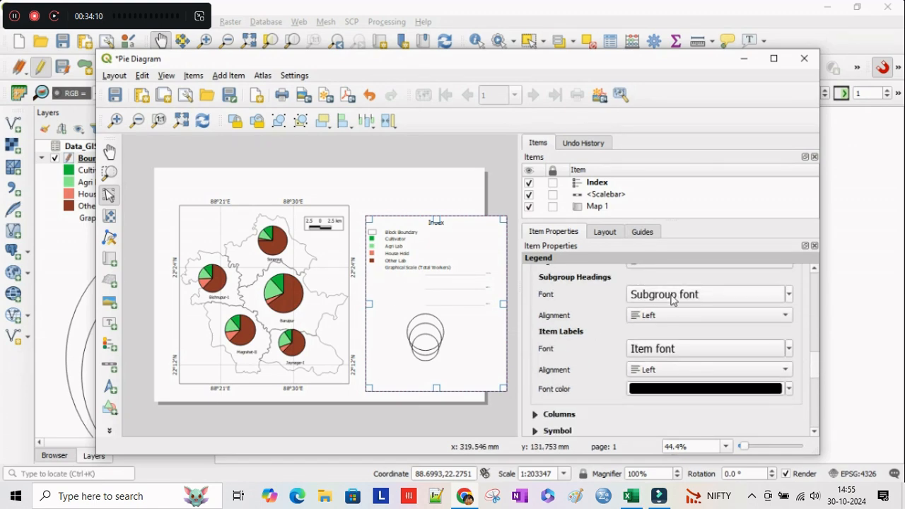
drag(816, 372, 818, 363)
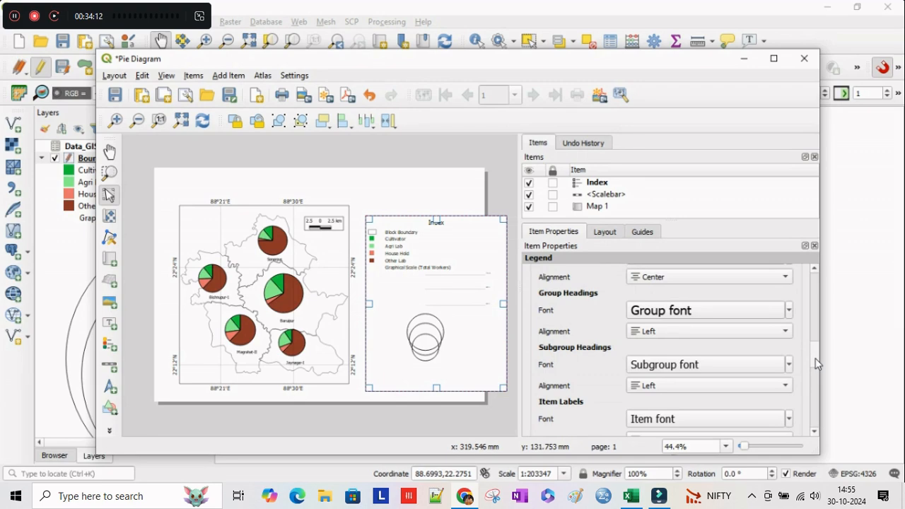
click(733, 389)
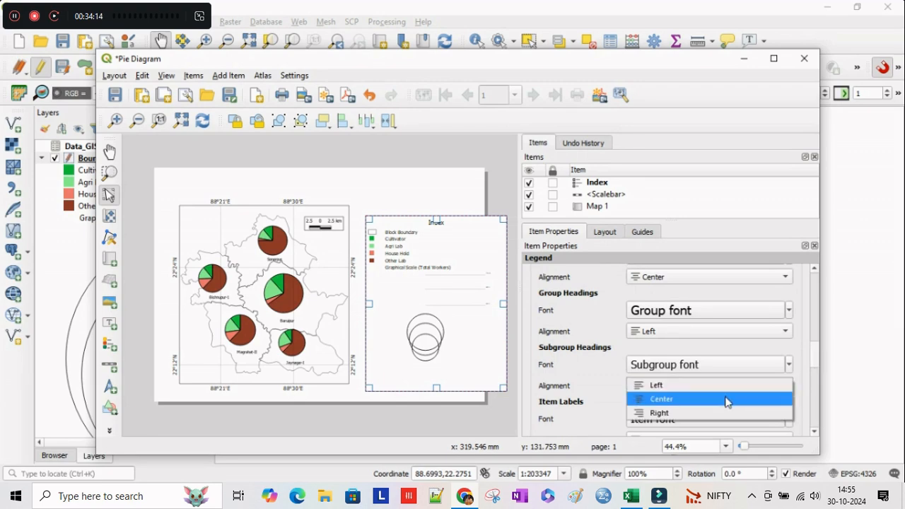
click(728, 400)
- Try Center alignment on the legend's item labels and set them back to Left
drag(818, 361, 818, 374)
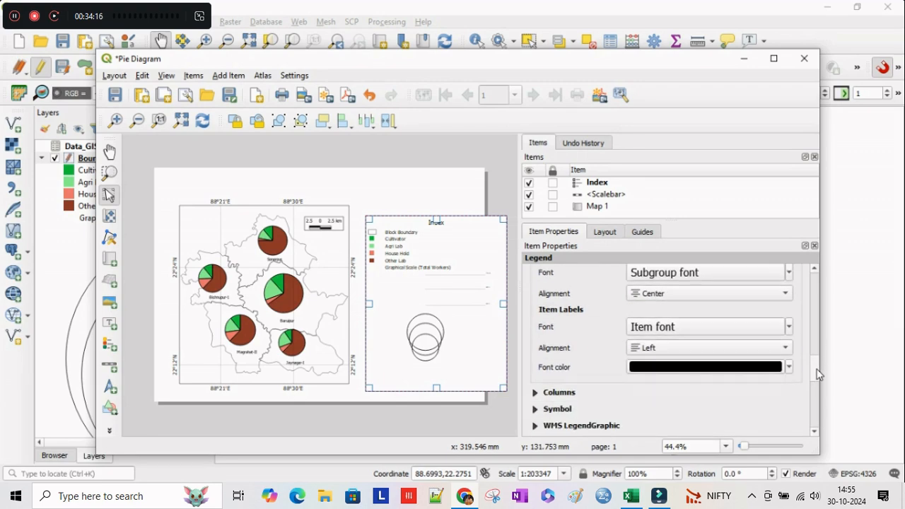
click(715, 343)
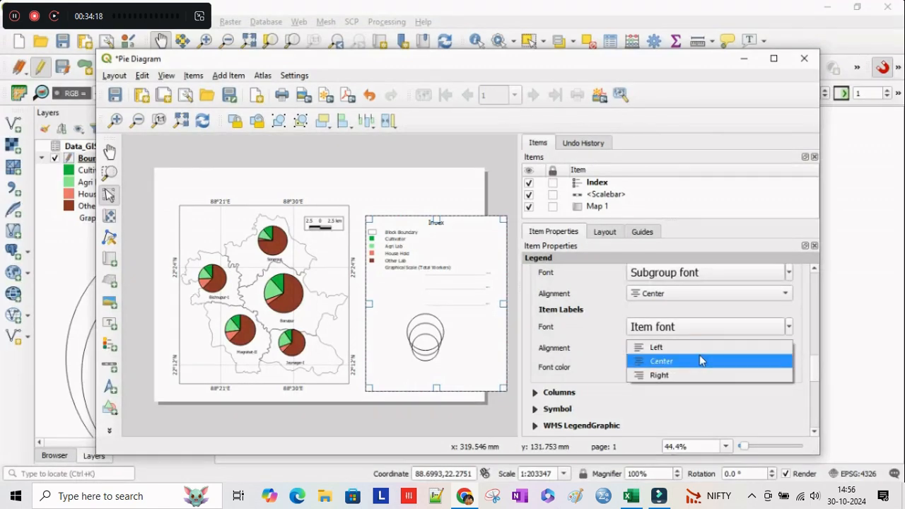
click(696, 365)
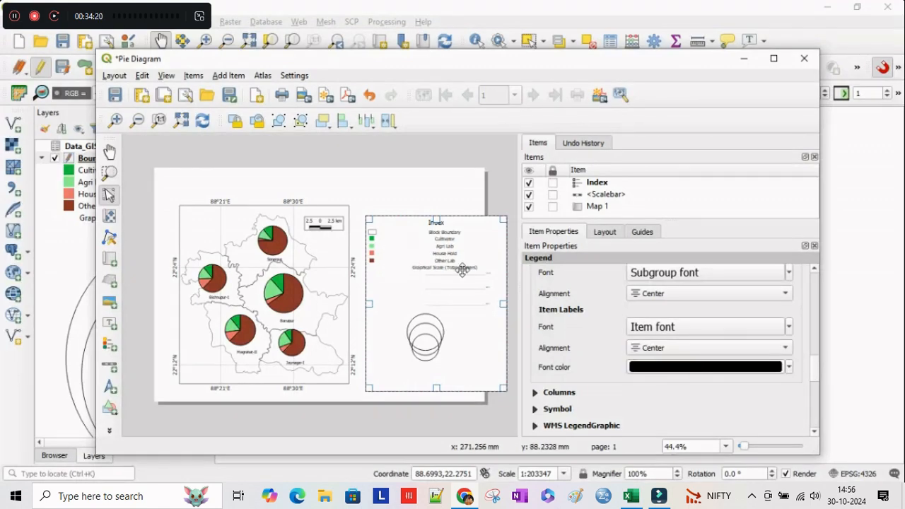
click(671, 348)
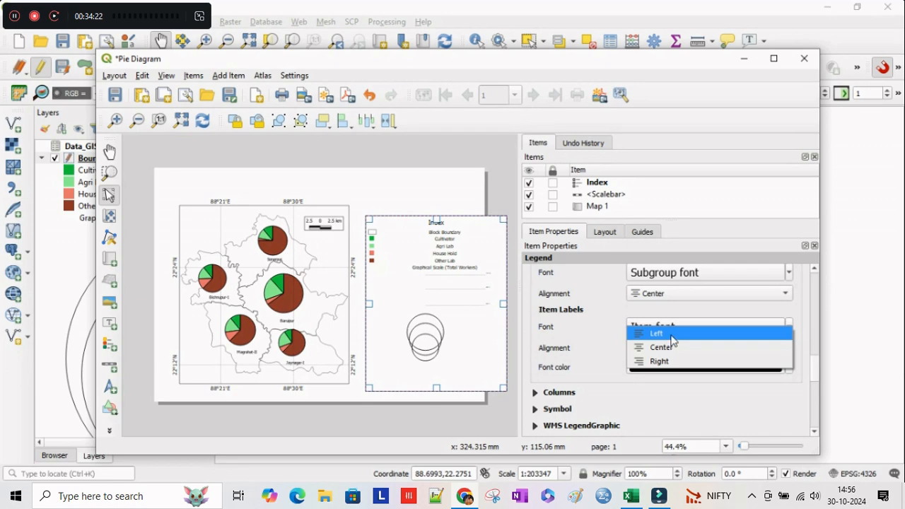
click(672, 335)
scroll(818, 373, down, 2)
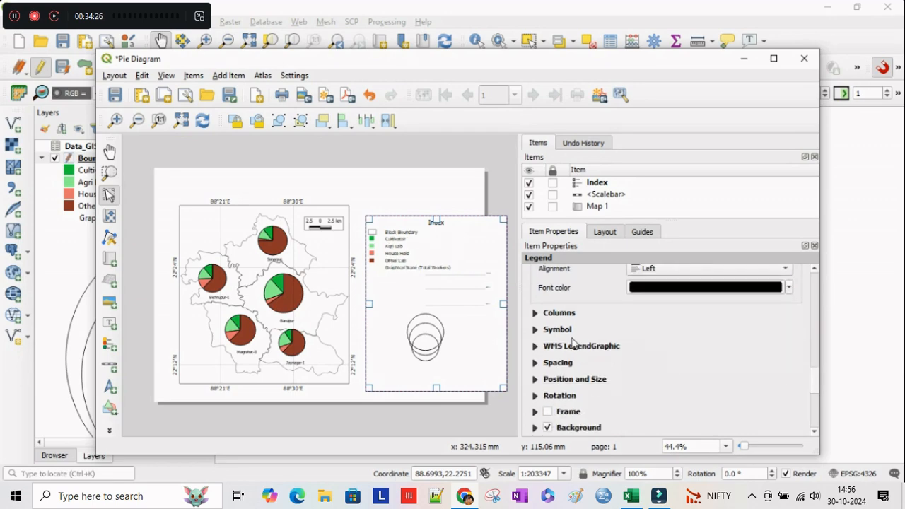
- Try the legend with two columns, equal column widths and split layers, and return it to a single column
click(536, 313)
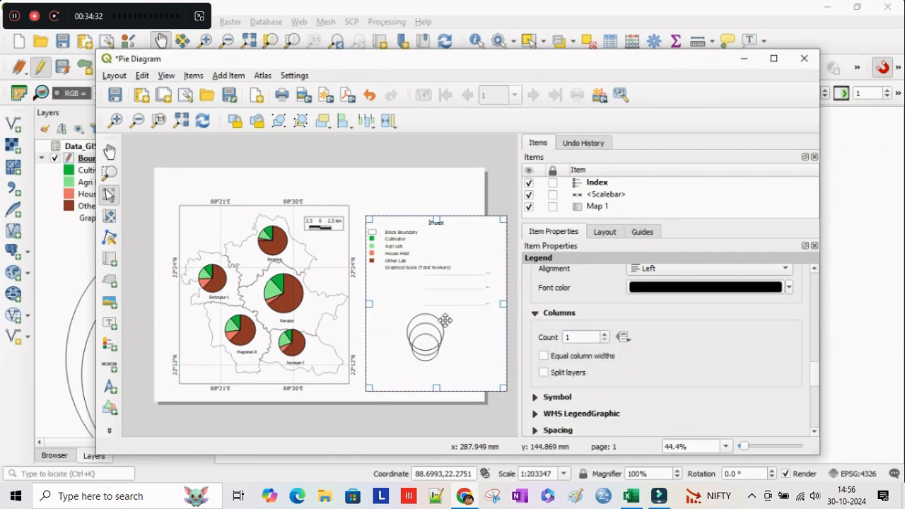
key(Up)
click(544, 356)
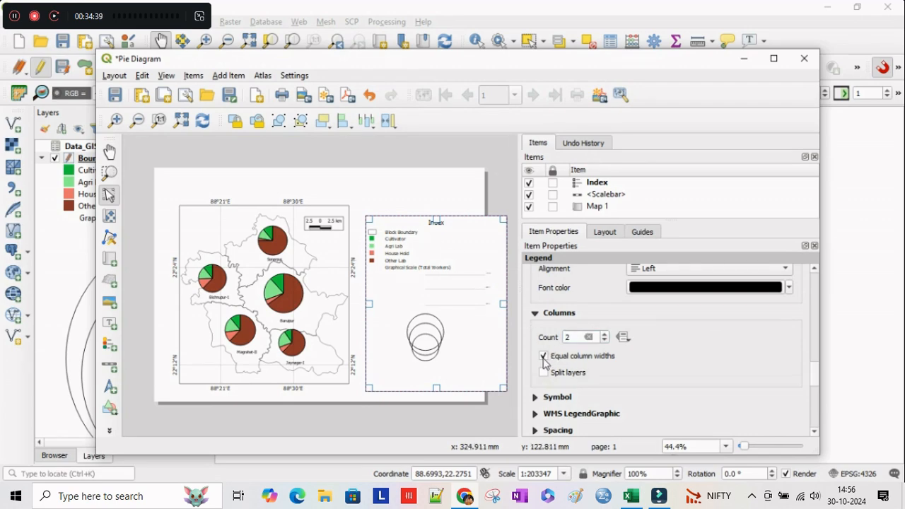
click(543, 372)
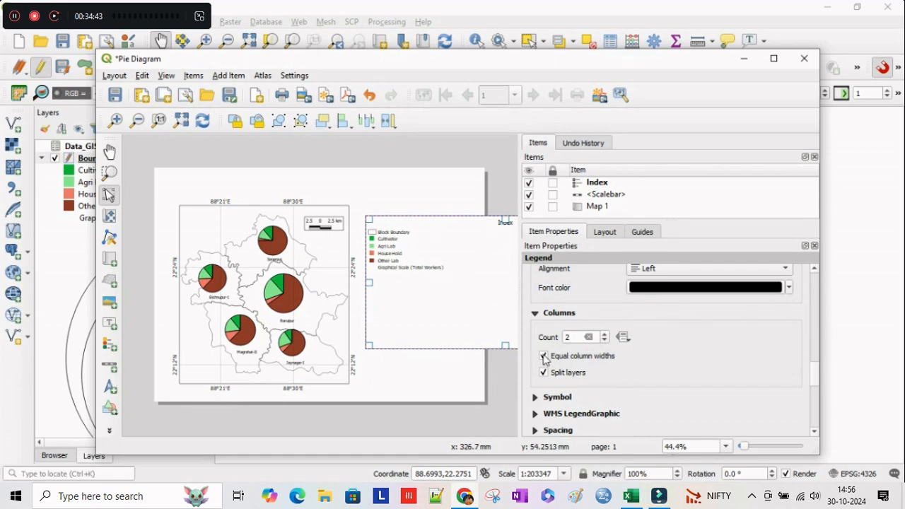
click(544, 355)
click(543, 372)
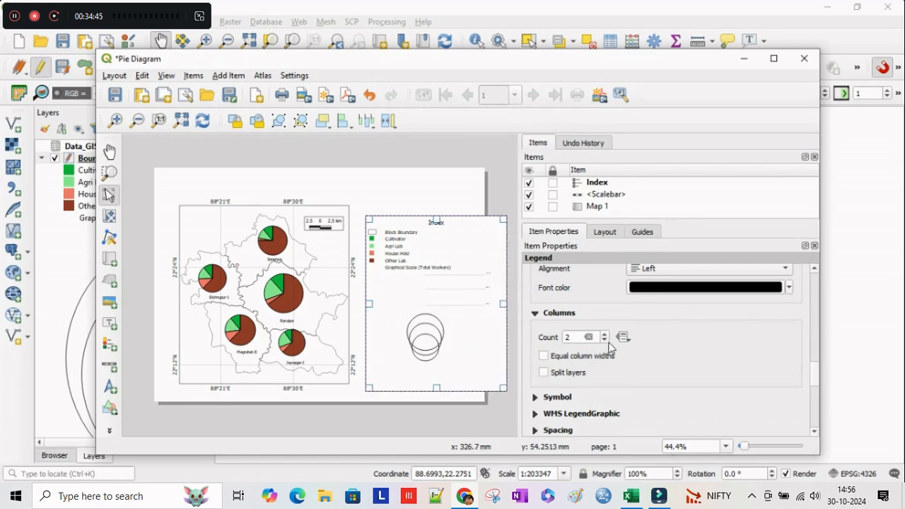
click(604, 340)
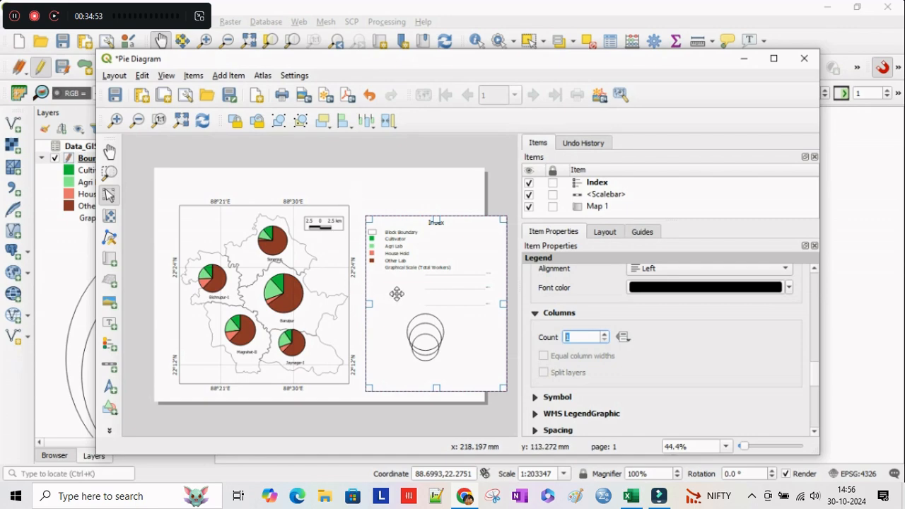
- Set the legend's space between symbols to 3.50 mm, and its symbol label space and box space to 0 mm
key(Tab)
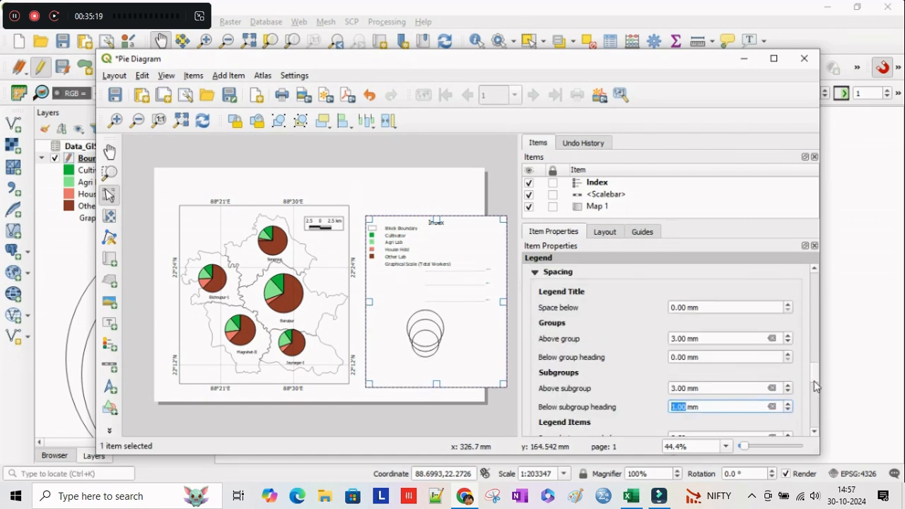
key(Tab)
click(788, 324)
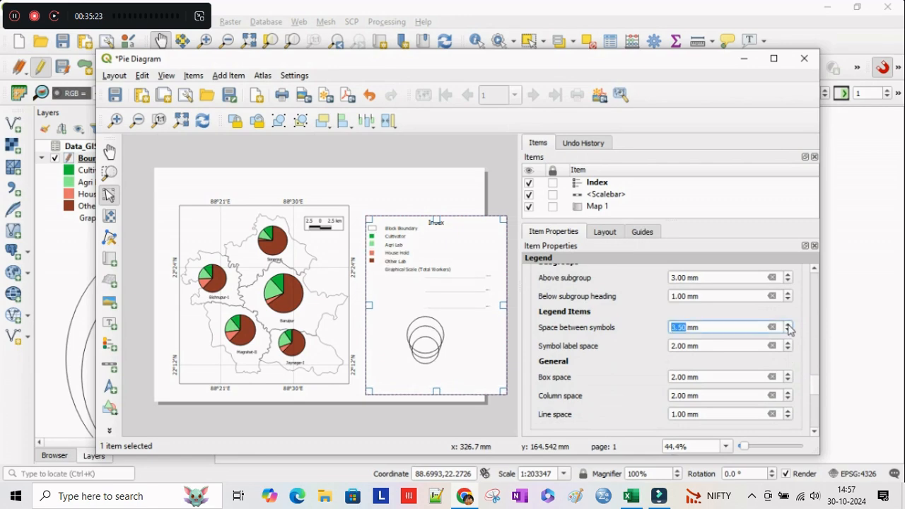
click(789, 349)
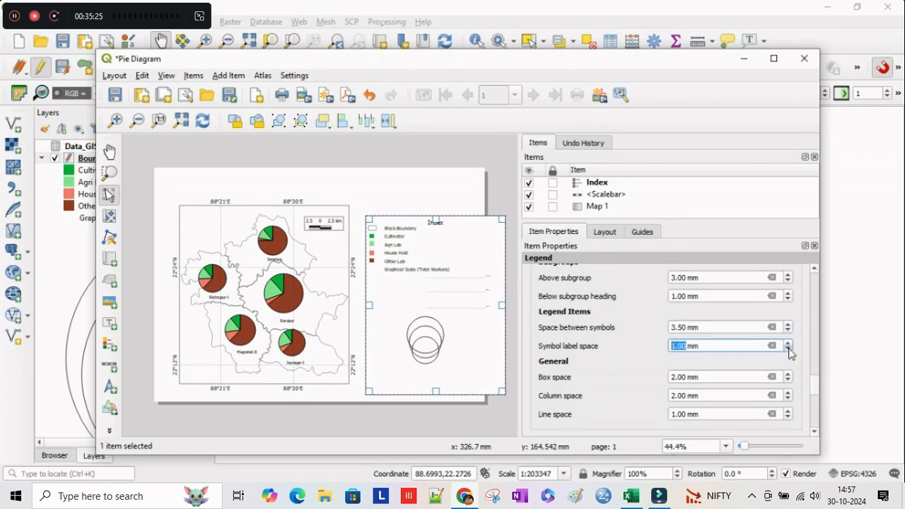
click(789, 349)
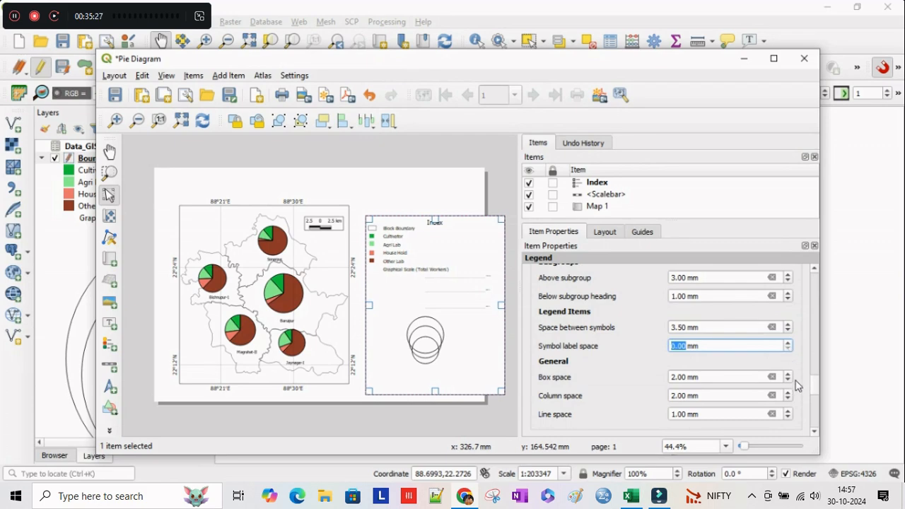
click(789, 380)
click(788, 380)
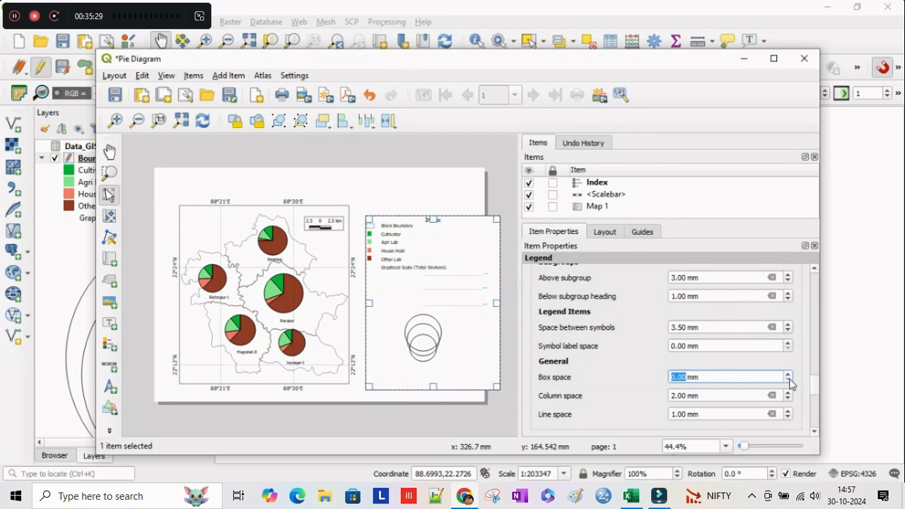
- Try larger values for the legend's symbol label space and box space, and return both to 0 mm
scroll(814, 386, down, 3)
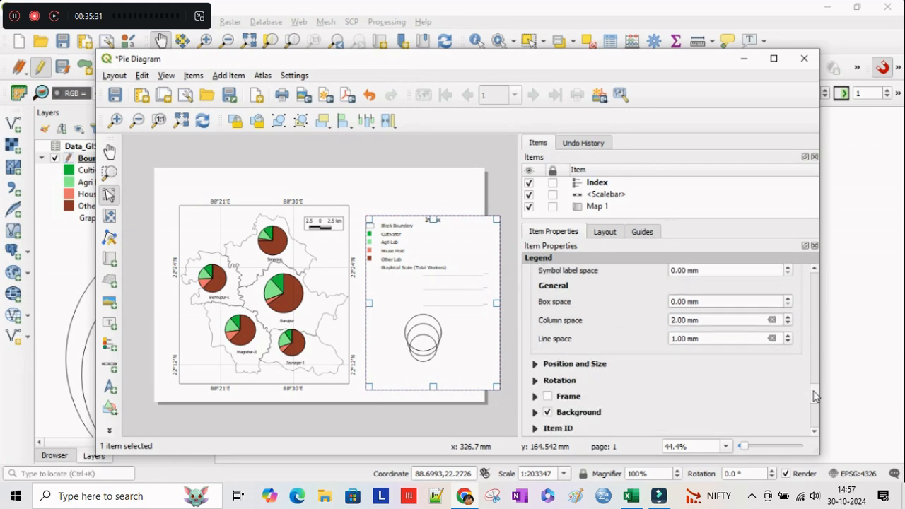
scroll(817, 390, up, 1)
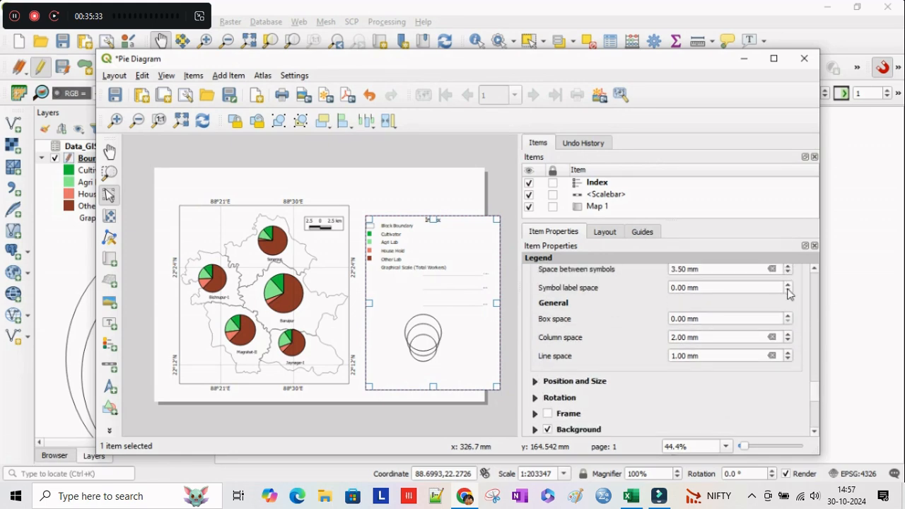
click(788, 291)
click(788, 284)
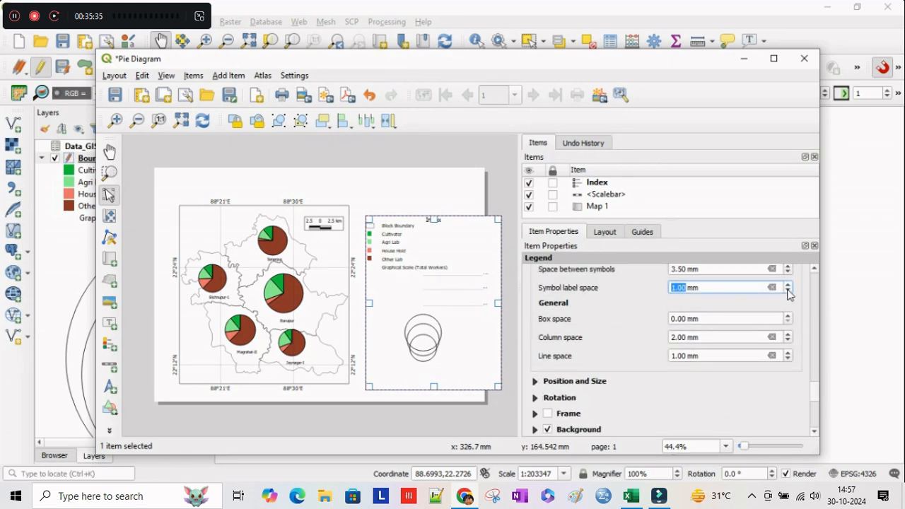
click(788, 290)
click(788, 316)
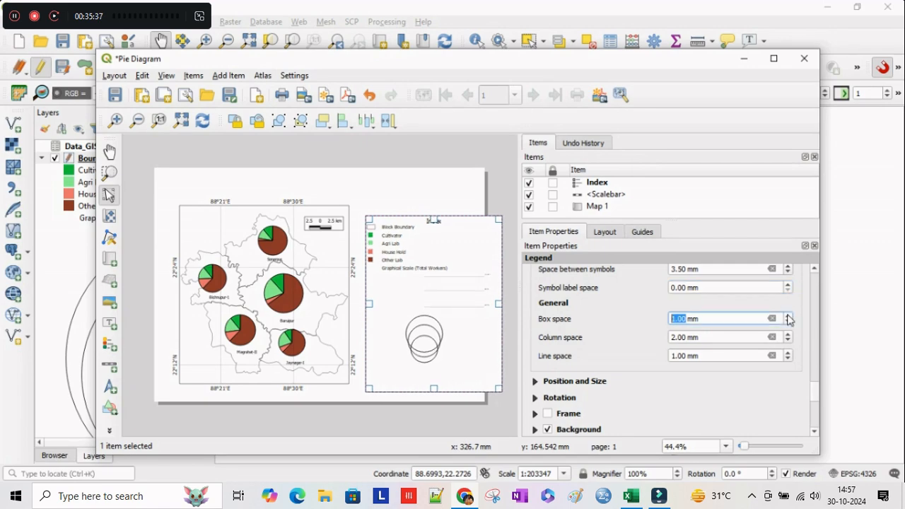
click(788, 316)
click(788, 323)
click(788, 323)
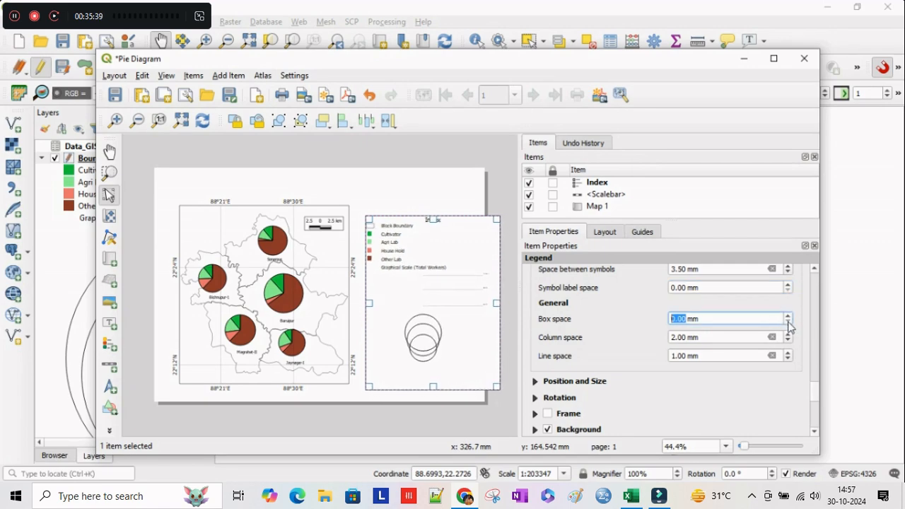
- Set the legend's column space and line space to 0 mm and reposition the legend beside the map
click(788, 341)
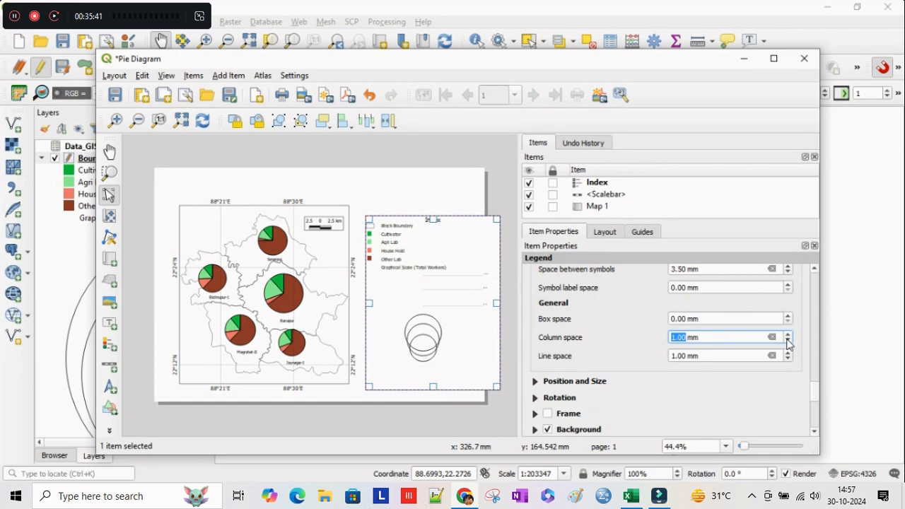
click(789, 341)
click(789, 359)
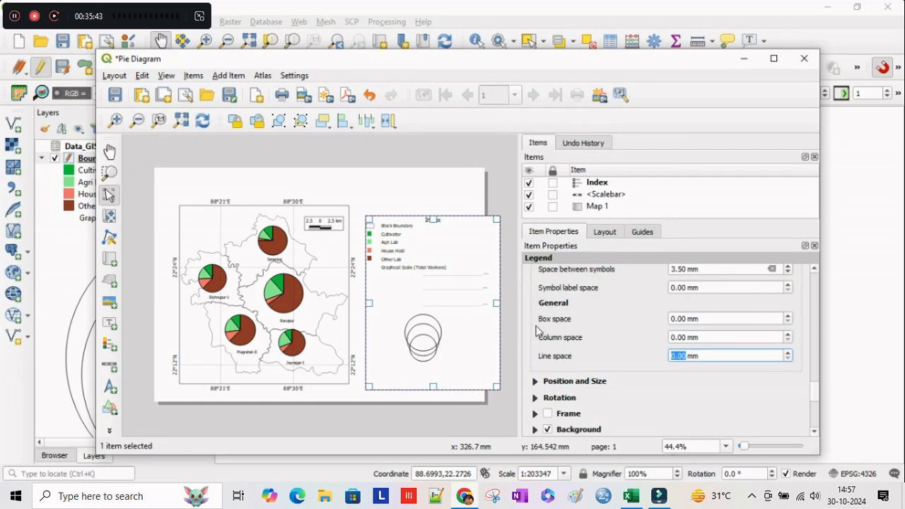
drag(447, 276, 463, 272)
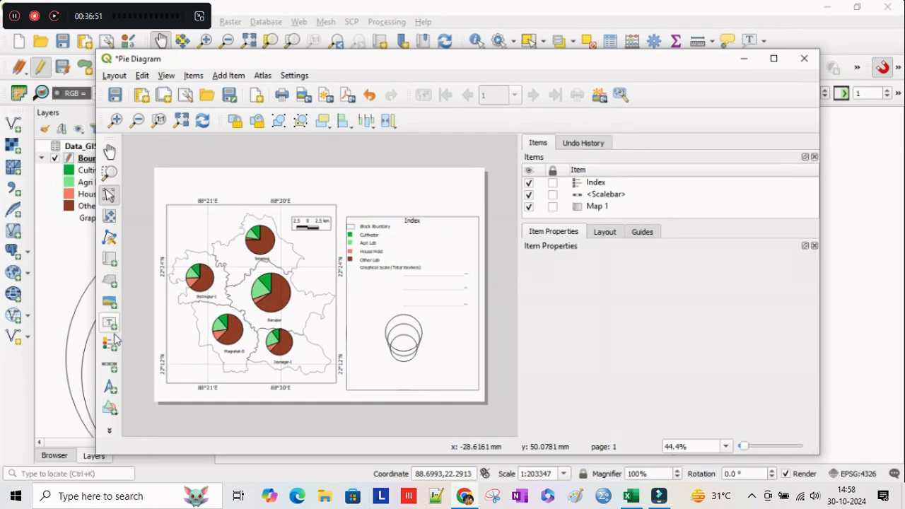
- Add a label above the map with the three-line title "Pie-Diagram", "Showing", "Workers distribution of Some Blocks of 24 PGS (S)"
click(110, 323)
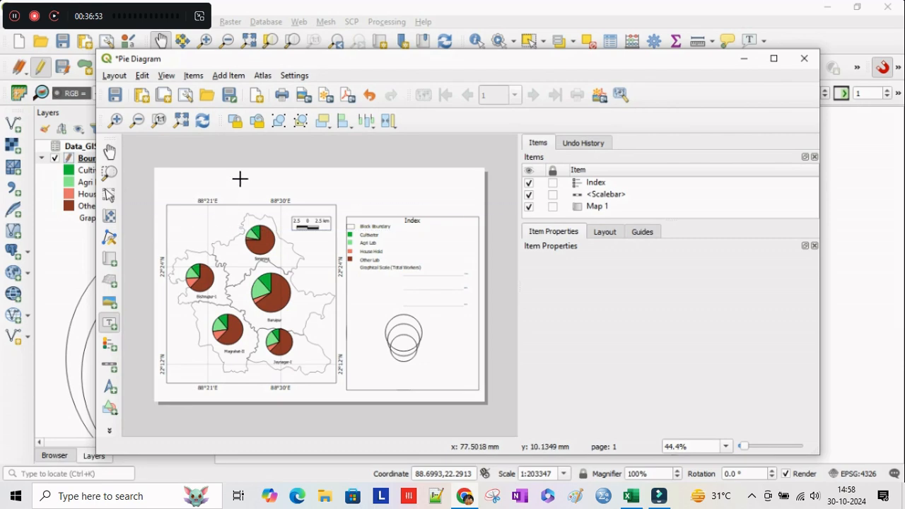
drag(240, 180, 403, 195)
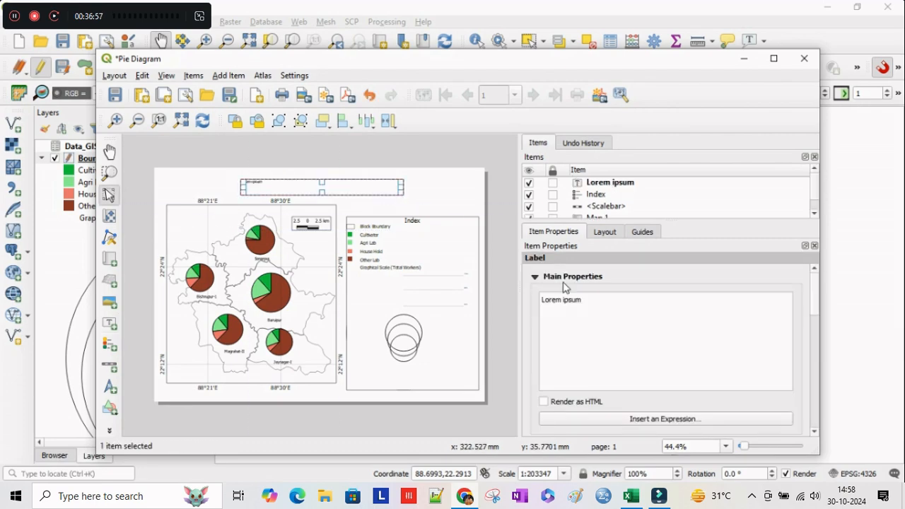
drag(586, 303, 514, 300)
text(Pie-Diagram)
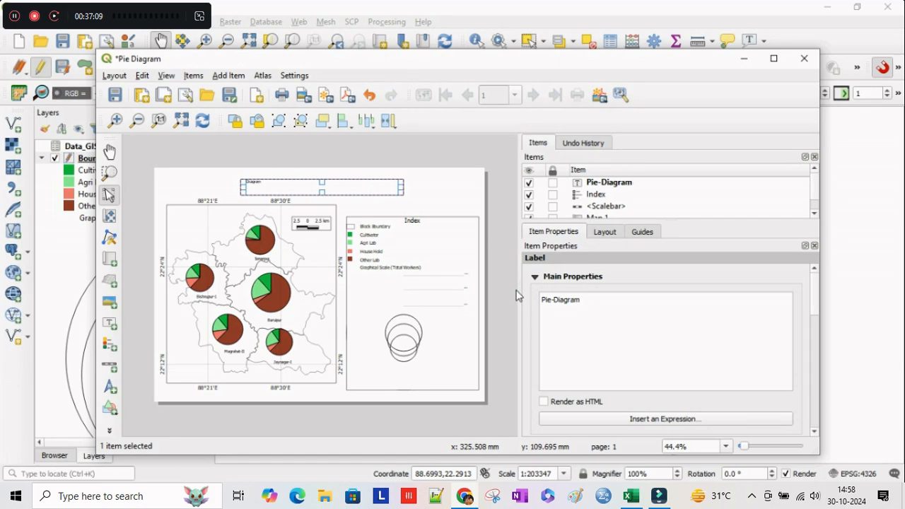
key(Return)
text(Showing)
text(Workers distri)
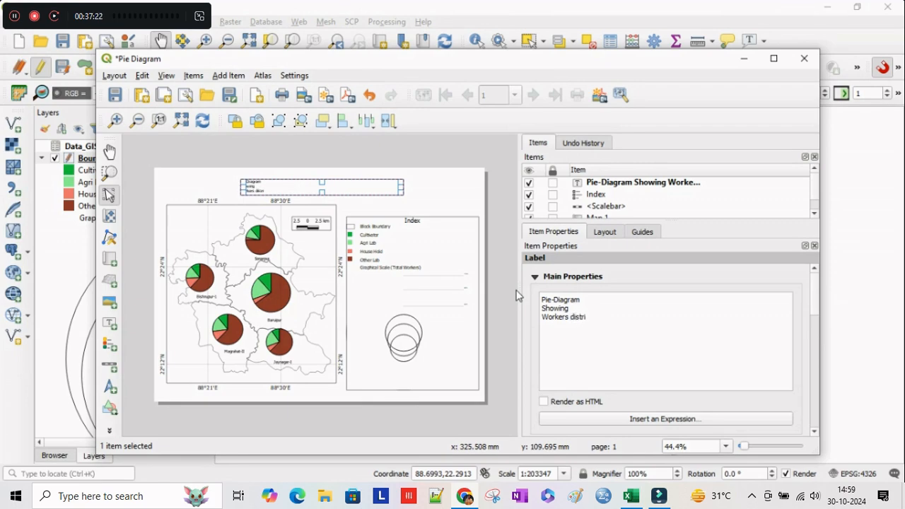
text(b)
text(ution p)
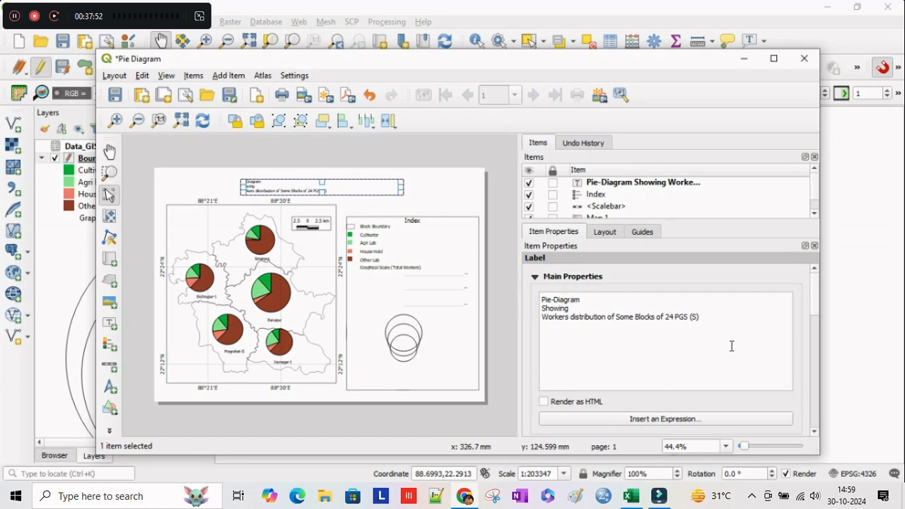
- Align the title label's text to the center horizontally and to the middle vertically
scroll(819, 311, down, 4)
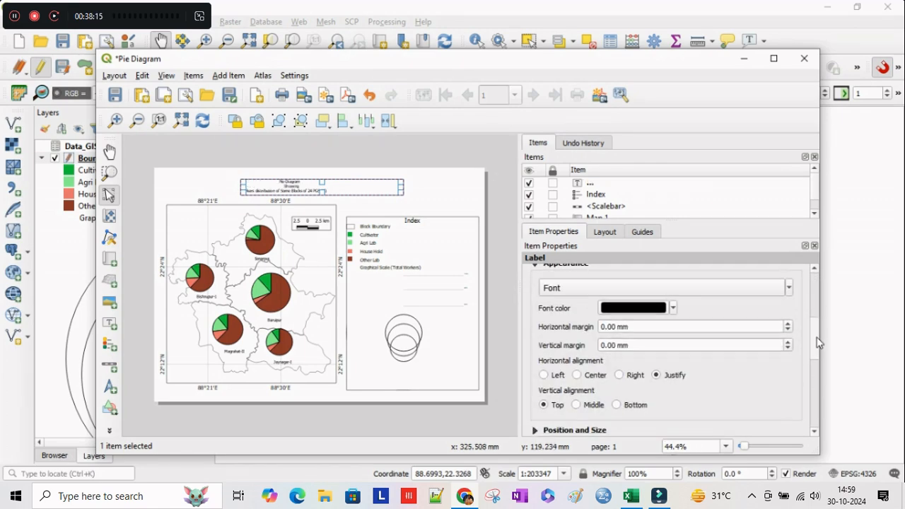
scroll(819, 342, down, 3)
click(577, 305)
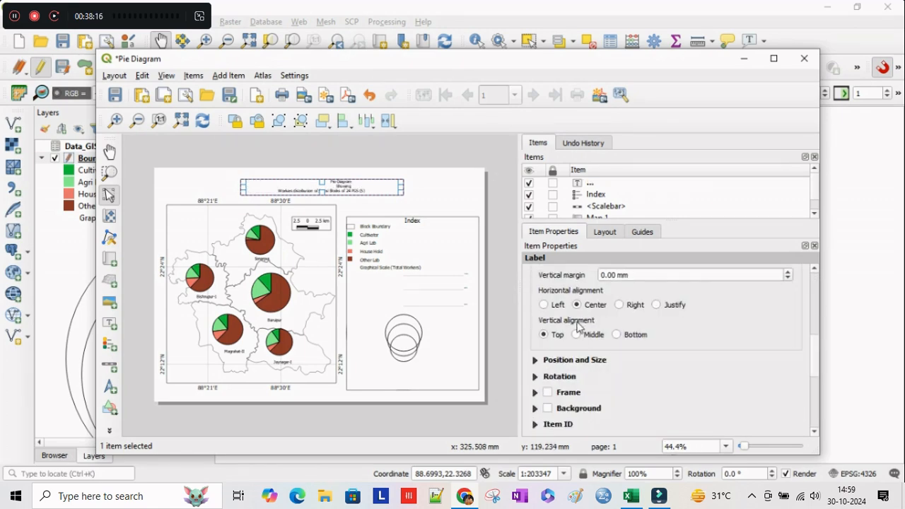
click(576, 334)
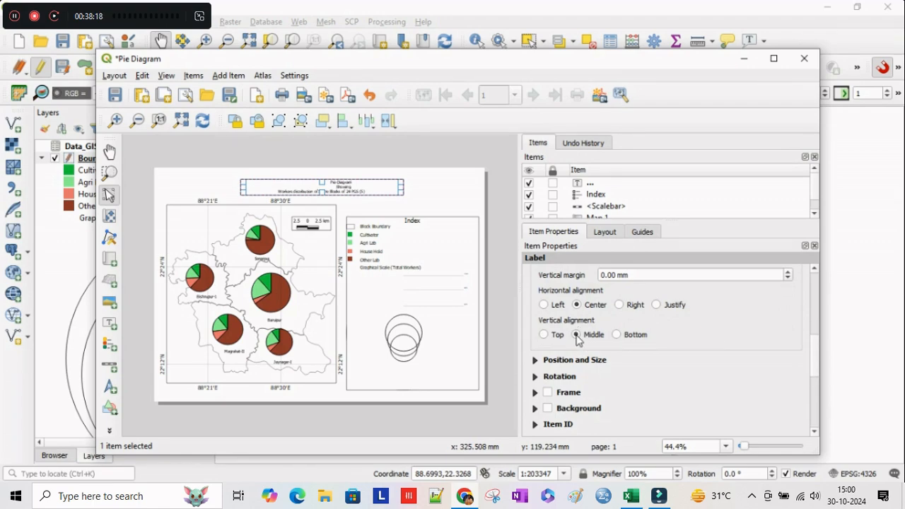
scroll(784, 346, up, 5)
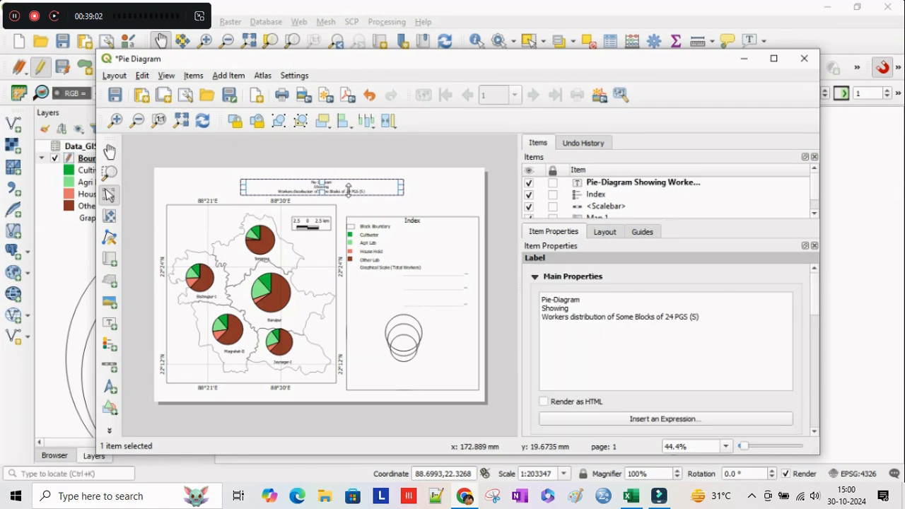
- Set the title label's font size to 16 pt and extend its box upward so all three lines fit
scroll(816, 311, down, 5)
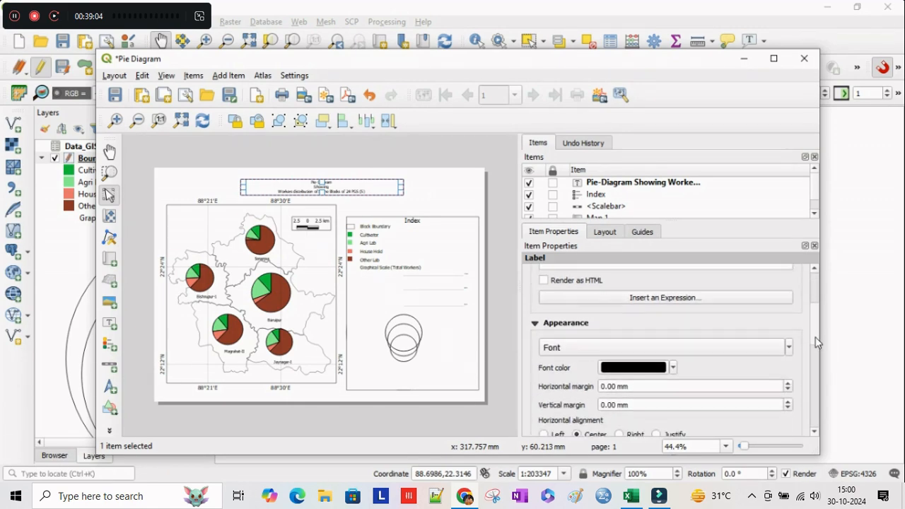
scroll(816, 354, down, 3)
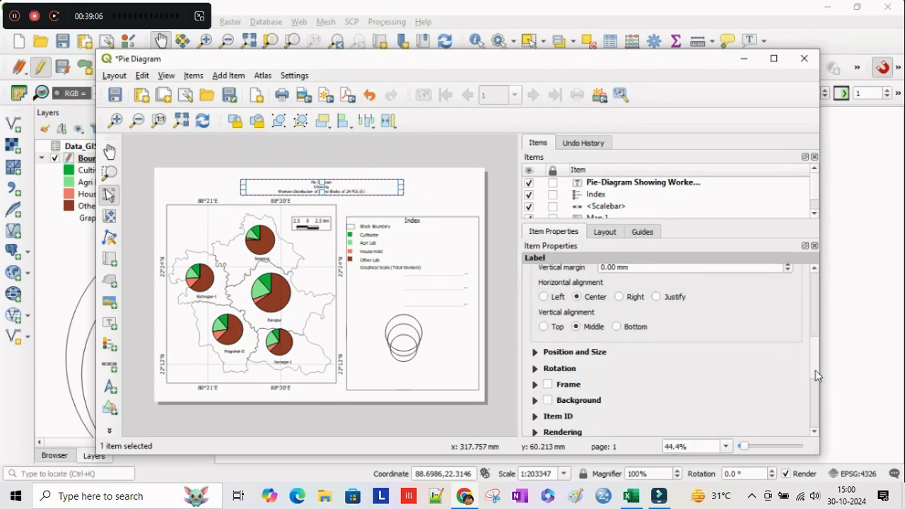
scroll(817, 376, down, 1)
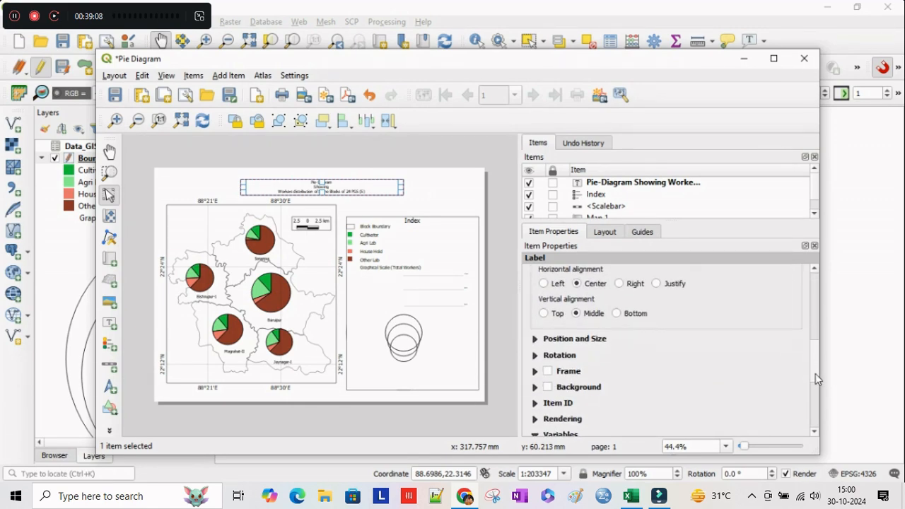
scroll(816, 373, down, 2)
scroll(816, 354, up, 6)
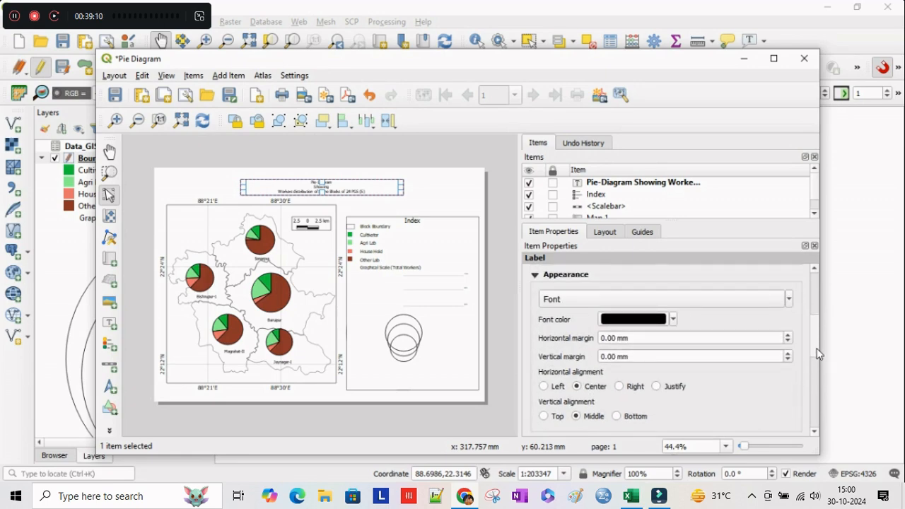
click(790, 299)
click(641, 329)
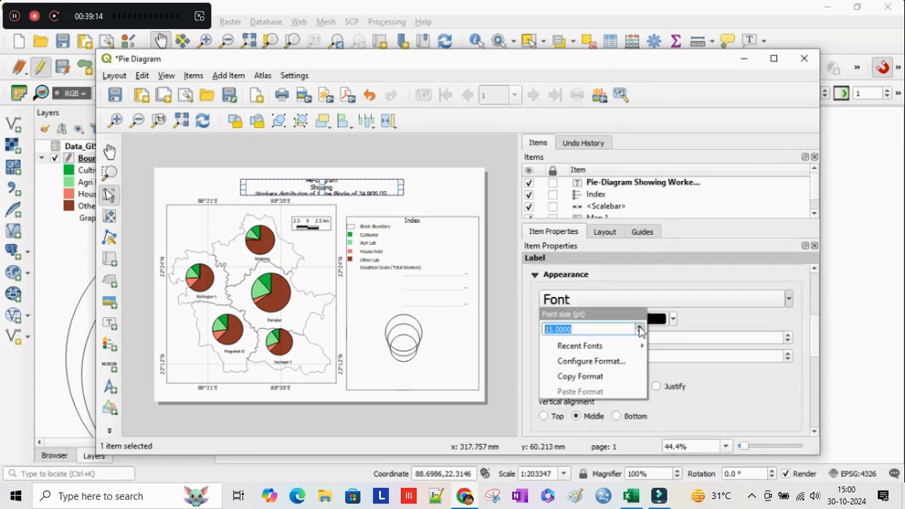
click(641, 329)
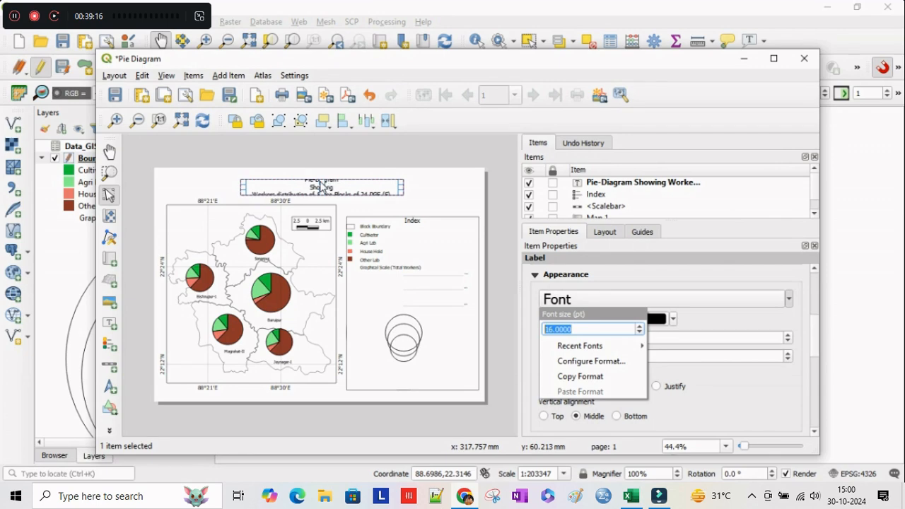
click(322, 186)
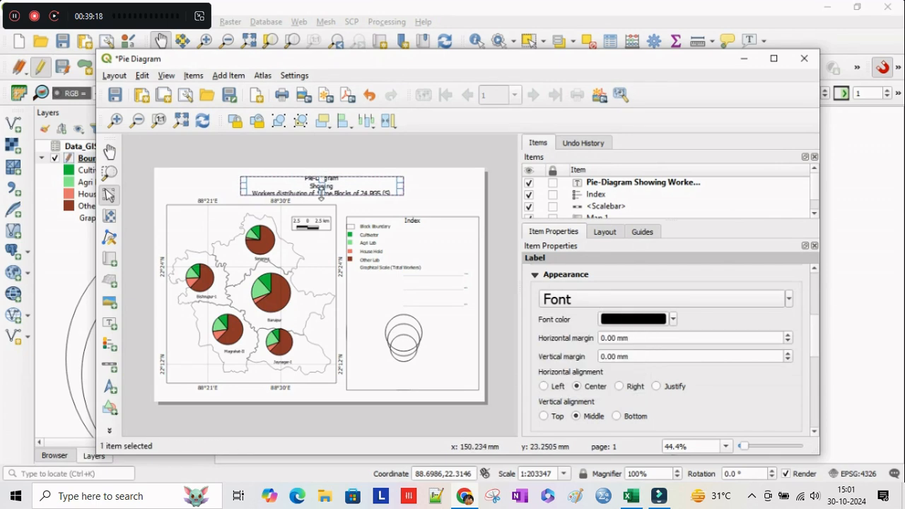
drag(321, 193, 322, 178)
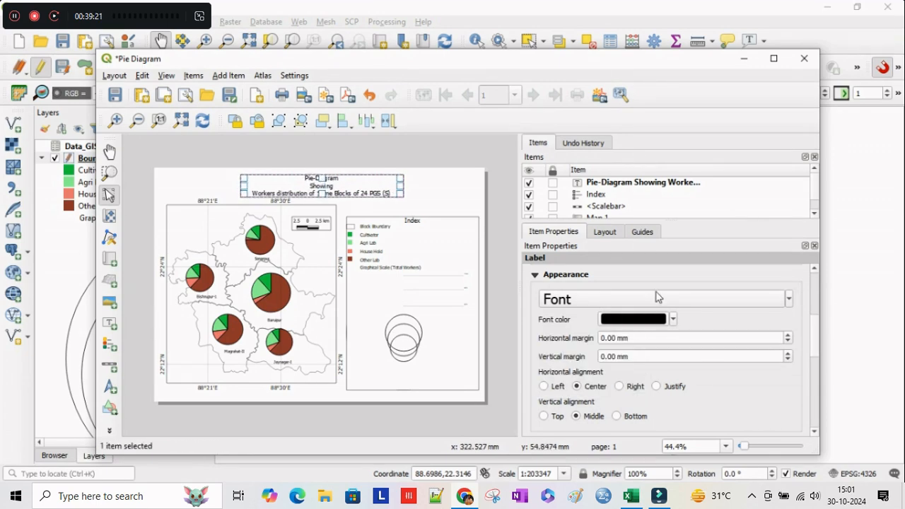
click(789, 299)
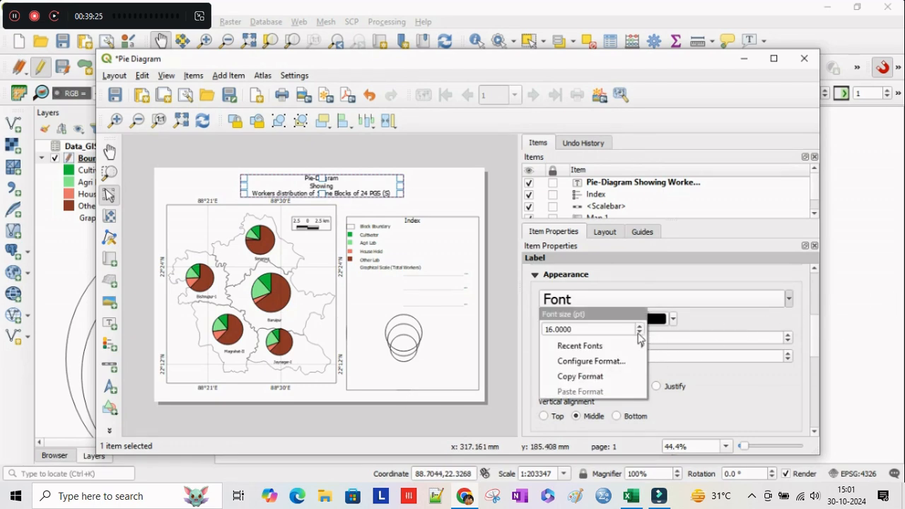
click(408, 200)
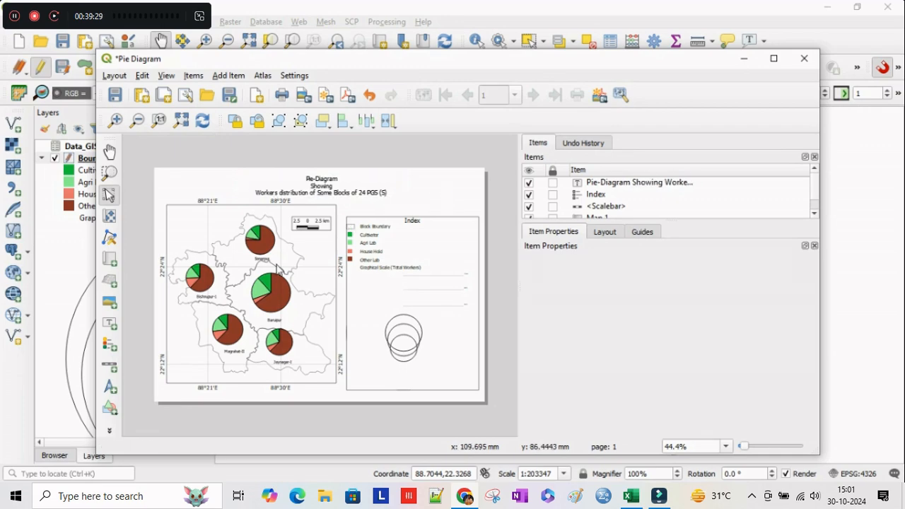
click(110, 409)
click(163, 406)
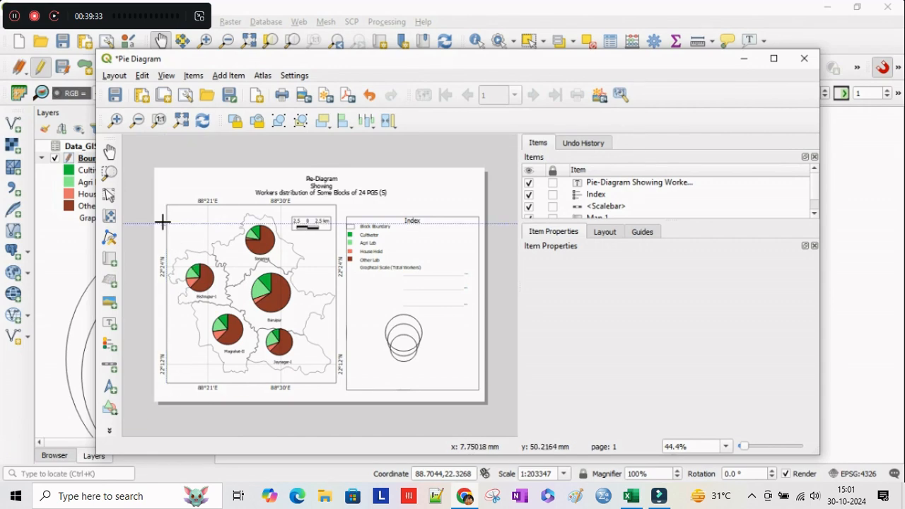
click(109, 408)
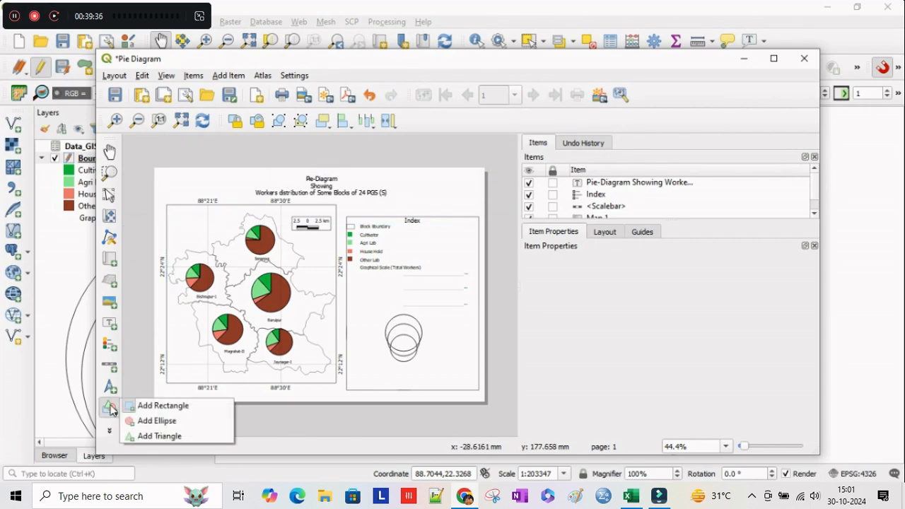
click(165, 177)
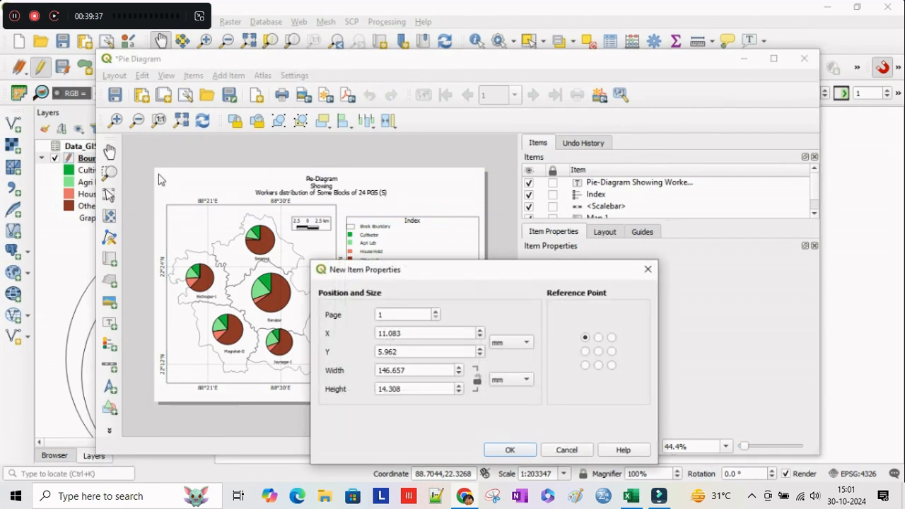
click(648, 269)
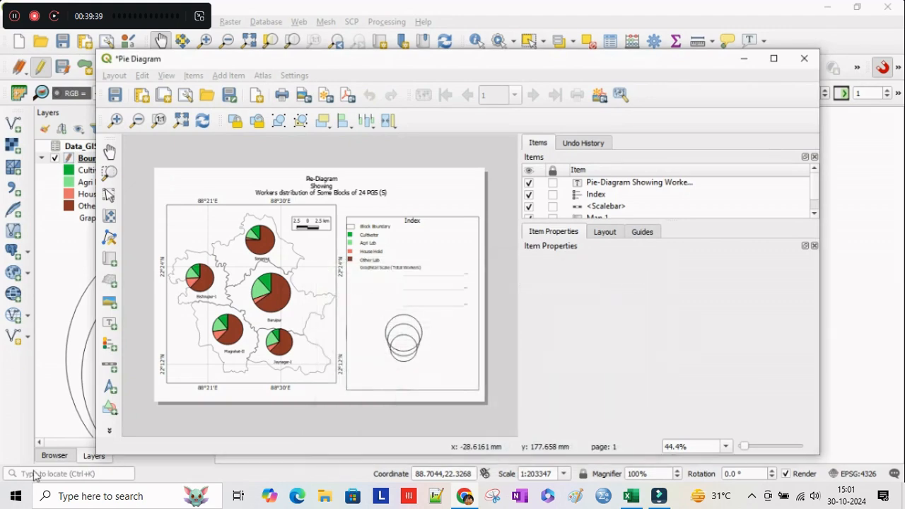
- Draw a rectangle just inside the page edges around the whole layout and nudge it slightly left to even the margins
click(119, 410)
click(141, 404)
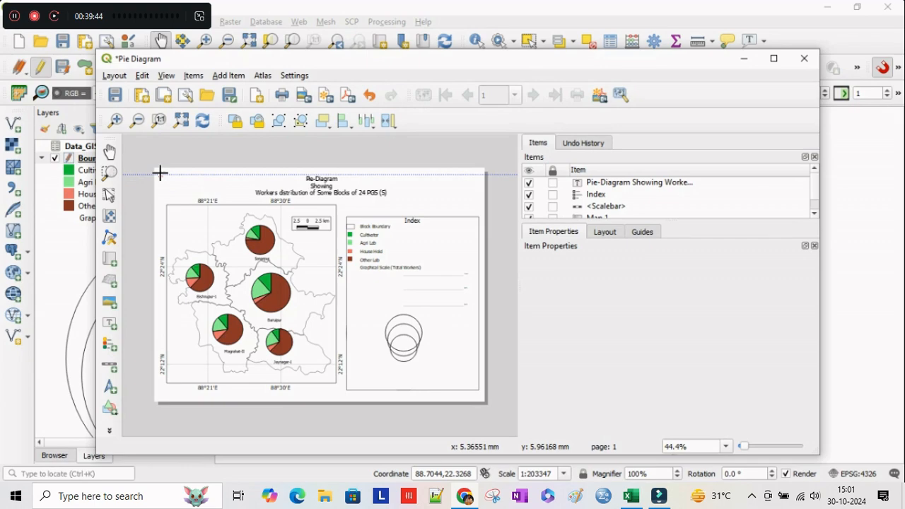
drag(158, 172, 482, 398)
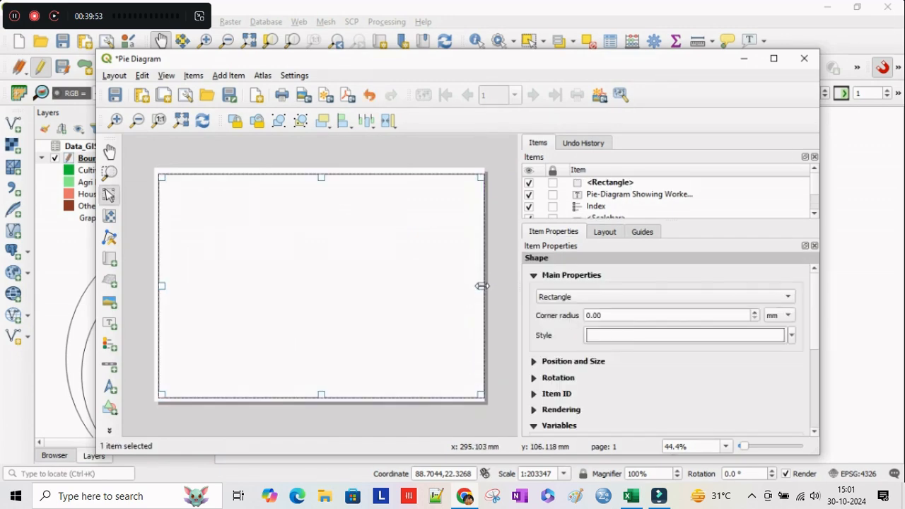
key(Left)
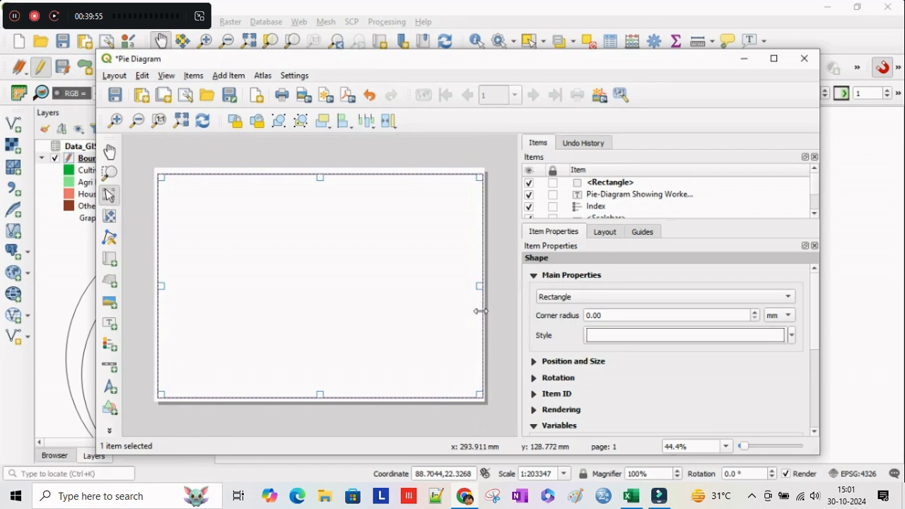
key(Left)
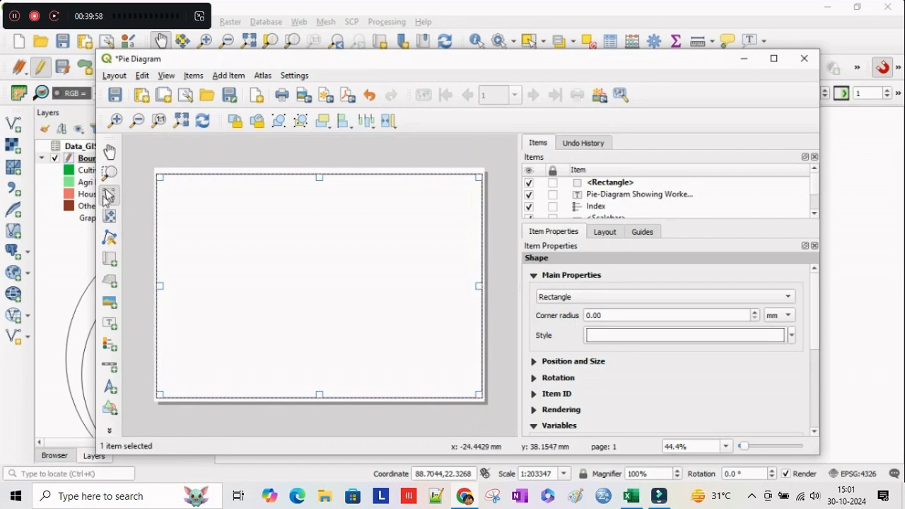
- Set the border rectangle's simple fill to the No Brush fill style so the layout shows through
click(792, 337)
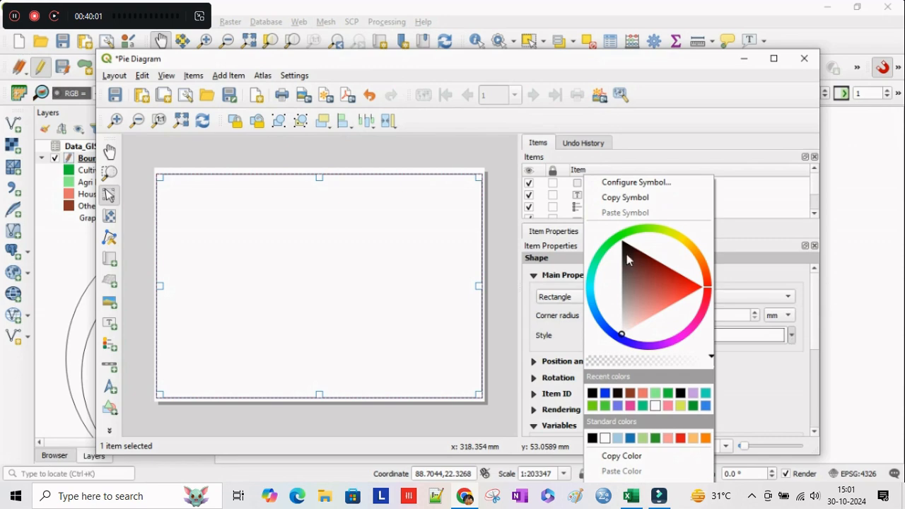
click(635, 183)
click(638, 293)
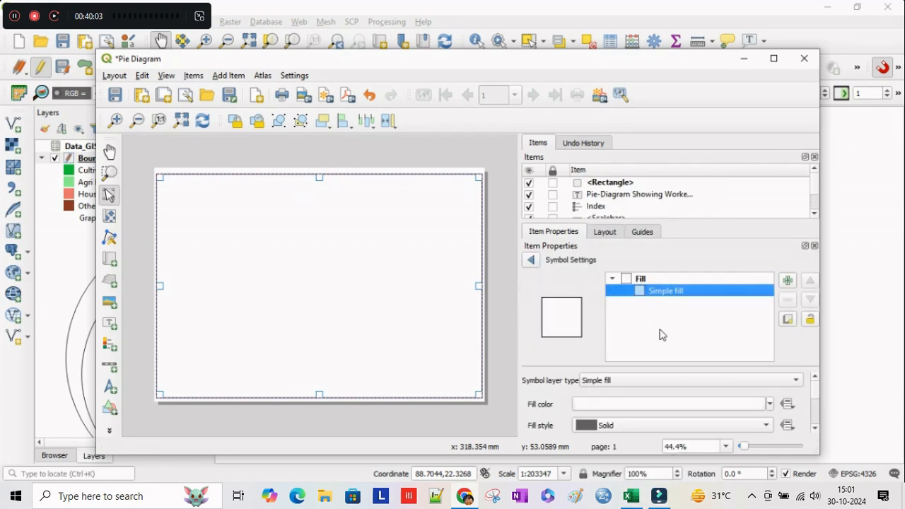
click(640, 428)
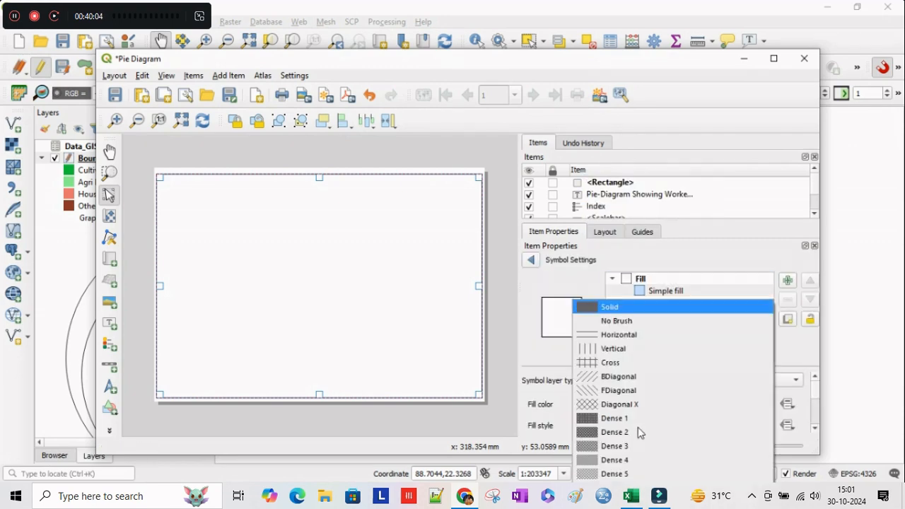
click(633, 321)
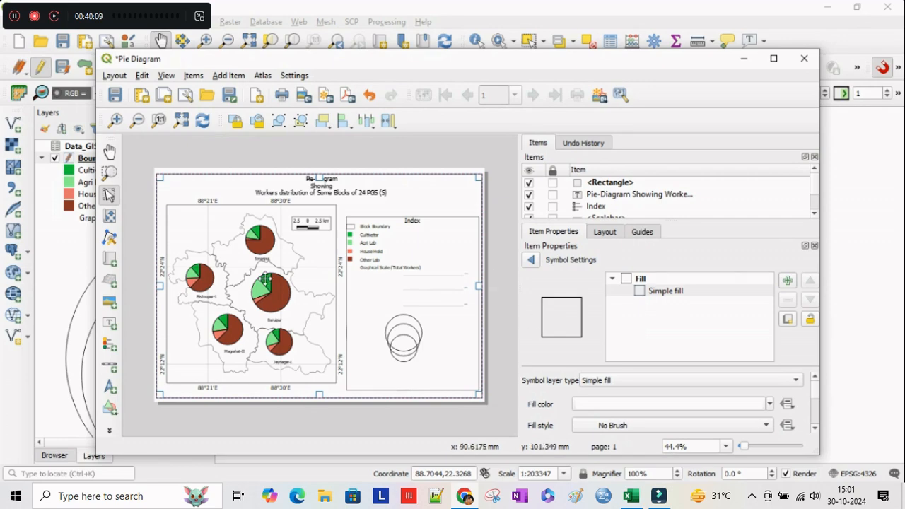
- Compare the layout with and without the border rectangle, then leave the rectangle hidden
click(529, 183)
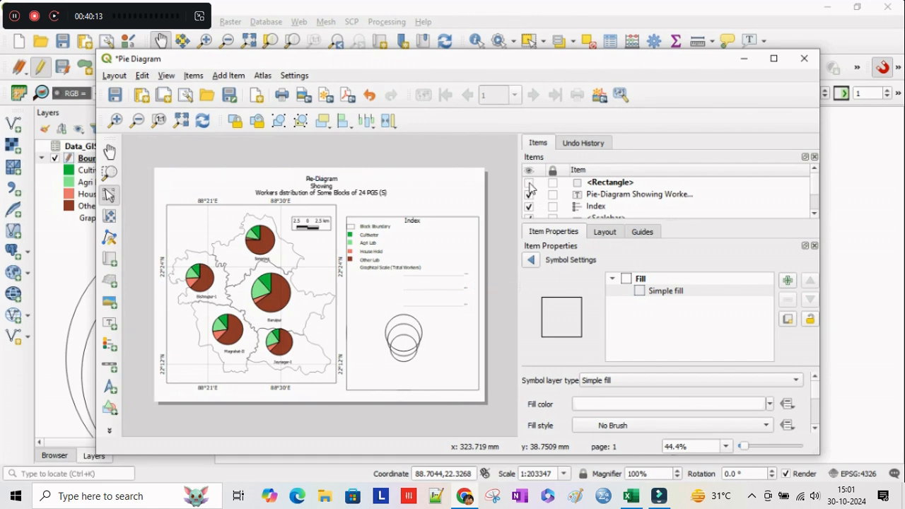
click(529, 184)
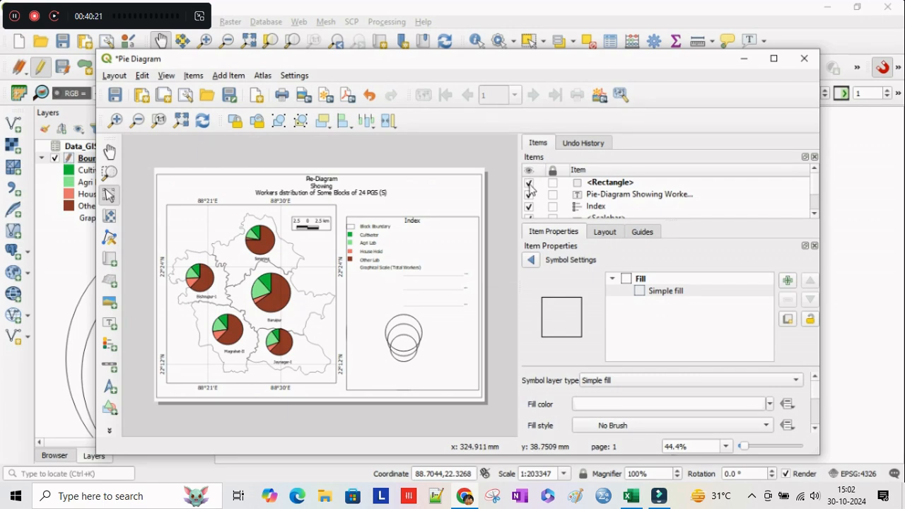
click(530, 184)
click(529, 184)
click(530, 184)
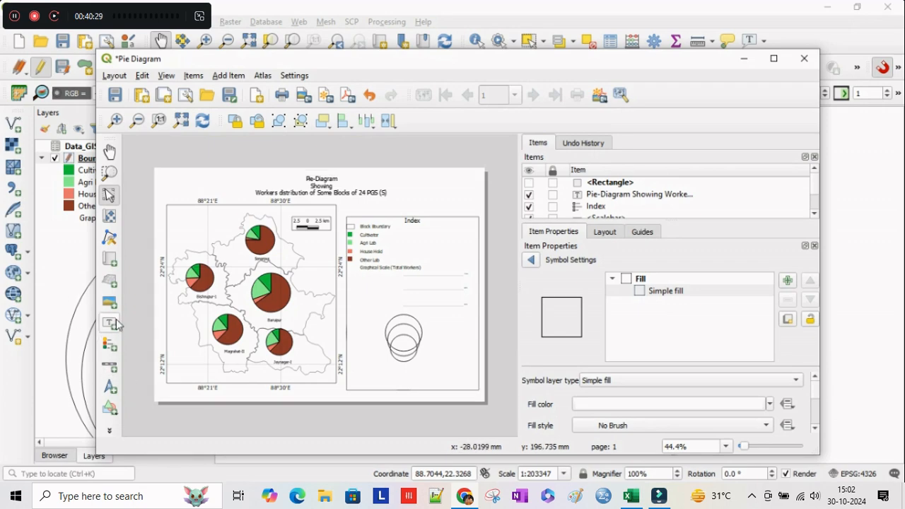
- Add a small north arrow in the upper-left corner of the map frame
click(111, 388)
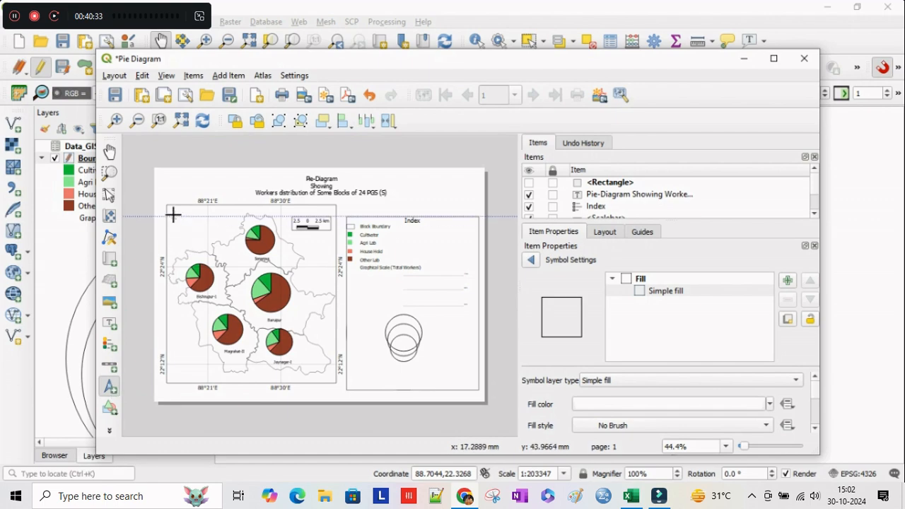
drag(175, 224, 186, 236)
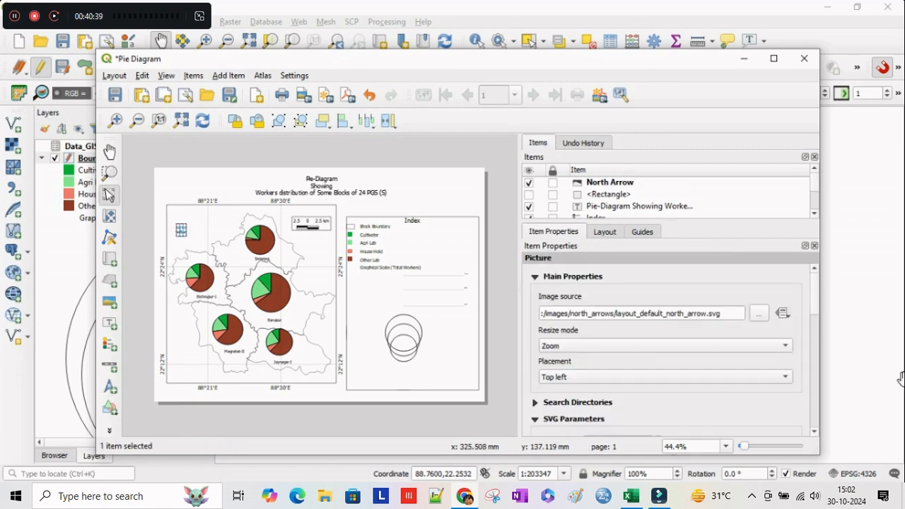
click(783, 315)
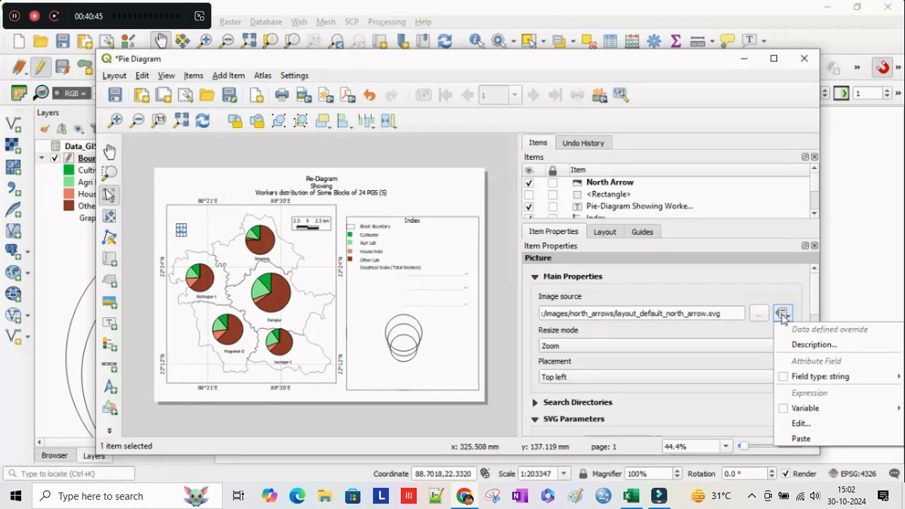
click(783, 315)
click(783, 315)
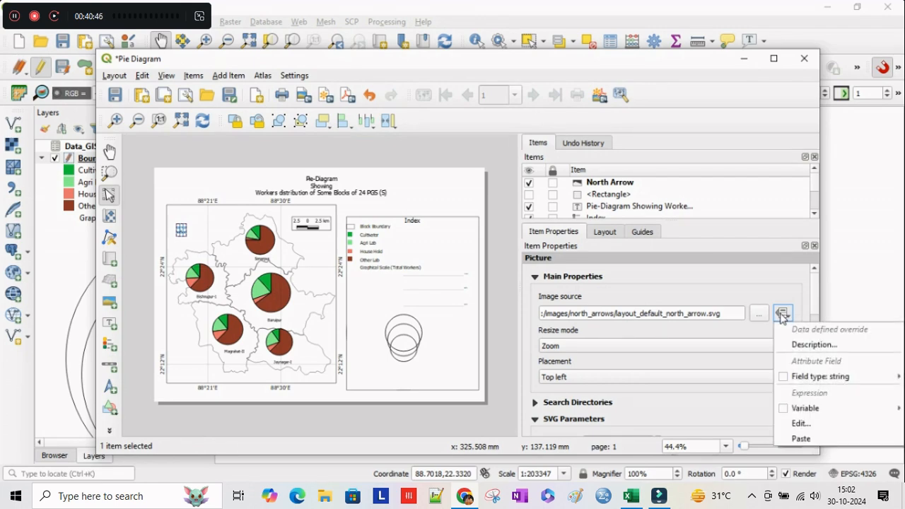
click(793, 345)
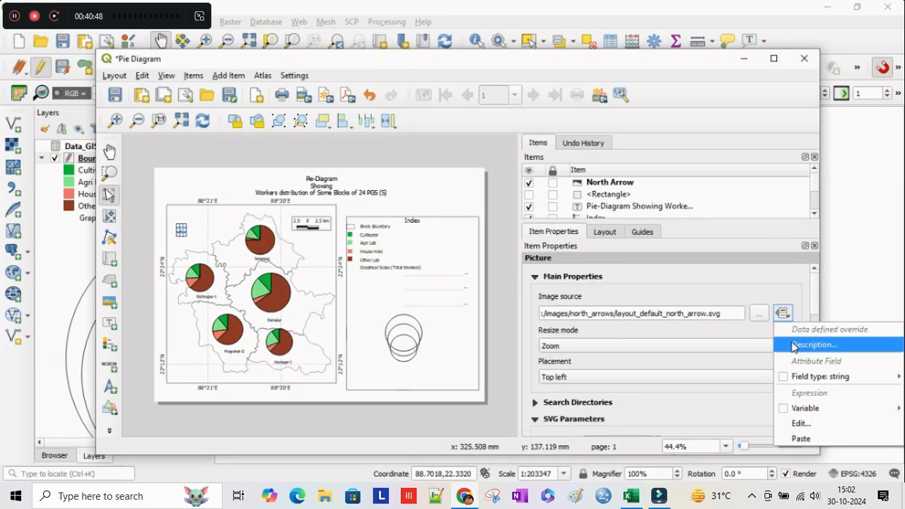
click(794, 345)
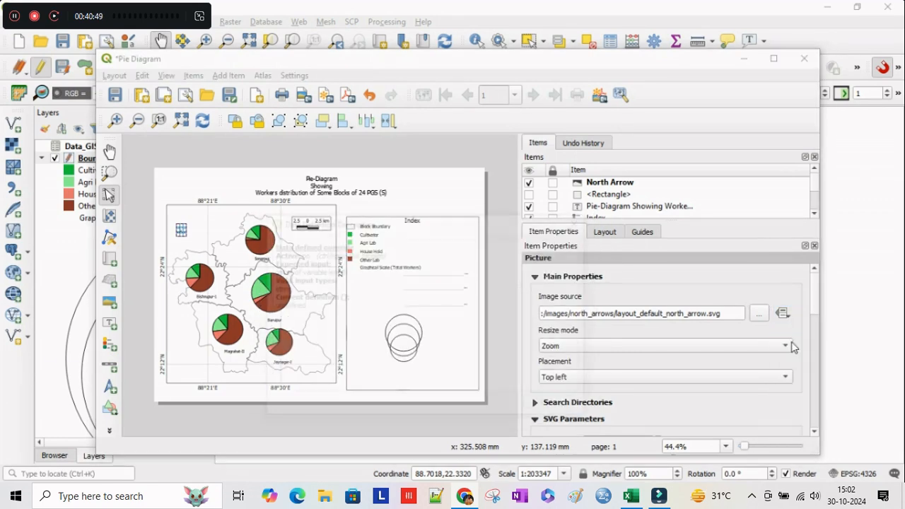
click(579, 223)
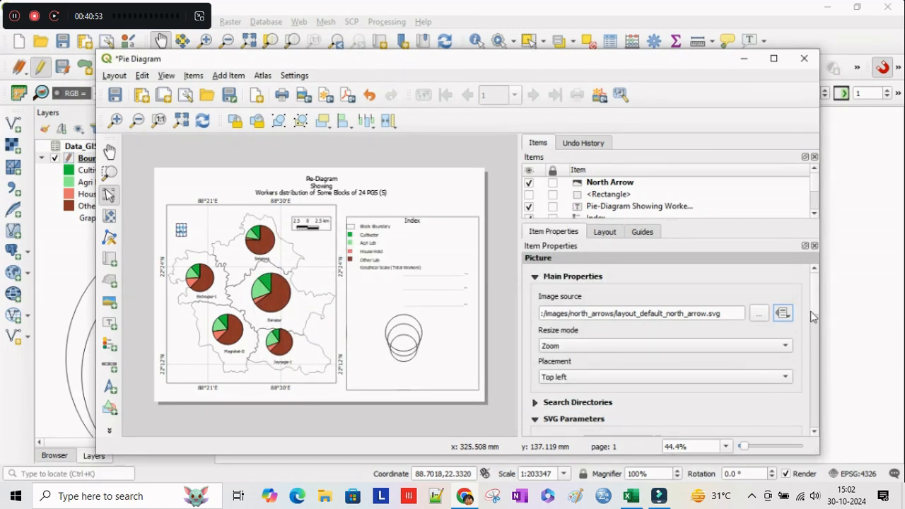
- Replace the north arrow's image with the plain black four-pointed star from the end of the SVG search directory previews
scroll(810, 311, down, 1)
click(622, 373)
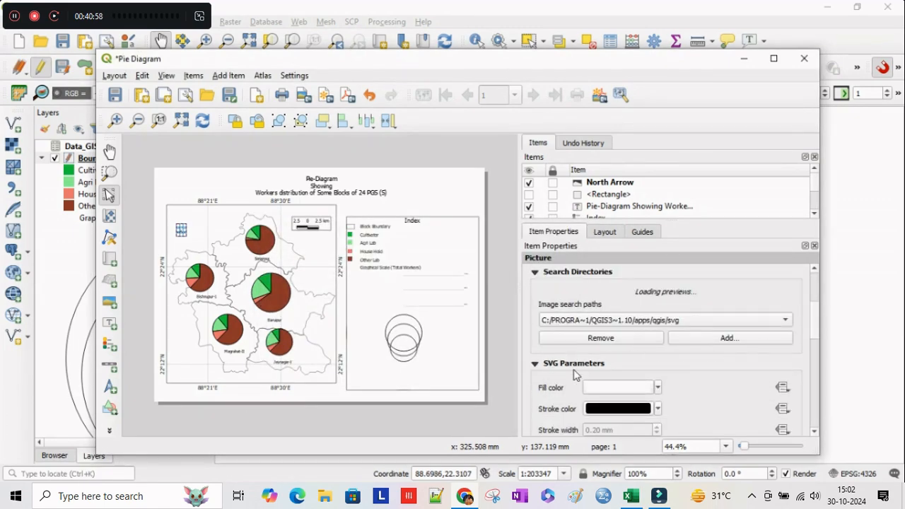
click(535, 273)
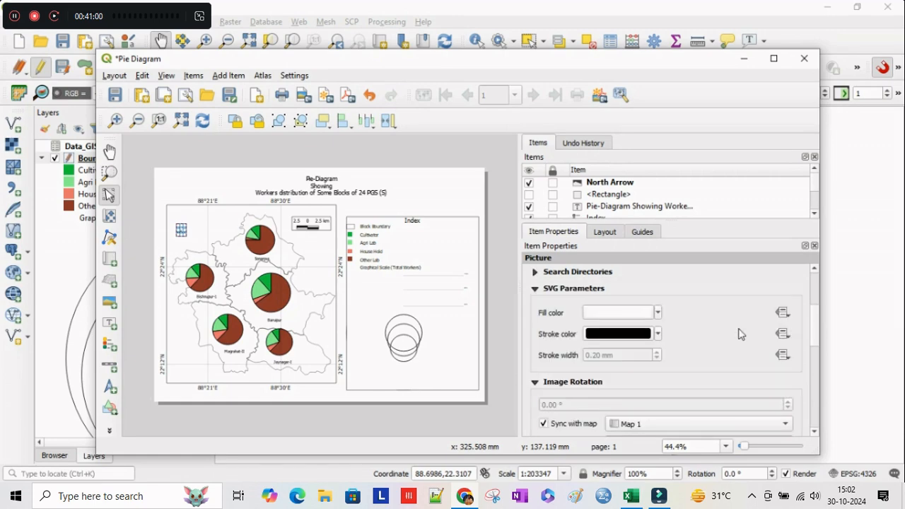
scroll(808, 320, up, 2)
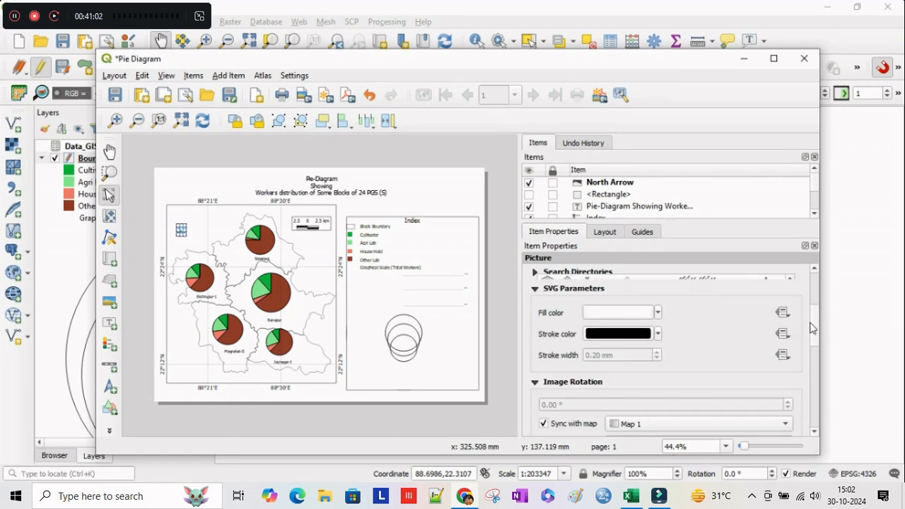
scroll(811, 322, up, 2)
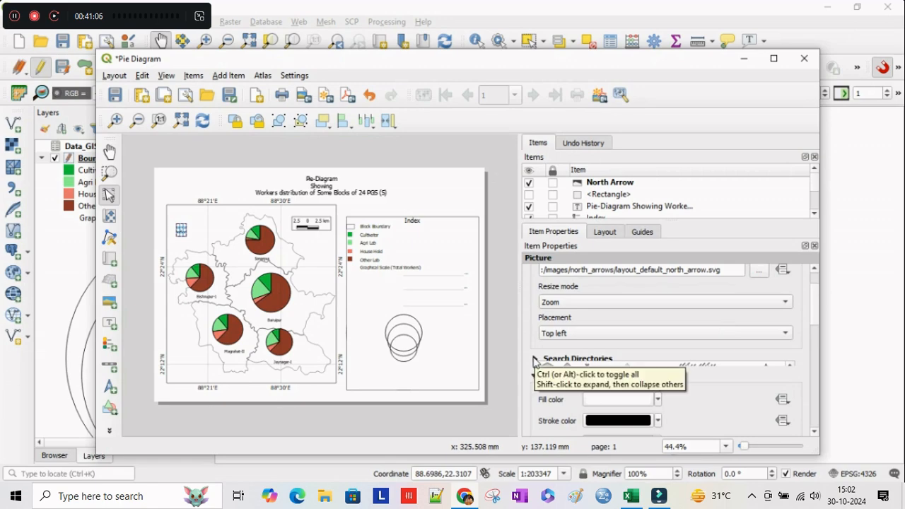
click(535, 360)
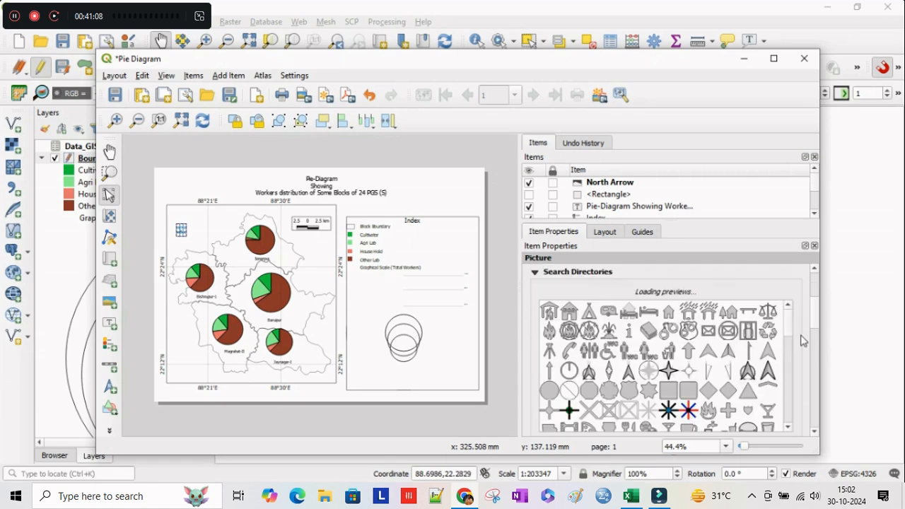
drag(788, 327, 797, 309)
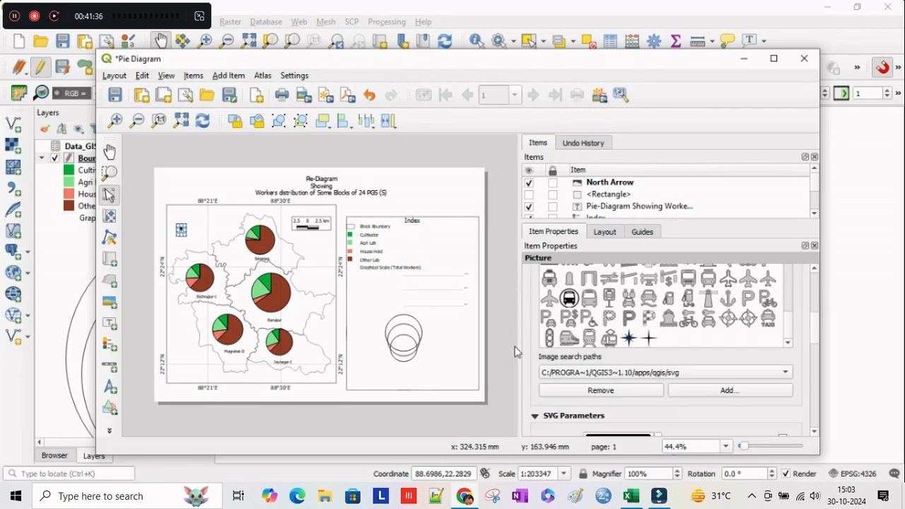
scroll(765, 371, down, 10)
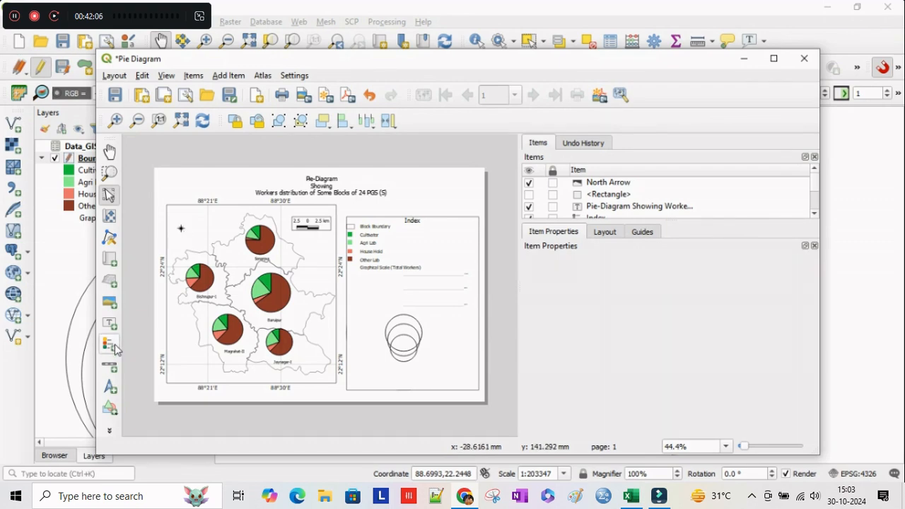
- Add a small text label just above the star north arrow in the map frame and set its text to N
click(110, 323)
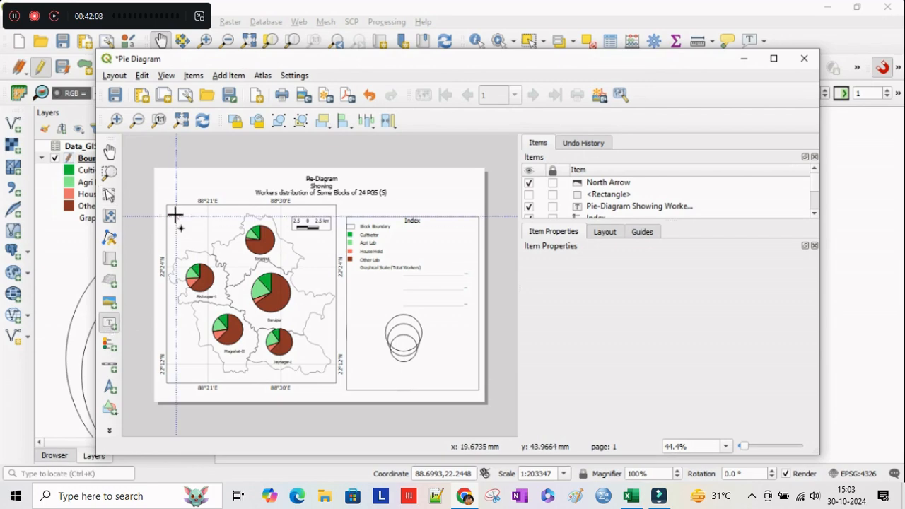
drag(175, 214, 184, 225)
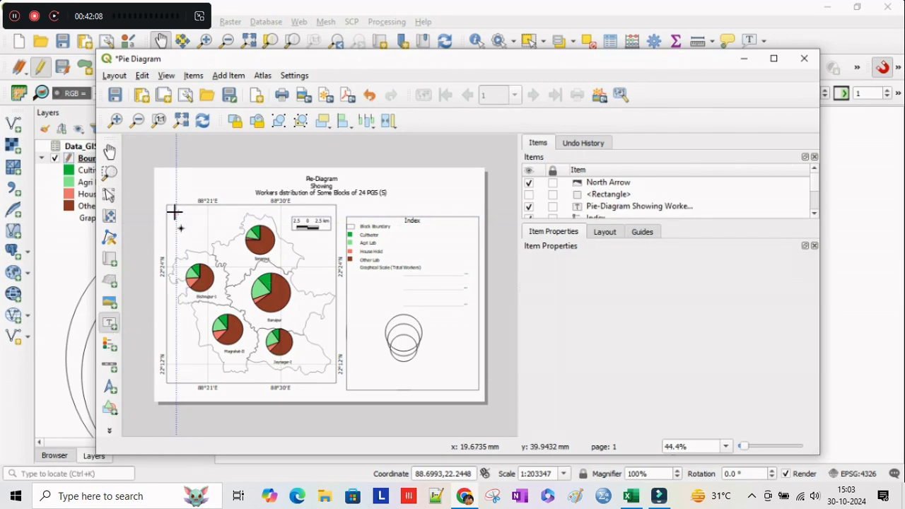
drag(176, 212, 186, 221)
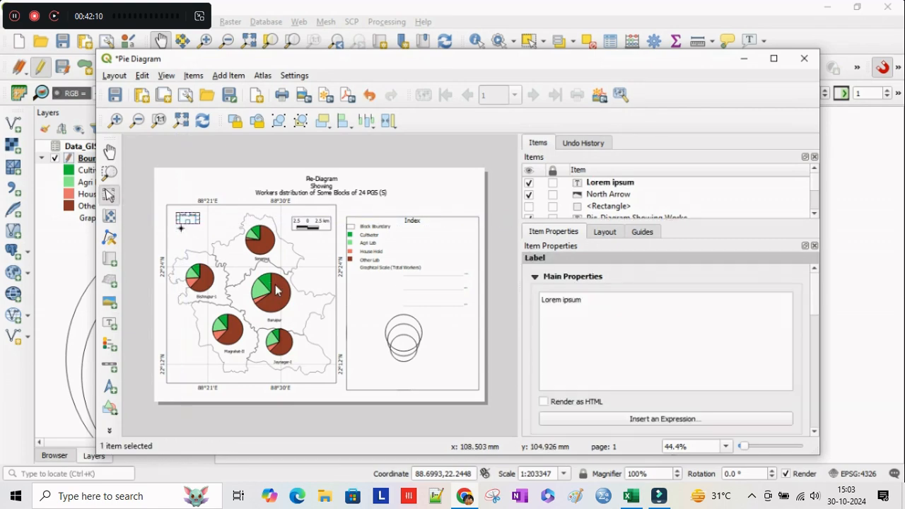
drag(596, 300, 524, 301)
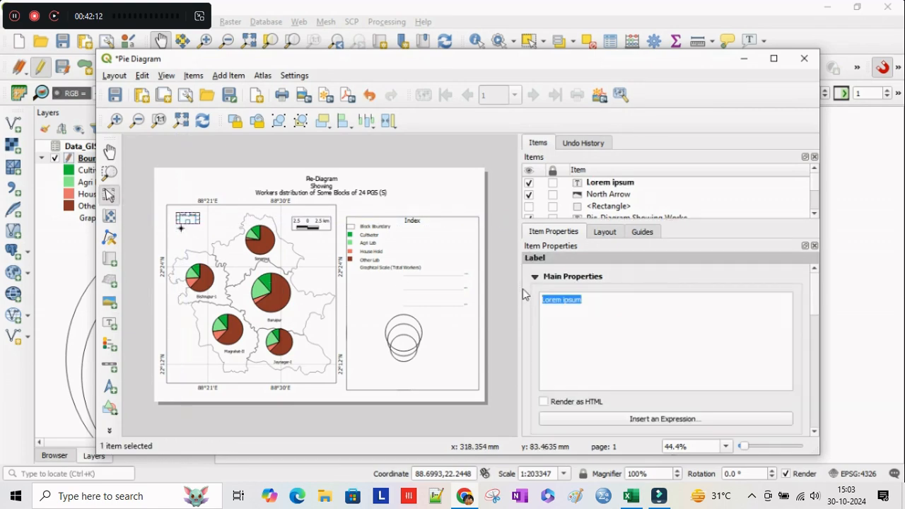
text(N)
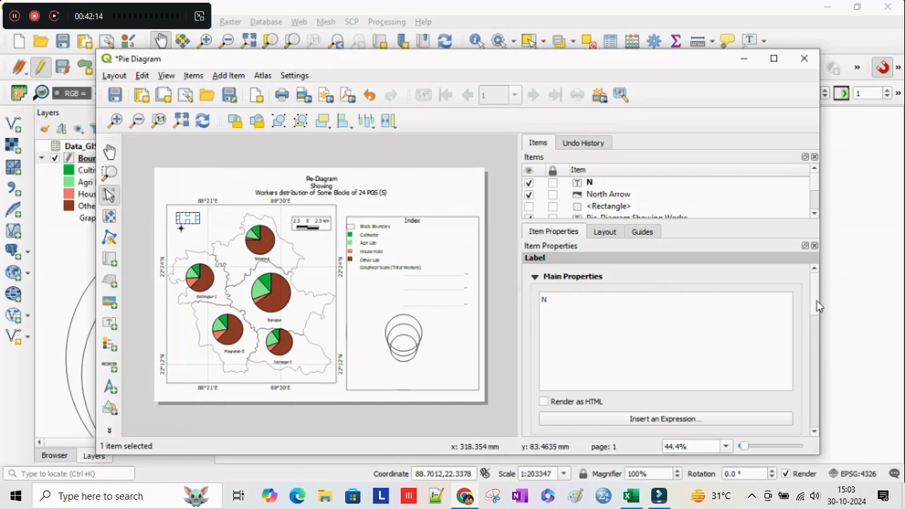
- Enlarge the N label's font and set its horizontal alignment to Center and vertical alignment to Middle
scroll(818, 326, down, 5)
click(789, 361)
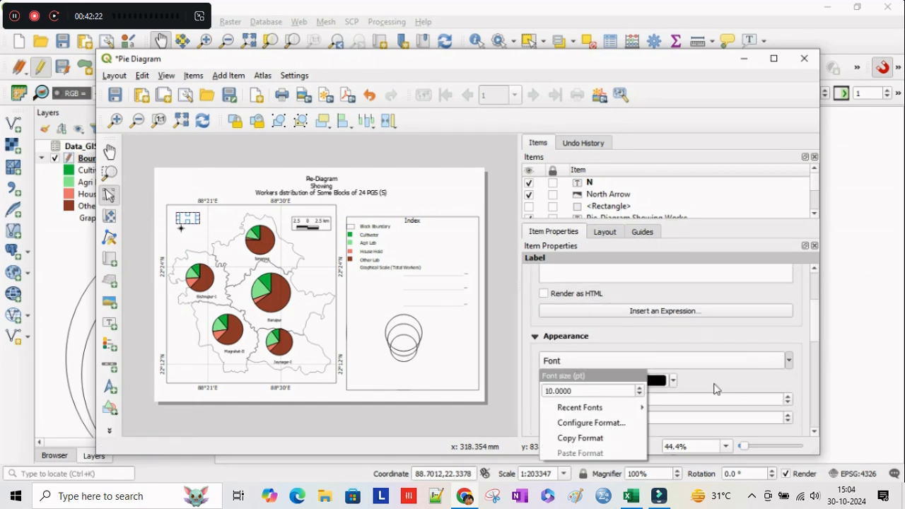
click(641, 388)
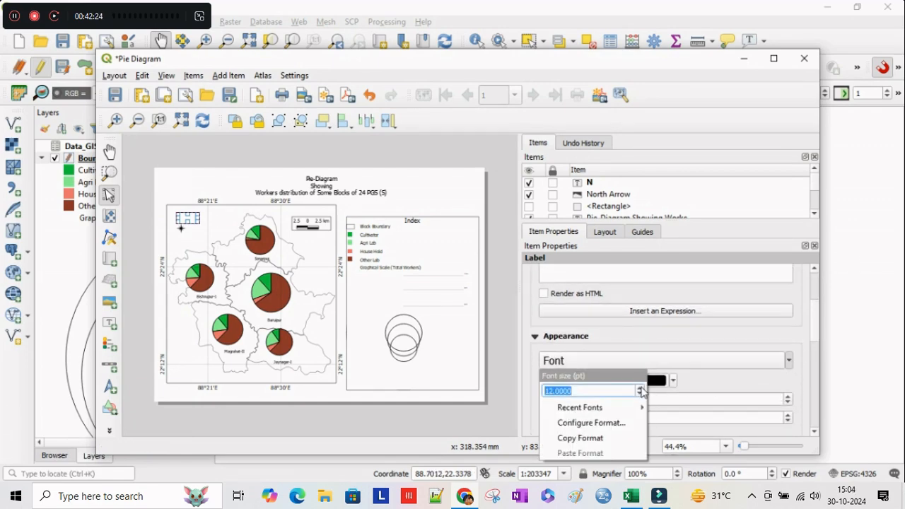
click(641, 388)
scroll(816, 346, down, 4)
click(577, 364)
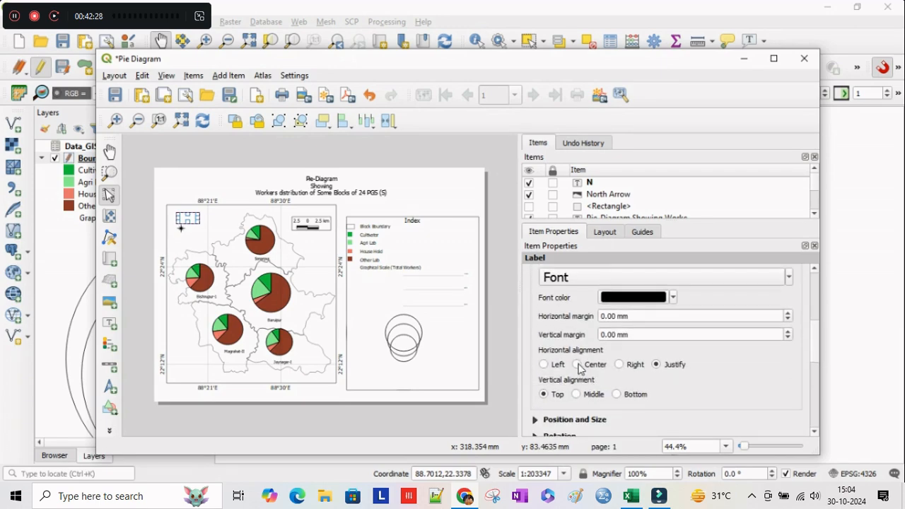
click(577, 394)
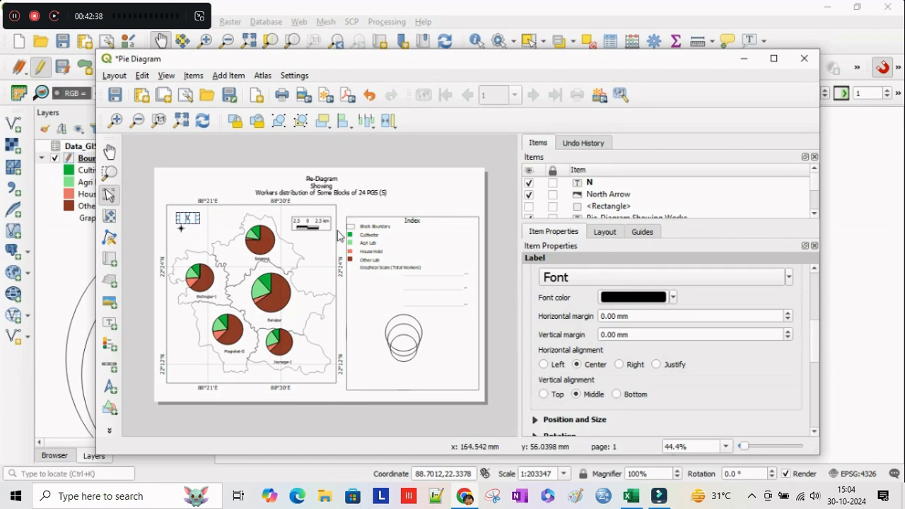
- Nudge the N label so it sits directly above the north arrow's star, and shift the map frame slightly to the right
key(Left)
click(228, 235)
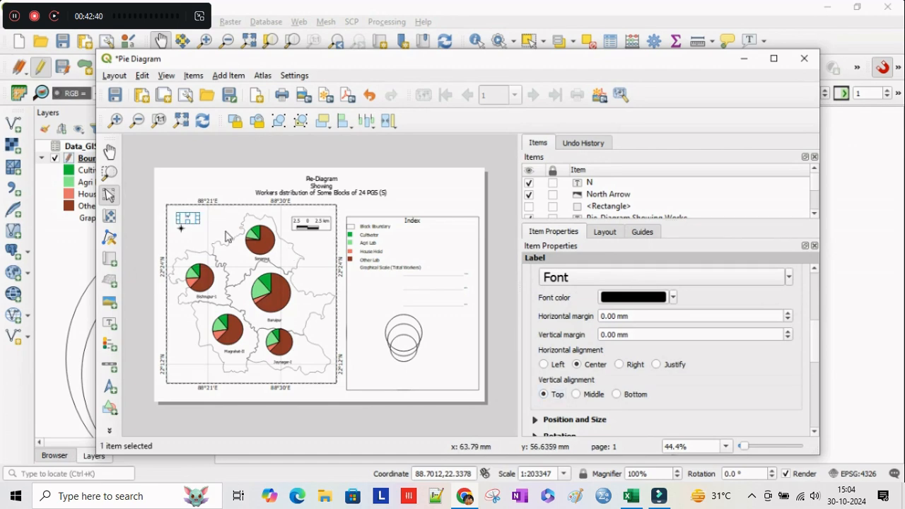
click(189, 219)
key(Left)
key(Left)
key(Left)
key(Left)
key(Left)
key(Left)
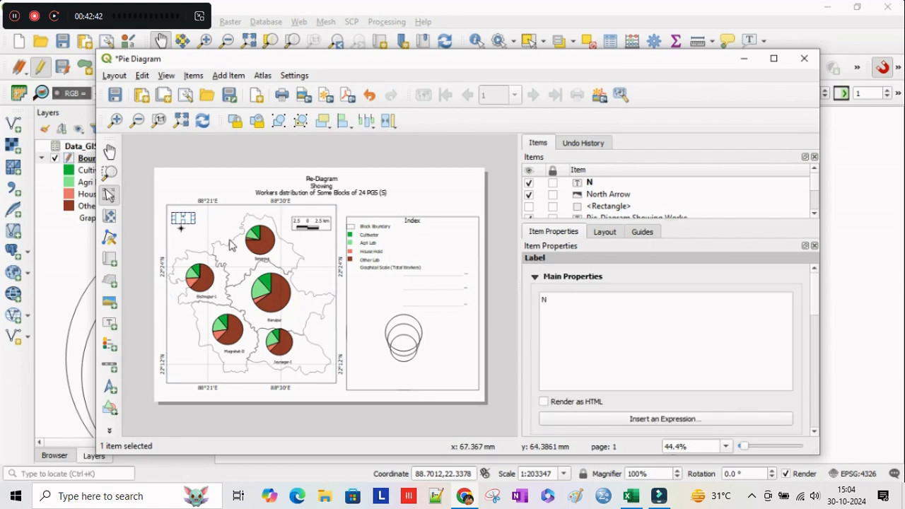
key(Left)
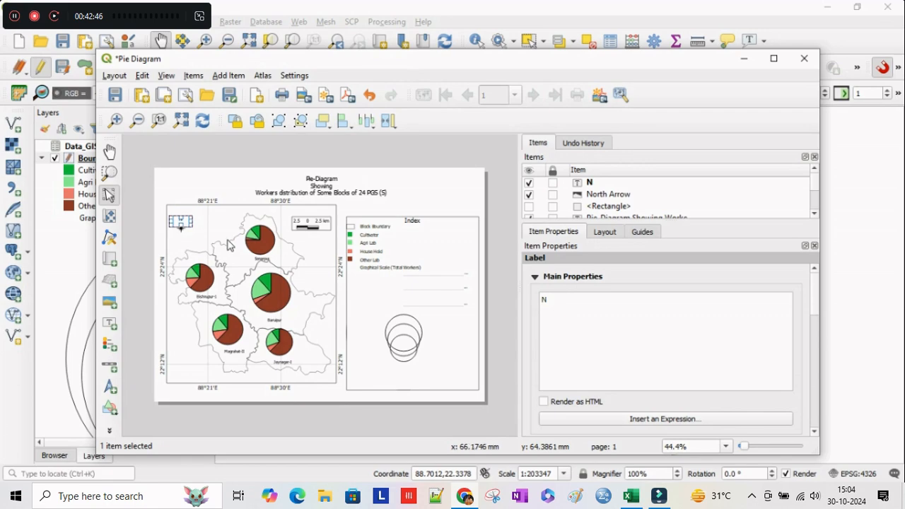
click(220, 215)
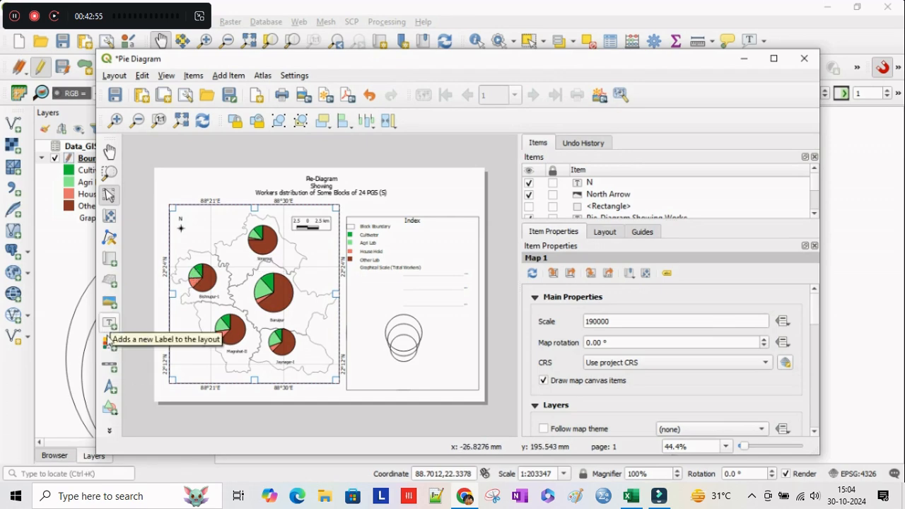
- Draw a small upright rectangle around the N label and north arrow star, and nudge it right to sit inside the map frame
click(111, 413)
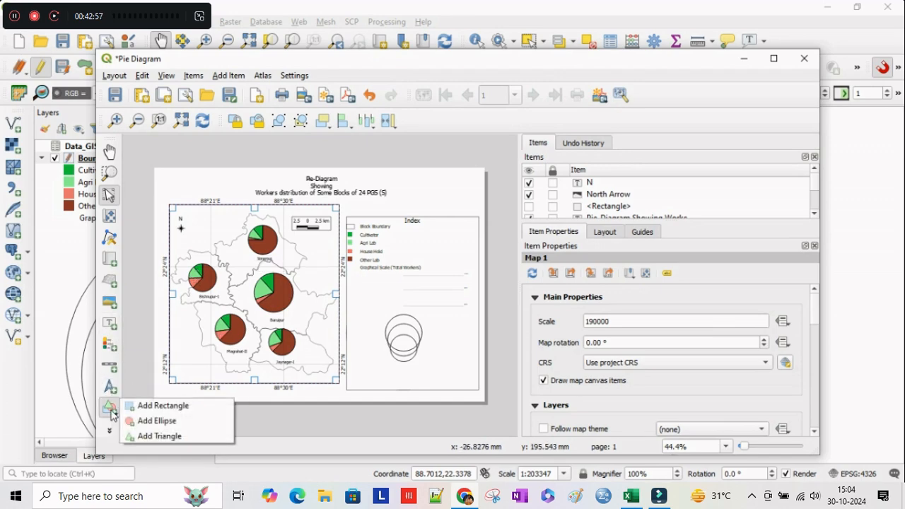
click(164, 406)
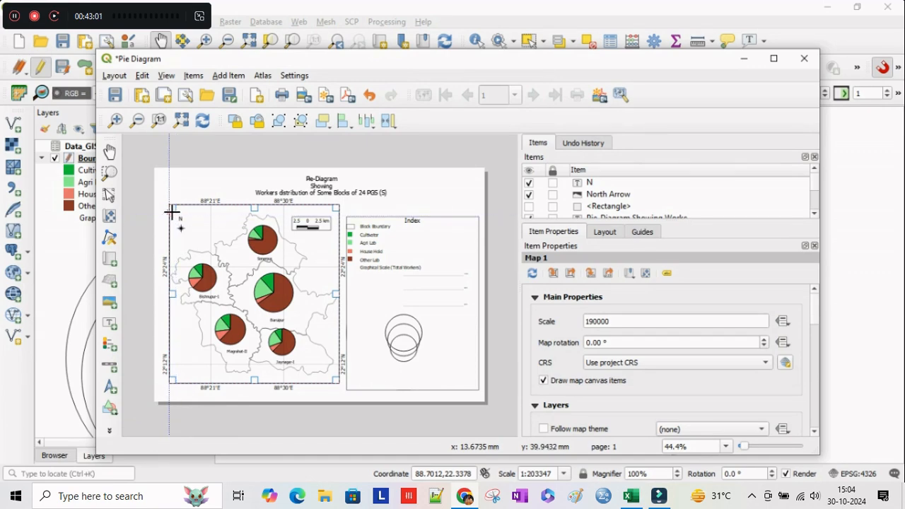
drag(171, 211, 187, 236)
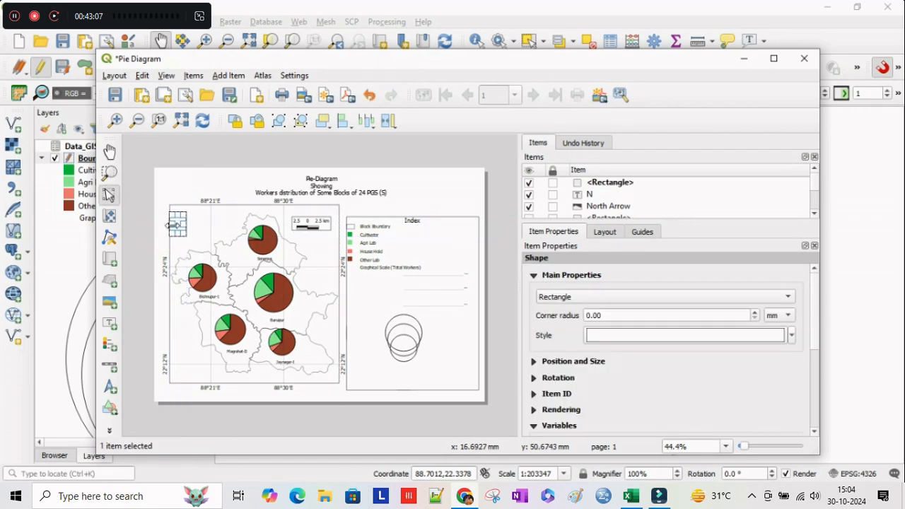
key(Right)
key(Right)
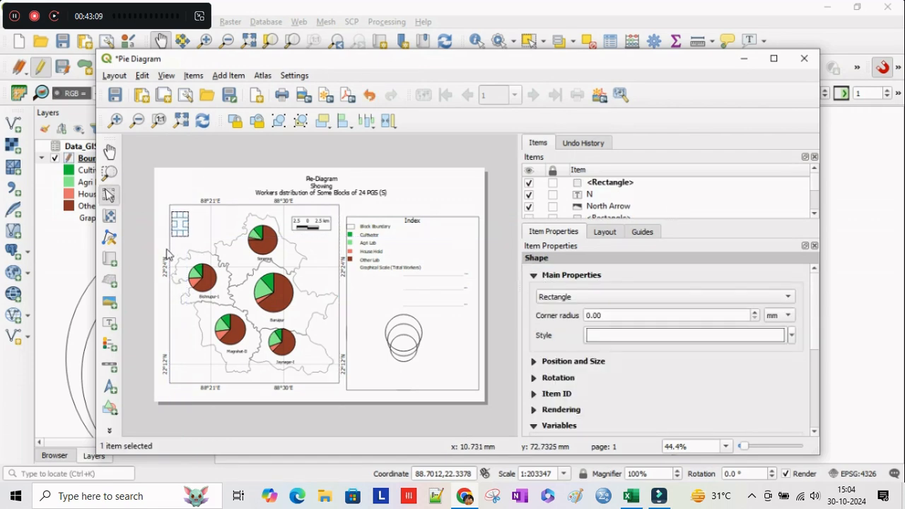
- Set the north arrow rectangle's simple fill to the No Brush fill style so the N and star show through
click(790, 337)
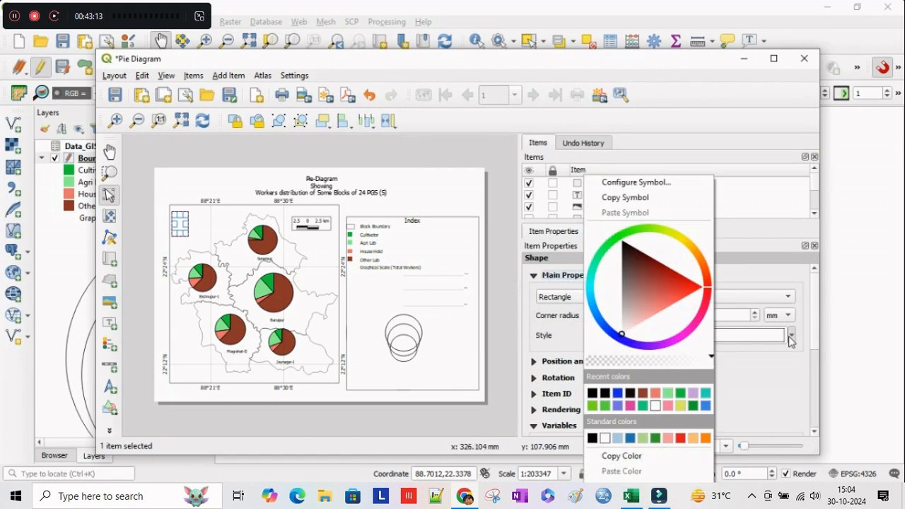
click(635, 183)
click(643, 297)
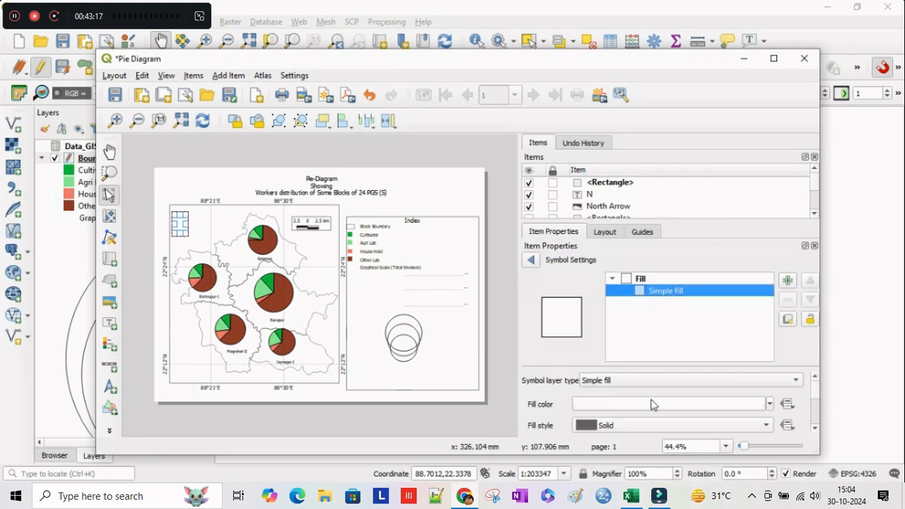
click(652, 425)
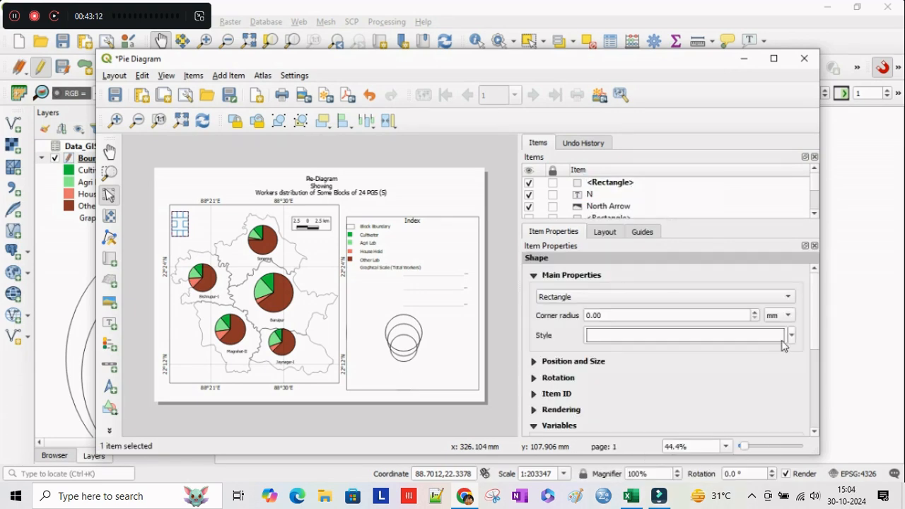
click(791, 338)
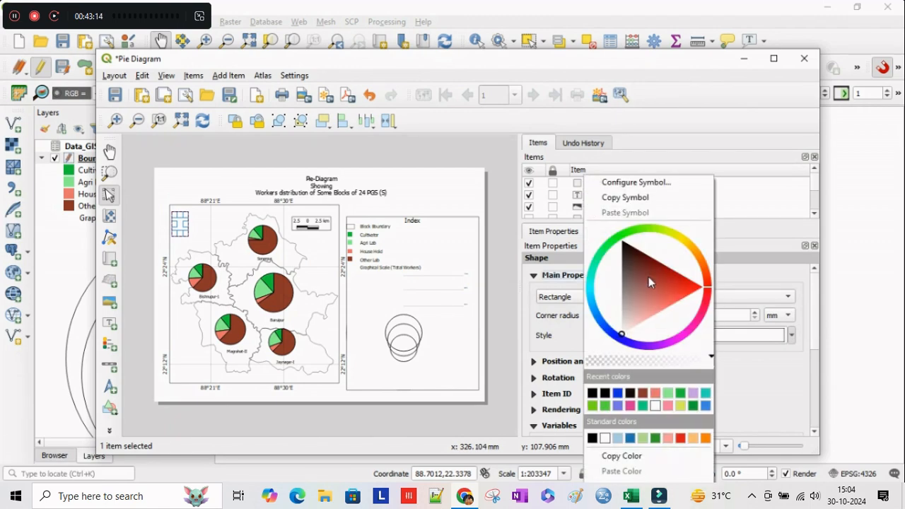
click(633, 183)
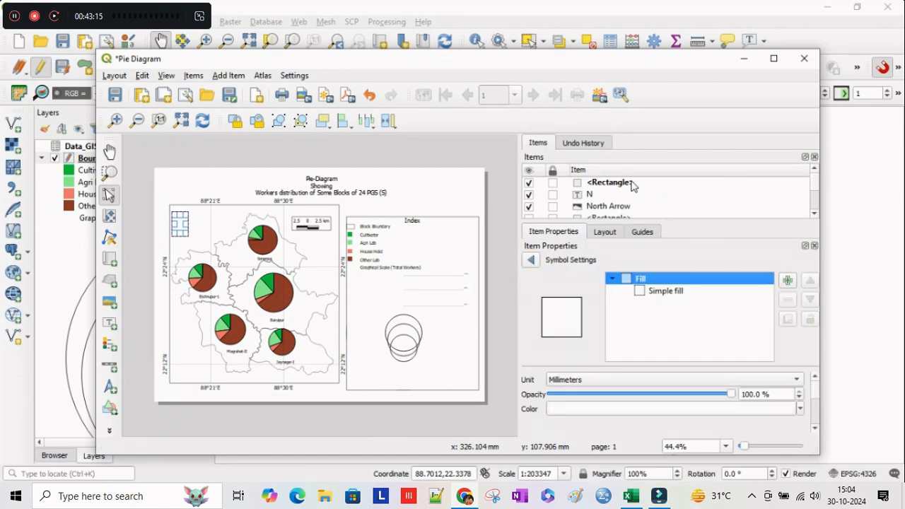
click(643, 293)
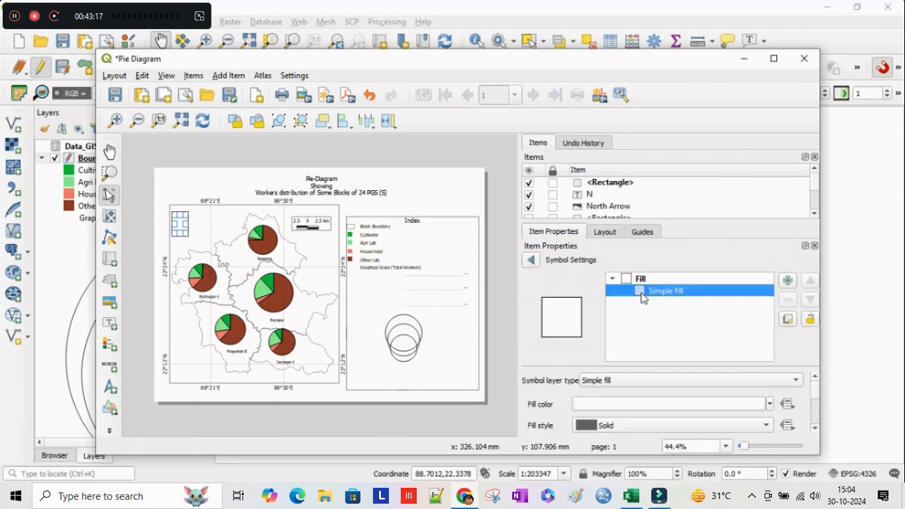
click(650, 425)
click(651, 323)
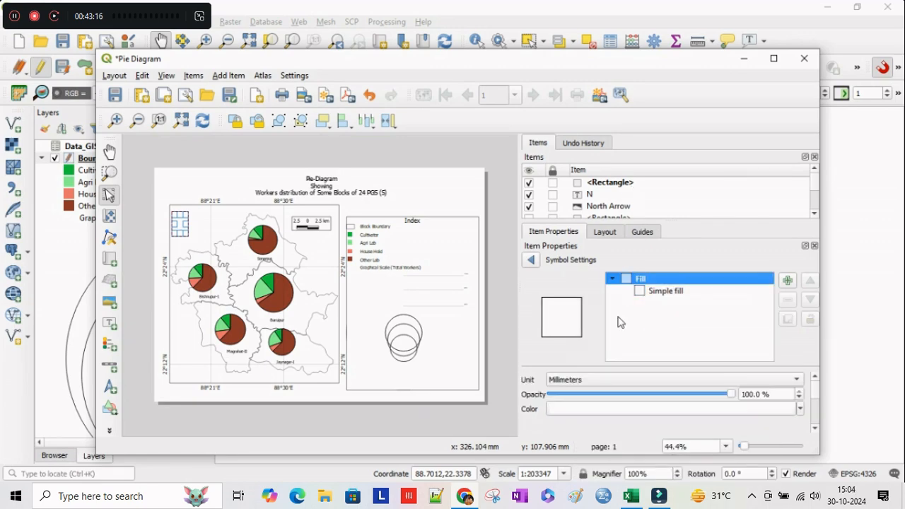
click(646, 292)
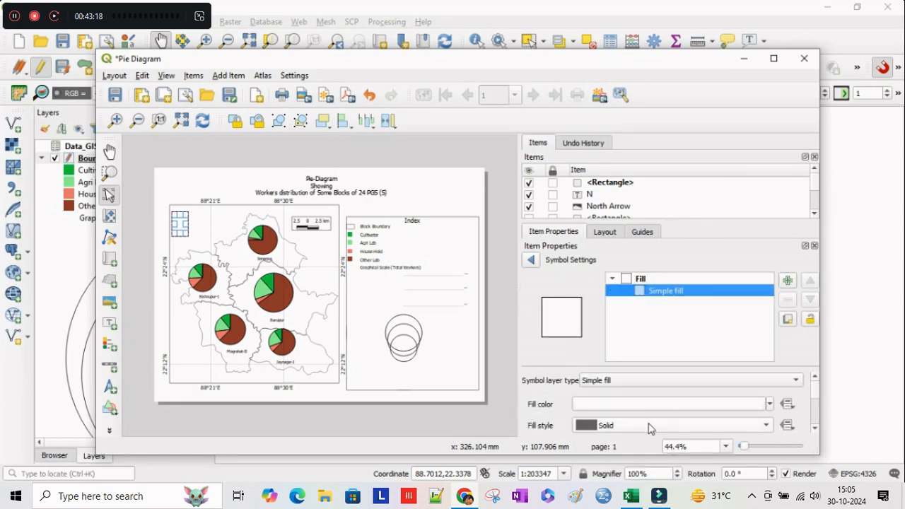
click(651, 426)
click(650, 323)
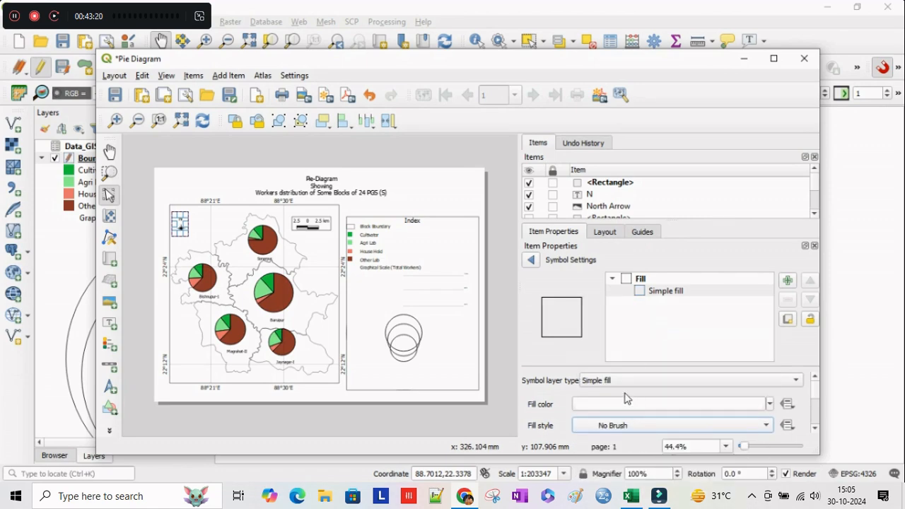
click(439, 199)
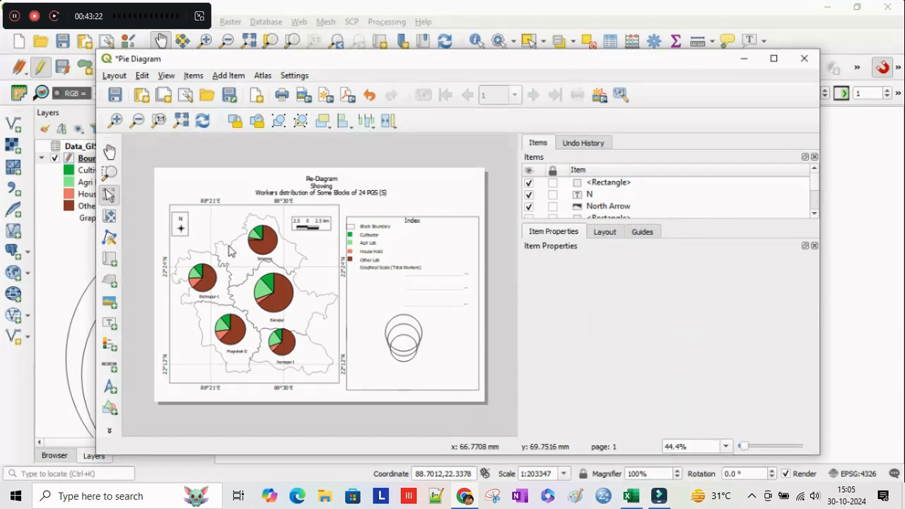
- Select the Index legend and look through its item properties
click(361, 253)
click(410, 187)
click(456, 263)
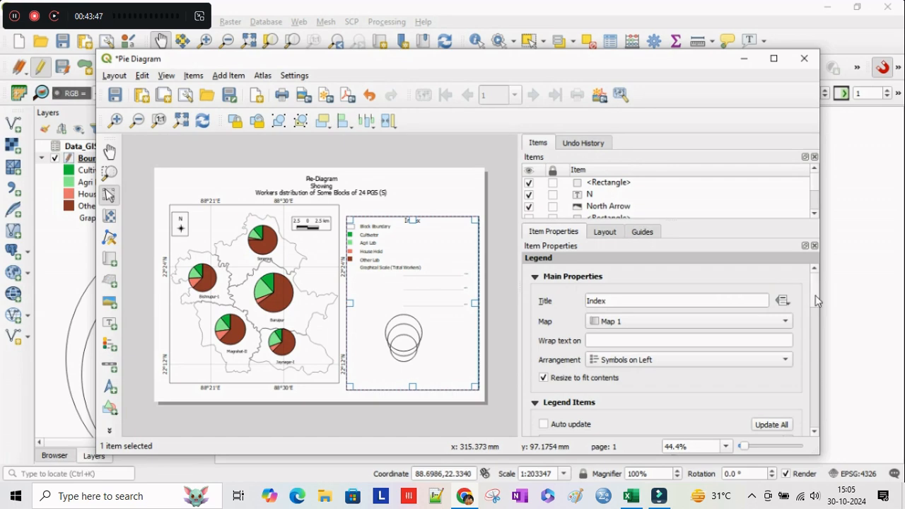
drag(815, 299, 814, 334)
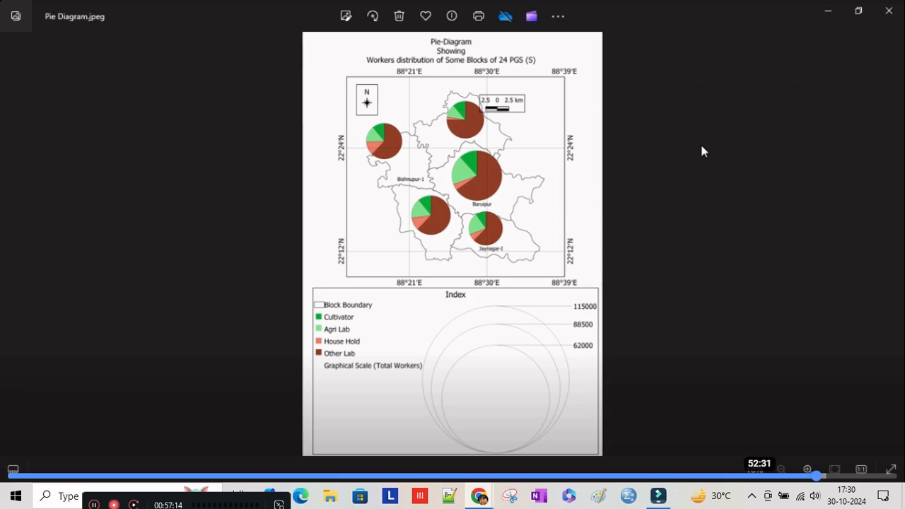
- Open the project's Pie Diagram print layout and select the Index legend to show its Legend Items settings
click(760, 475)
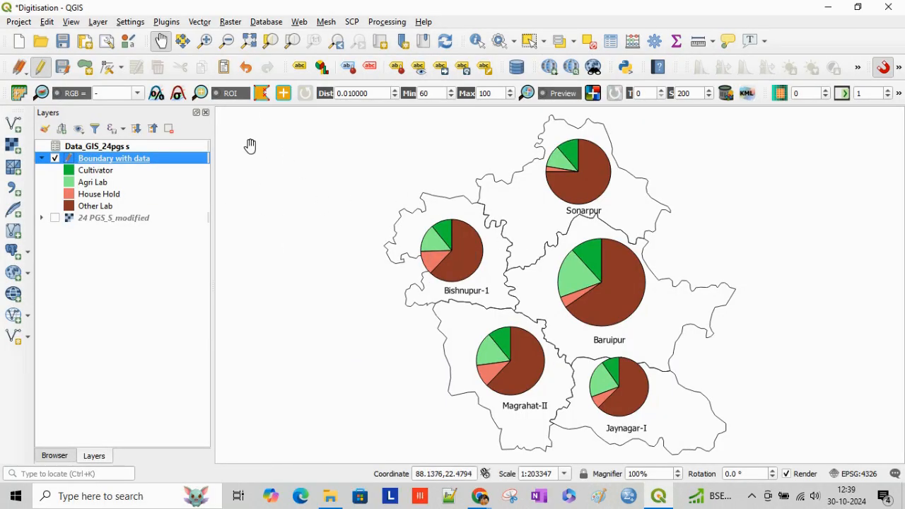
click(21, 27)
mouse_move(60, 290)
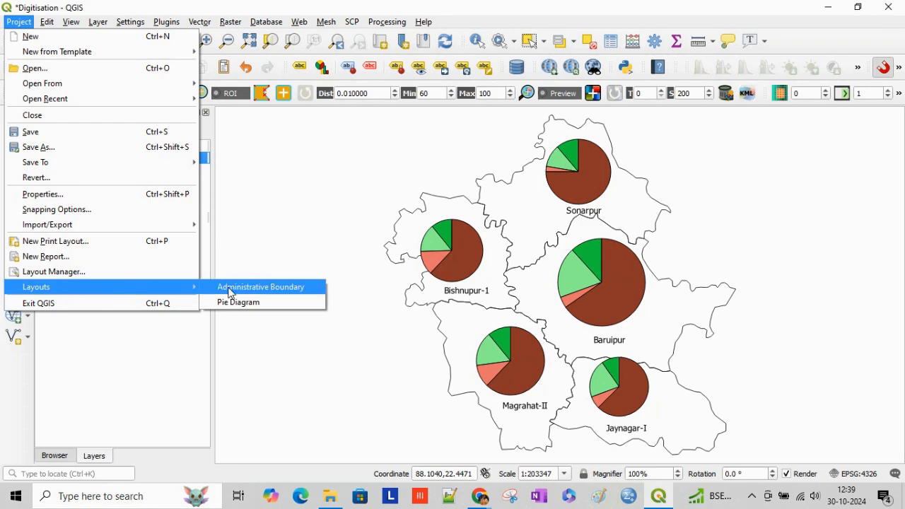
click(253, 304)
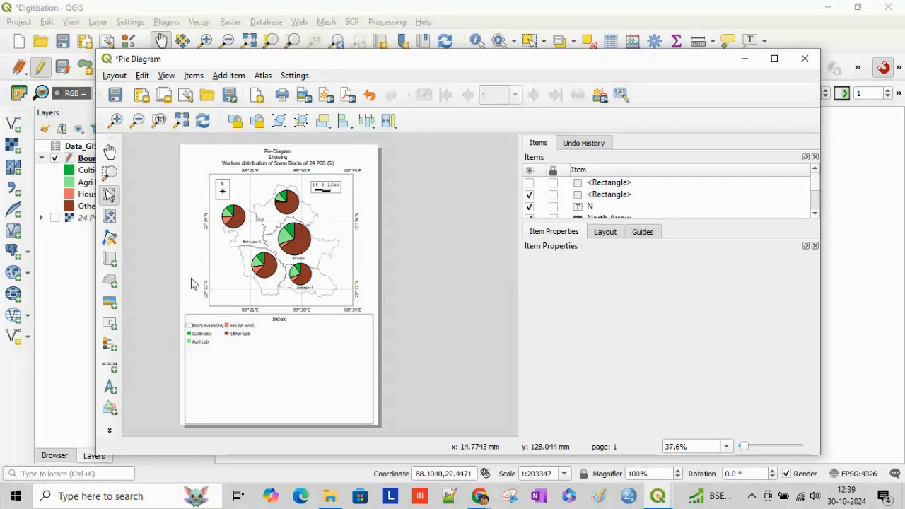
click(354, 350)
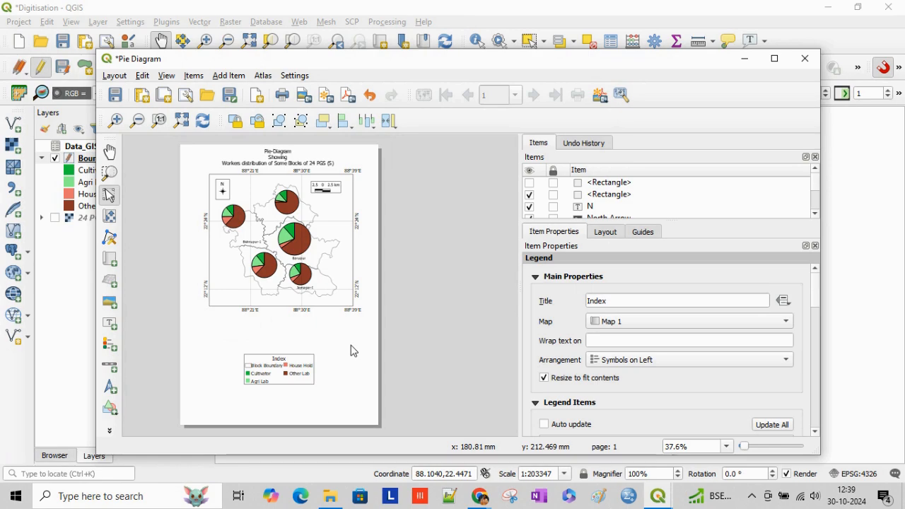
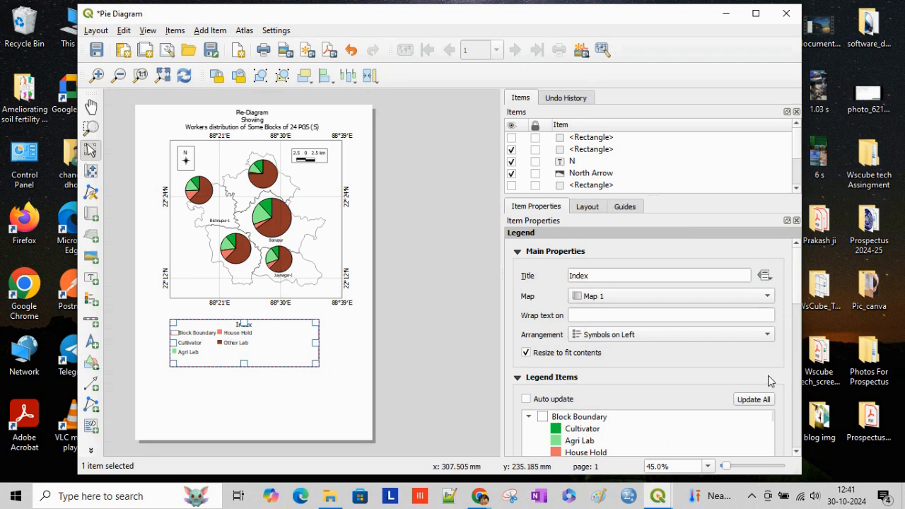
drag(797, 294, 797, 312)
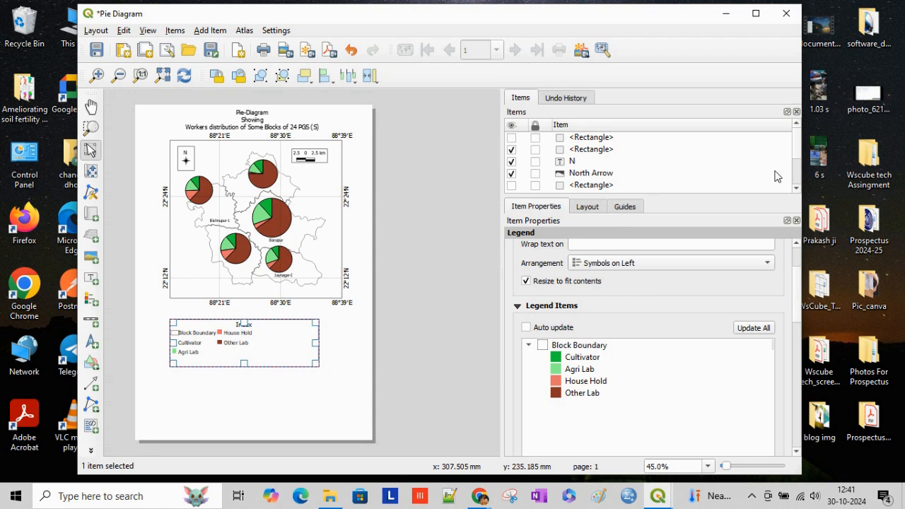
- Toggle the title label's visibility off and on to identify it, and hide the Index legend from the layout page
scroll(798, 167, down, 1)
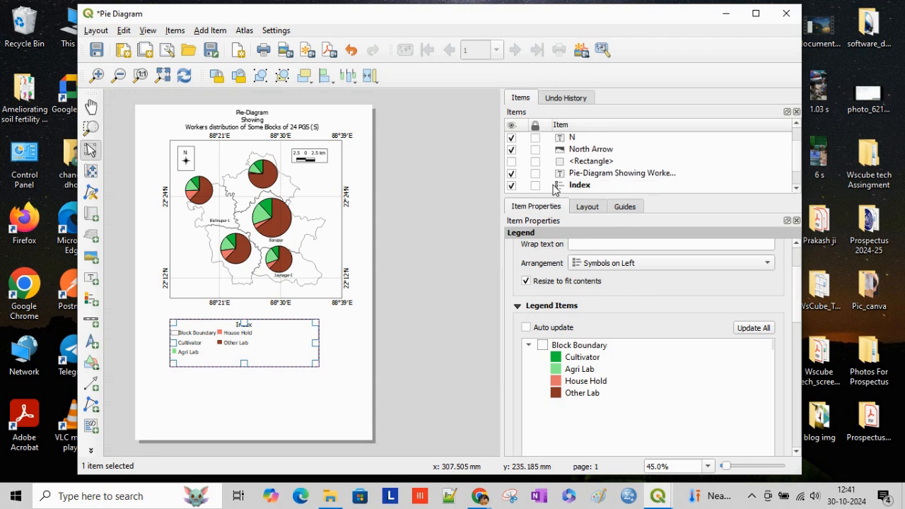
click(512, 173)
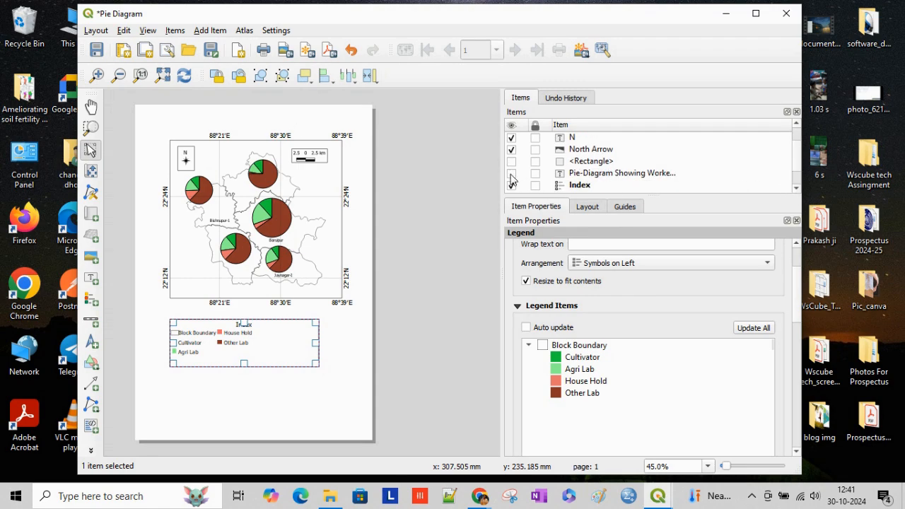
click(512, 173)
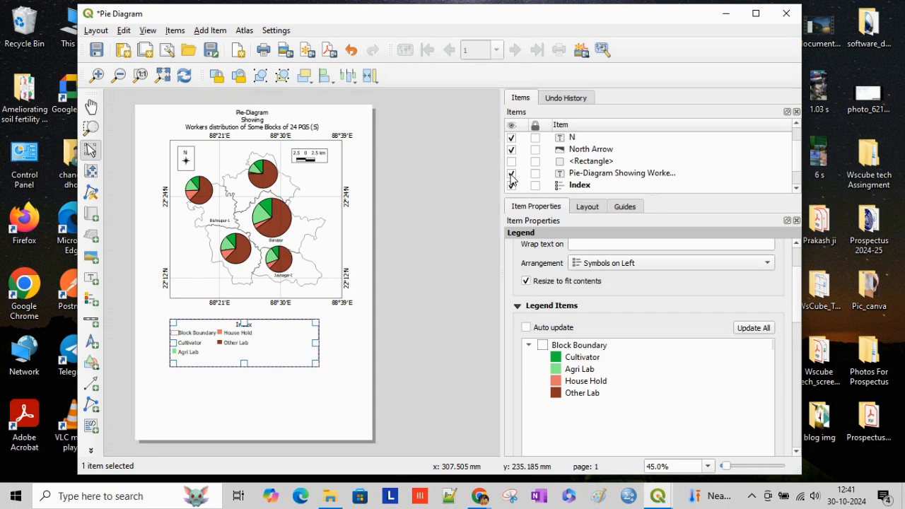
click(512, 185)
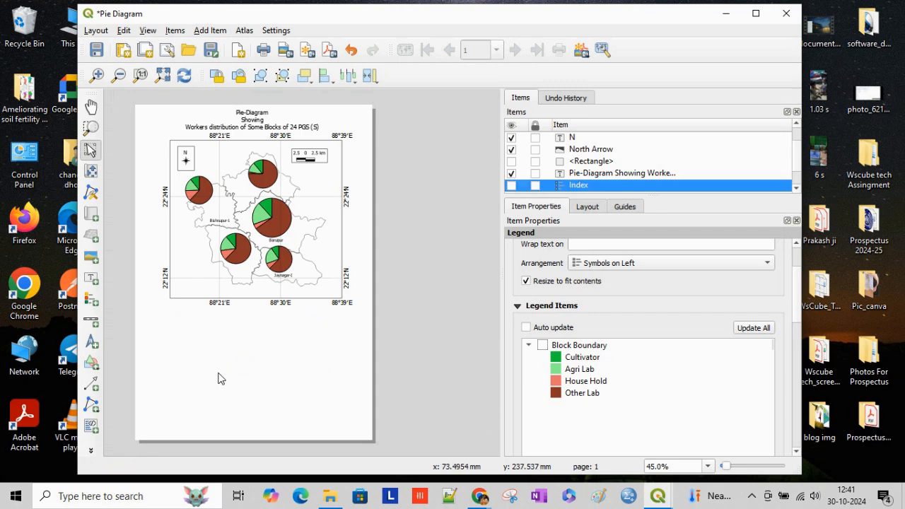
click(254, 282)
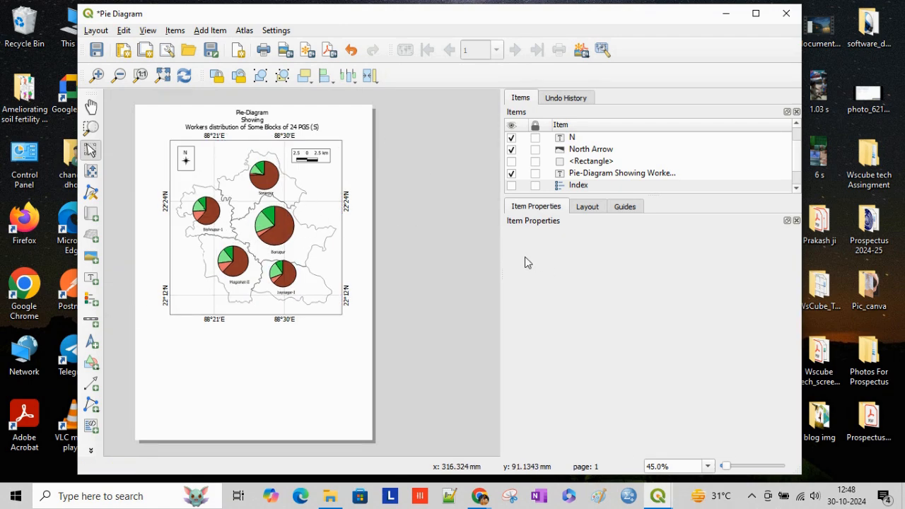
- Maximize the layout window and set the page zoom to 55%
click(756, 13)
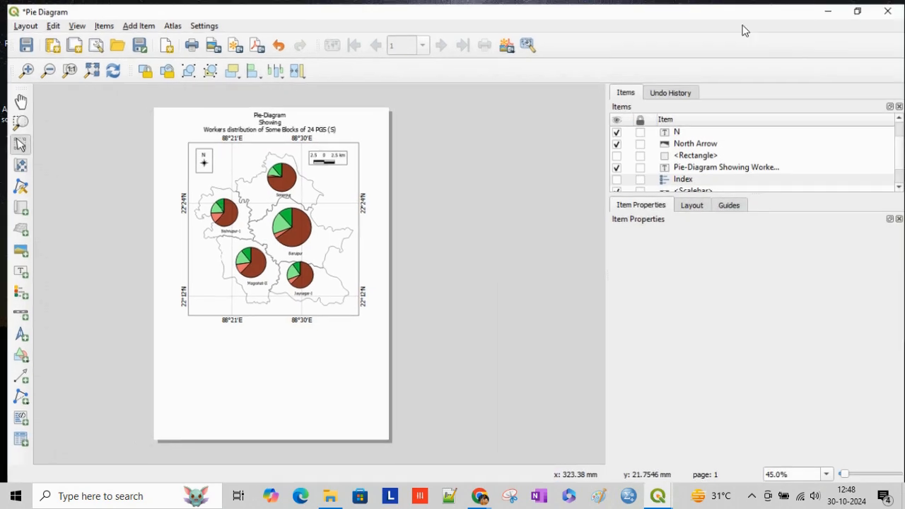
scroll(329, 338, up, 1)
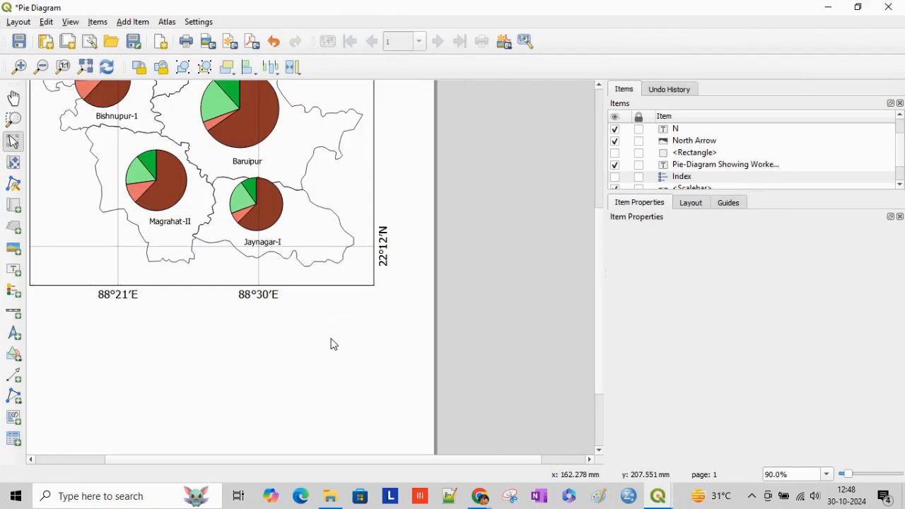
scroll(339, 342, down, 1)
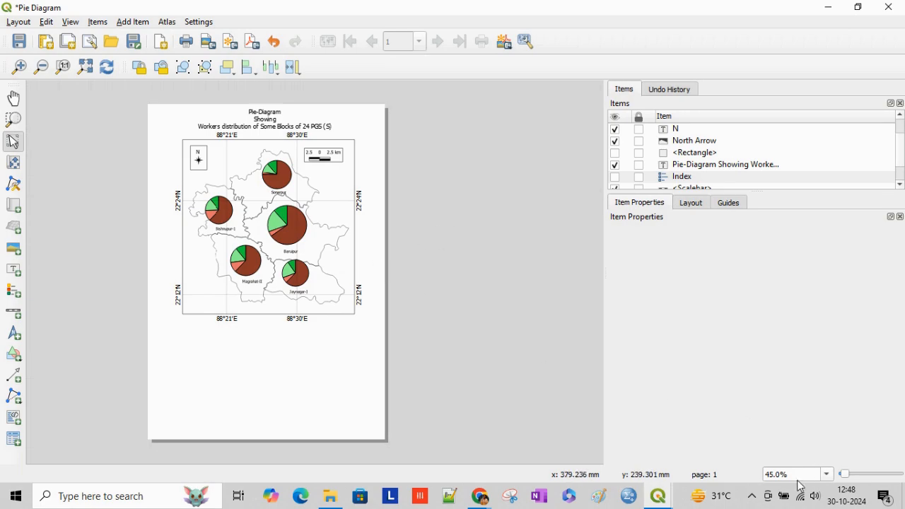
click(772, 478)
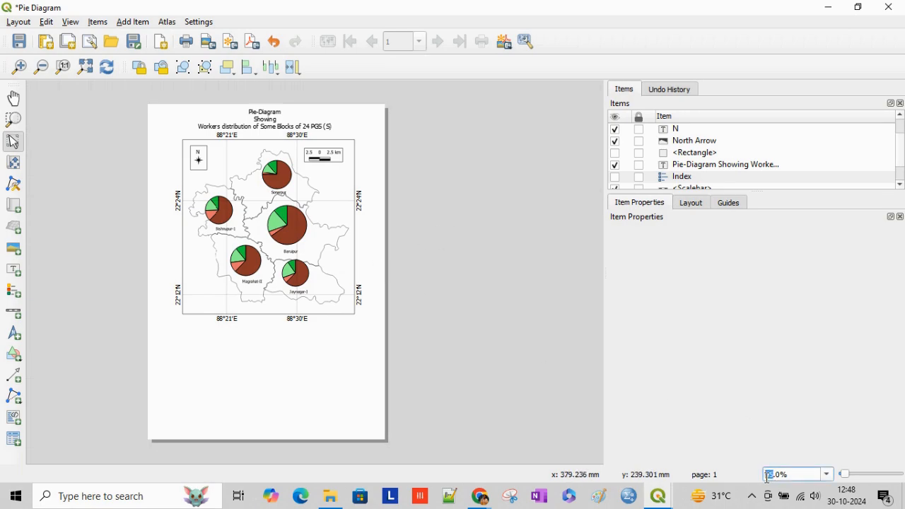
key(Return)
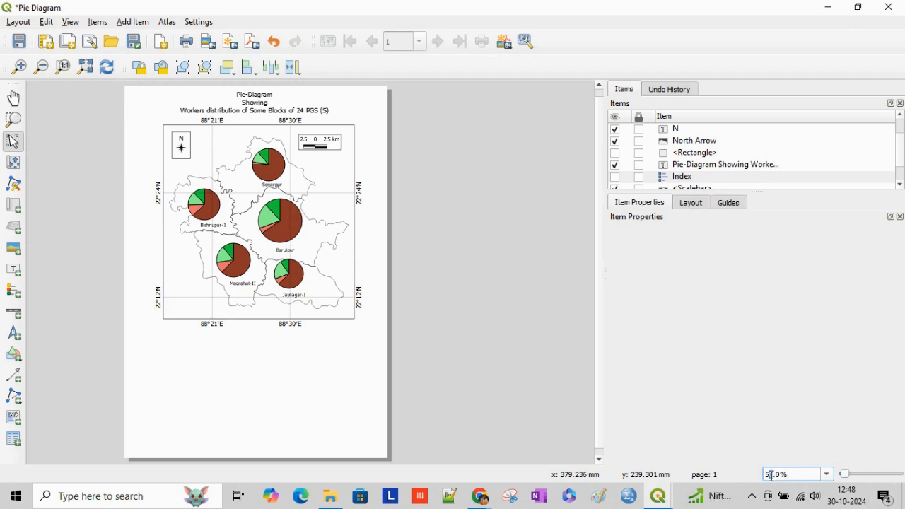
key(Return)
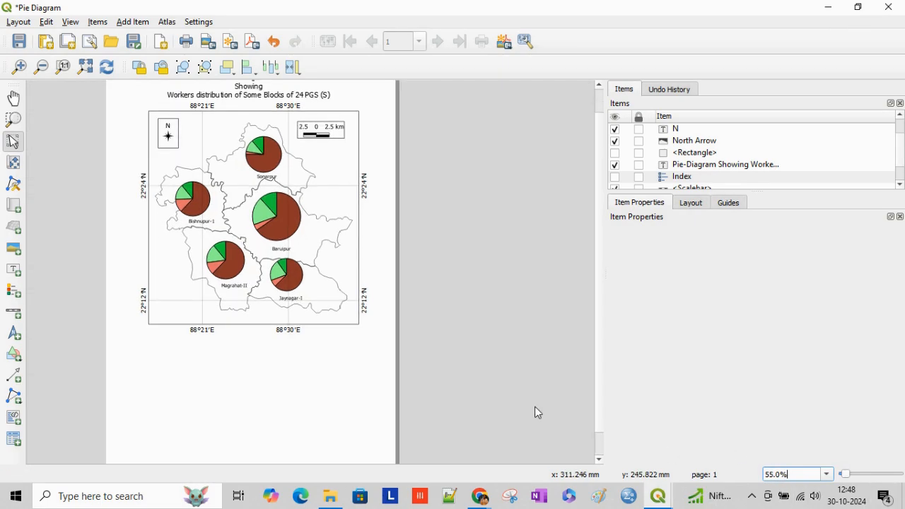
click(13, 353)
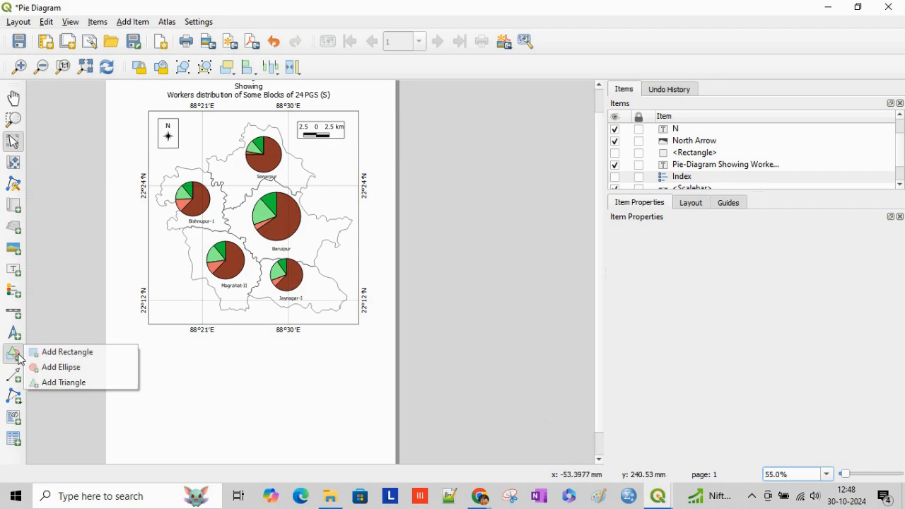
click(88, 354)
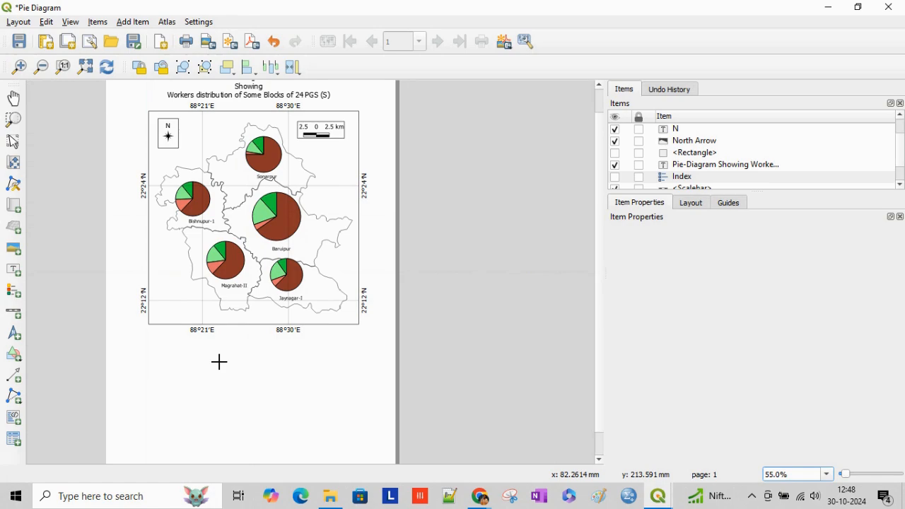
drag(254, 199, 296, 240)
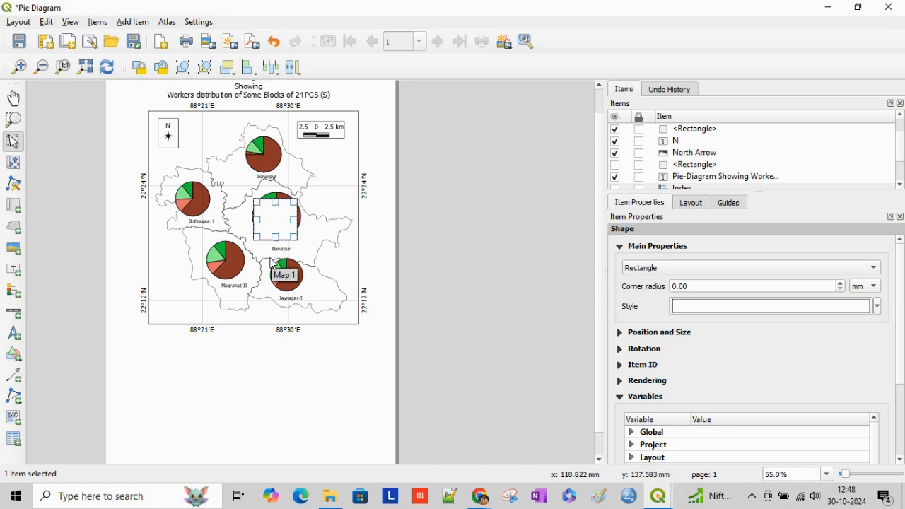
click(47, 22)
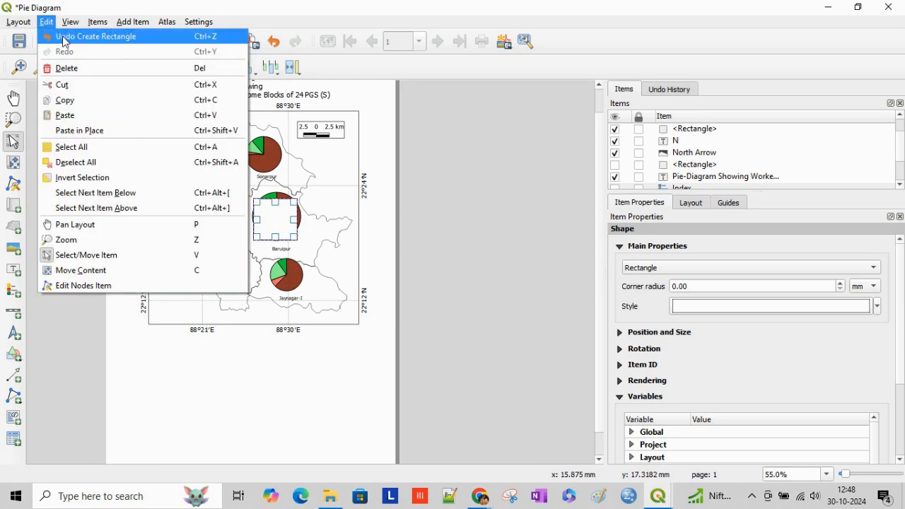
click(65, 37)
- Draw an ellipse matching the Baruipur pie, nudge it to fit exactly, and move it to the blank area below the map
click(13, 352)
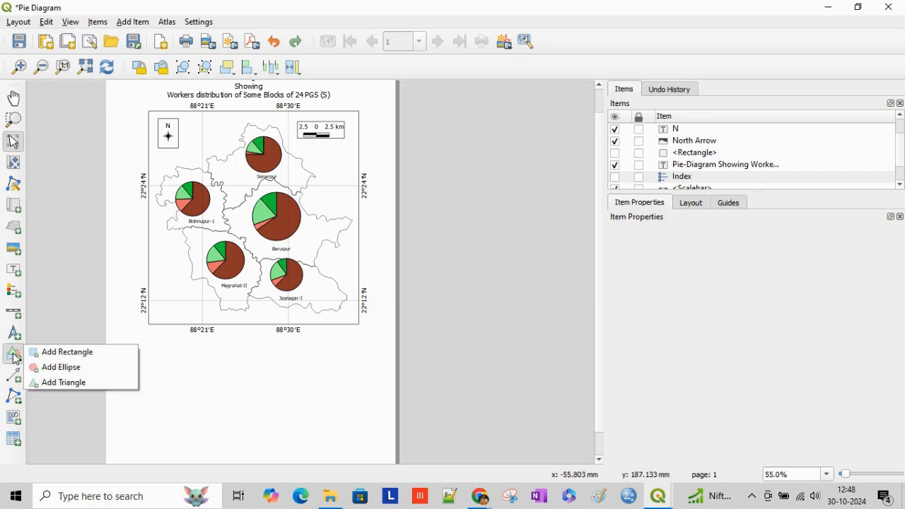
click(84, 375)
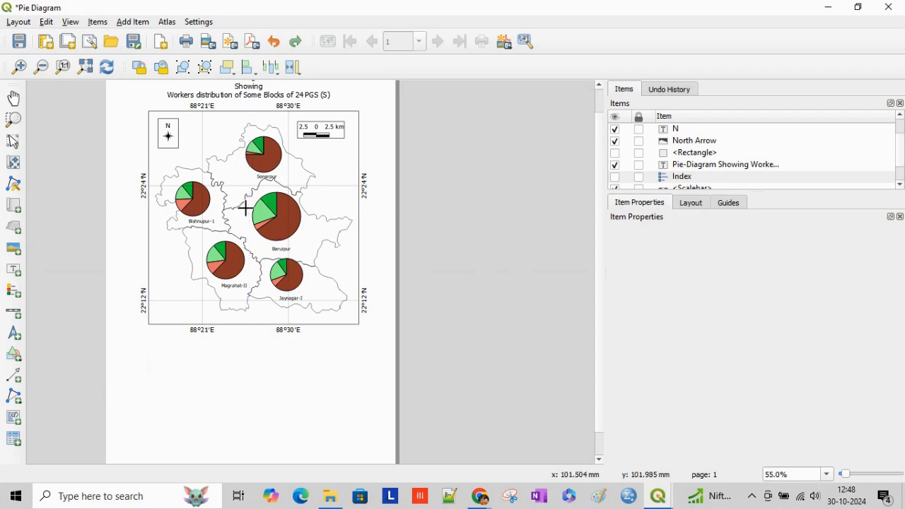
mouse_move(257, 201)
mouse_down()
mouse_move(302, 245)
mouse_move(286, 220)
mouse_up()
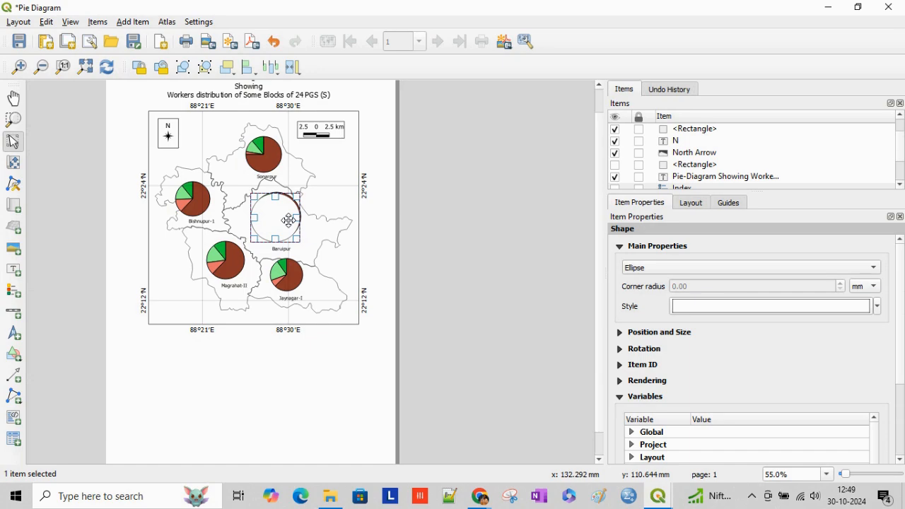
key(Right)
key(Up)
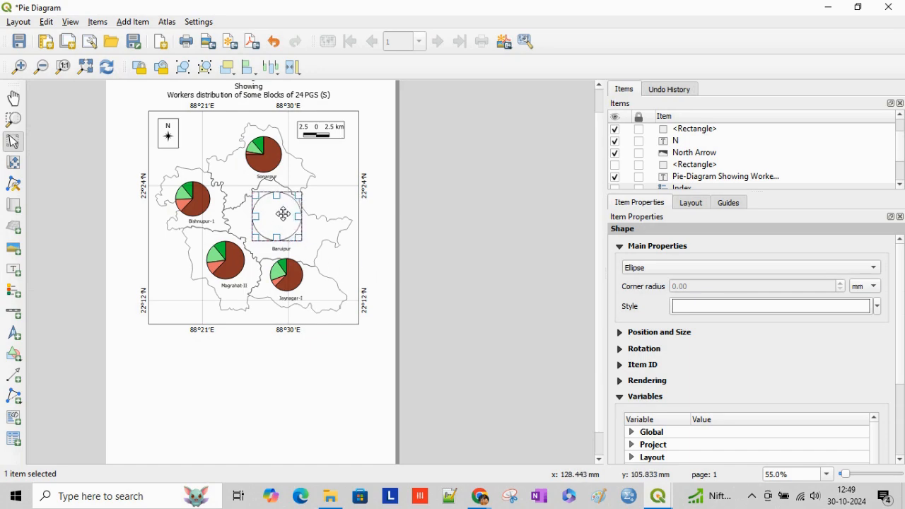
drag(287, 226, 289, 396)
click(356, 365)
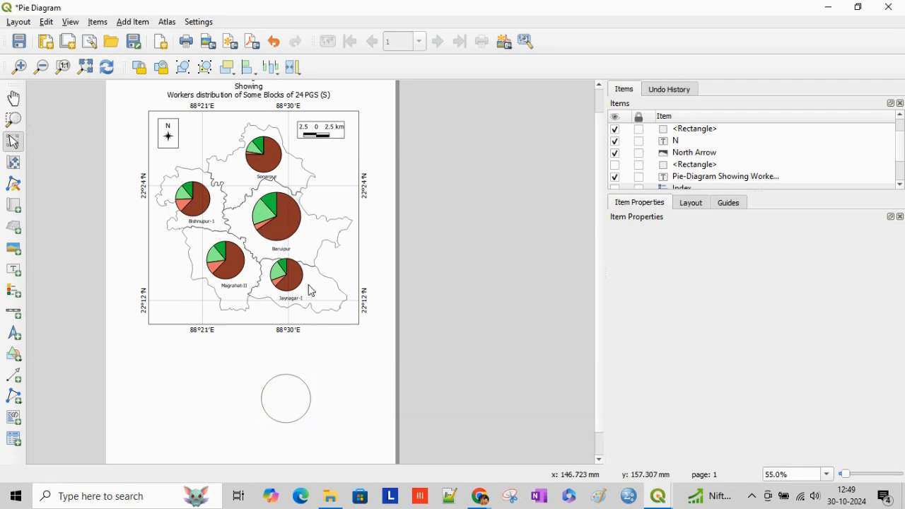
- Draw an ellipse matching the Jaynagar-I pie and move it inside the large circle below the map, resting on its lower edge
click(14, 354)
click(66, 382)
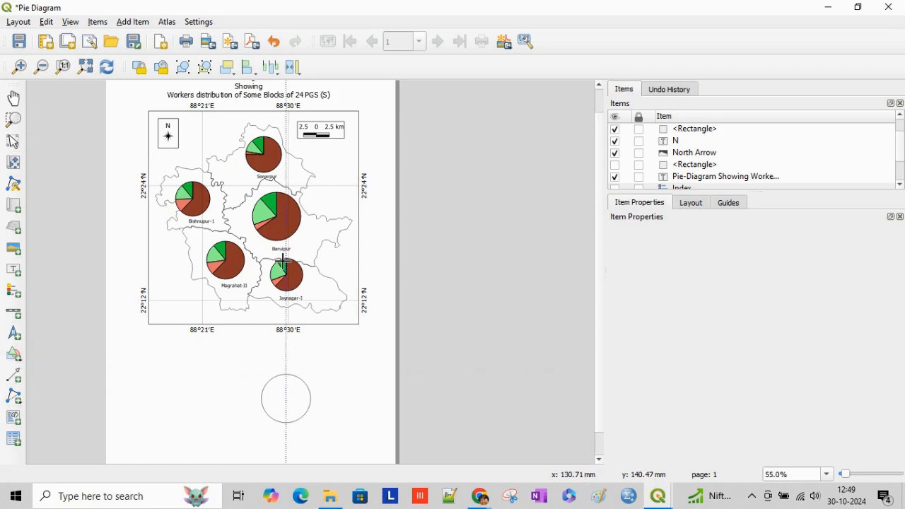
drag(271, 264, 289, 277)
key(Down)
key(Down)
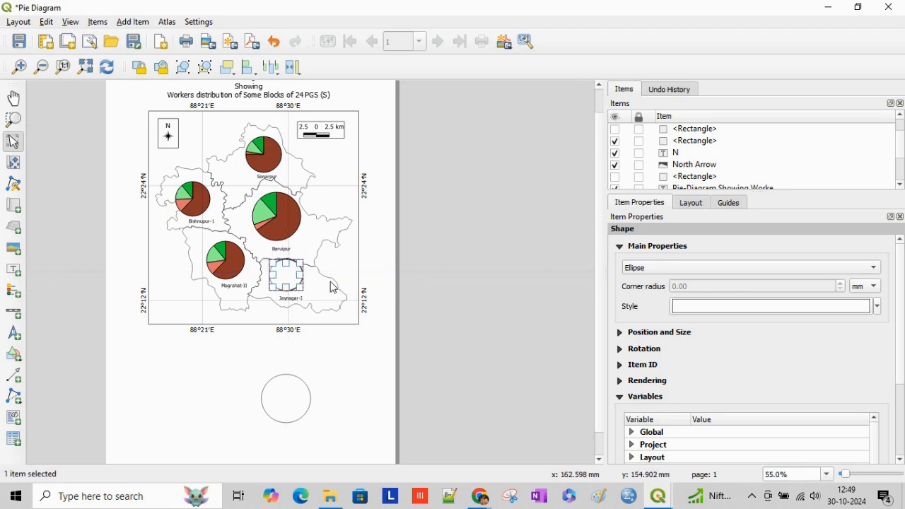
drag(287, 260, 293, 410)
click(346, 395)
- Draw an ellipse matching the Magrahat-II pie, place it below the map, and move the smallest circle out beside the large one
click(13, 351)
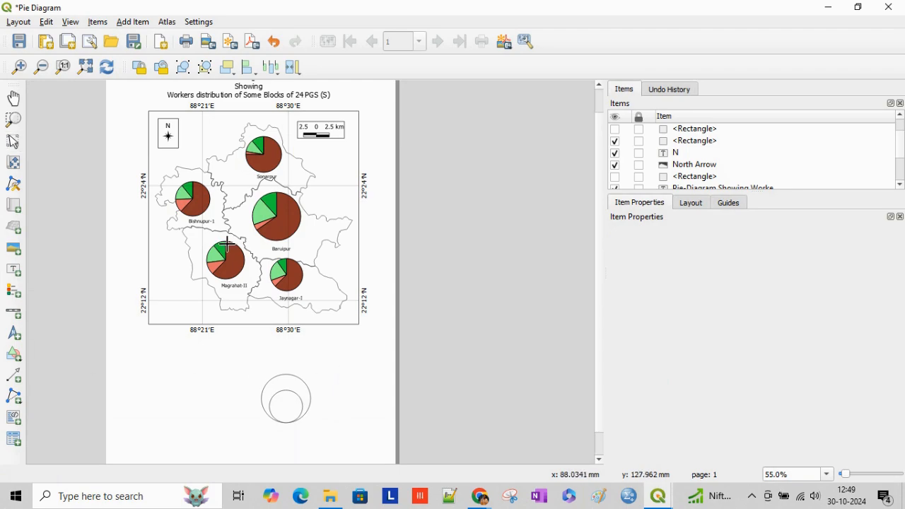
drag(208, 244, 229, 387)
click(285, 411)
drag(285, 410, 349, 394)
- Move the Magrahat-II circle inside the large circle with their lower edges touching, and nudge it sideways to centre it
drag(235, 392, 287, 403)
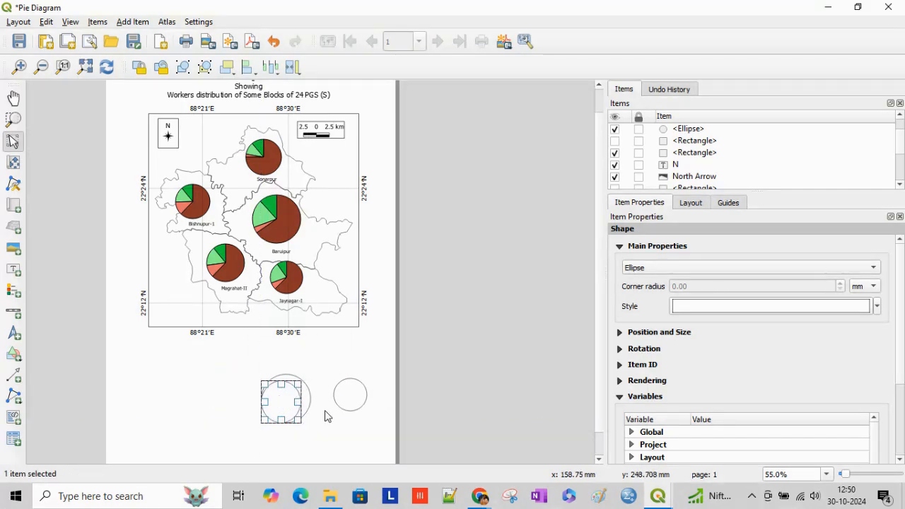
key(Right)
key(Right)
key(Right)
click(352, 361)
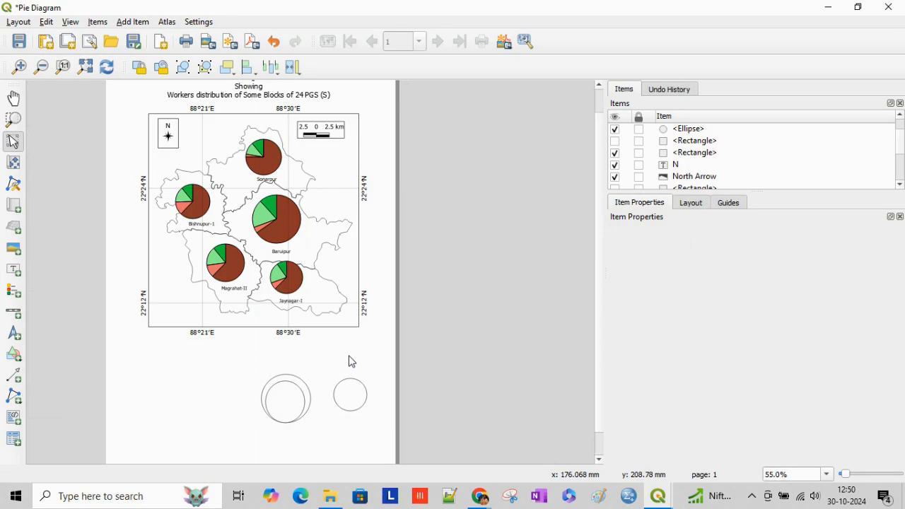
click(284, 409)
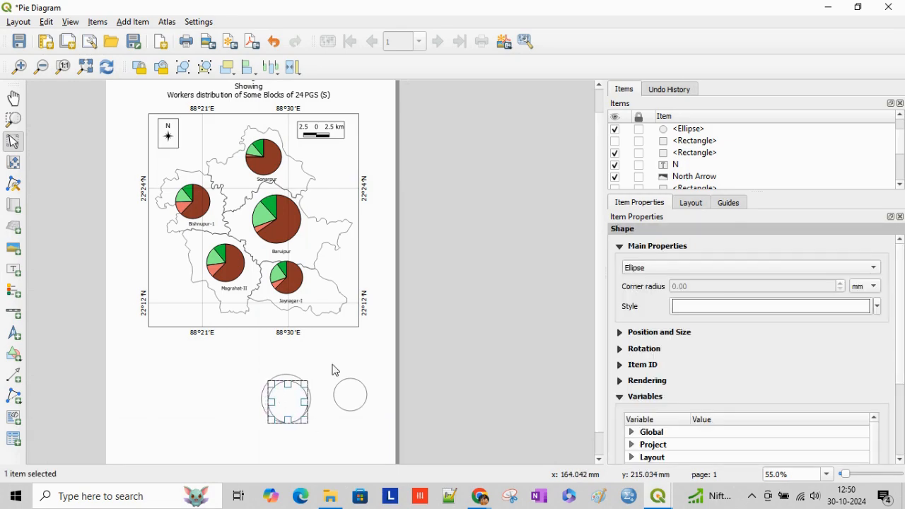
key(Left)
- Try to nest the smallest circle within the other two circles, and delete it from the layout
drag(350, 393, 288, 406)
click(360, 366)
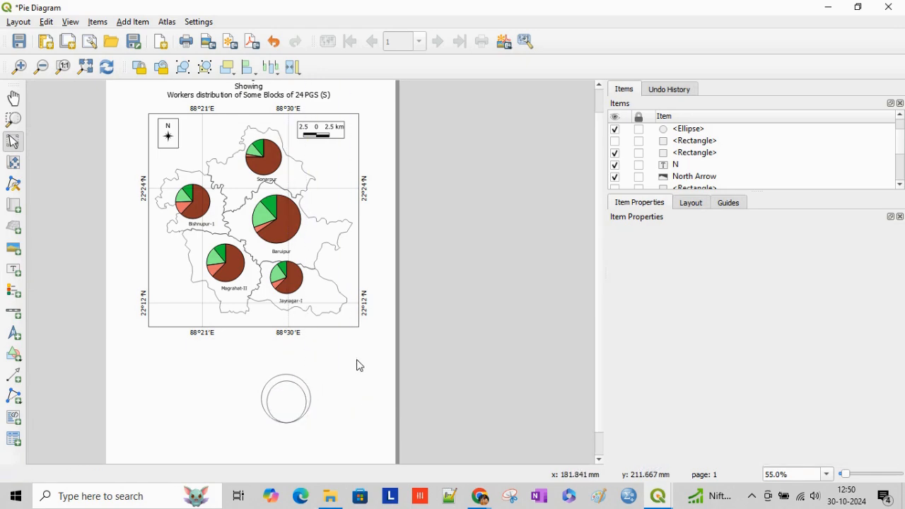
click(306, 409)
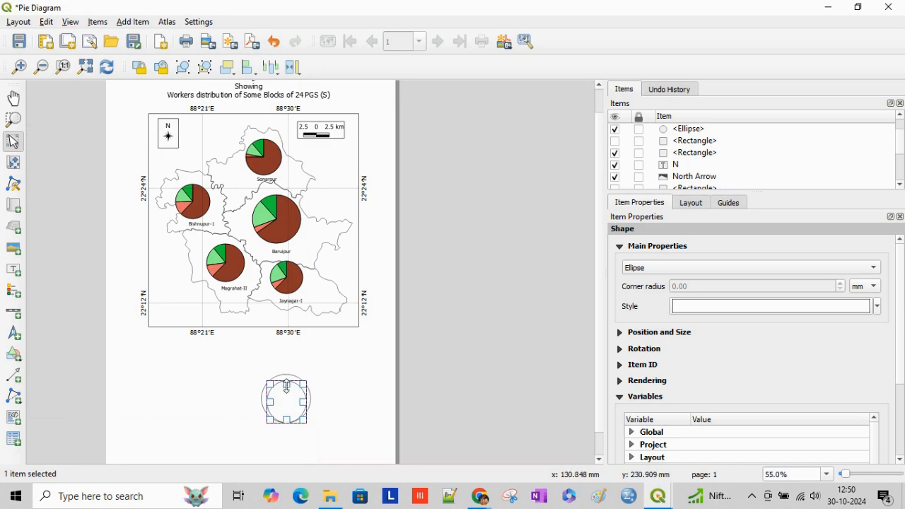
drag(270, 386, 303, 391)
click(331, 377)
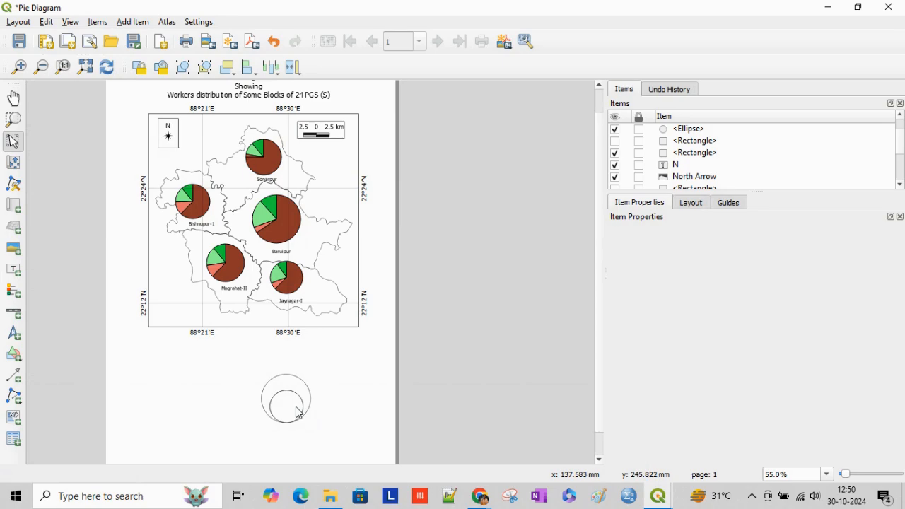
key(ctrl+z)
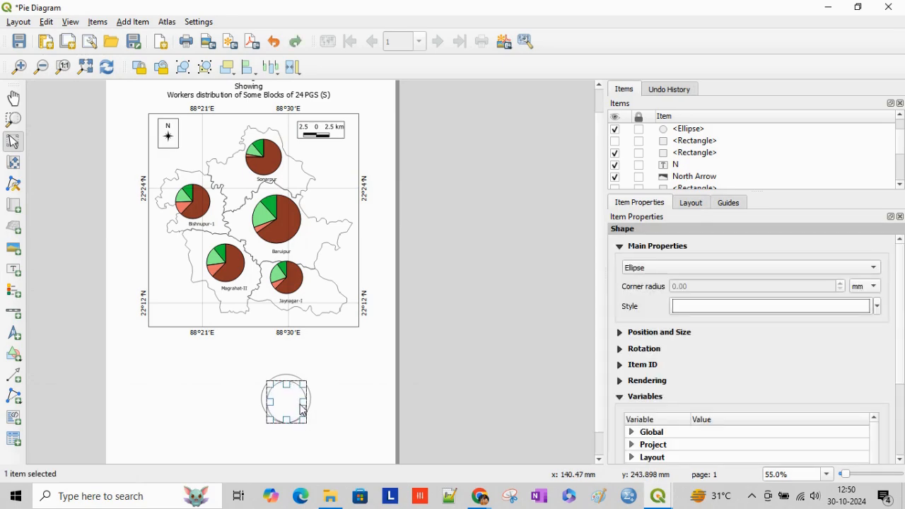
drag(303, 410, 339, 405)
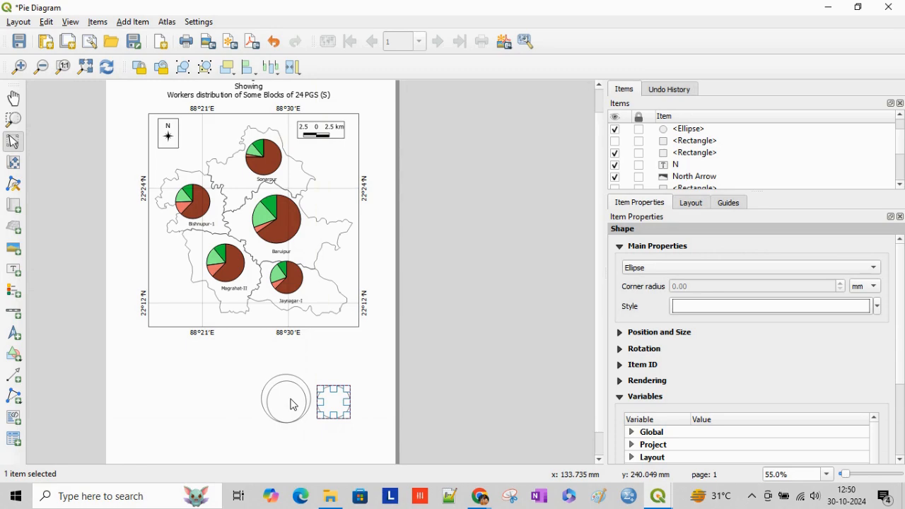
key(Delete)
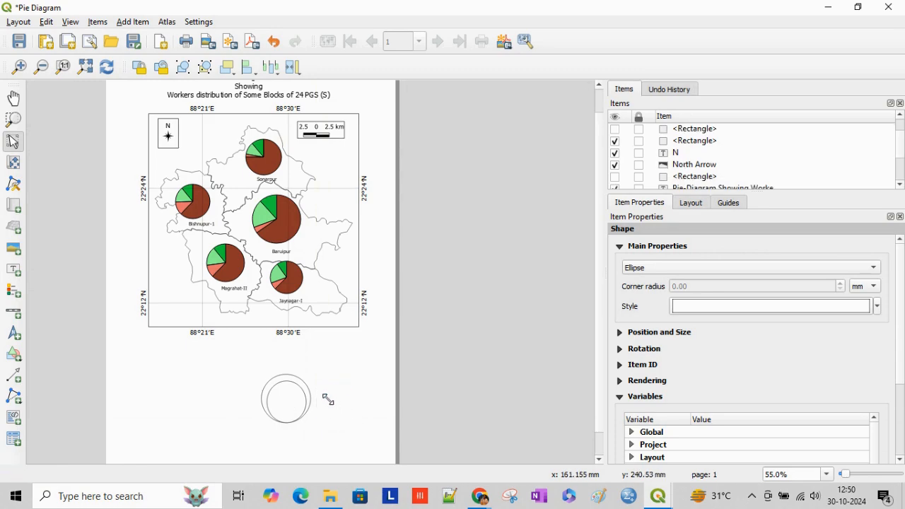
- Draw an ellipse matching the Jaynagar-I pie and nest it inside the two circles below the map, resting on their lower edges
click(17, 356)
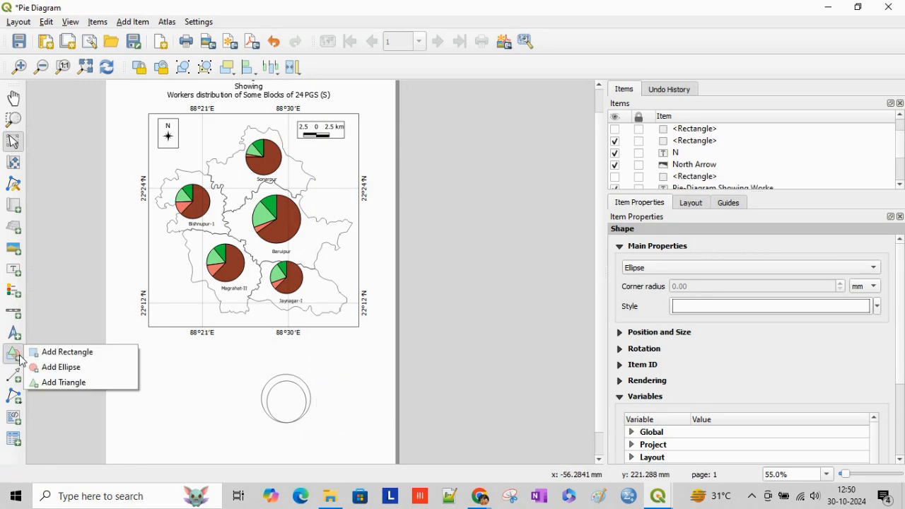
click(77, 368)
drag(275, 262, 309, 299)
mouse_move(295, 284)
mouse_down()
mouse_move(285, 281)
mouse_move(304, 279)
mouse_move(290, 284)
mouse_move(286, 407)
mouse_up()
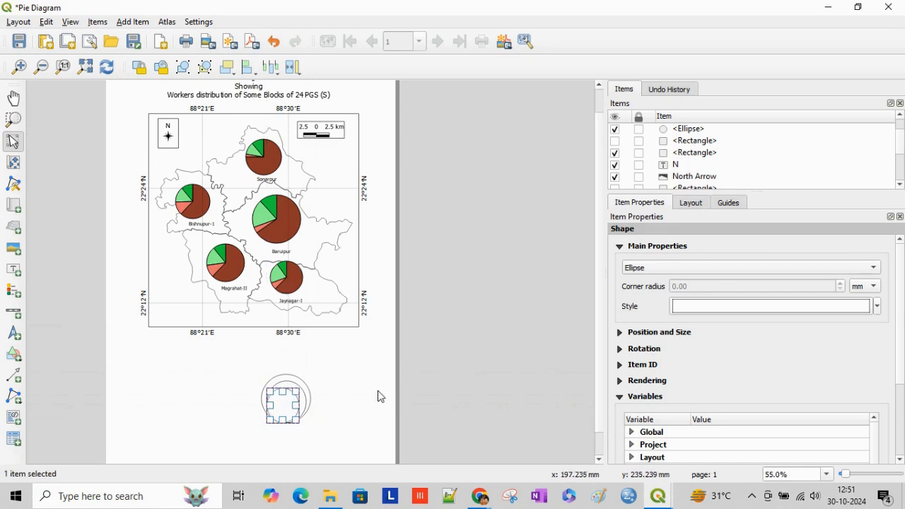
click(381, 397)
click(293, 409)
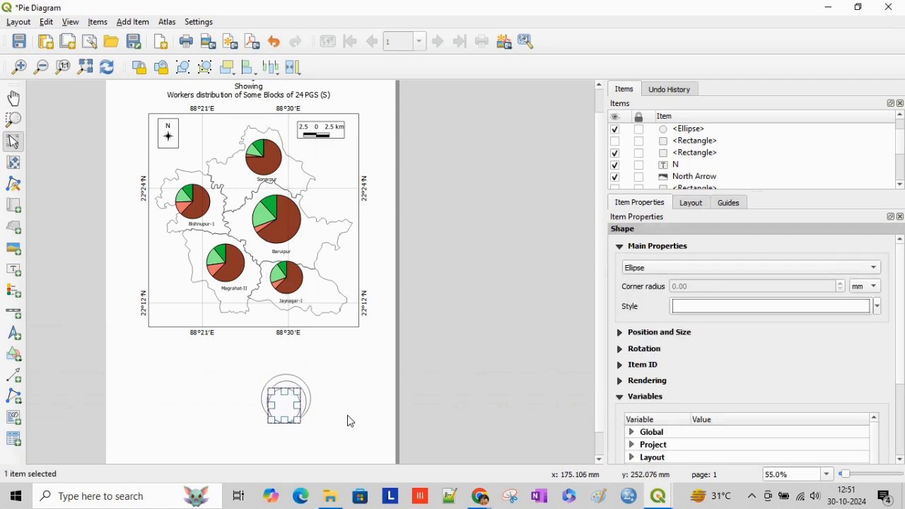
click(369, 382)
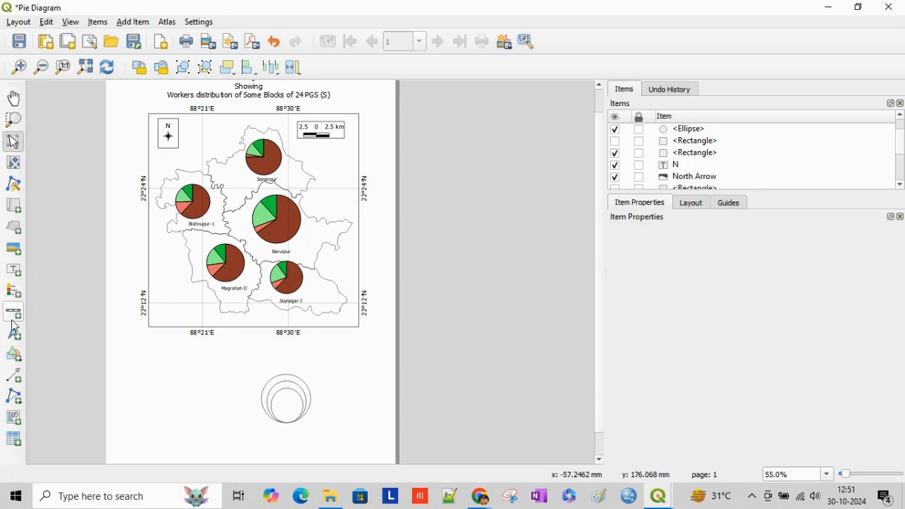
- Add a label reading 115000 and place it beside the upper edge of the largest legend circle
click(14, 269)
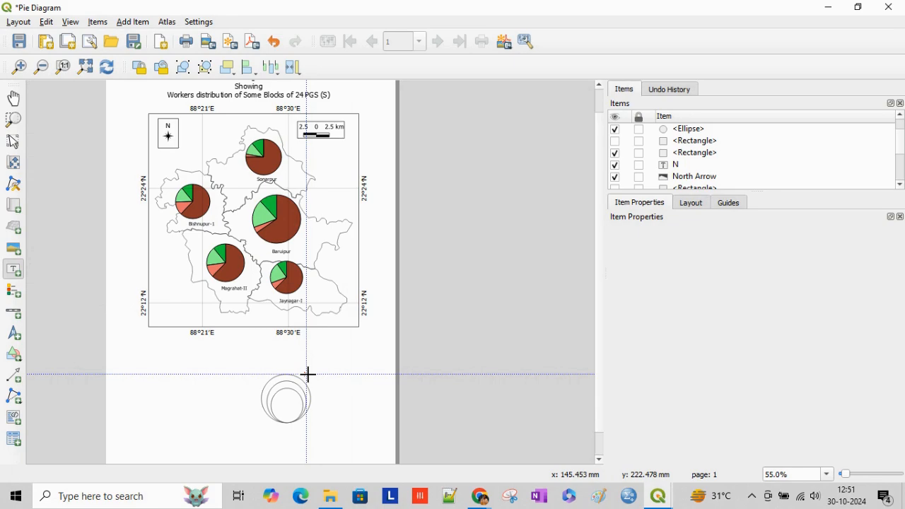
drag(322, 374, 379, 382)
drag(681, 272, 626, 272)
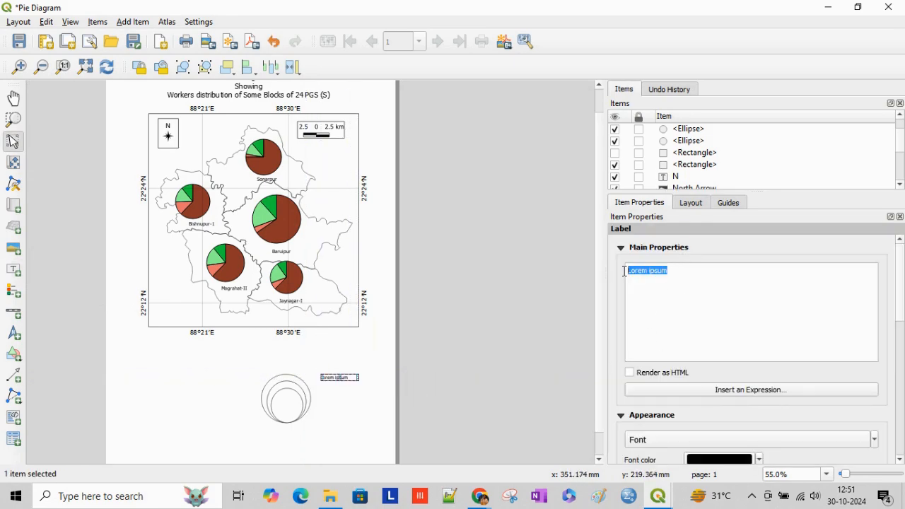
text(115000)
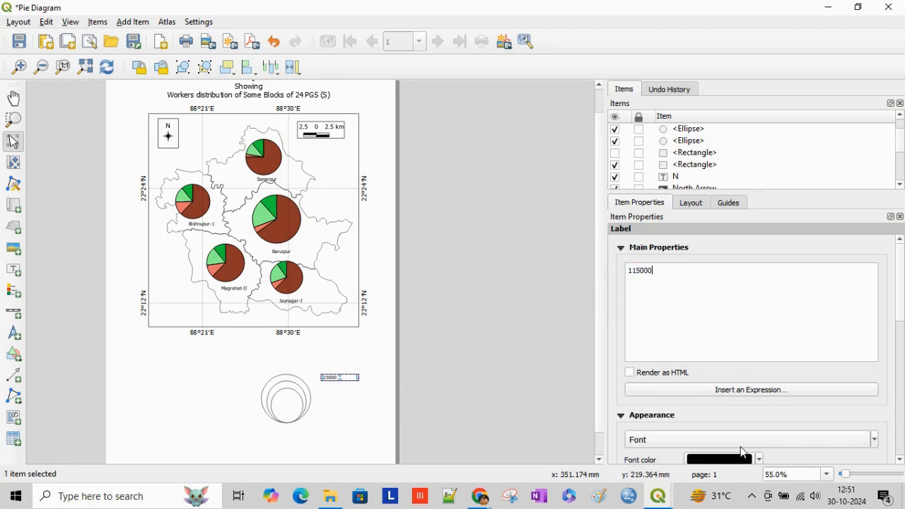
click(336, 414)
click(340, 380)
drag(333, 379, 318, 382)
click(336, 413)
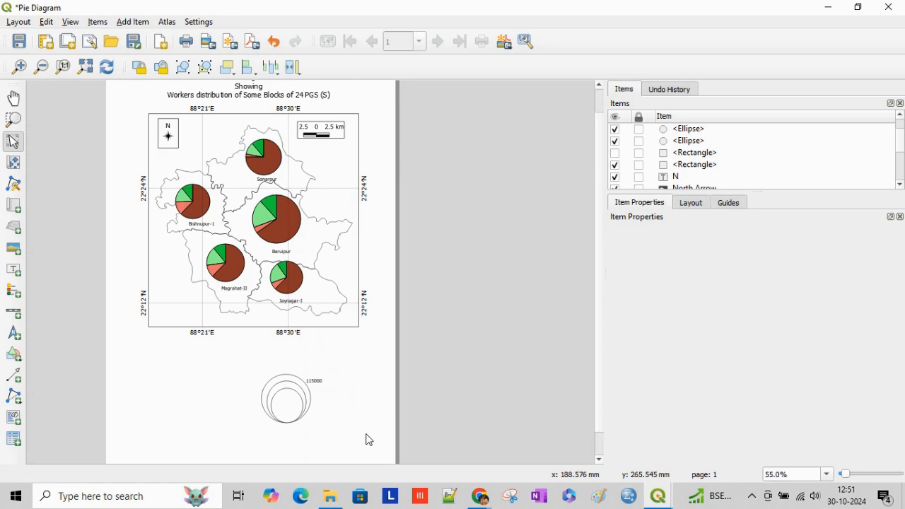
- Add a label above the nested circles reading "Graphical Scale" with "No. of total workers" beneath it
key(l)
mouse_move(258, 359)
mouse_down()
mouse_move(335, 370)
mouse_move(326, 369)
mouse_up()
drag(689, 273, 587, 272)
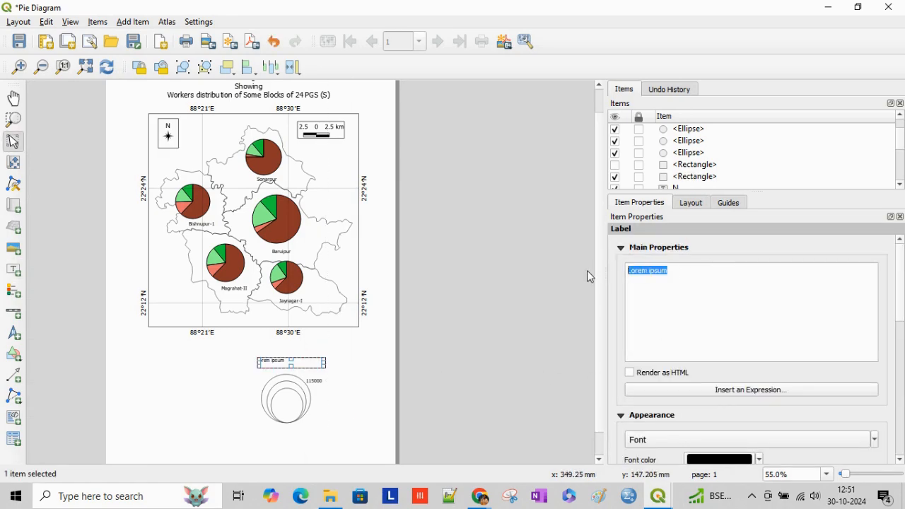
text(Grap)
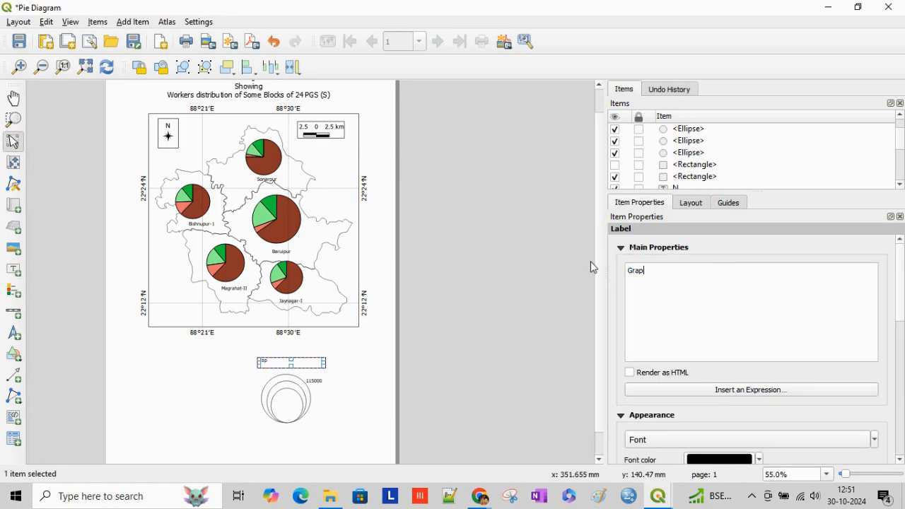
text(hical Scale)
key(Return)
key(Return)
text(No. of total)
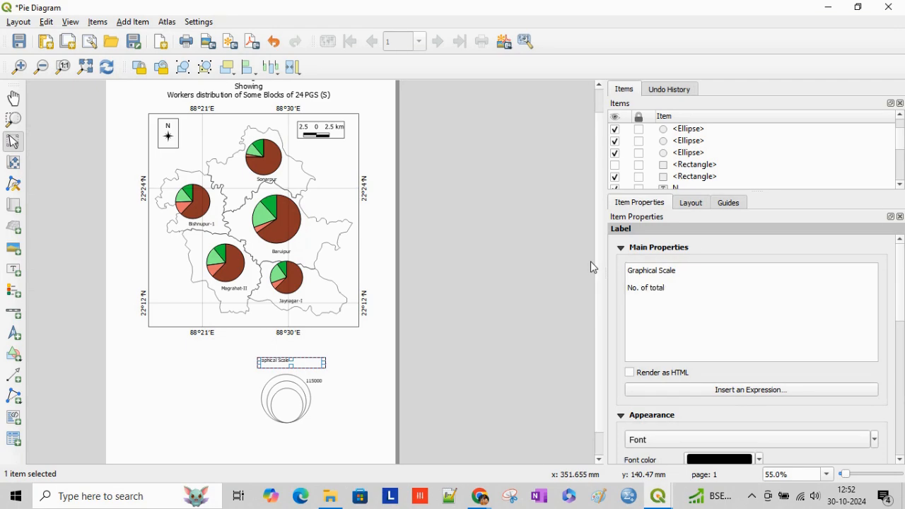
text( workers)
- Format the Graphical Scale label at 12 pt, centred horizontally and vertically, and make its box taller to fit both lines
click(875, 440)
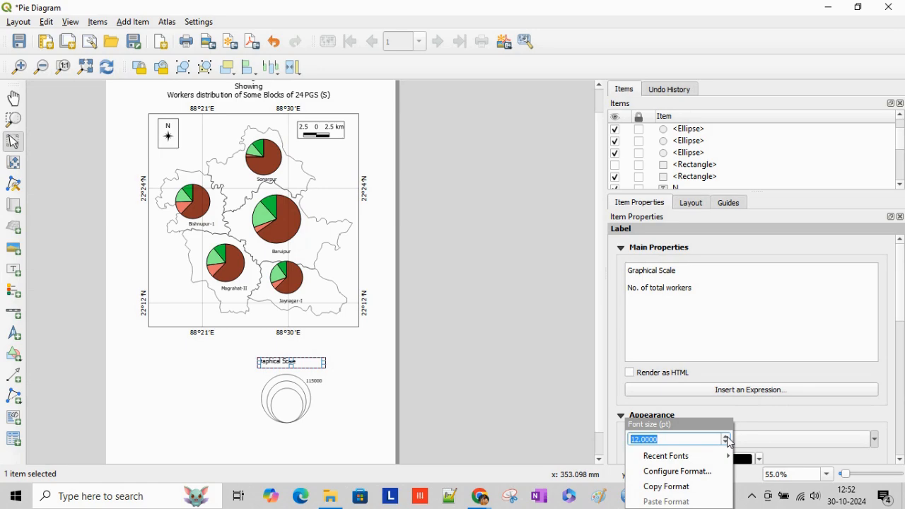
click(903, 316)
scroll(778, 353, down, 5)
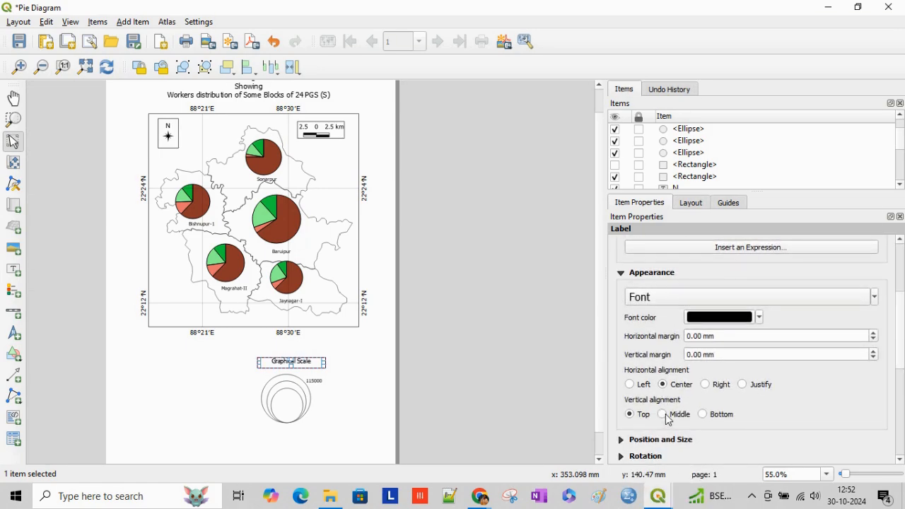
click(665, 415)
drag(292, 369, 291, 376)
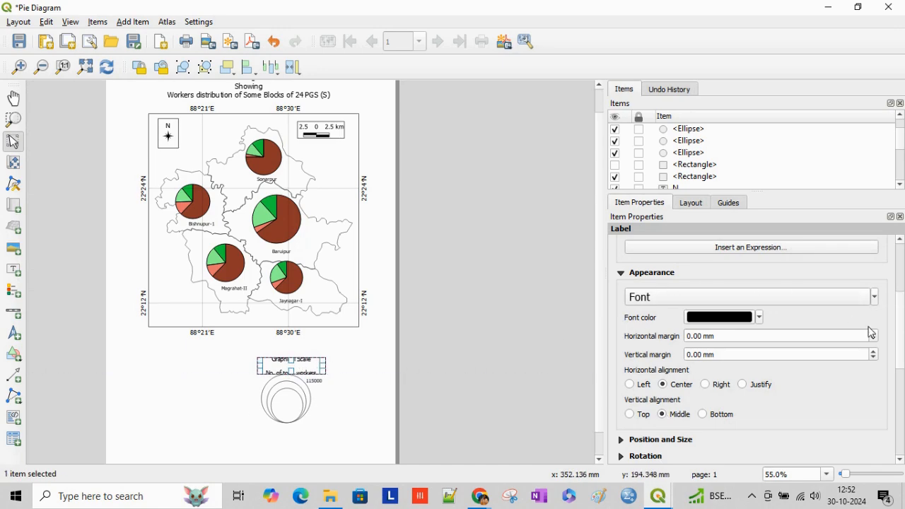
drag(900, 322, 900, 280)
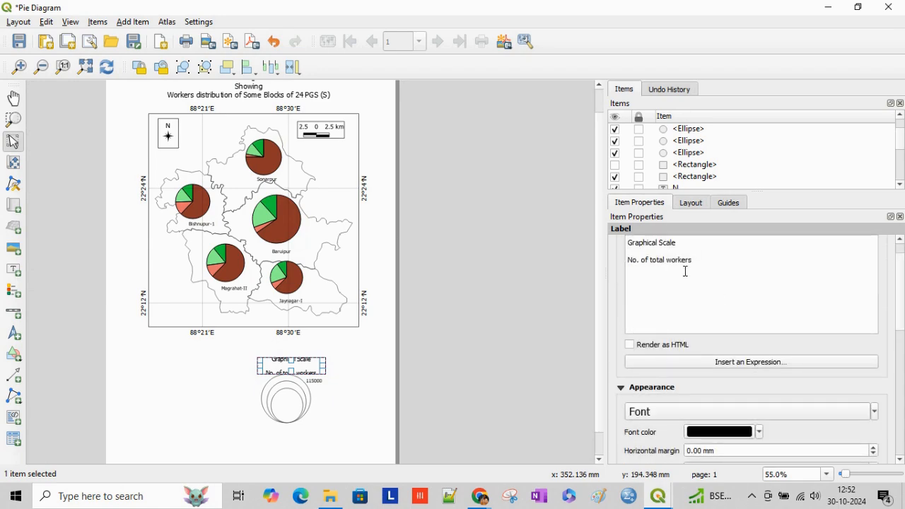
click(346, 364)
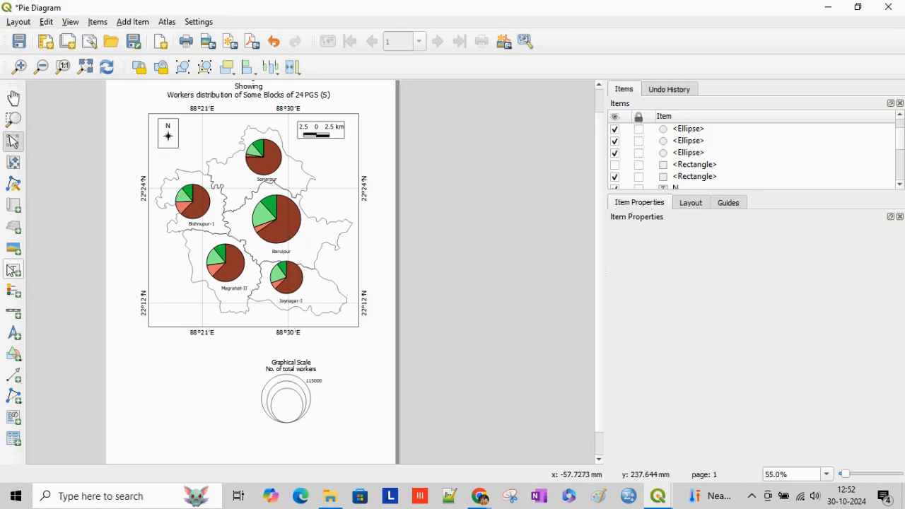
- Add a label reading 88500 beside the middle-sized circle, and centre the 115000 label's text horizontally
click(12, 270)
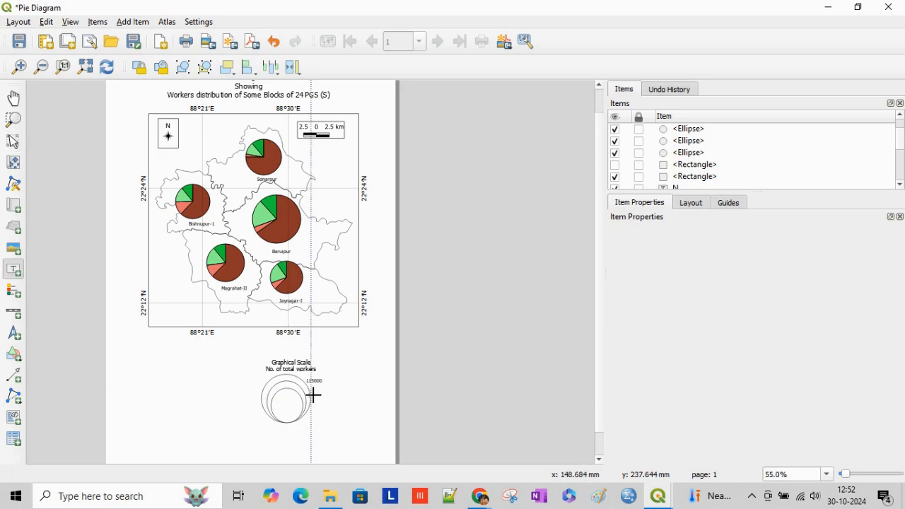
drag(313, 394, 342, 400)
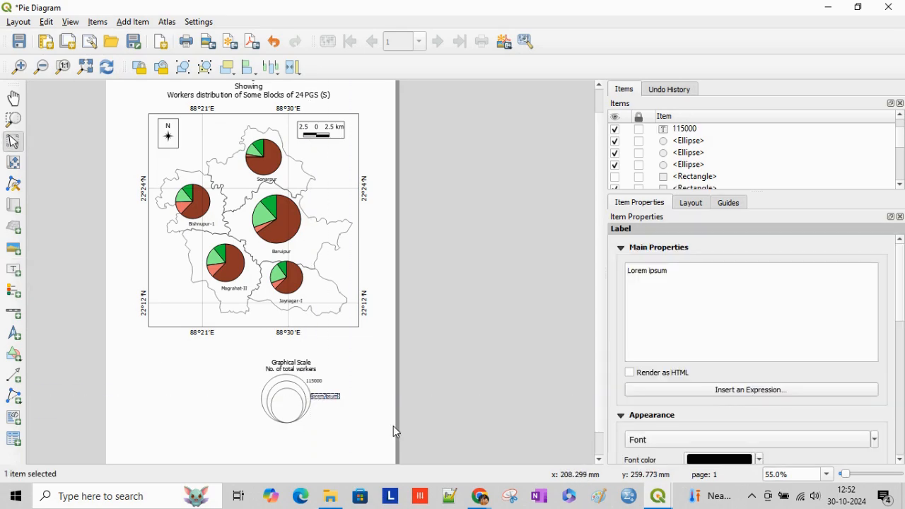
drag(682, 272, 606, 262)
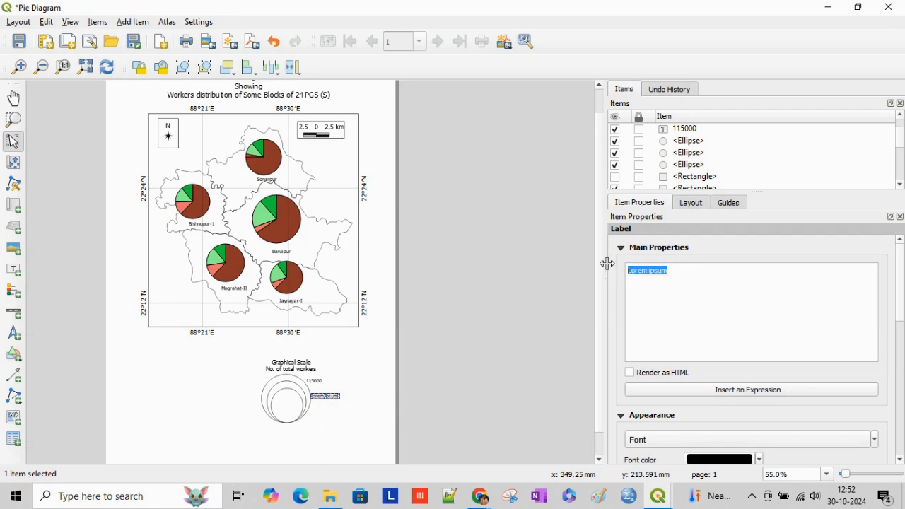
text(88500)
scroll(688, 404, down, 3)
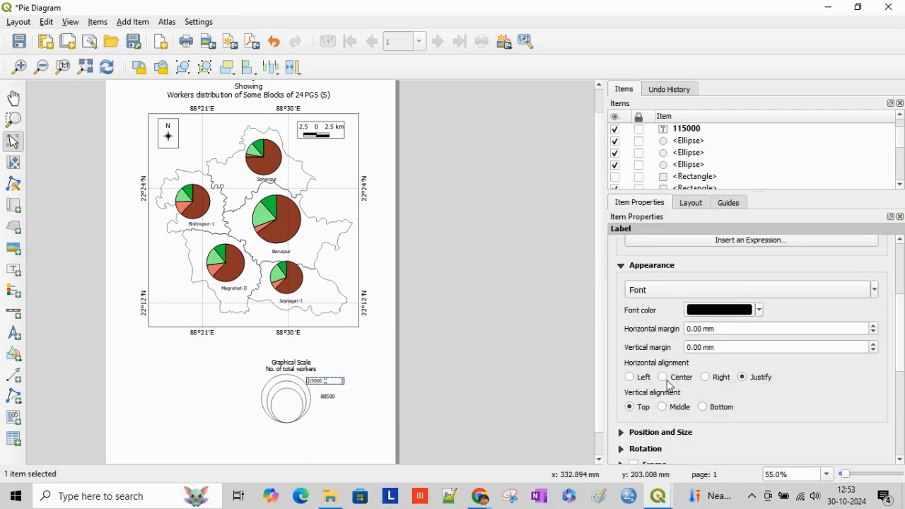
click(663, 378)
- Add a label reading 62000 below the 88500 label, beside the smallest circle
click(13, 269)
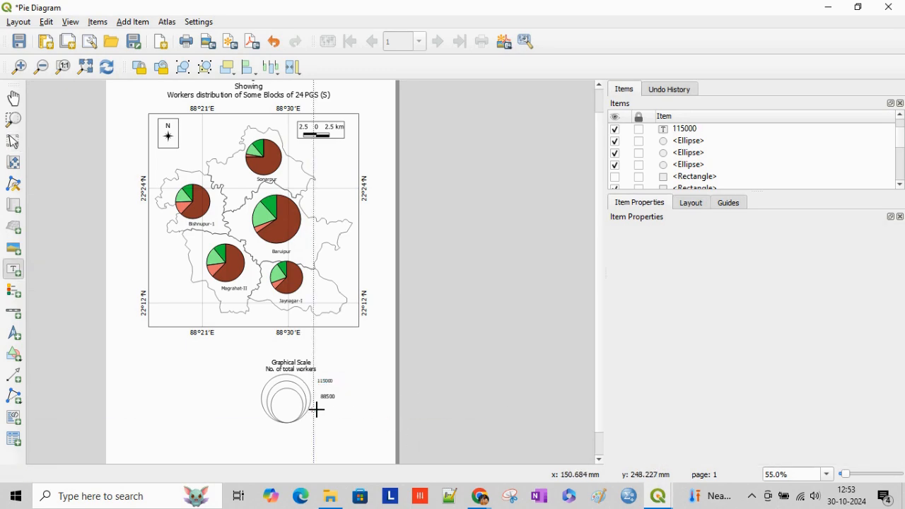
drag(317, 410, 344, 417)
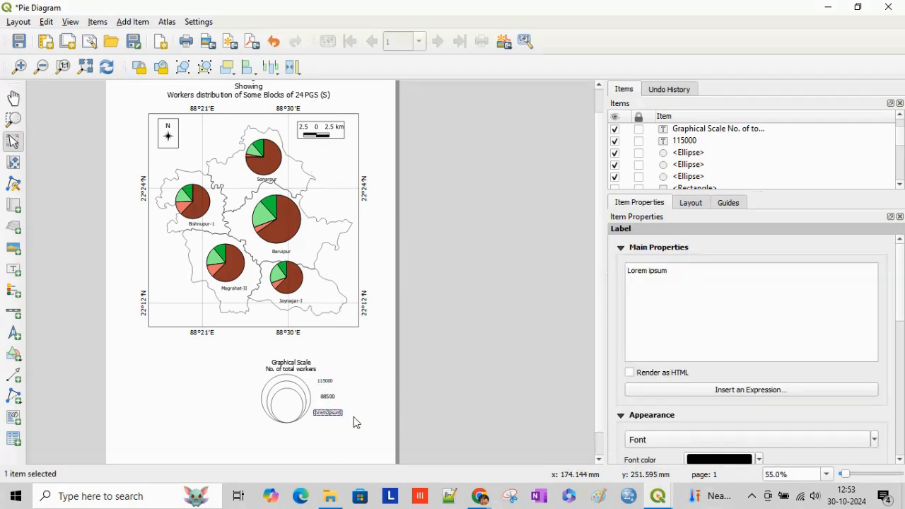
drag(588, 276, 610, 273)
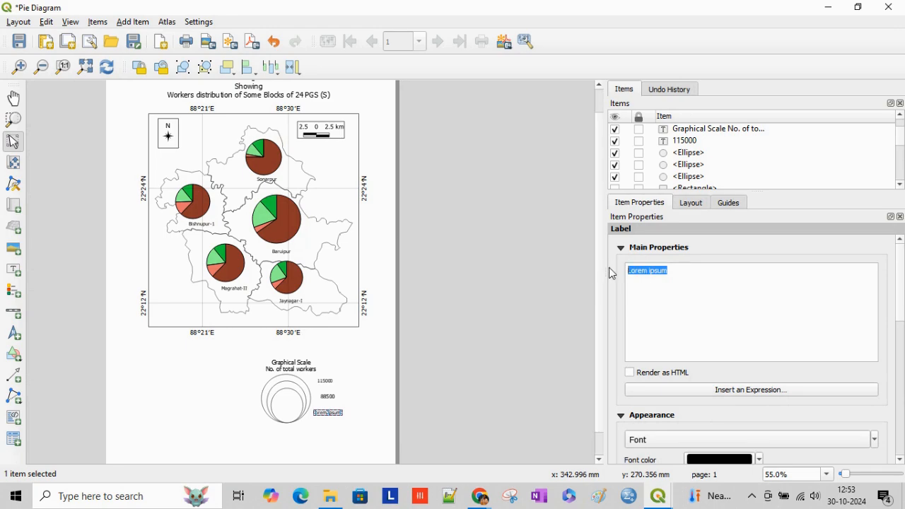
text(62000)
- Set the 62000 label's font size to 12 pt and align its text to the horizontal centre and vertical middle
click(876, 439)
click(727, 437)
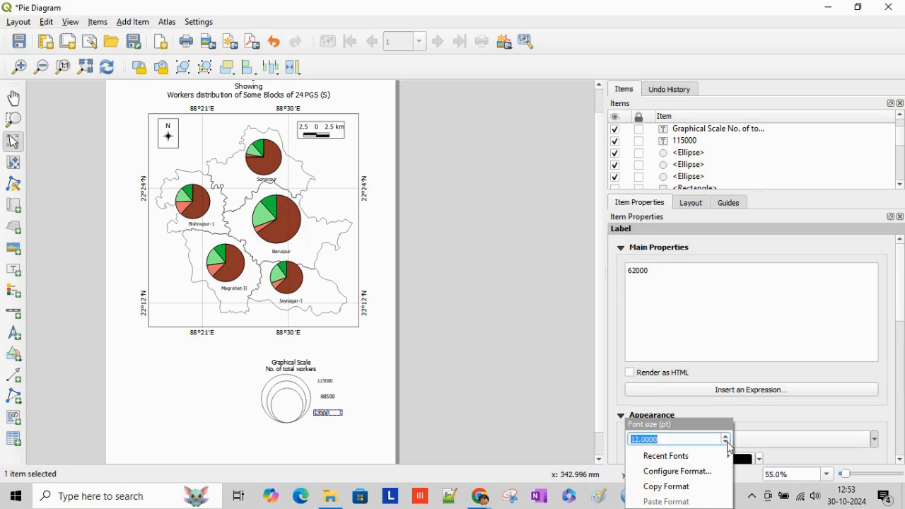
click(896, 321)
scroll(898, 318, down, 5)
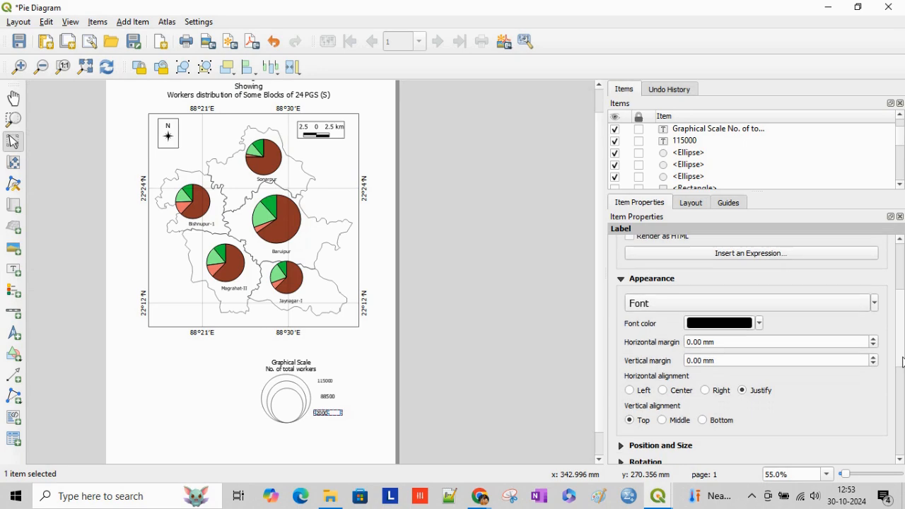
click(664, 314)
click(664, 344)
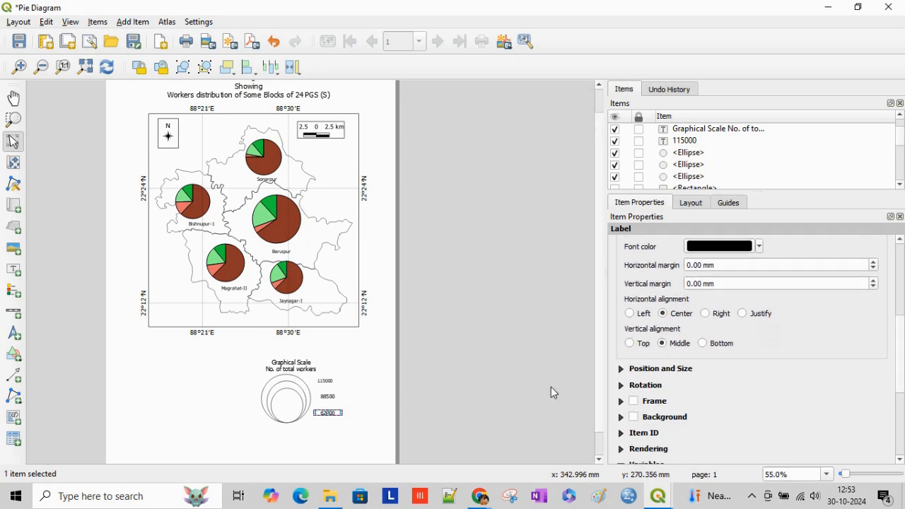
click(330, 443)
- Nudge the 62000 and 88500 labels upward to line up with their circles
click(331, 414)
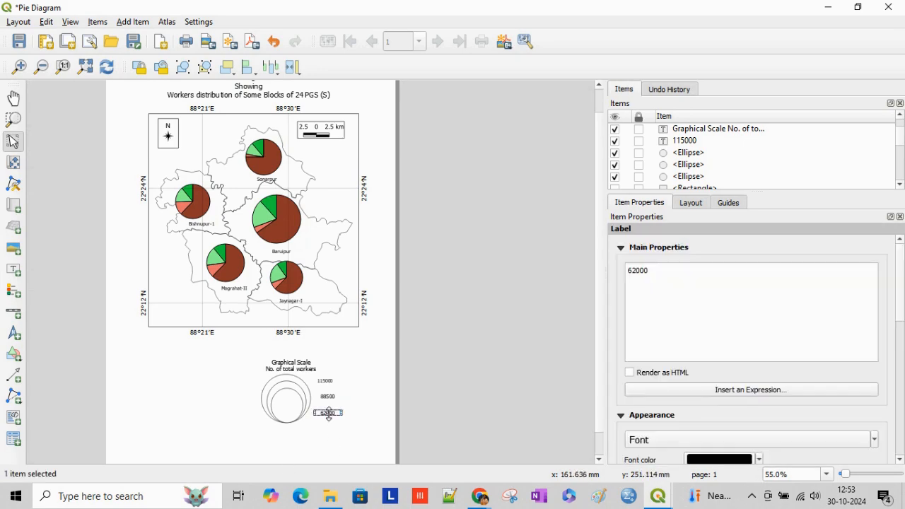
key(Up)
key(Up)
click(329, 396)
click(375, 440)
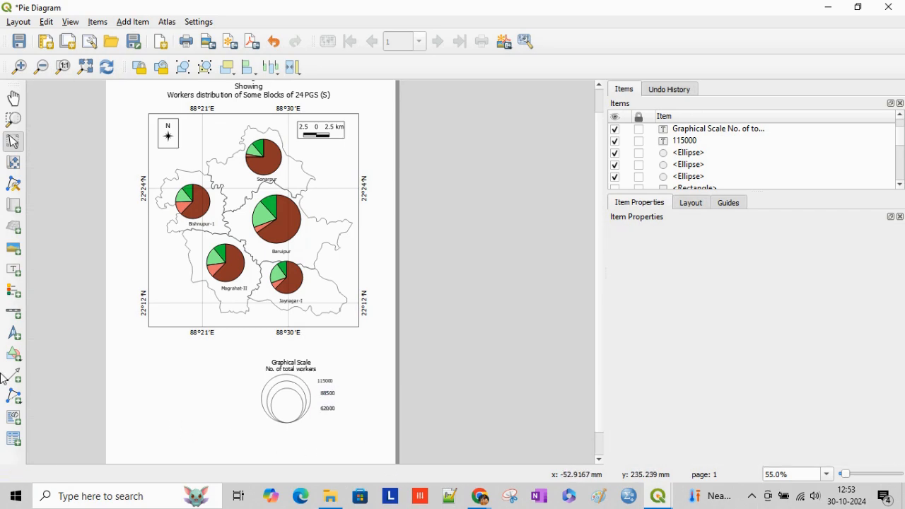
- Add labels made of hyphens as leader lines joining the 115000 and 88500 values to their circles
click(11, 381)
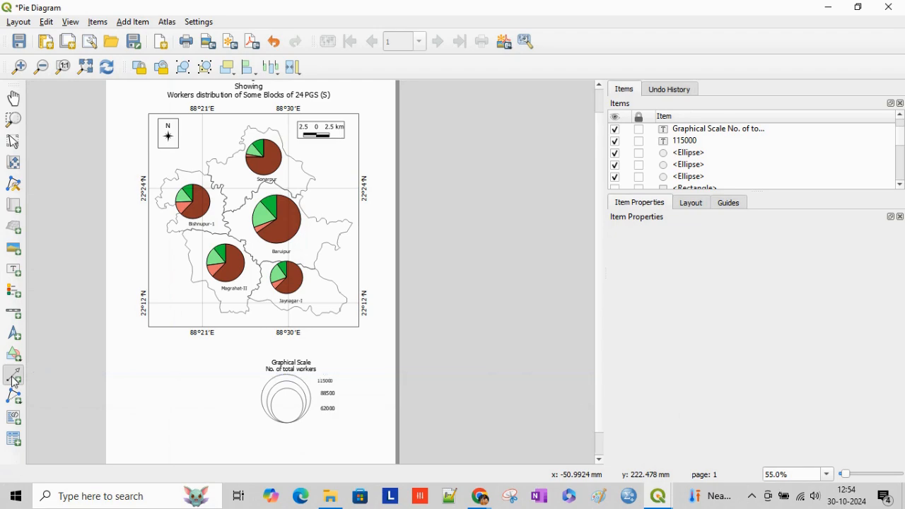
click(13, 270)
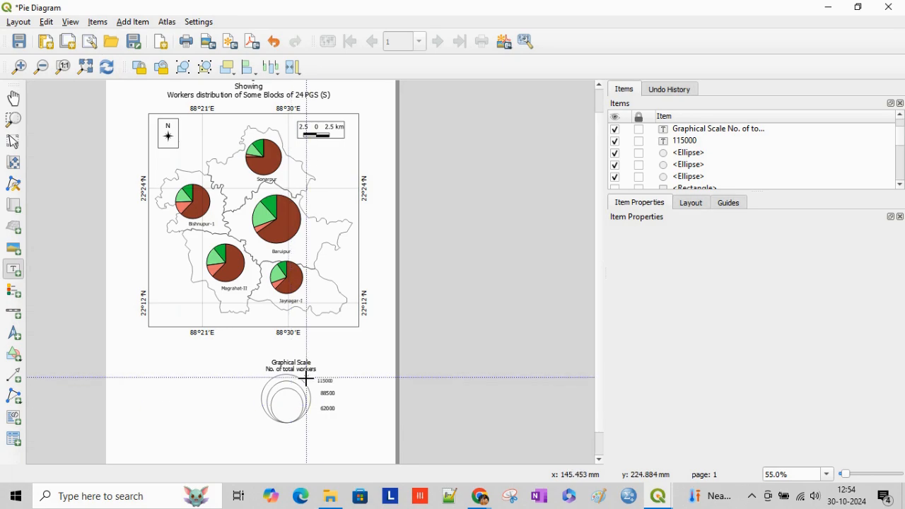
drag(306, 378, 319, 382)
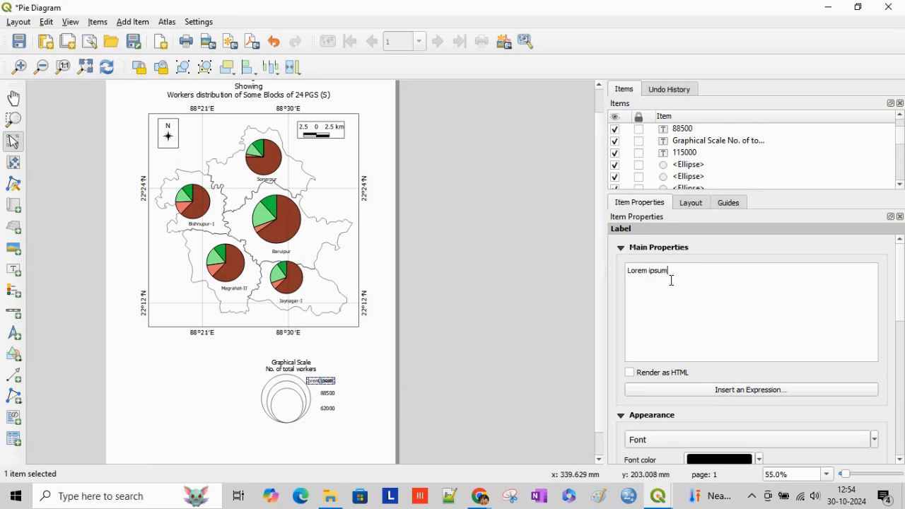
key(BackSpace)
key(BackSpace)
key(BackSpace)
key(BackSpace)
key(BackSpace)
key(BackSpace)
key(BackSpace)
key(BackSpace)
key(BackSpace)
key(ctrl+v)
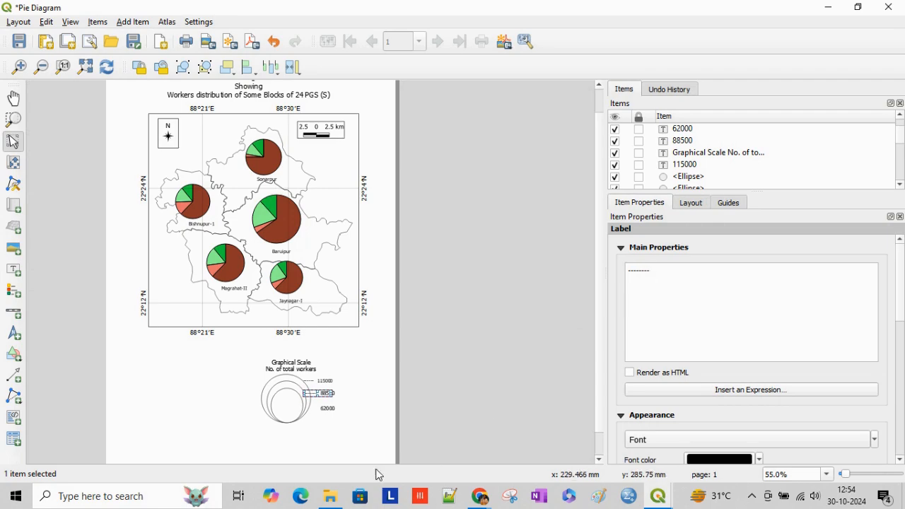
click(342, 441)
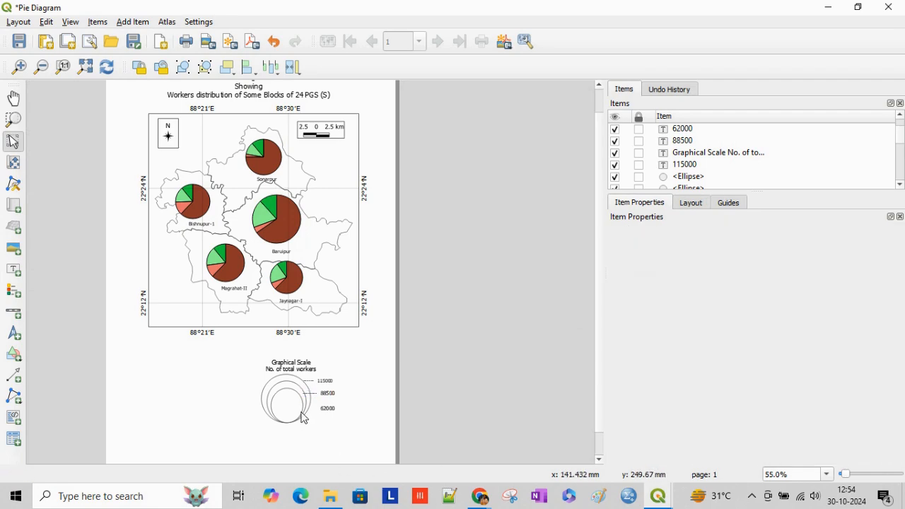
- Place a hyphen leader label (------) between the smallest circle and the 62000 value, nudging it sideways into line
drag(316, 419, 312, 409)
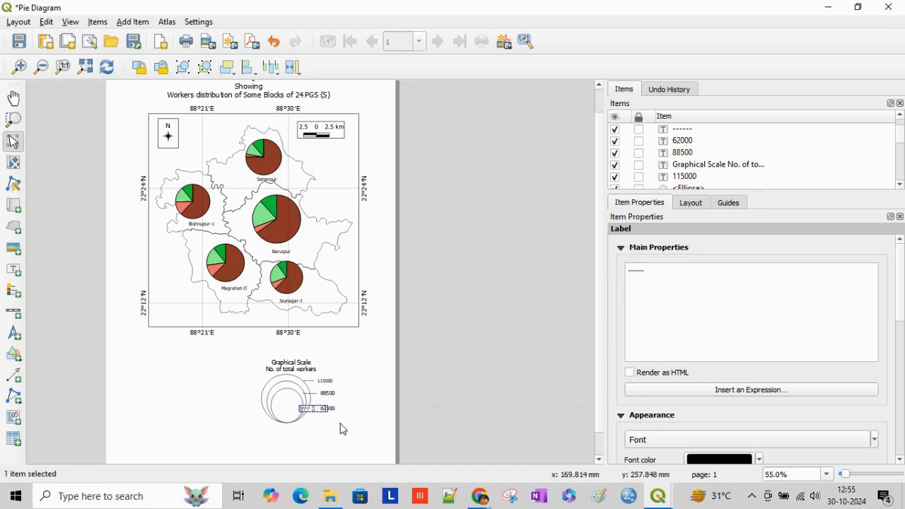
click(339, 430)
click(307, 410)
key(Right)
key(Right)
click(336, 454)
- Draw a rectangle framing the Graphical Scale title, nested circles and value labels below the map
click(15, 355)
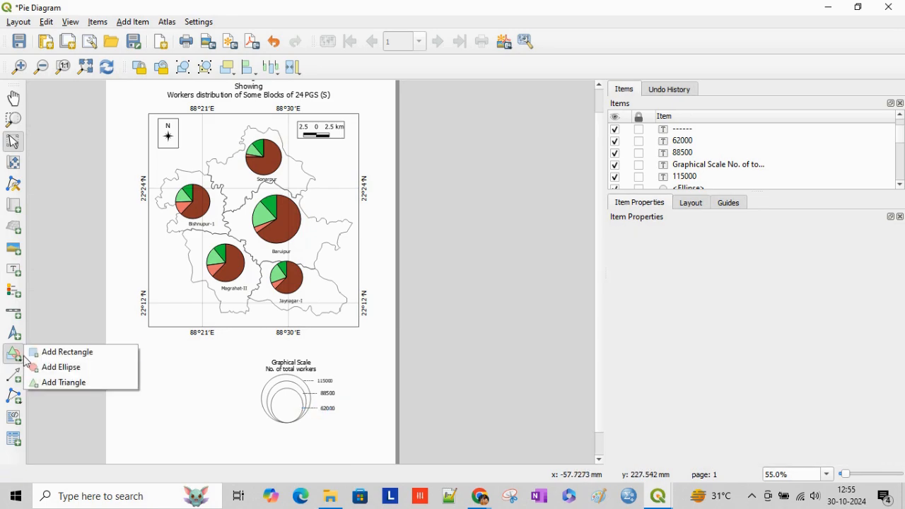
click(66, 353)
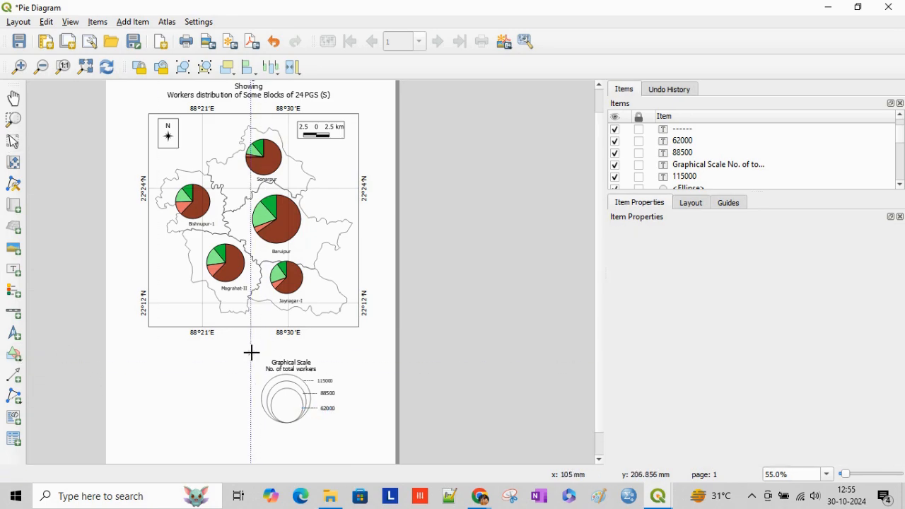
drag(251, 353, 344, 433)
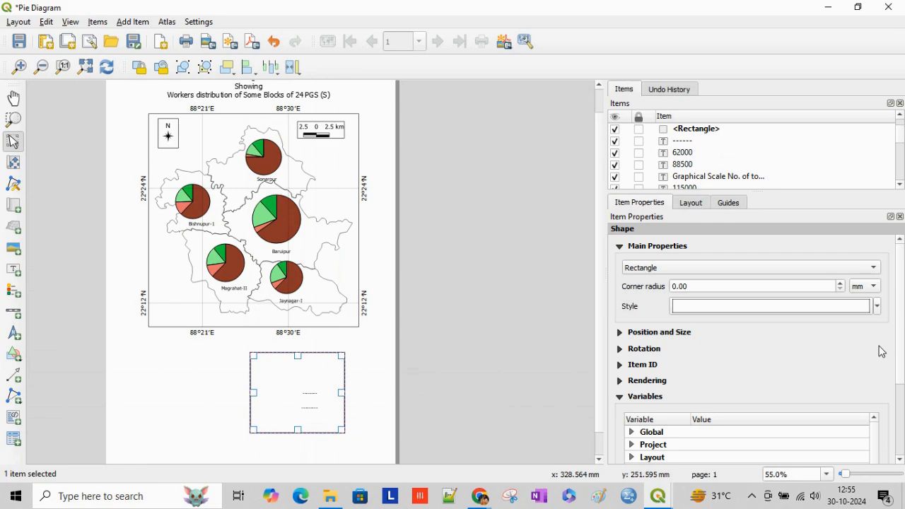
- Set the rectangle's simple fill style to No Brush so the graphical scale shows through the frame
click(878, 306)
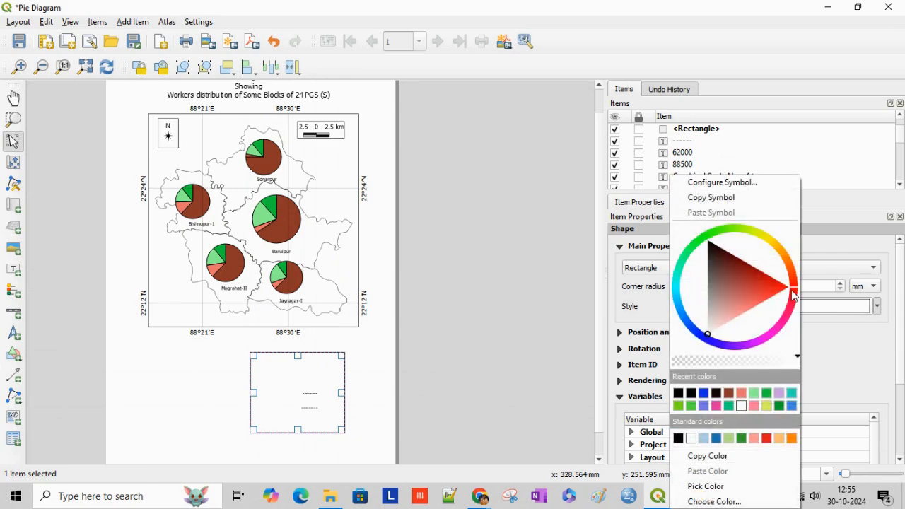
click(742, 184)
click(731, 262)
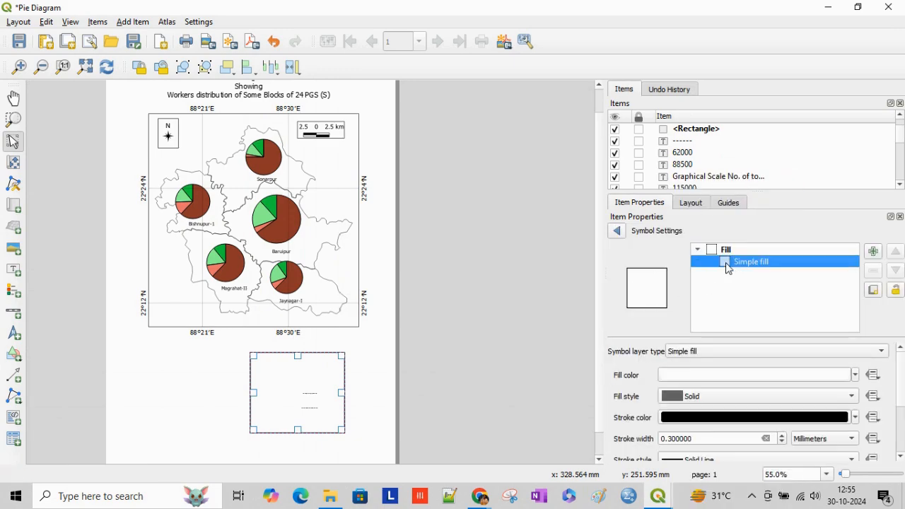
click(760, 397)
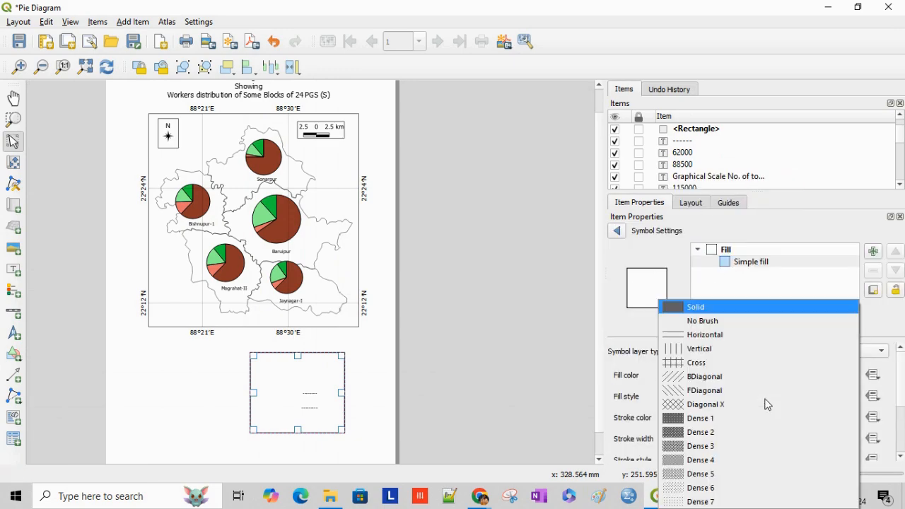
click(701, 318)
click(360, 415)
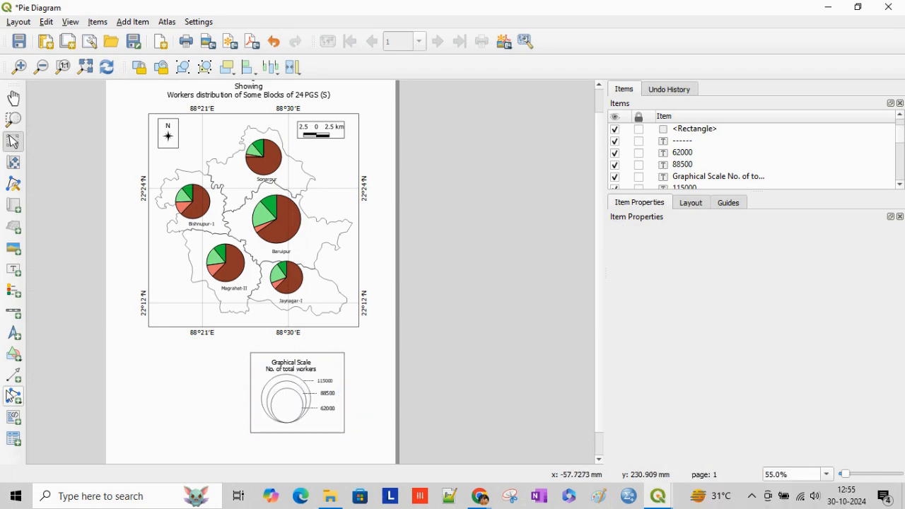
- Draw a small ellipse below the map's lower-left corner, beside the framed graphical scale, as a legend marker
click(14, 357)
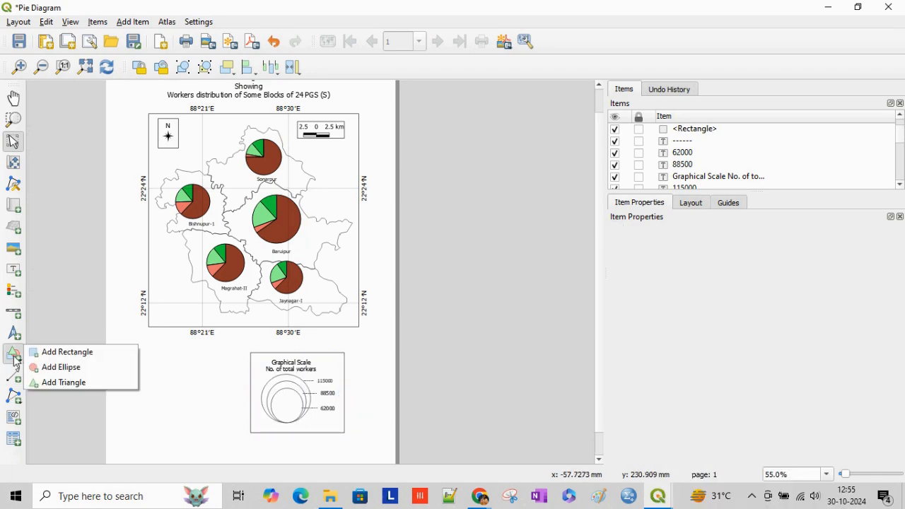
click(79, 368)
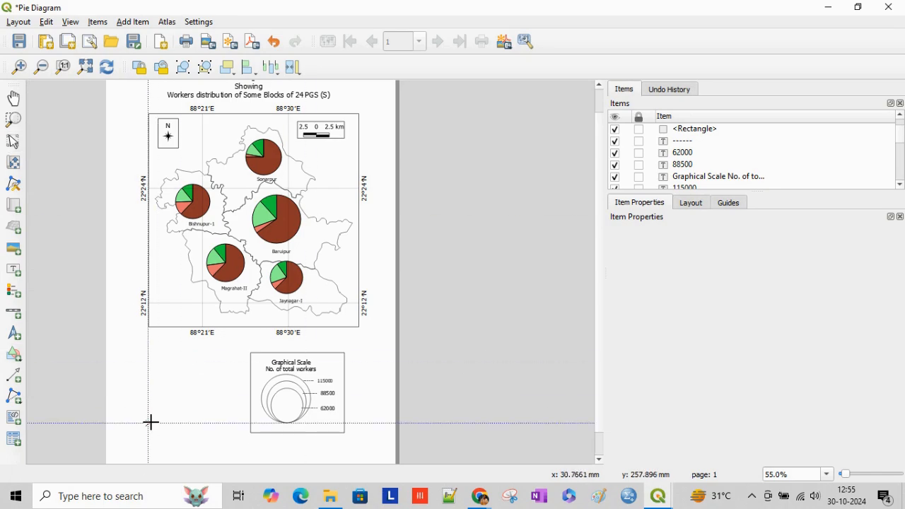
drag(146, 368, 161, 384)
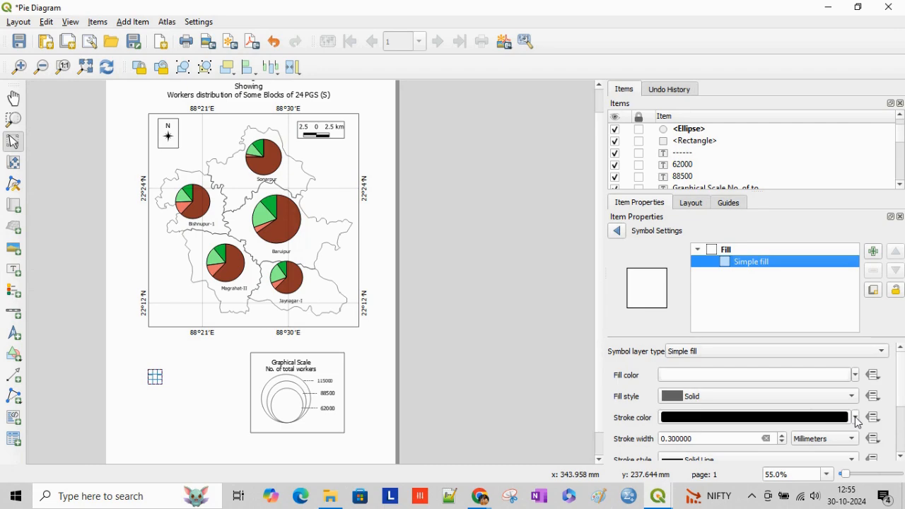
click(856, 418)
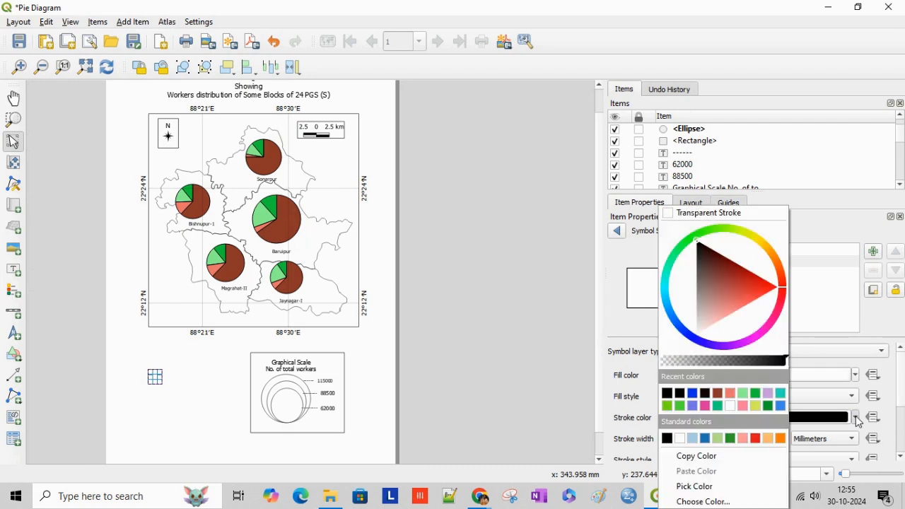
click(843, 422)
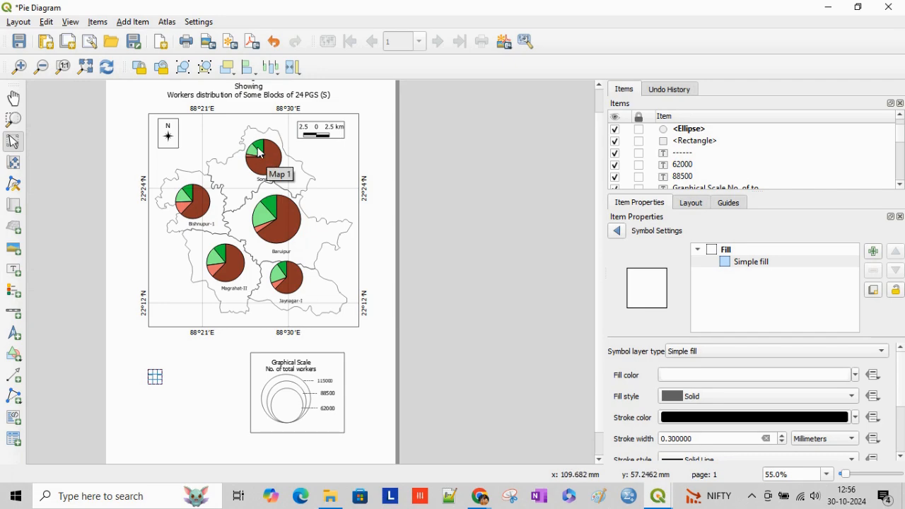
- Switch to the main QGIS project, copy the Cultivator diagram colour's HTML code #16c63c, and return to the Pie Diagram layout
mouse_move(660, 502)
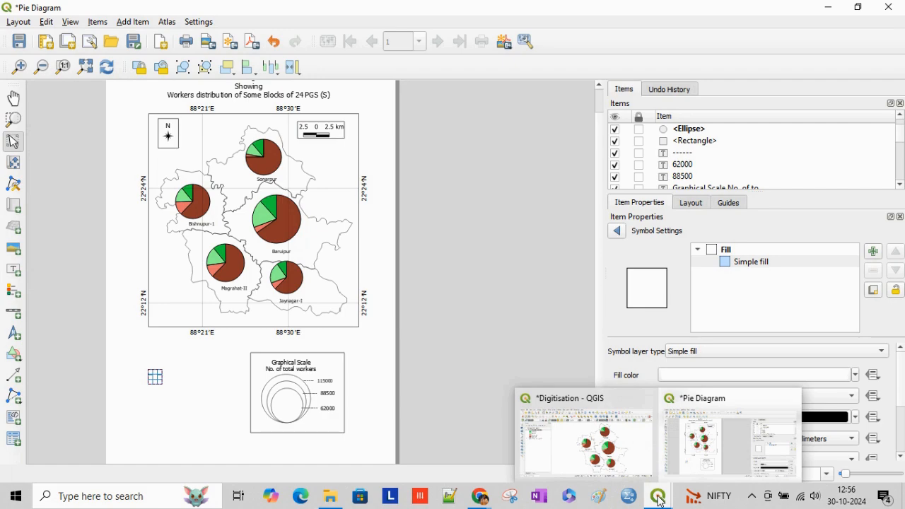
click(592, 452)
click(70, 173)
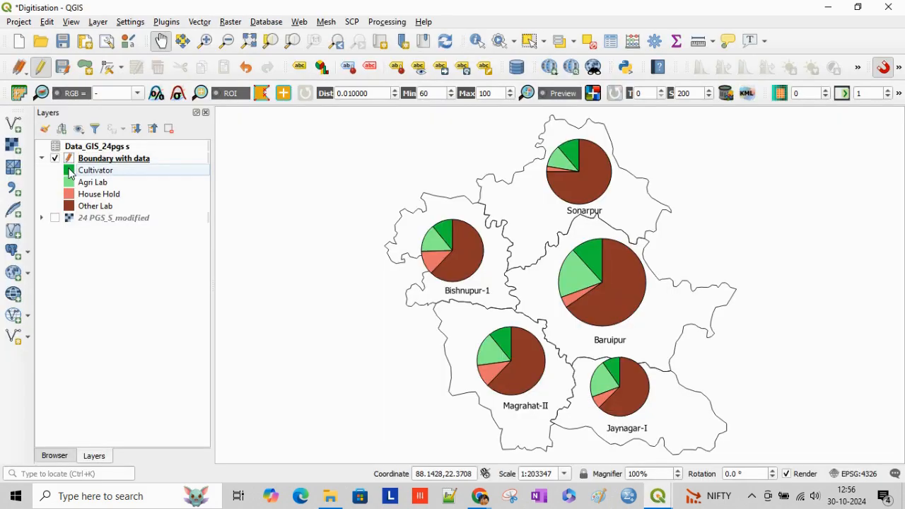
double_click(70, 173)
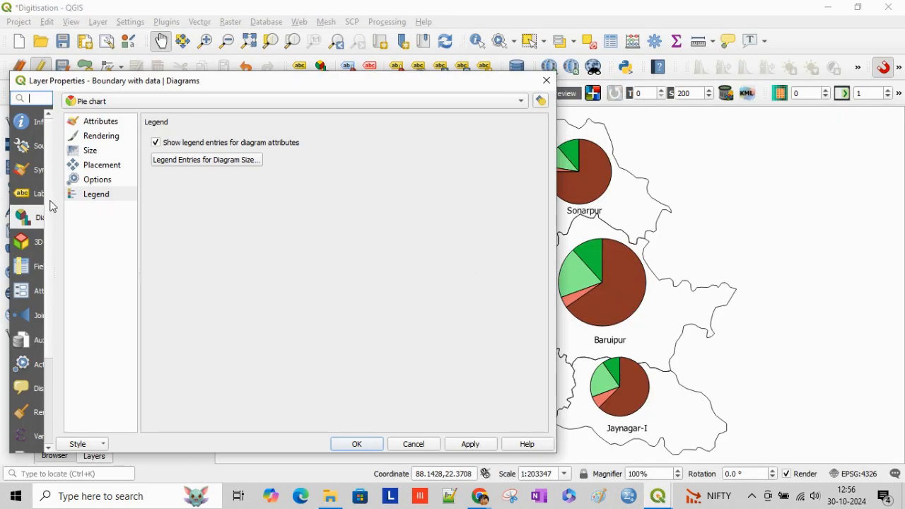
click(109, 126)
double_click(481, 165)
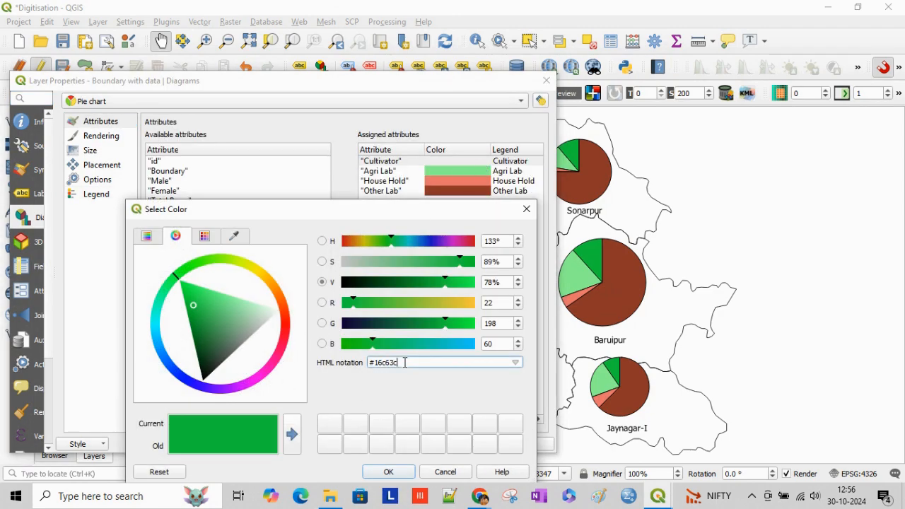
drag(405, 362, 376, 363)
mouse_move(664, 501)
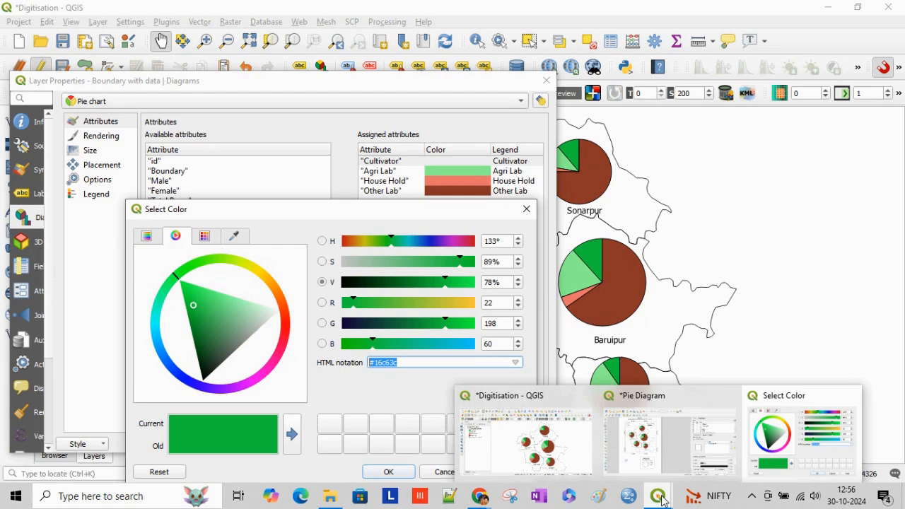
click(668, 435)
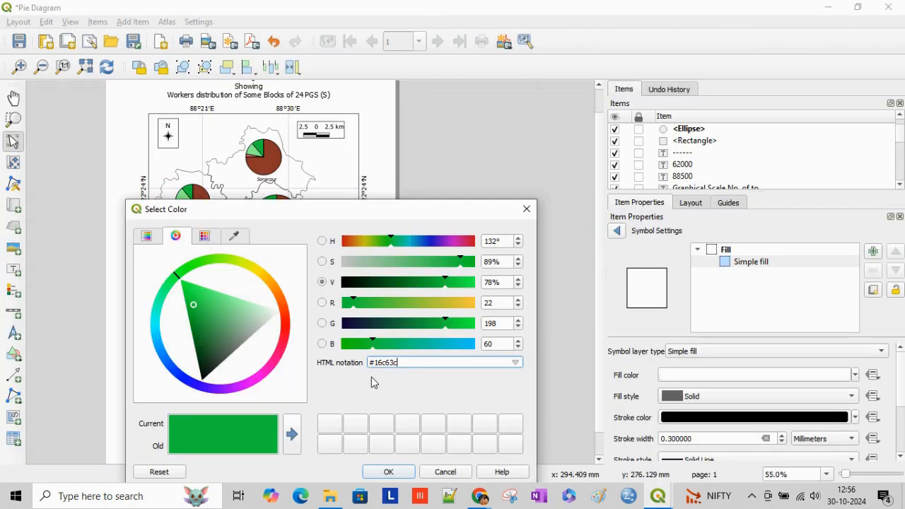
click(645, 310)
- Set the small ellipse's fill colour to HTML notation #16c63c
click(855, 375)
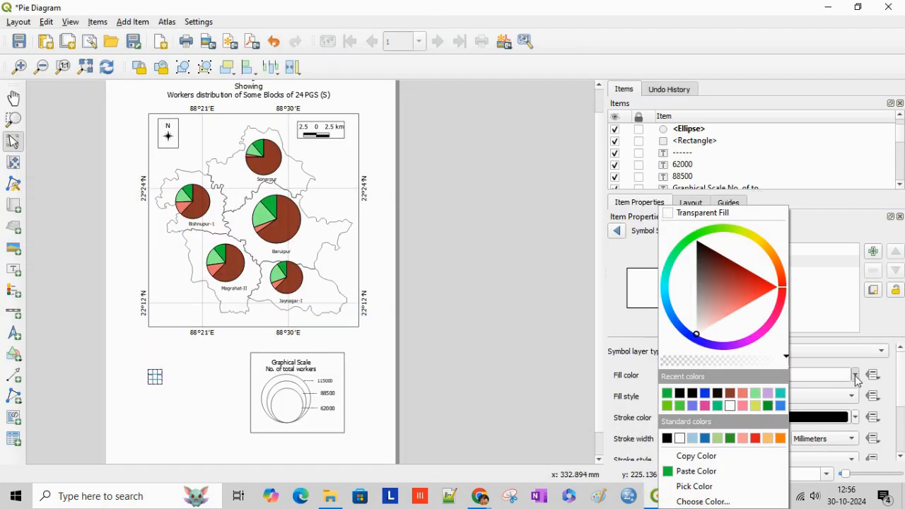
click(831, 375)
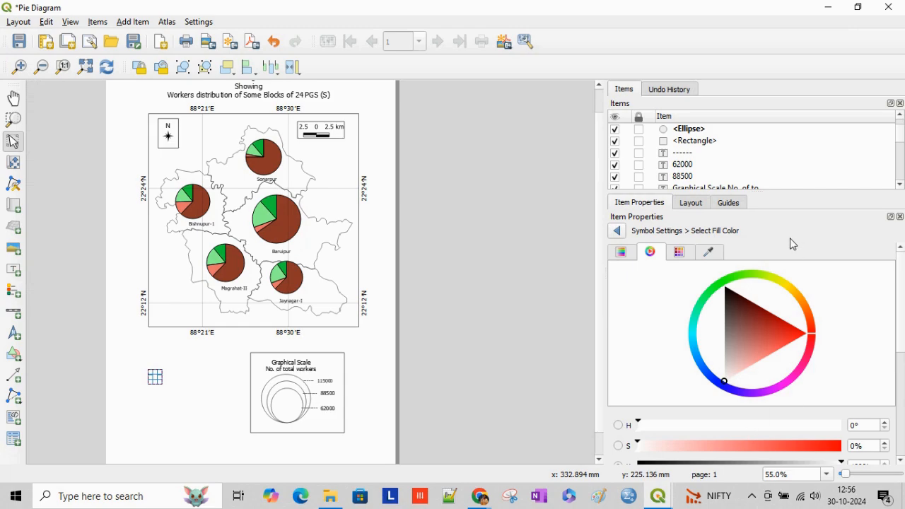
scroll(863, 341, down, 2)
scroll(863, 343, up, 2)
click(622, 252)
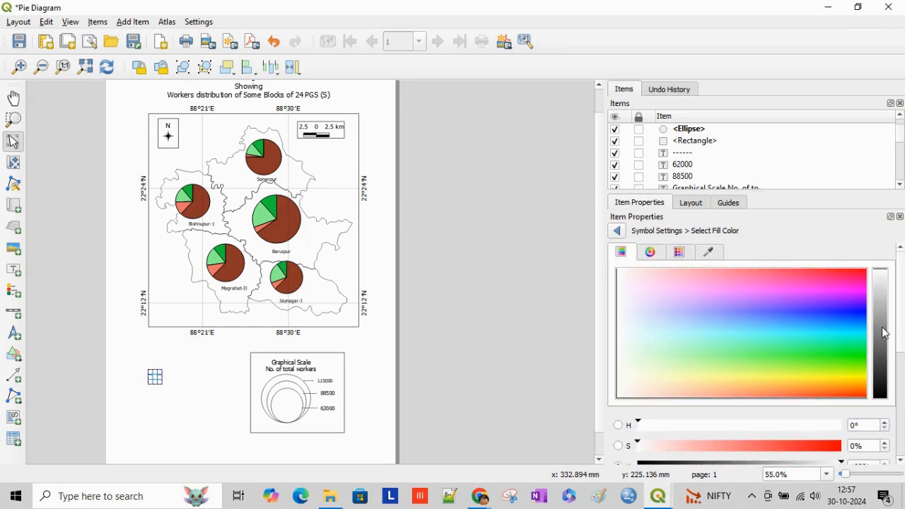
scroll(902, 335, down, 5)
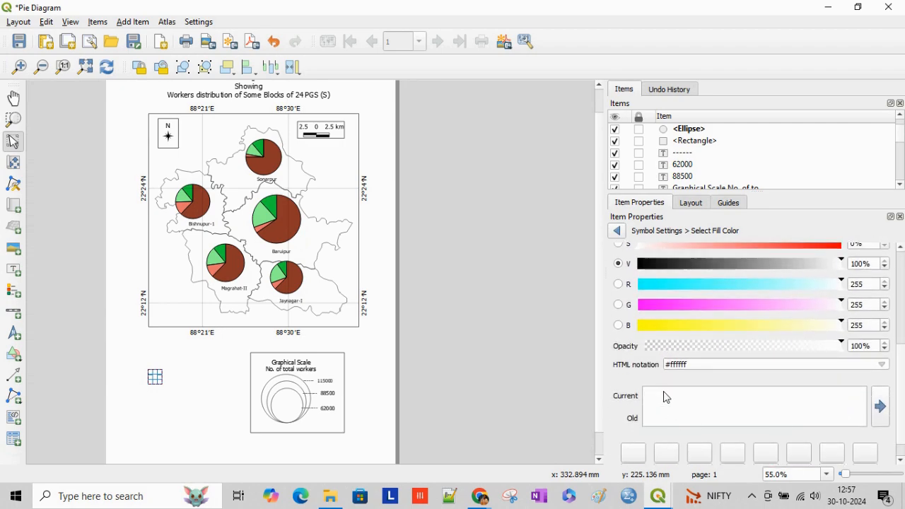
drag(696, 362, 659, 366)
text(#16c63c)
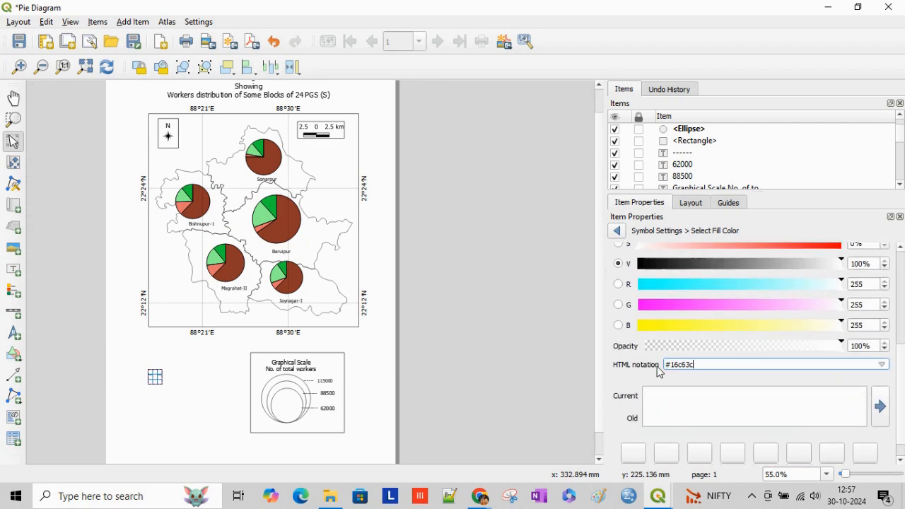
key(Return)
click(172, 394)
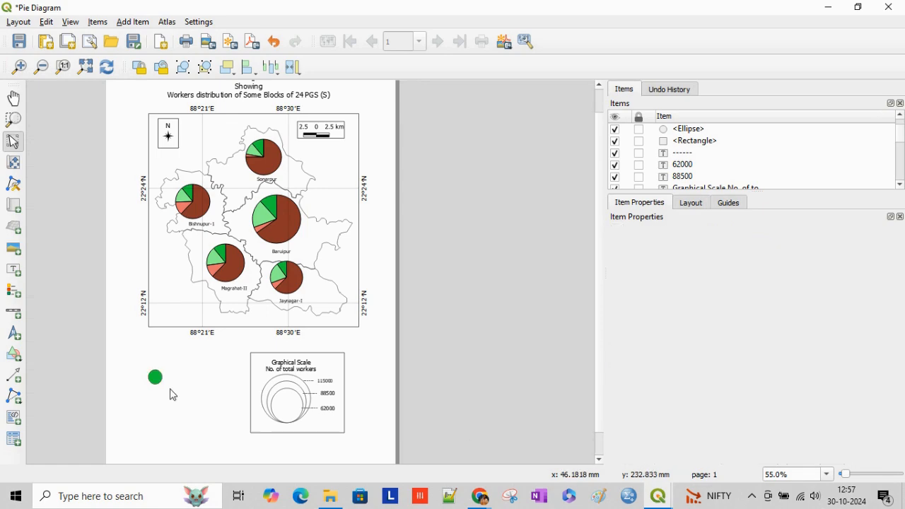
- Nudge the green ellipse slightly and paste three copies of it in an evenly spaced column underneath
click(155, 384)
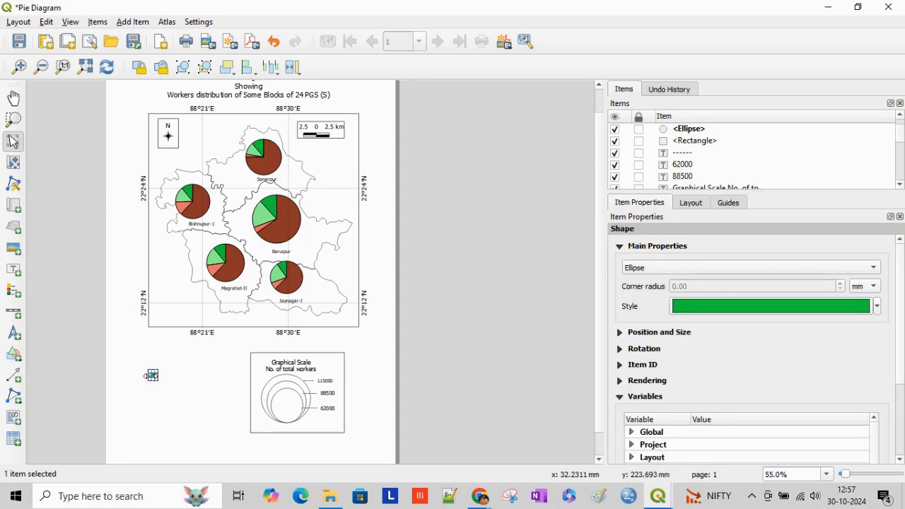
click(156, 406)
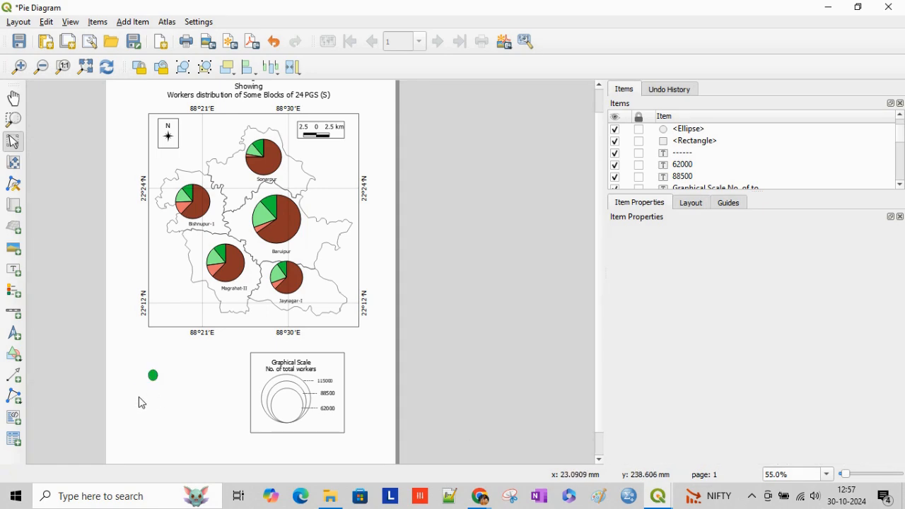
click(148, 403)
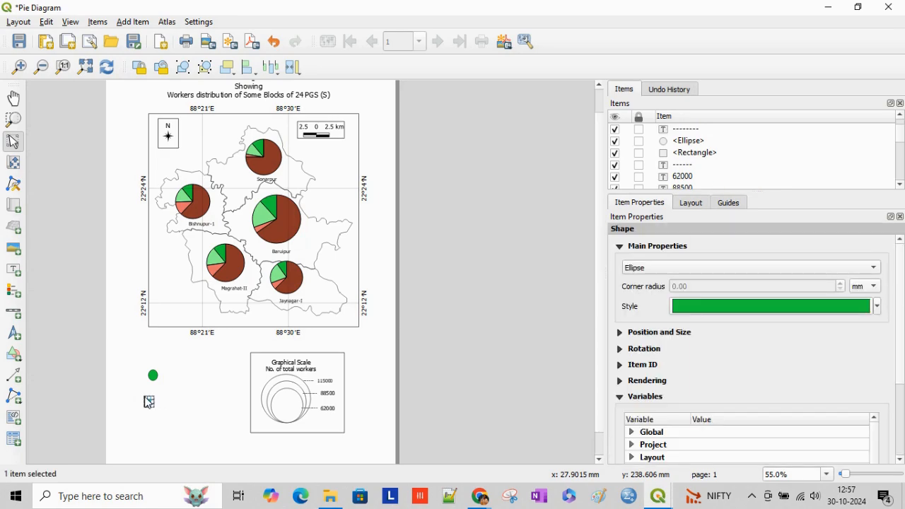
key(ctrl+v)
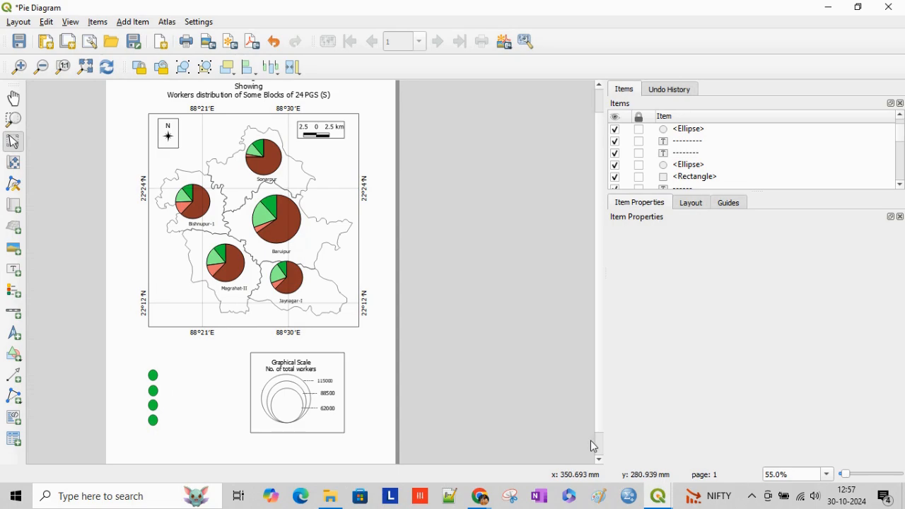
- Switch to the main QGIS project, copy the Agri Lab diagram colour's HTML code #8bf594, and return to the Pie Diagram layout
key(alt+Tab)
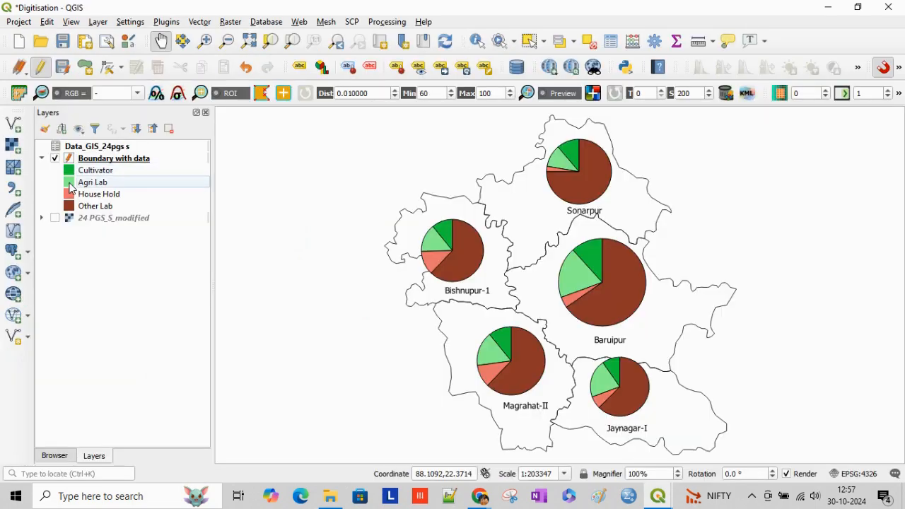
double_click(71, 187)
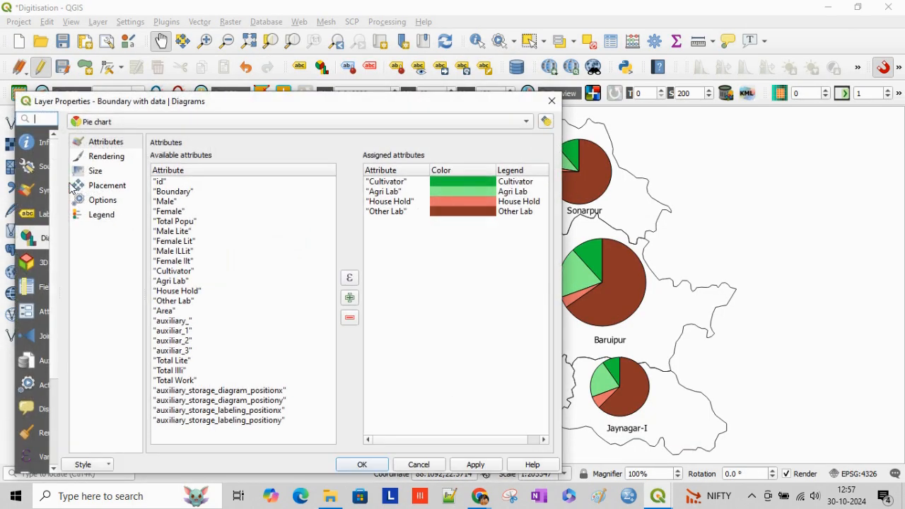
double_click(452, 191)
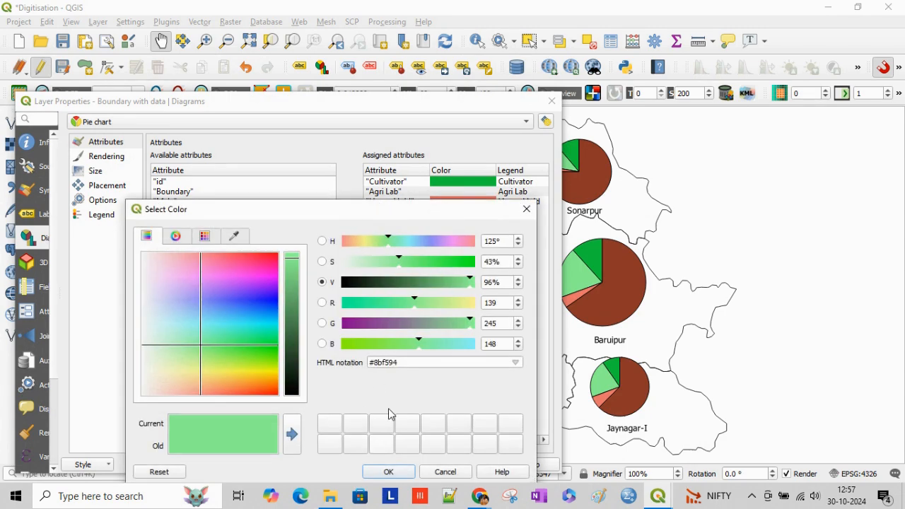
drag(414, 360, 367, 362)
key(ctrl+c)
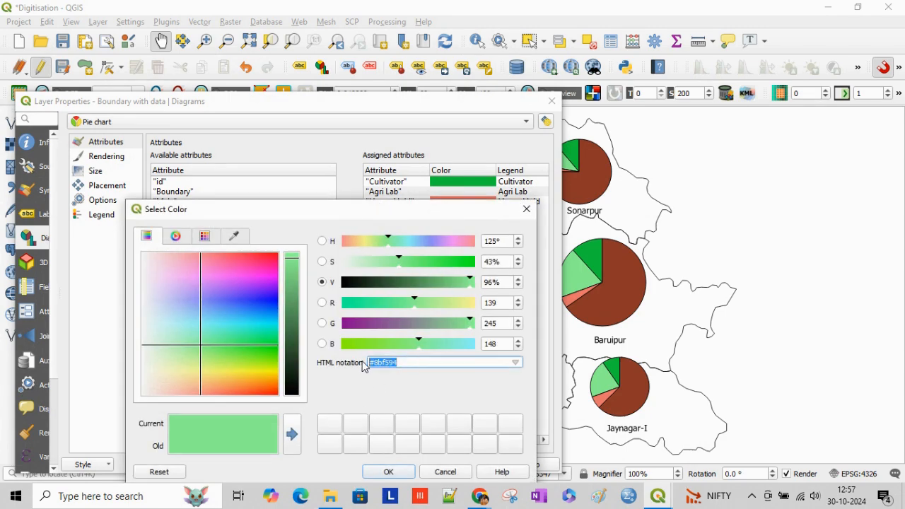
click(551, 103)
mouse_move(659, 495)
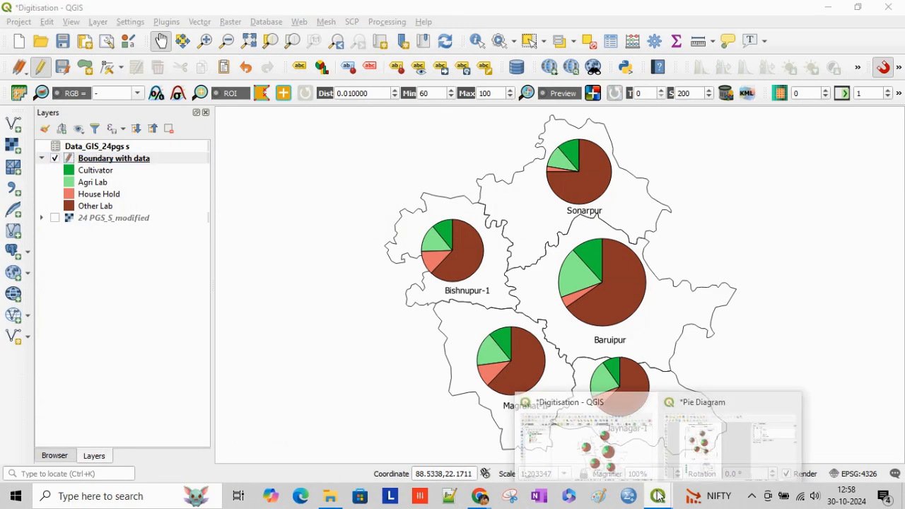
click(719, 438)
- Set the simple fill colour of the second circle in the legend column to HTML notation #8bf594
click(154, 390)
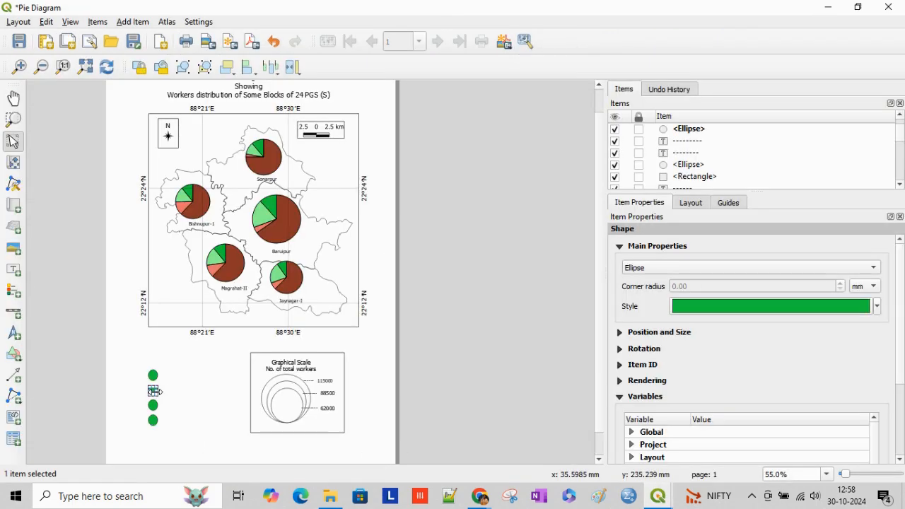
click(854, 309)
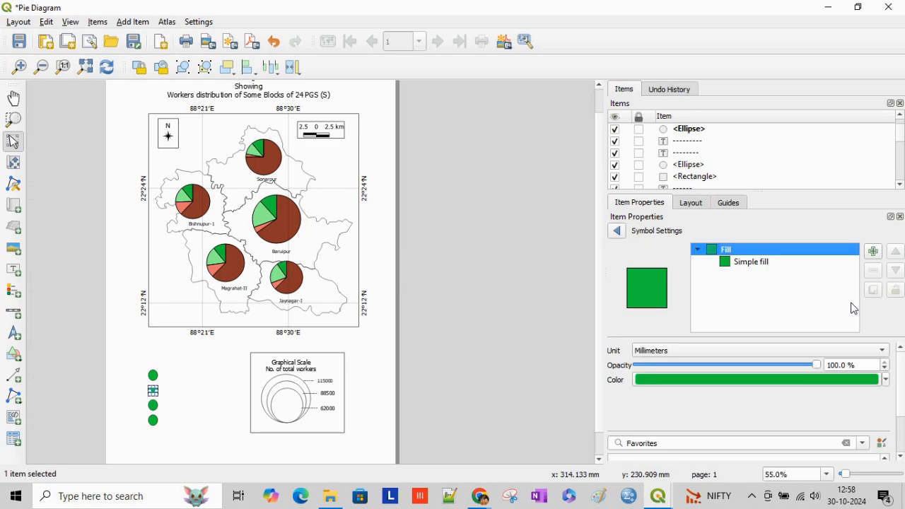
click(730, 268)
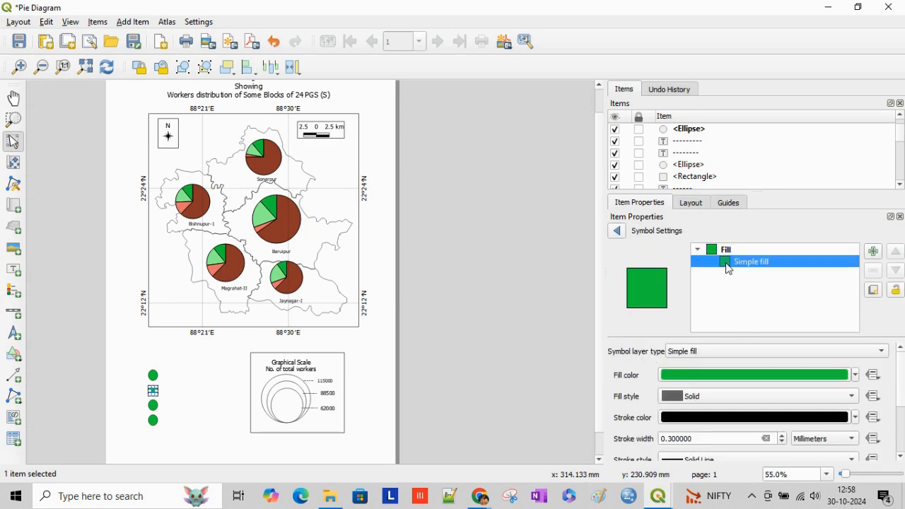
click(751, 374)
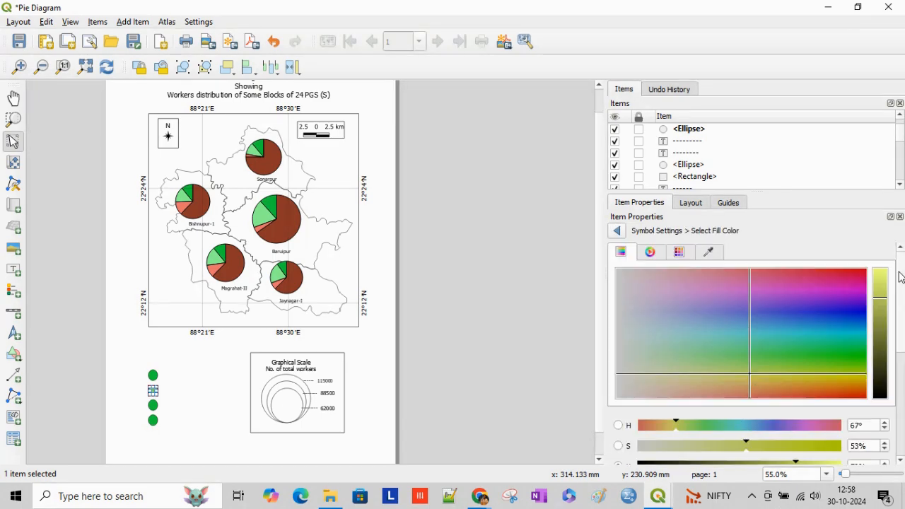
drag(903, 287, 902, 401)
drag(701, 340, 663, 342)
key(ctrl+v)
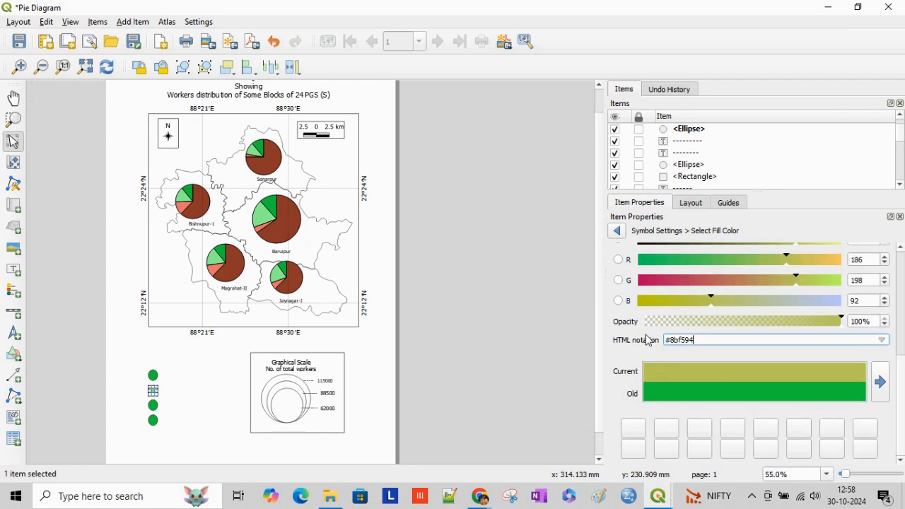
key(Return)
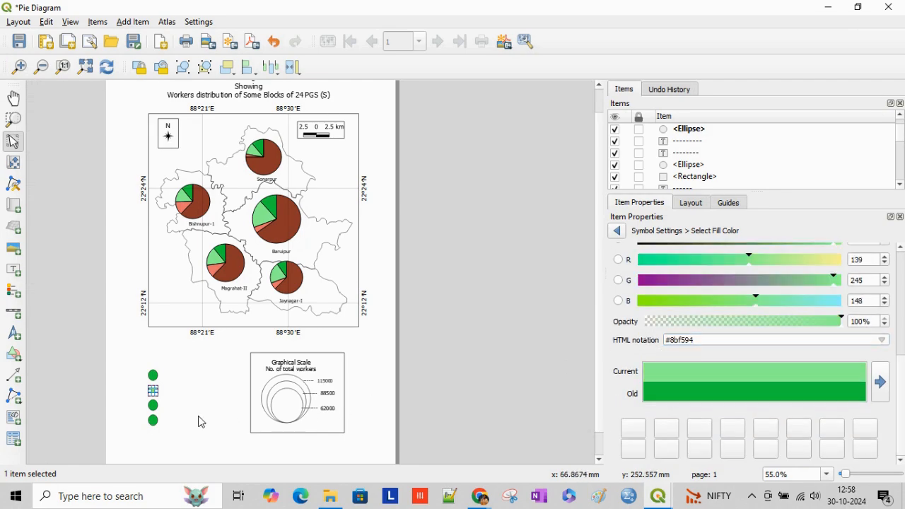
- Select the third circle, copy the House Hold diagram colour's HTML code #ec746e from the main QGIS project, and return to the Pie Diagram layout
click(153, 405)
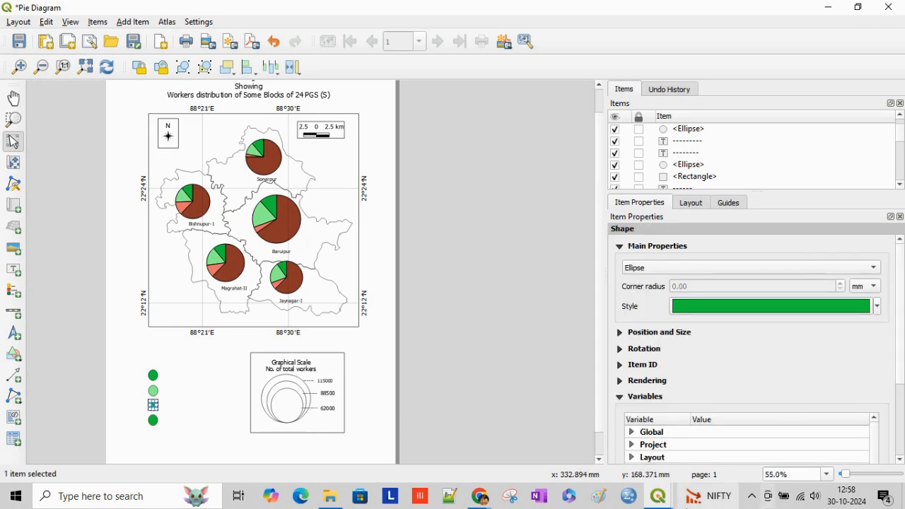
mouse_move(663, 503)
click(587, 457)
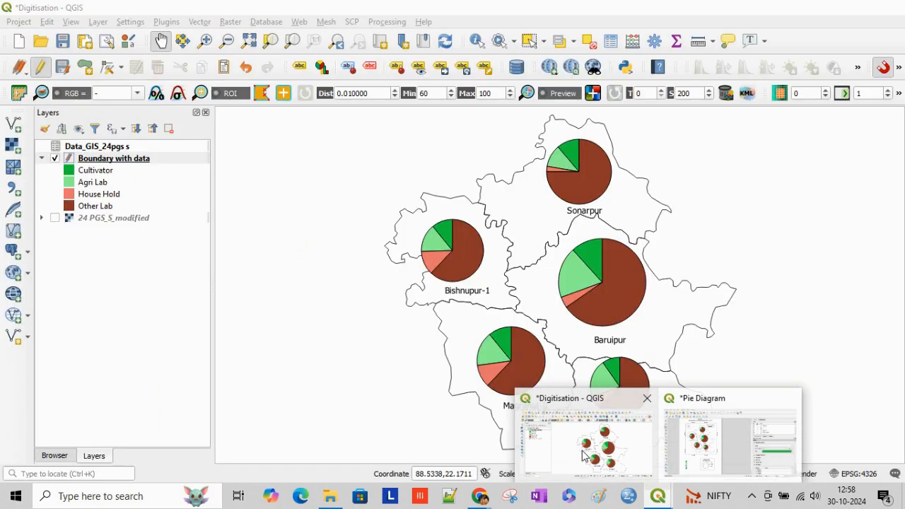
double_click(102, 159)
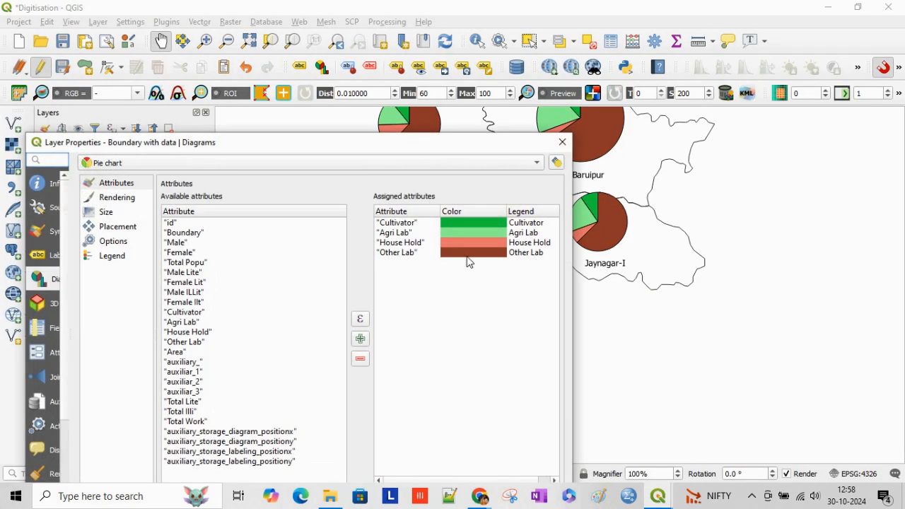
double_click(478, 243)
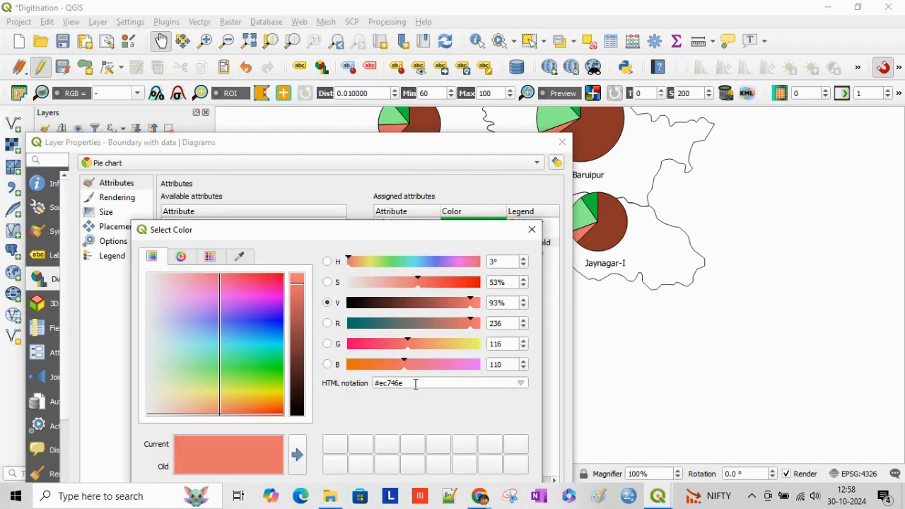
drag(416, 383, 372, 383)
key(ctrl+c)
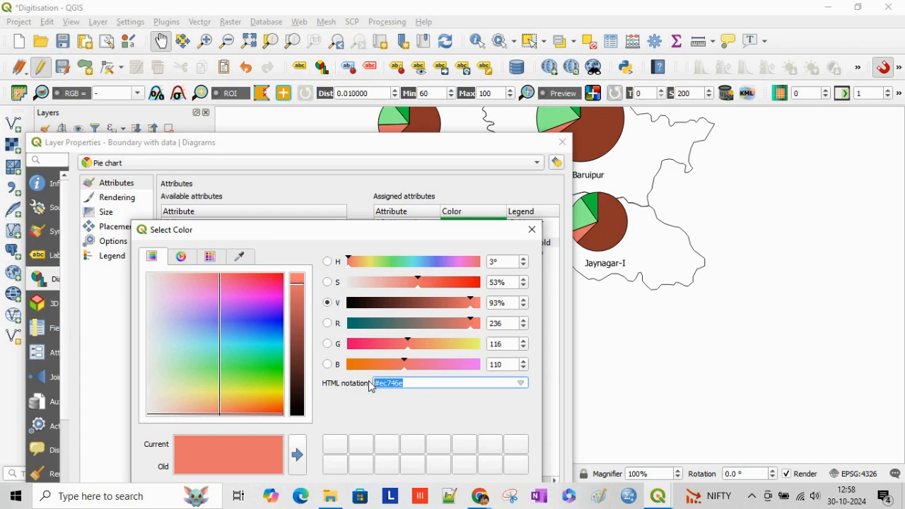
click(532, 229)
click(563, 142)
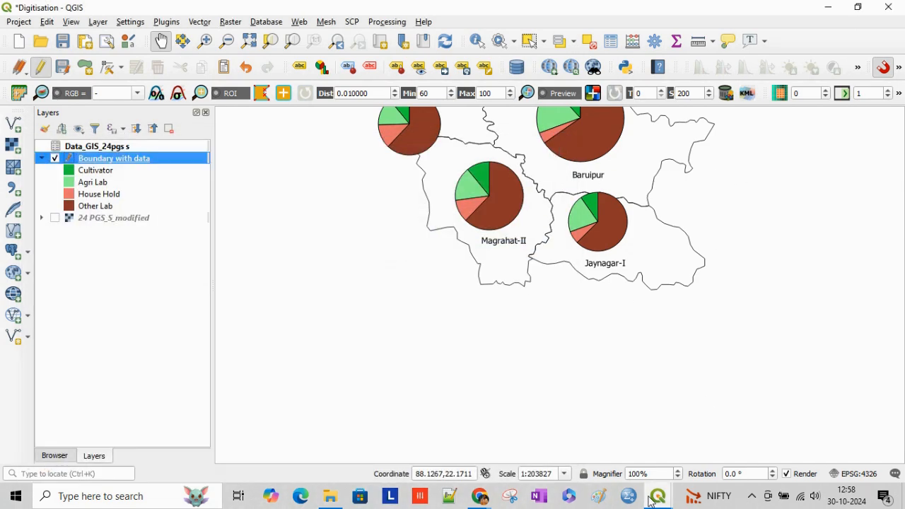
mouse_move(654, 498)
click(693, 459)
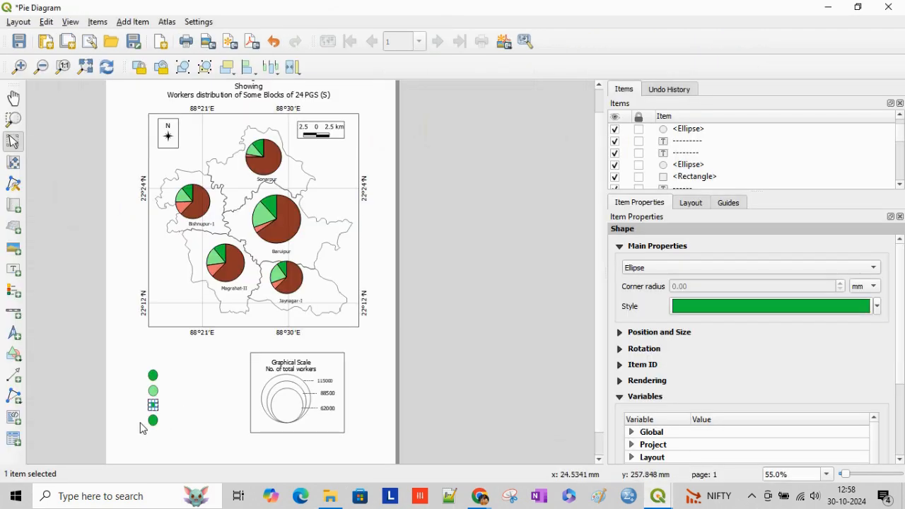
- Set the third legend circle's colour to HTML notation #ec746e and deselect it
click(782, 304)
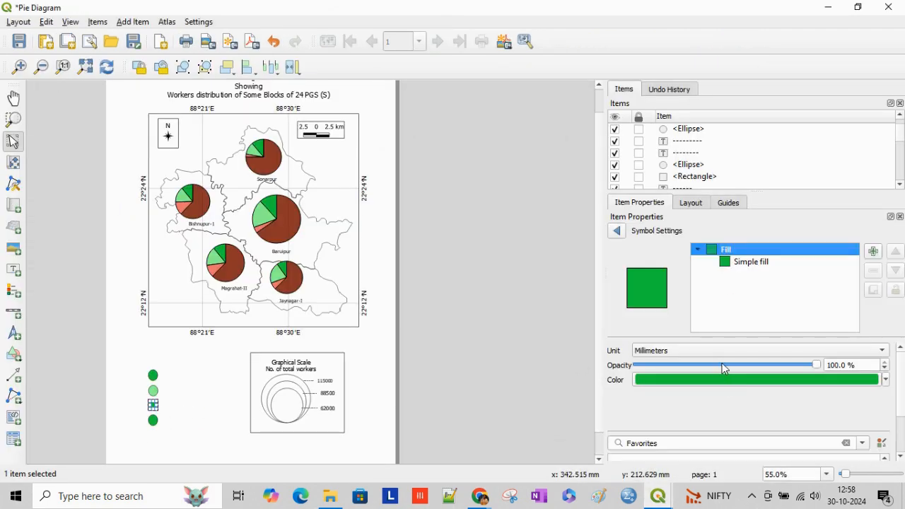
click(726, 383)
scroll(810, 418, down, 5)
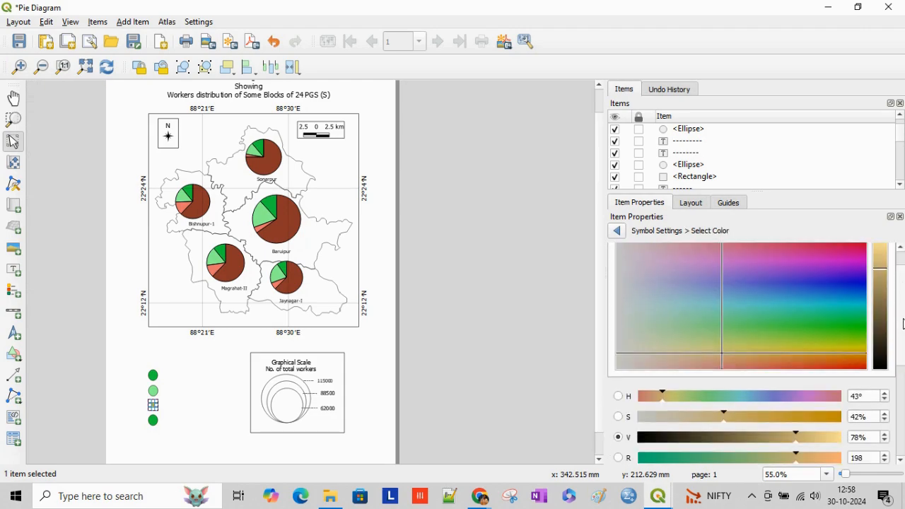
double_click(694, 341)
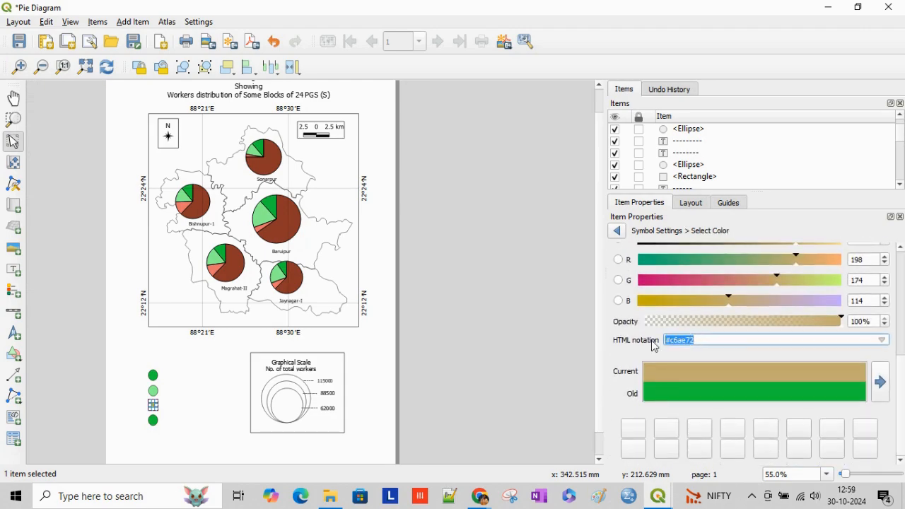
key(ctrl+v)
key(Return)
click(208, 446)
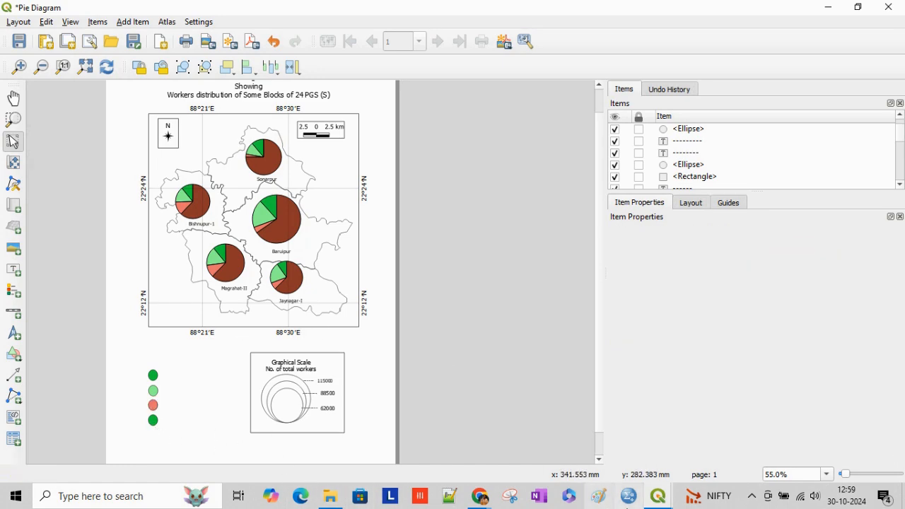
- Switch to the main QGIS project, copy the Other Lab diagram colour's HTML code #8d372a, and return to the Pie Diagram layout
mouse_move(652, 502)
click(629, 452)
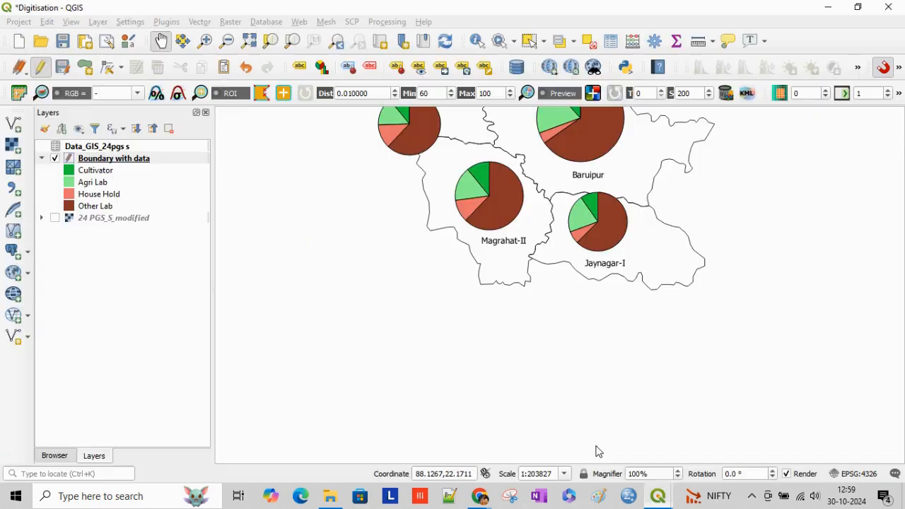
double_click(111, 159)
click(485, 275)
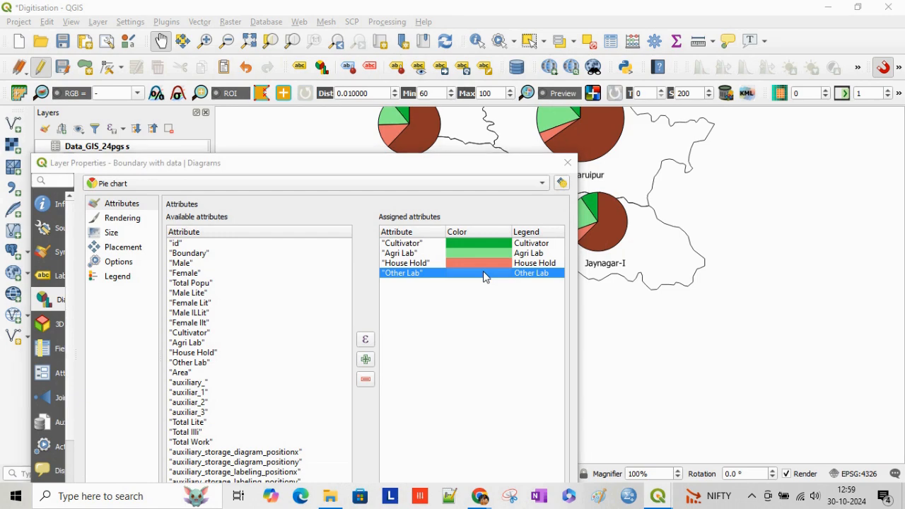
double_click(484, 275)
double_click(386, 403)
key(ctrl+c)
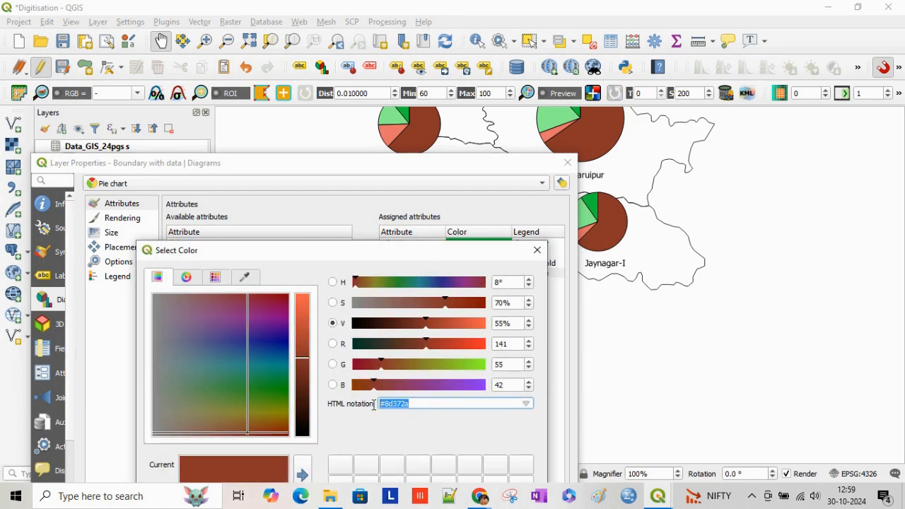
click(538, 250)
click(567, 163)
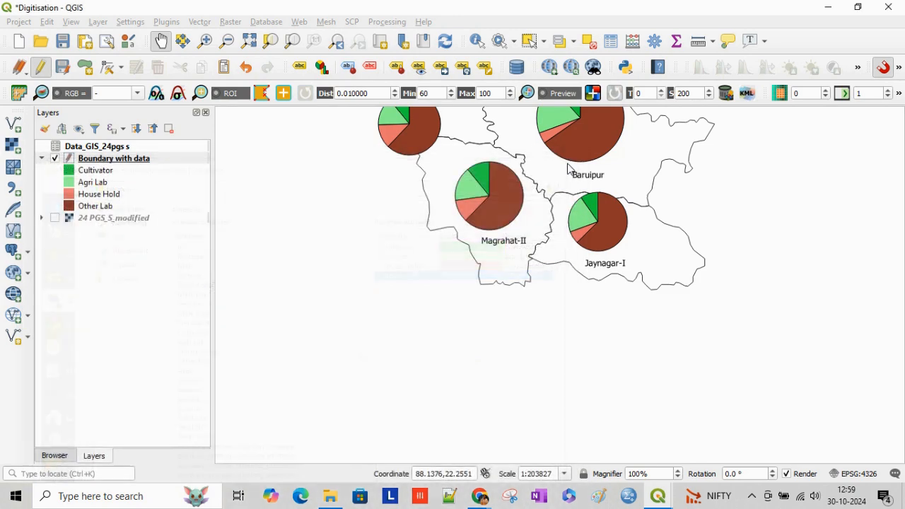
mouse_move(657, 497)
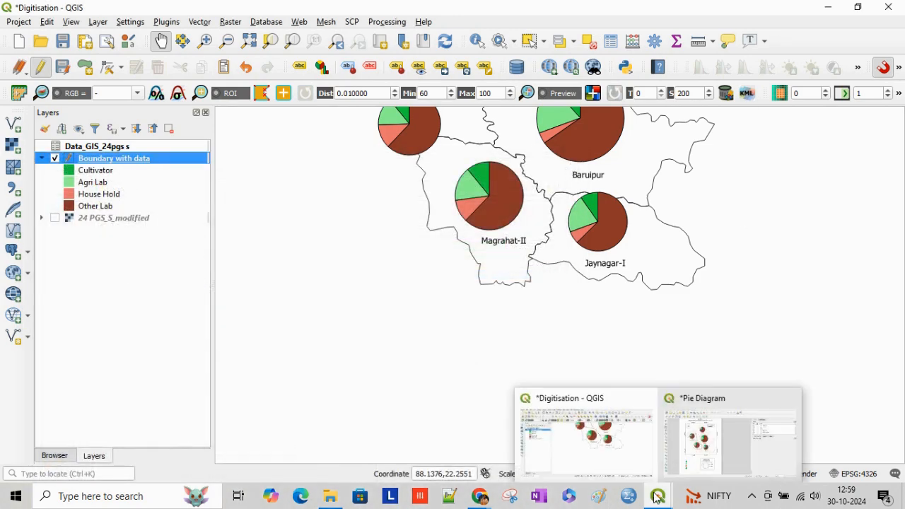
click(722, 453)
- Set the lowest legend circle's colour to HTML notation #8d372a and deselect it
click(152, 422)
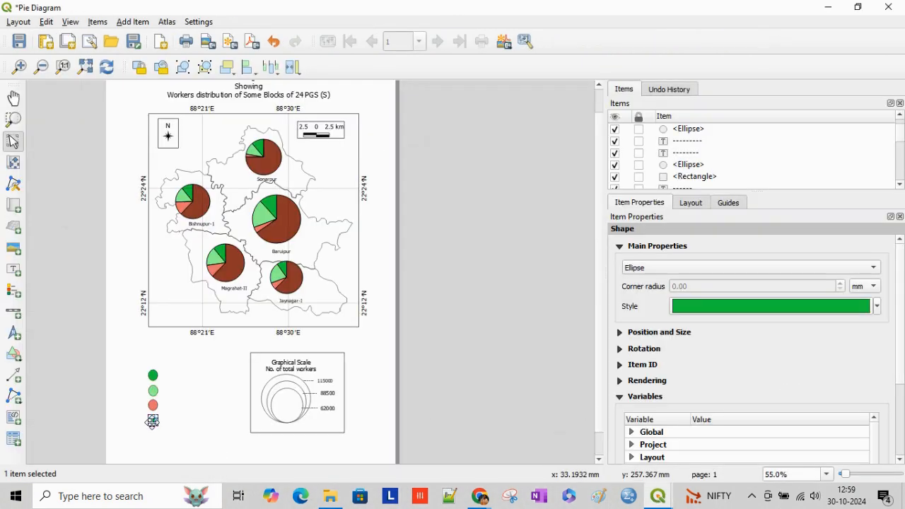
click(736, 310)
click(744, 377)
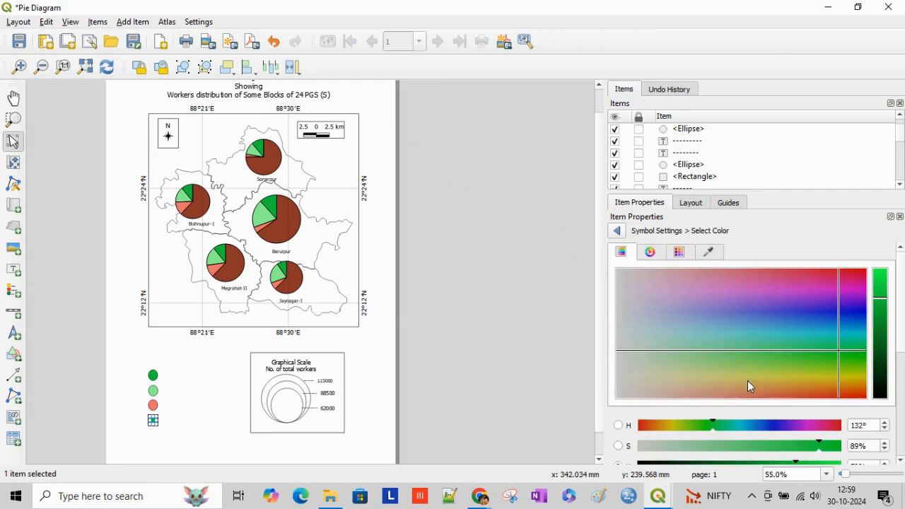
click(748, 381)
scroll(700, 443, down, 5)
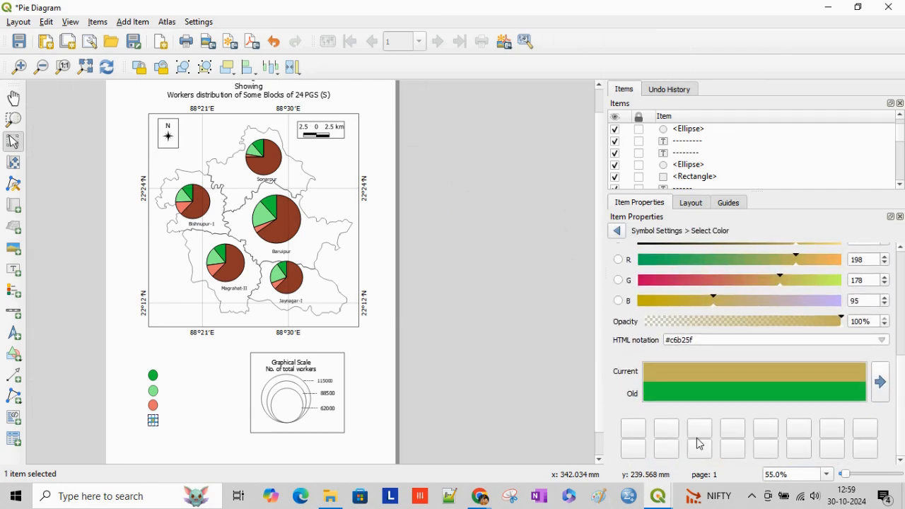
click(708, 341)
key(ctrl+v)
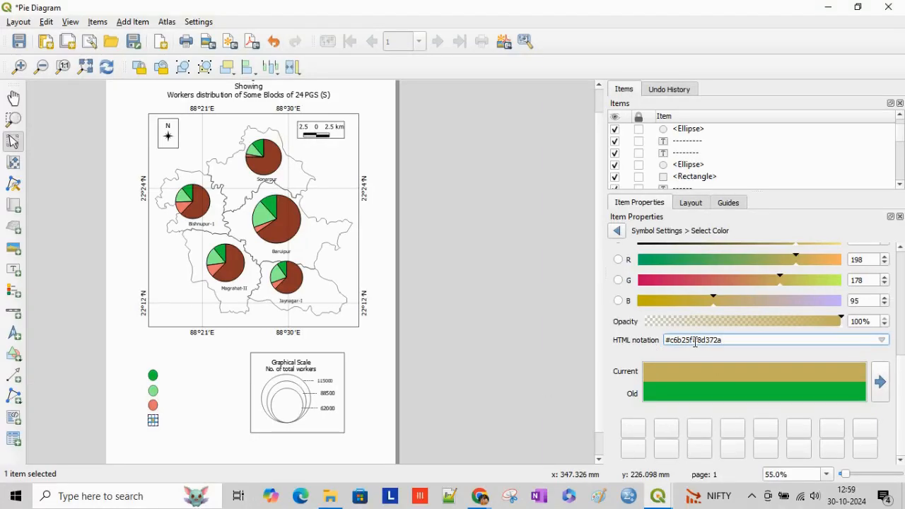
drag(695, 342, 646, 344)
key(BackSpace)
key(Return)
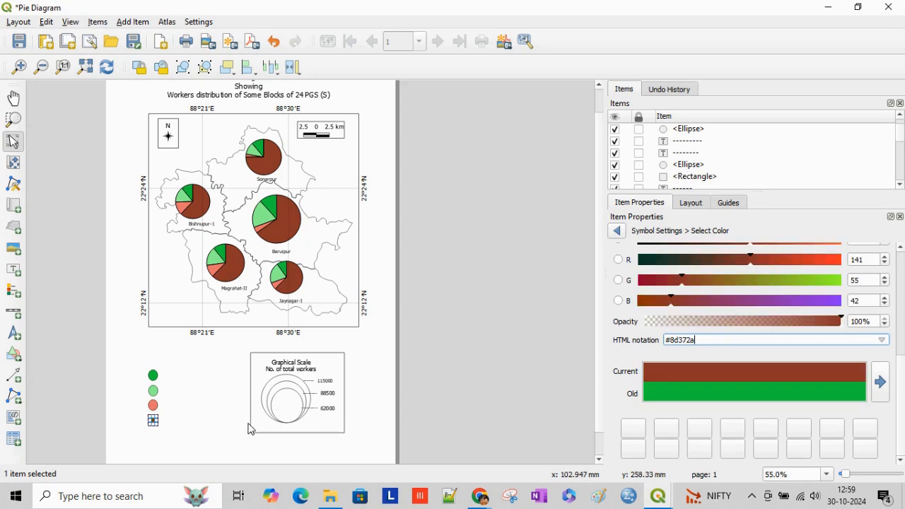
click(193, 440)
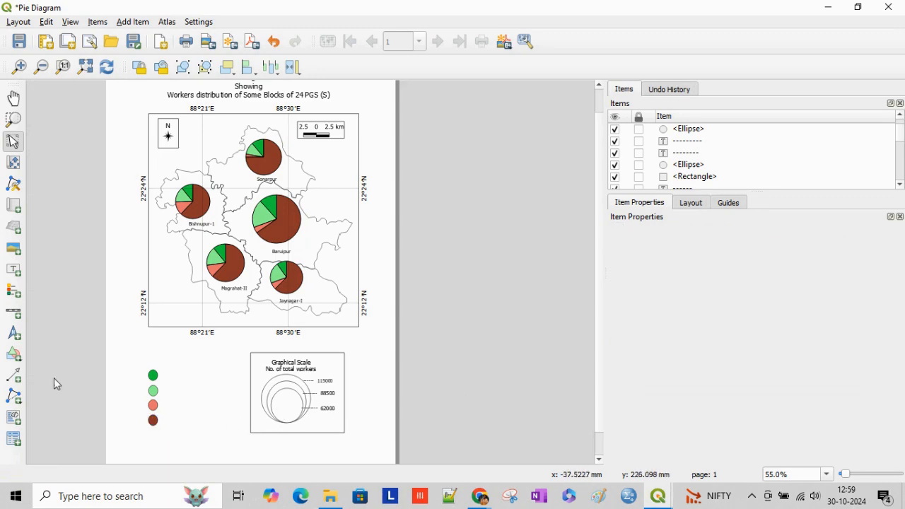
- Add a label reading Cultivator beside the dark green legend circle
click(19, 311)
drag(162, 373, 203, 382)
drag(669, 272, 620, 280)
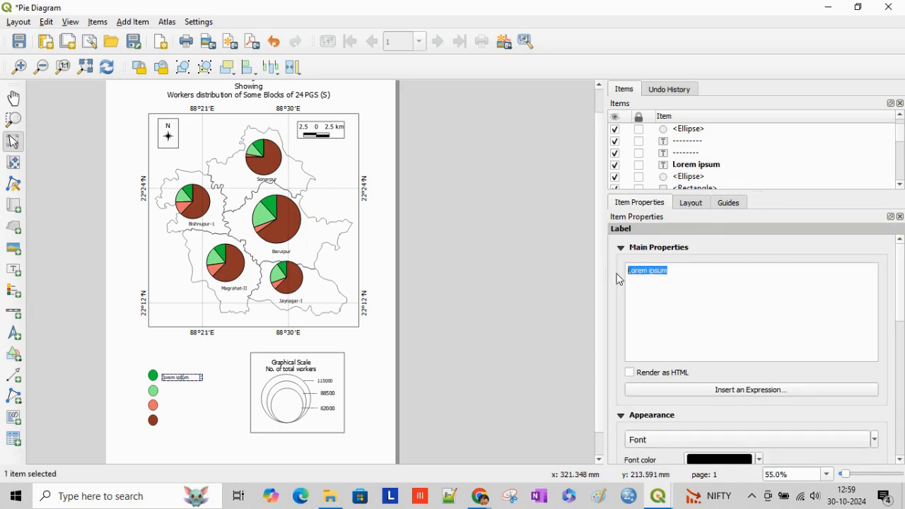
text(Cultivator)
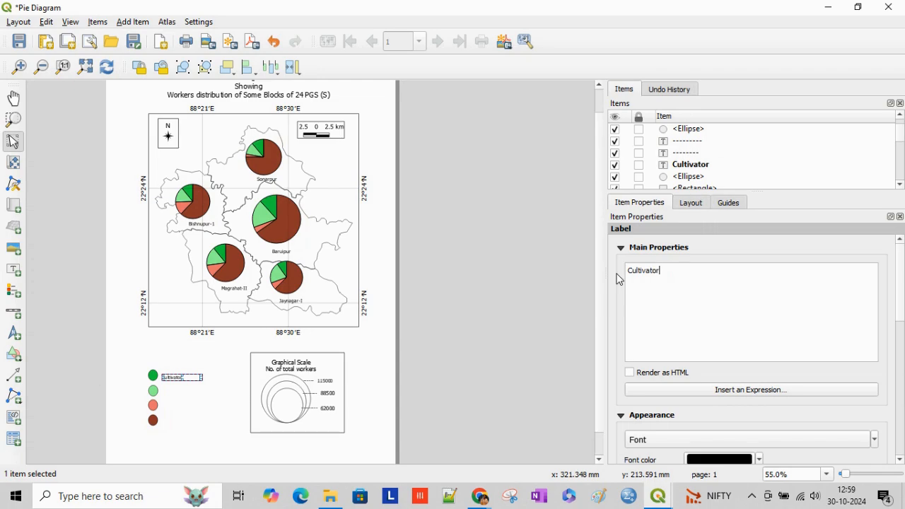
- Set the Cultivator label's horizontal alignment to Center and deselect it
scroll(621, 281, down, 2)
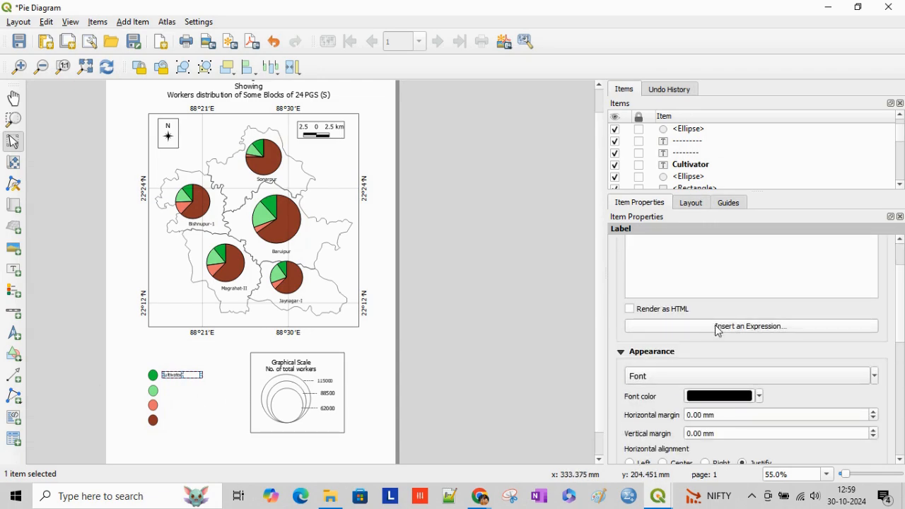
scroll(902, 306, down, 3)
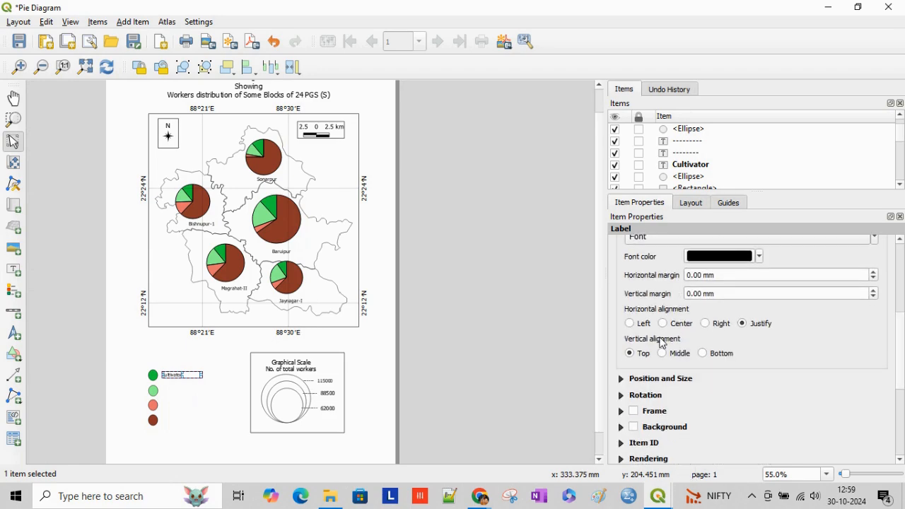
click(664, 323)
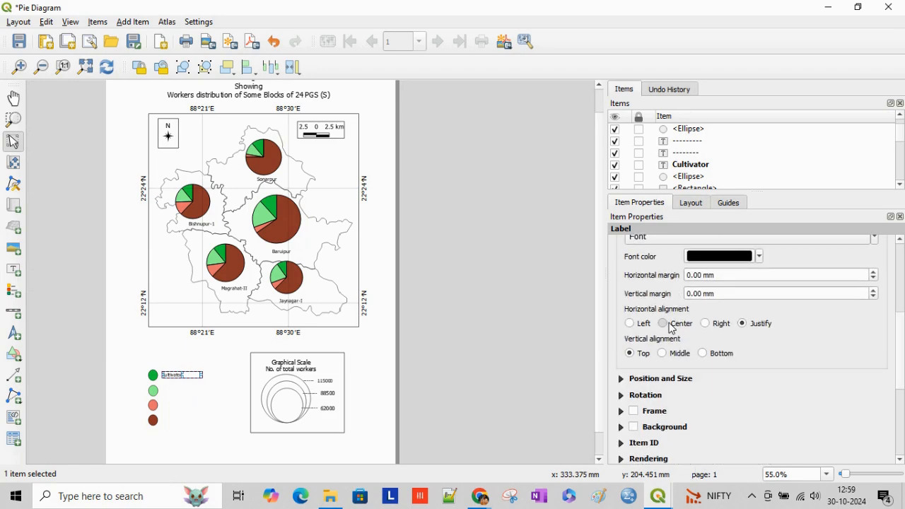
click(203, 409)
click(191, 375)
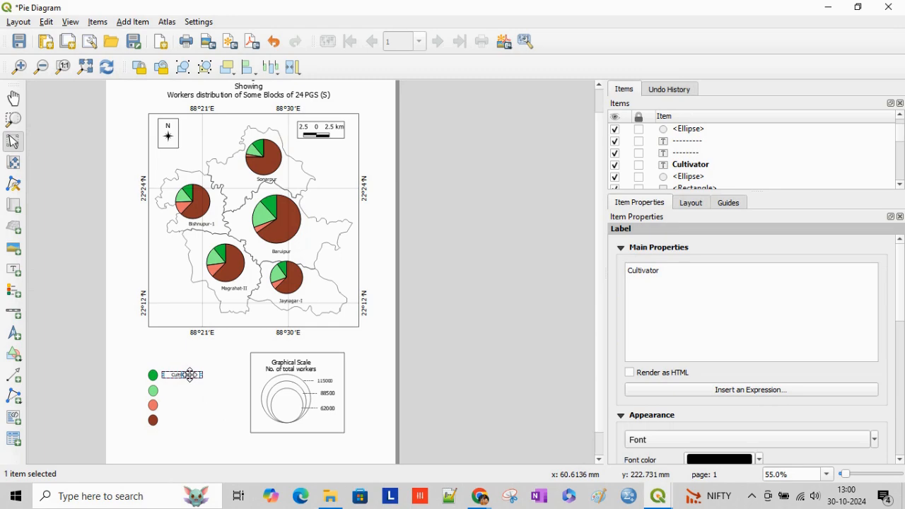
click(188, 390)
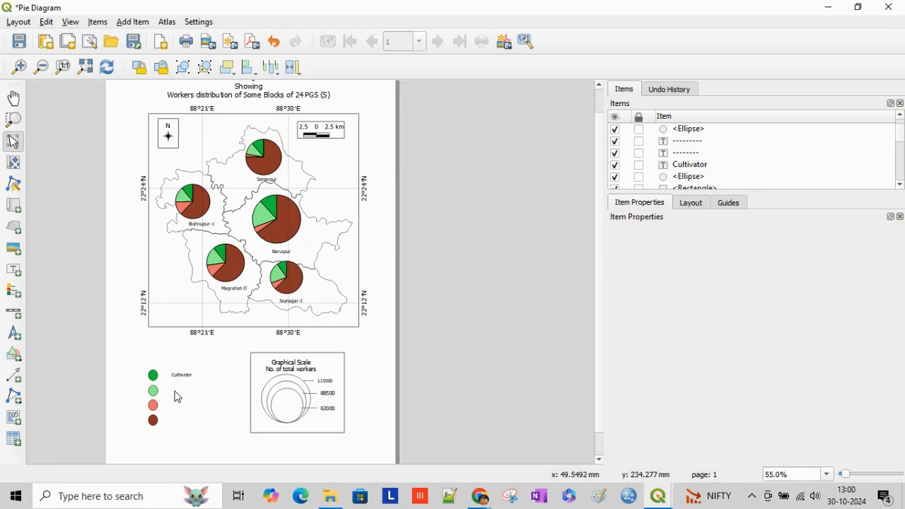
- Paste three copies of the Cultivator label and place one beside each of the light green, salmon and brown legend circles
key(ctrl+v)
drag(185, 394, 174, 391)
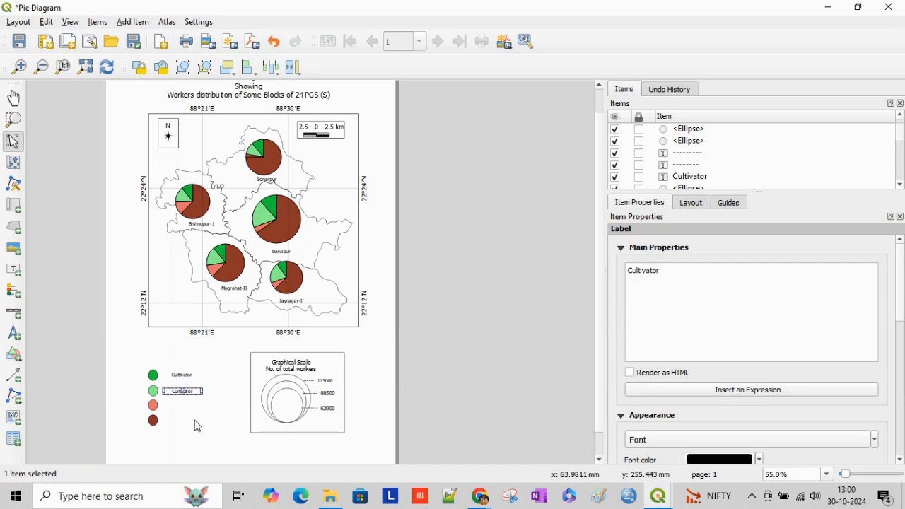
click(180, 420)
key(ctrl+v)
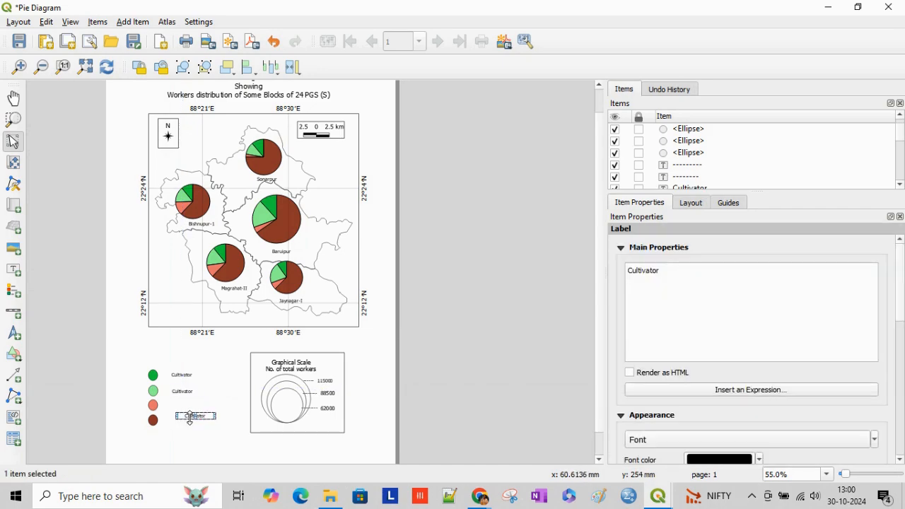
drag(186, 415, 181, 408)
click(186, 433)
key(ctrl+v)
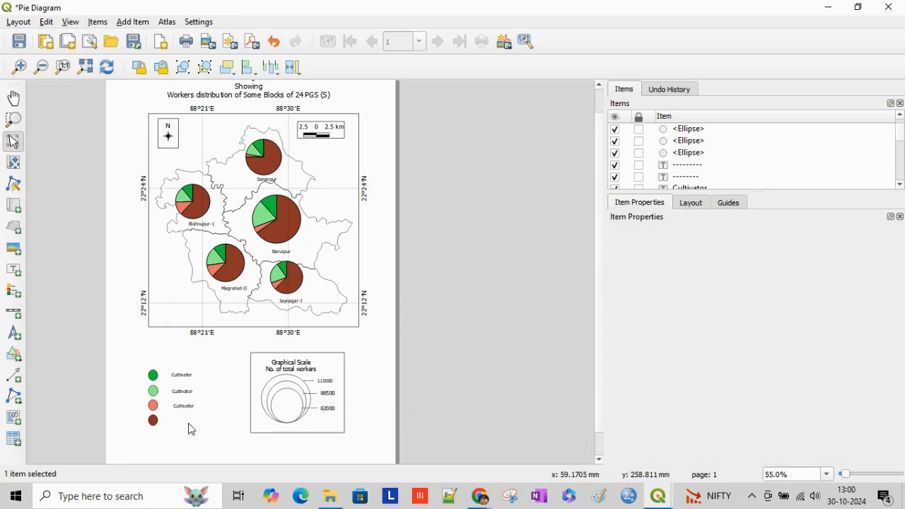
drag(196, 428, 179, 421)
click(222, 410)
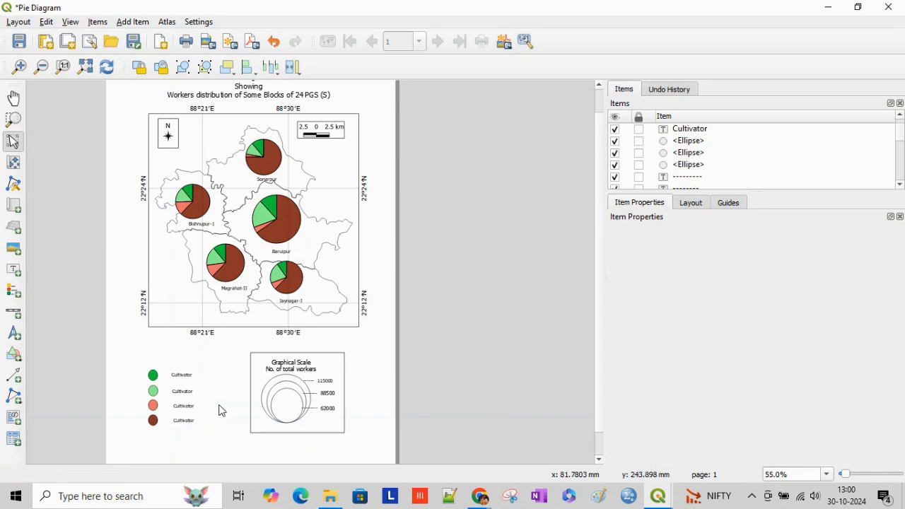
- Narrow the label beside the light green circle and shift the legend labels closer to their circles
click(182, 393)
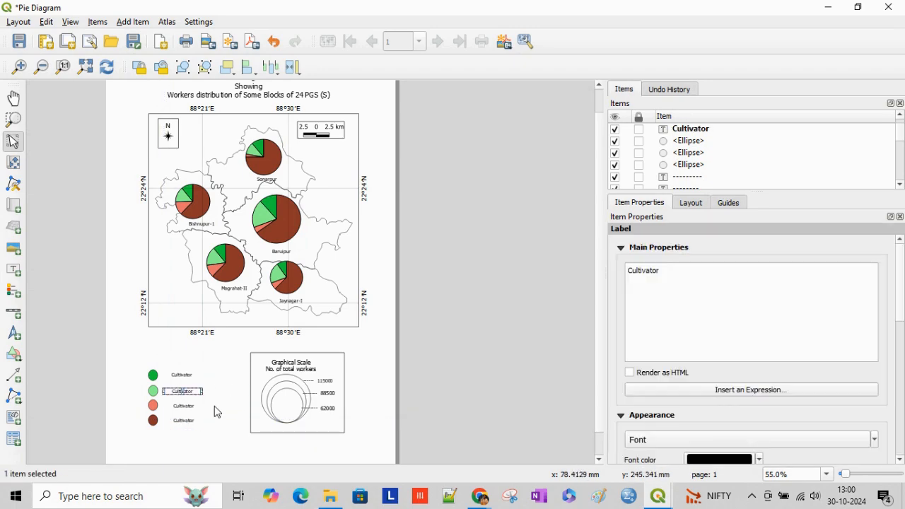
key(Left)
key(Left)
key(Left)
key(Left)
drag(162, 393, 169, 392)
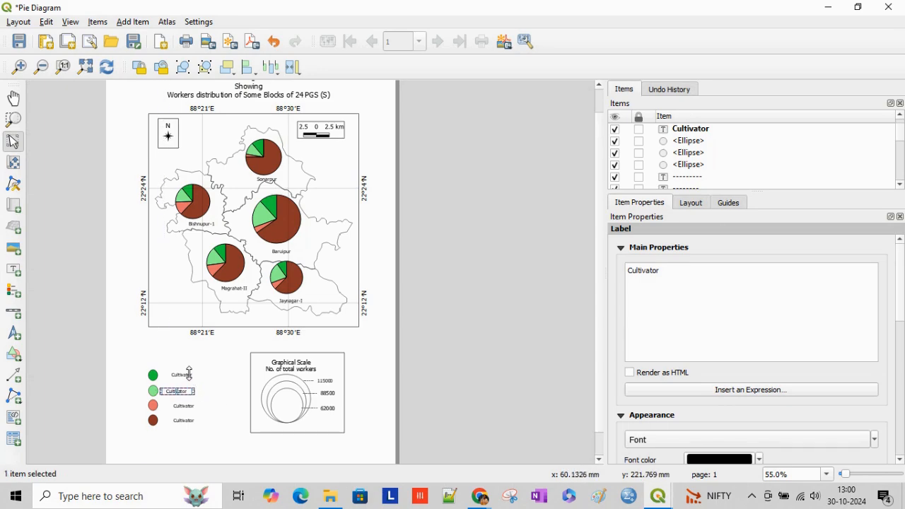
click(190, 375)
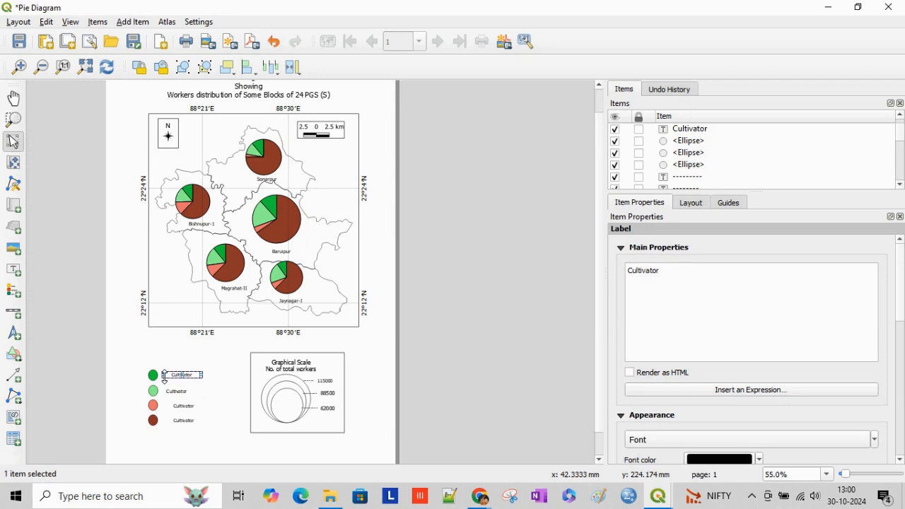
- Change the light green circle's label text to Agricultual Labour and widen its box to fit the text on one line
click(173, 391)
drag(676, 271, 626, 270)
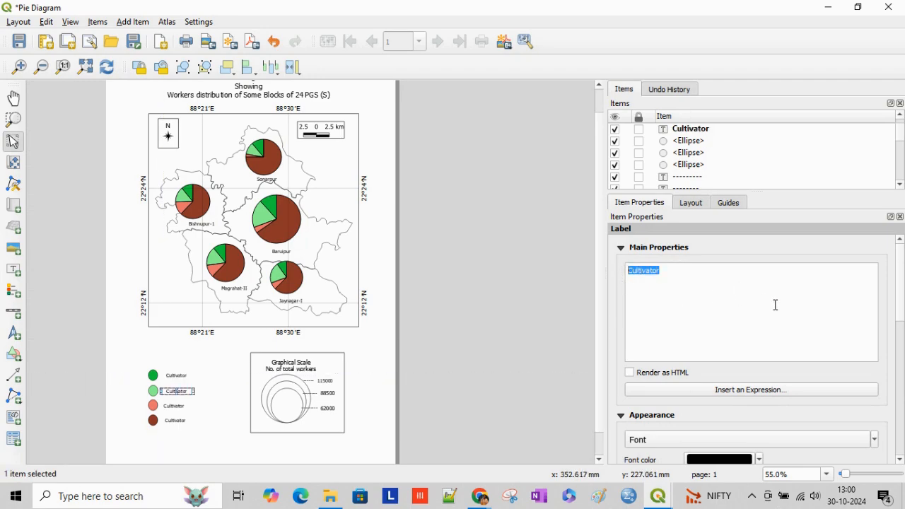
text(Agricultual)
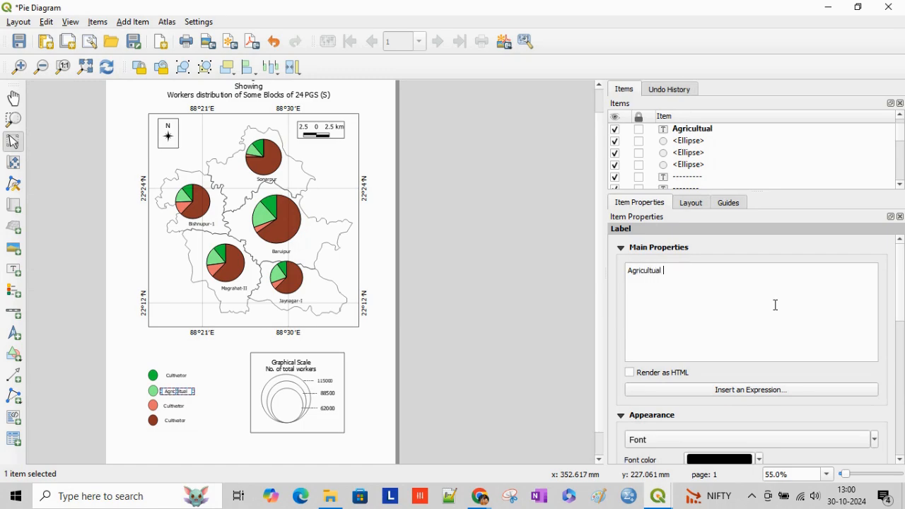
text(Labour)
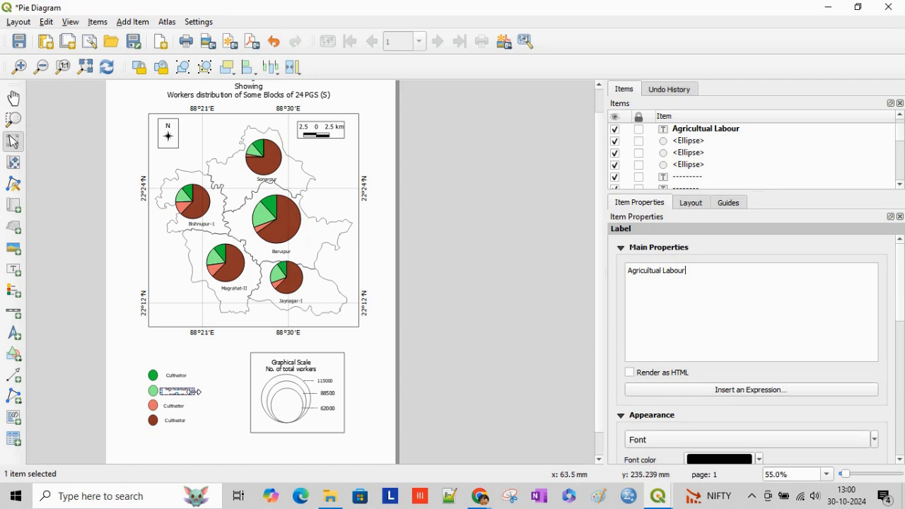
drag(200, 392, 206, 396)
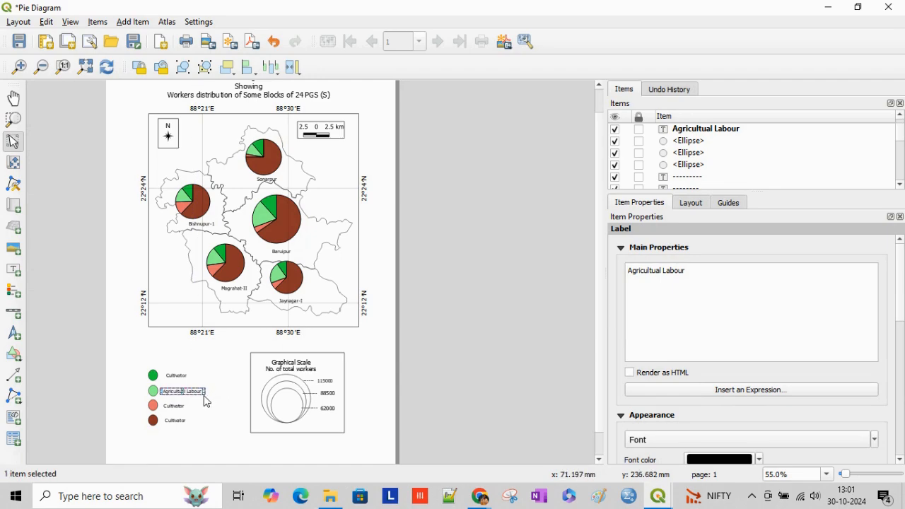
- Change the salmon circle's label text to House Hold and deselect it
click(189, 420)
click(185, 409)
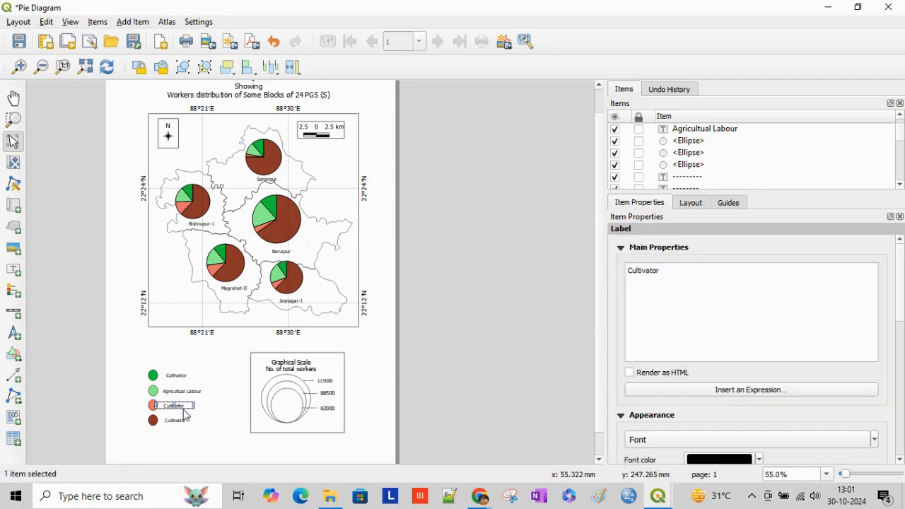
drag(660, 271, 623, 270)
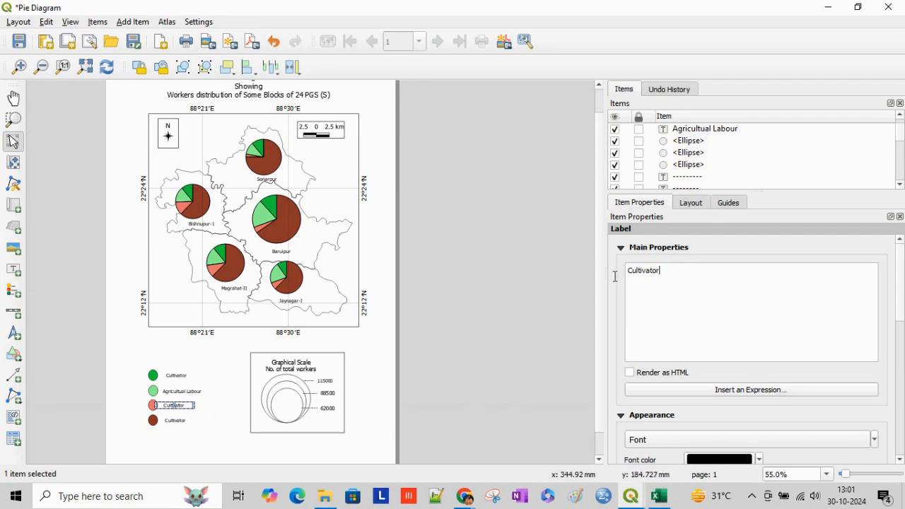
drag(662, 270, 620, 260)
text(House Hold)
scroll(899, 334, down, 5)
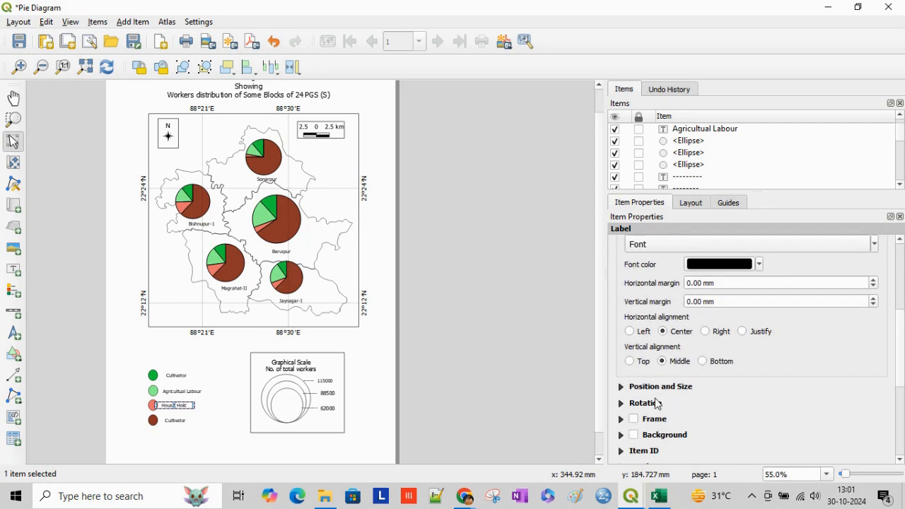
click(331, 424)
- Change the brown circle's label text to Other Labour and deselect it
click(177, 421)
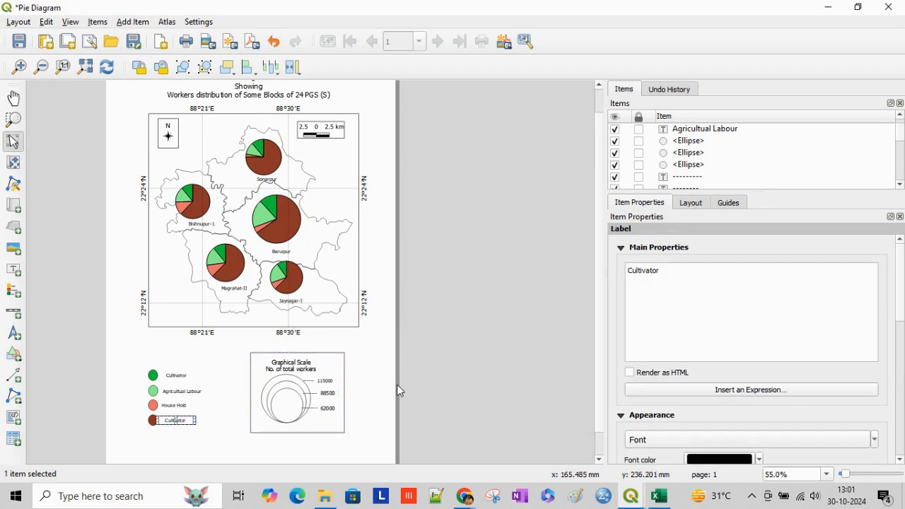
scroll(895, 325, down, 3)
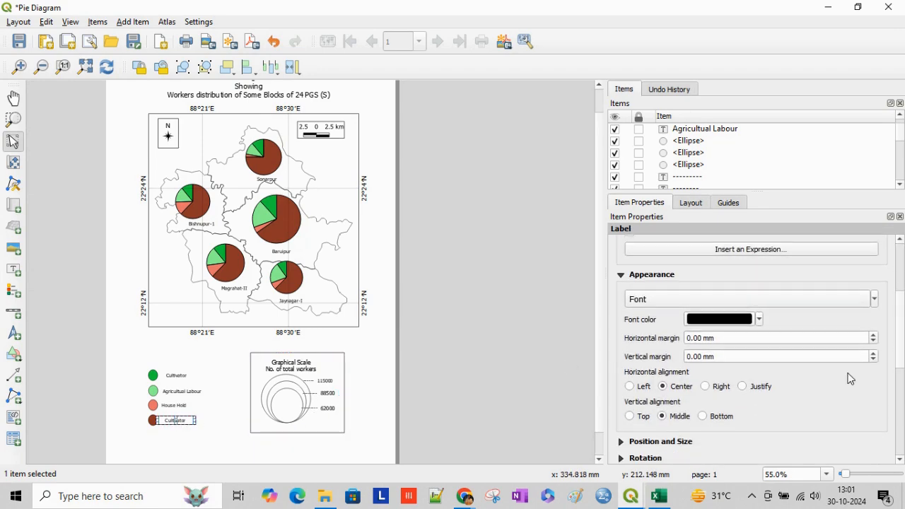
scroll(887, 334, up, 3)
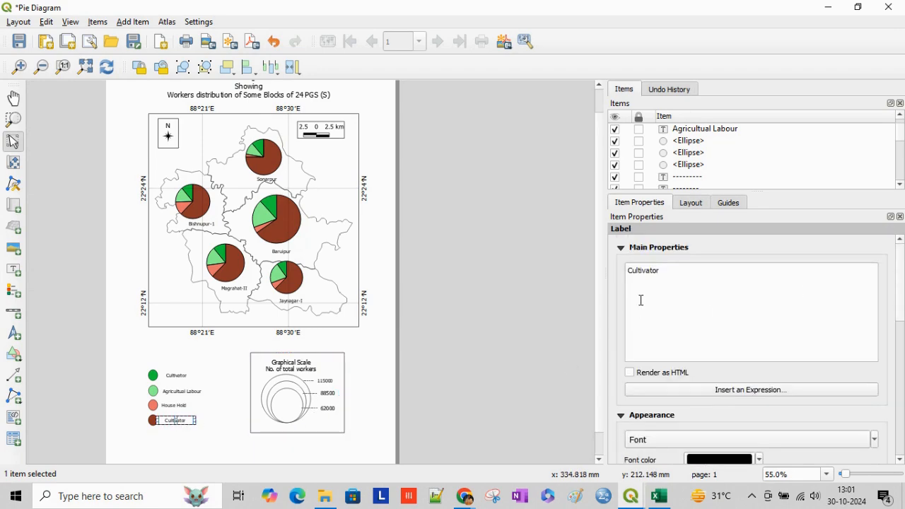
drag(666, 273, 622, 272)
text(Other Labour)
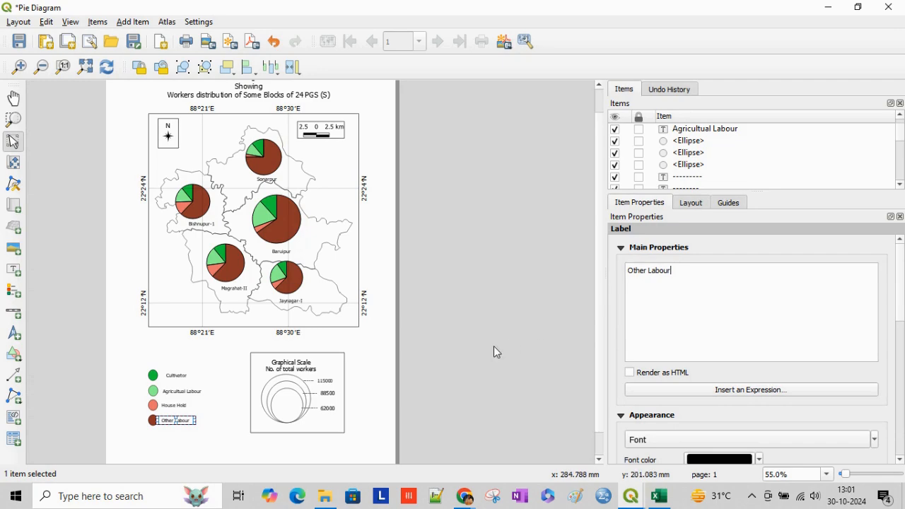
click(365, 363)
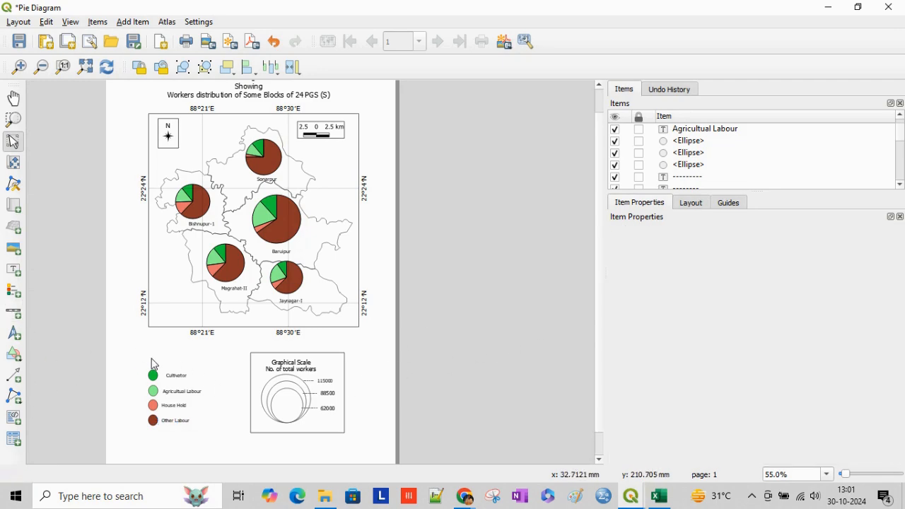
- Paste another label copy above the legend circles and change its text to Index
key(ctrl+v)
drag(177, 363, 177, 362)
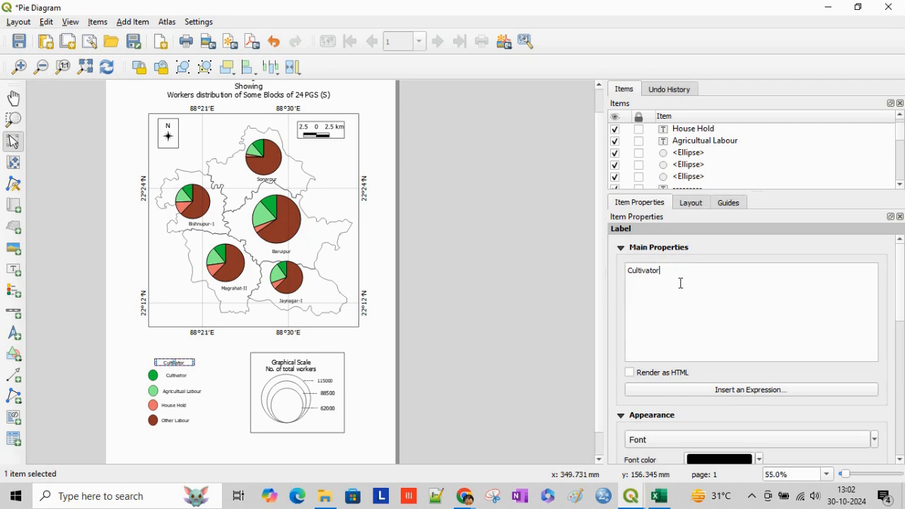
drag(679, 278, 626, 272)
text(Index)
- Set the Index label's font size to 12 pt and deselect it
click(877, 442)
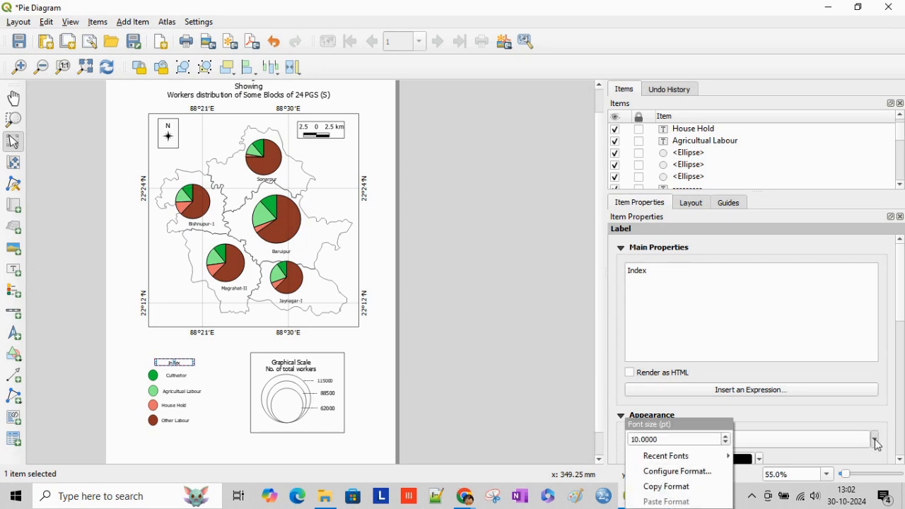
click(727, 437)
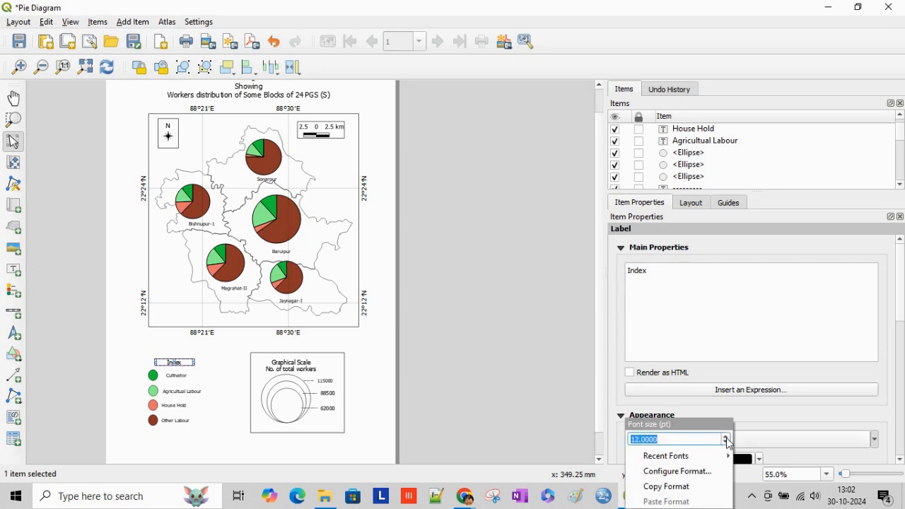
drag(901, 319, 898, 378)
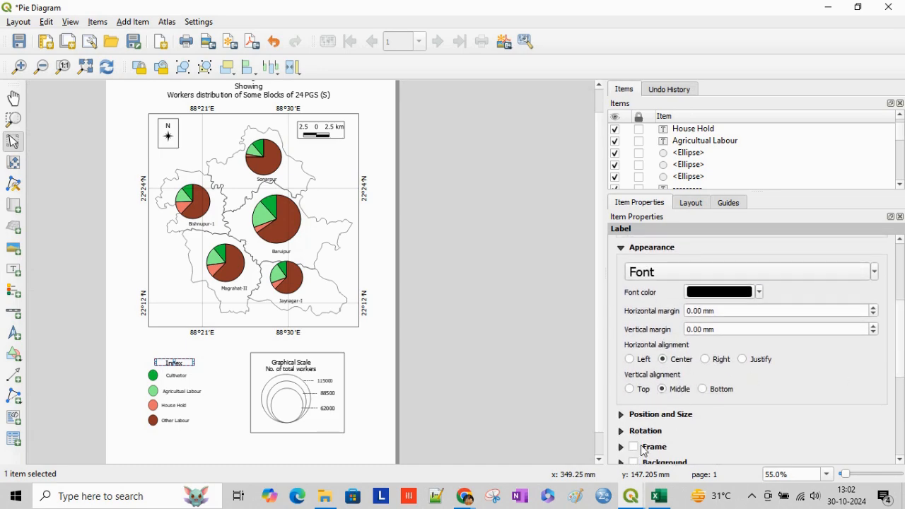
click(213, 385)
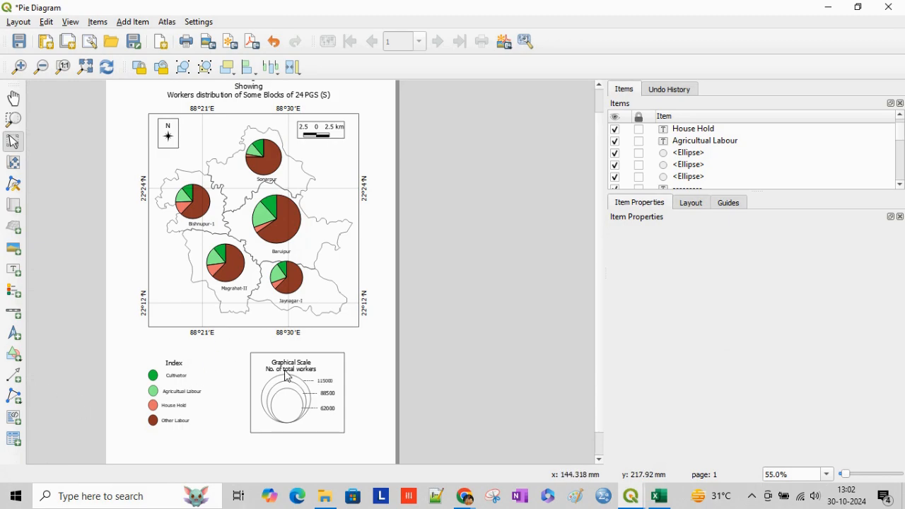
- Draw a rectangle enclosing the Index heading and the four legend entries
click(13, 353)
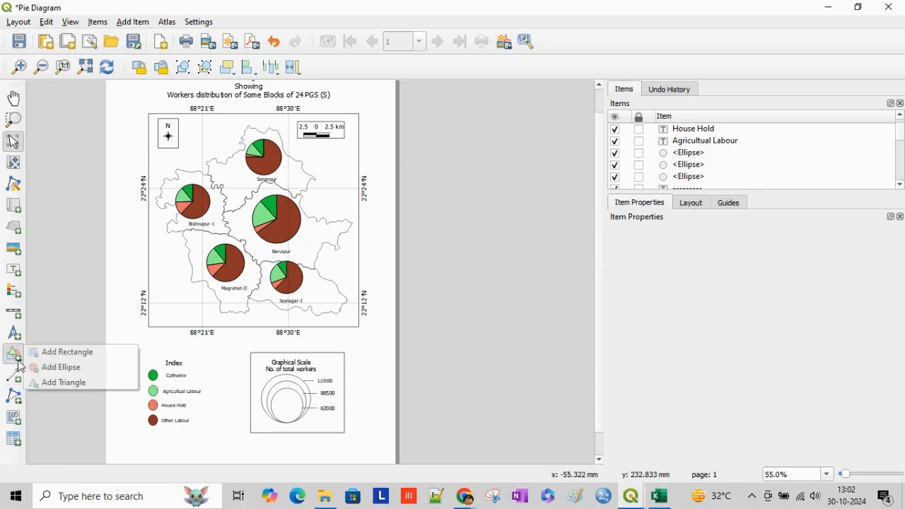
click(70, 366)
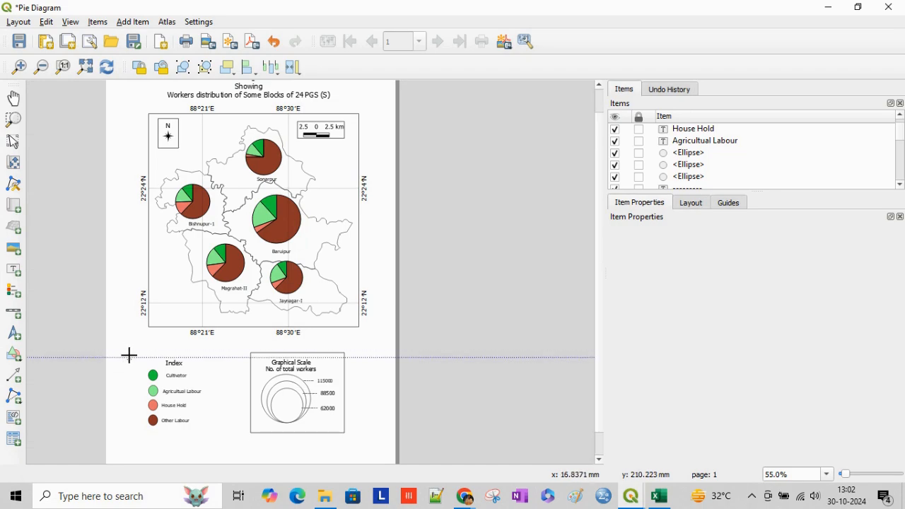
drag(134, 353, 210, 436)
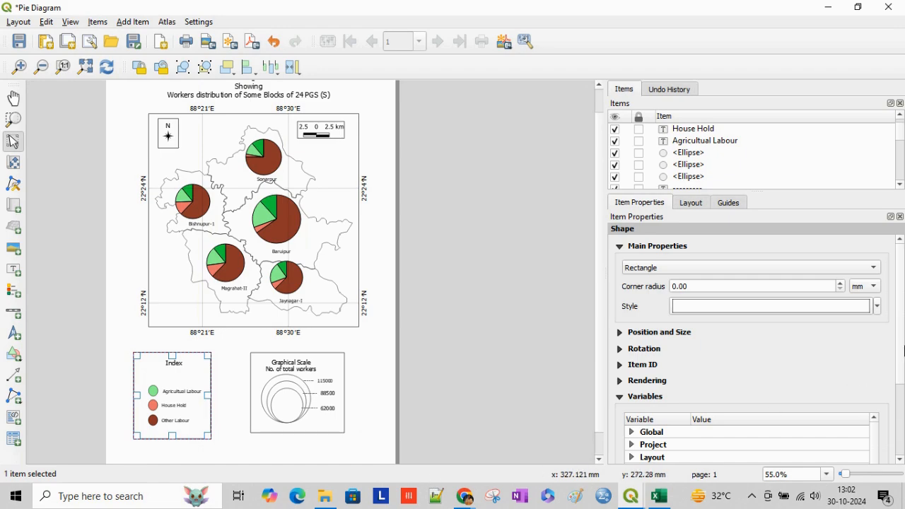
- Set the legend rectangle's simple fill style to No Brush and deselect it
click(878, 307)
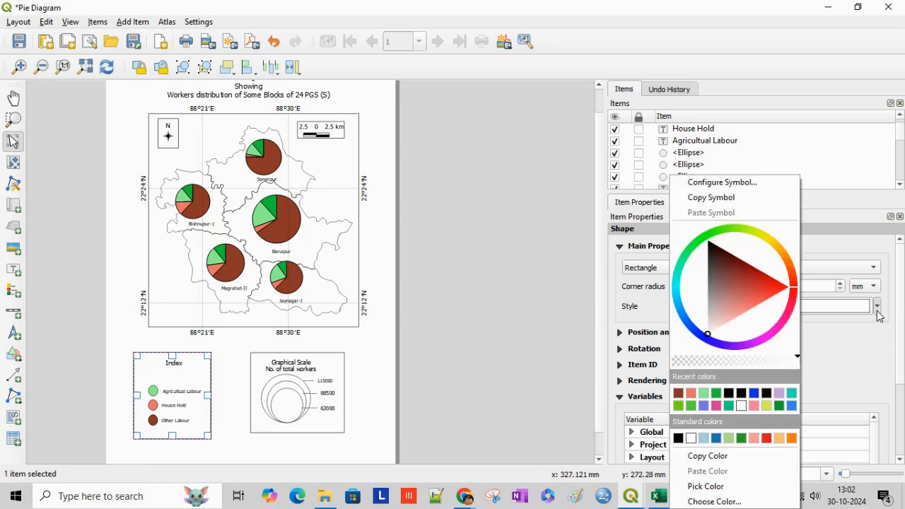
click(764, 183)
click(749, 262)
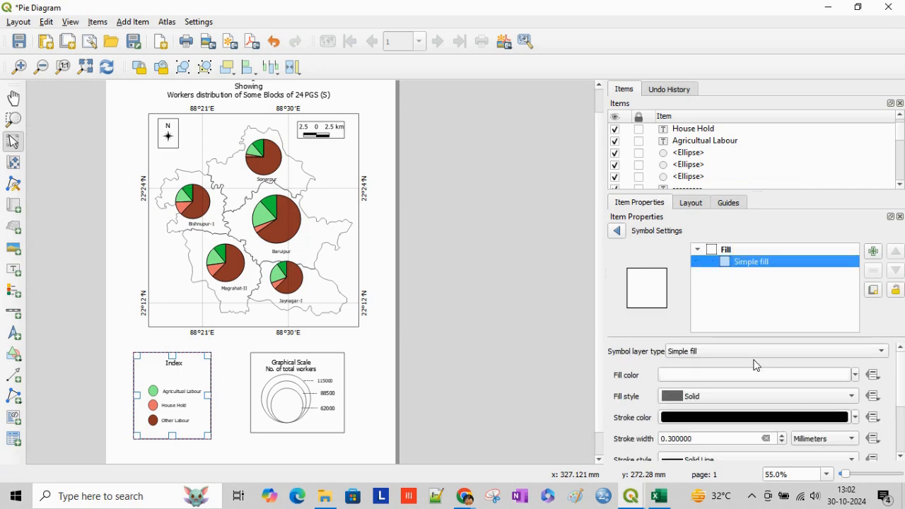
click(798, 397)
click(744, 319)
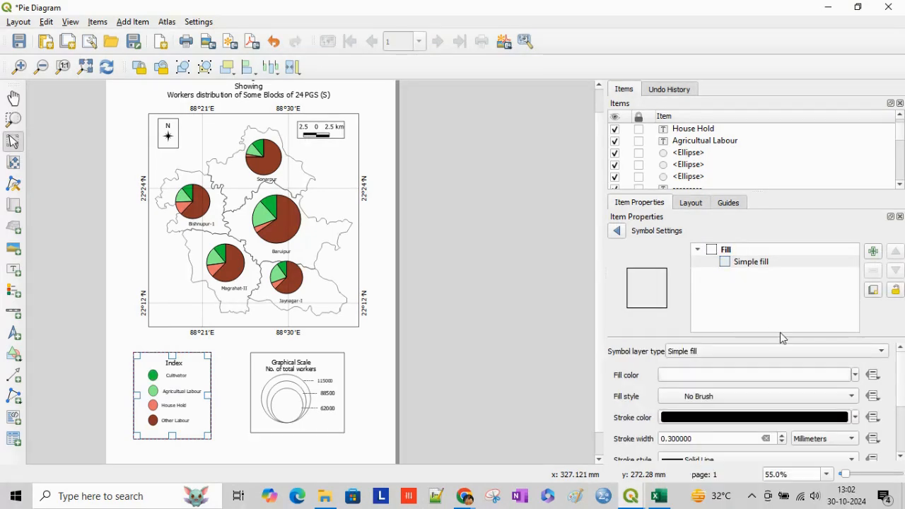
click(347, 453)
- Draw a rectangle around all the page contents as an outer border, extending its upper edge to clear the title
scroll(357, 392, up, 1)
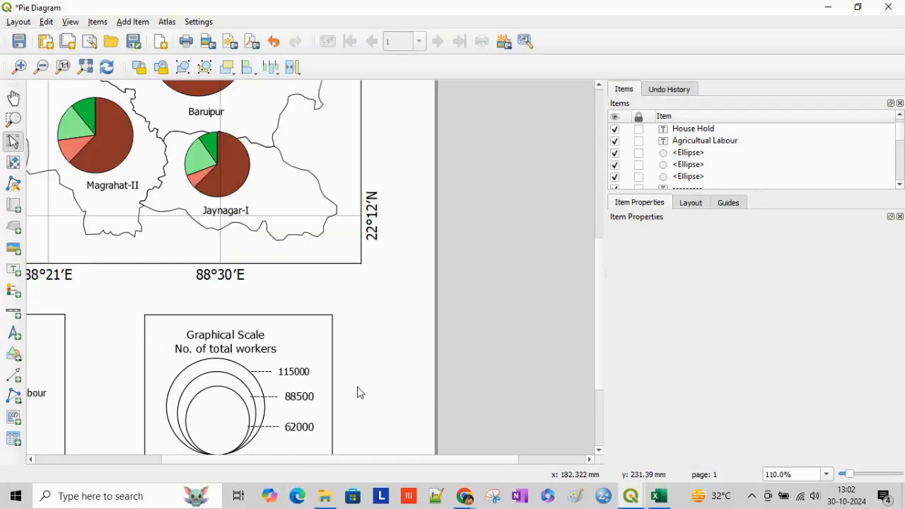
scroll(360, 394, down, 2)
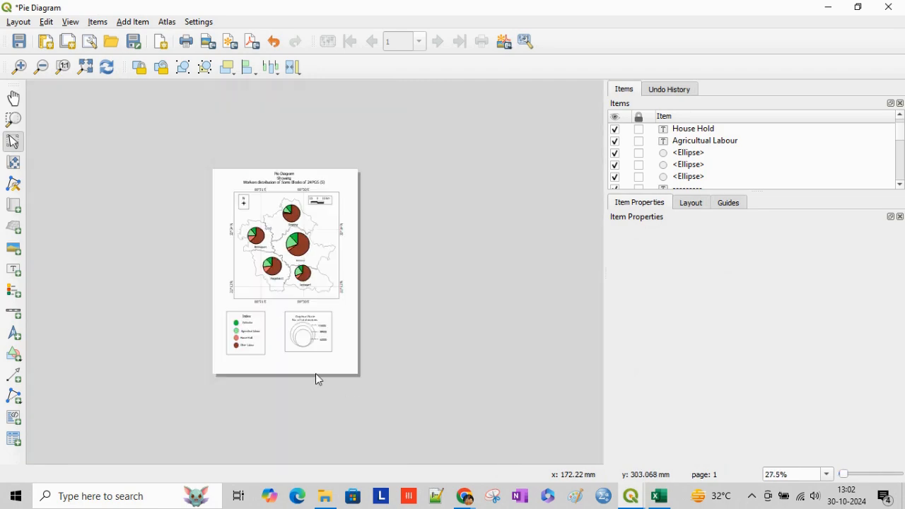
click(14, 355)
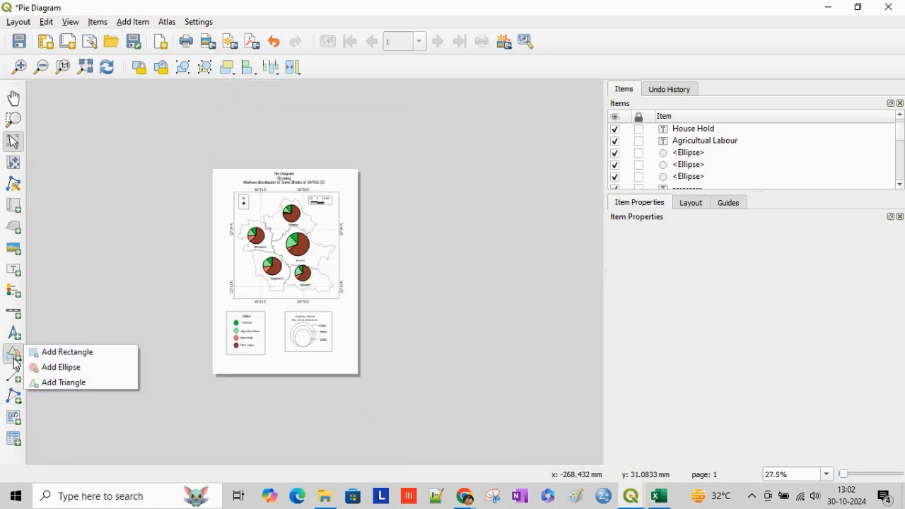
click(80, 358)
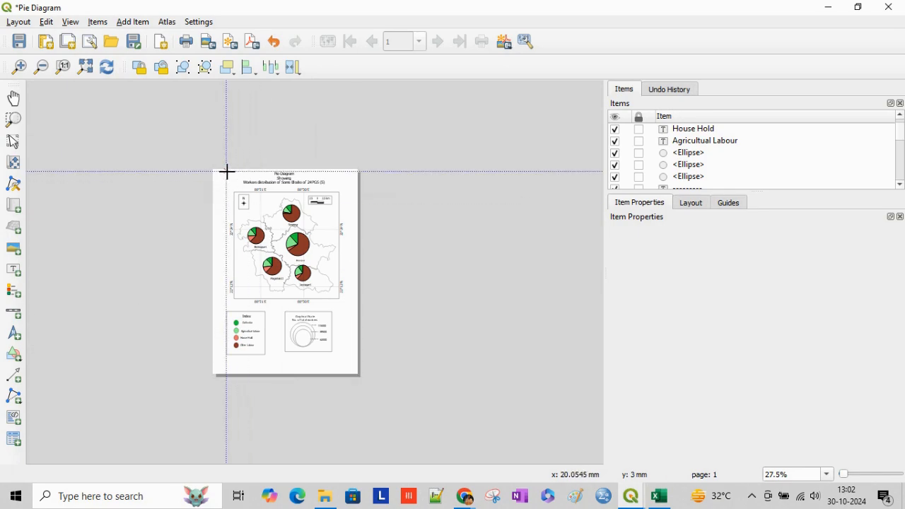
click(14, 356)
click(85, 355)
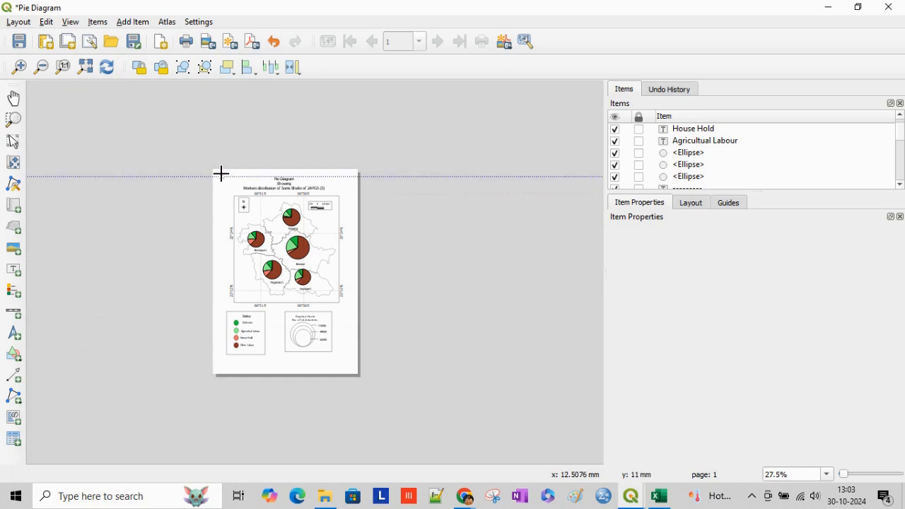
drag(221, 173, 352, 363)
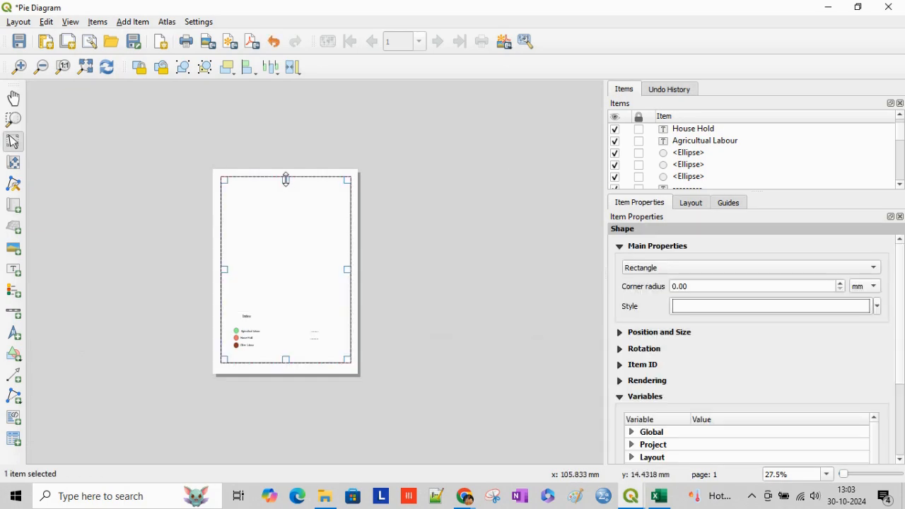
drag(287, 180, 287, 176)
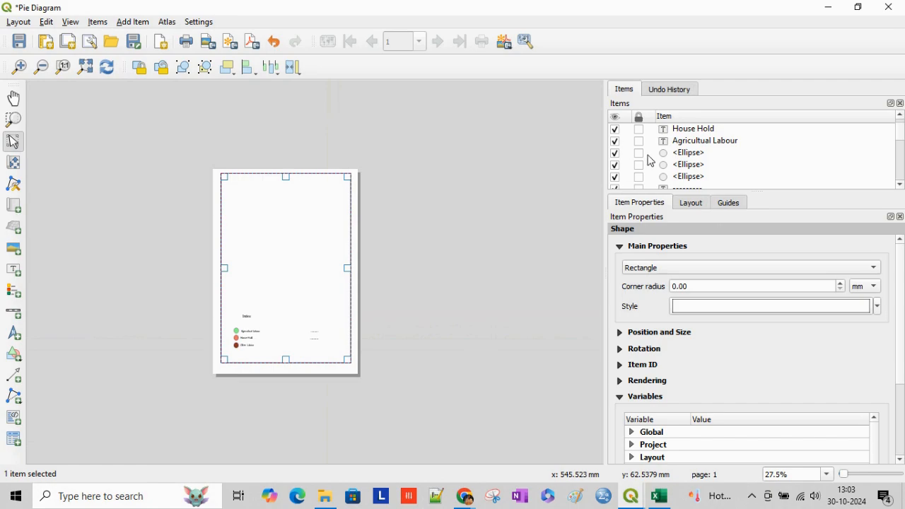
- Set the outer border rectangle's simple fill style to No Brush and deselect it
click(877, 307)
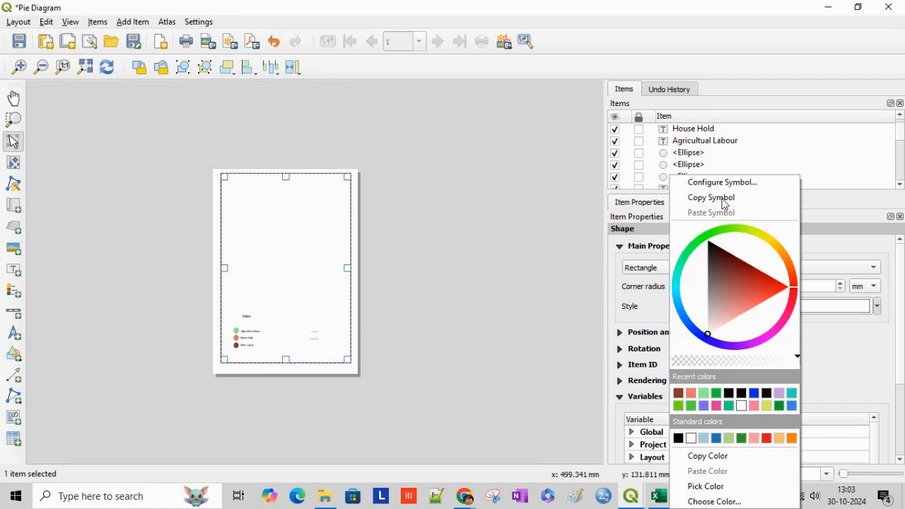
click(727, 186)
click(730, 264)
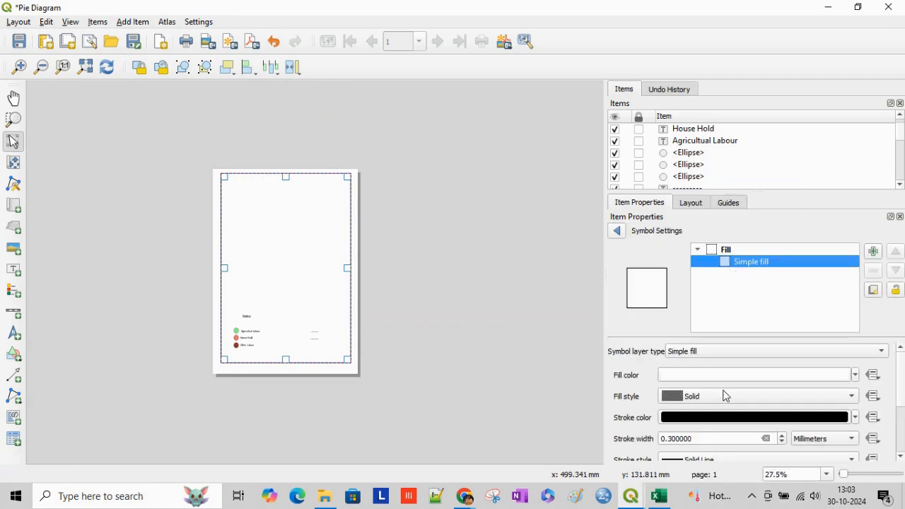
click(723, 403)
click(715, 322)
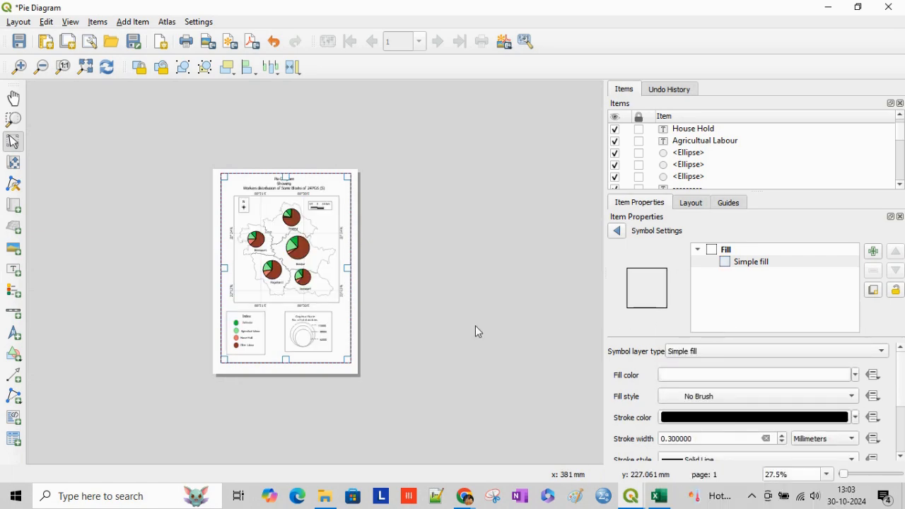
click(352, 376)
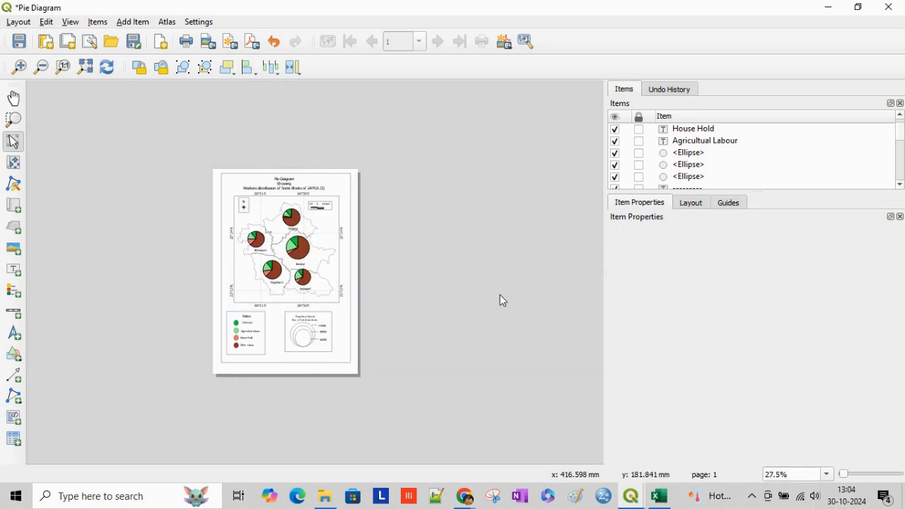
- Export the layout as a JPEG image named Pie Diagram_1 in the 5th Sem Batch_24 folder at 300 dpi
click(21, 22)
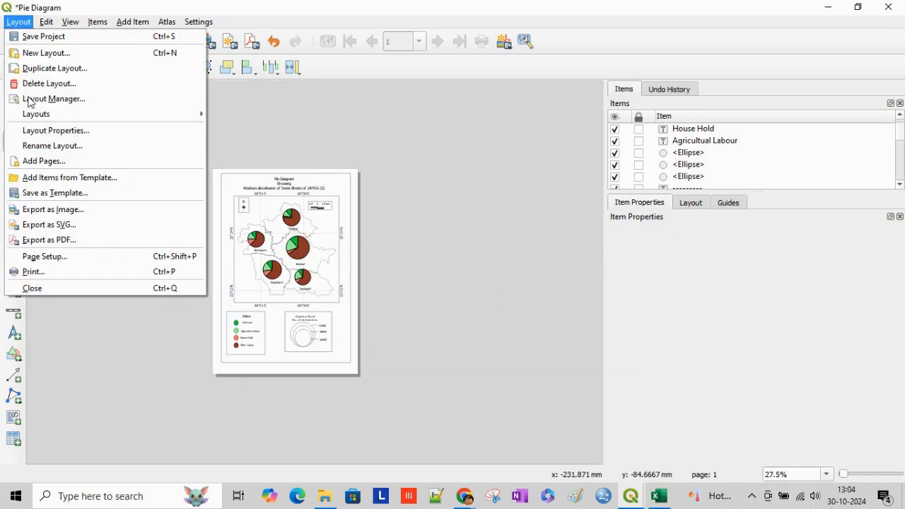
click(70, 210)
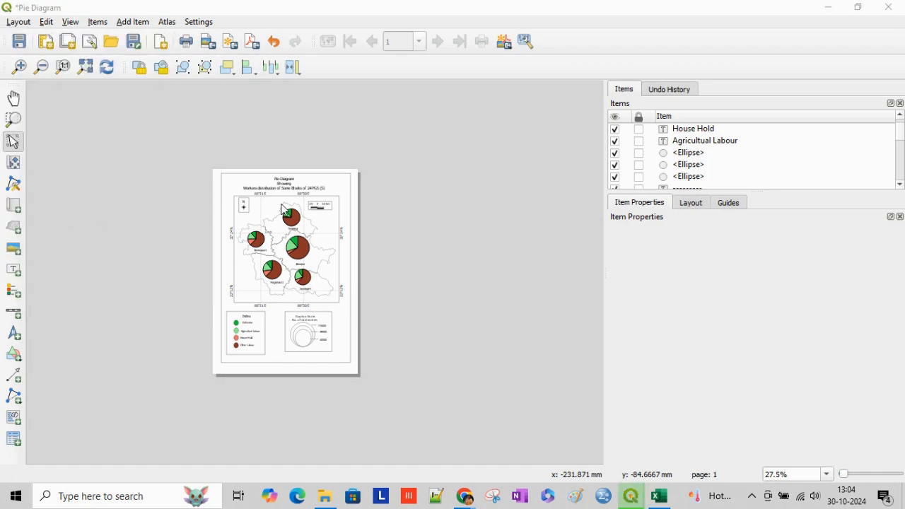
click(217, 256)
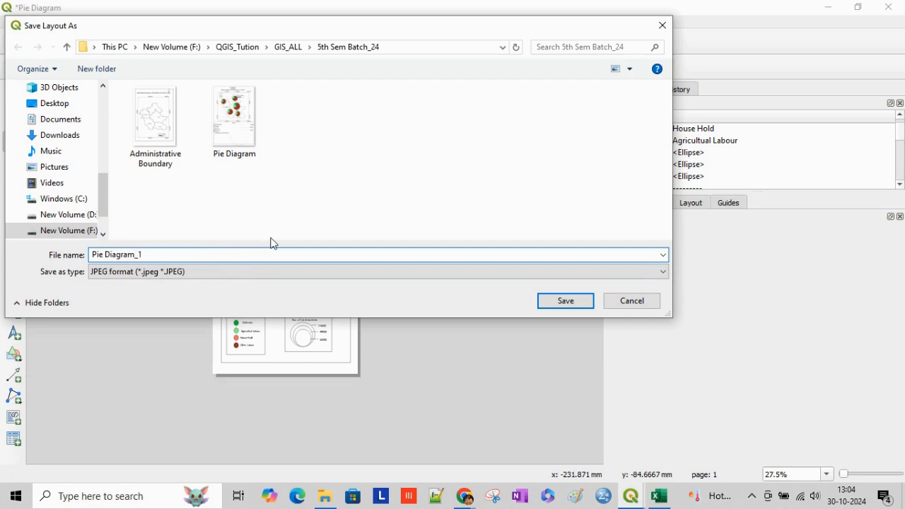
click(567, 308)
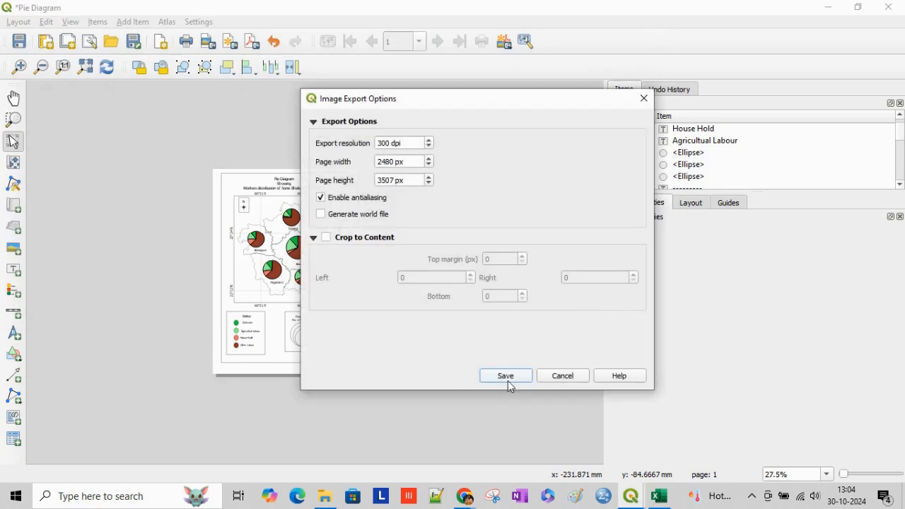
click(507, 377)
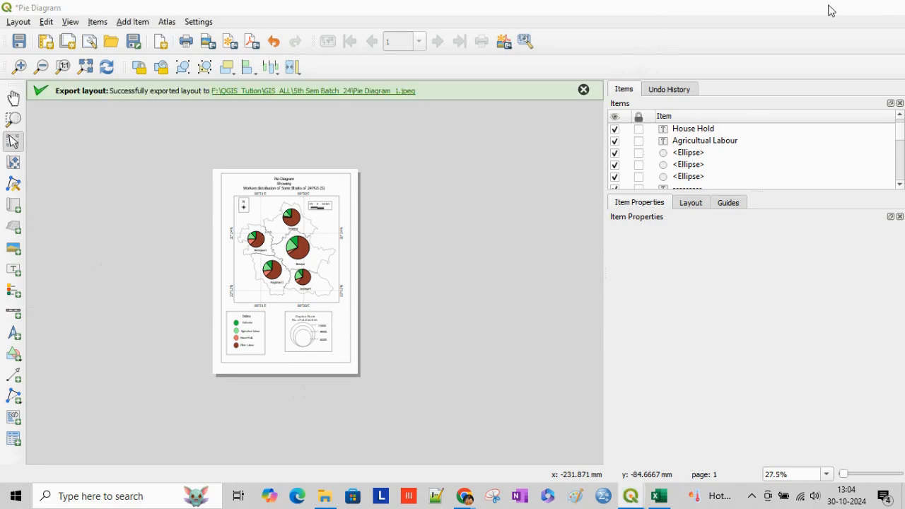
- Open the exported Pie Diagram_1 image from its folder, review it, and return to the main QGIS window
click(831, 10)
click(640, 308)
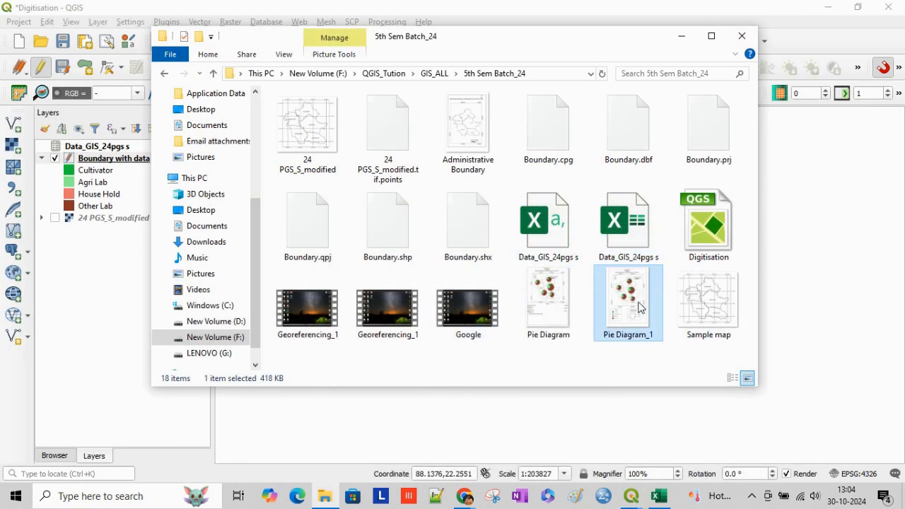
double_click(640, 308)
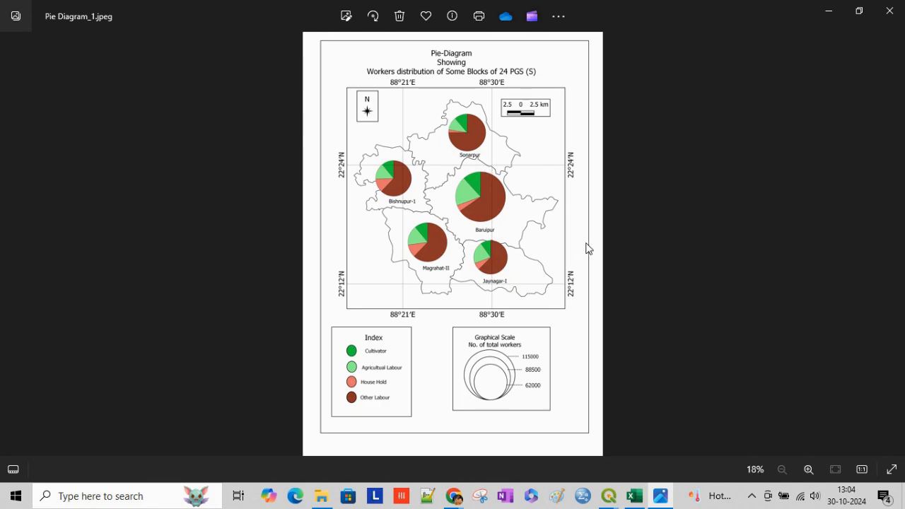
click(13, 244)
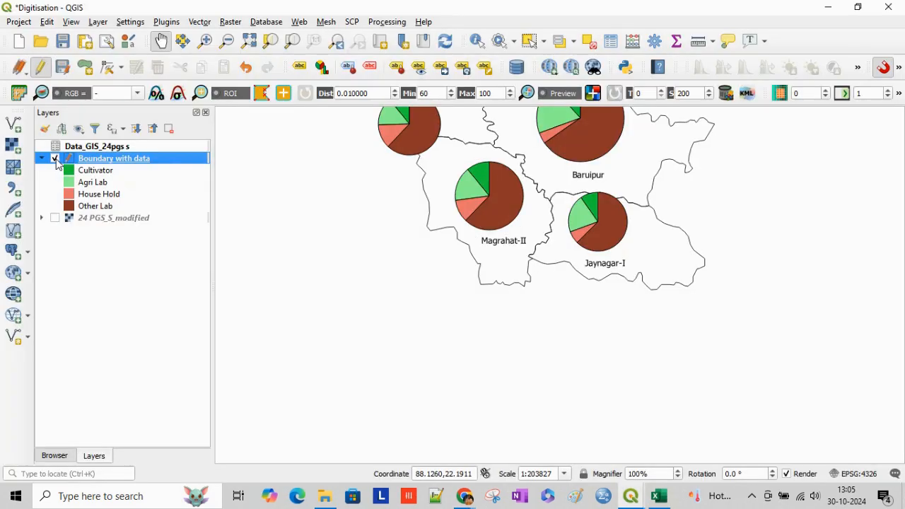
- Hide the Boundary with data layer and collapse its legend entries
click(55, 159)
click(43, 160)
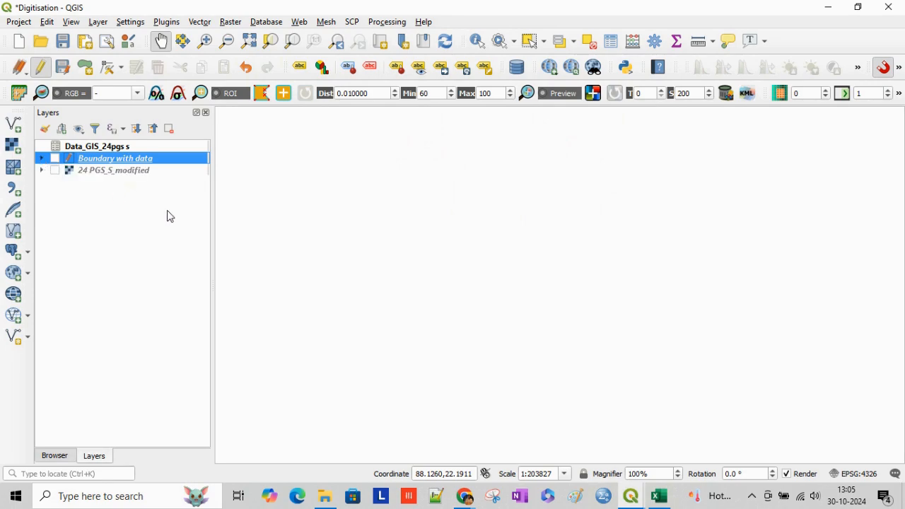
click(12, 126)
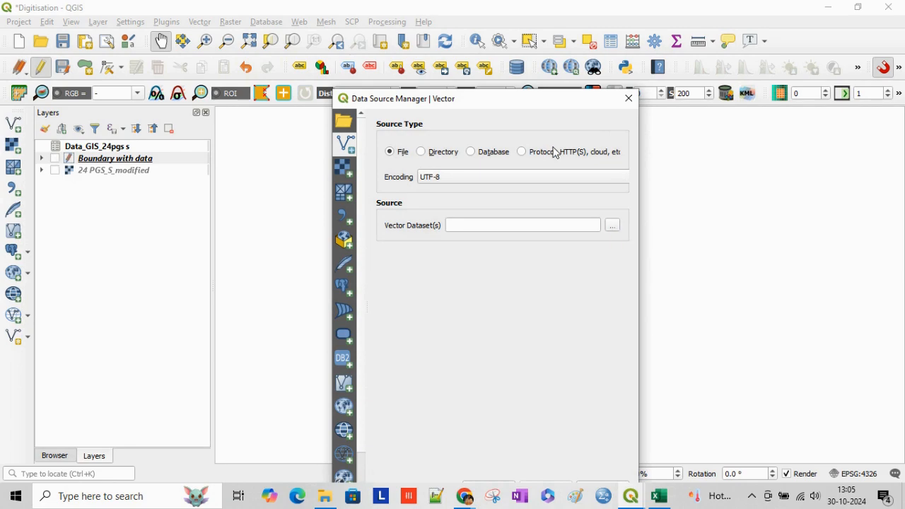
click(626, 103)
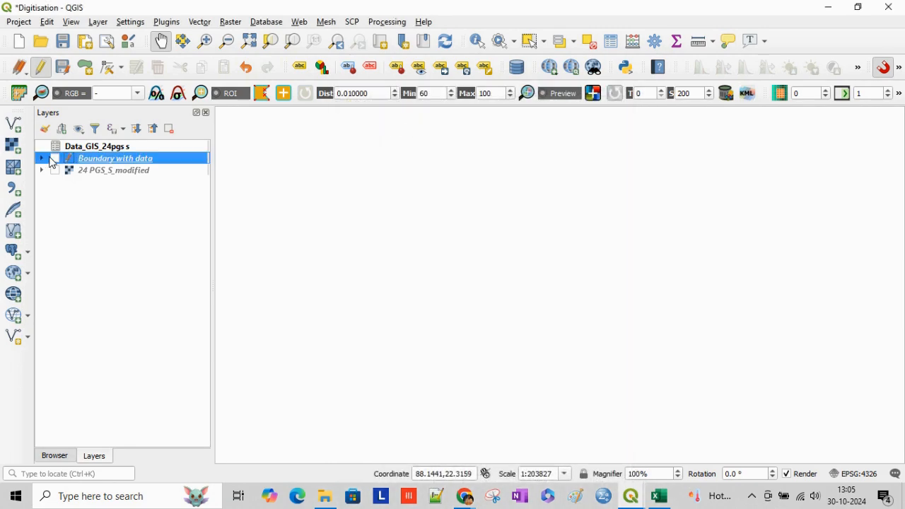
- Make the Boundary with data layer visible and duplicate it
click(56, 159)
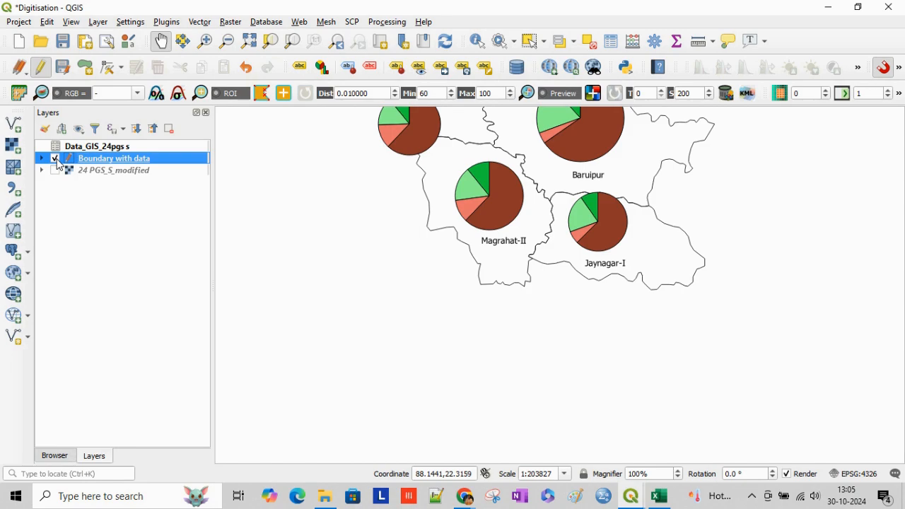
click(55, 159)
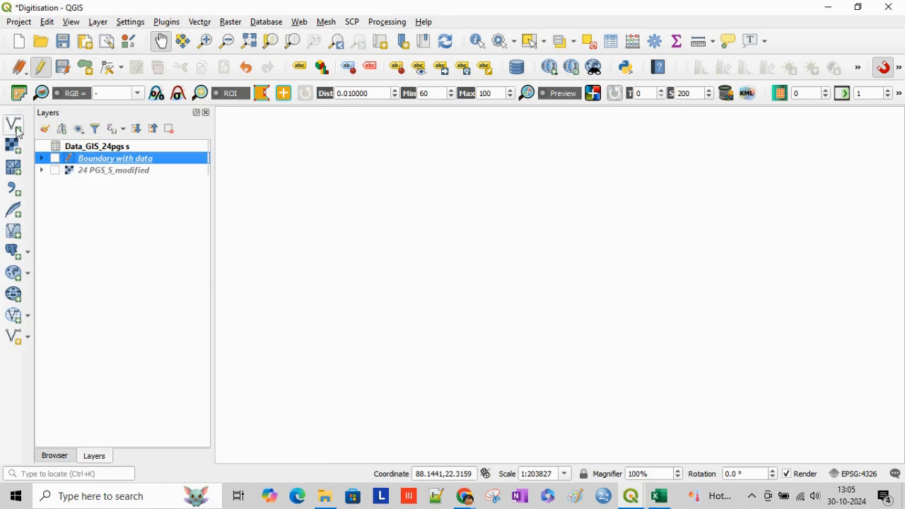
click(56, 159)
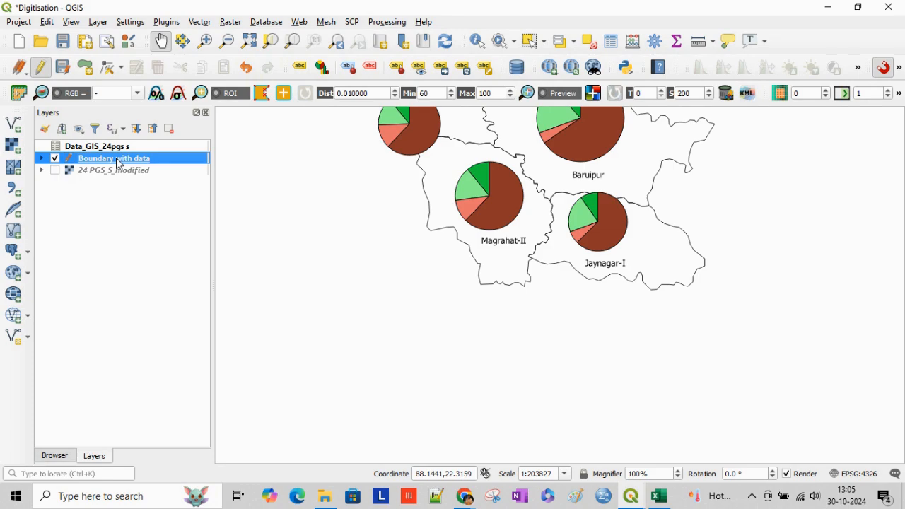
right_click(120, 164)
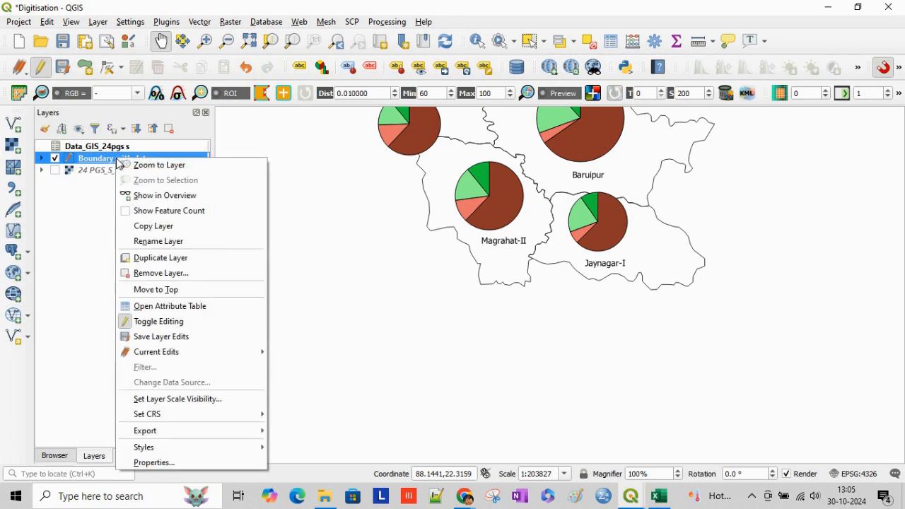
click(197, 261)
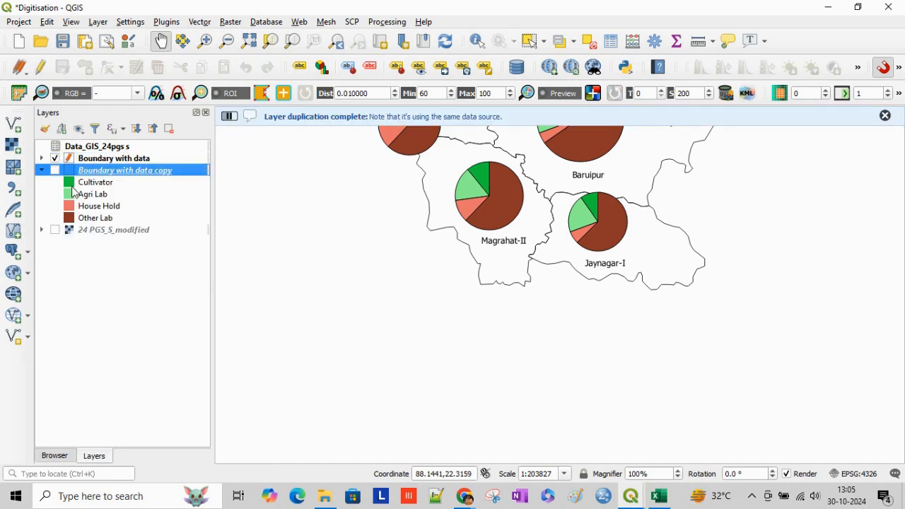
- Show the duplicate boundary layer in place of the original, and remove the duplicate from the project
click(55, 159)
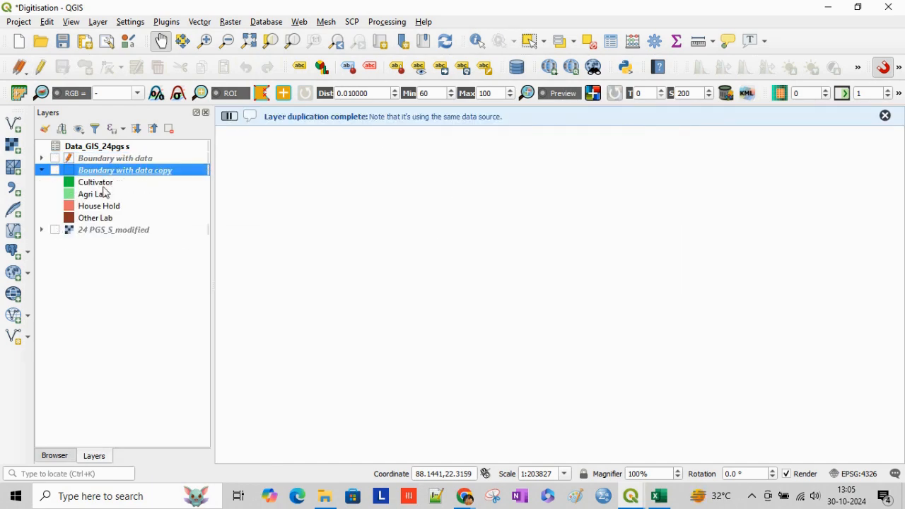
click(54, 170)
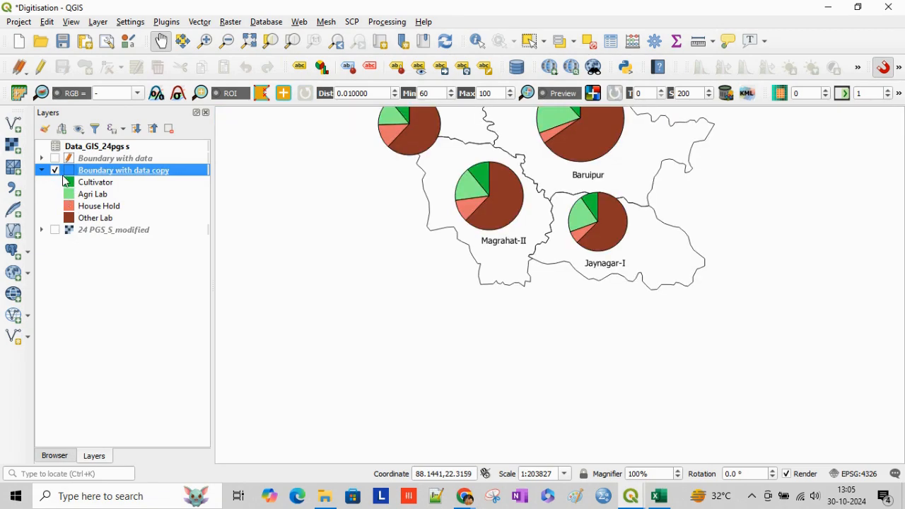
click(169, 129)
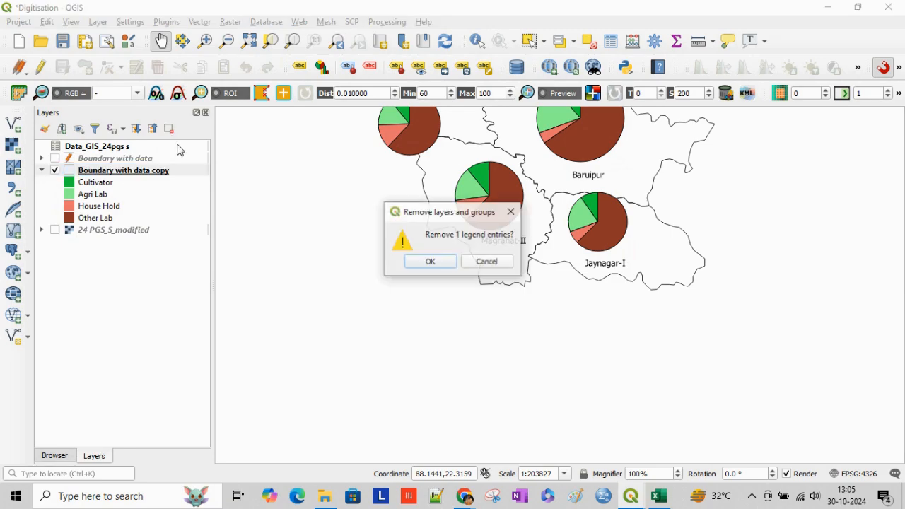
click(422, 259)
- Start adding a vector layer and browse to the 5th Sem Batch_24 folder inside GIS_ALL
key(ctrl+shift+v)
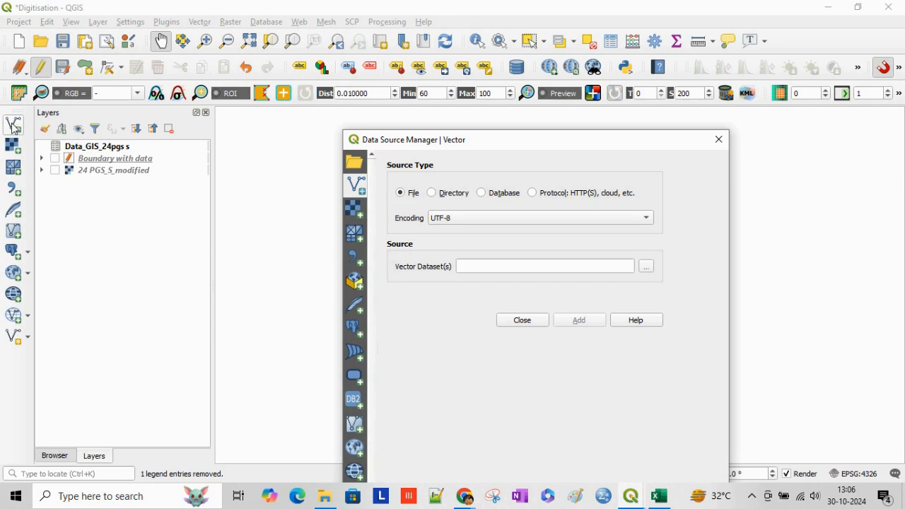
click(718, 139)
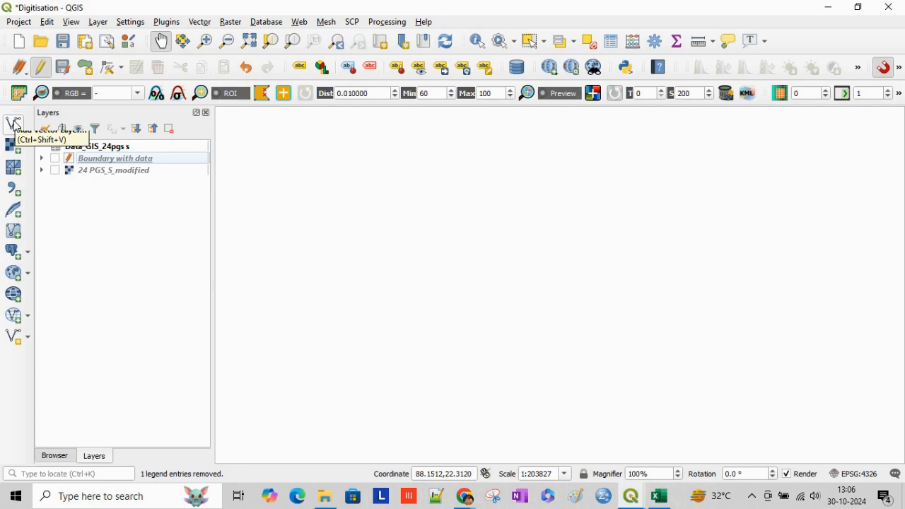
click(14, 125)
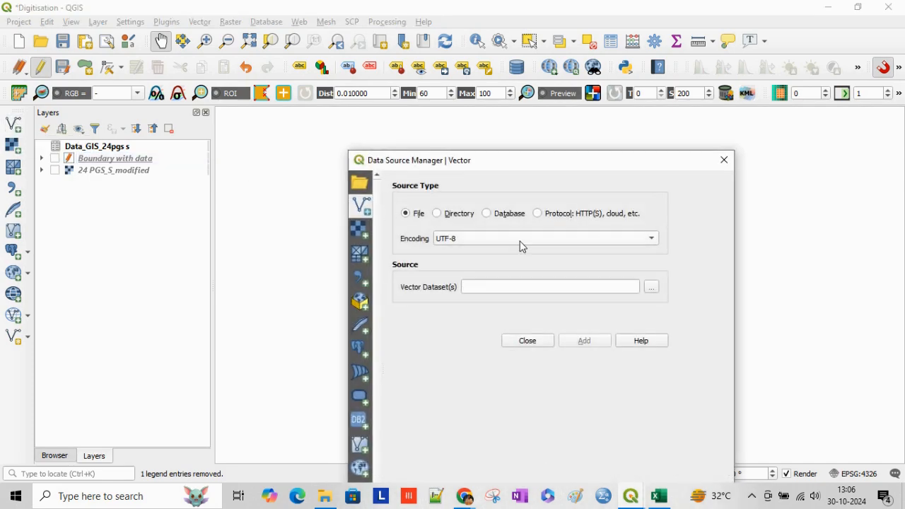
click(652, 290)
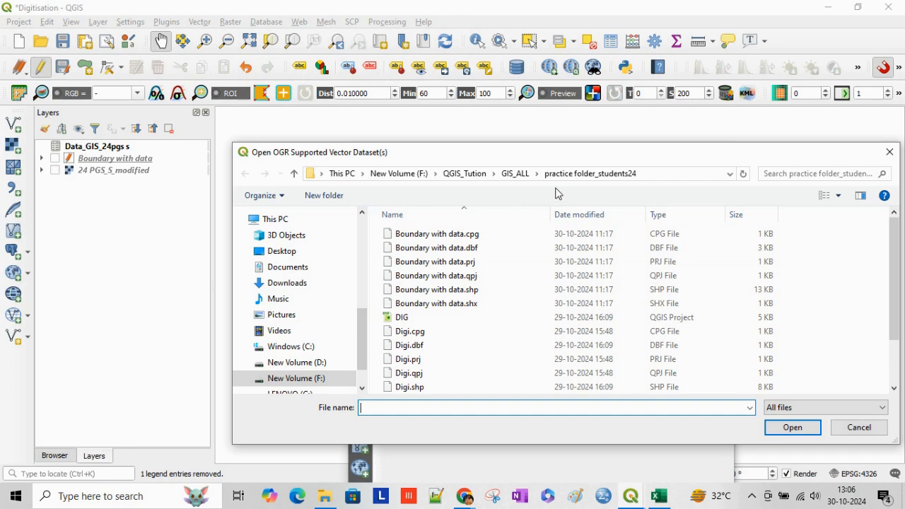
click(522, 176)
double_click(457, 234)
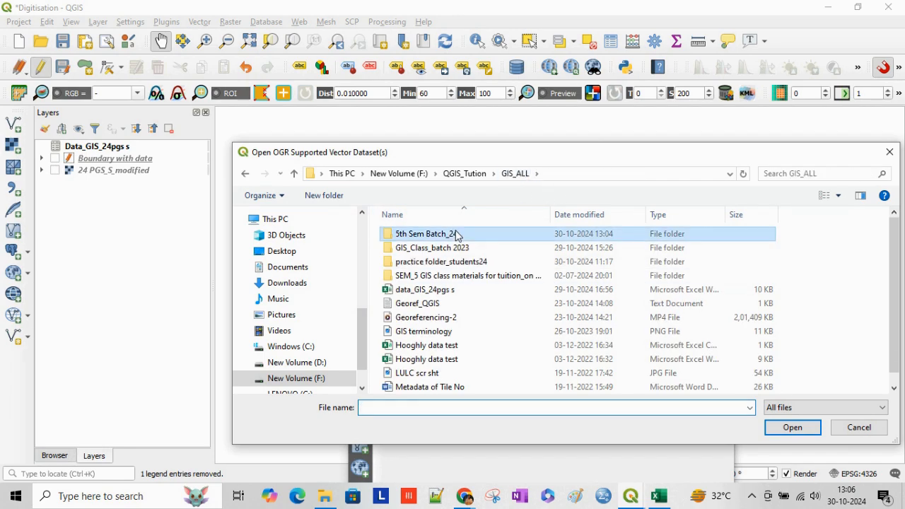
- Add Boundary.shp from the 5th Sem Batch_24 folder to the project as a vector layer
click(659, 169)
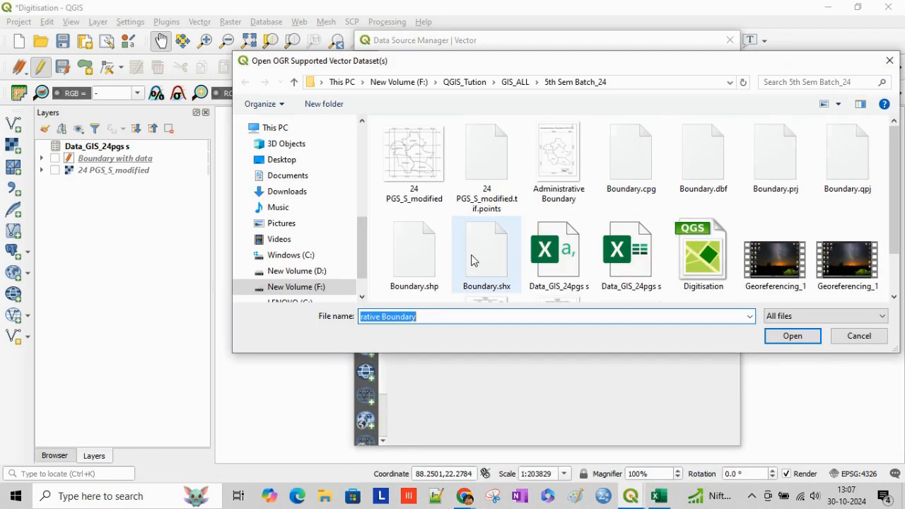
click(407, 267)
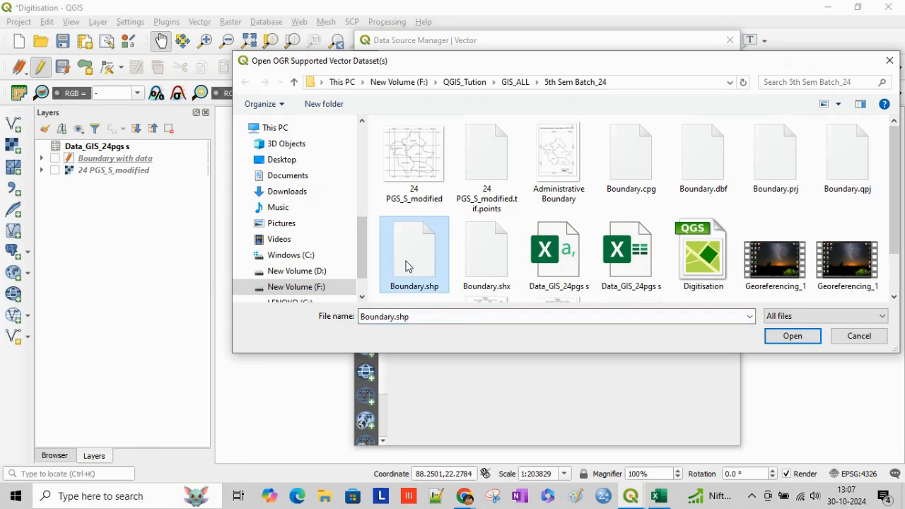
click(794, 340)
click(640, 431)
click(590, 429)
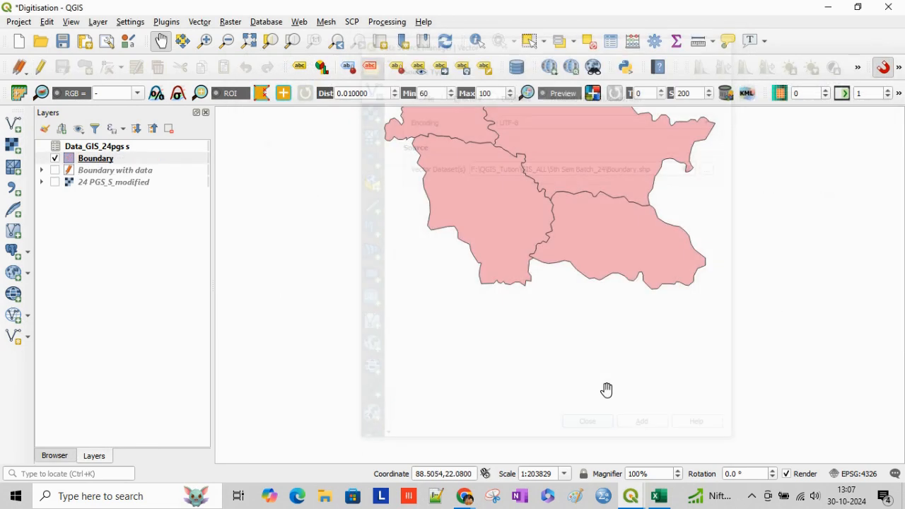
drag(608, 203, 615, 326)
mouse_move(574, 252)
mouse_down()
mouse_move(579, 274)
mouse_move(575, 263)
mouse_up()
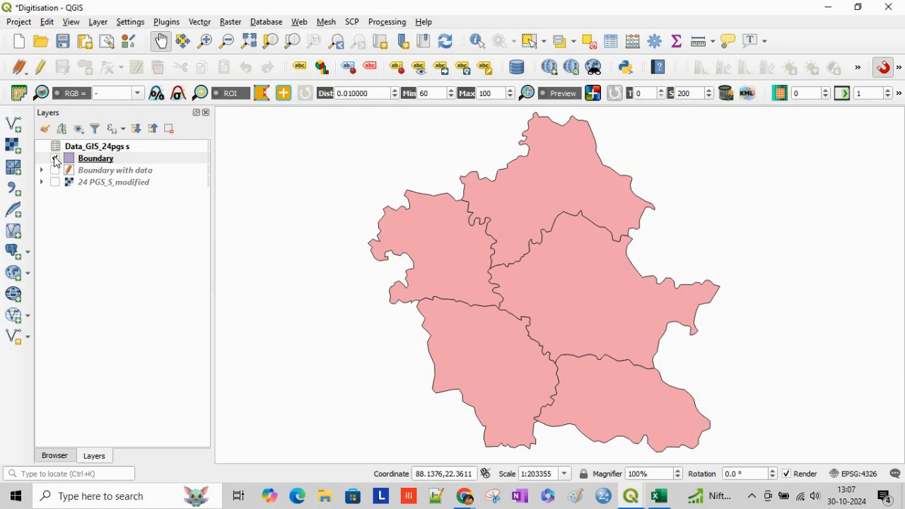
- Remove the newly added Boundary layer from the project
click(105, 161)
click(168, 130)
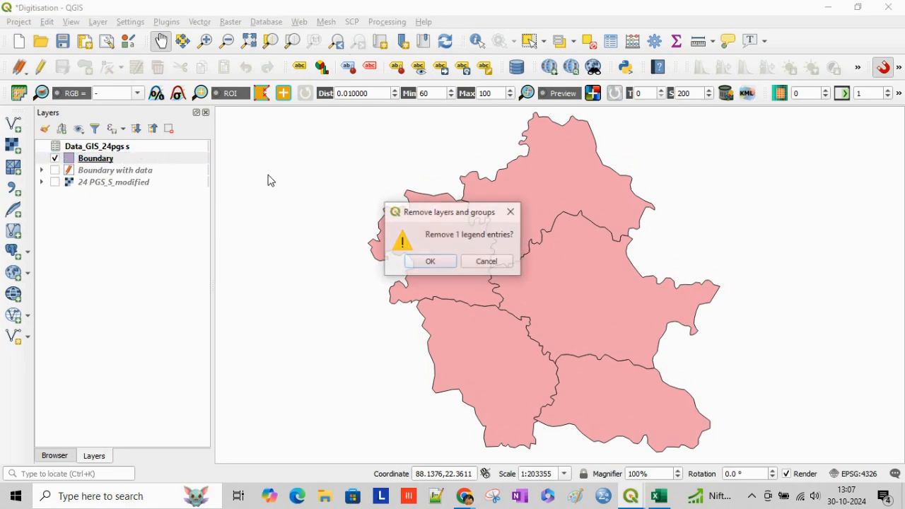
click(430, 262)
- Filter the vector datasets to ESRI Shapefiles and add Boundary.shp from the 5th Sem Batch_24 folder
key(ctrl+shift+v)
click(658, 168)
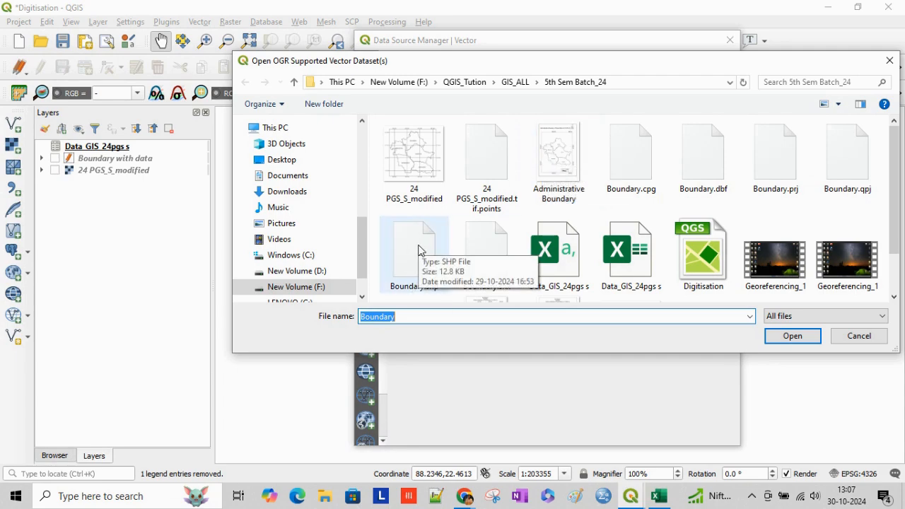
click(836, 317)
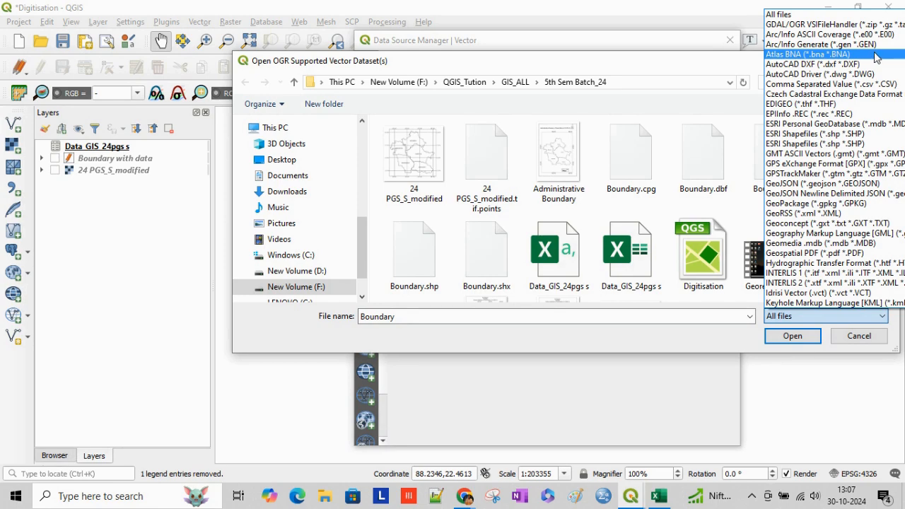
click(872, 138)
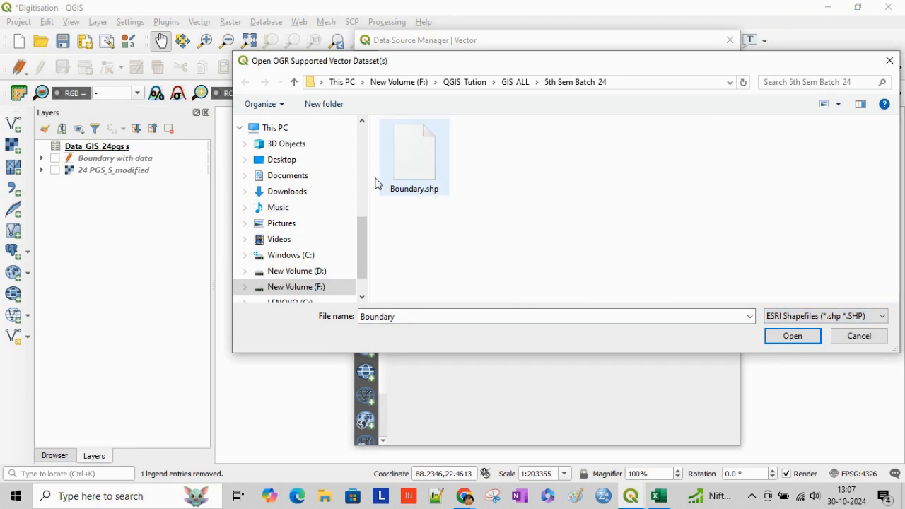
double_click(412, 175)
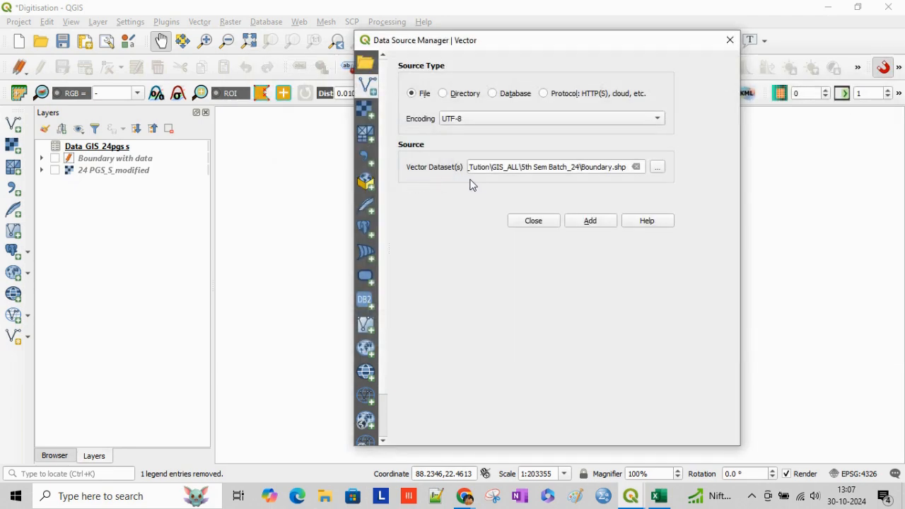
click(590, 222)
click(539, 223)
mouse_move(516, 283)
mouse_down()
mouse_move(509, 271)
mouse_move(502, 285)
mouse_up()
- Set the Boundary layer's simple fill style to No Brush and apply the symbology
click(91, 149)
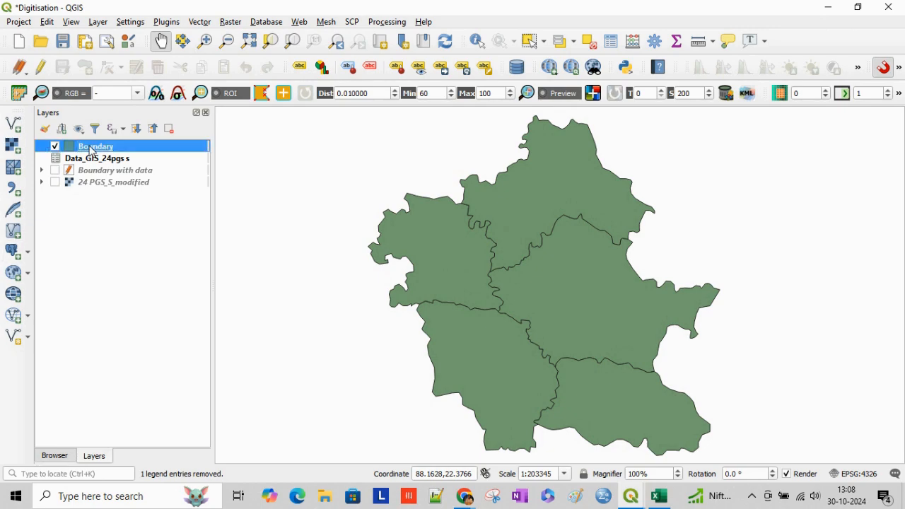
double_click(92, 149)
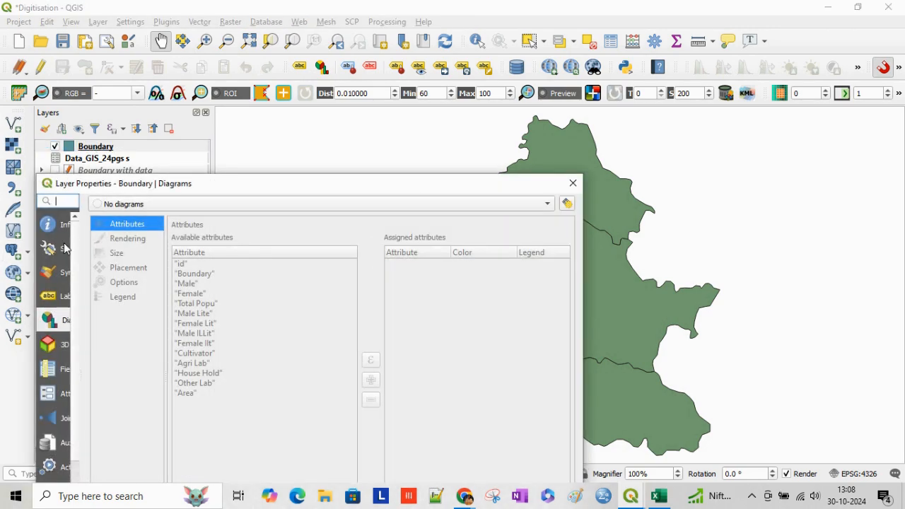
click(70, 273)
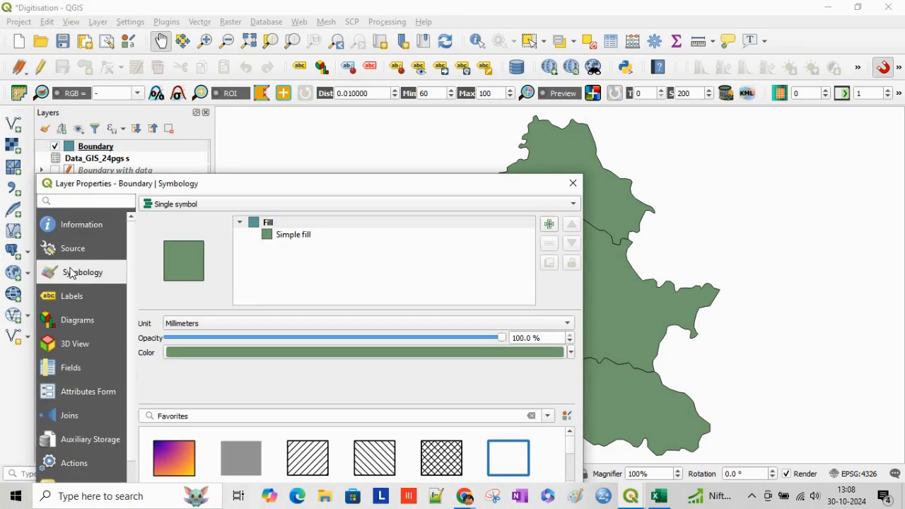
click(278, 240)
click(325, 345)
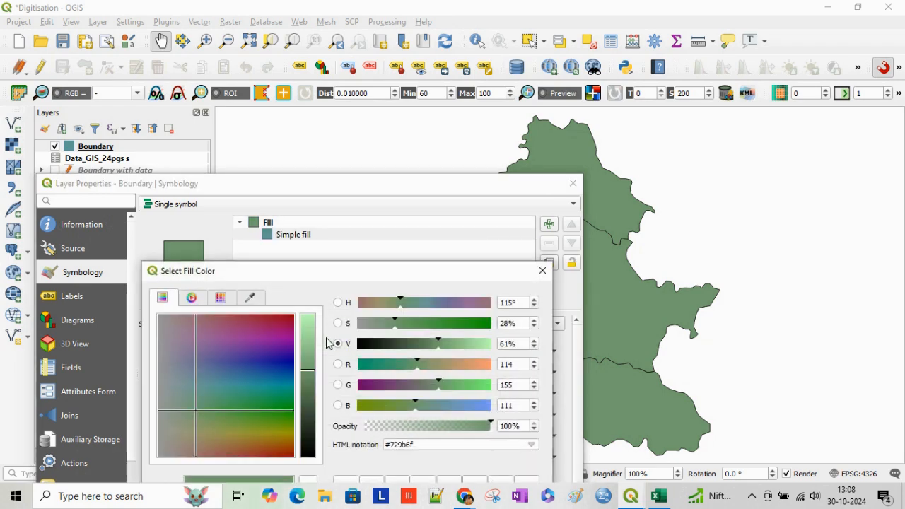
click(543, 270)
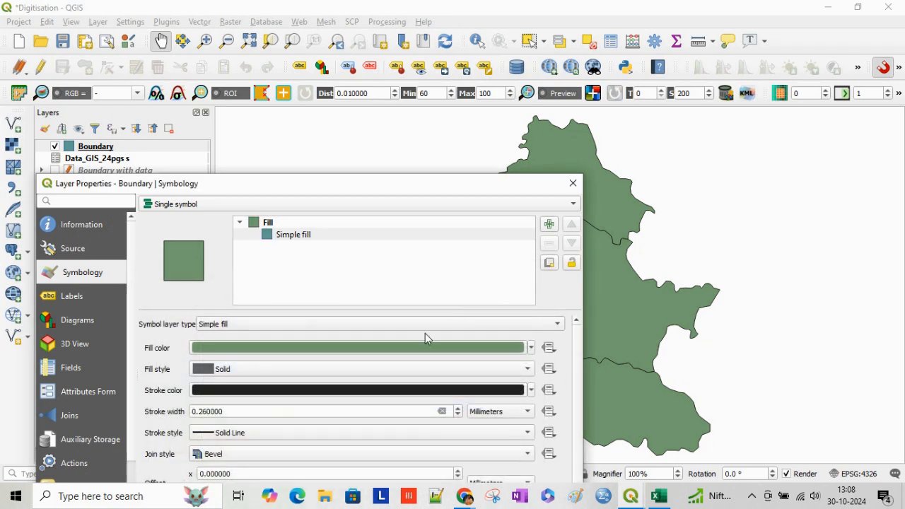
click(430, 369)
click(300, 320)
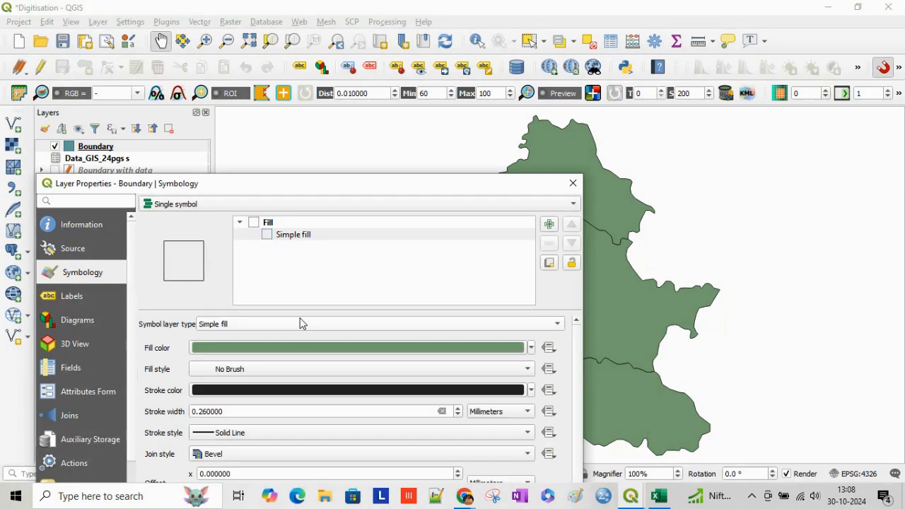
drag(406, 176, 415, 149)
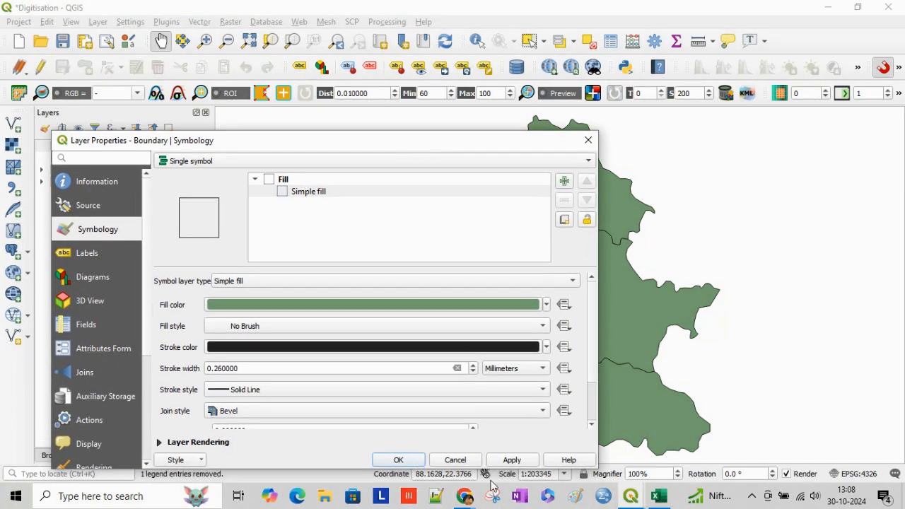
click(409, 464)
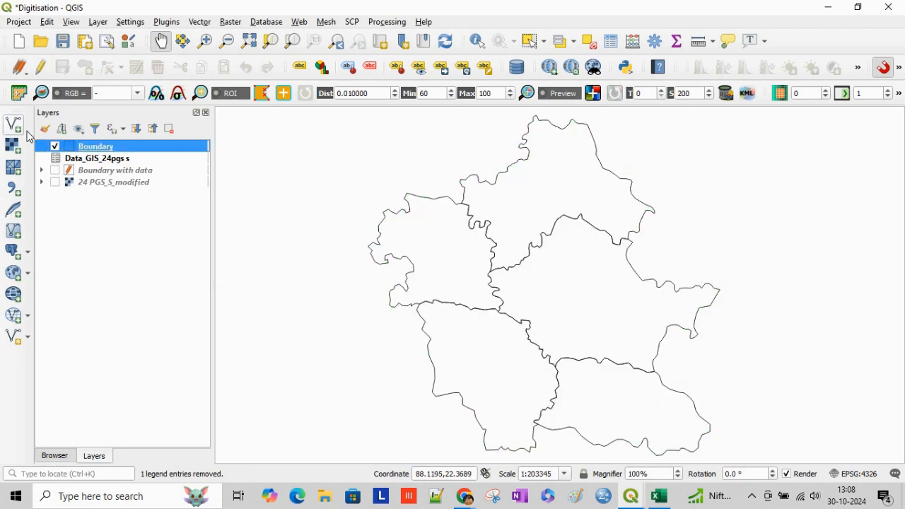
- Set the Boundary layer's diagram type to Histogram in its properties
double_click(122, 150)
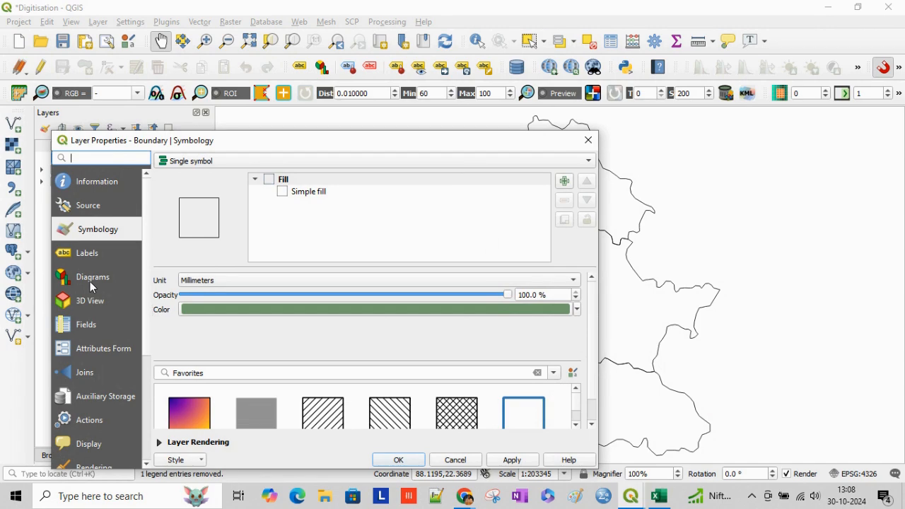
click(92, 288)
click(139, 164)
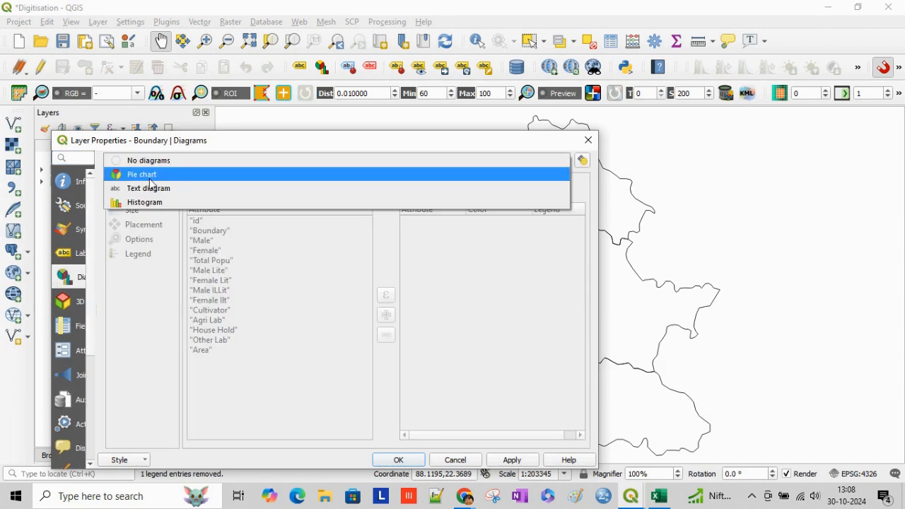
click(150, 174)
click(150, 164)
click(152, 189)
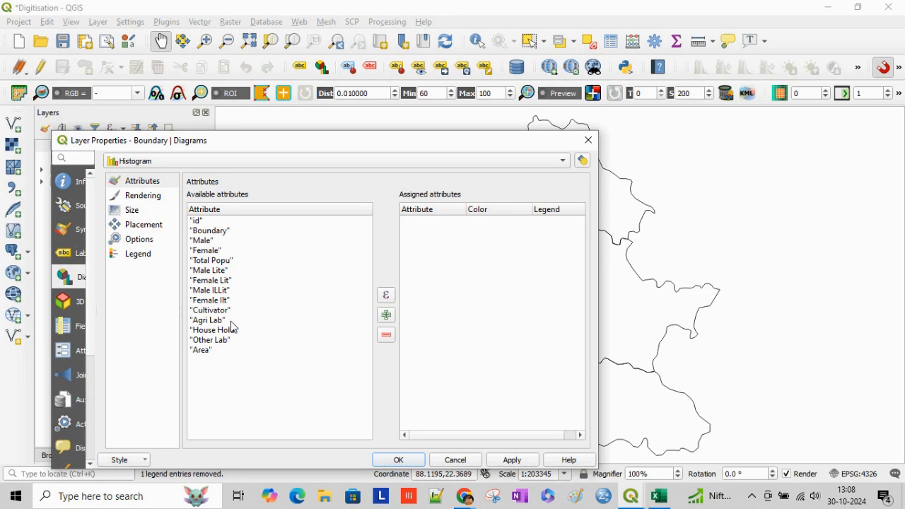
- Assign the attributes Male Lite, Female Lit, Male ILLit and Female Ilt to the histogram, and remove Female Lit from the assigned list
click(214, 270)
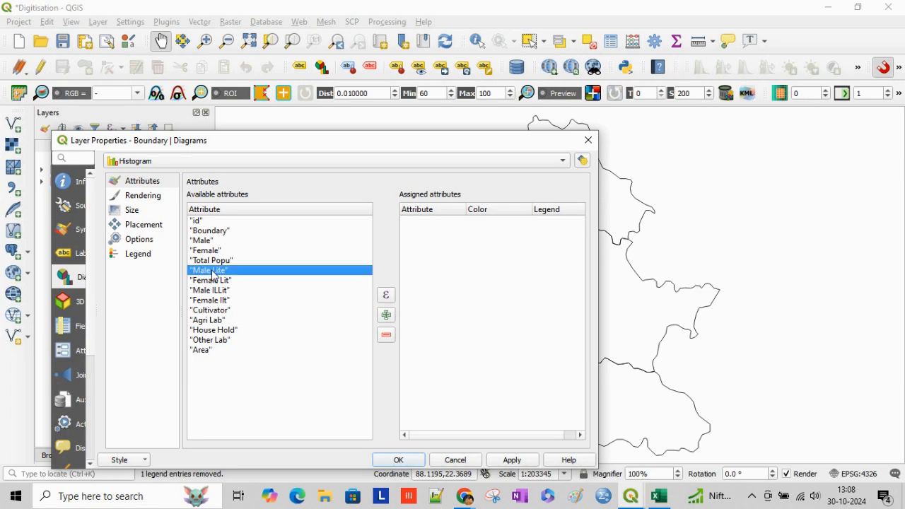
shift+click(222, 300)
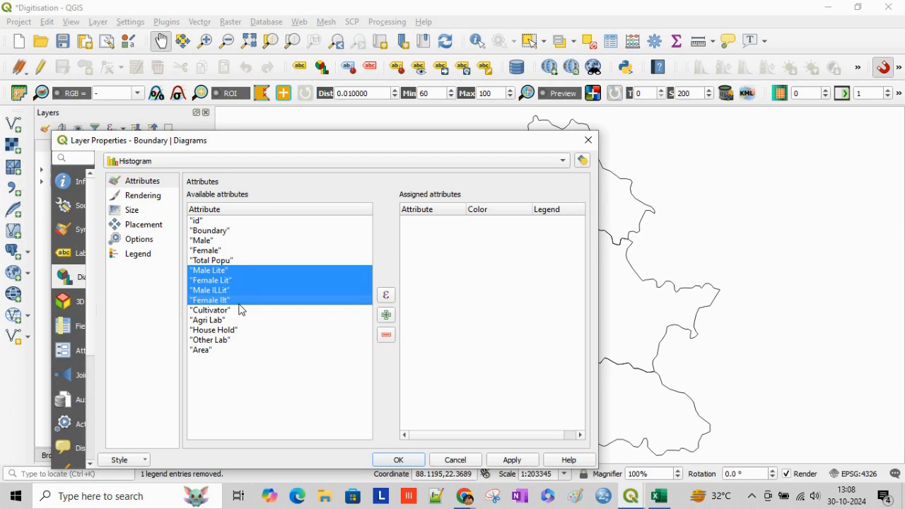
click(386, 314)
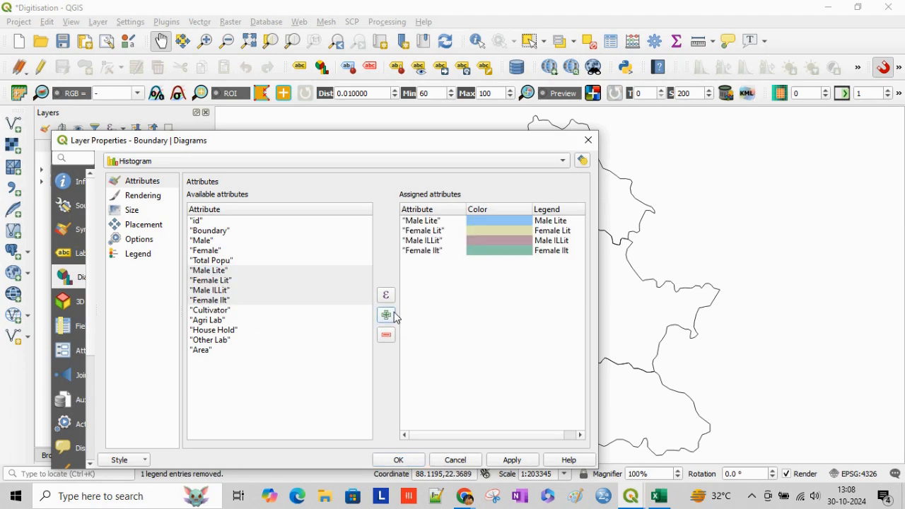
click(436, 232)
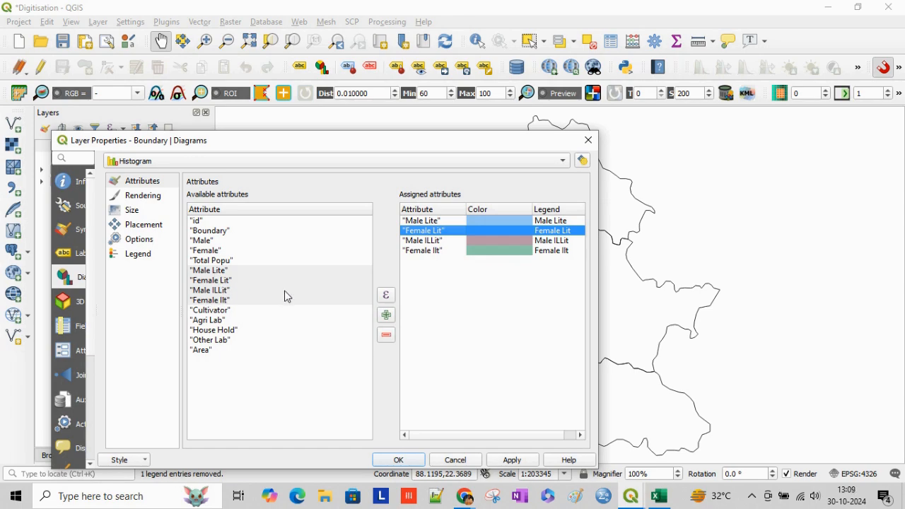
click(387, 335)
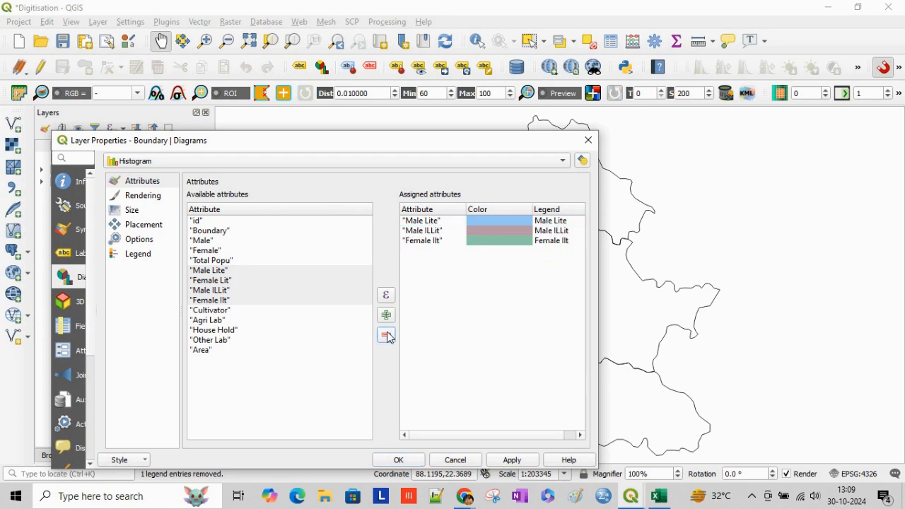
- Assign the four selected literacy attributes again and move the last Female Ilt entry to directly below the first Male ILLit
click(386, 316)
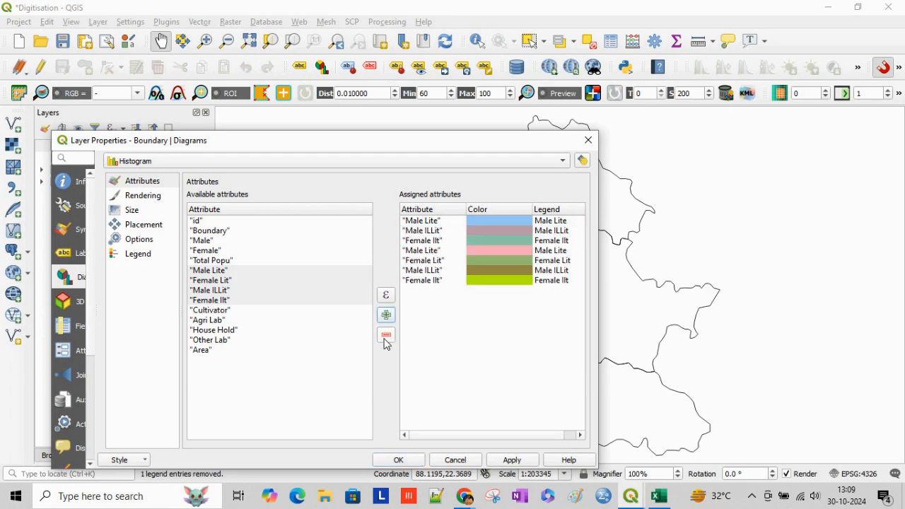
click(435, 284)
drag(434, 286, 433, 236)
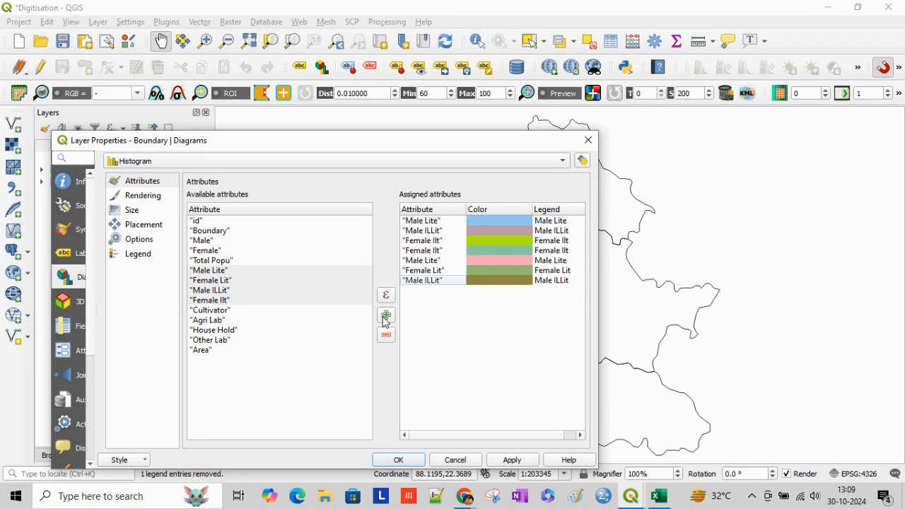
- Remove every assigned histogram attribute except the first Male Lite entry
click(430, 274)
click(386, 335)
click(425, 275)
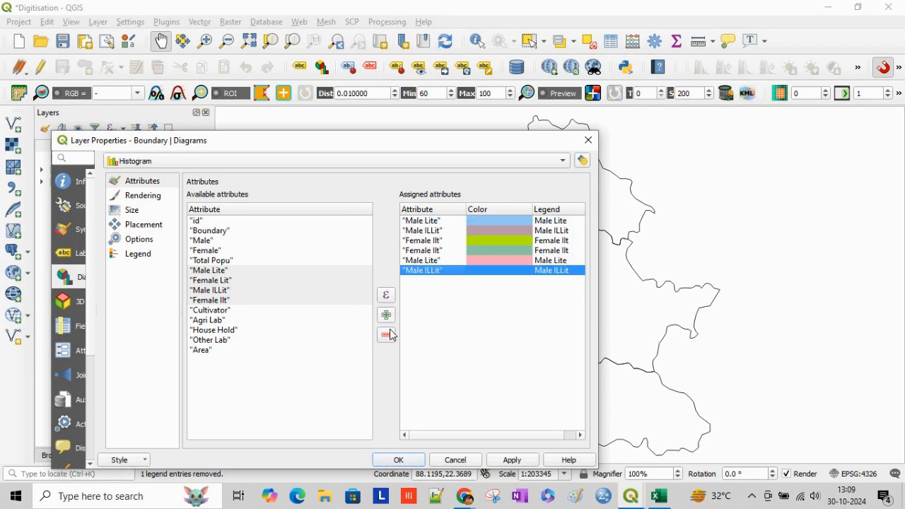
click(386, 335)
click(434, 251)
click(386, 335)
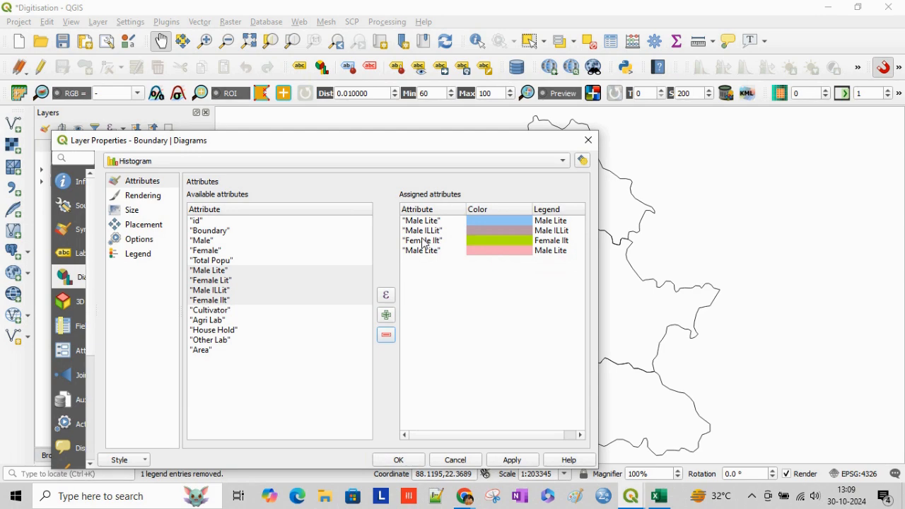
click(426, 240)
click(387, 336)
click(433, 243)
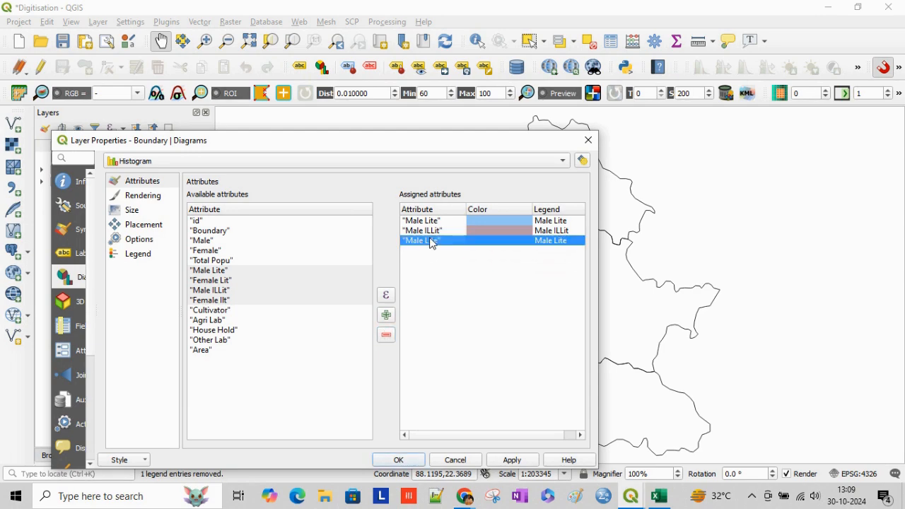
click(386, 335)
click(431, 232)
click(386, 335)
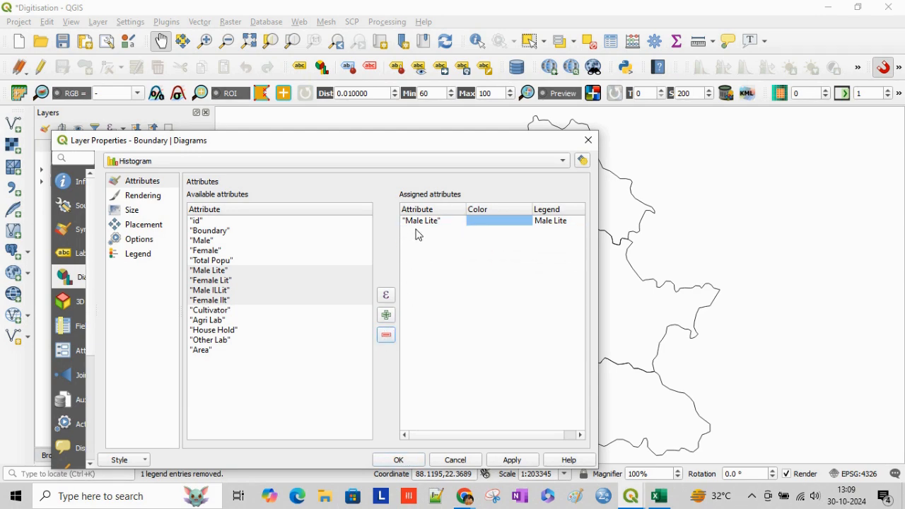
- Assign Male ILLit, Female Lit and Female Ilt to the histogram one at a time, in that order beneath Male Lite
click(422, 225)
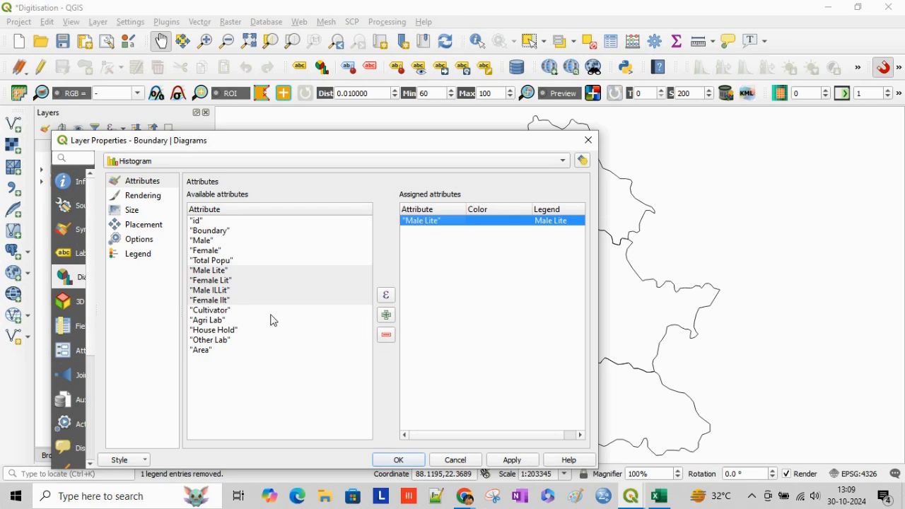
click(233, 291)
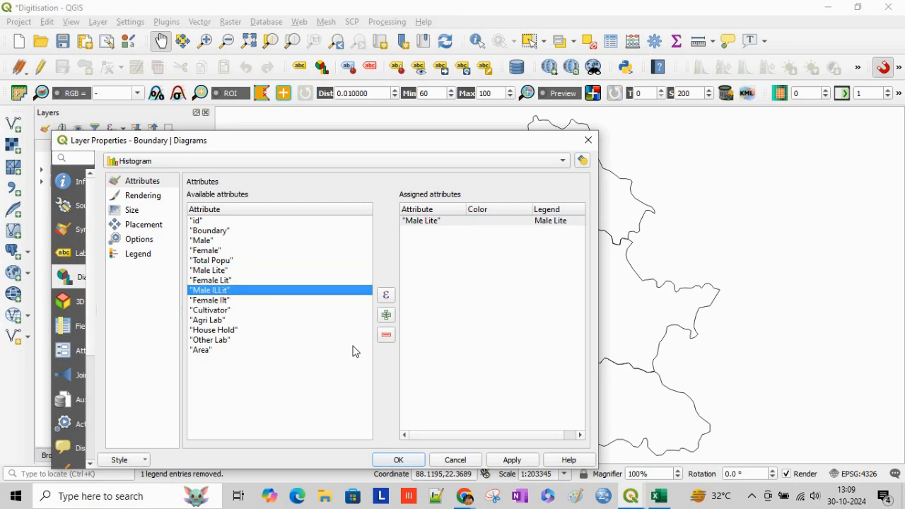
click(387, 316)
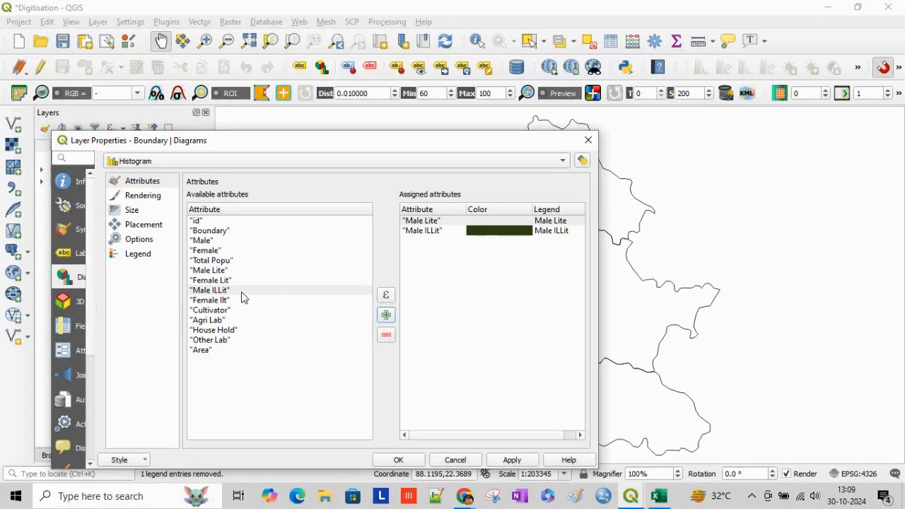
click(225, 282)
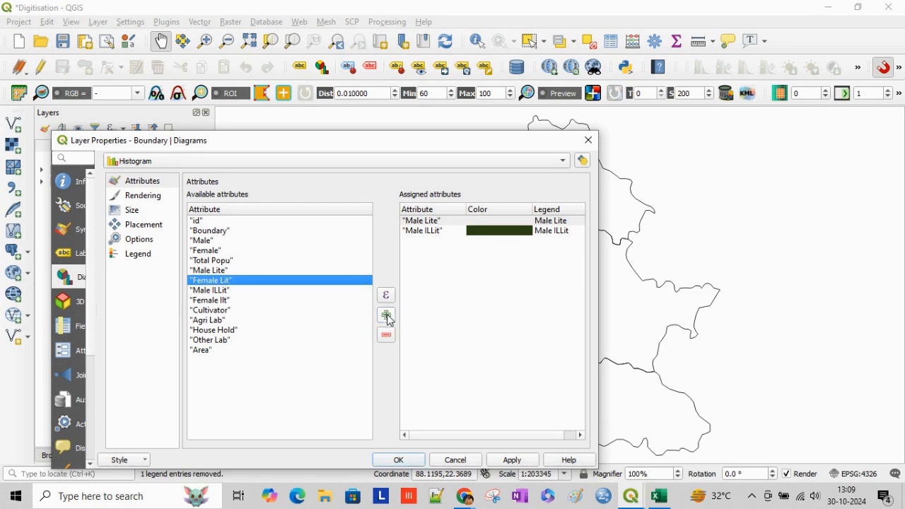
click(387, 315)
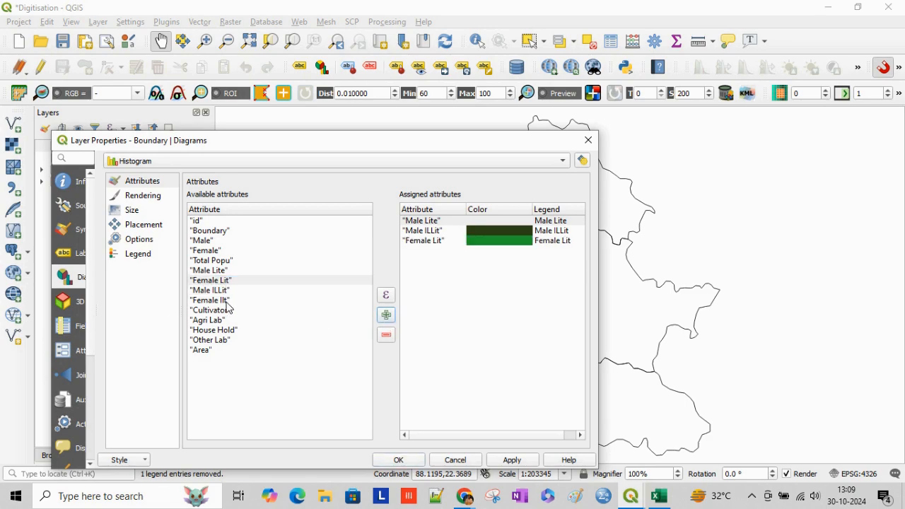
click(226, 301)
click(386, 316)
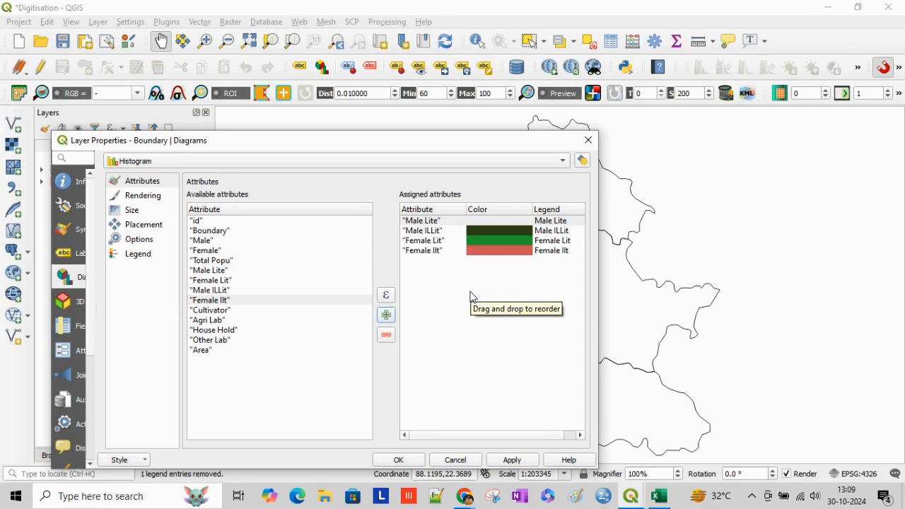
- Set the Male Lite bar colour to the stronger blue #56a1f7
click(491, 221)
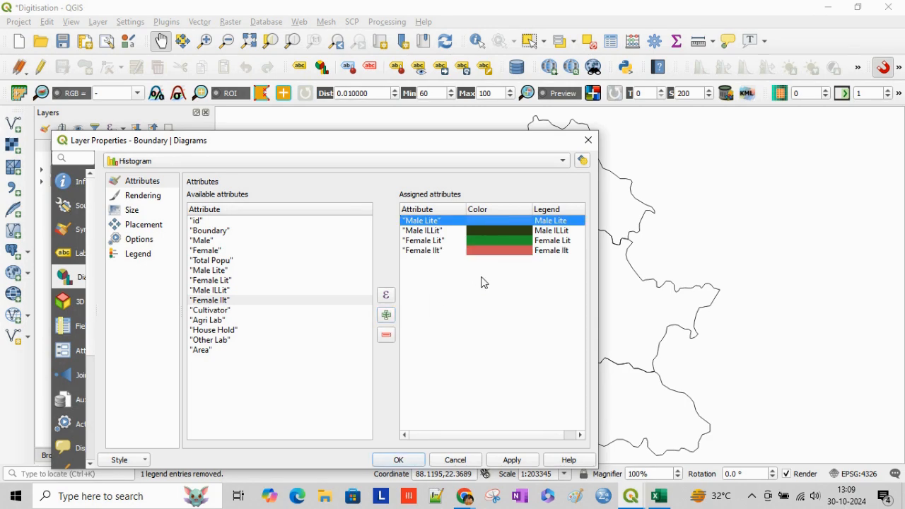
click(477, 315)
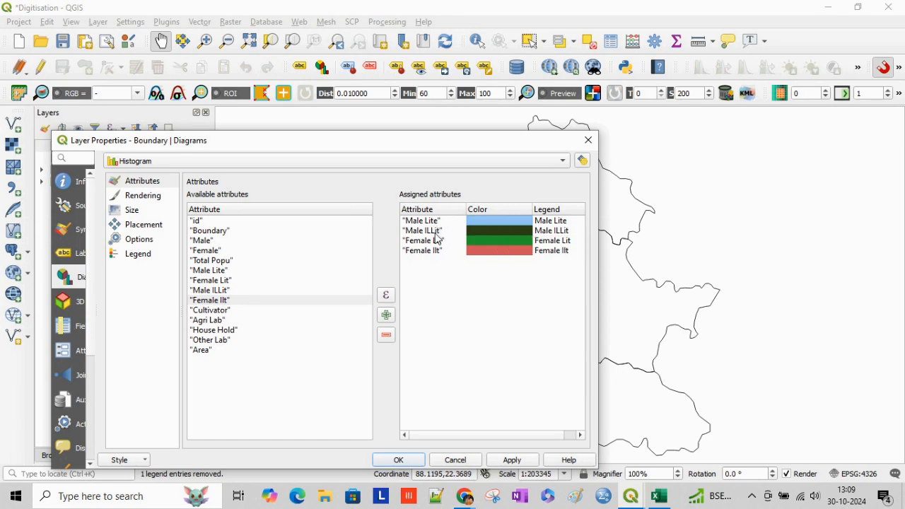
double_click(486, 220)
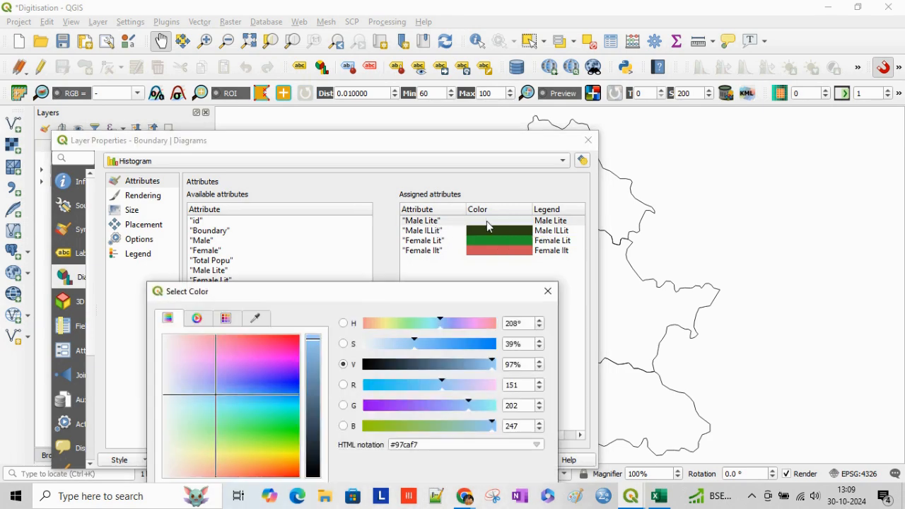
click(247, 402)
click(252, 393)
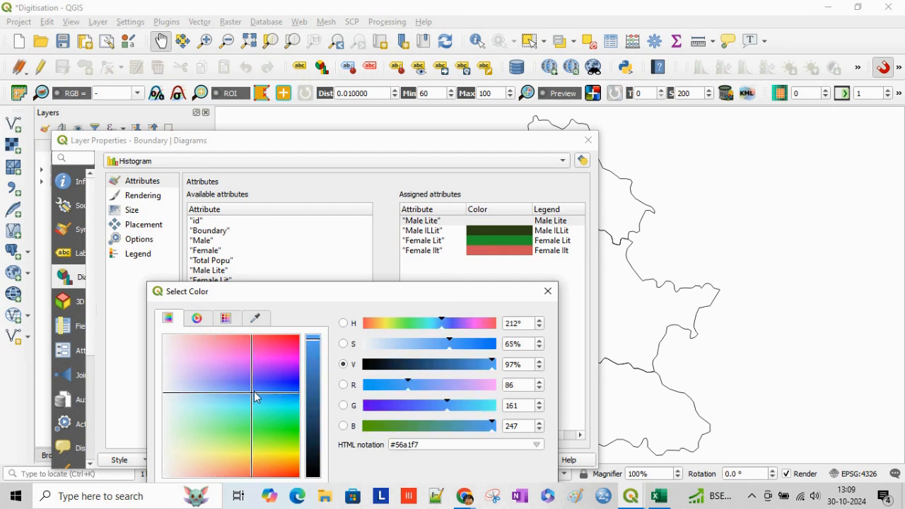
drag(423, 300, 328, 200)
click(318, 461)
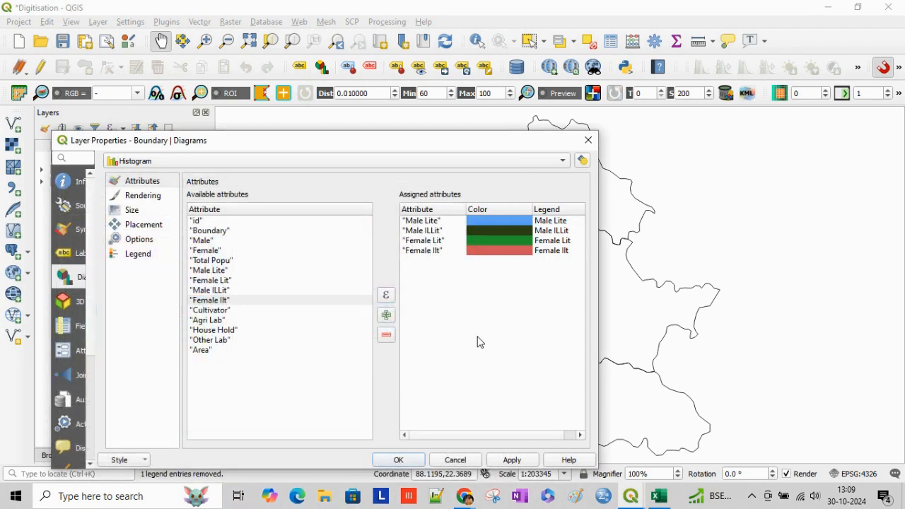
- Change the Male ILLit bar colour to the dark blue #315e90
double_click(491, 230)
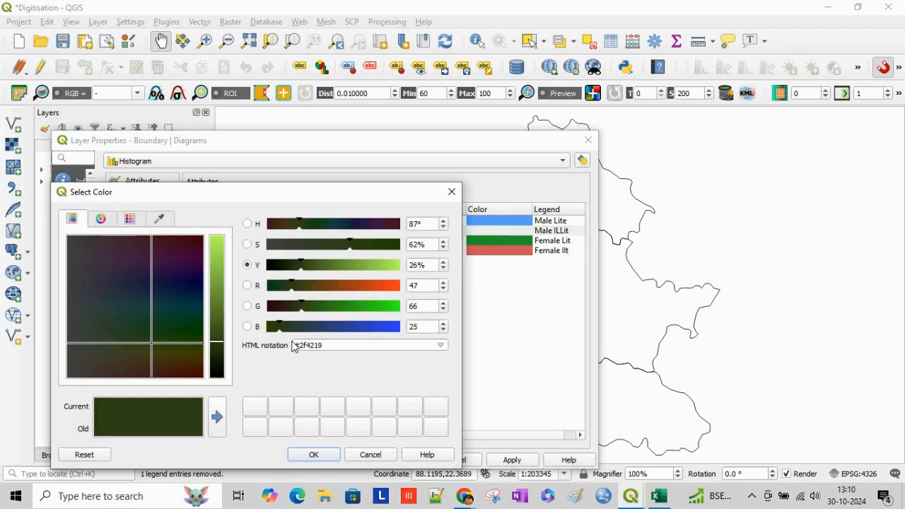
click(99, 222)
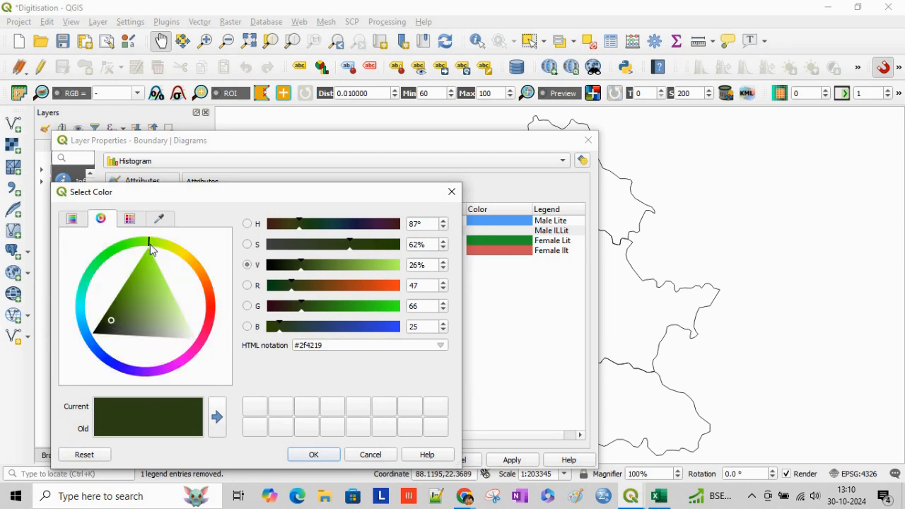
drag(148, 243, 92, 344)
mouse_move(173, 334)
mouse_down()
mouse_move(118, 322)
mouse_move(127, 304)
mouse_move(149, 319)
mouse_up()
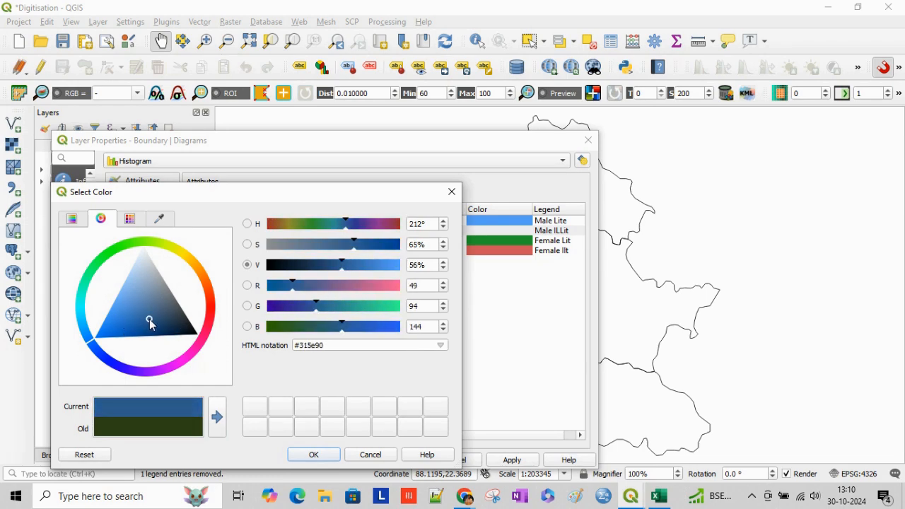
click(311, 459)
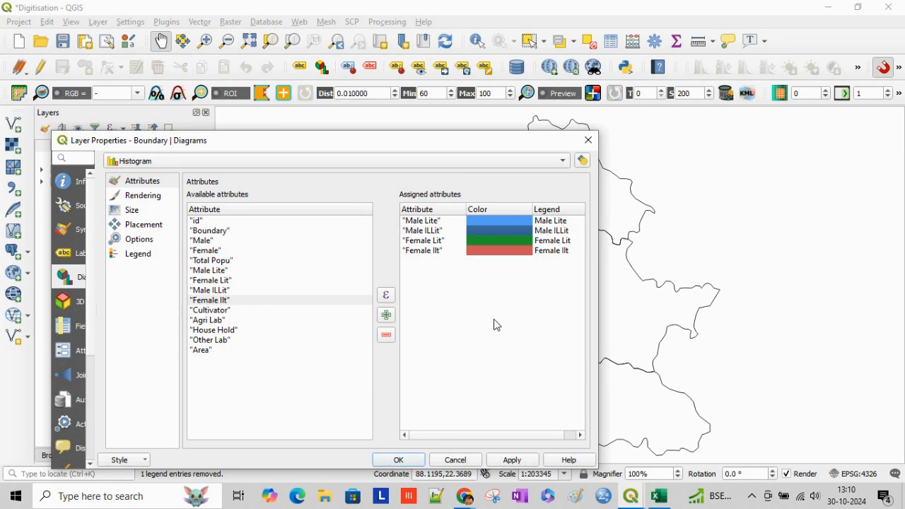
- Change the Female Lit bar colour to a light pinkish red
double_click(503, 241)
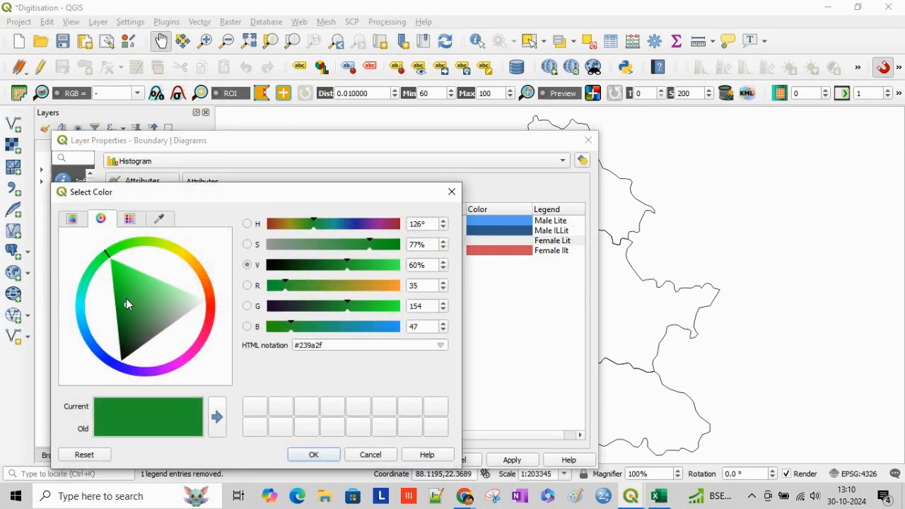
mouse_move(109, 260)
mouse_down()
mouse_move(202, 276)
mouse_move(211, 309)
mouse_up()
mouse_move(154, 301)
mouse_down()
mouse_move(154, 292)
mouse_move(152, 334)
mouse_up()
click(314, 455)
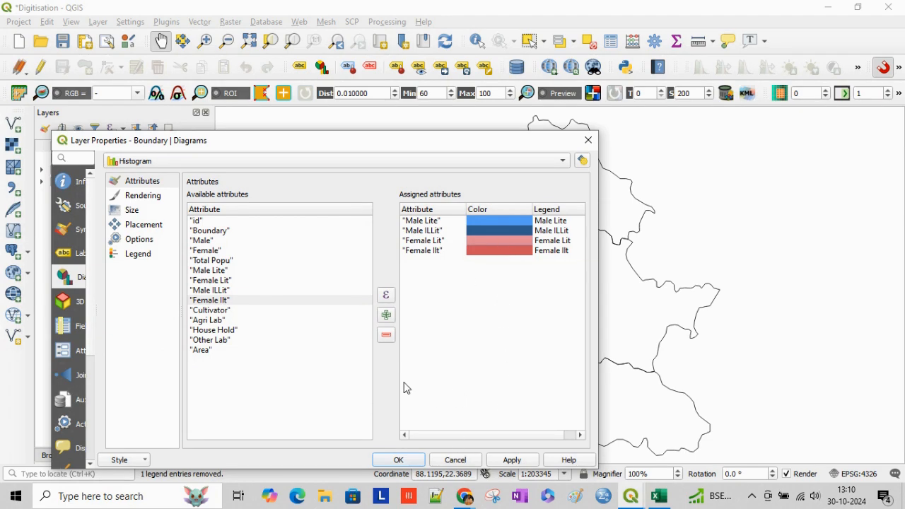
- Scale the histogram size by the Male Lite attribute, fill in its maximum value automatically, and move the properties dialog off the map
click(147, 198)
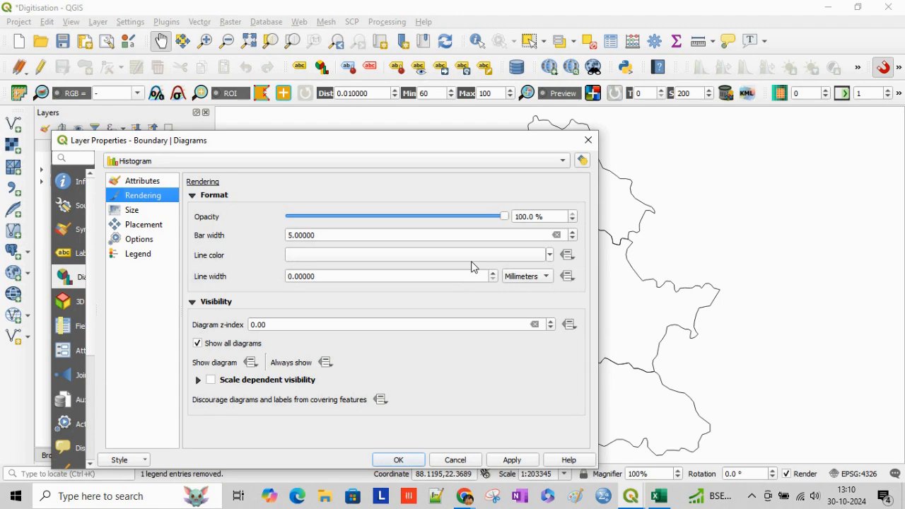
click(133, 213)
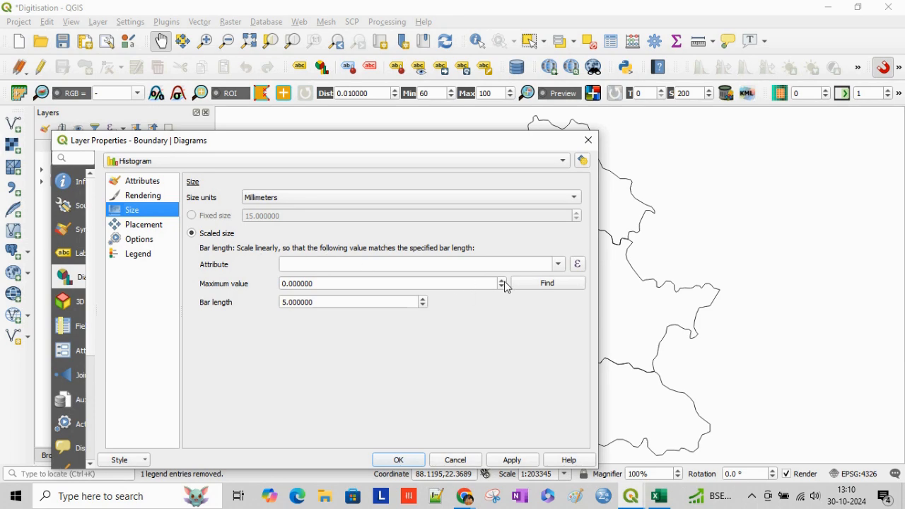
click(559, 266)
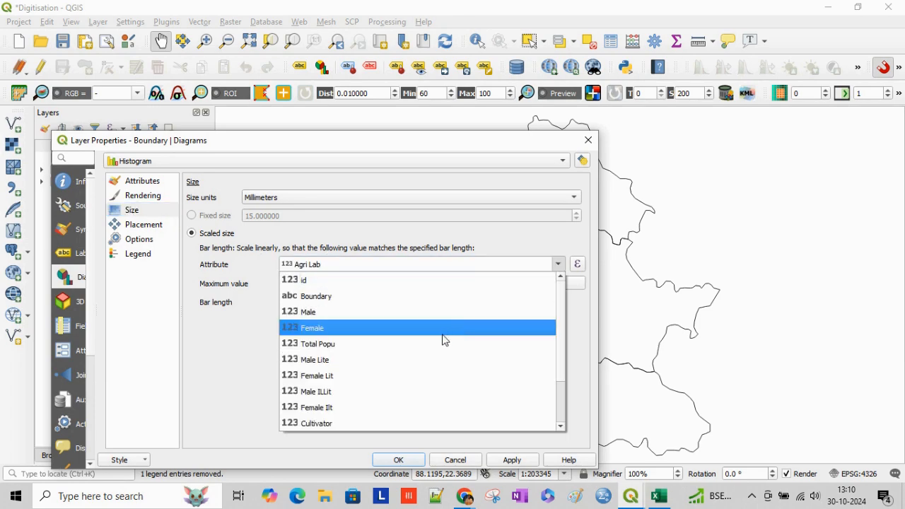
click(416, 361)
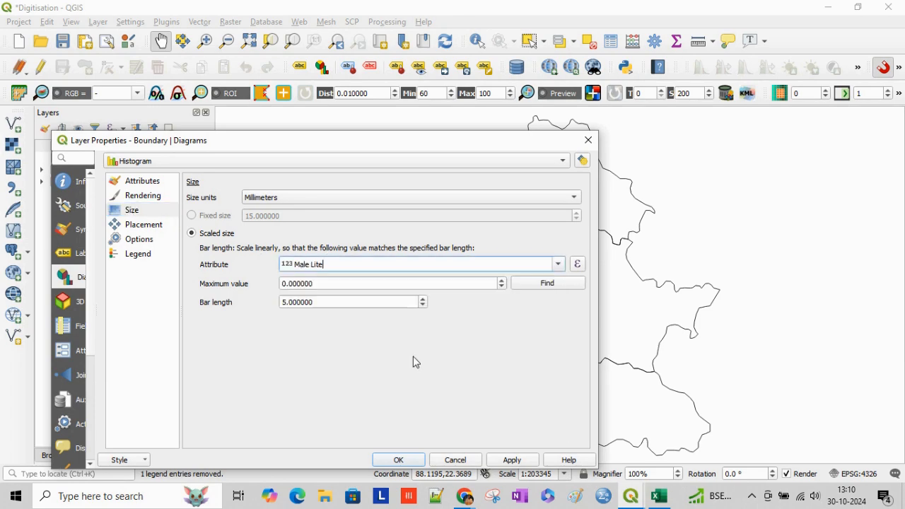
click(552, 284)
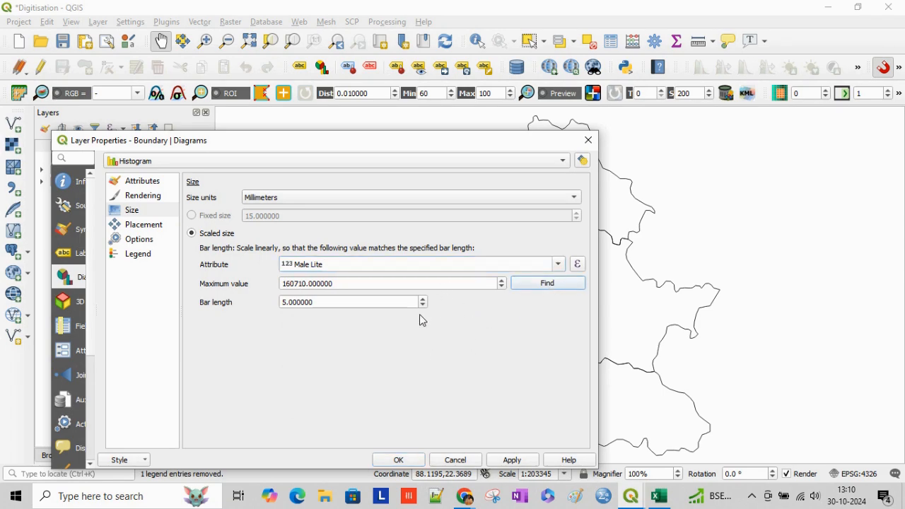
drag(465, 145, 306, 112)
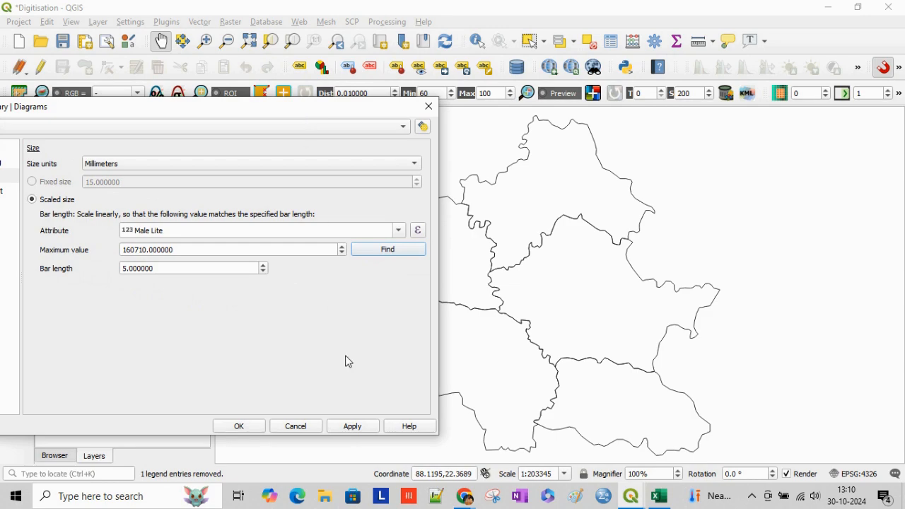
- Apply the Male Lite scaling to the histograms, and try a bar length of 25 mm
click(352, 427)
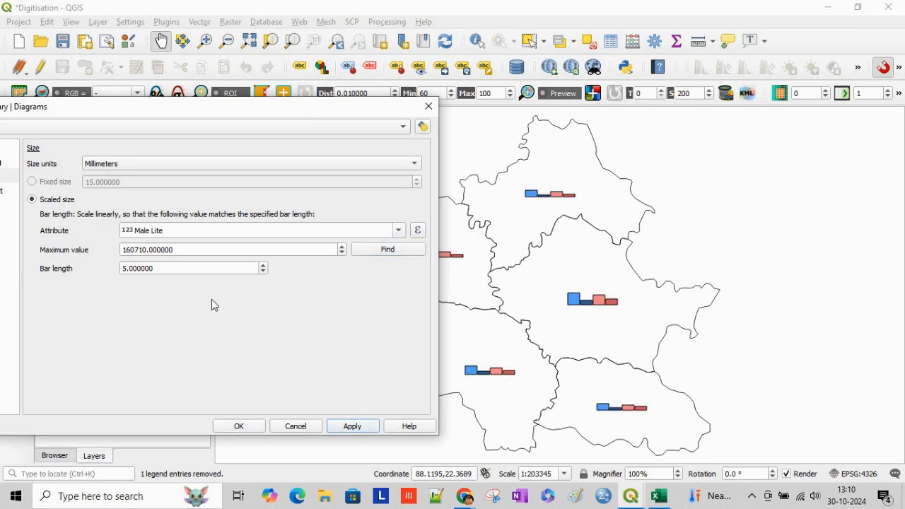
click(123, 268)
text(2)
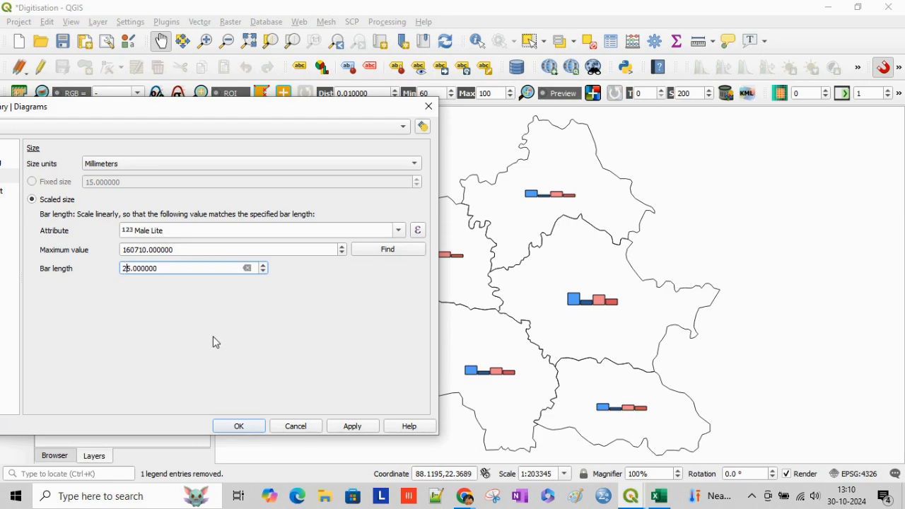
click(353, 429)
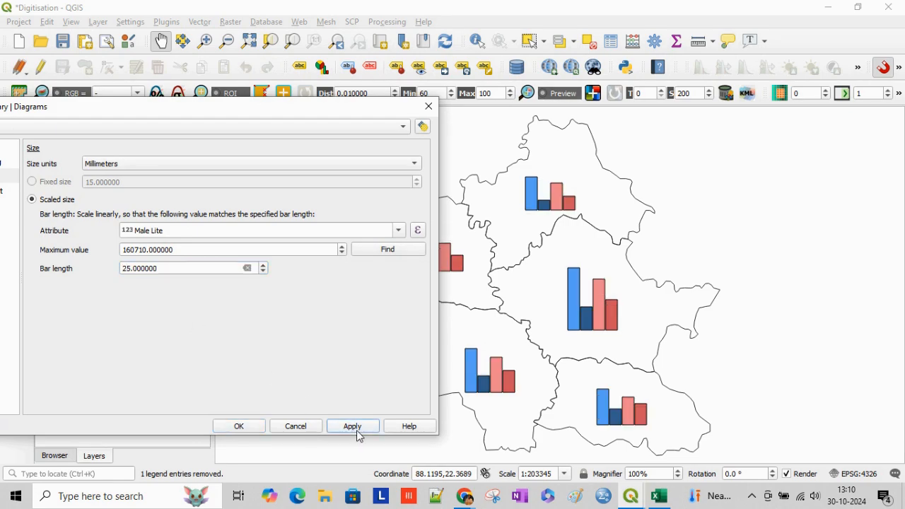
- Set the histogram bar length to 35 mm and apply it to the map
drag(197, 275, 202, 277)
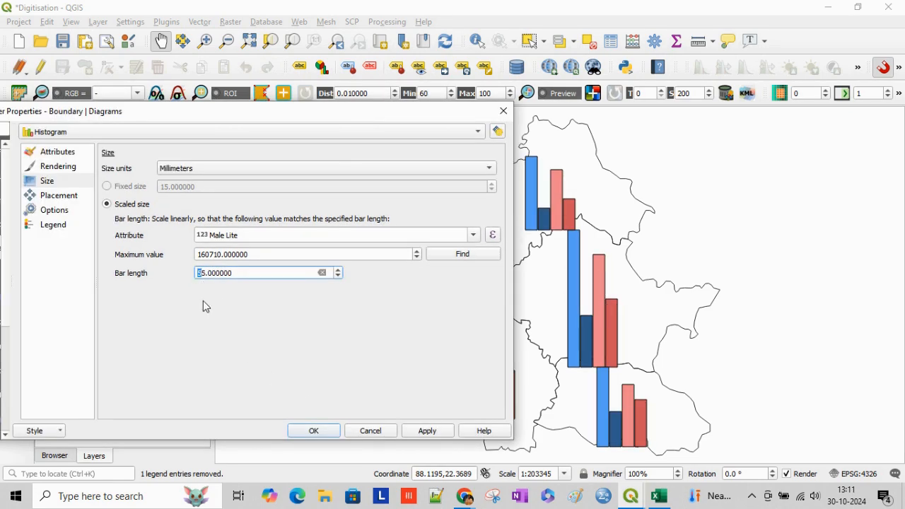
text(3)
click(416, 434)
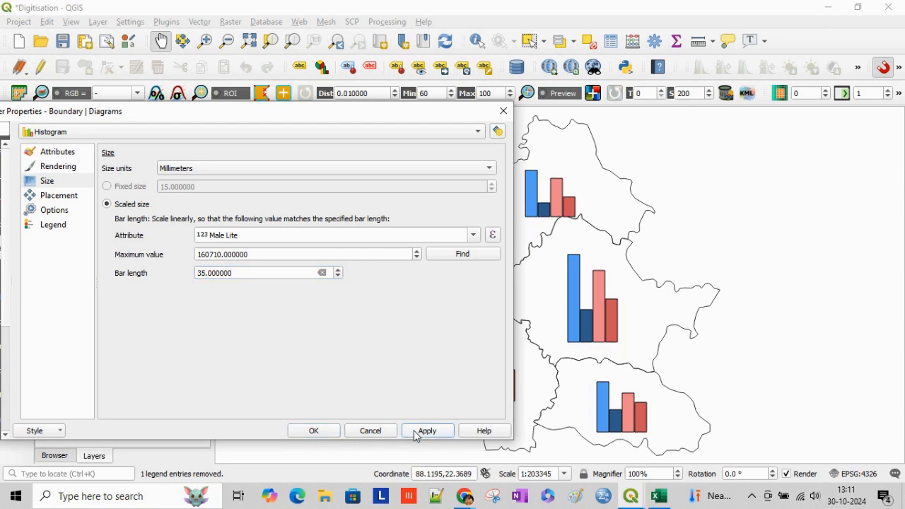
- Place the histograms inside the polygons and apply the new placement to the Boundary layer
click(57, 199)
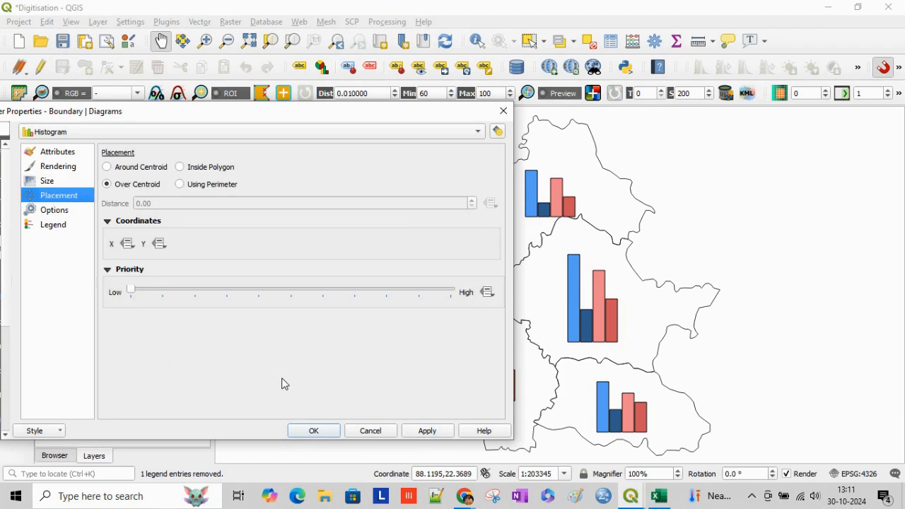
click(182, 168)
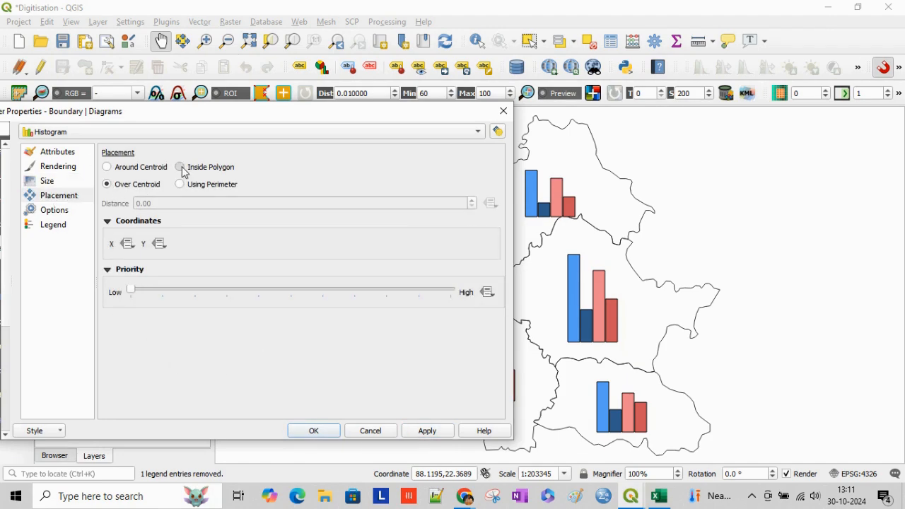
click(423, 436)
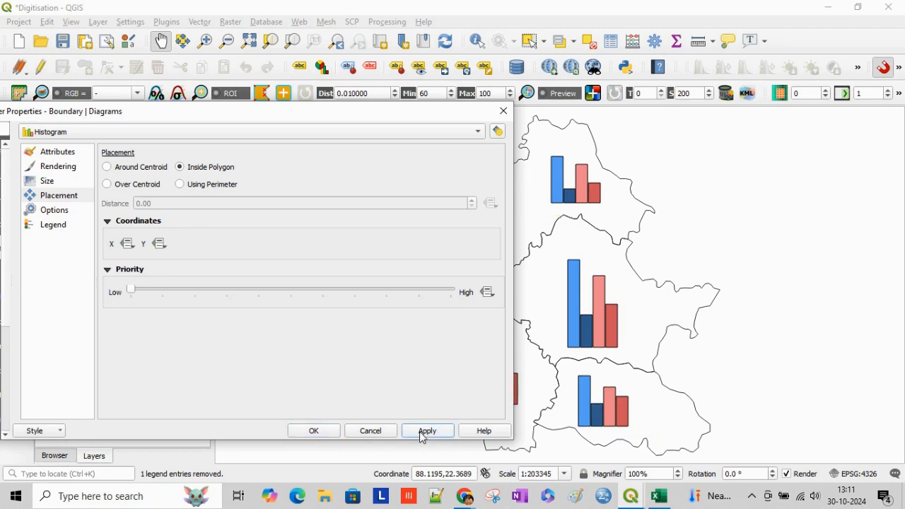
drag(349, 119, 190, 118)
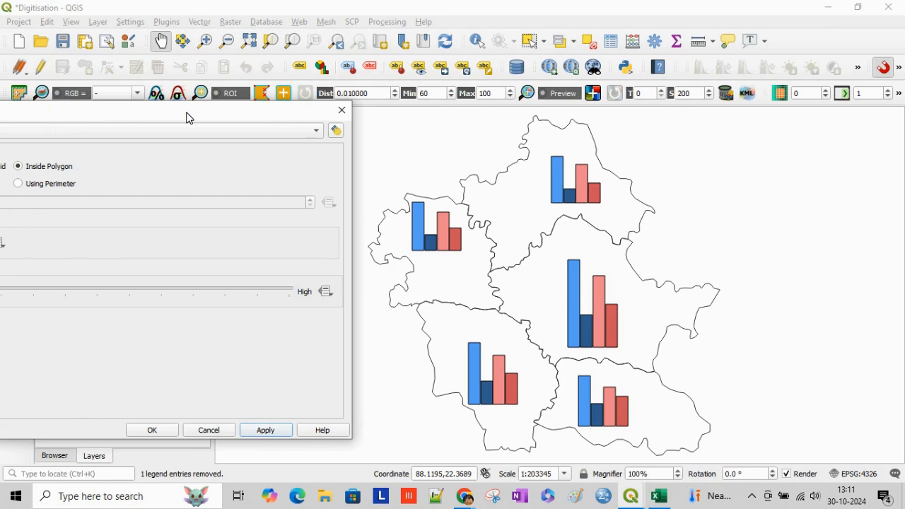
drag(190, 118, 414, 113)
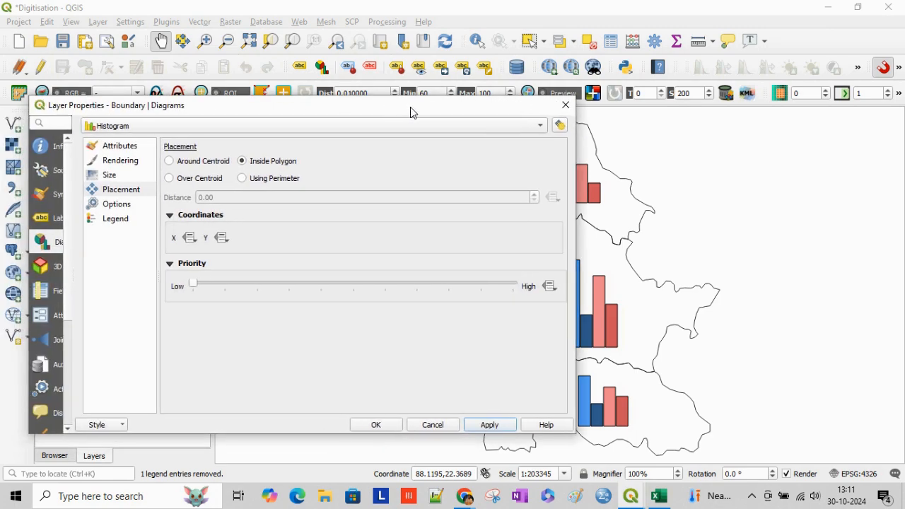
- Try the collapsed legend and the separated legend items for the diagram size legend
click(128, 223)
click(204, 186)
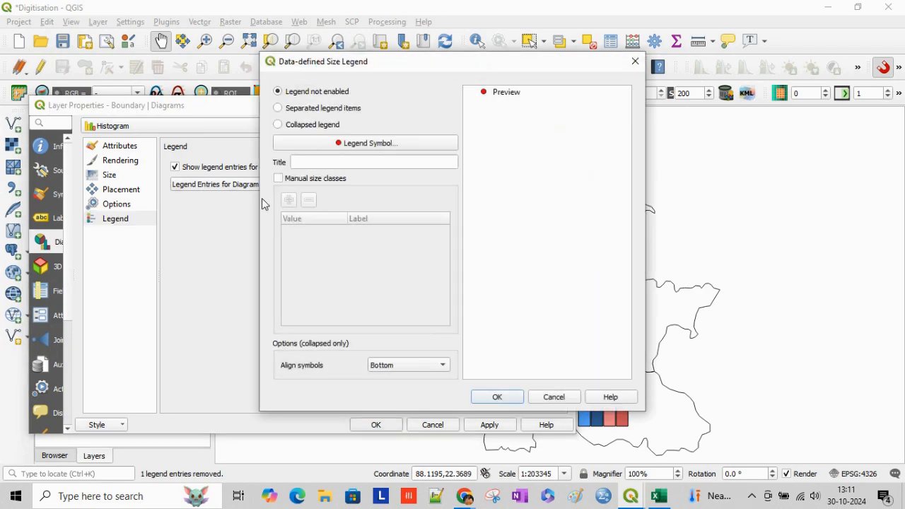
click(278, 125)
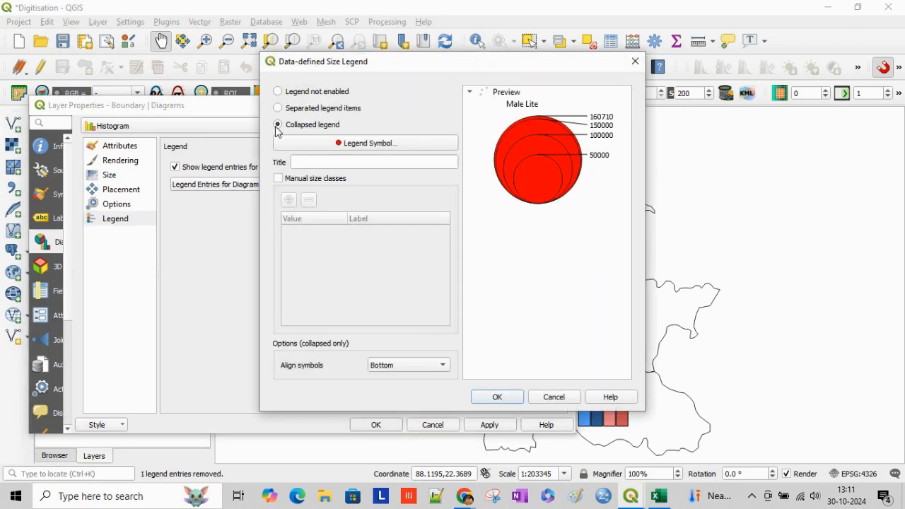
click(278, 108)
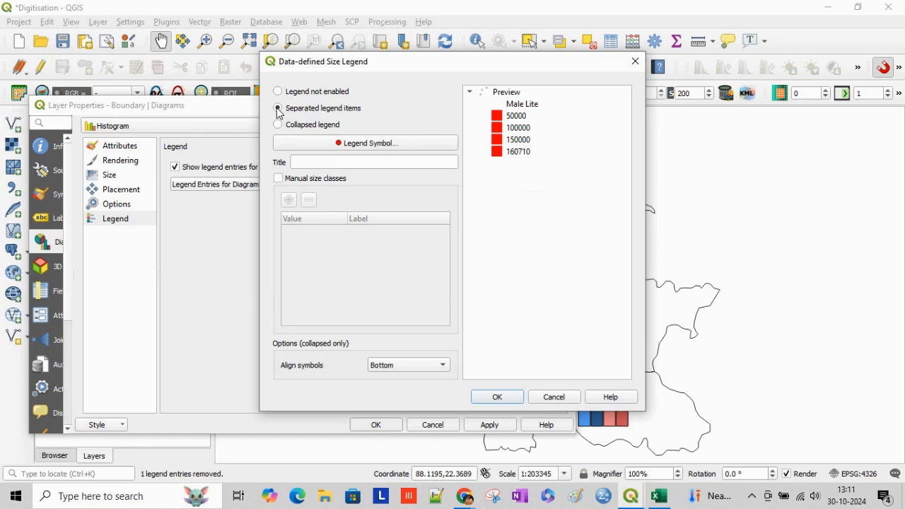
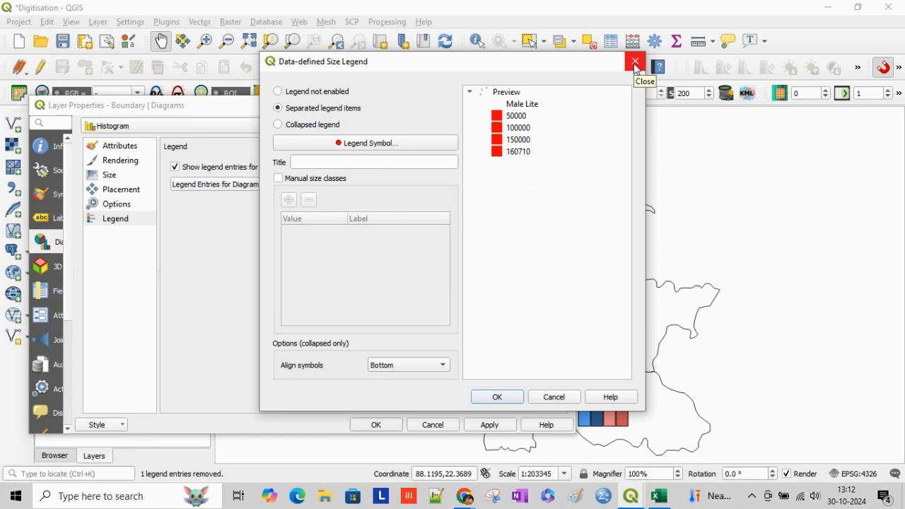
- Try a transparent fill for the size legend's simple marker and discard the size legend changes
click(340, 144)
click(368, 89)
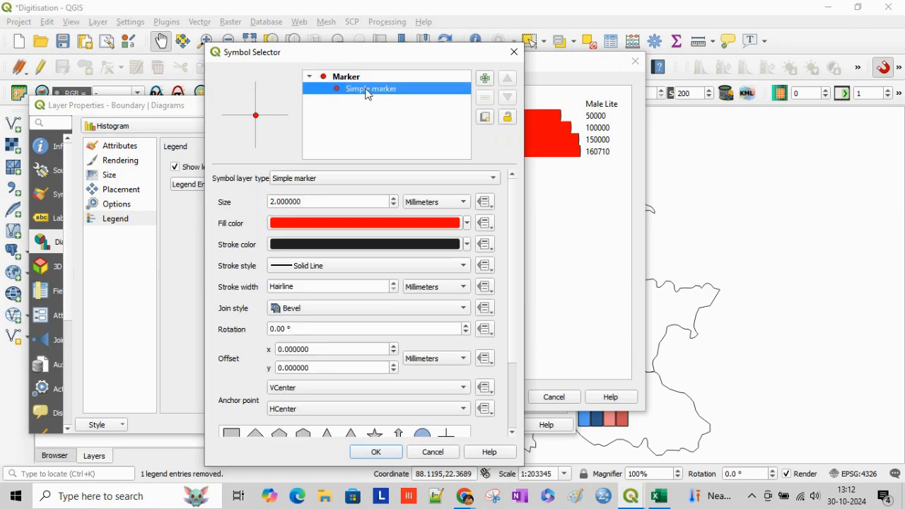
click(404, 225)
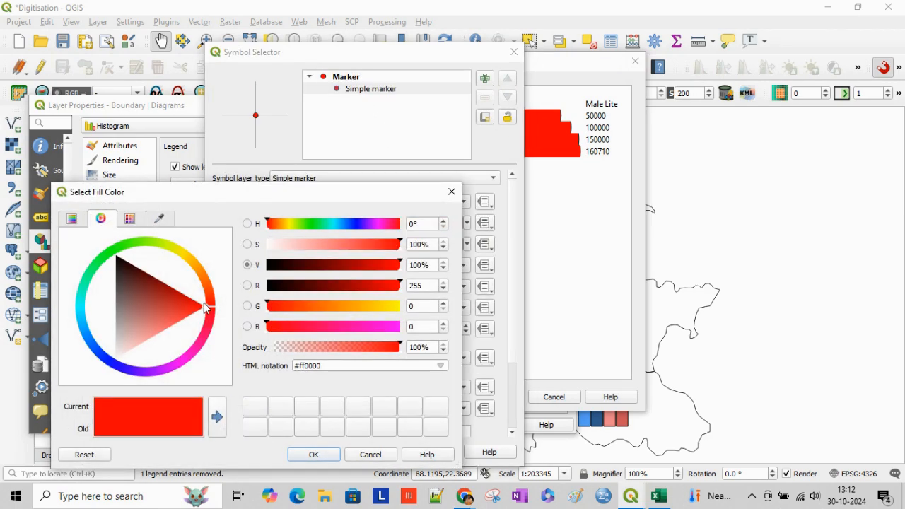
click(452, 192)
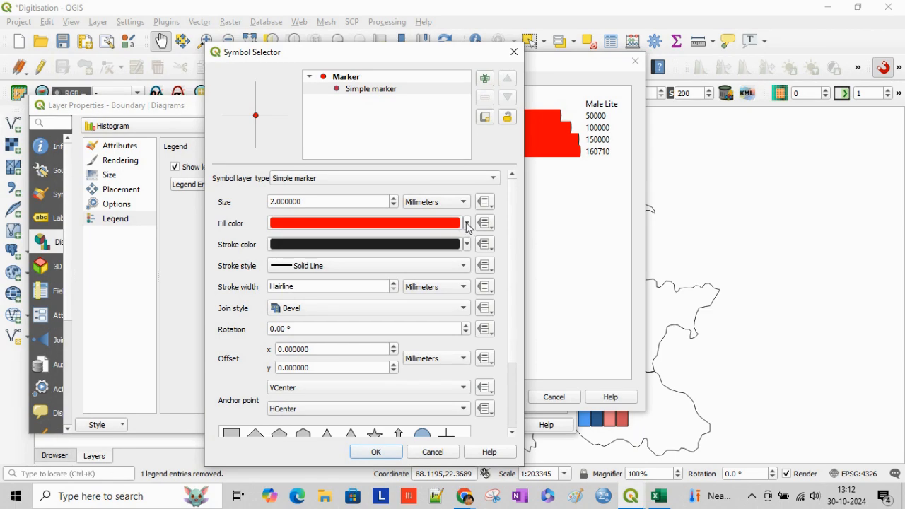
click(468, 225)
click(296, 188)
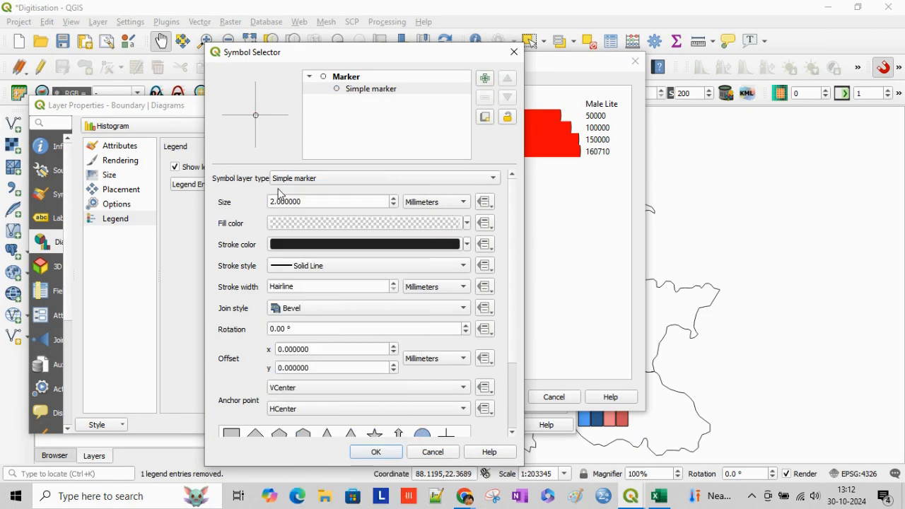
click(386, 452)
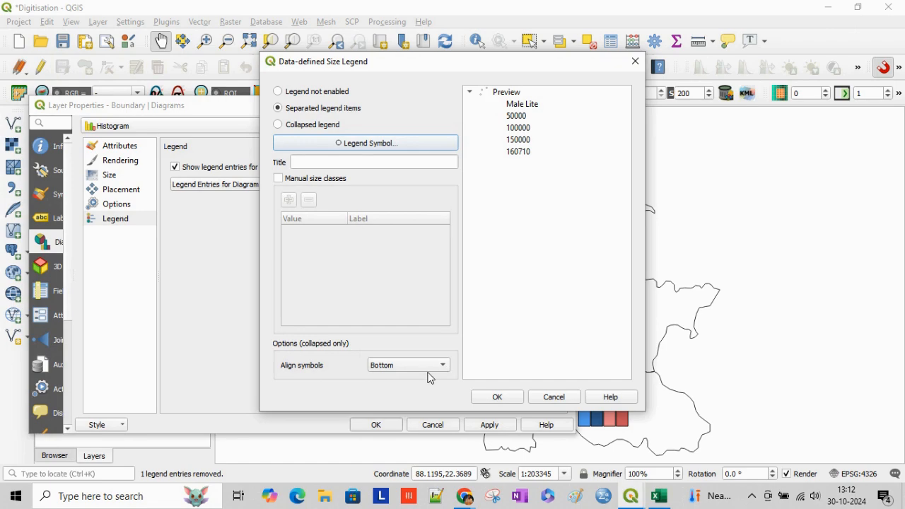
click(556, 397)
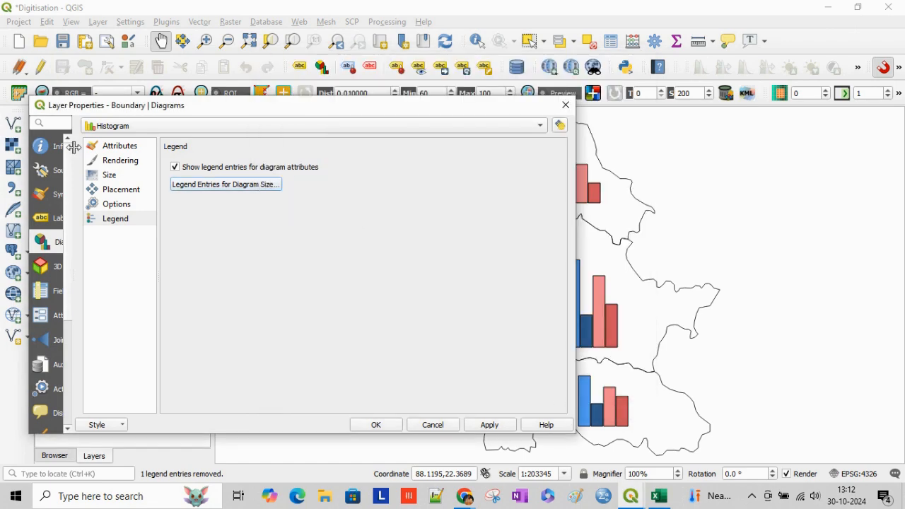
- Apply the diagram settings and pick up the central histogram for moving, with Male as the auxiliary storage primary key
click(488, 427)
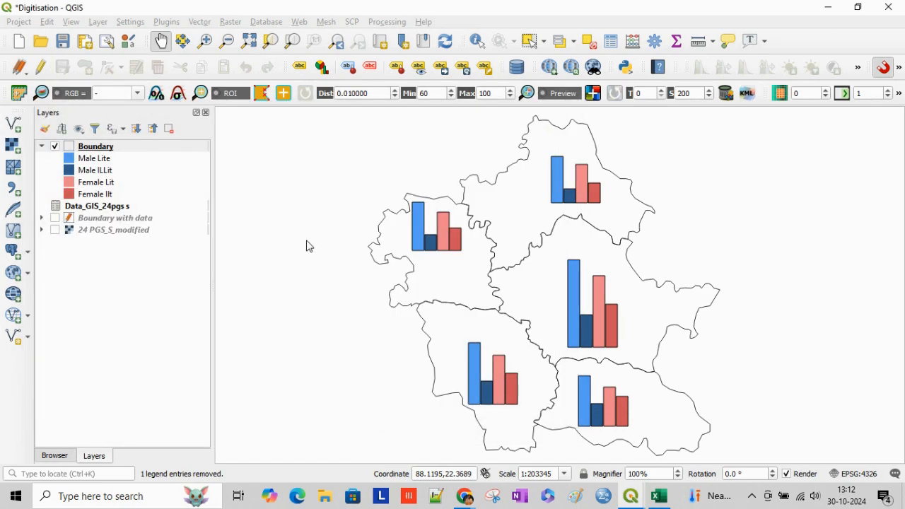
click(441, 69)
click(593, 324)
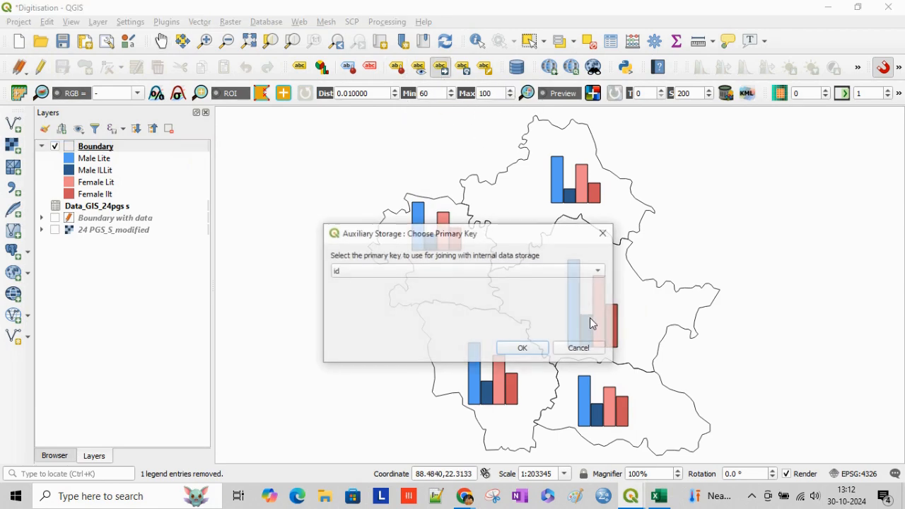
click(573, 274)
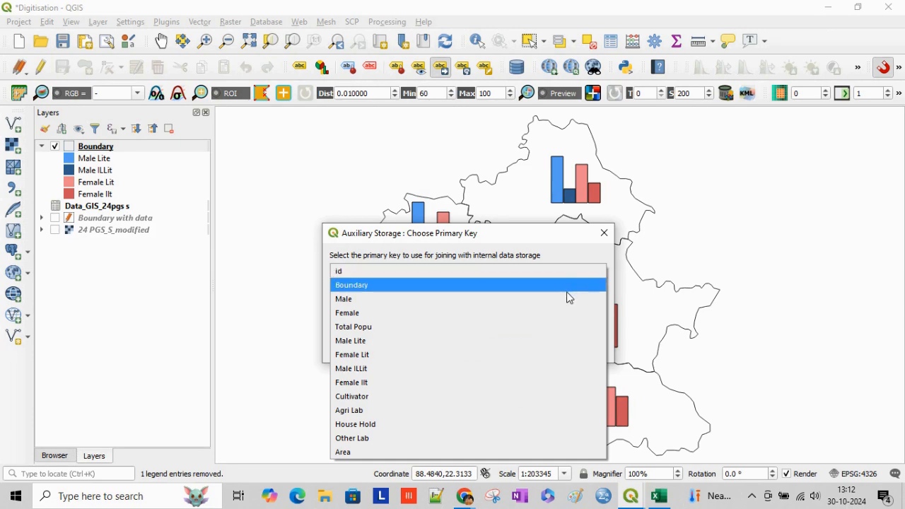
click(572, 298)
click(583, 273)
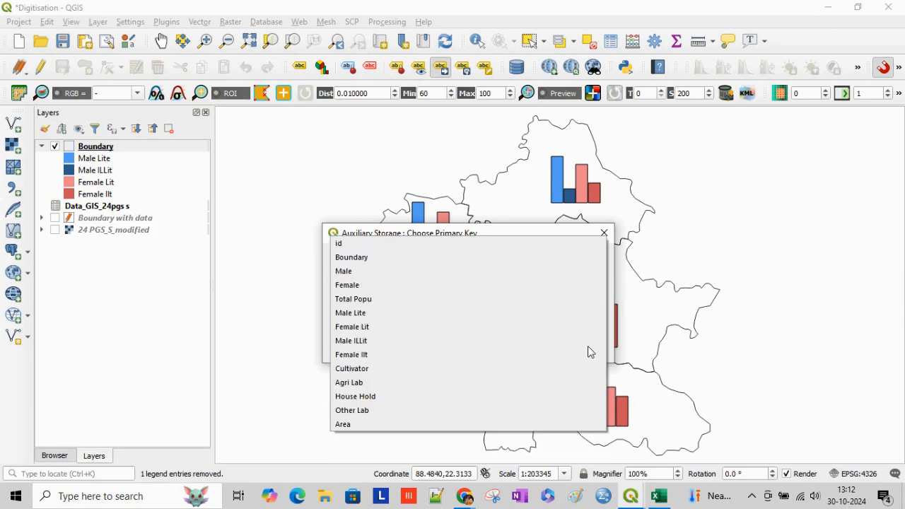
click(722, 302)
click(524, 350)
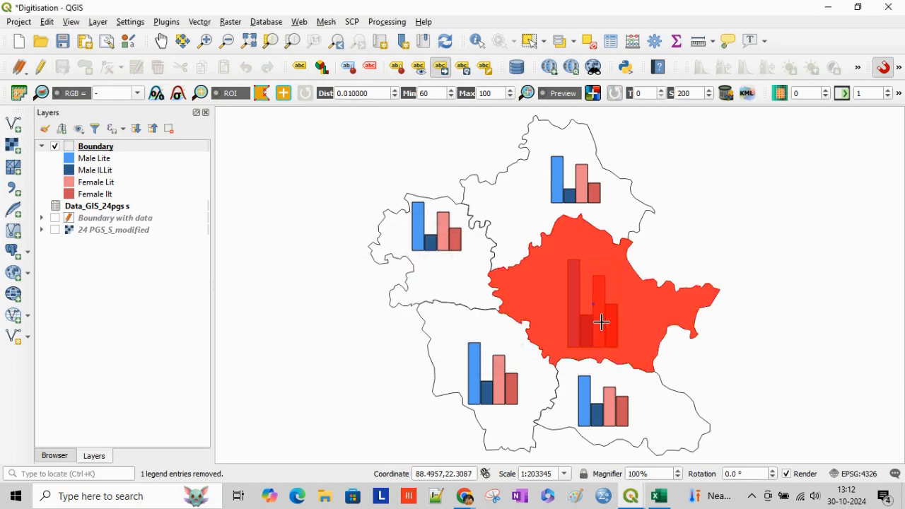
- Move the histograms within their polygons, shifting the central and northernmost ones up and slightly left
click(589, 295)
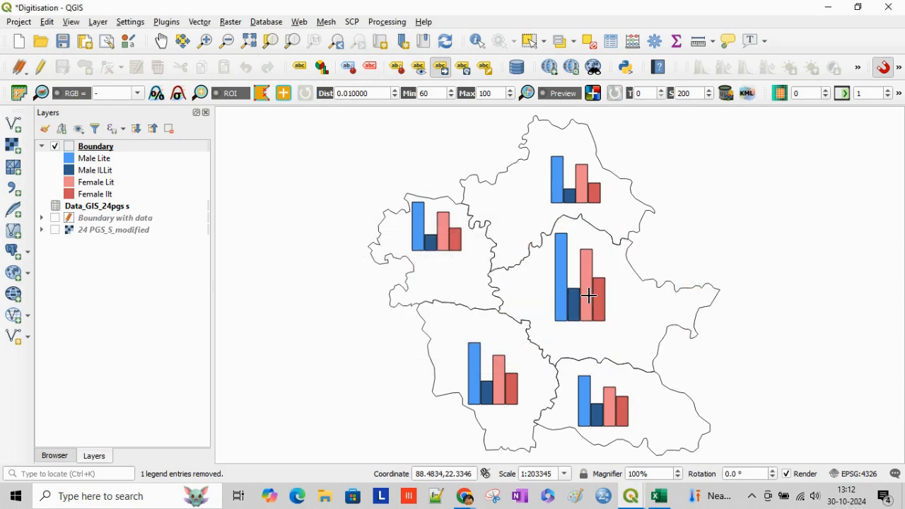
click(581, 191)
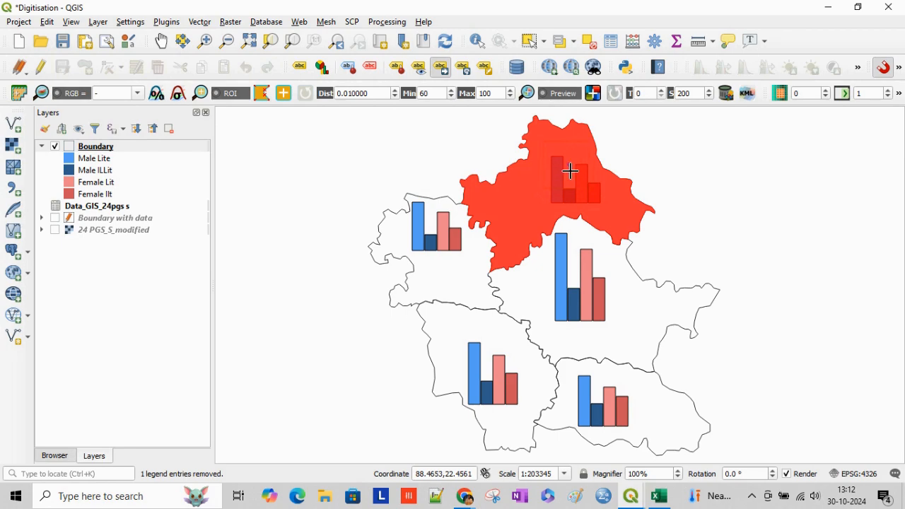
click(565, 164)
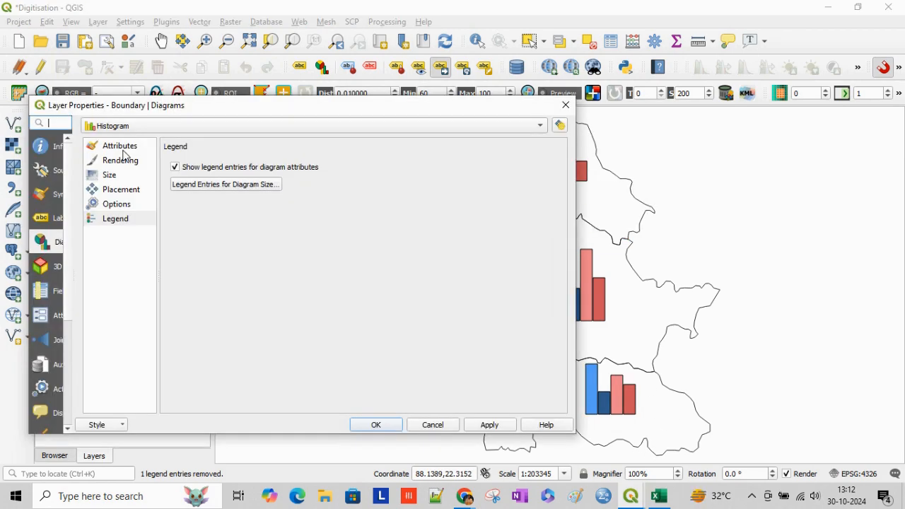
- Enable single labels on the Boundary layer using the Boundary field as the label value
click(55, 216)
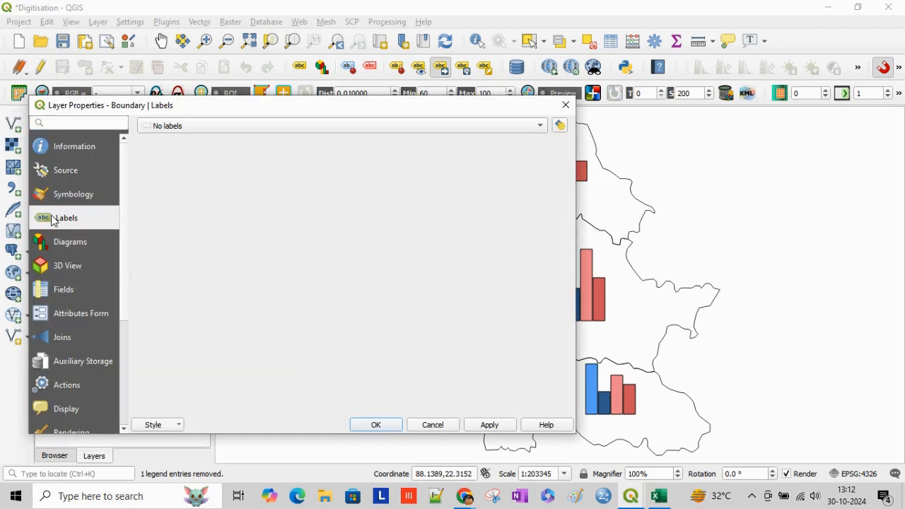
click(252, 129)
click(247, 141)
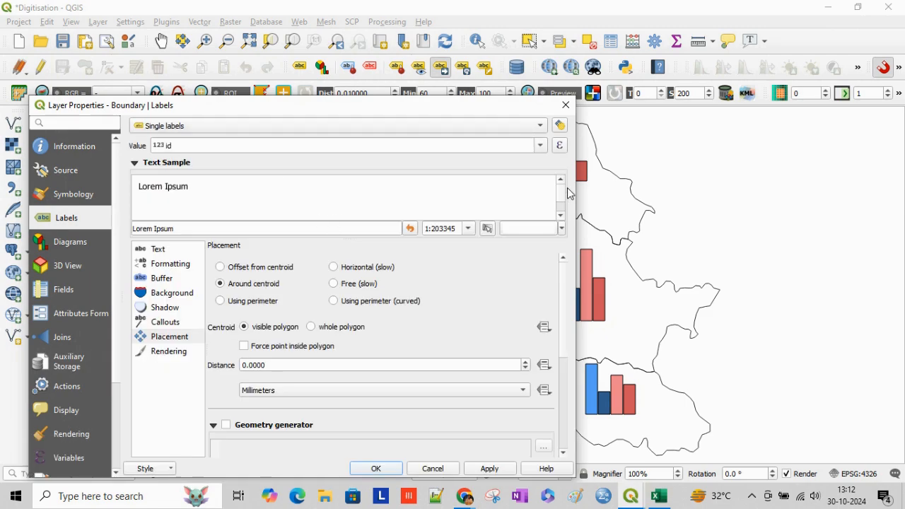
click(540, 145)
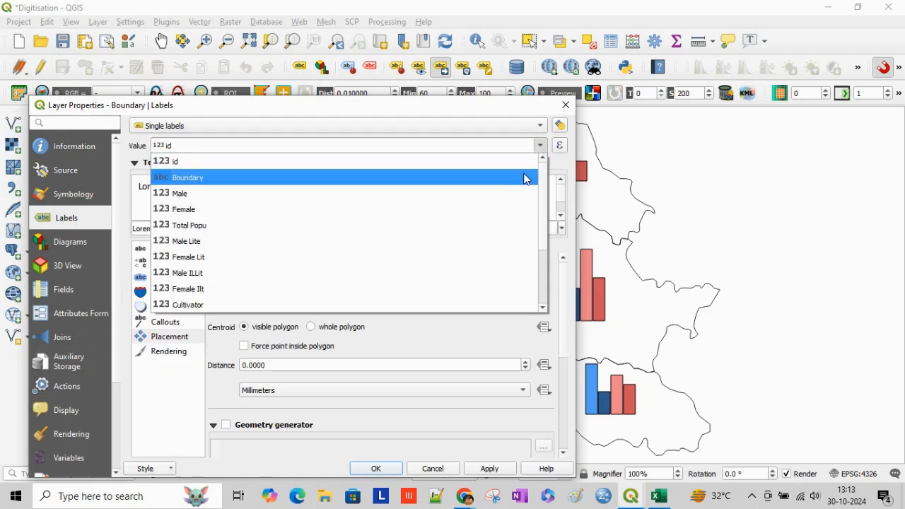
click(525, 178)
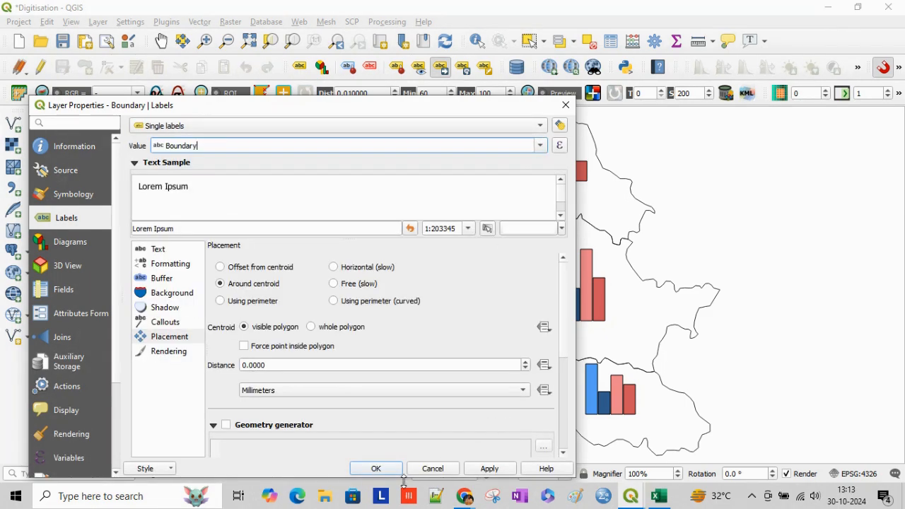
click(382, 470)
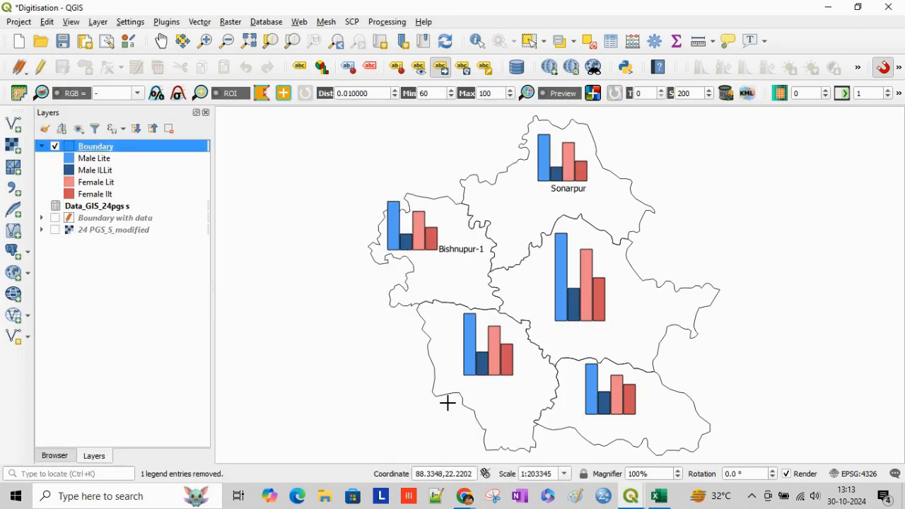
double_click(120, 151)
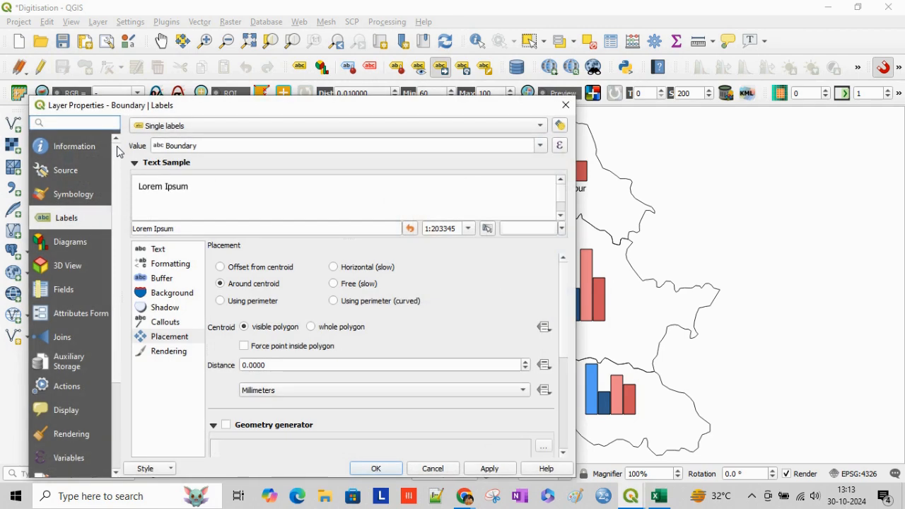
click(566, 104)
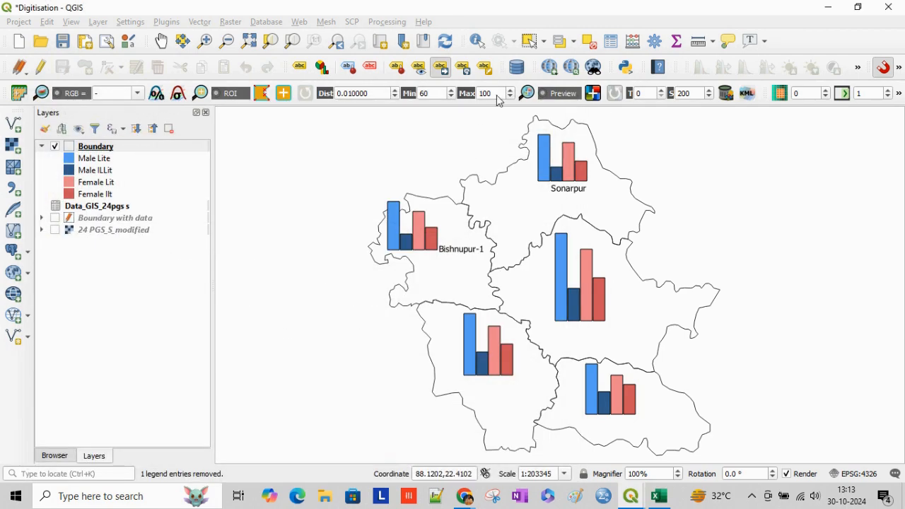
- Reposition the Baruipur, Magrahat-II, Bishnupur-1 and Jaynagar-I histograms and labels so each name sits beneath its bars inside its polygon
click(441, 67)
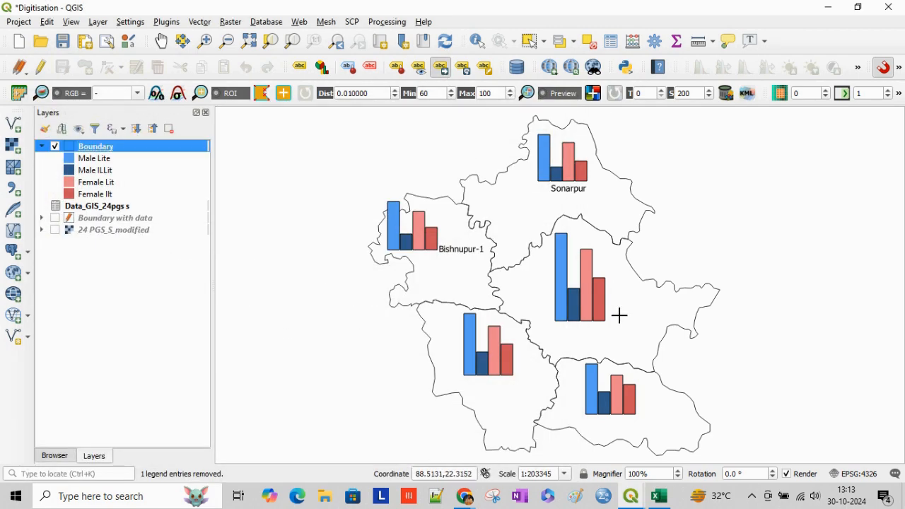
drag(589, 296, 681, 298)
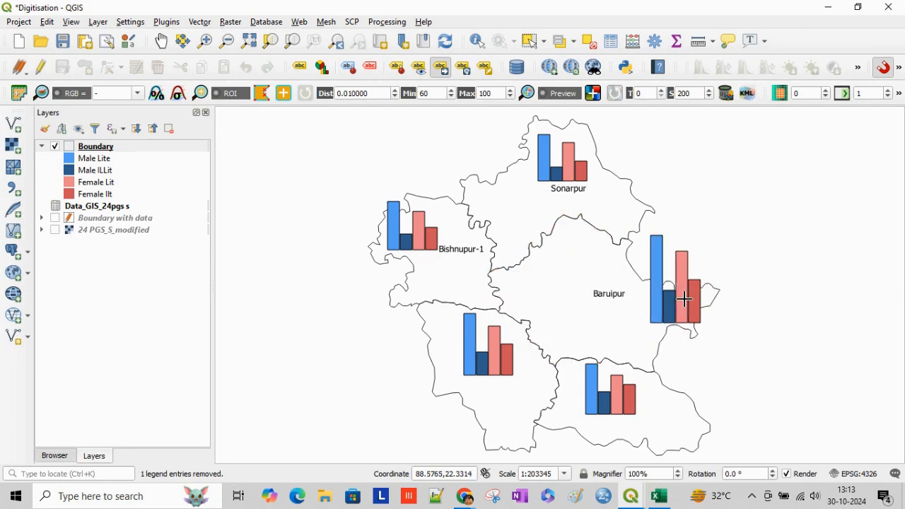
drag(606, 295, 601, 328)
drag(663, 299, 593, 290)
click(592, 290)
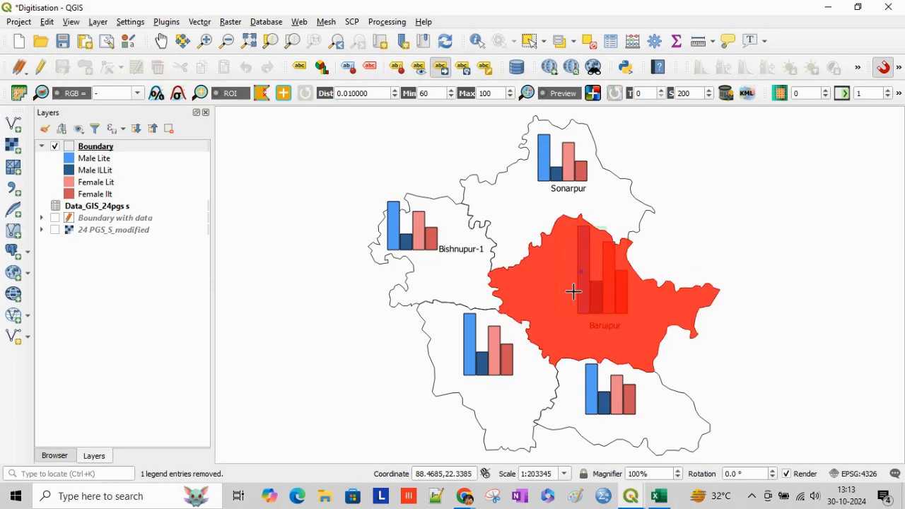
click(569, 290)
click(610, 326)
click(581, 327)
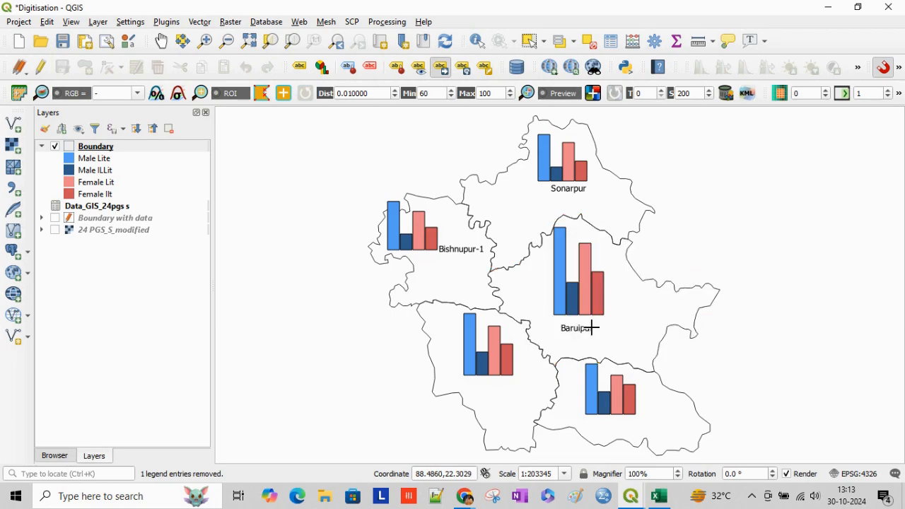
click(487, 357)
click(488, 359)
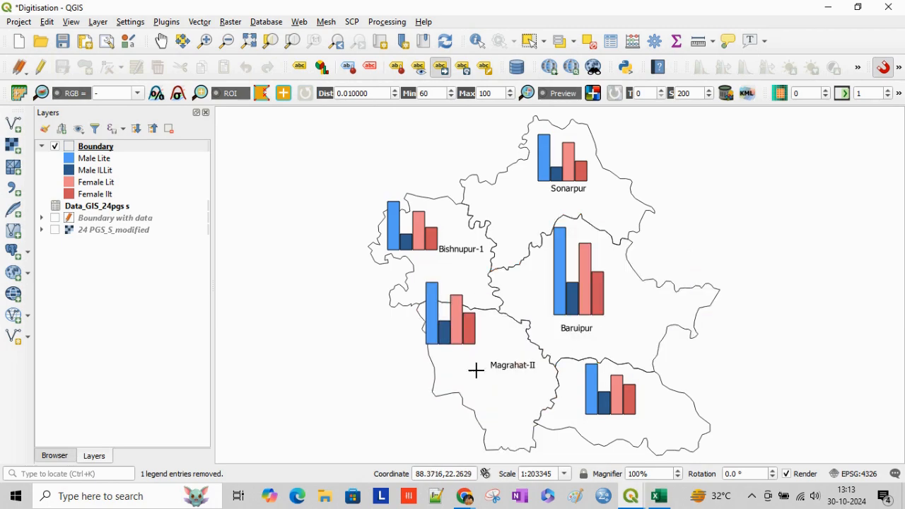
- Create a new print layout titled Bargraph
click(20, 23)
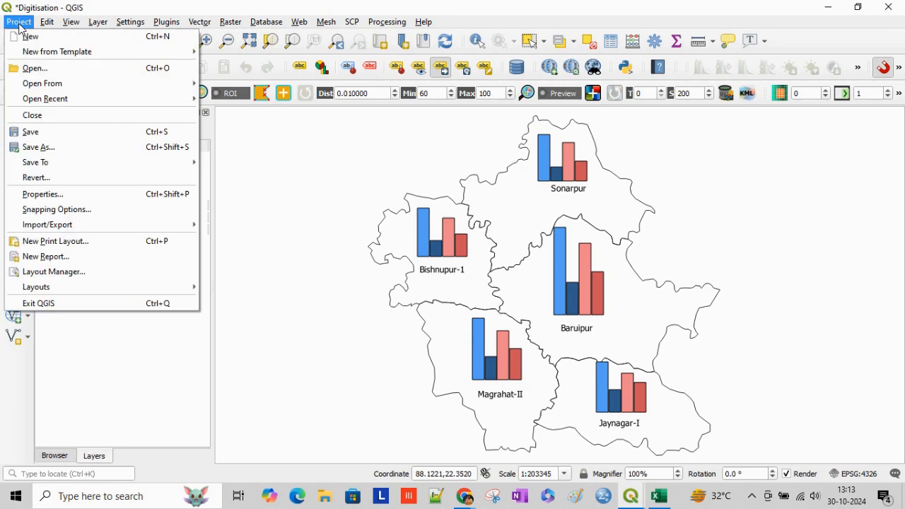
click(71, 242)
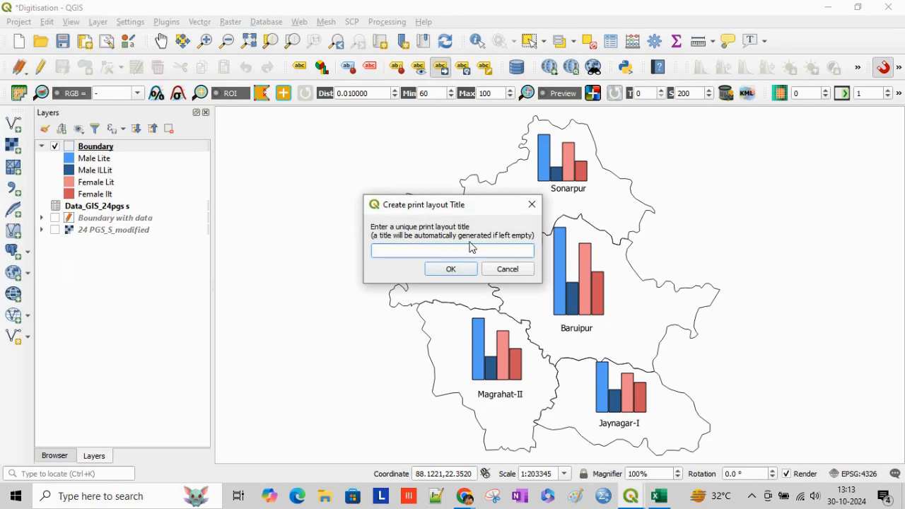
text(Bargraph)
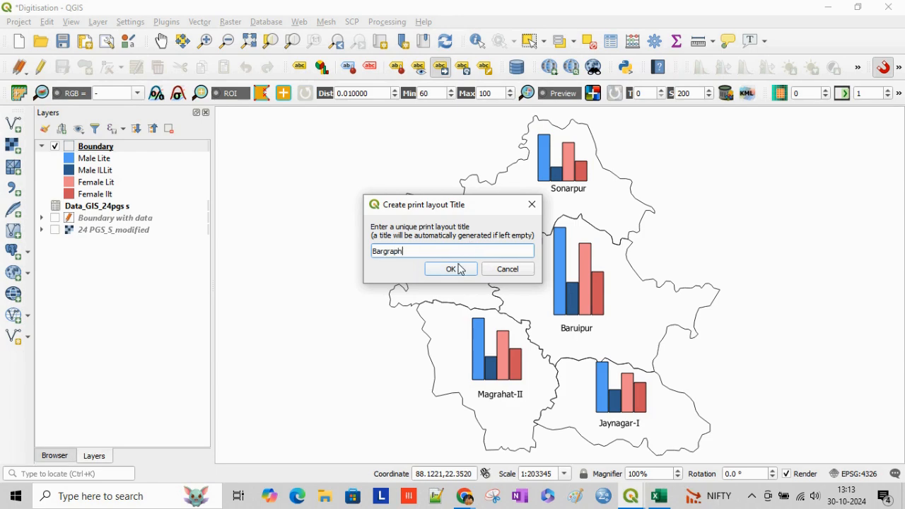
click(460, 269)
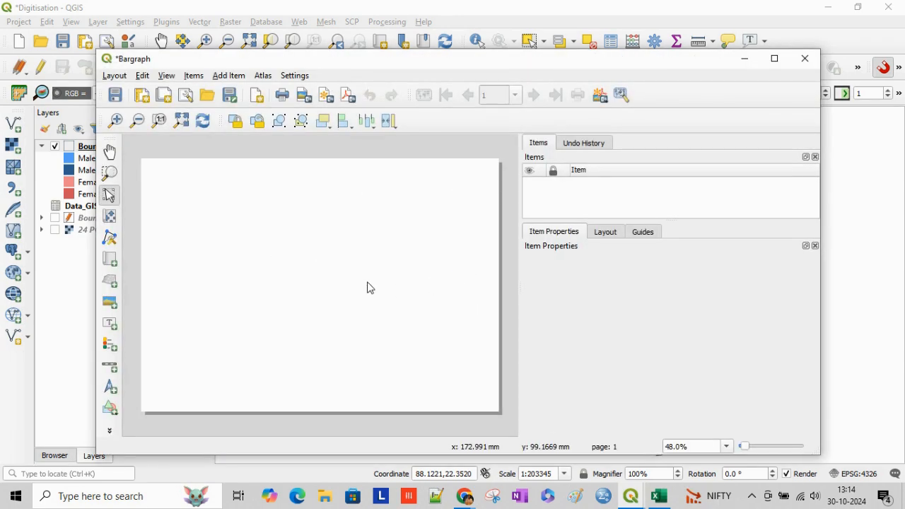
- Set the layout page's orientation to Portrait in the page properties
right_click(389, 277)
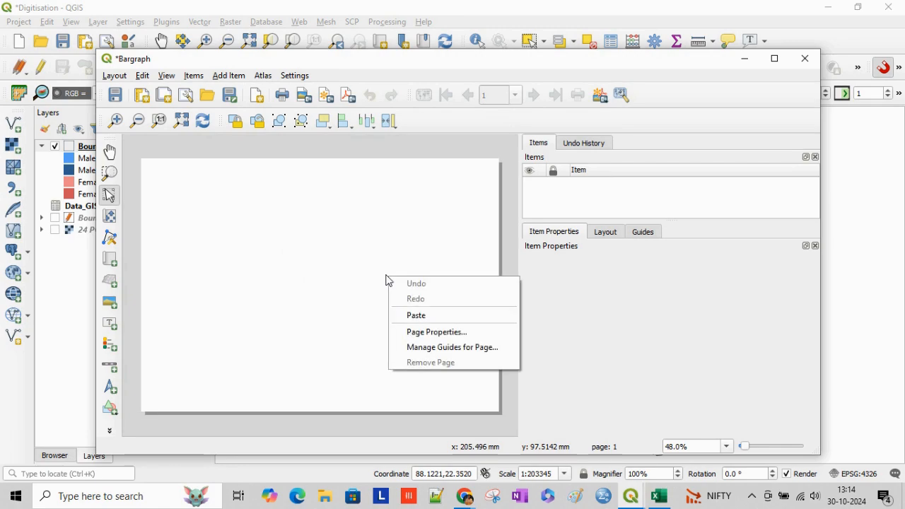
click(437, 331)
click(600, 311)
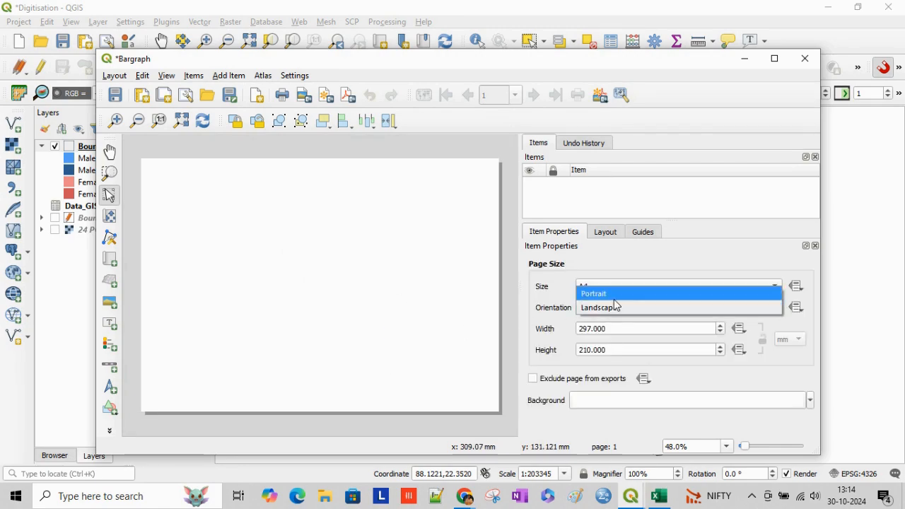
click(616, 300)
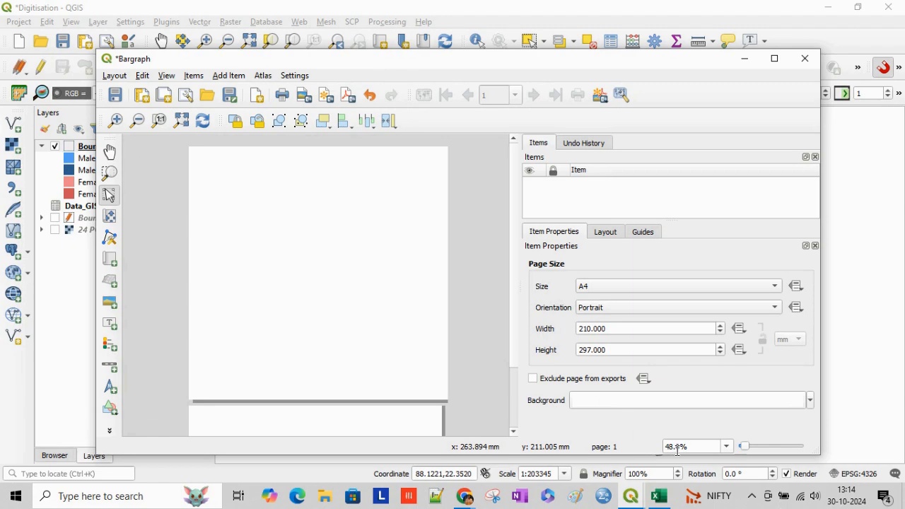
- Add a map item across the middle of the portrait page, leaving margins on all sides
click(673, 447)
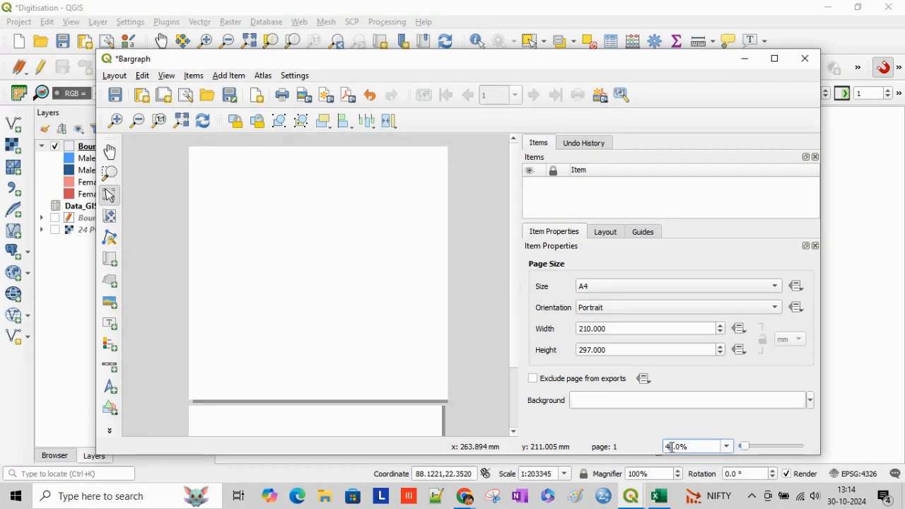
key(BackSpace)
text(5)
key(Return)
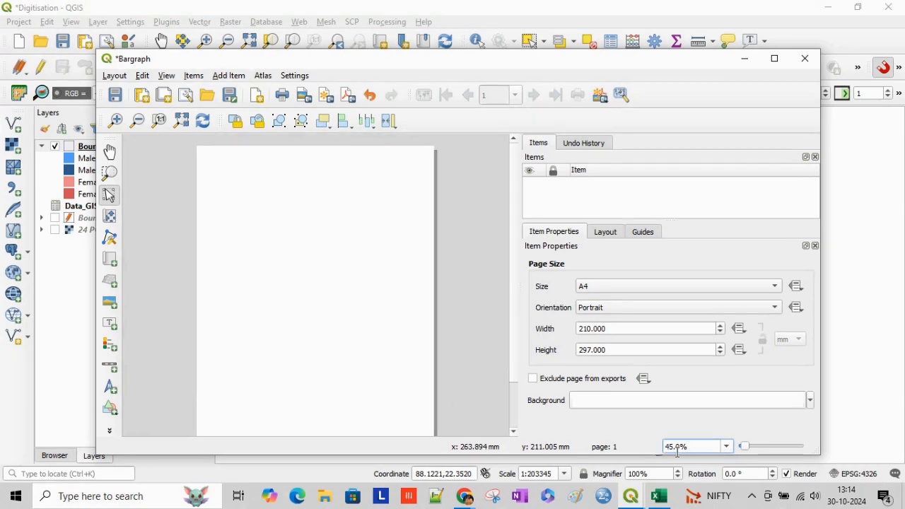
click(109, 215)
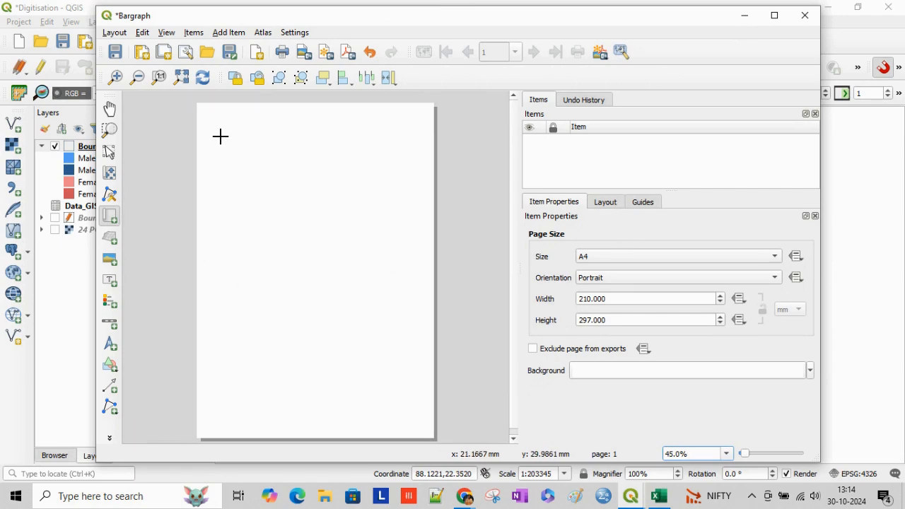
drag(222, 159, 403, 359)
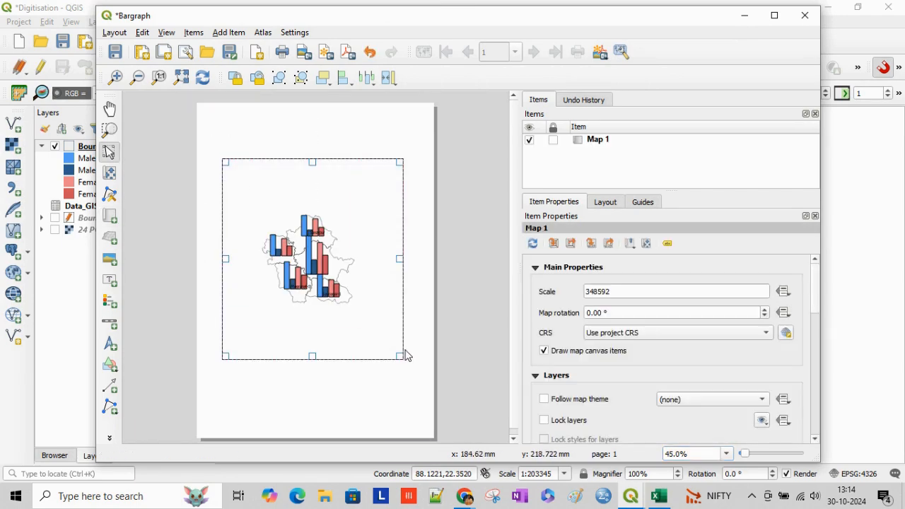
- Try map scales of 208592 and 158592, and settle on a scale of 188592 for the map item
click(595, 292)
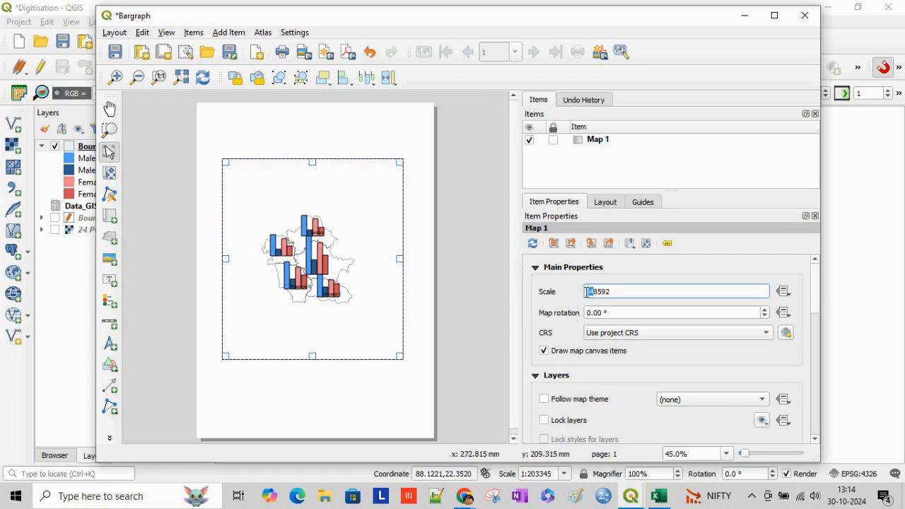
text(20)
click(633, 274)
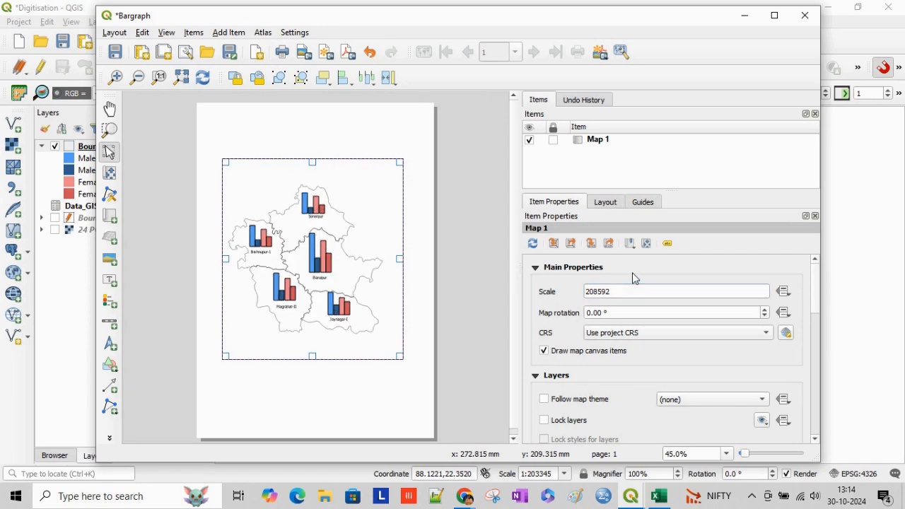
click(591, 292)
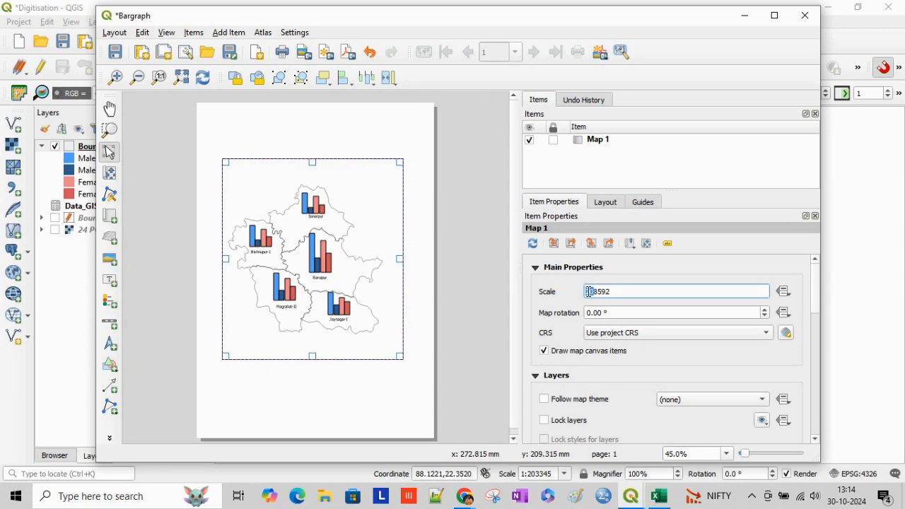
click(642, 278)
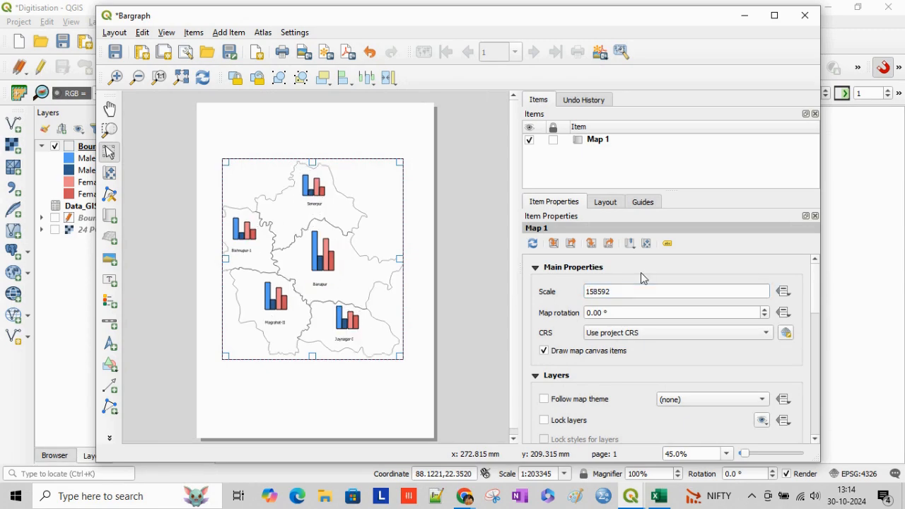
click(592, 293)
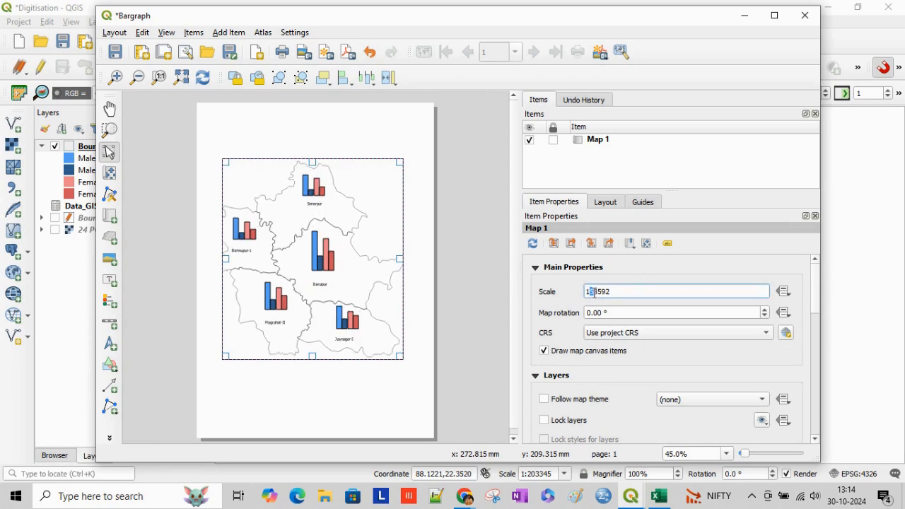
click(629, 272)
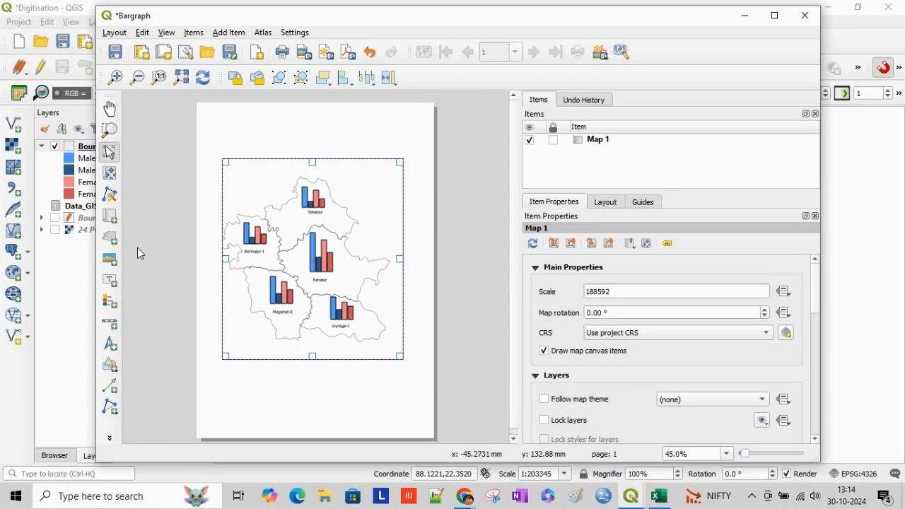
- Shift the map content slightly to the right within the map item and enable the item's frame
click(109, 173)
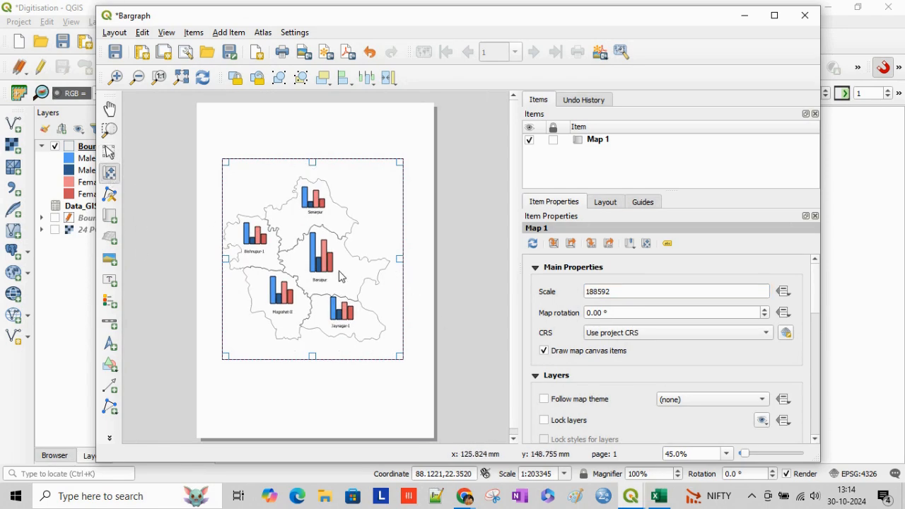
drag(341, 276, 350, 276)
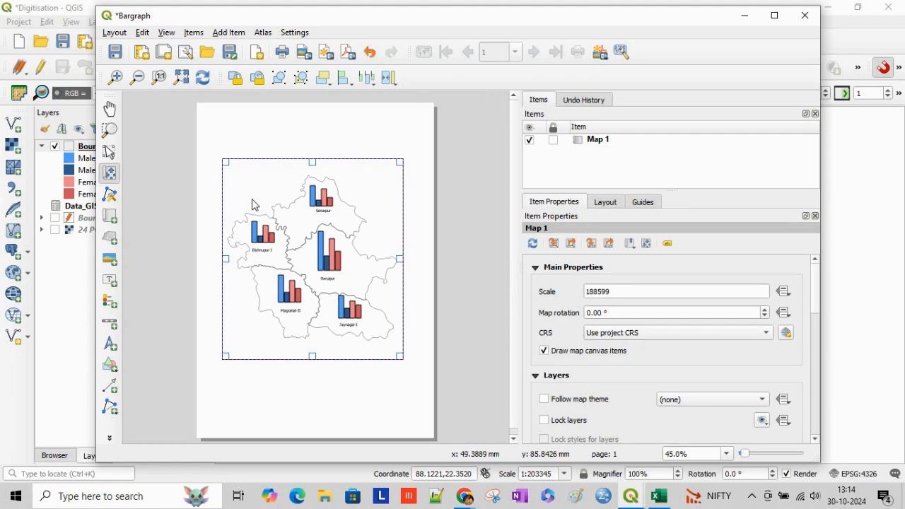
click(110, 152)
scroll(810, 297, down, 10)
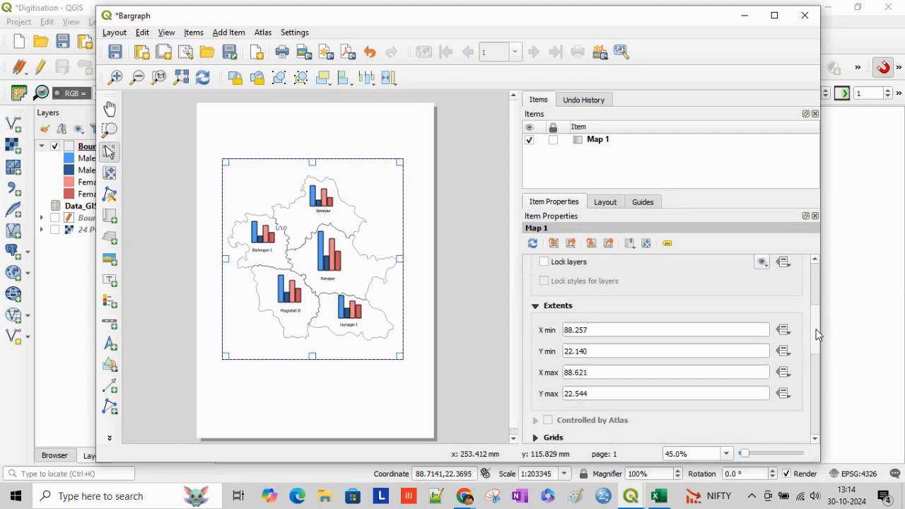
click(548, 337)
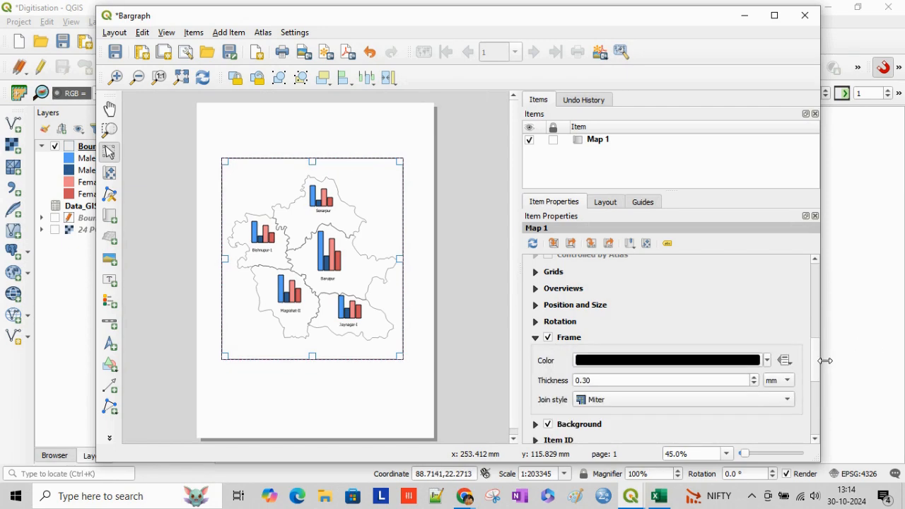
- Add a grid to the map item and set its X interval to 0.15 map units
drag(813, 360, 823, 281)
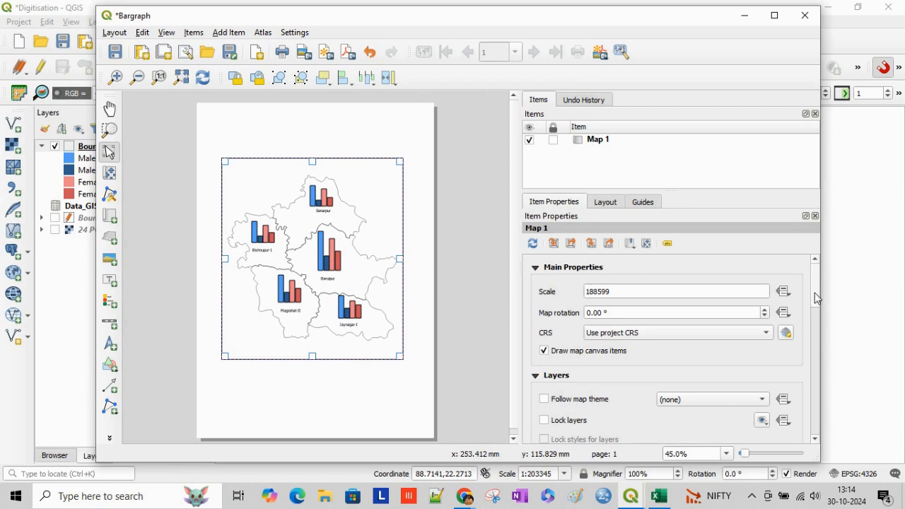
scroll(789, 364, down, 5)
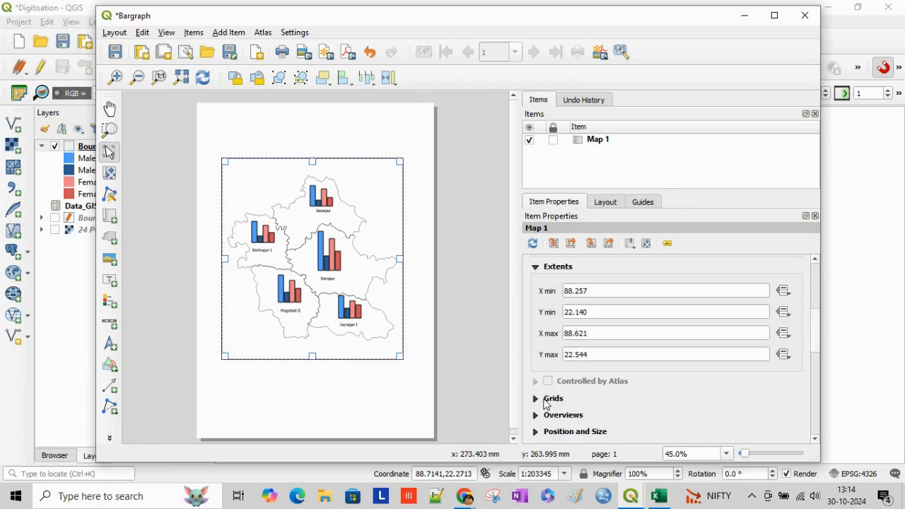
click(549, 399)
click(582, 318)
click(657, 398)
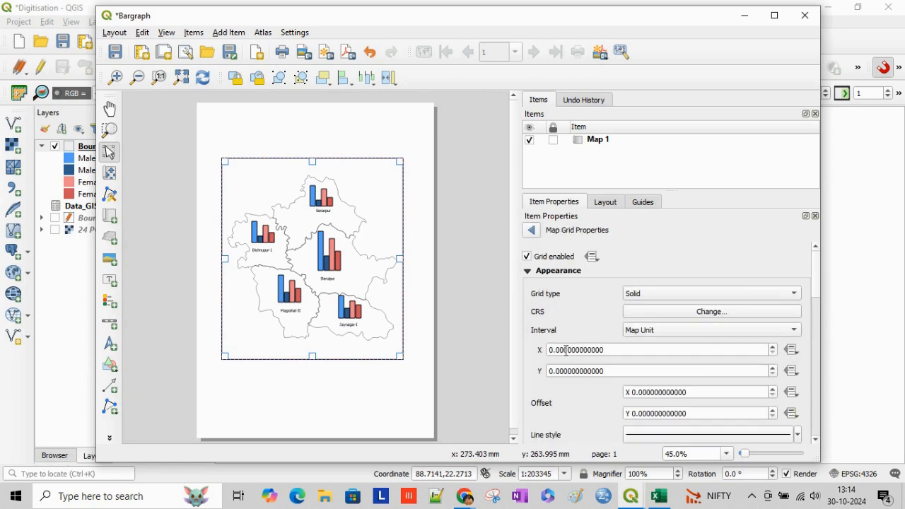
click(563, 350)
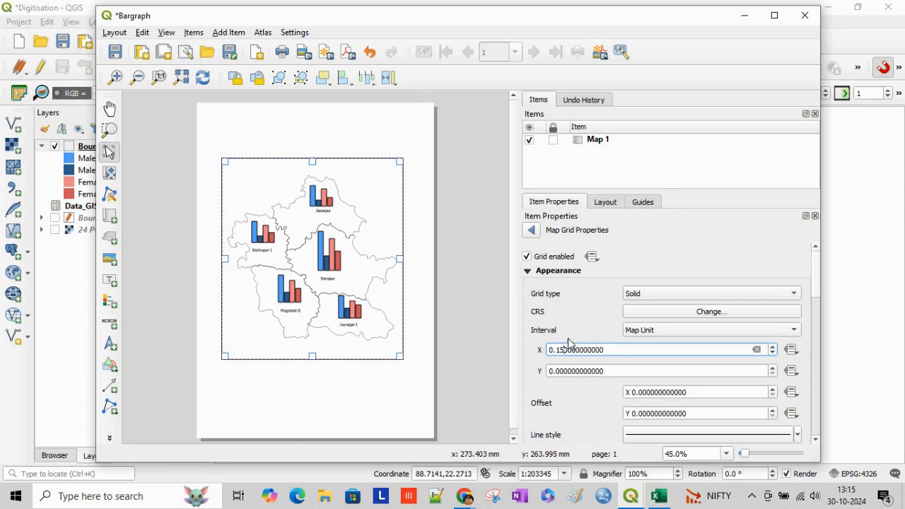
click(420, 346)
click(396, 311)
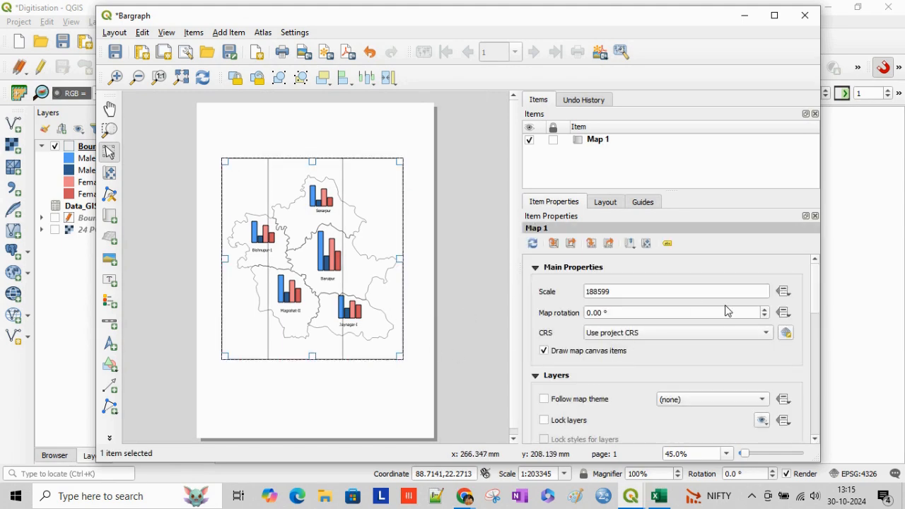
- Reopen the map grid's settings and set its Y interval to 0.1 map units
scroll(813, 316, down, 4)
scroll(810, 314, up, 3)
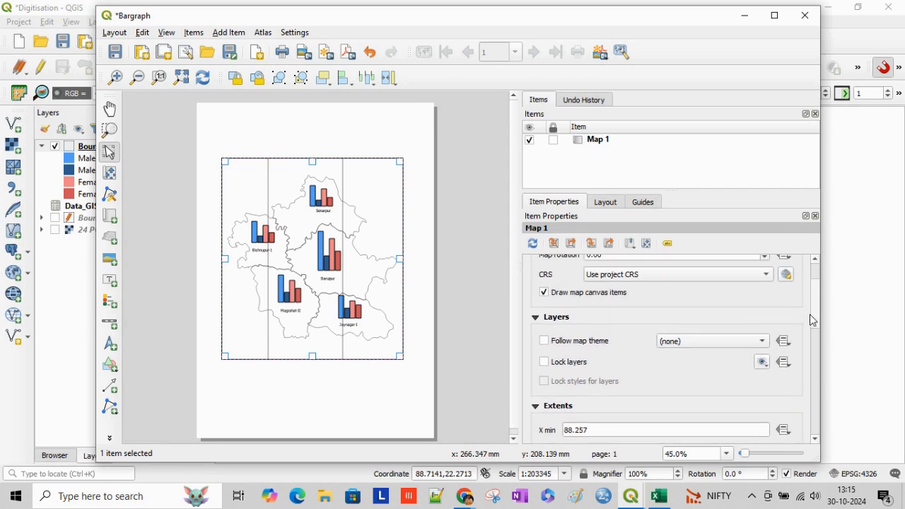
scroll(810, 297, up, 1)
scroll(809, 332, down, 6)
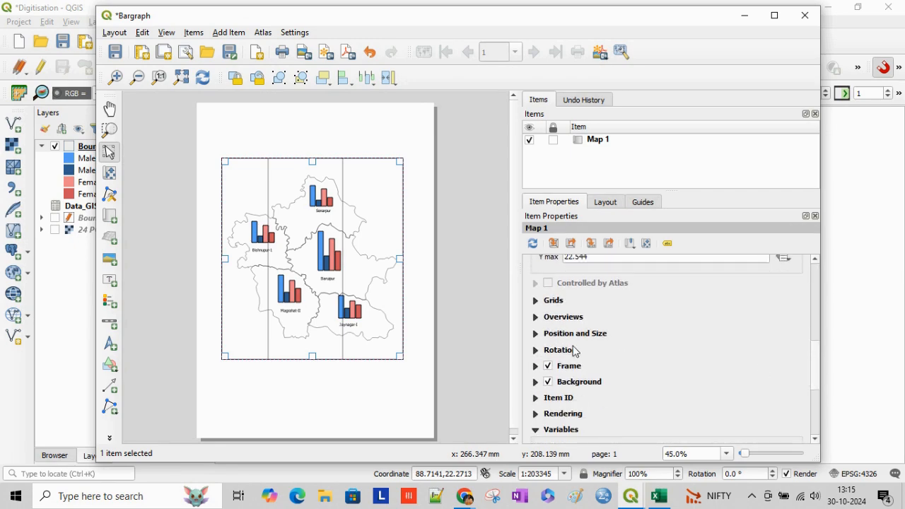
click(551, 301)
click(551, 344)
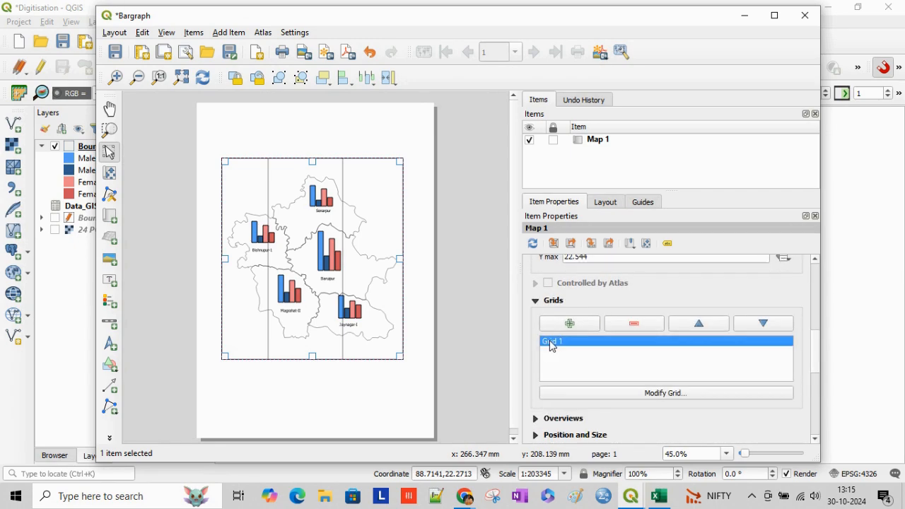
click(670, 394)
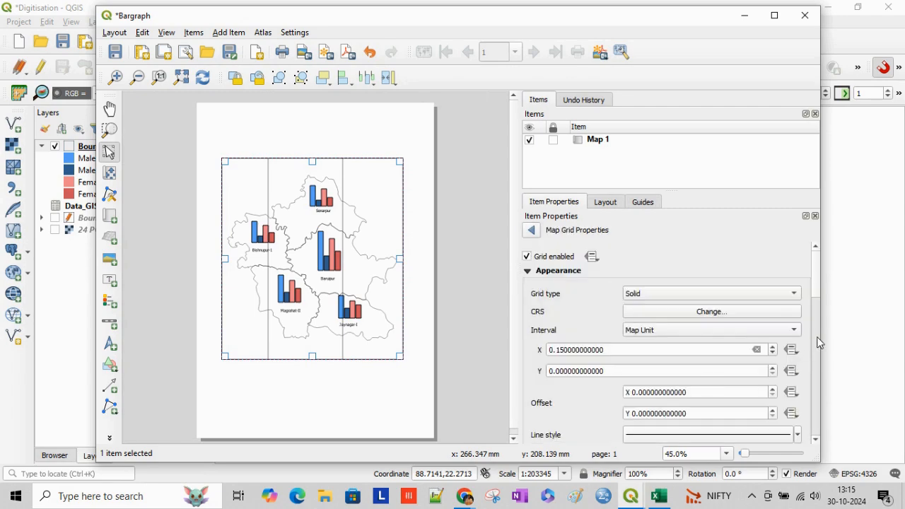
click(561, 373)
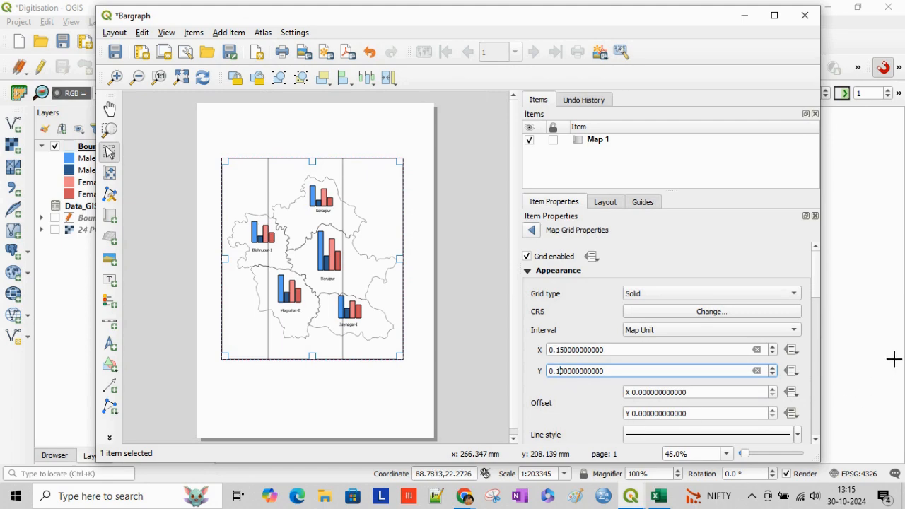
- Make the grid lines almost fully transparent and set the grid's frame style to Interior Ticks
drag(818, 295, 814, 324)
click(797, 307)
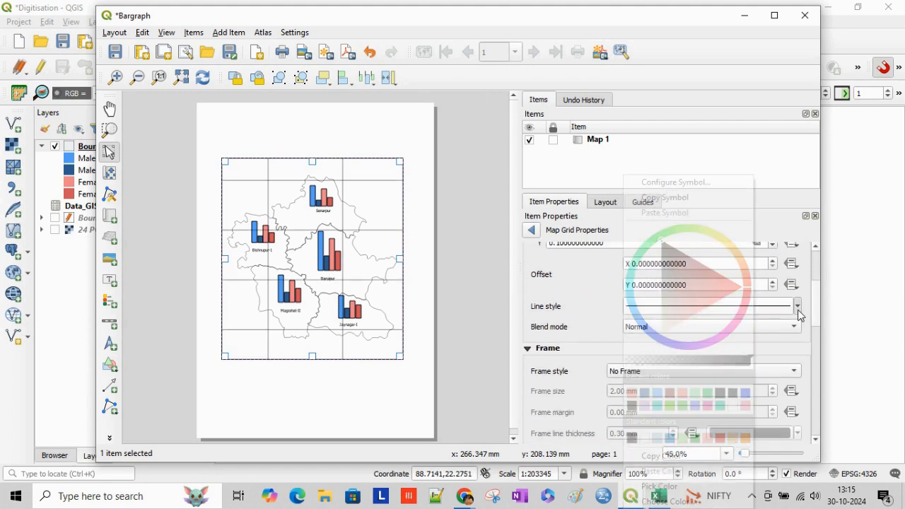
click(638, 362)
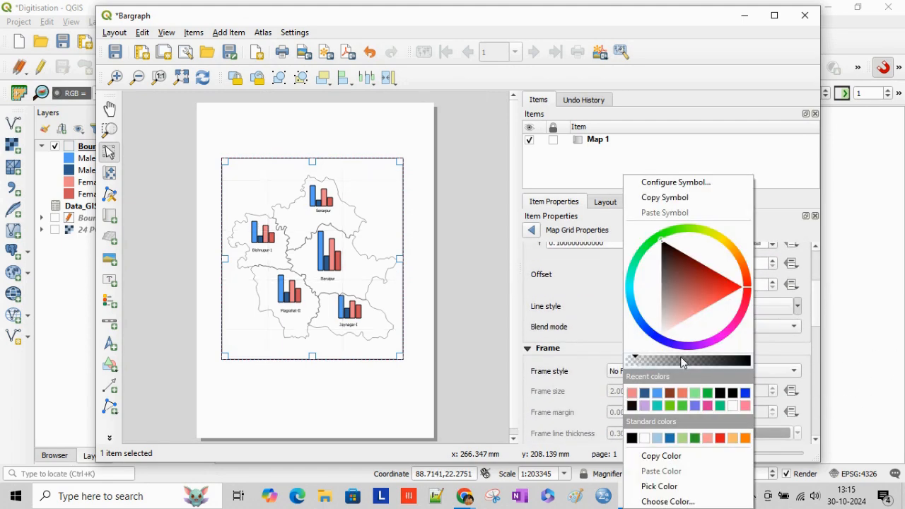
click(812, 352)
click(776, 372)
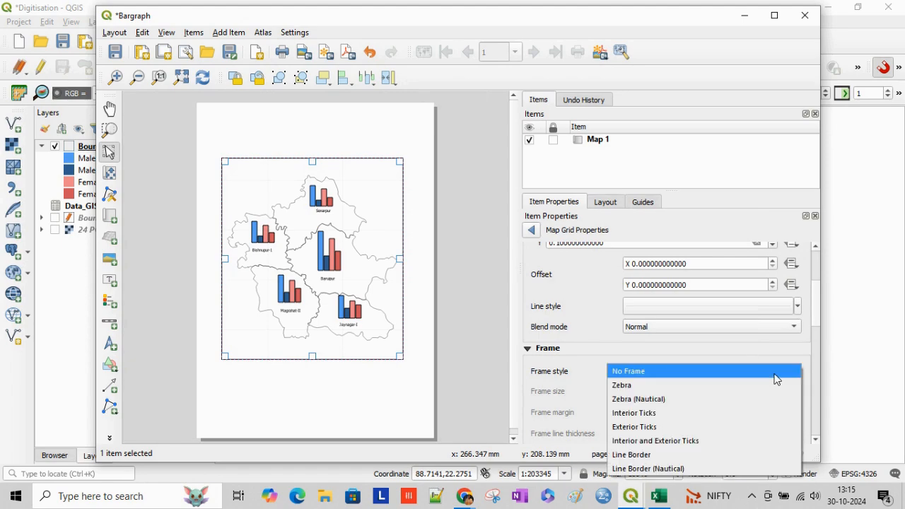
click(752, 413)
- Enable coordinate drawing for the grid and set the format to Degree, minute with suffix
drag(814, 311, 819, 371)
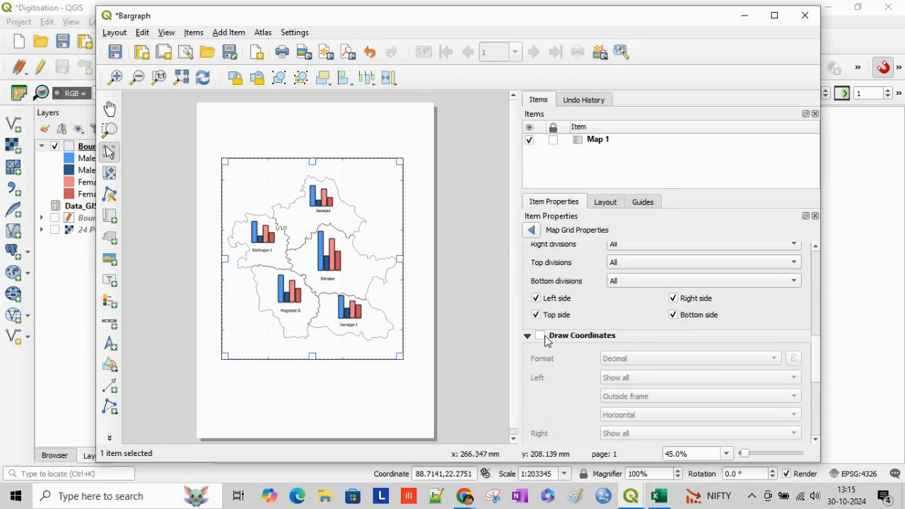
click(541, 337)
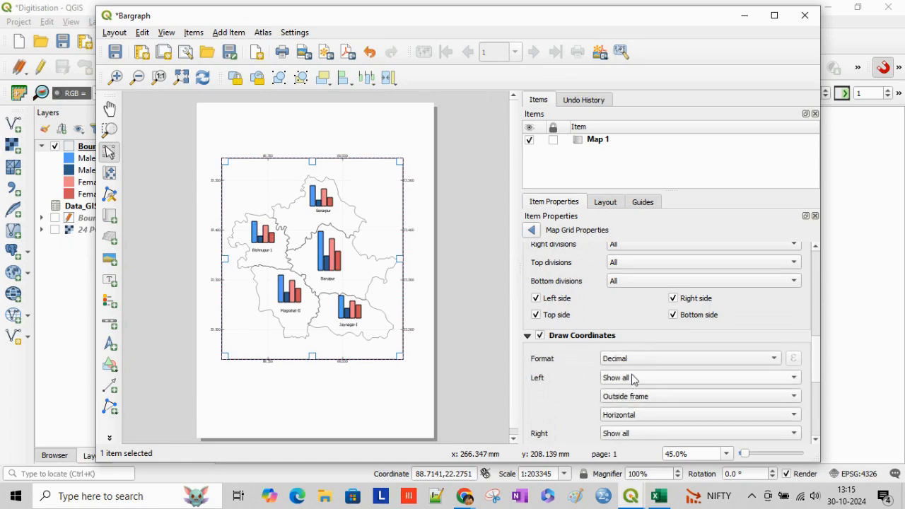
click(634, 359)
click(645, 402)
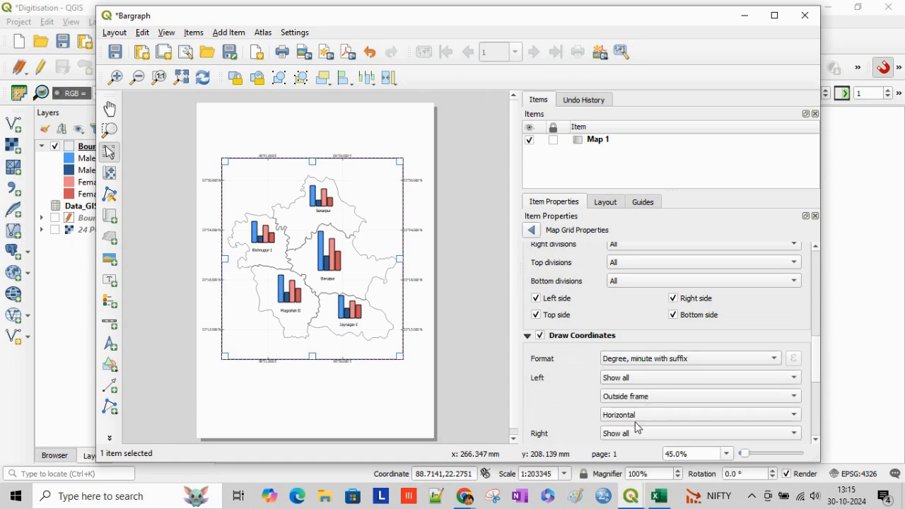
- Set the orientation of the left and right grid coordinates to Vertical ascending
click(637, 416)
click(640, 429)
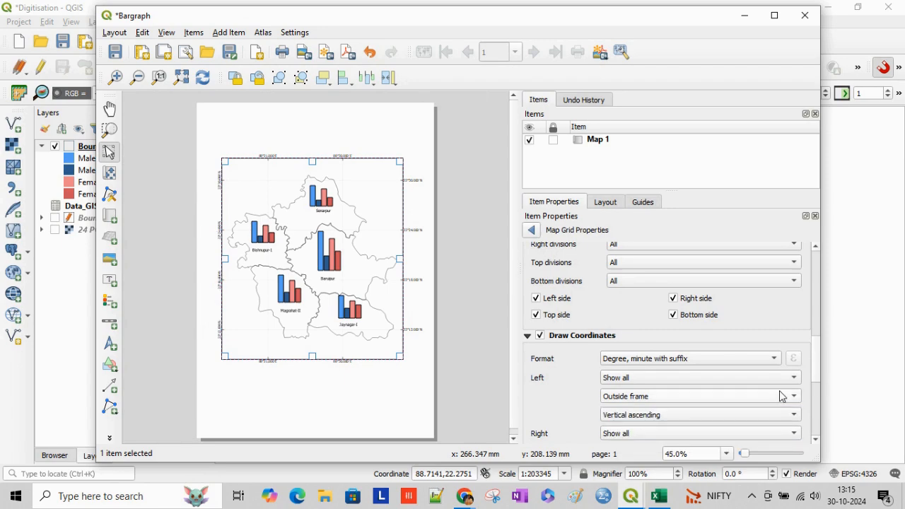
drag(816, 364, 817, 402)
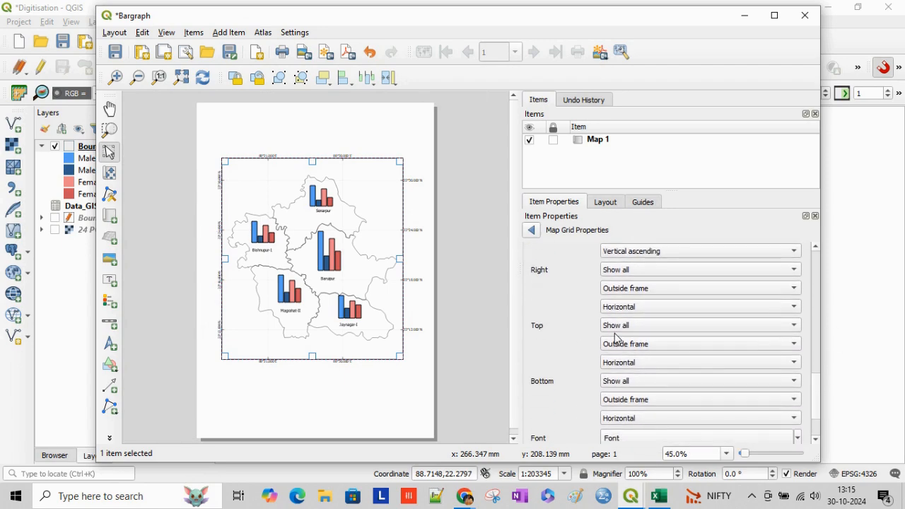
click(626, 307)
click(636, 322)
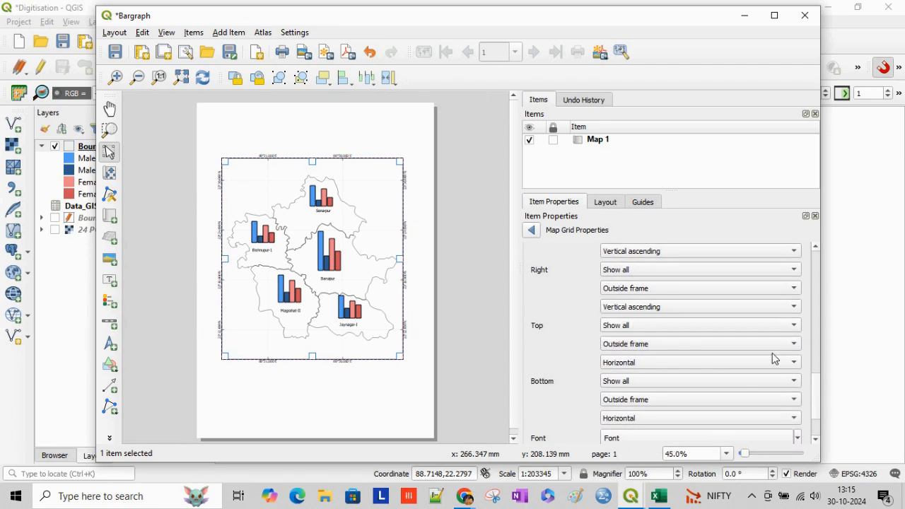
- Set the grid coordinates' distance to the map frame to 2.00 mm and their precision to 0, and enlarge their font
drag(816, 392, 818, 422)
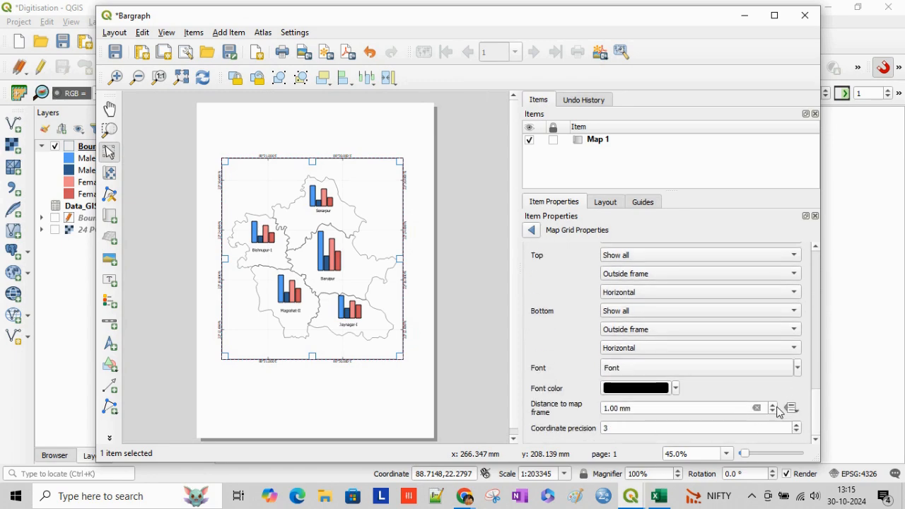
click(773, 406)
click(797, 433)
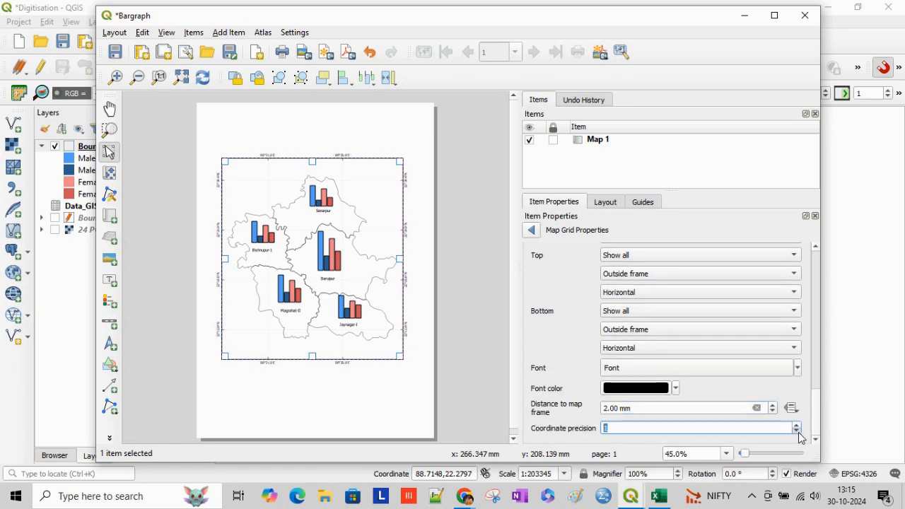
click(798, 367)
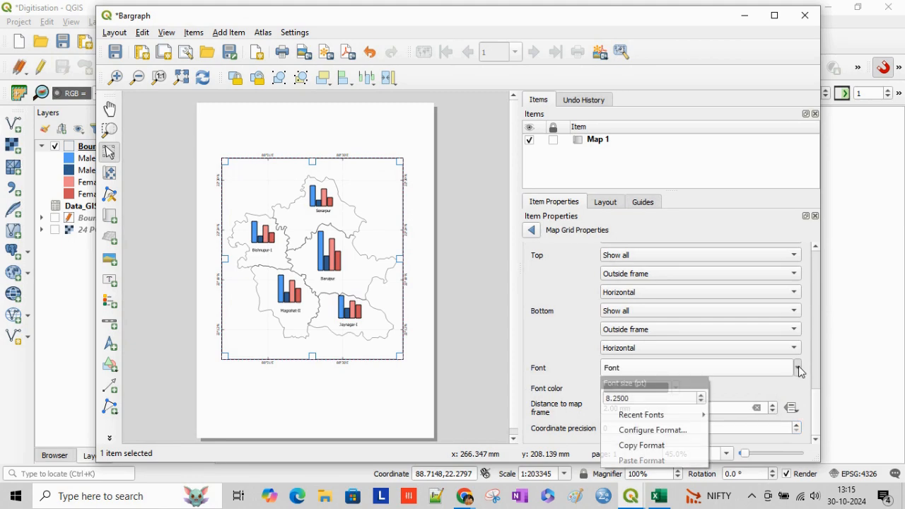
click(704, 396)
- Add a legend below the map, turn off its auto update and remove the Data_GIS_24pgs s, Boundary with data and 24 PGS_S_modified entries
click(110, 300)
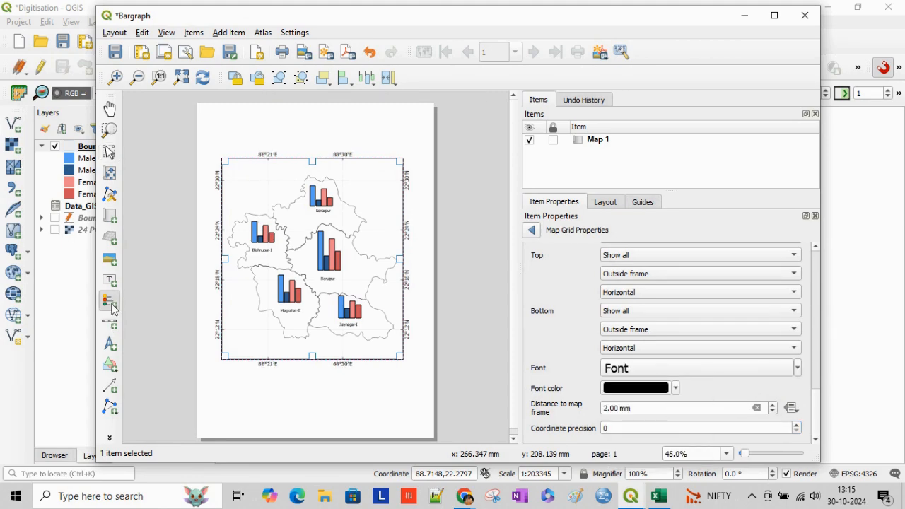
drag(228, 375, 394, 410)
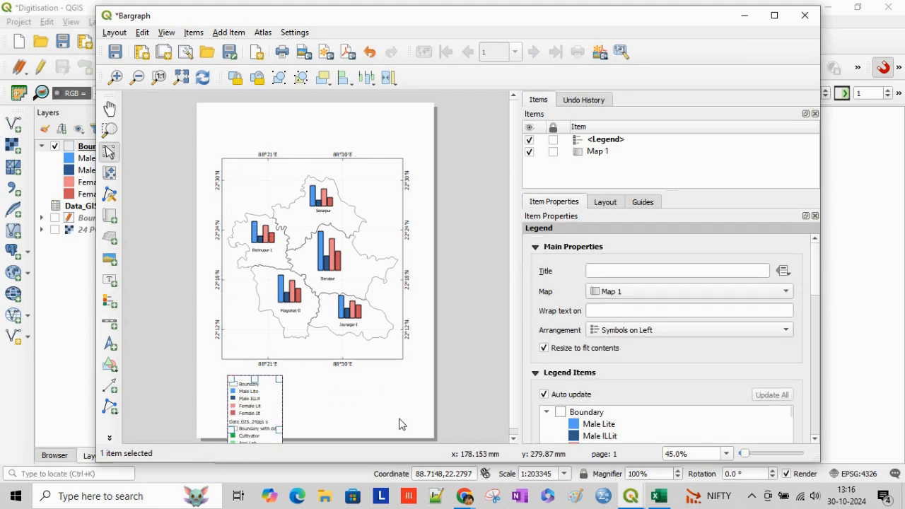
drag(816, 288, 817, 320)
click(544, 268)
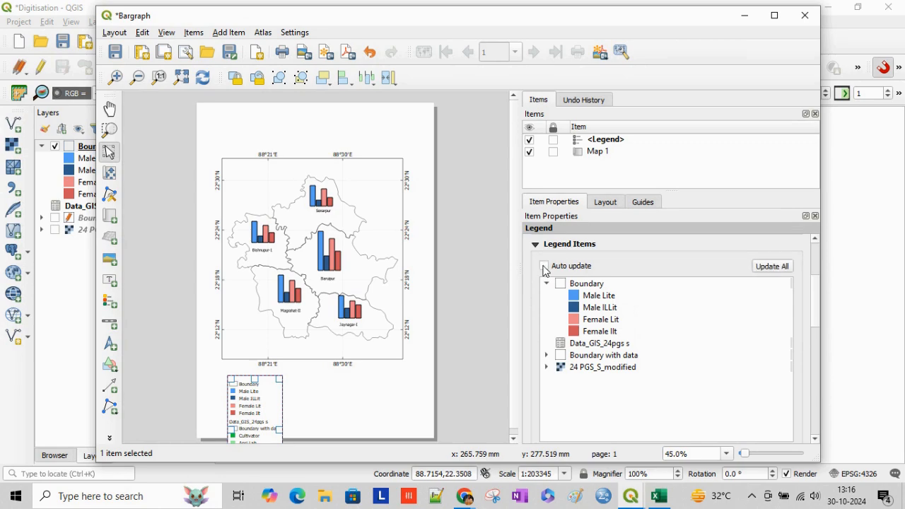
click(593, 347)
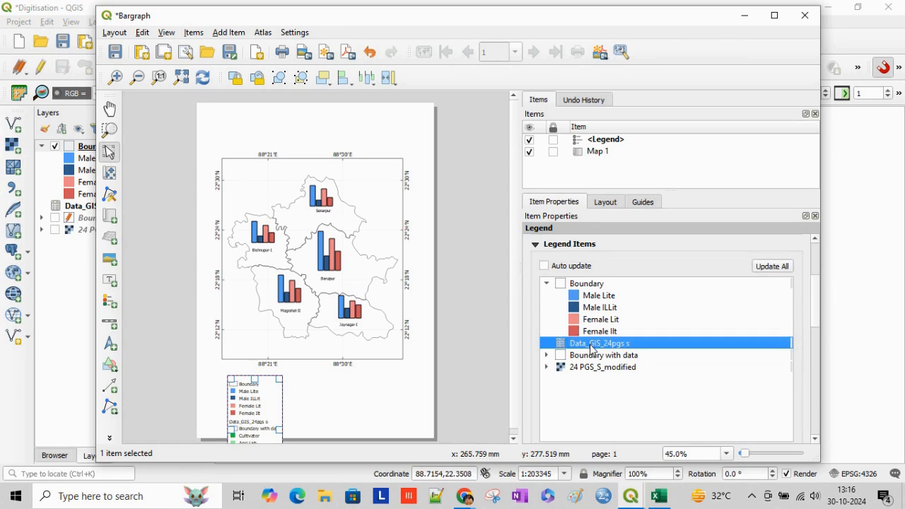
shift+click(593, 369)
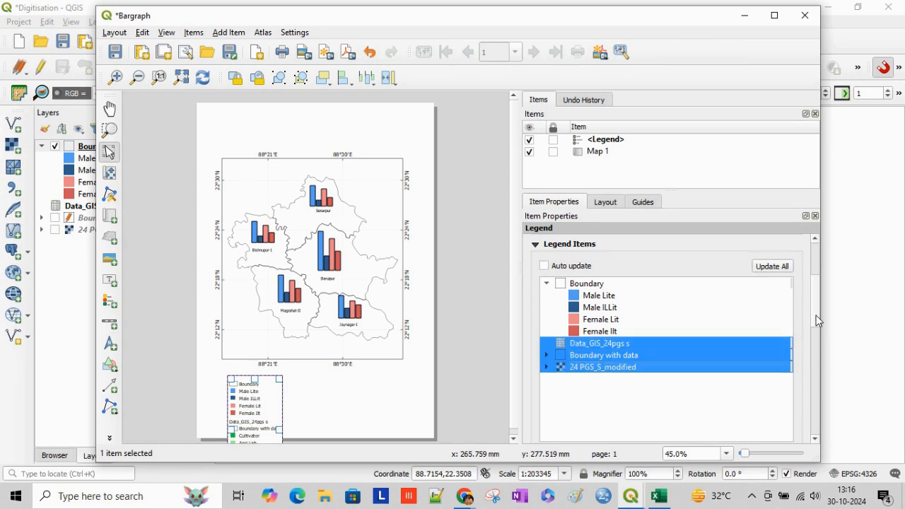
scroll(817, 332, down, 5)
click(619, 359)
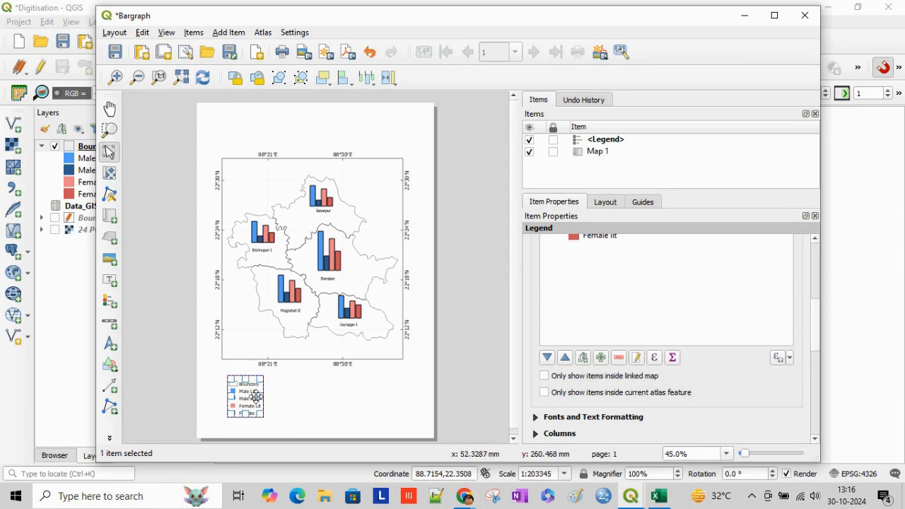
- Move the legend slightly toward the page centre beneath the map and give it the title "Legend"
drag(247, 393, 285, 395)
click(335, 401)
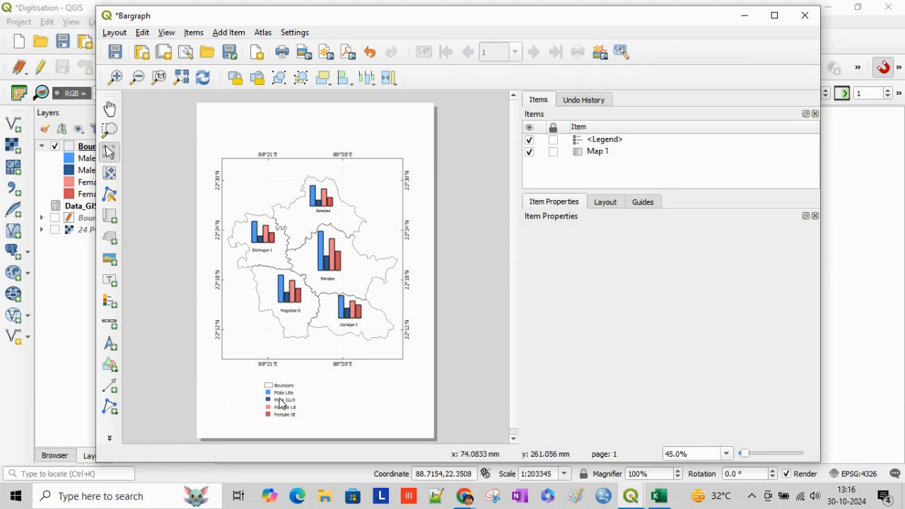
click(281, 403)
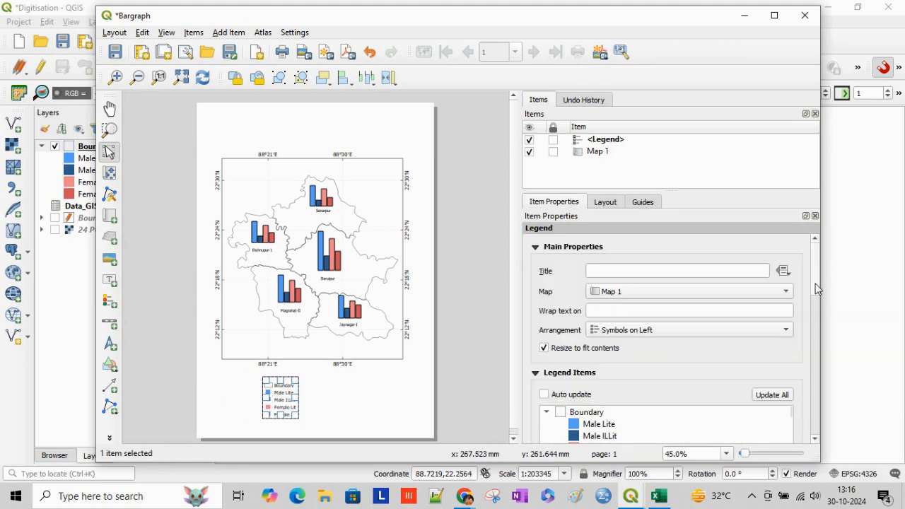
click(694, 272)
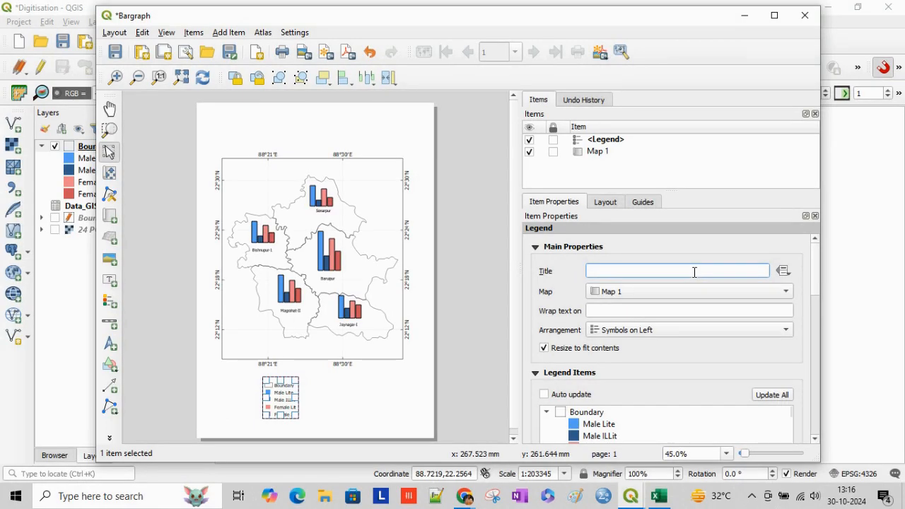
text(I)
key(BackSpace)
text(Legend)
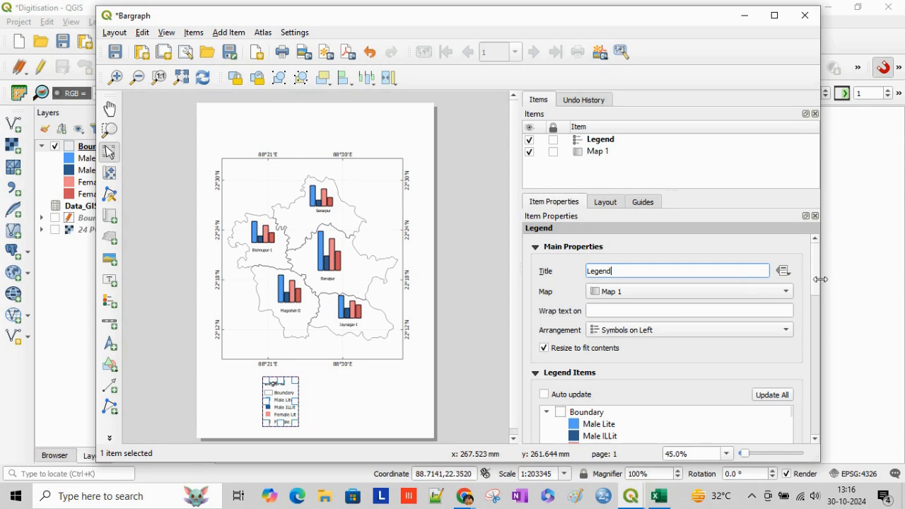
- Try the Symbols on Right arrangement for the legend, then restore Symbols on Left
drag(818, 285, 817, 300)
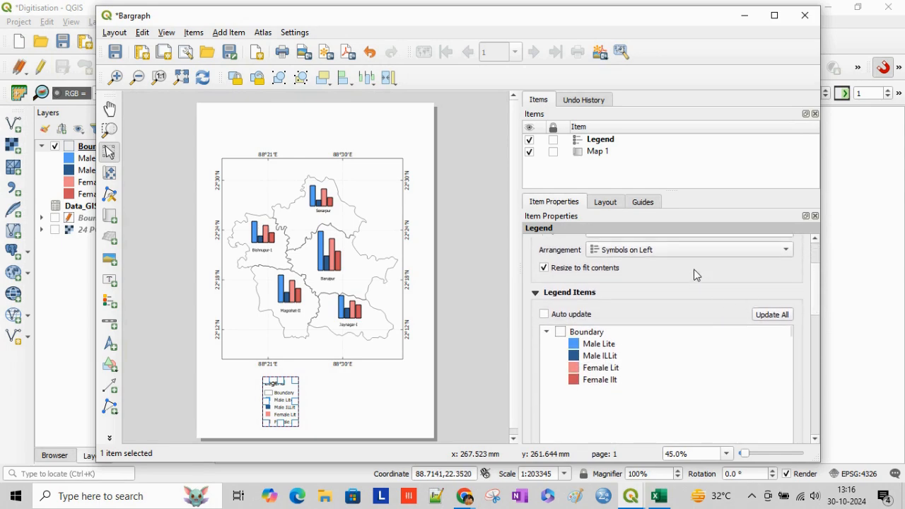
scroll(767, 276, up, 2)
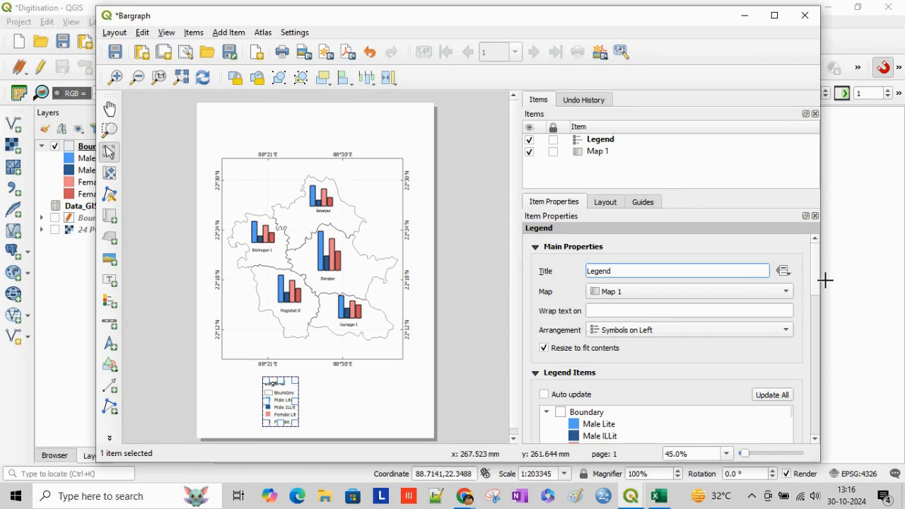
scroll(818, 297, down, 2)
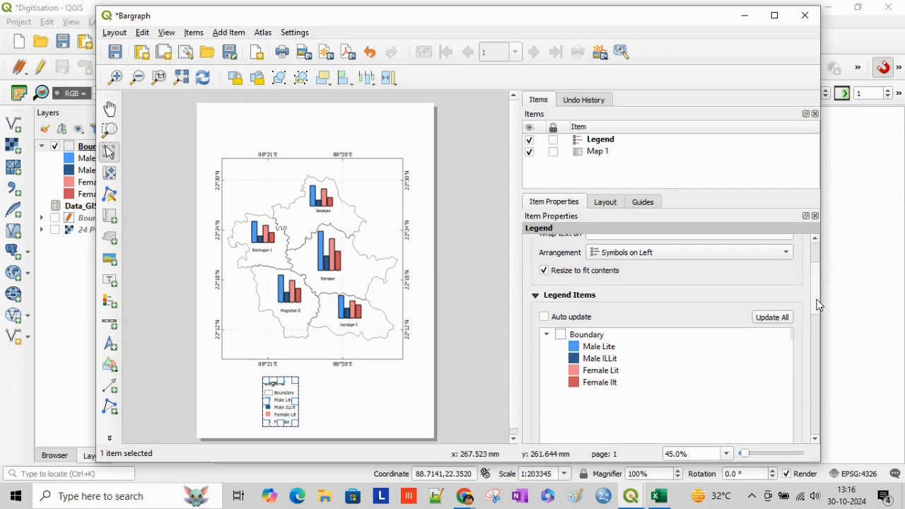
click(755, 252)
click(755, 267)
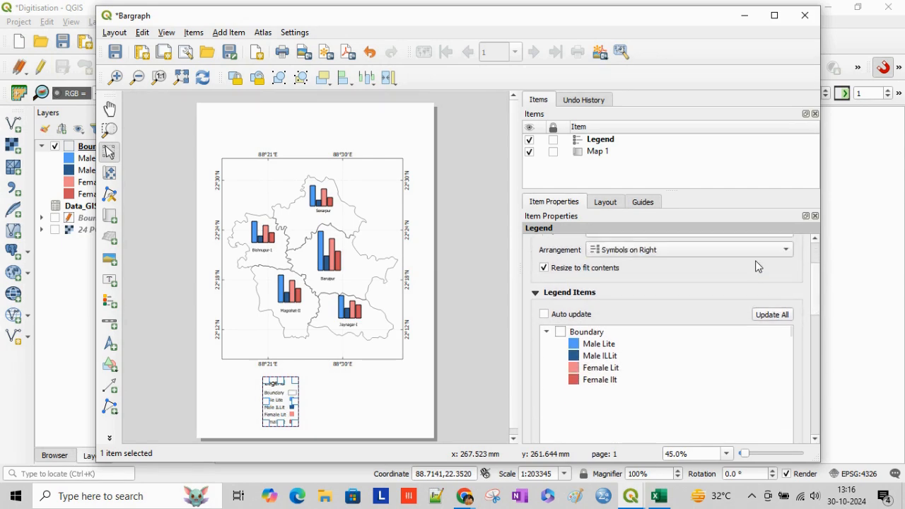
click(720, 253)
click(716, 238)
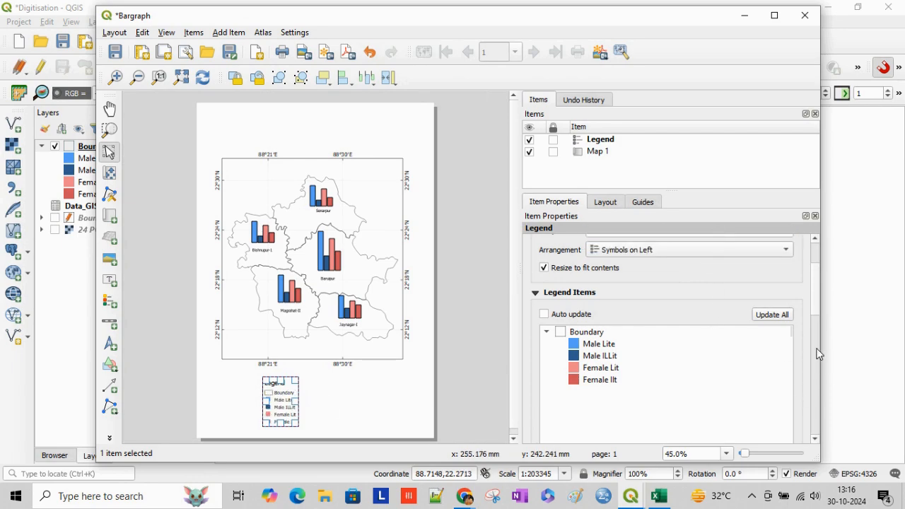
drag(818, 313, 816, 371)
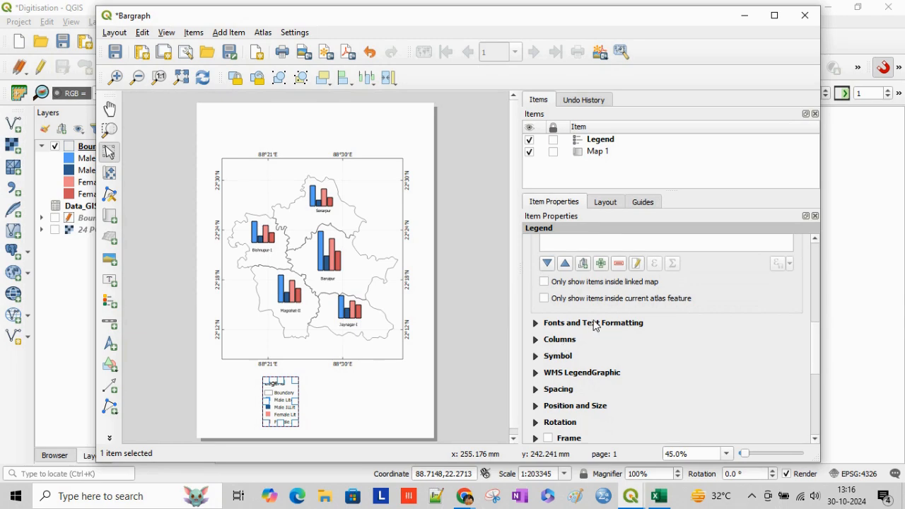
drag(815, 331, 820, 249)
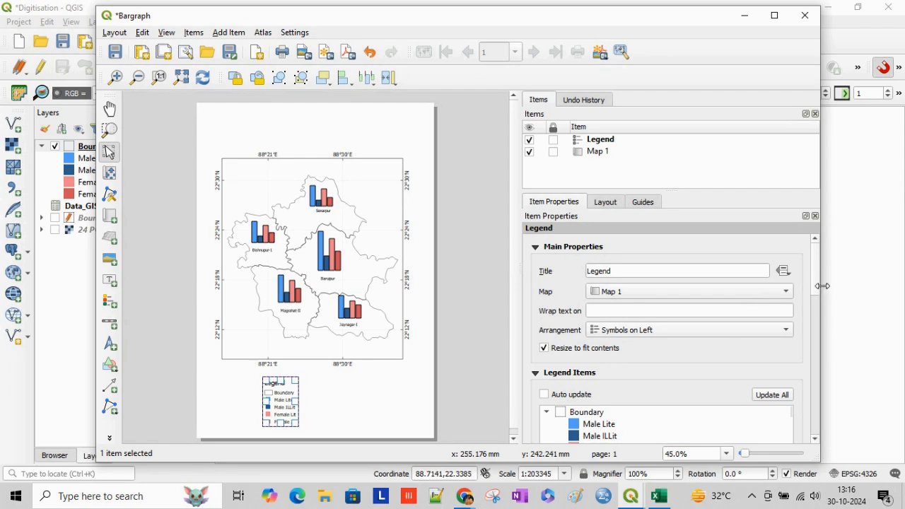
drag(821, 285, 808, 378)
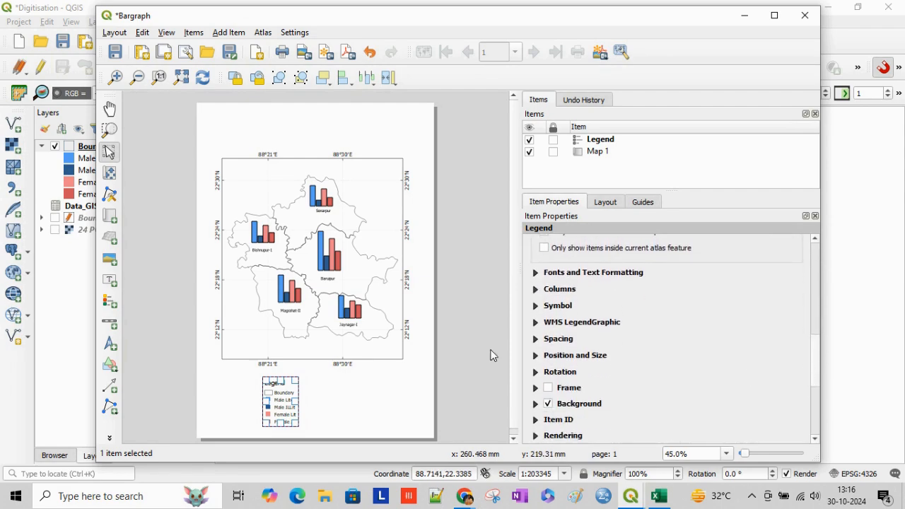
- Set the alignment of the legend title to Center
click(566, 272)
click(698, 301)
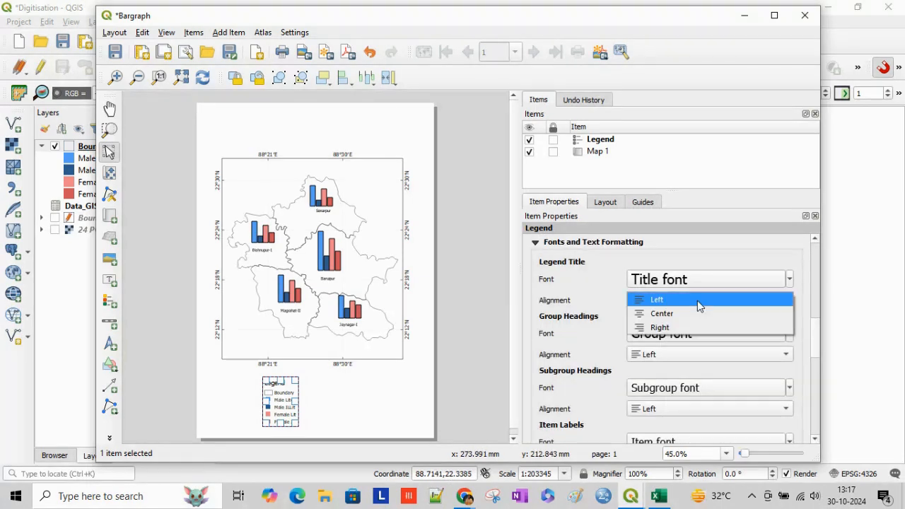
click(693, 315)
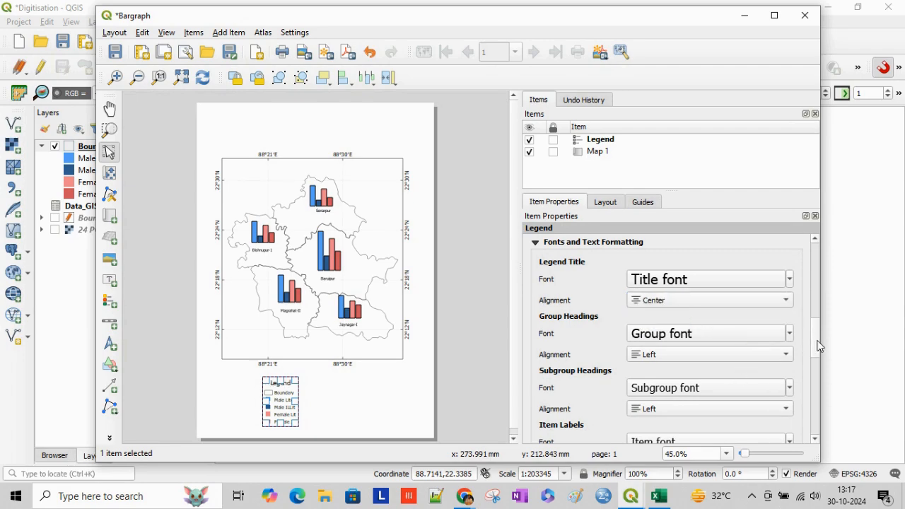
- Increase the font size of the legend's item labels to 15 pt
drag(820, 344, 818, 362)
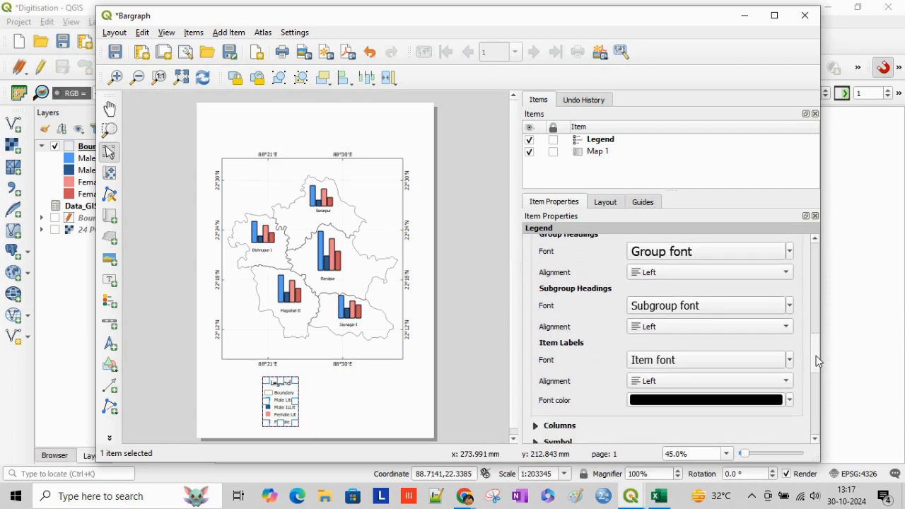
click(790, 382)
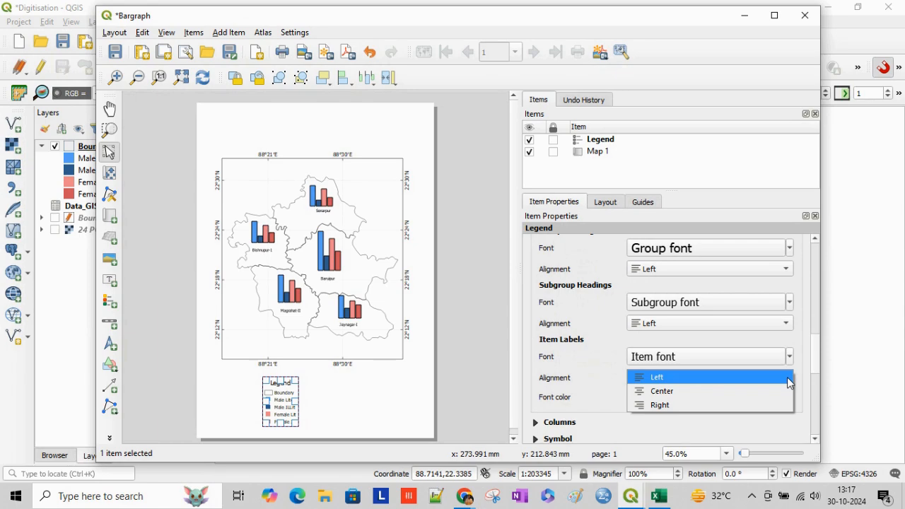
click(789, 357)
click(728, 385)
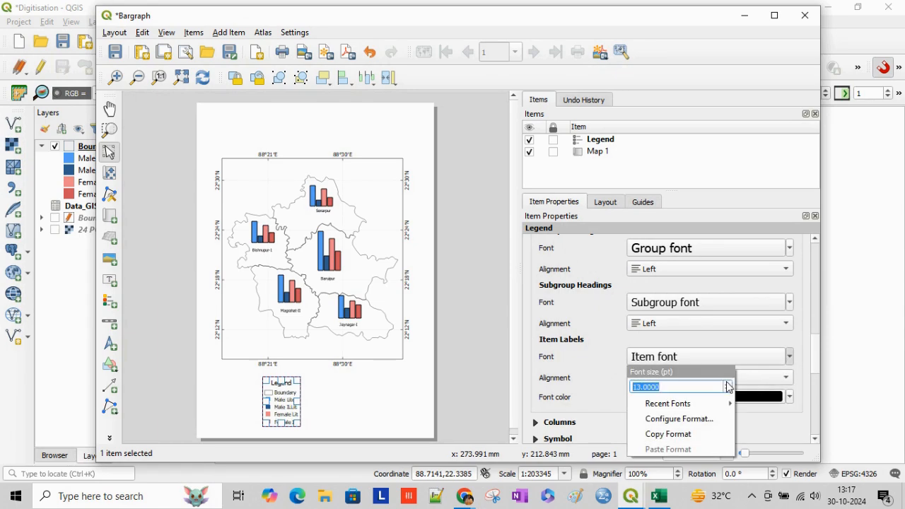
click(728, 384)
click(729, 385)
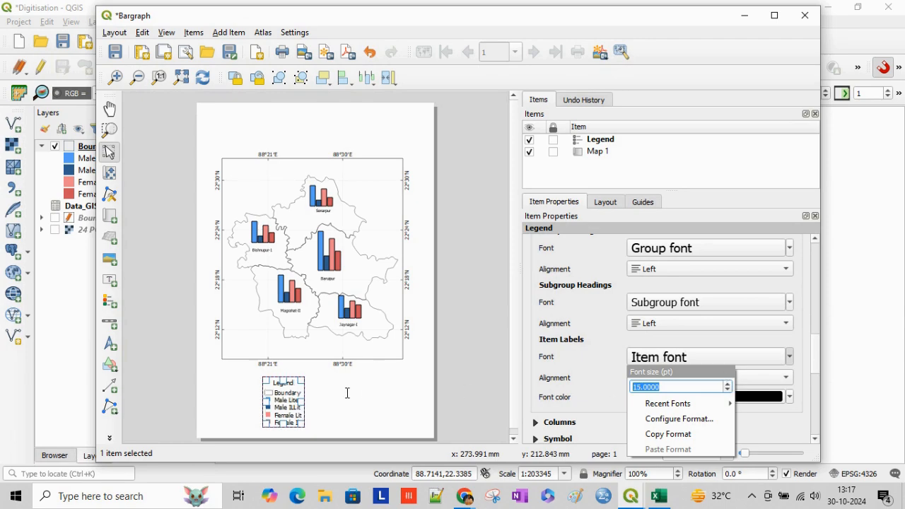
click(323, 398)
- Move the legend beneath the map's lower-right corner and turn on its frame
click(270, 399)
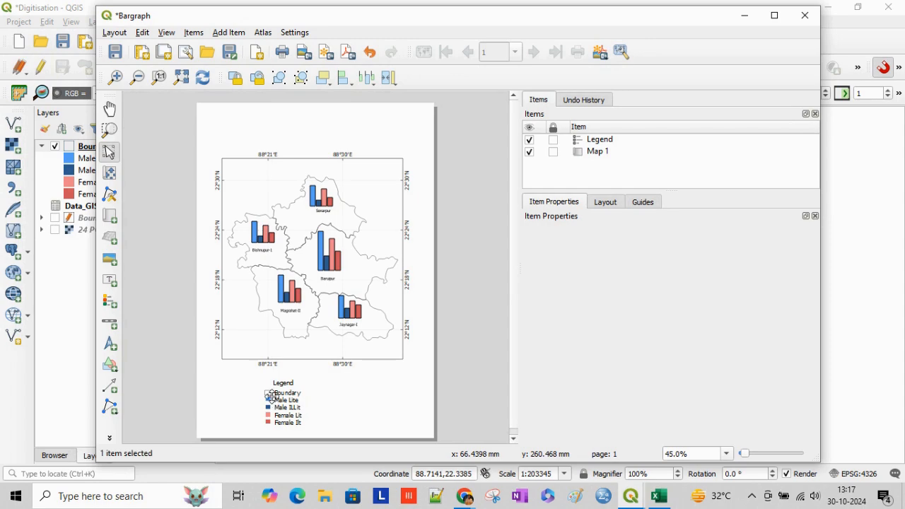
drag(290, 394, 382, 392)
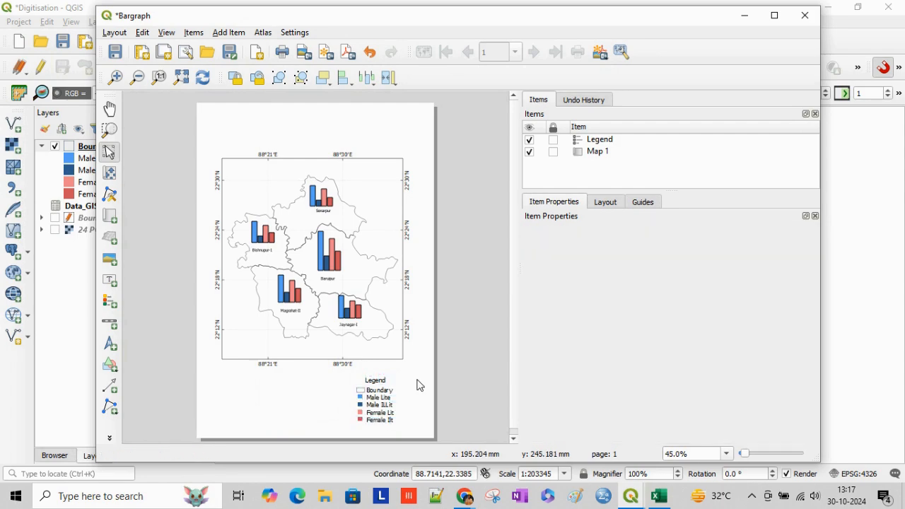
scroll(818, 340, down, 10)
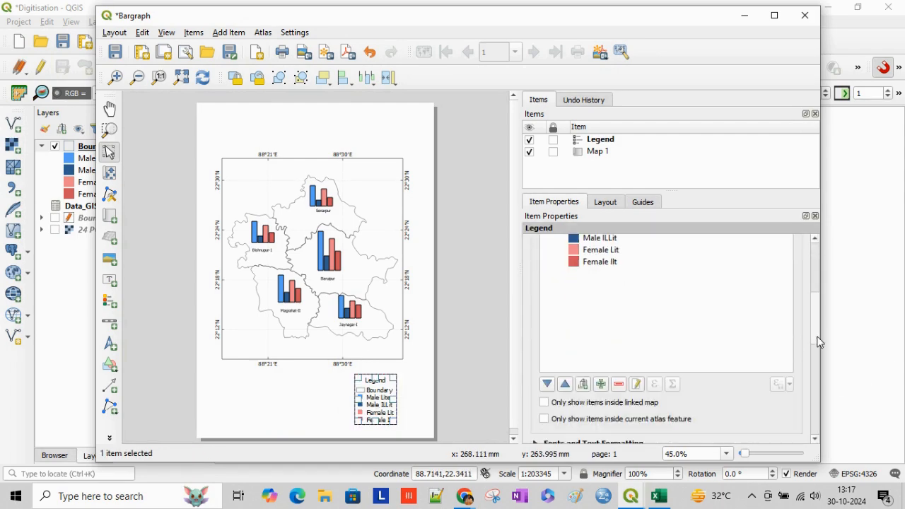
click(548, 361)
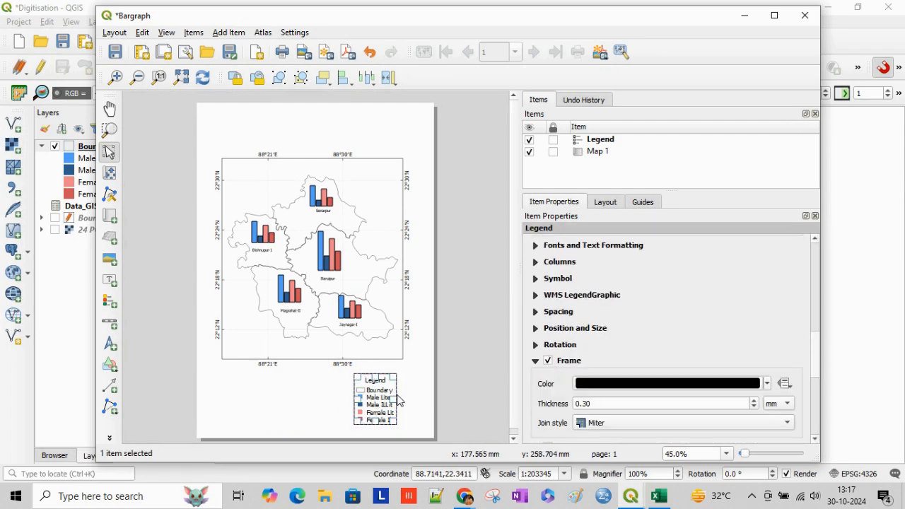
- Rename the Boundary entry in the legend as "Block Boundary"
scroll(814, 356, up, 8)
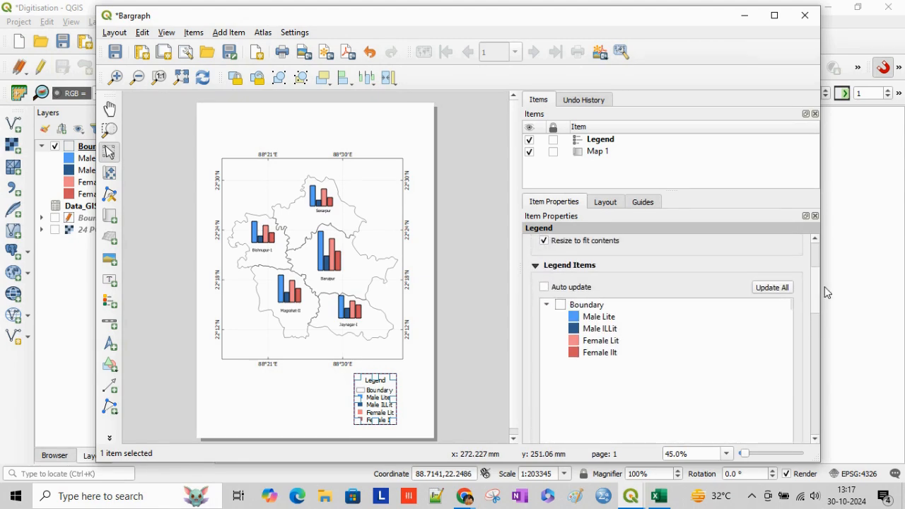
double_click(594, 365)
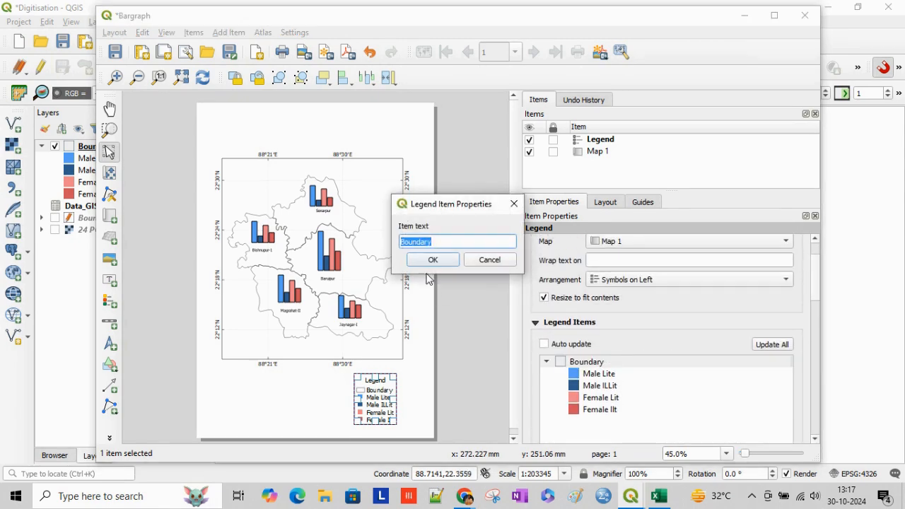
click(408, 242)
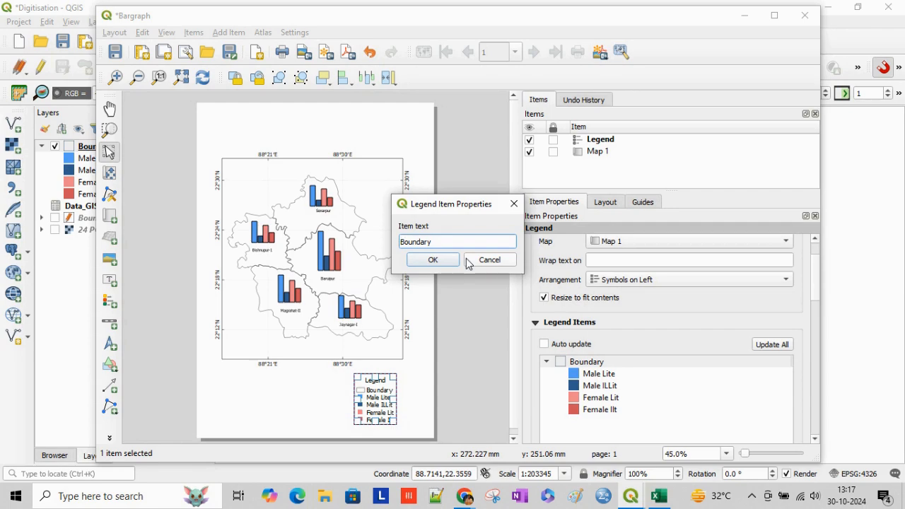
text(Block)
click(433, 260)
click(444, 263)
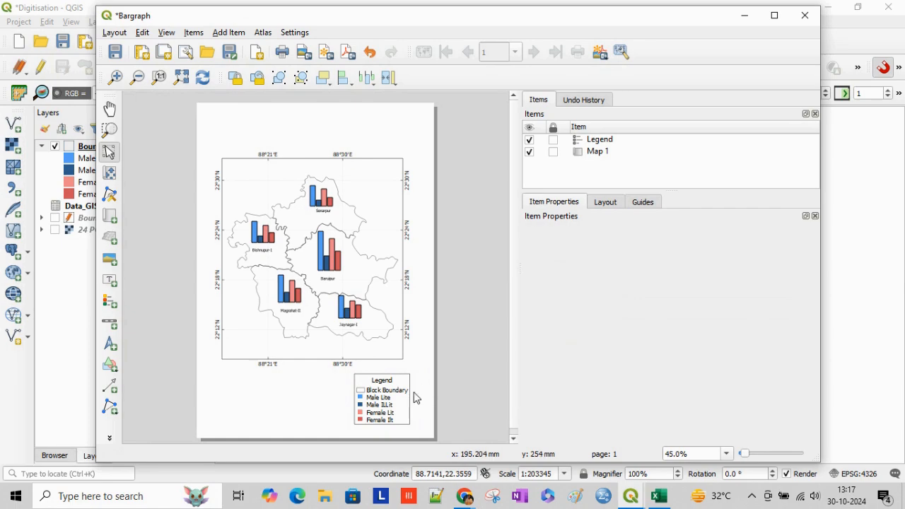
- Rename the Male ILLit entry in the legend as "Male ILLiterate"
click(392, 413)
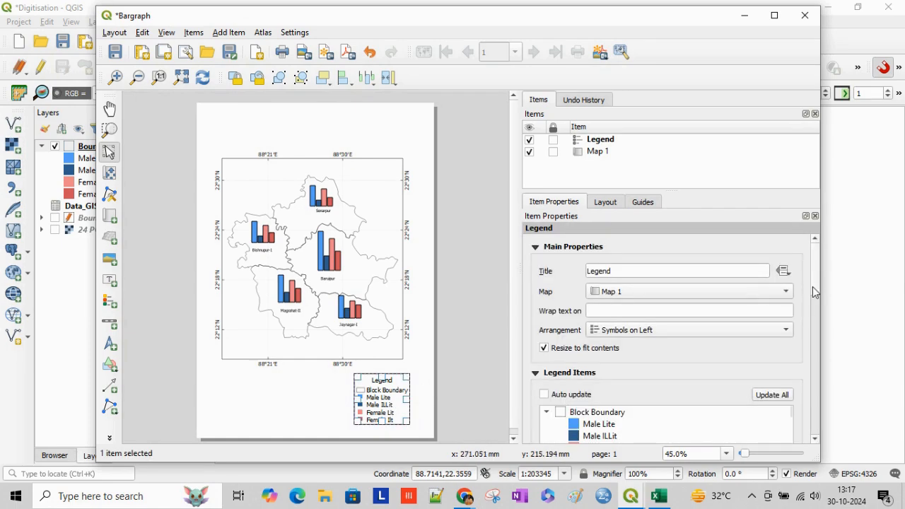
scroll(812, 297, down, 5)
double_click(621, 266)
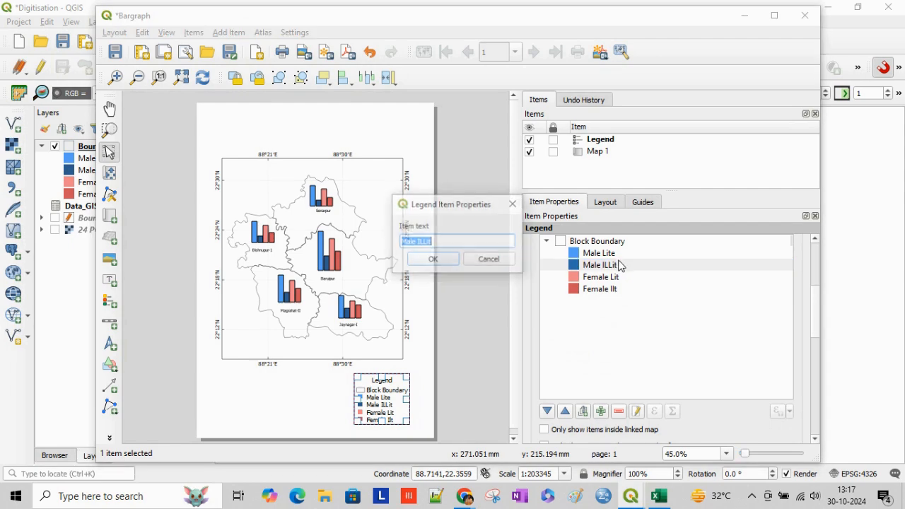
click(444, 242)
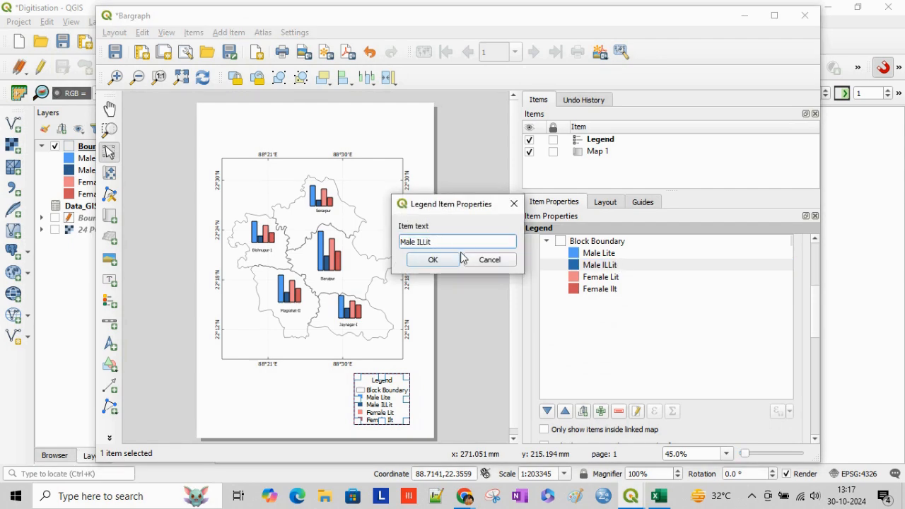
text(erate)
click(431, 260)
- Rename the Male Lite entry in the legend as "Male Literate"
double_click(599, 253)
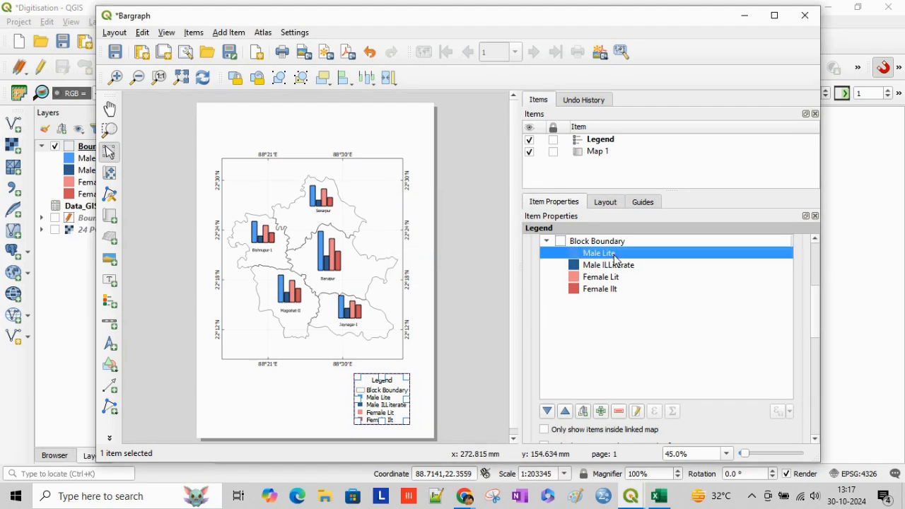
click(456, 241)
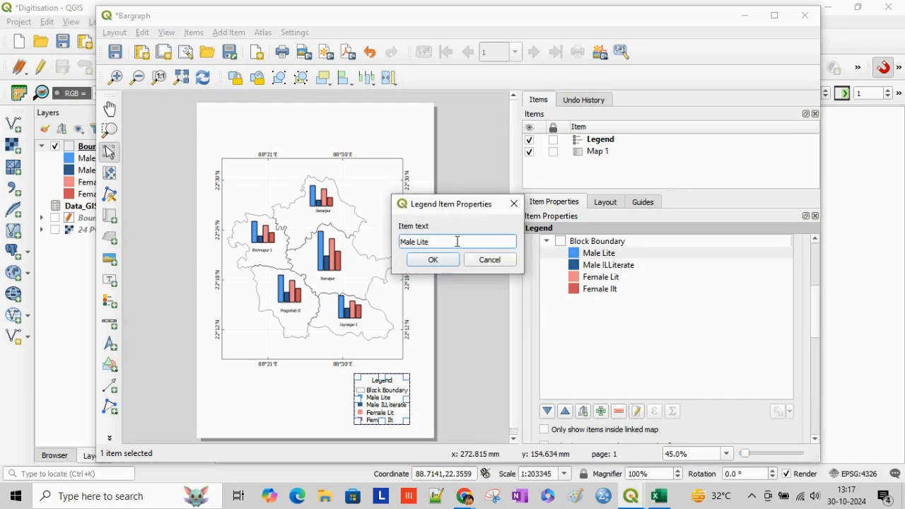
text(rate)
click(433, 260)
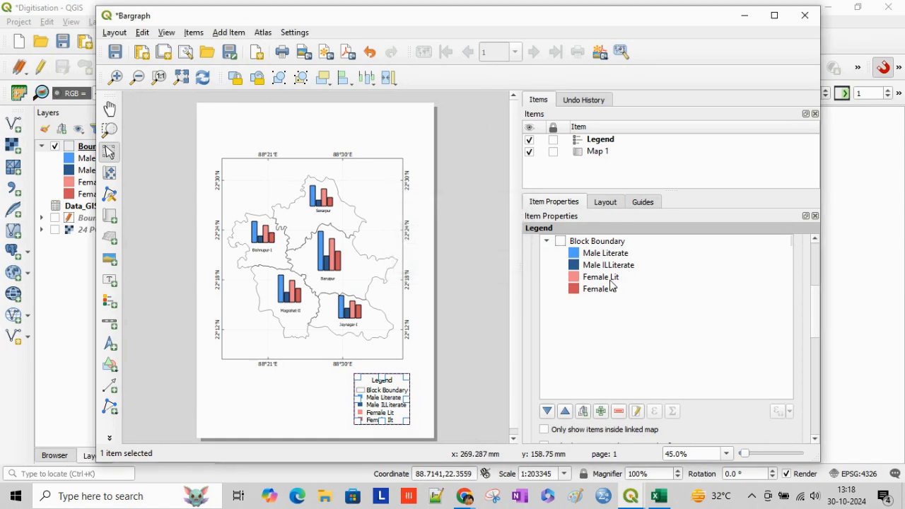
- Rename the Female Lit and Female Ilt legend entries as "Female Literate" and "Female Ilterate"
double_click(613, 277)
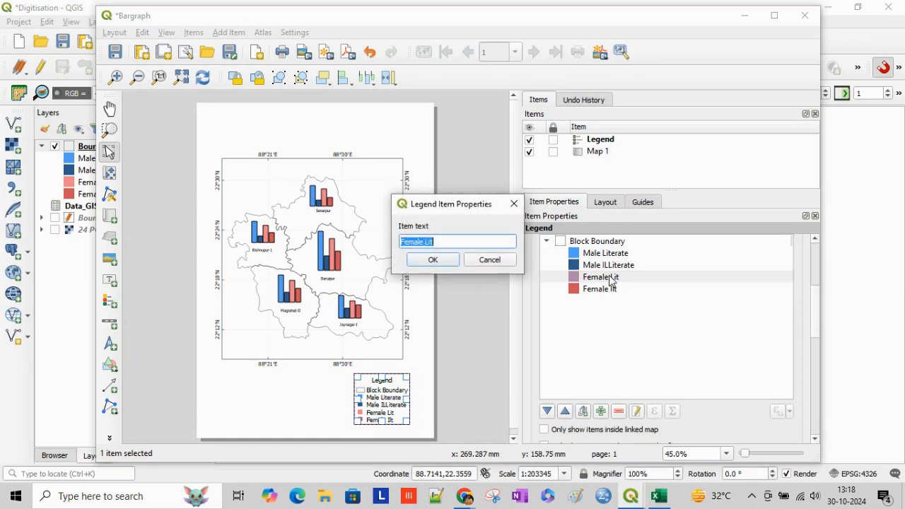
click(454, 242)
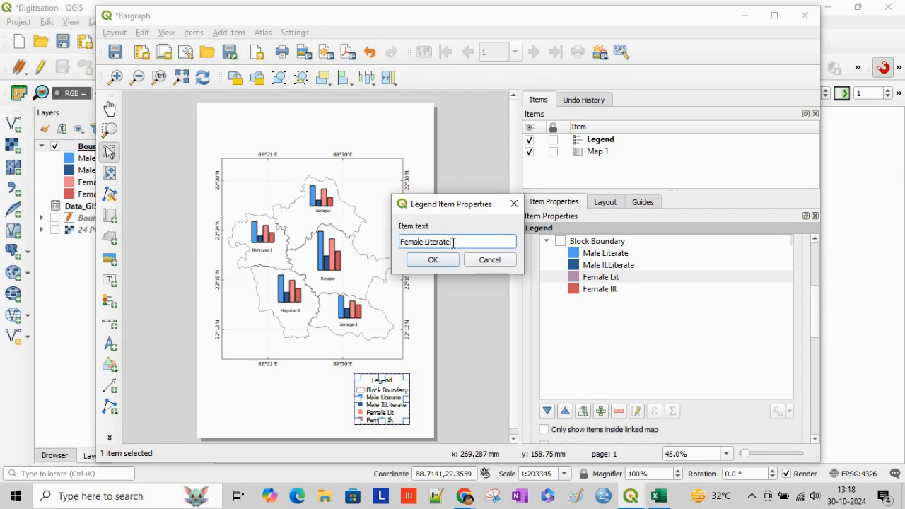
key(Return)
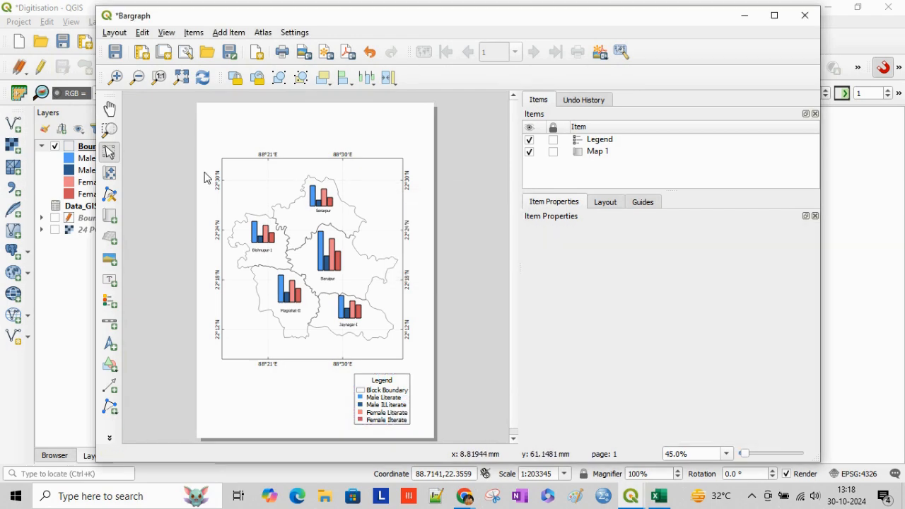
- Add a scale bar in the lower-left corner of the map and set its style to Double Box
click(110, 330)
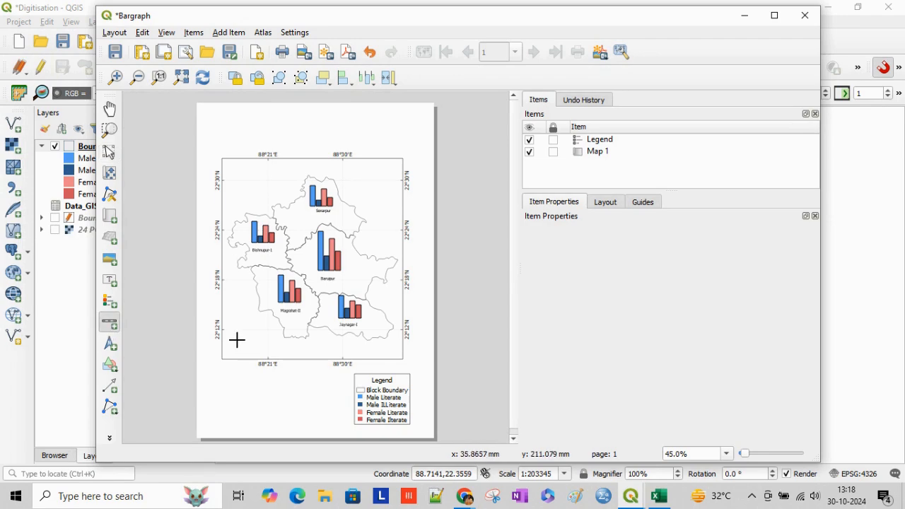
drag(235, 337, 289, 347)
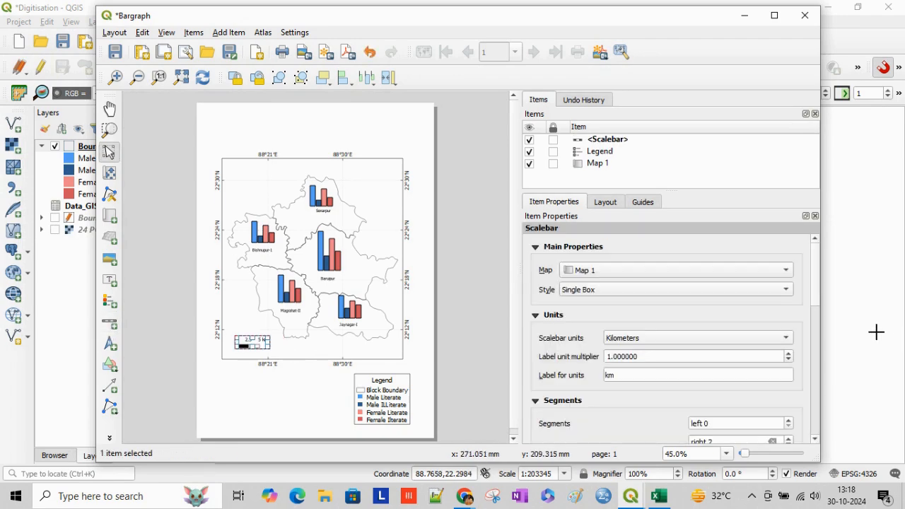
click(750, 289)
click(748, 303)
- Set the scale bar's segments to left 1 and right 1, and turn on its frame
click(793, 419)
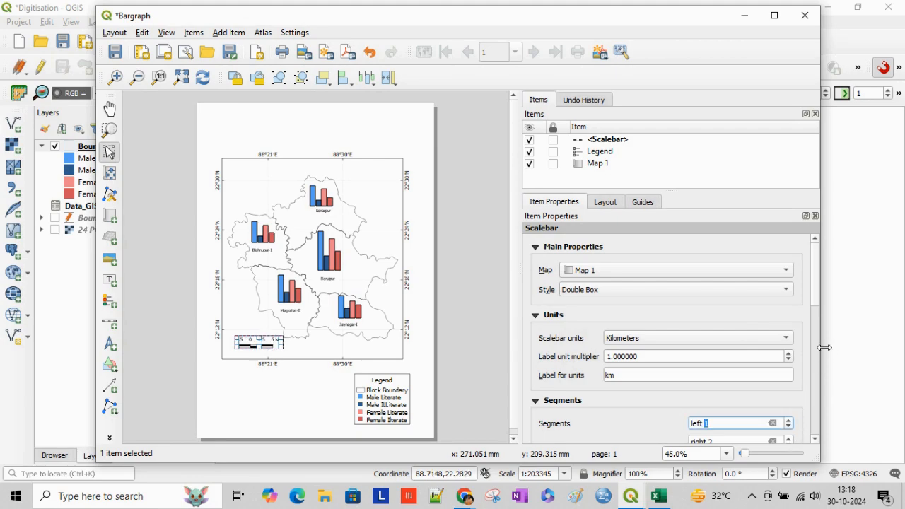
drag(813, 293, 819, 315)
click(789, 308)
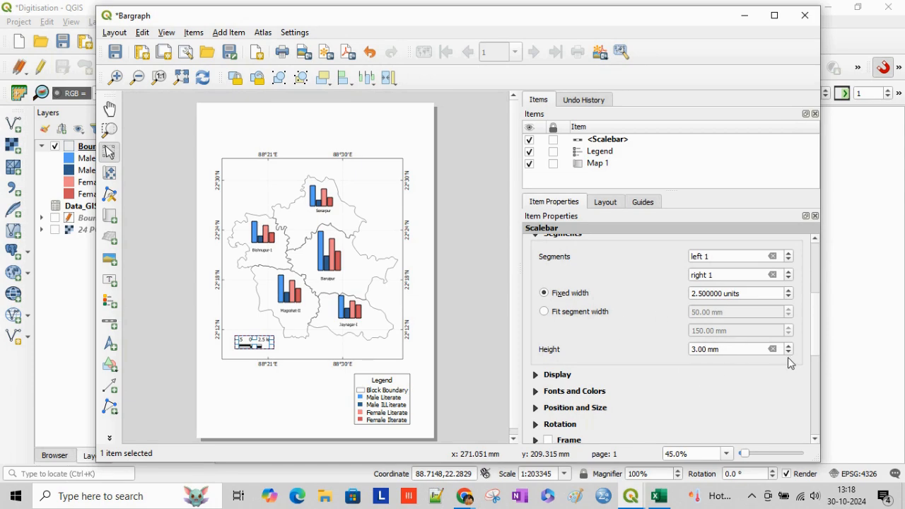
scroll(636, 351, down, 4)
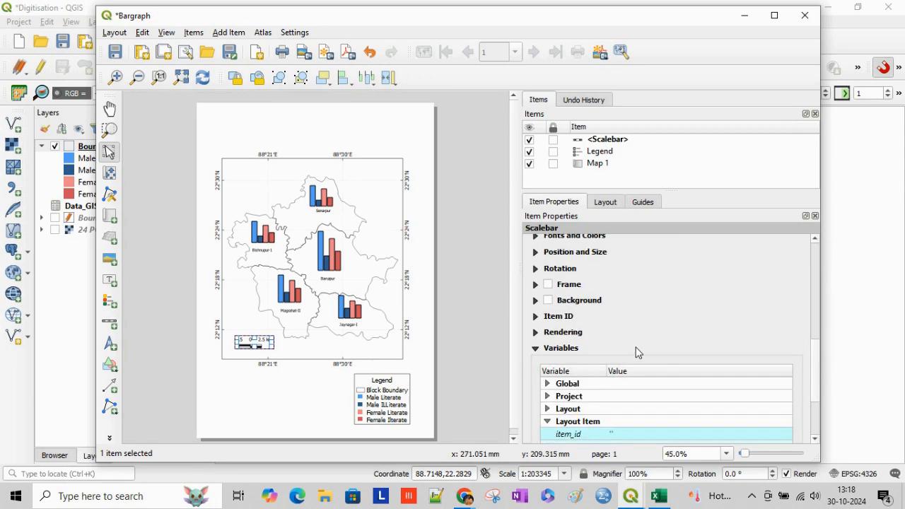
click(549, 284)
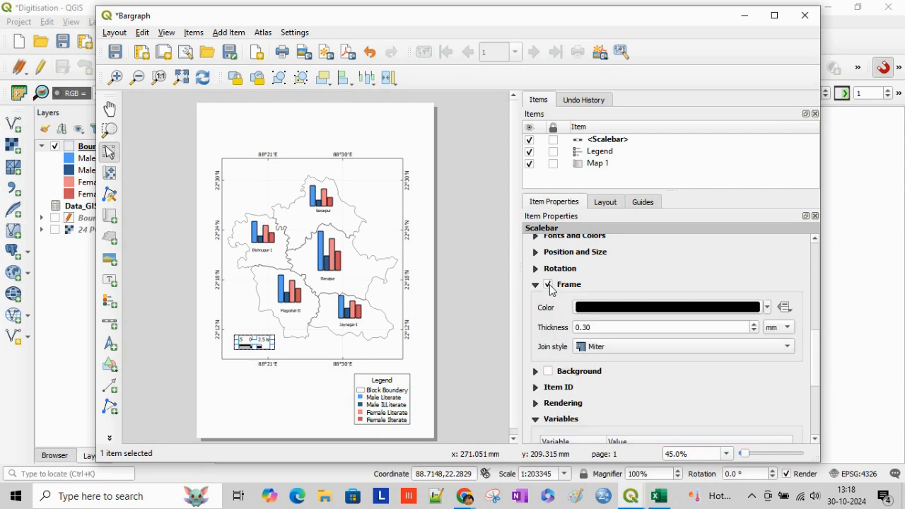
click(280, 385)
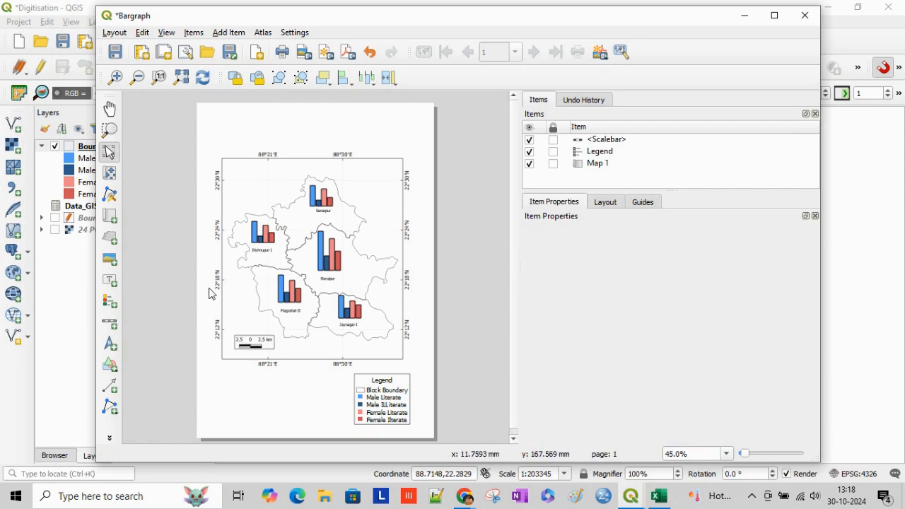
- Add a title label above the map and replace its text with the lines "Bargraph" and "Showing"
click(109, 280)
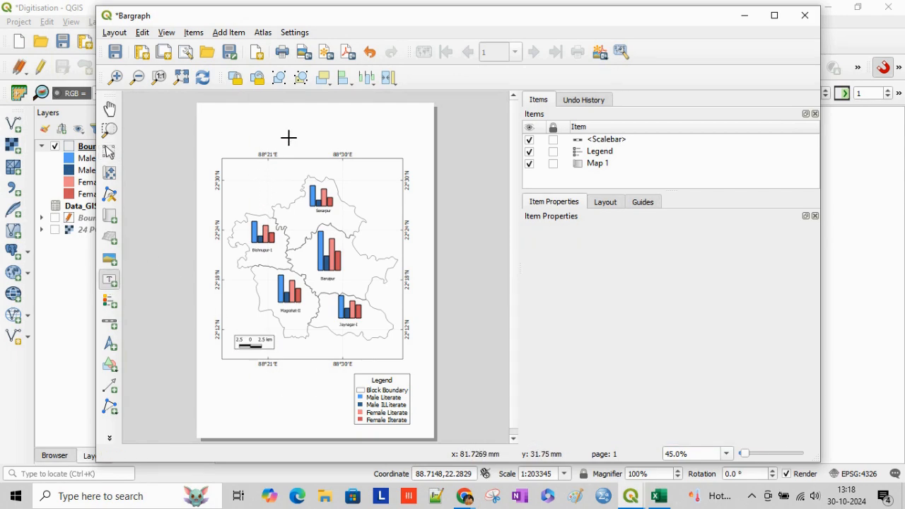
drag(255, 126, 379, 146)
drag(590, 267, 504, 247)
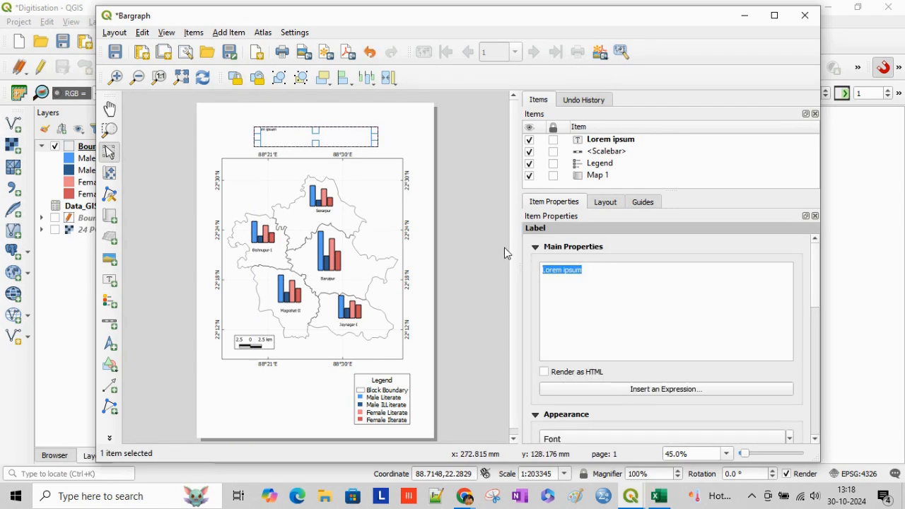
text(Bar)
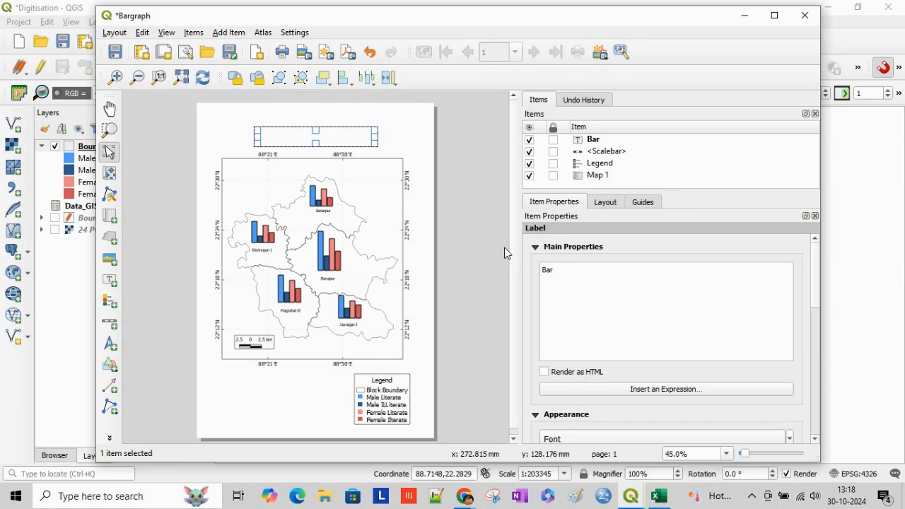
text(graph)
key(Return)
text(Showing)
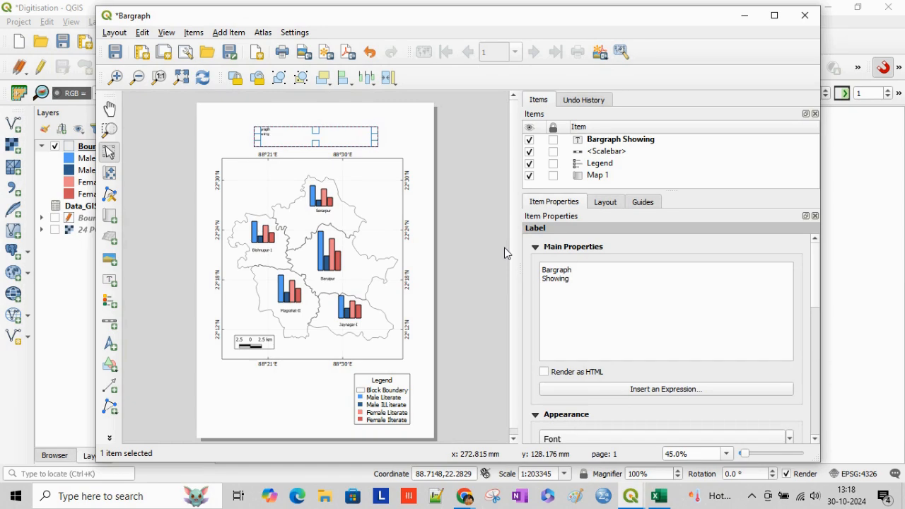
- Add a third line to the title label reading "Sex wise Literate and Illiterate Distribution of Some Blocks of 24 PGS (S)"
key(Return)
text(M)
key(BackSpace)
text(Li)
key(BackSpace)
key(BackSpace)
text(Sex Literate and Illiterate Distribution)
text(wise)
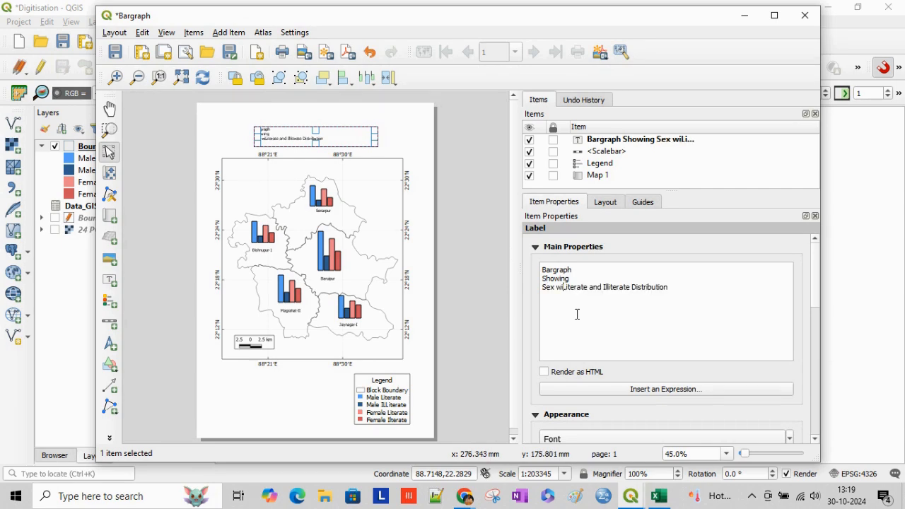
key(BackSpace)
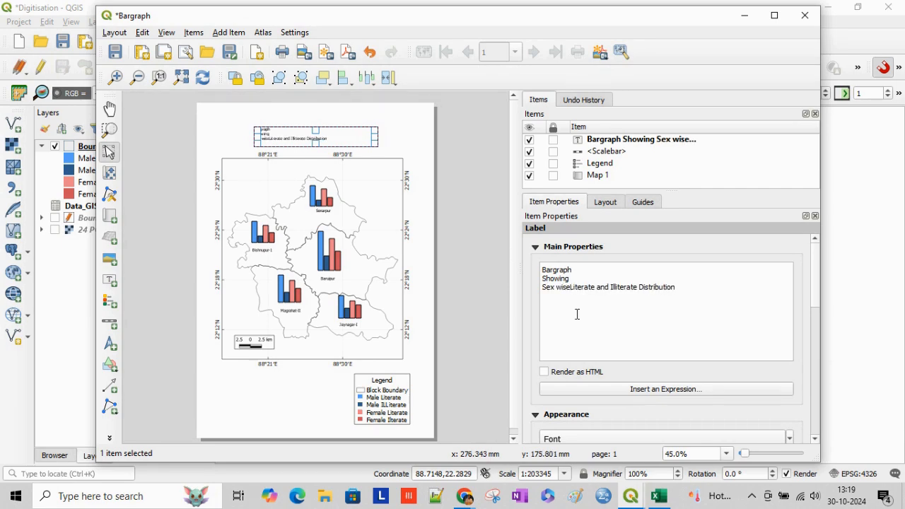
text(s)
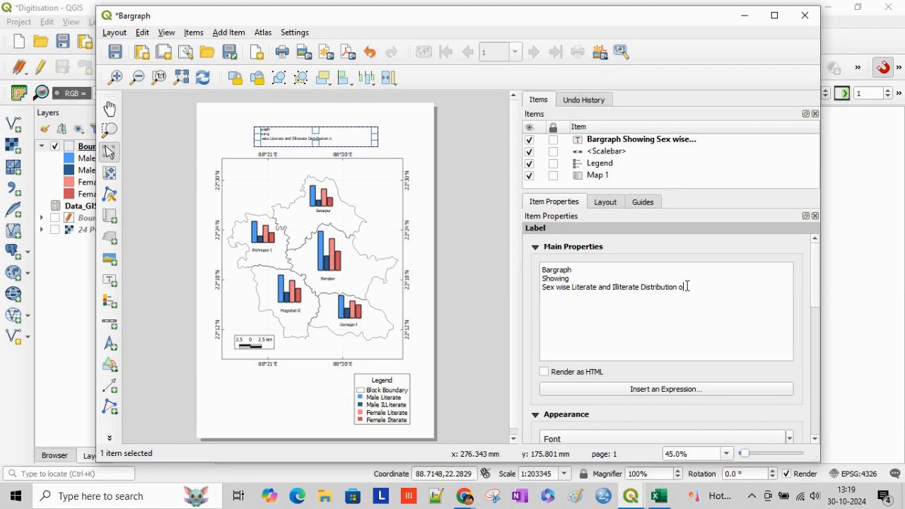
text(ome Blocks of 24 PGS)
text((S))
click(691, 287)
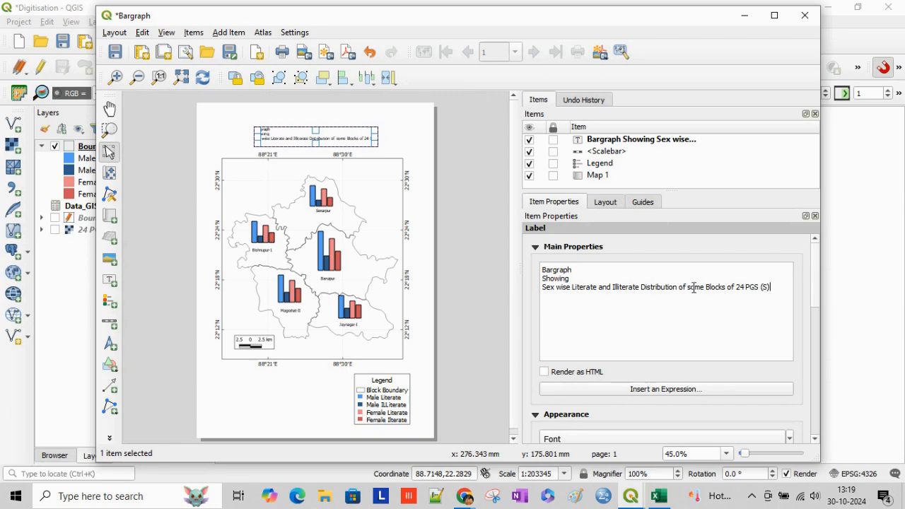
key(BackSpace)
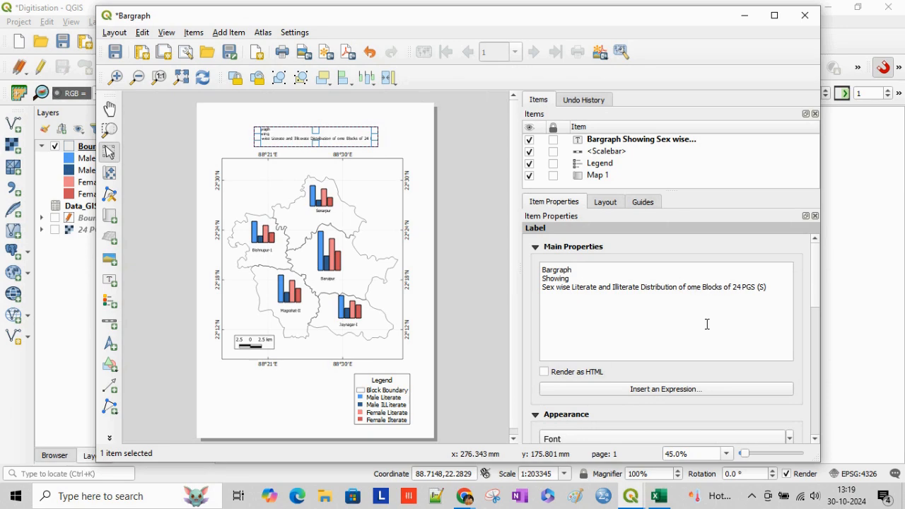
text(S)
- Align the title label's text to Center horizontally and Middle vertically
scroll(707, 324, down, 3)
click(578, 416)
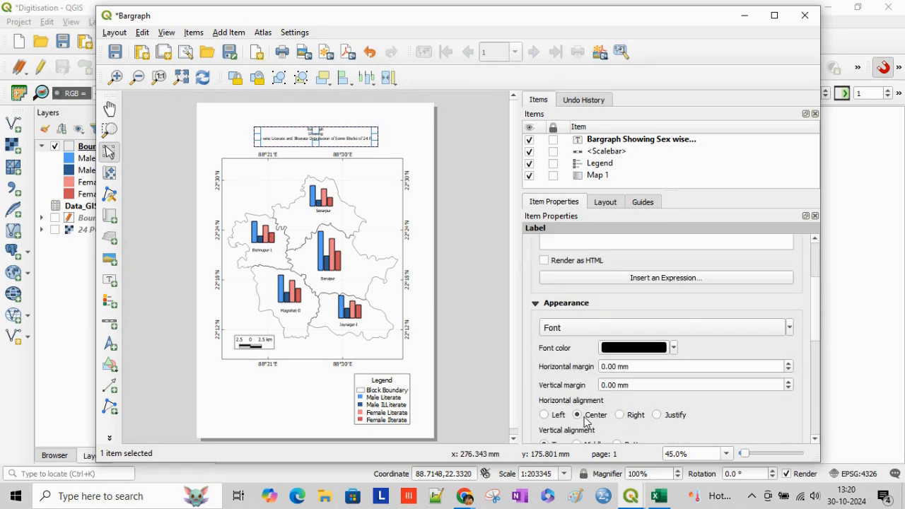
scroll(815, 357, down, 2)
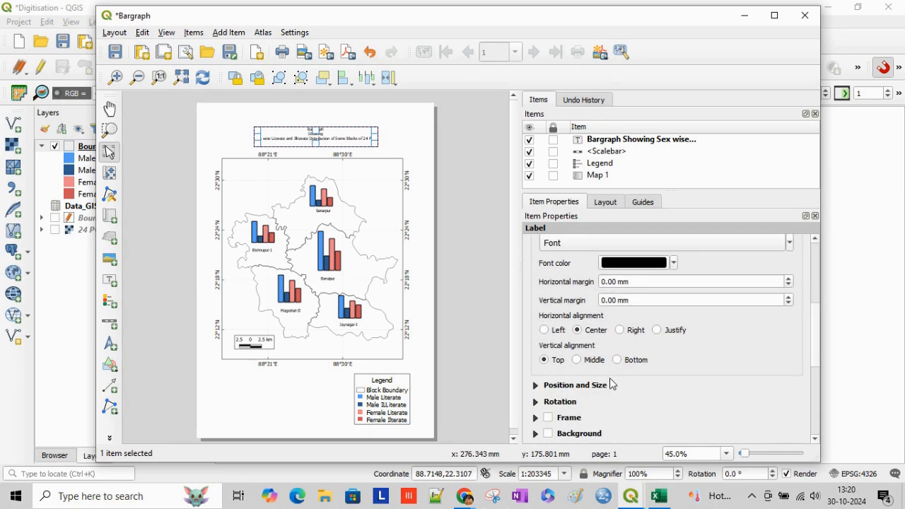
click(584, 362)
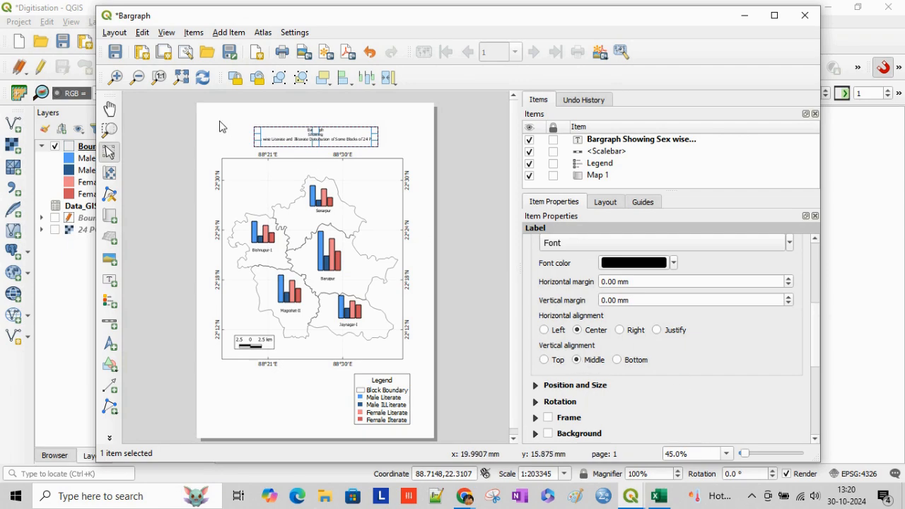
- Set the title label's font size to 16 pt
scroll(813, 329, down, 1)
scroll(815, 338, down, 3)
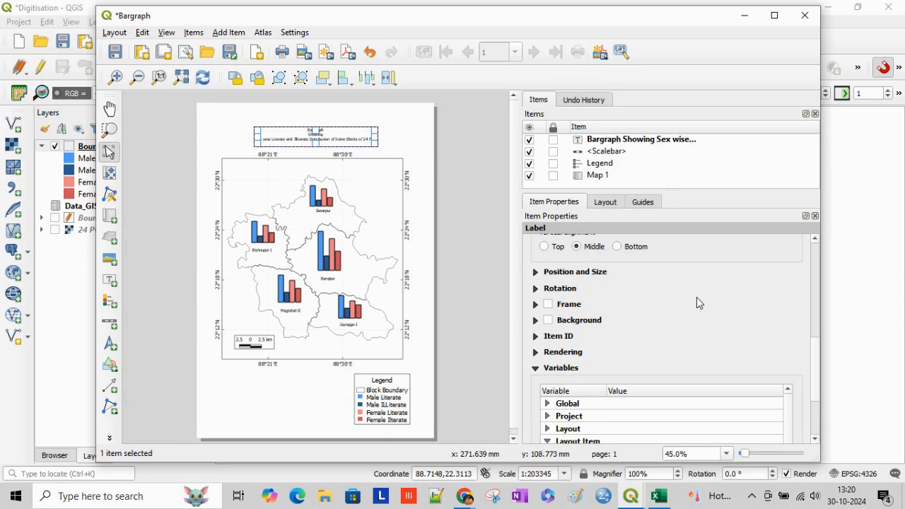
scroll(821, 368, up, 3)
scroll(820, 350, up, 3)
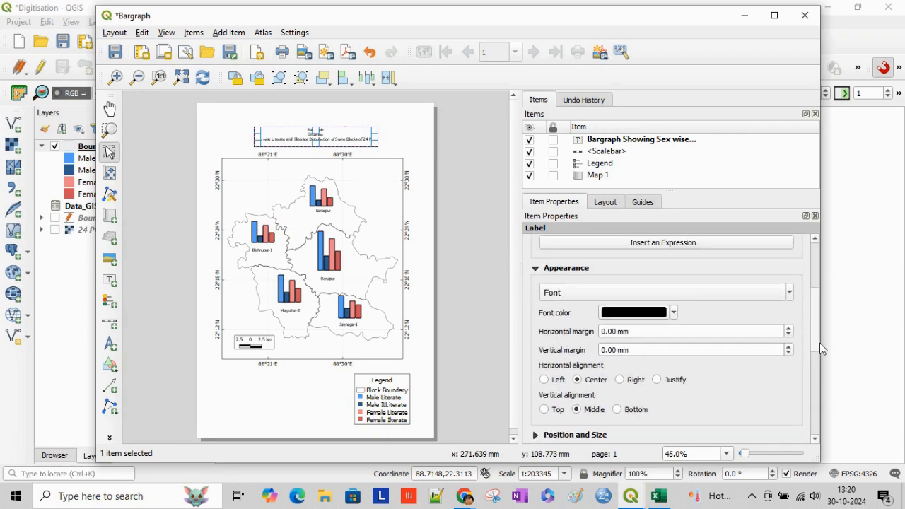
click(790, 309)
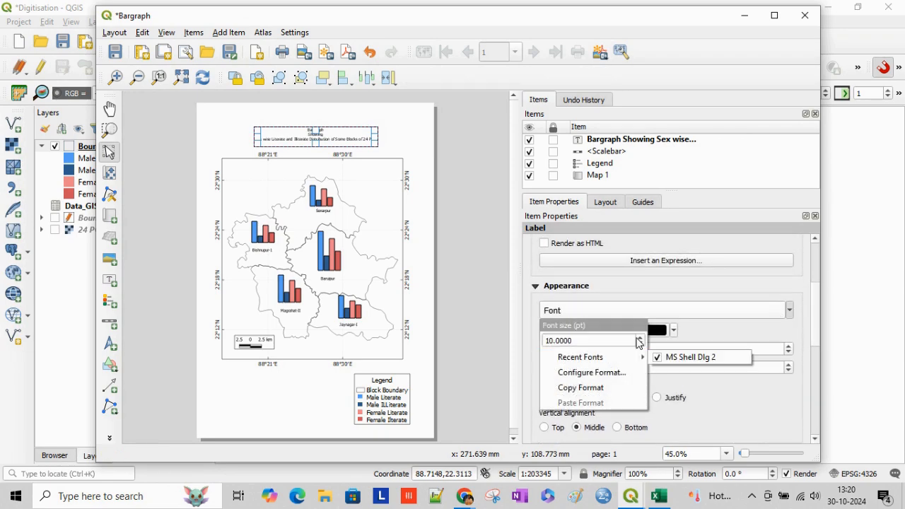
click(640, 338)
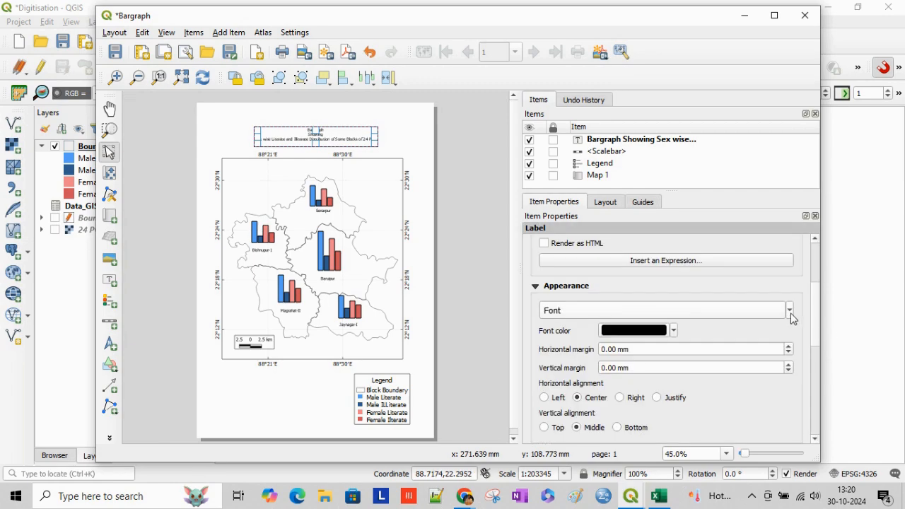
click(790, 310)
click(640, 339)
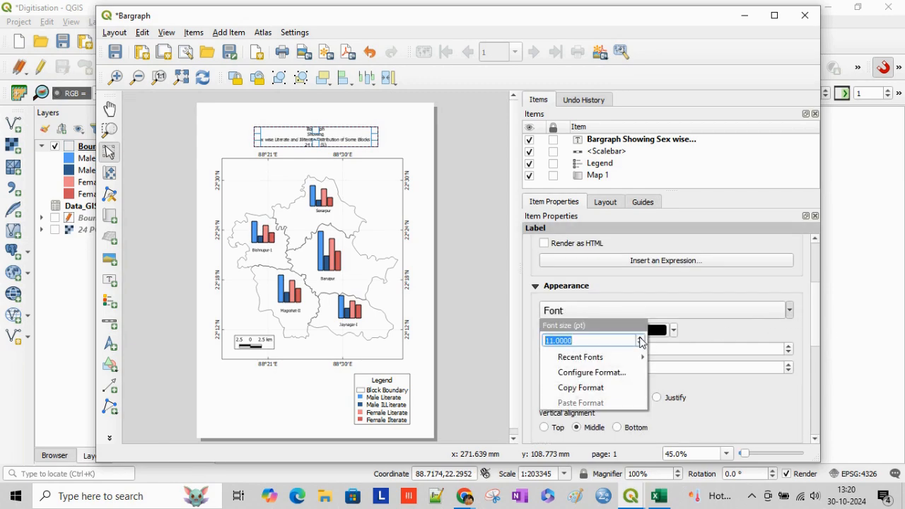
click(640, 338)
click(640, 339)
click(641, 339)
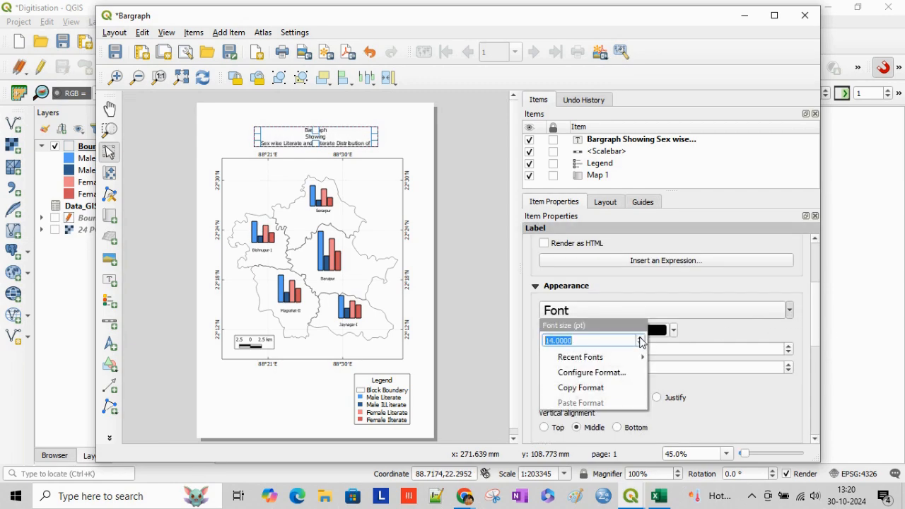
click(641, 339)
click(641, 338)
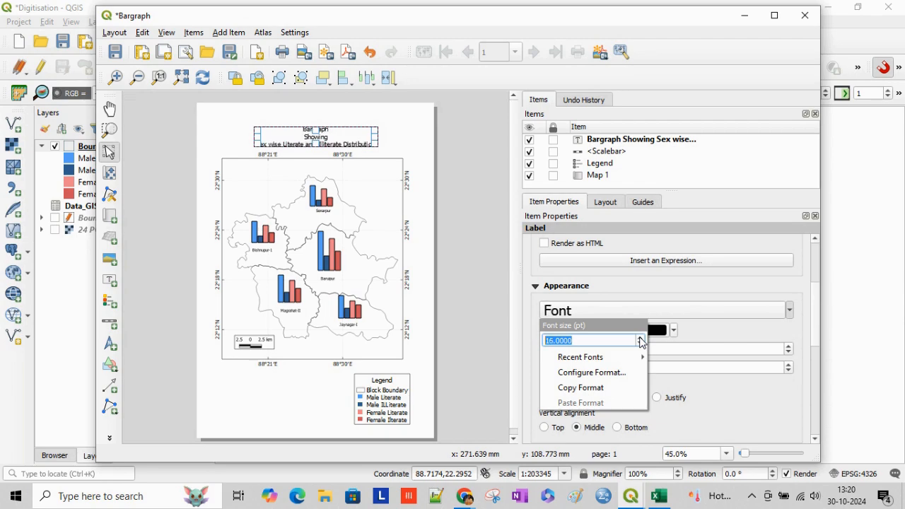
- Enlarge the title label's frame upward and widen it on both sides to span the map's width
click(317, 131)
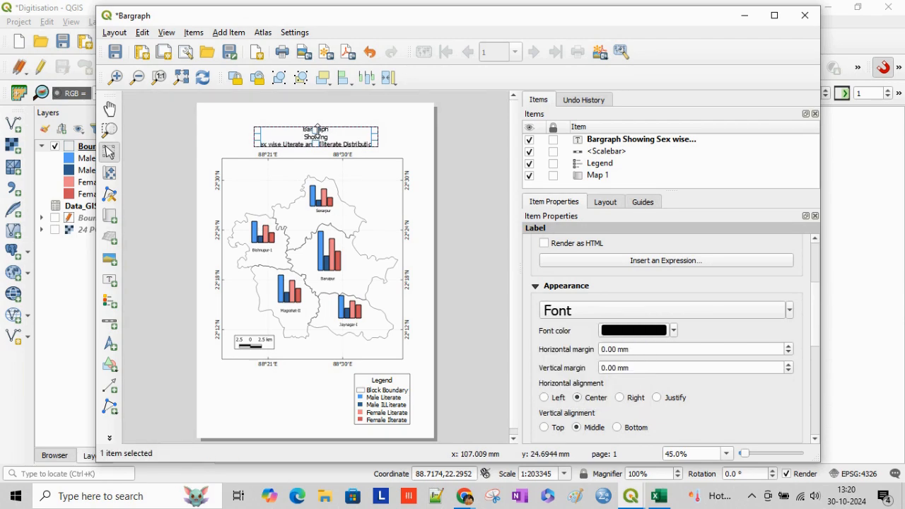
drag(317, 132, 317, 123)
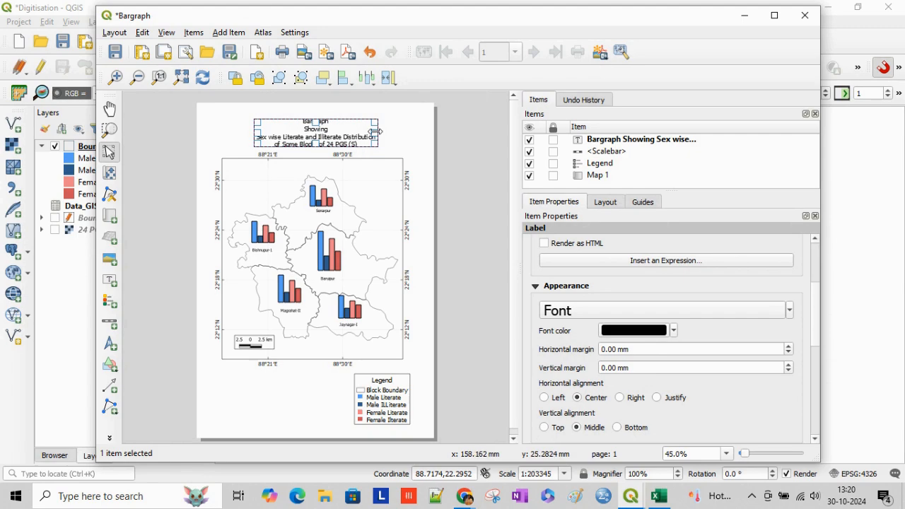
drag(375, 134, 408, 133)
drag(254, 135, 221, 135)
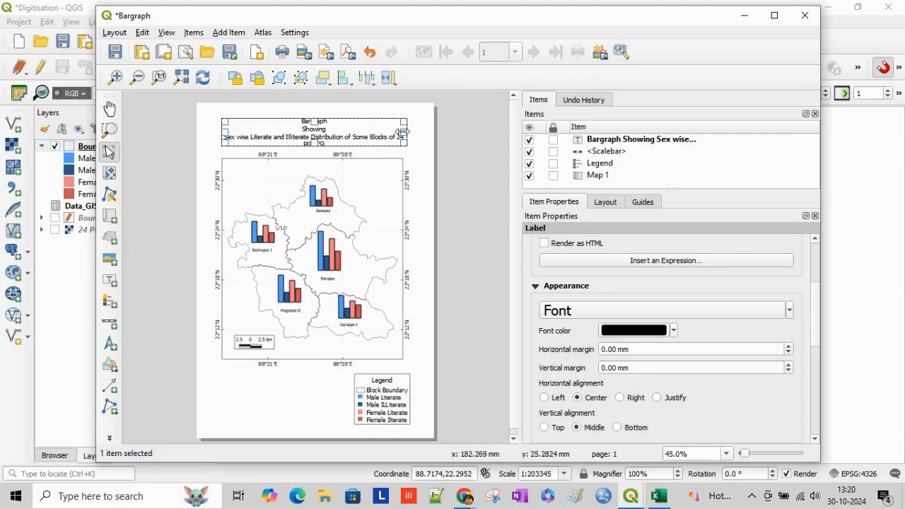
drag(405, 133, 411, 132)
drag(342, 136, 342, 136)
click(424, 187)
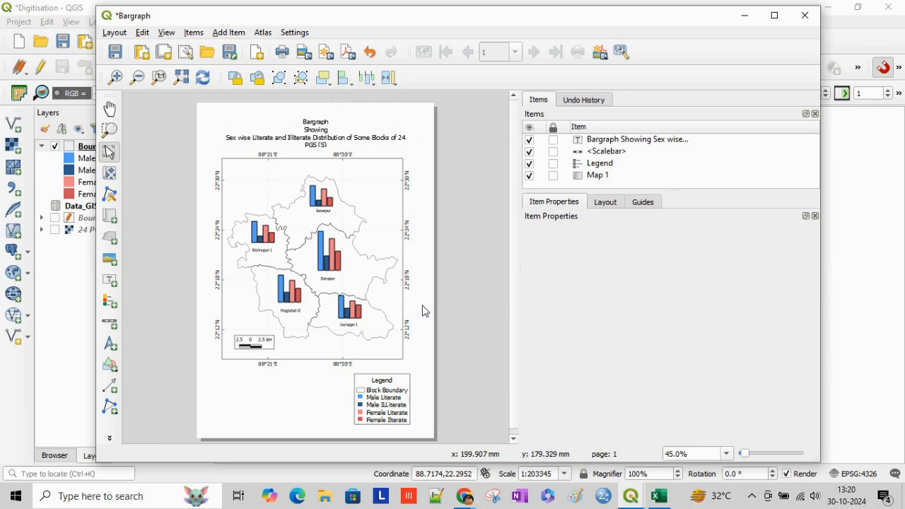
- Move the legend slightly up and nudge it left so its right edge lines up with the map frame
click(389, 396)
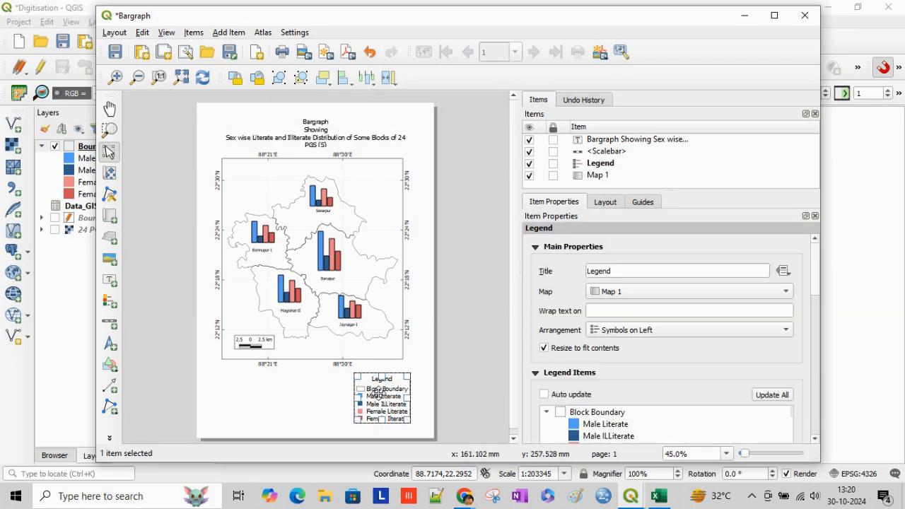
drag(378, 392, 378, 387)
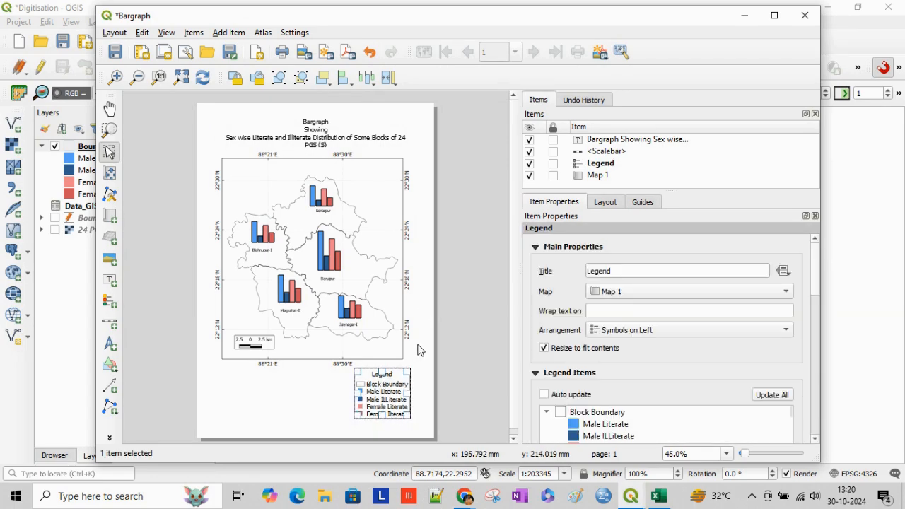
key(Left)
key(Left)
key(Left)
key(Left)
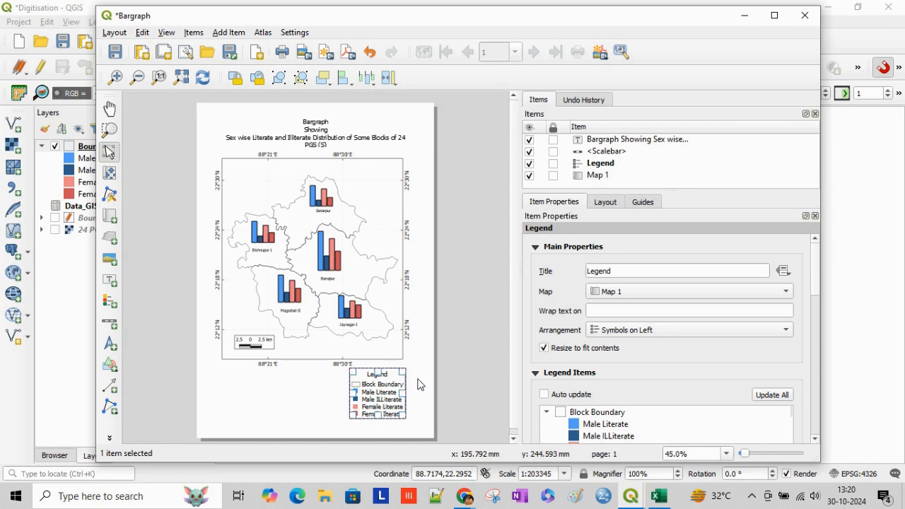
key(Left)
key(Left)
click(418, 375)
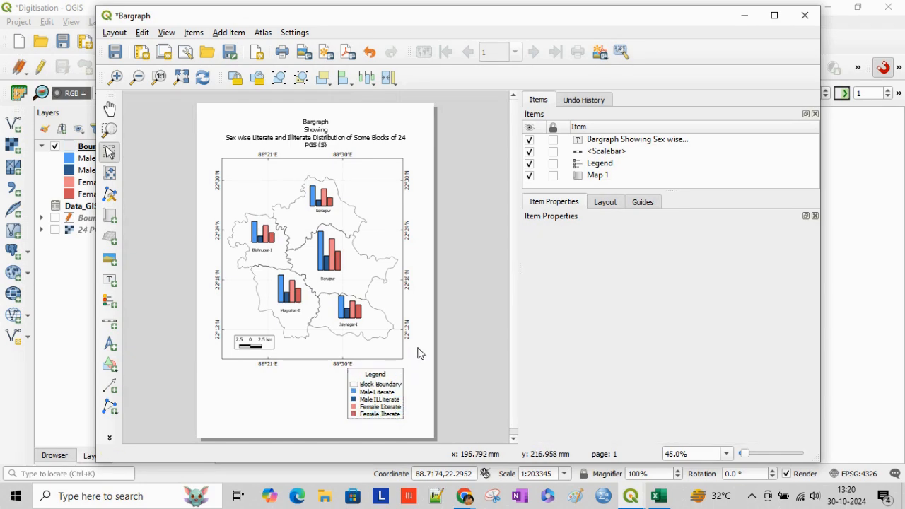
- Add a small north arrow in the map's upper-right corner and choose the open arrowhead with a circular base as its symbol
click(111, 346)
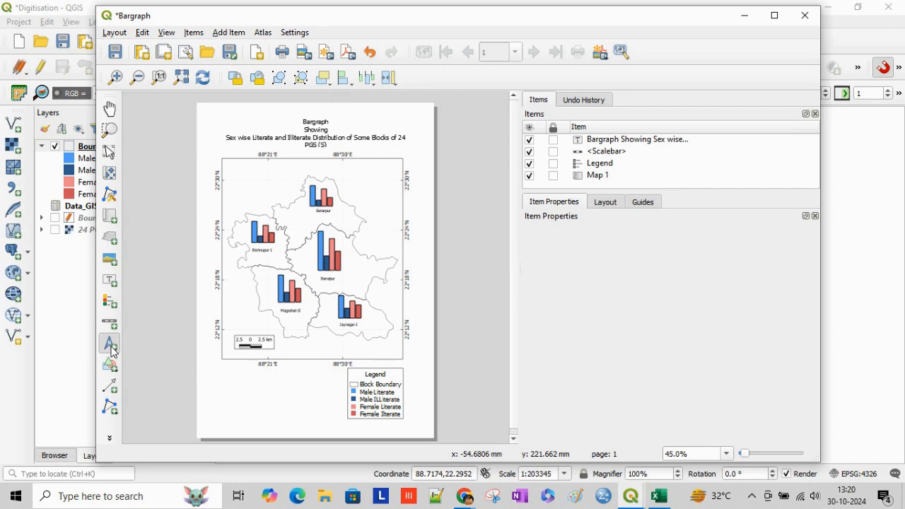
drag(369, 172, 384, 187)
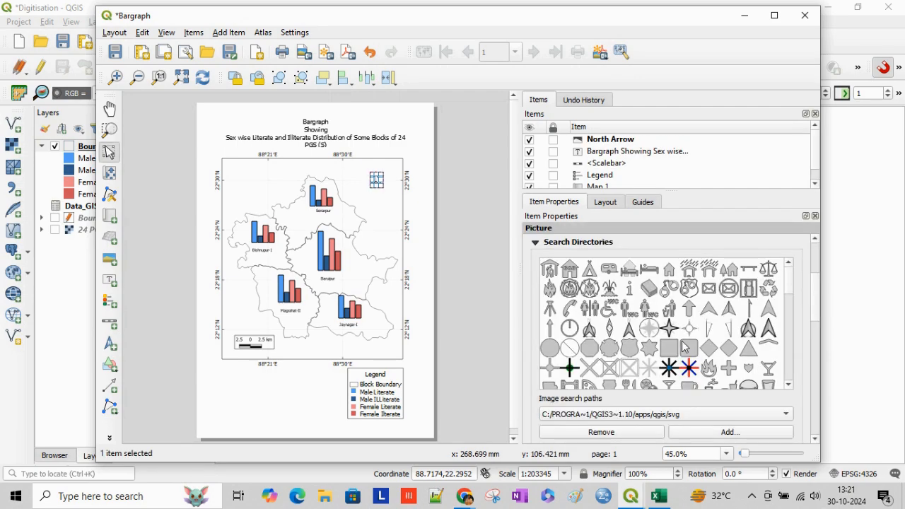
click(770, 328)
- Add an "N" label above the north arrow with a 14 pt font and Center horizontal alignment
click(378, 219)
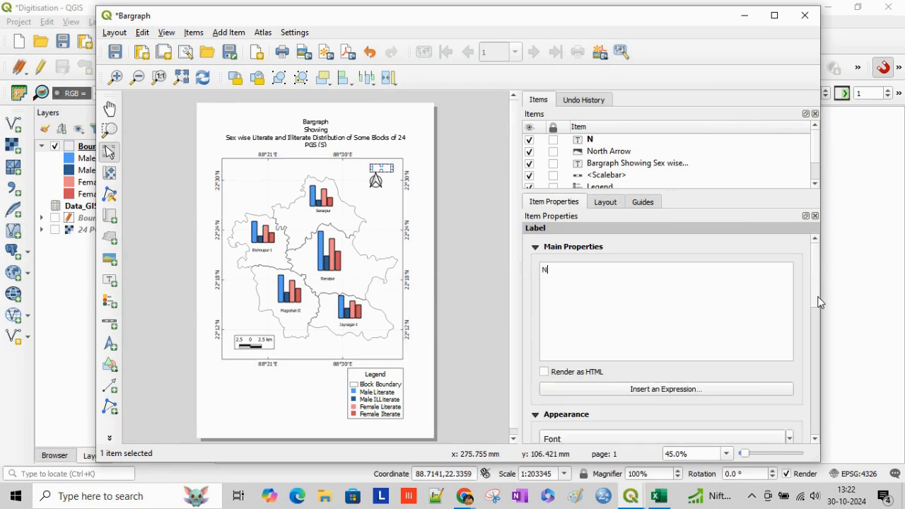
scroll(813, 304, down, 5)
click(790, 325)
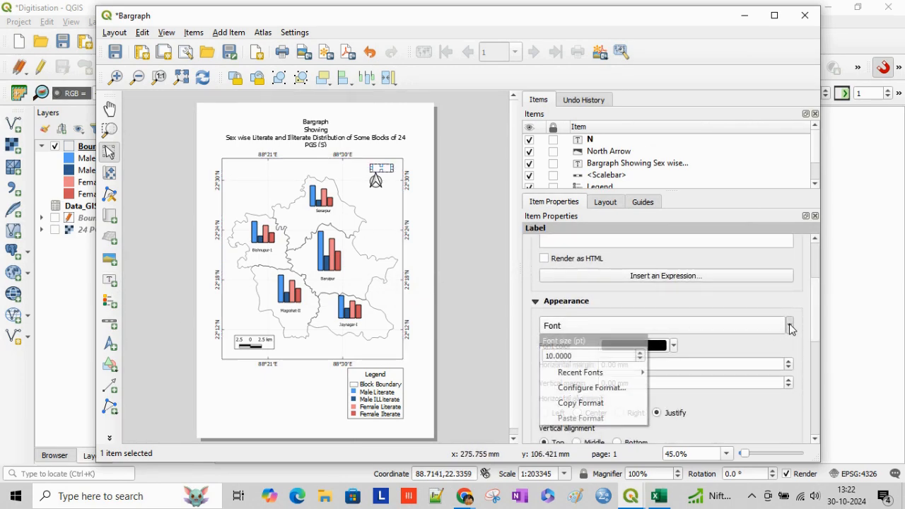
click(641, 353)
click(641, 353)
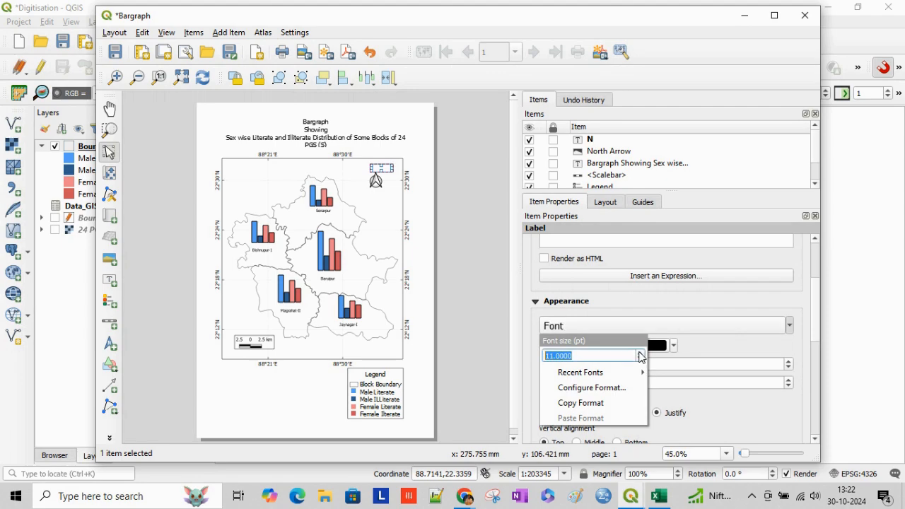
click(641, 353)
click(641, 353)
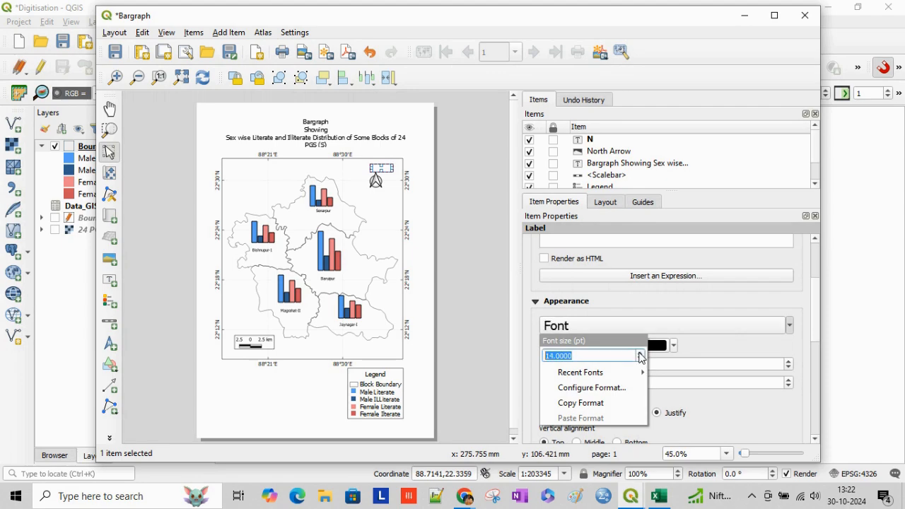
click(732, 414)
click(578, 414)
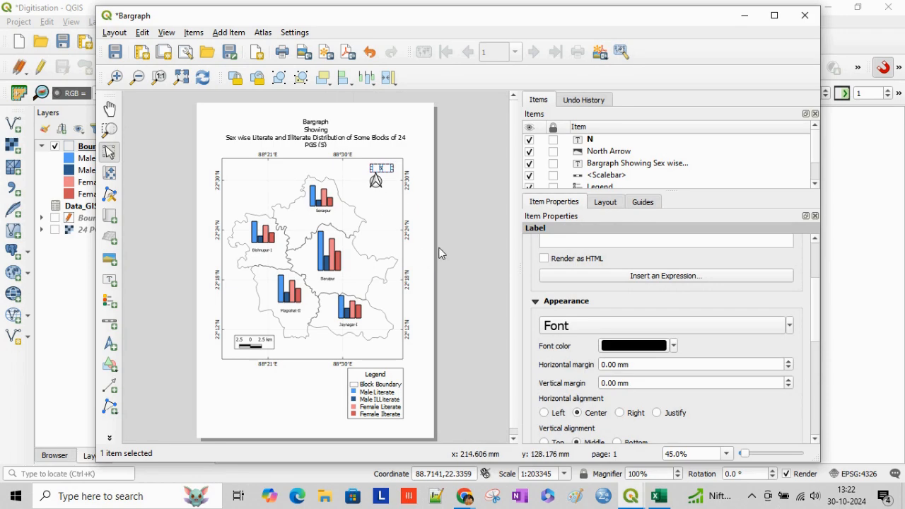
- Shift the N label slightly left so it sits centred over the north arrow
click(379, 201)
click(381, 167)
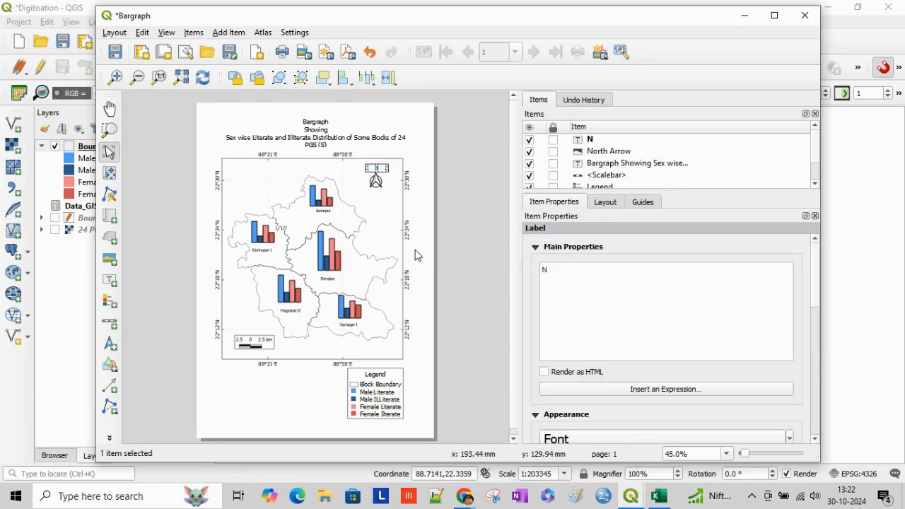
click(430, 241)
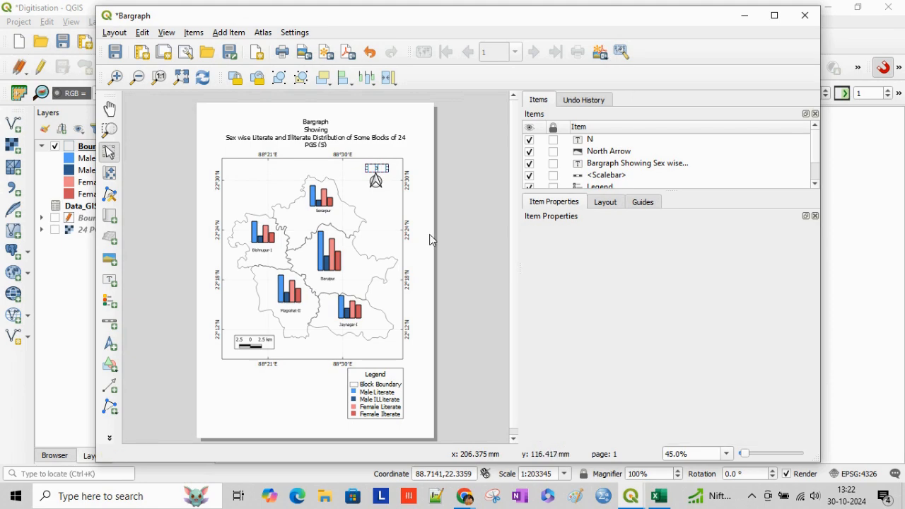
- Draw a rectangle shape just inside the page edges, enclosing the title, map and legend, as the page border
click(105, 368)
click(169, 362)
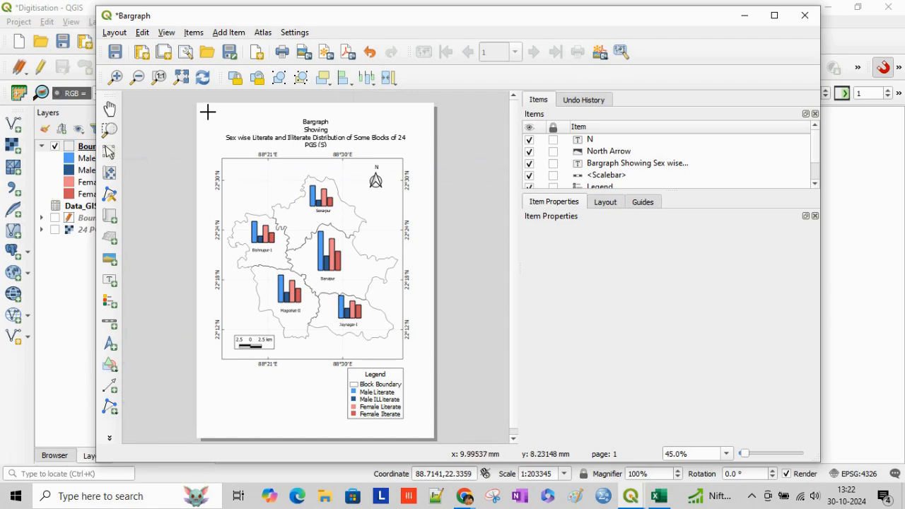
mouse_move(208, 111)
mouse_down()
mouse_move(352, 243)
mouse_move(418, 382)
mouse_move(421, 428)
mouse_up()
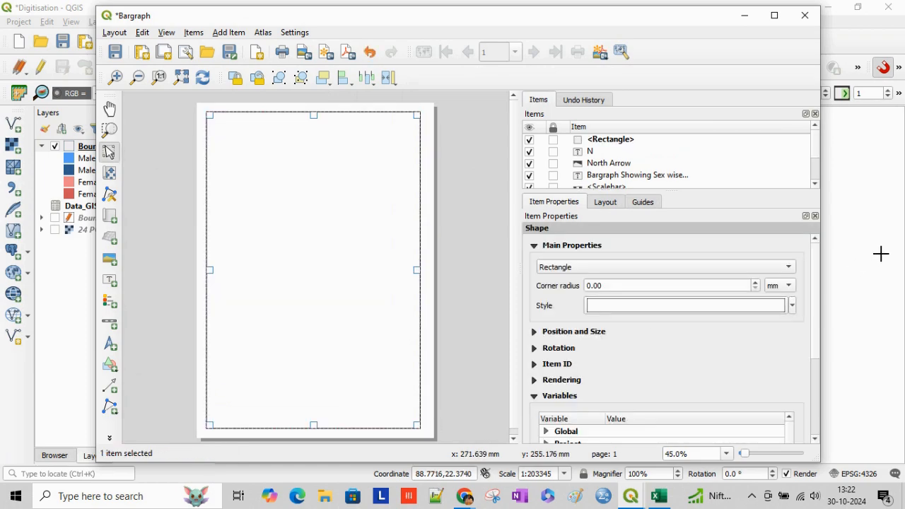
- Set the border rectangle's simple fill style to No Brush so the map shows through
click(792, 306)
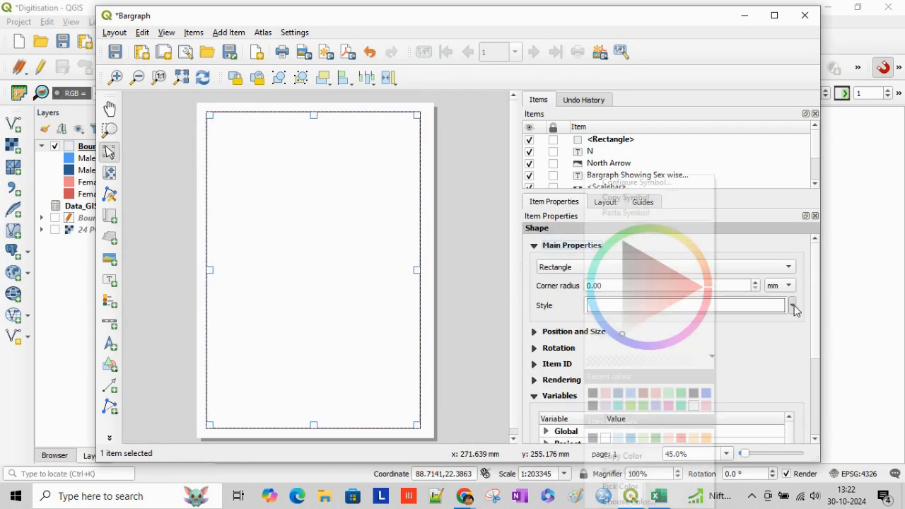
click(676, 187)
click(647, 261)
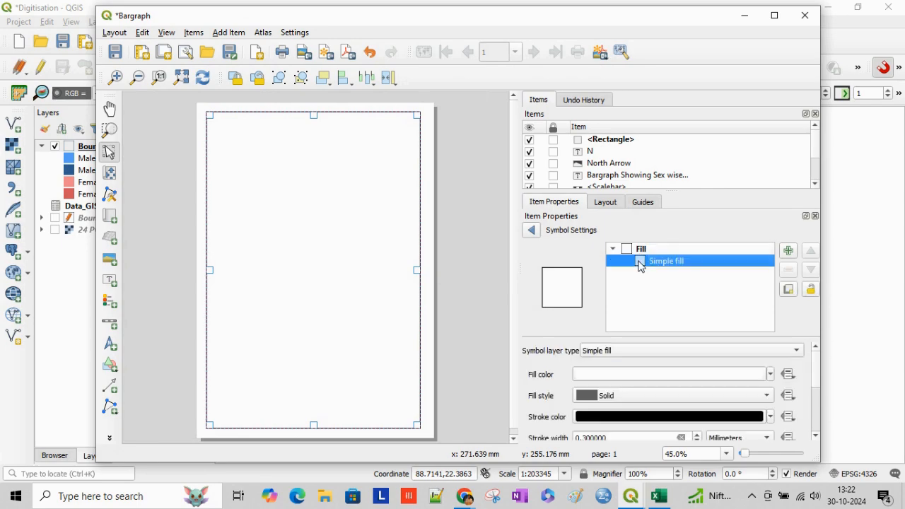
click(679, 396)
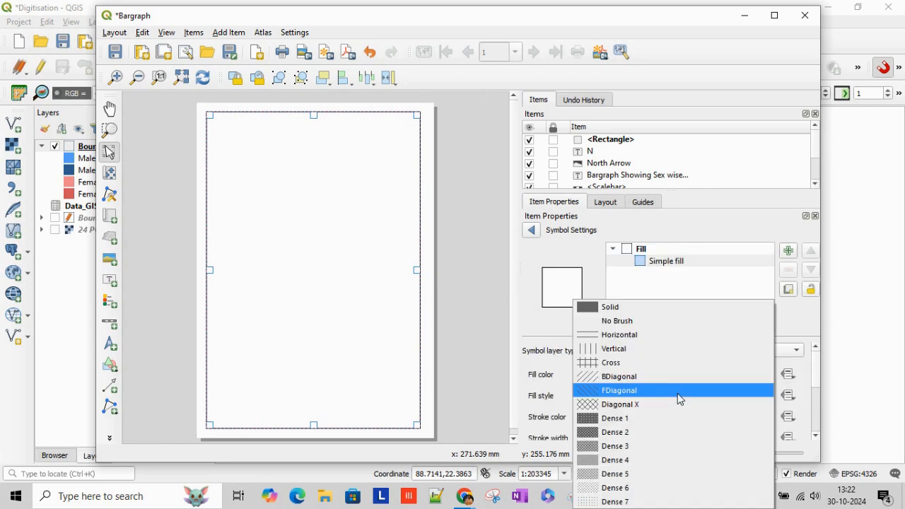
click(671, 322)
click(432, 393)
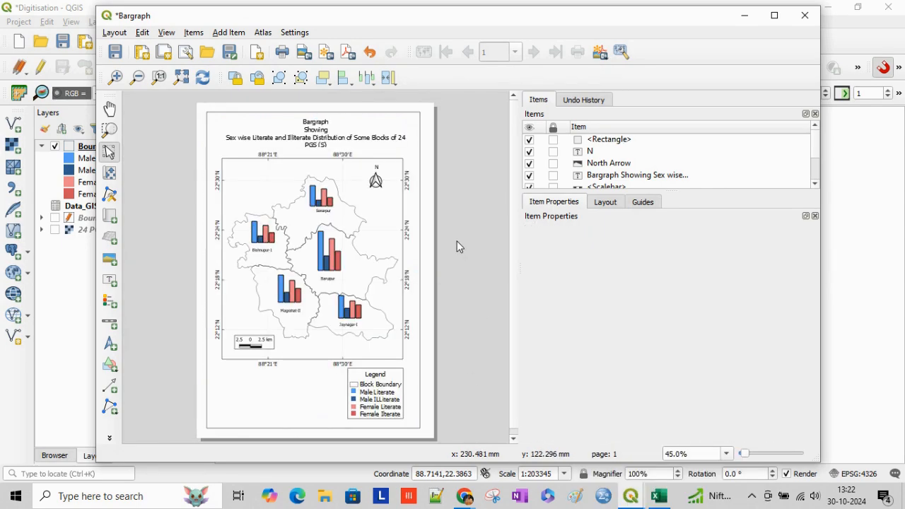
- Export the layout as a JPEG image named Bargraph in the 5th Sem Batch_24 folder at 300 dpi
click(114, 32)
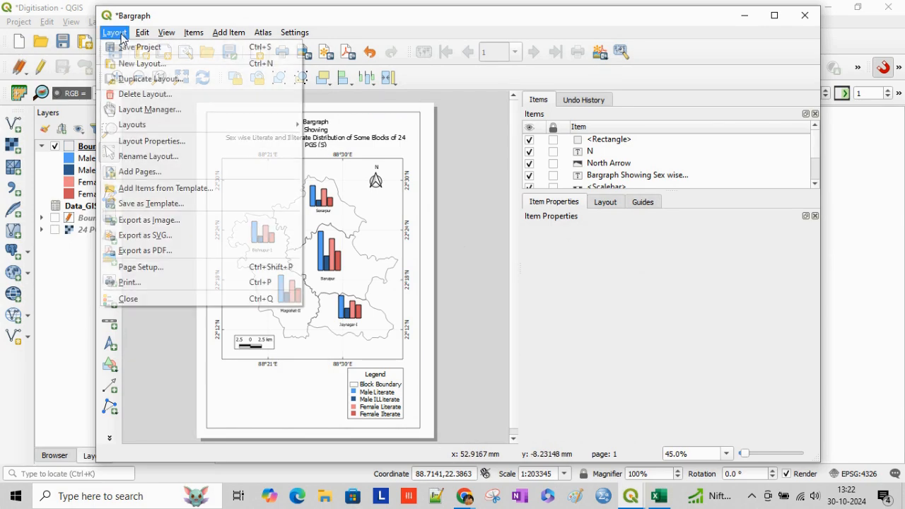
click(167, 222)
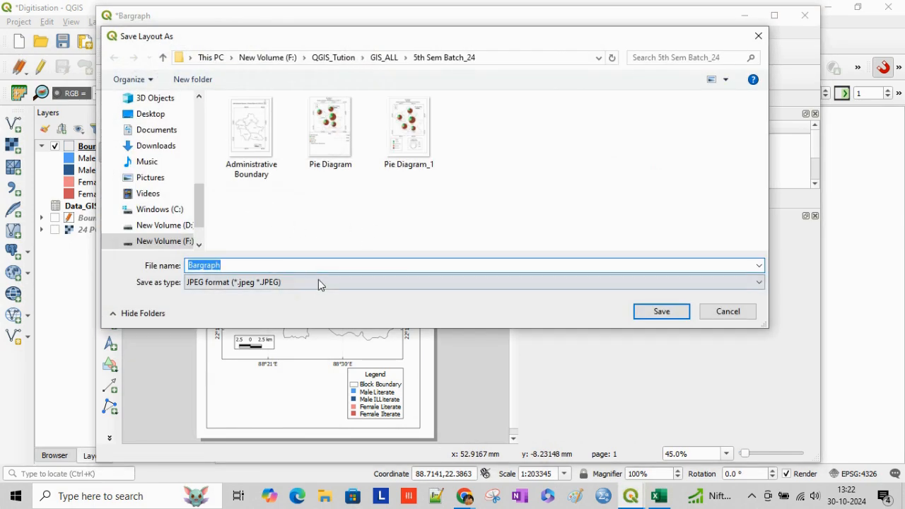
click(660, 312)
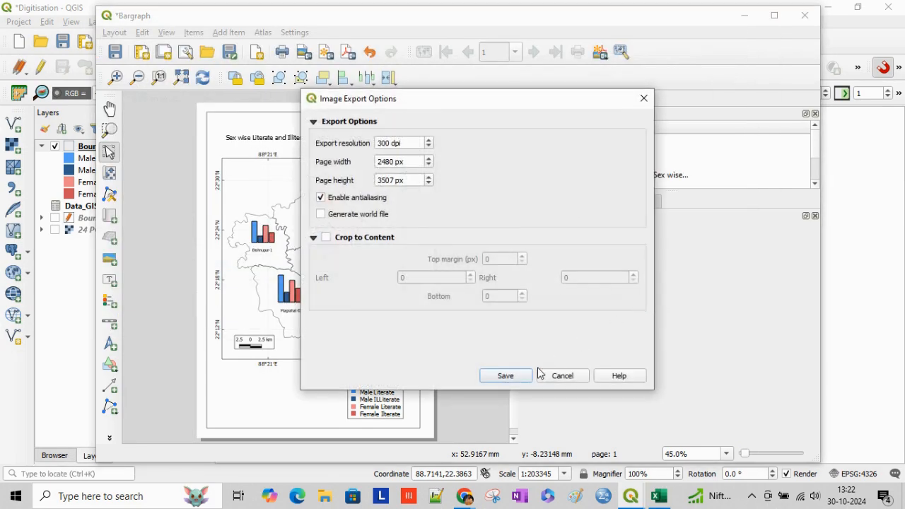
click(506, 375)
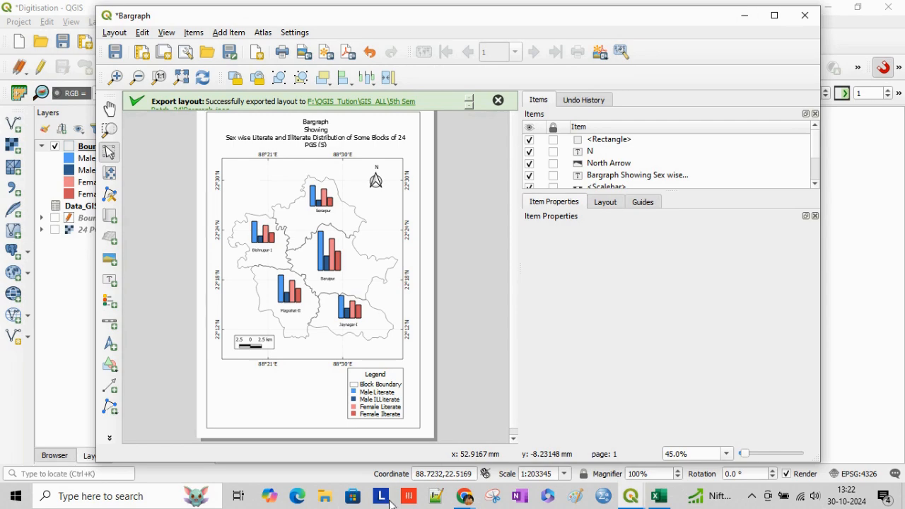
- Minimize QGIS and open the exported Bargraph image from F:\QGIS_Tution\GIS_ALL\5th Sem Batch_24
click(744, 15)
click(828, 7)
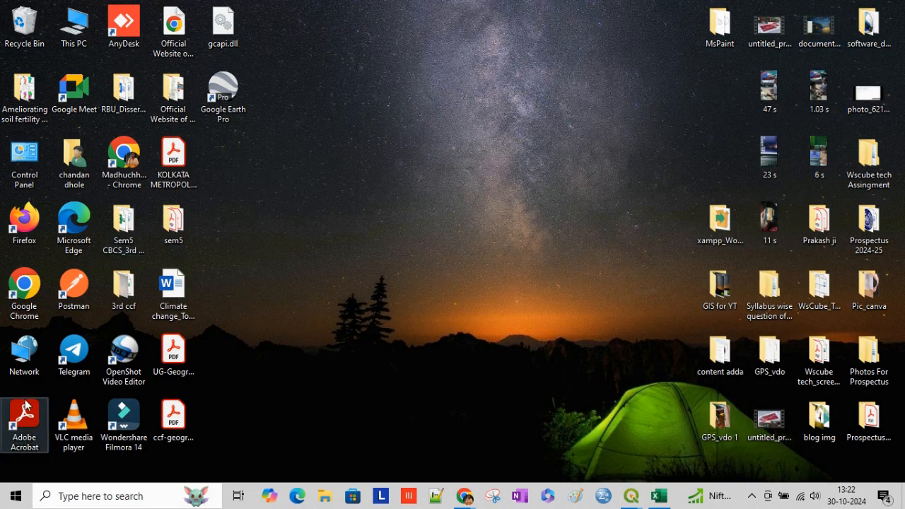
double_click(68, 15)
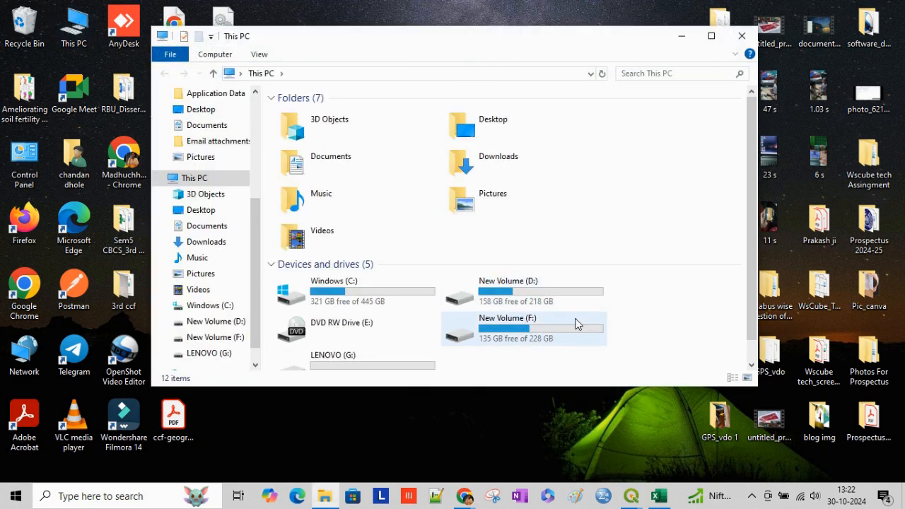
double_click(583, 323)
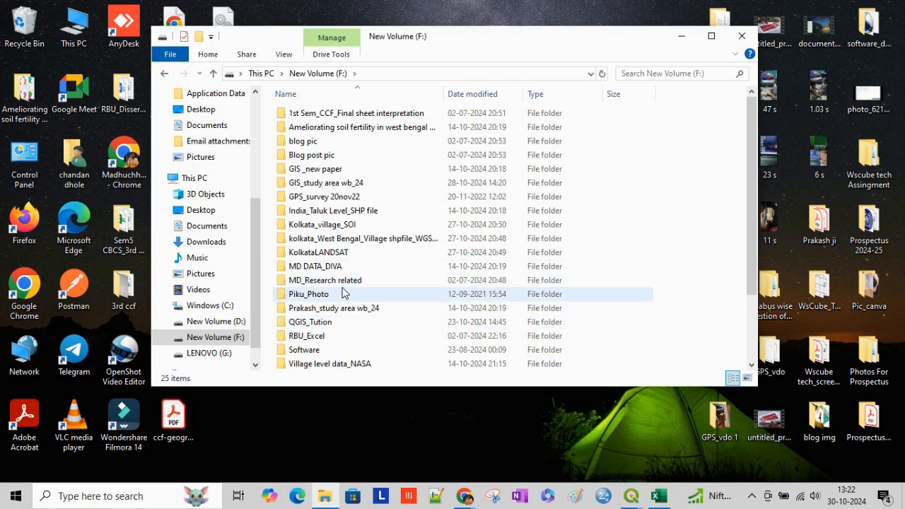
double_click(342, 325)
double_click(363, 141)
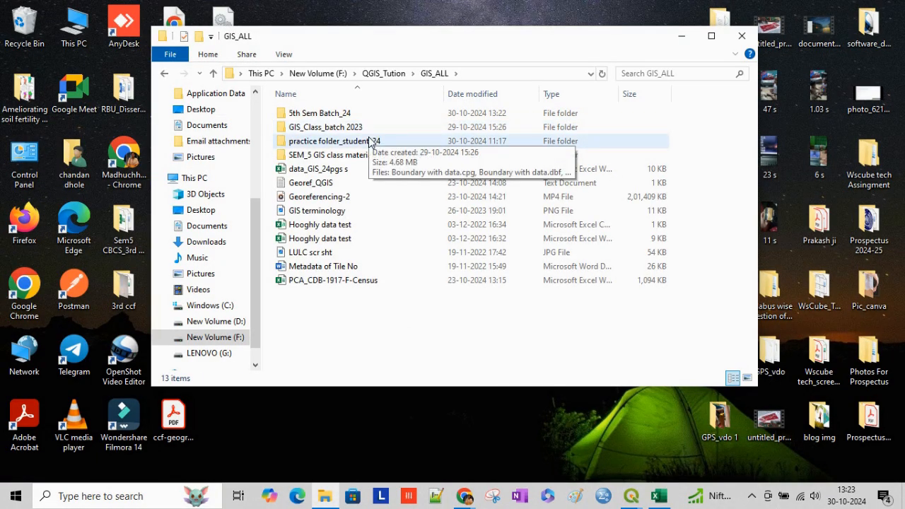
double_click(372, 115)
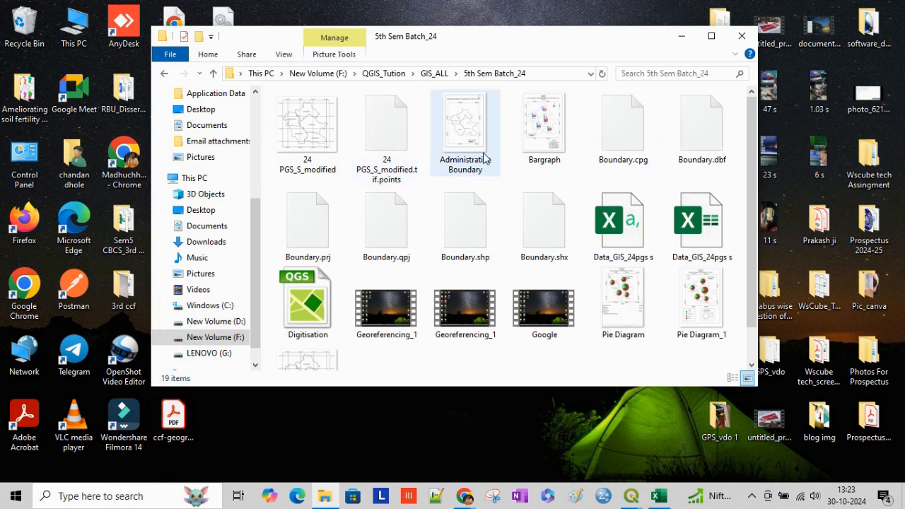
double_click(570, 162)
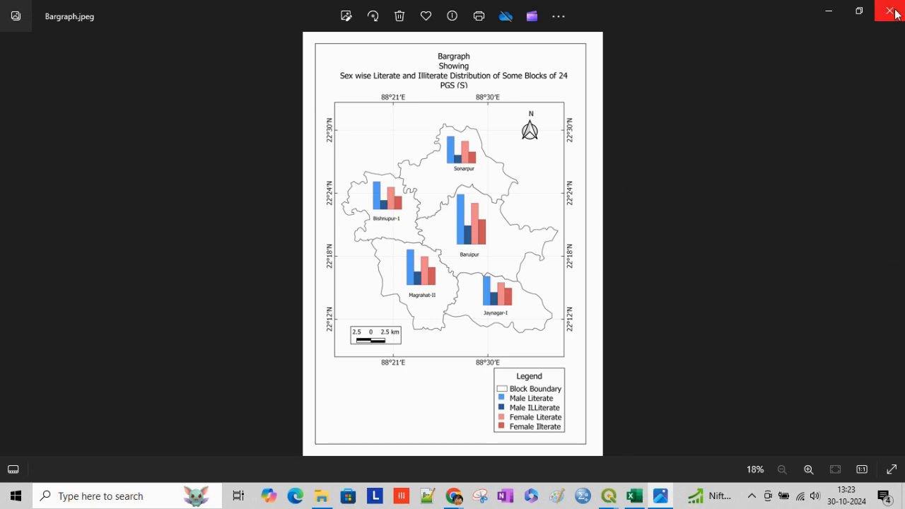
- Examine the other map images in the folder, including both pie diagrams, and close the image viewer
key(Right)
key(Right)
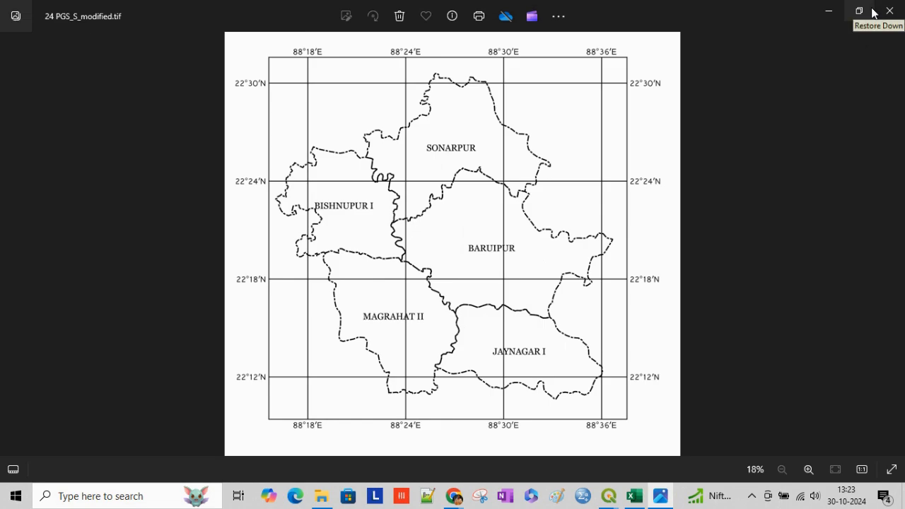
key(Left)
key(Left)
key(Left)
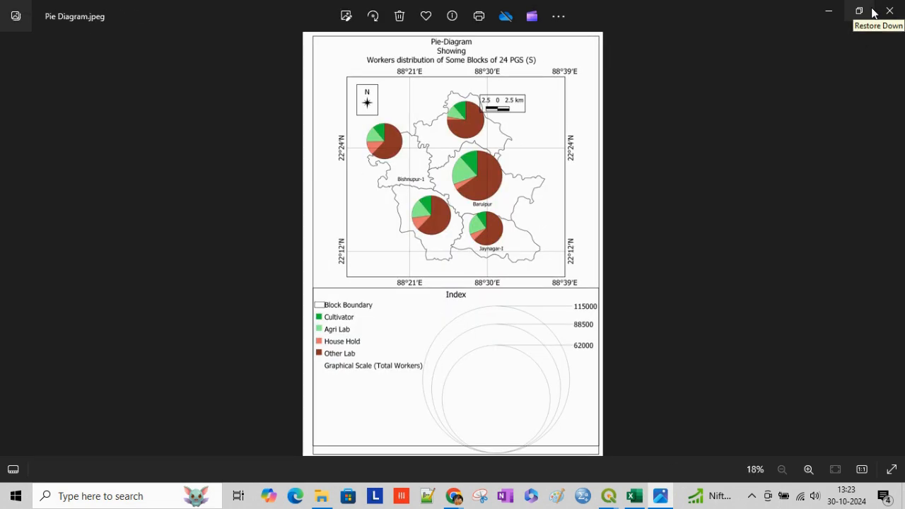
key(Left)
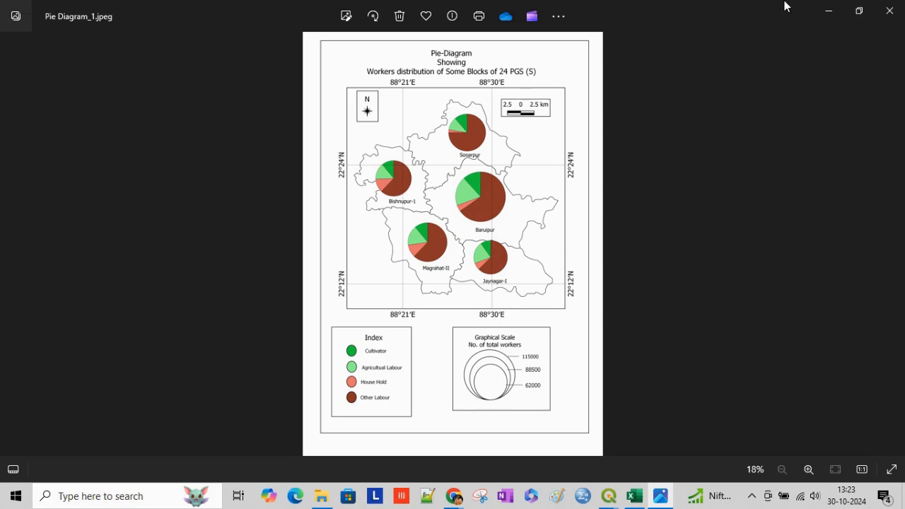
click(889, 12)
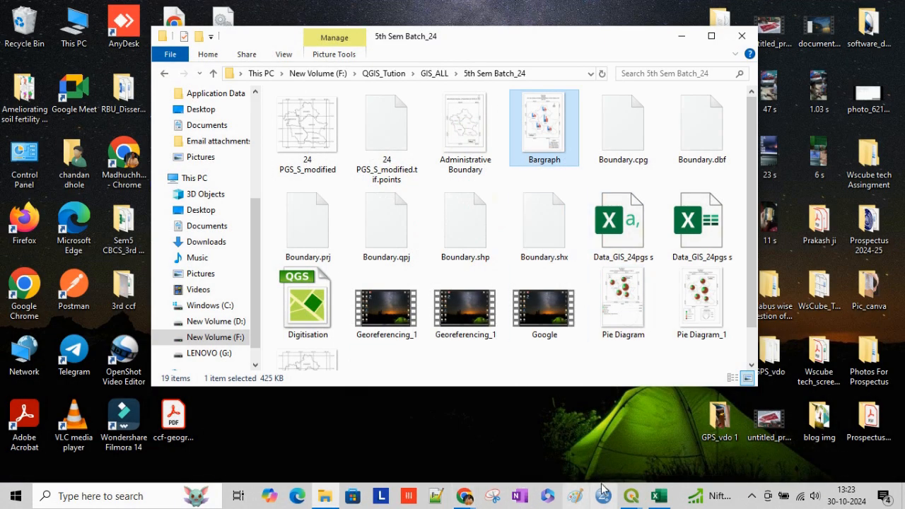
- Switch to Paint, open the Bargraph image there from the 5th Sem Batch_24 folder and maximize the Paint window
click(576, 498)
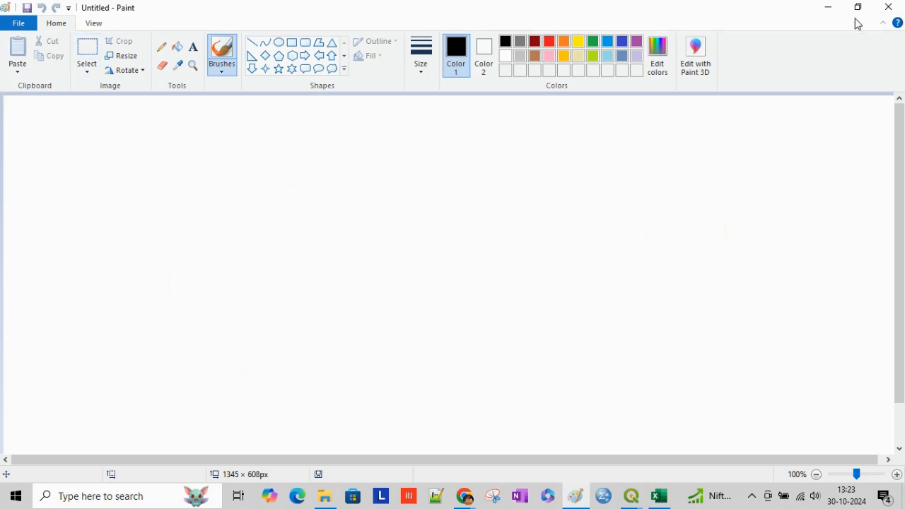
click(859, 7)
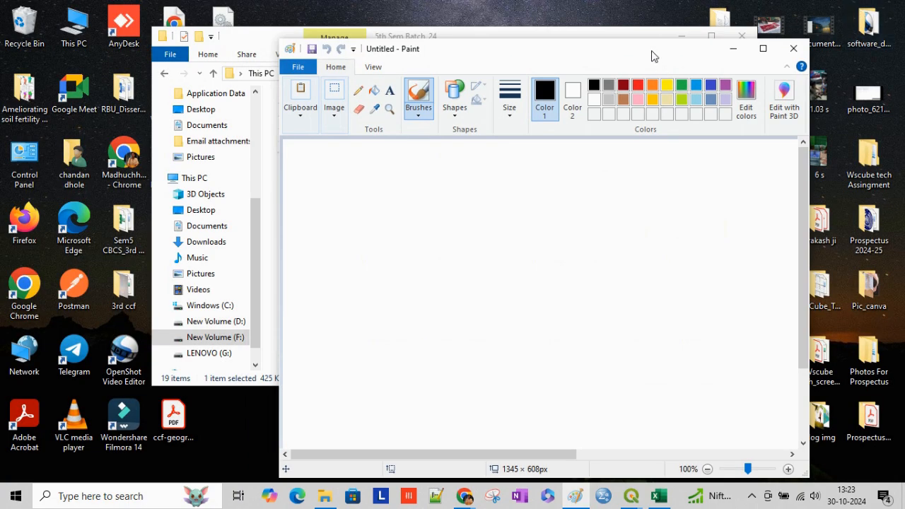
drag(652, 56, 359, 17)
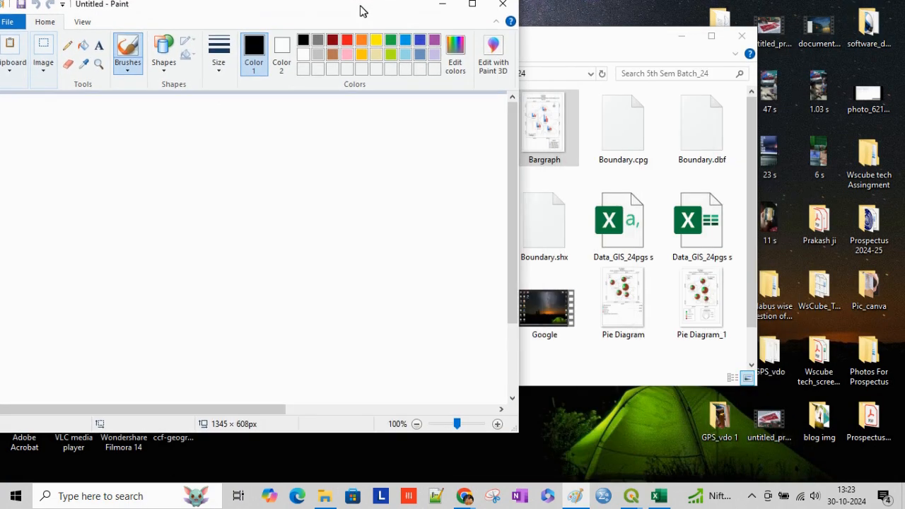
click(707, 311)
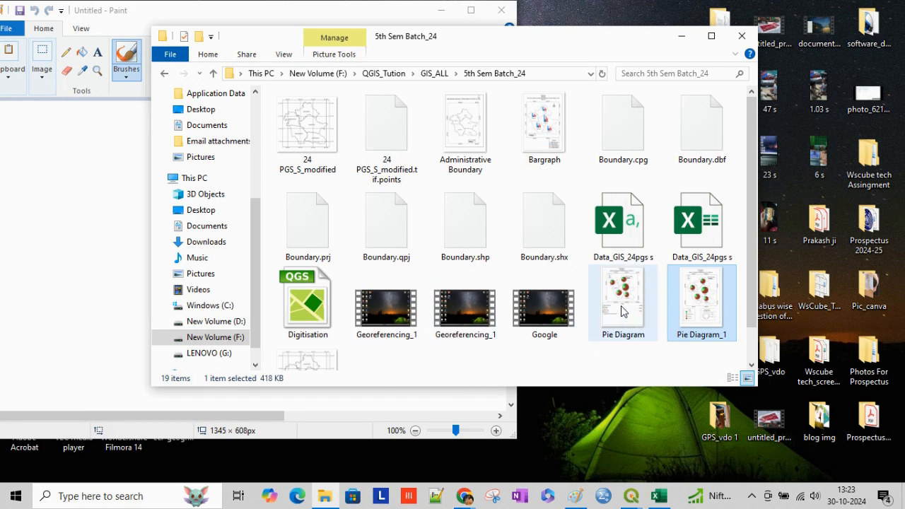
click(527, 143)
drag(513, 145, 58, 253)
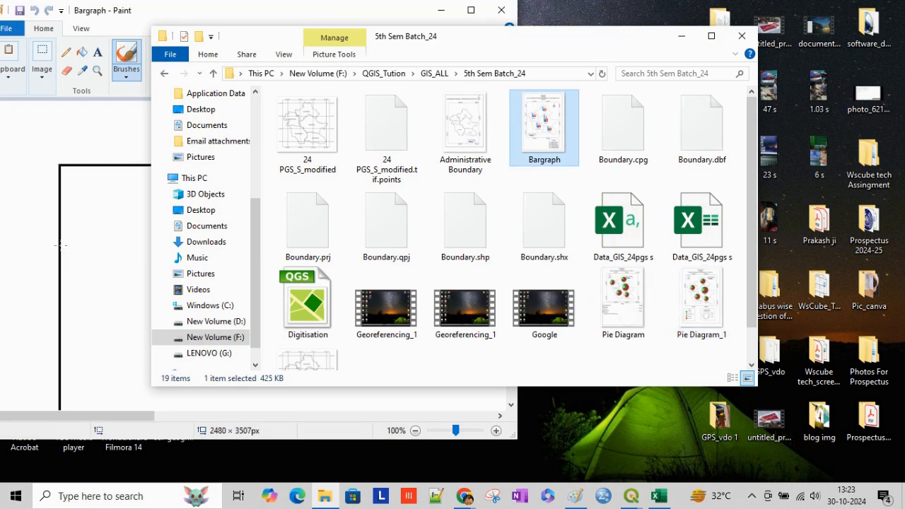
click(468, 13)
click(468, 13)
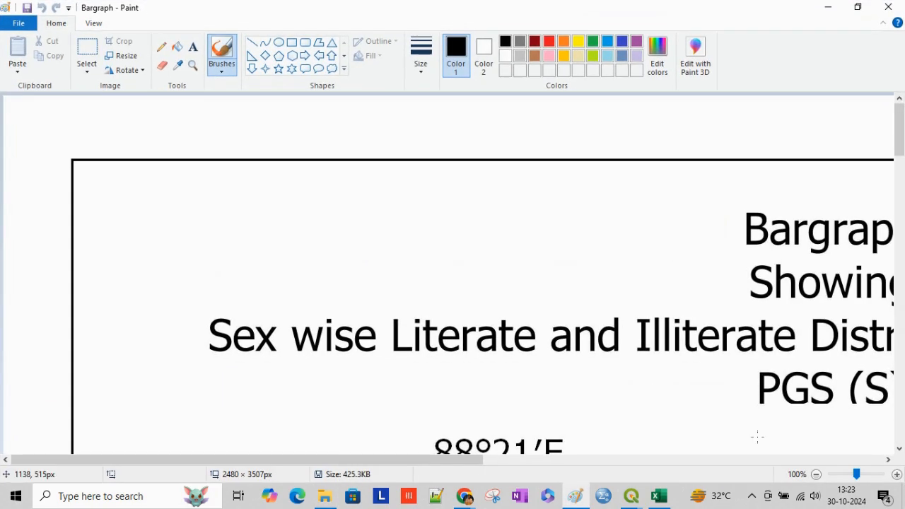
- Crop the Bargraph image to about 2305 × 3377 px just outside its border, and save and close it
click(816, 475)
click(816, 475)
click(816, 474)
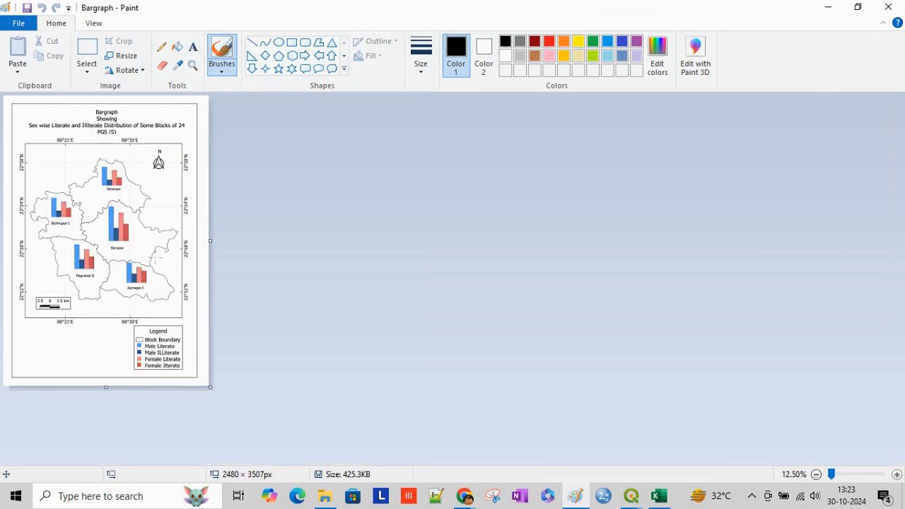
click(96, 60)
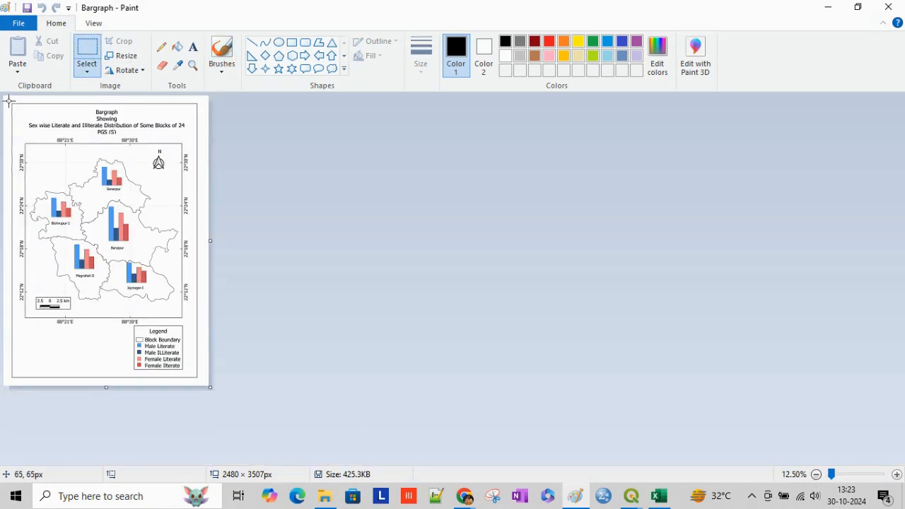
drag(9, 102, 200, 382)
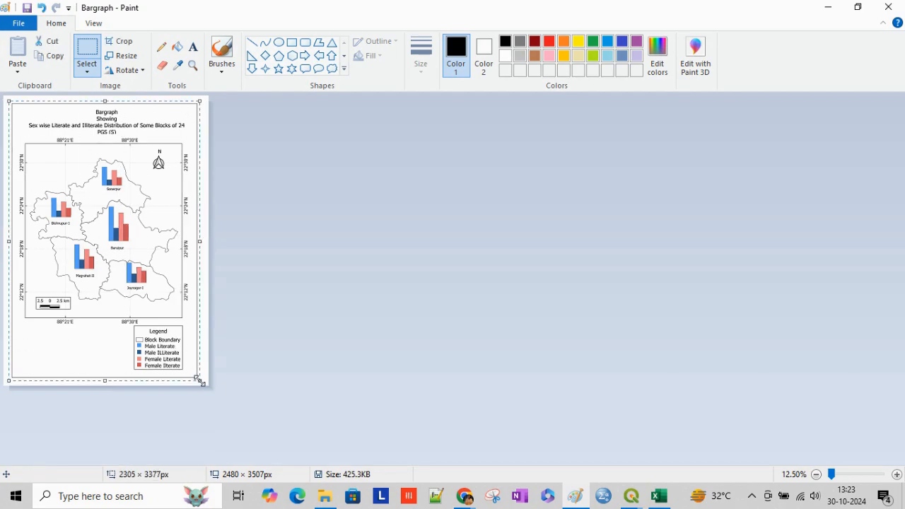
click(120, 41)
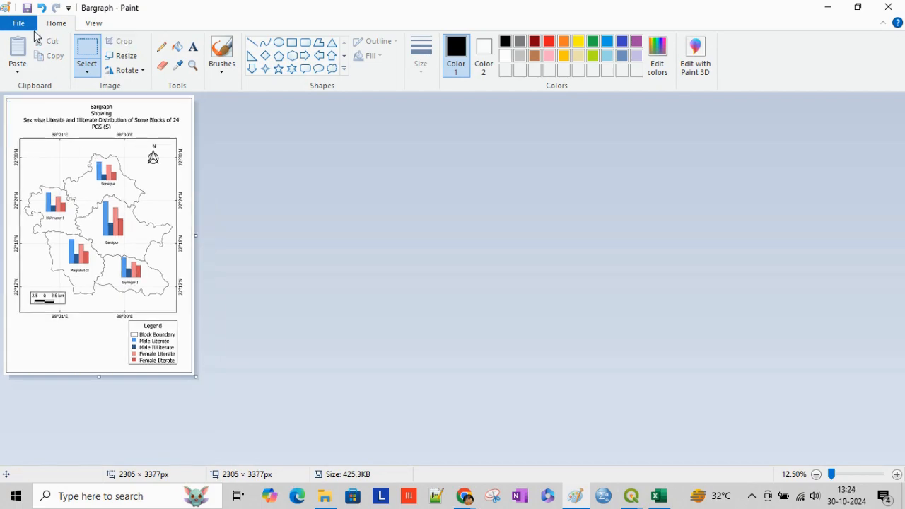
click(27, 8)
click(892, 8)
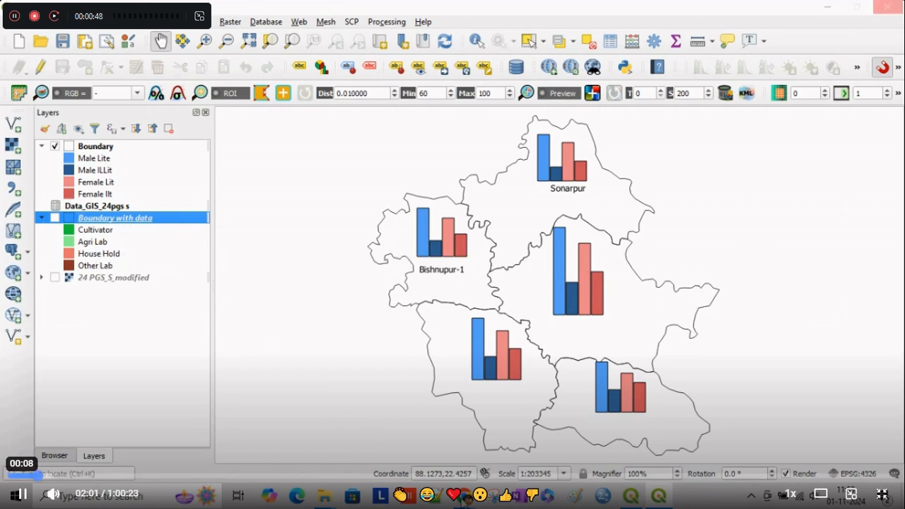
click(9, 479)
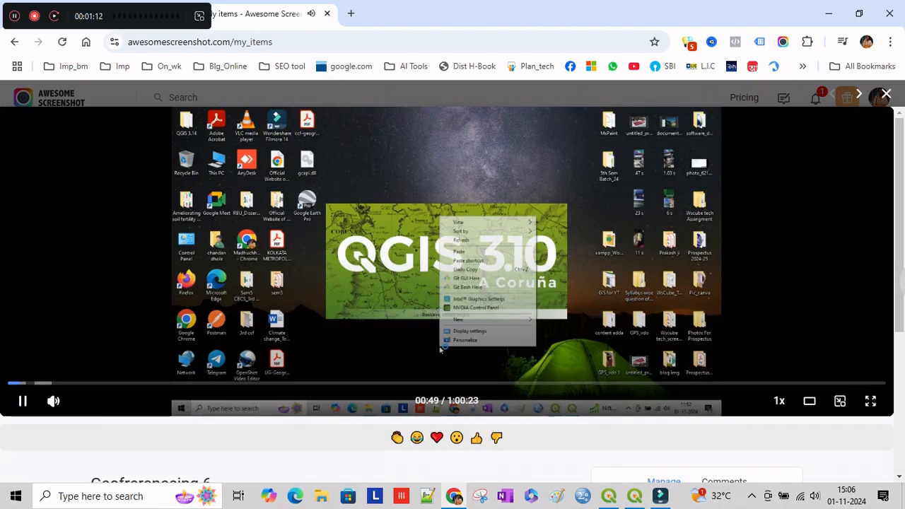
click(870, 401)
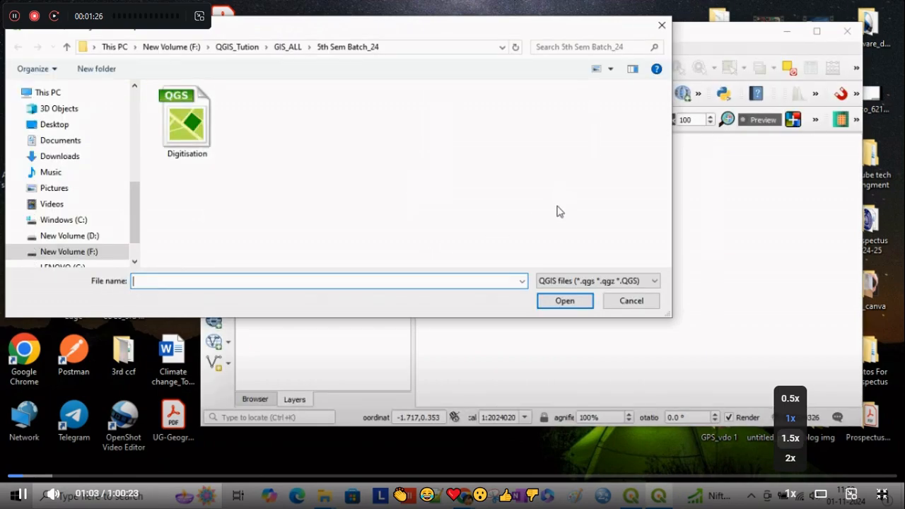
- Open the Digitisation project and bring up the pie chart legend settings of the Boundary with data layer
double_click(190, 122)
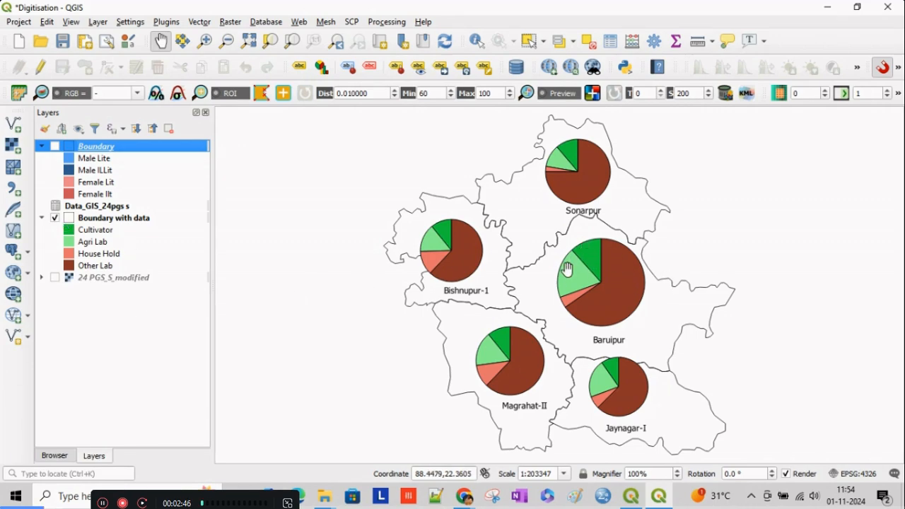
click(109, 222)
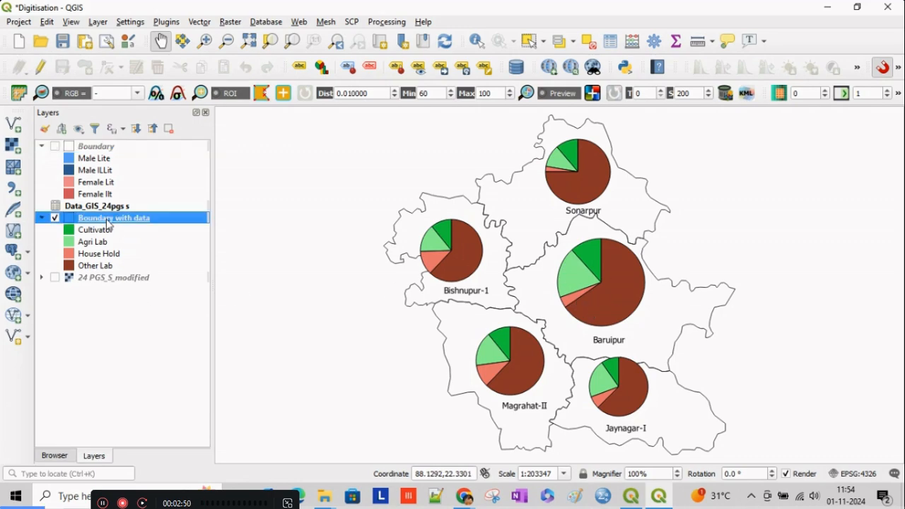
double_click(87, 223)
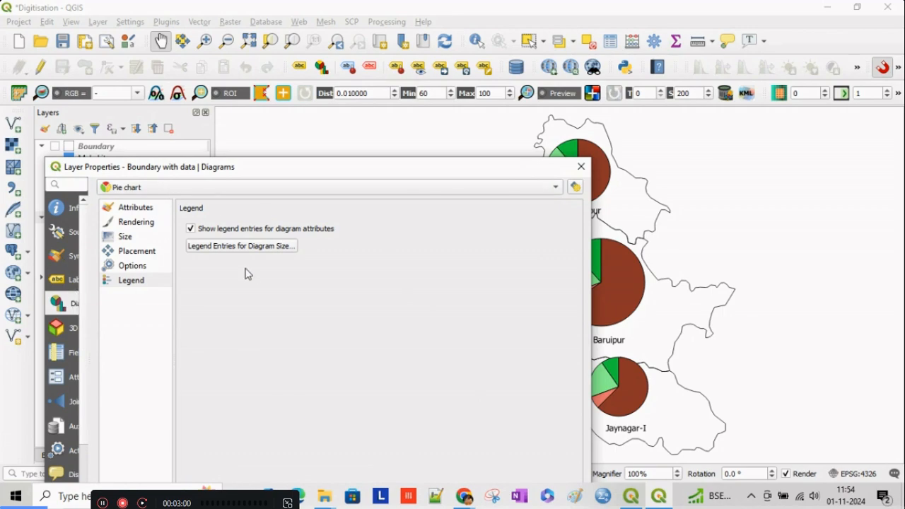
click(143, 224)
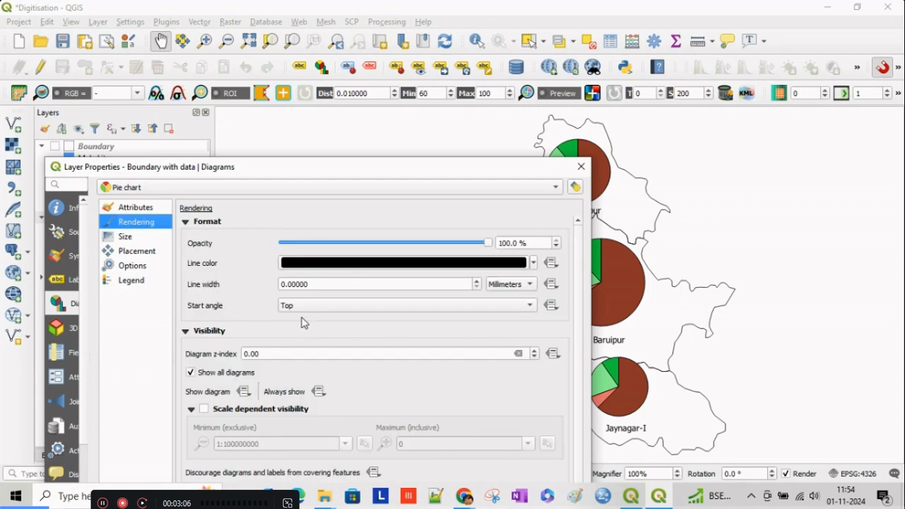
drag(351, 173, 364, 121)
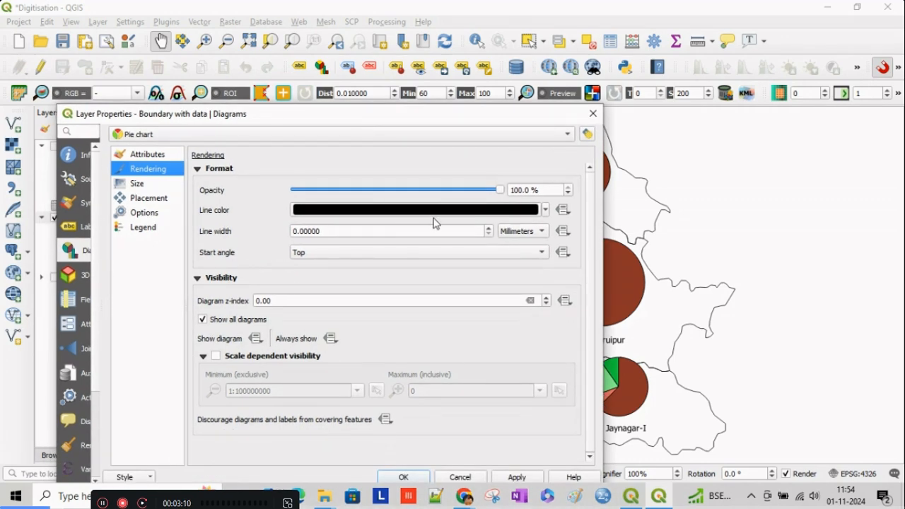
click(138, 229)
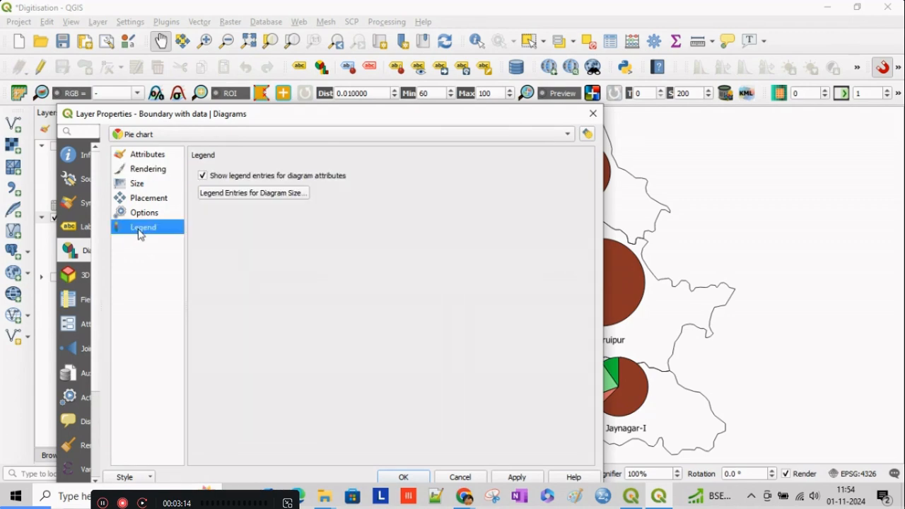
- Set up a collapsed diagram size legend with manual size classes of 115000, 88500 and 62000
click(264, 195)
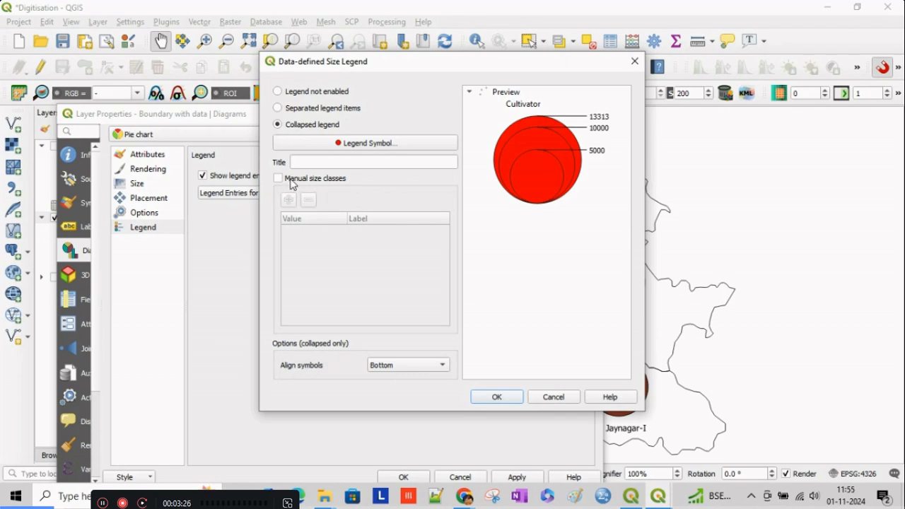
click(279, 178)
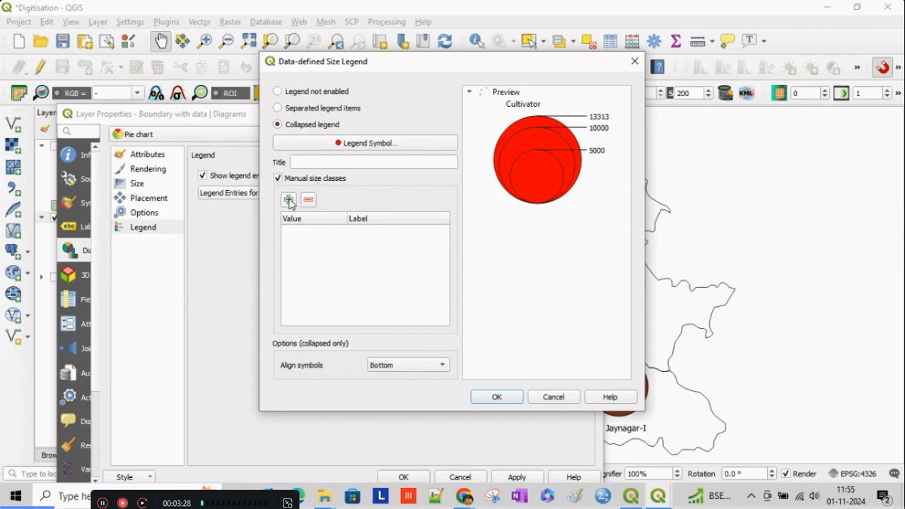
click(289, 200)
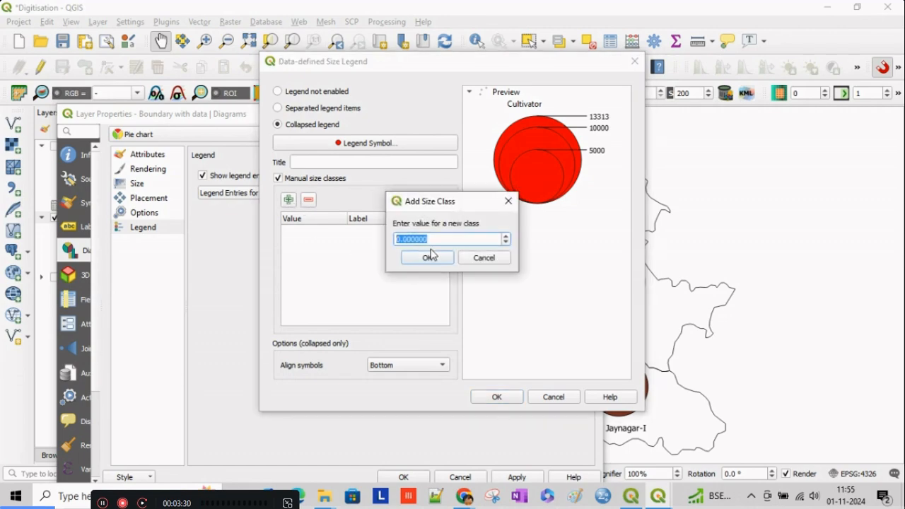
text(115000)
click(428, 258)
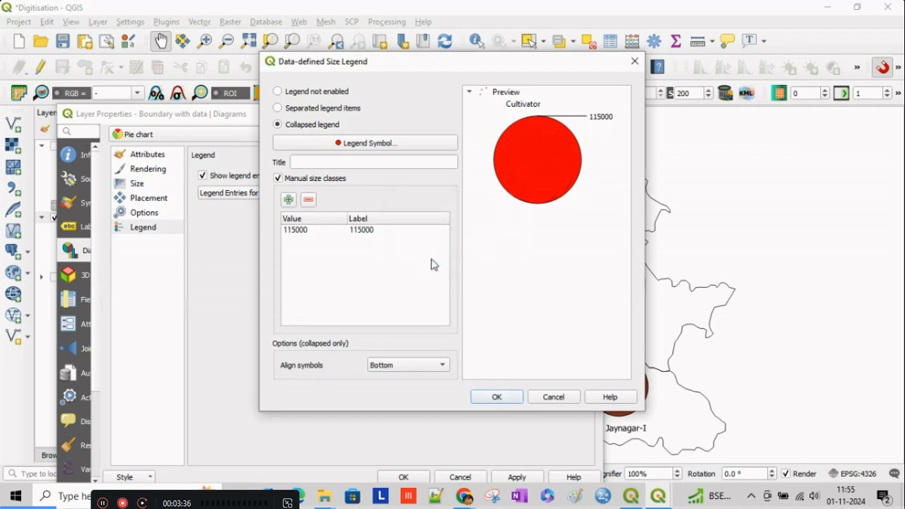
click(289, 200)
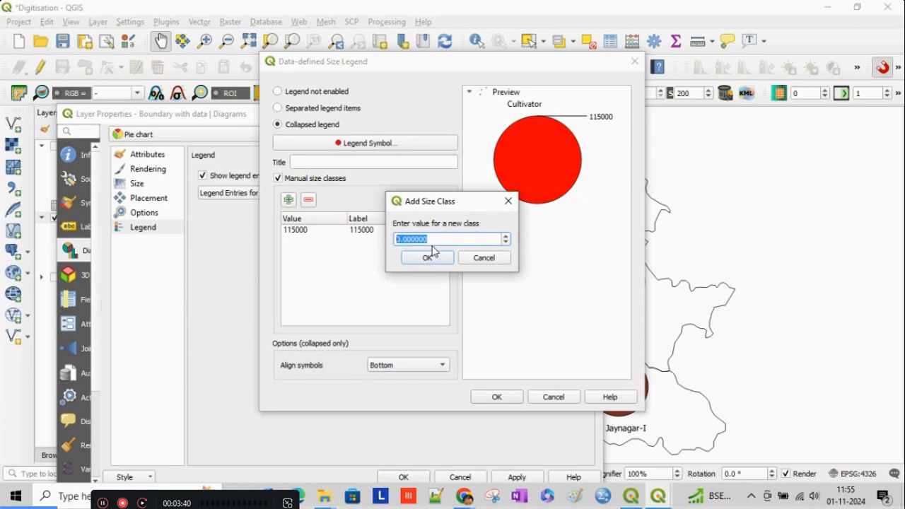
text(88500)
click(427, 257)
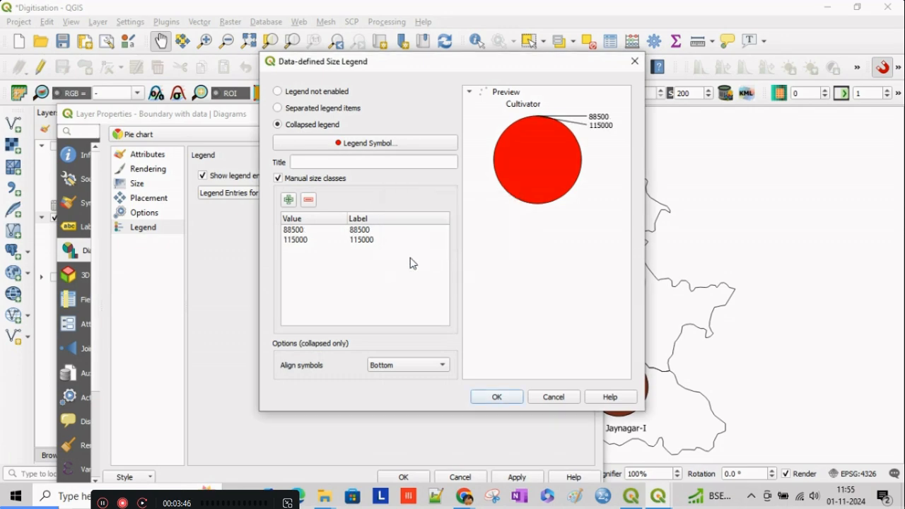
click(290, 204)
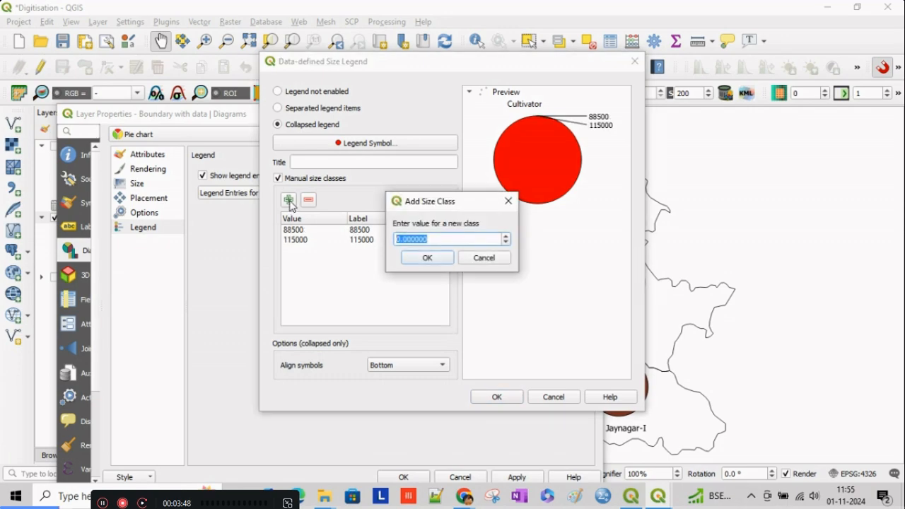
text(62000)
click(433, 260)
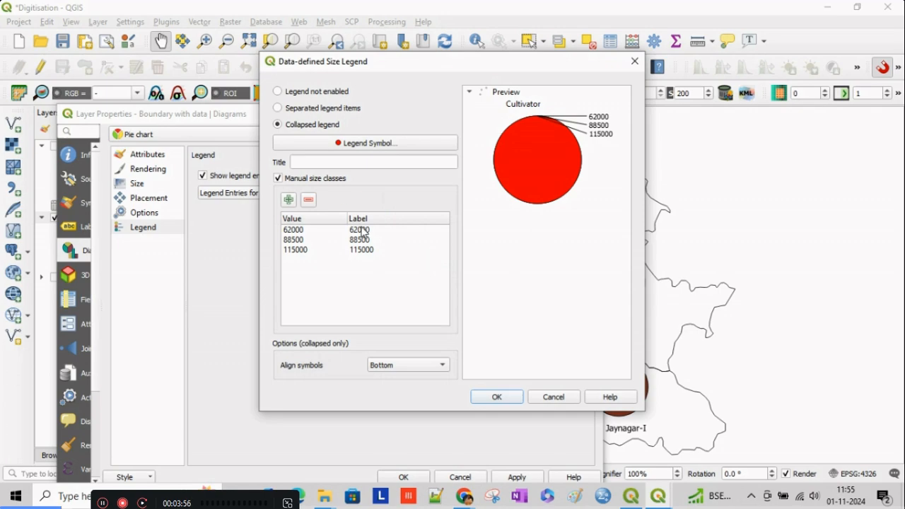
- Give the size legend's simple marker a transparent fill and apply the legend settings to the layer
click(364, 145)
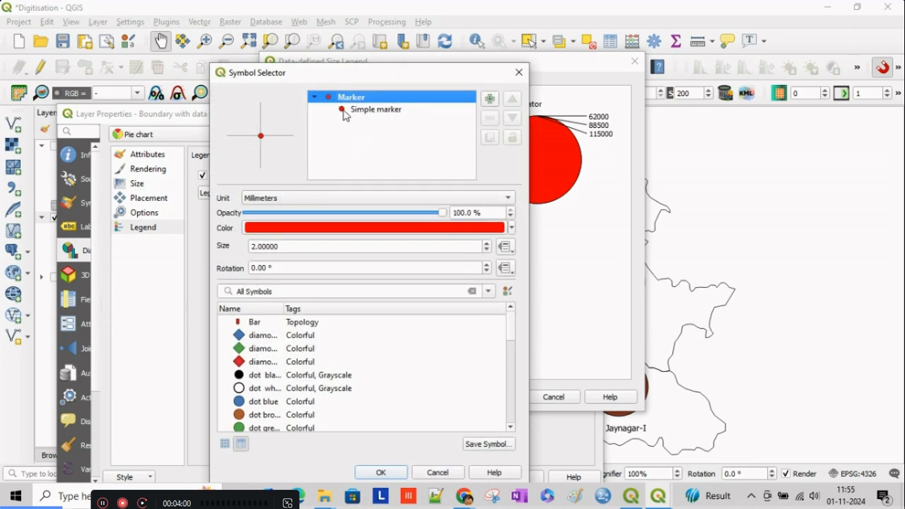
click(347, 113)
click(472, 245)
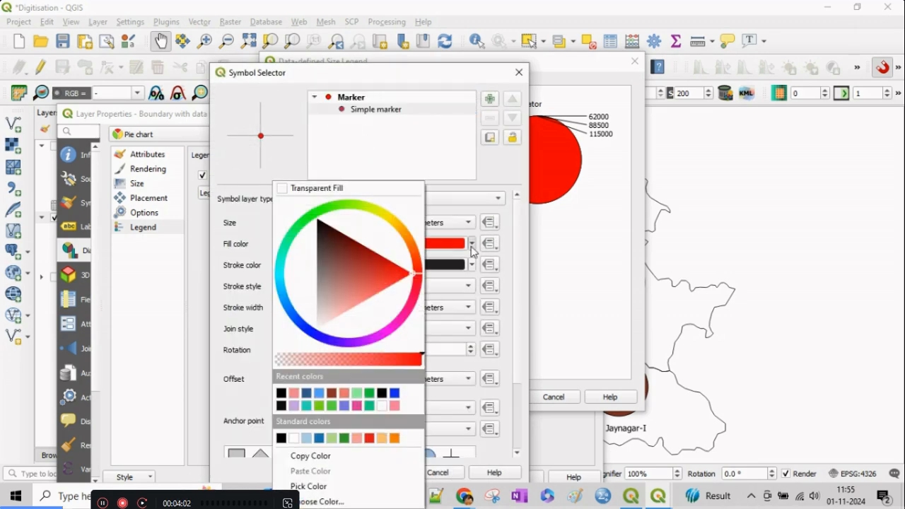
click(282, 190)
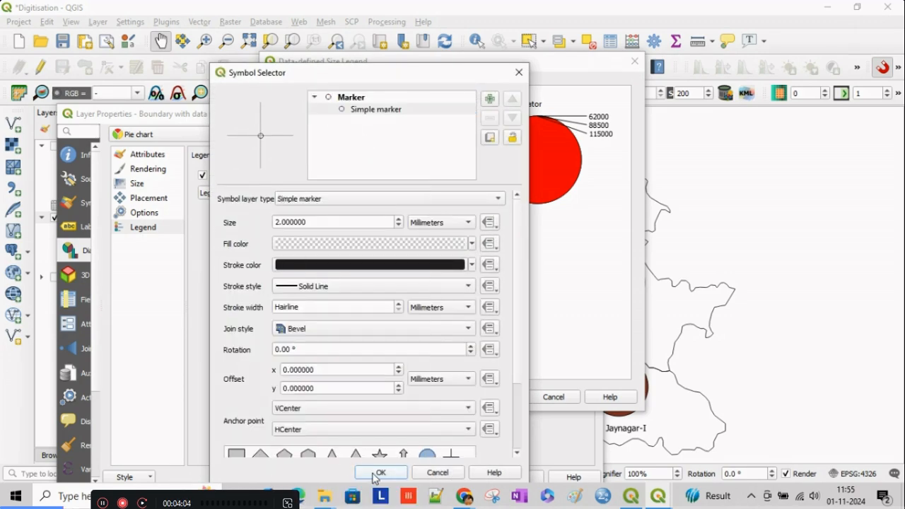
click(380, 473)
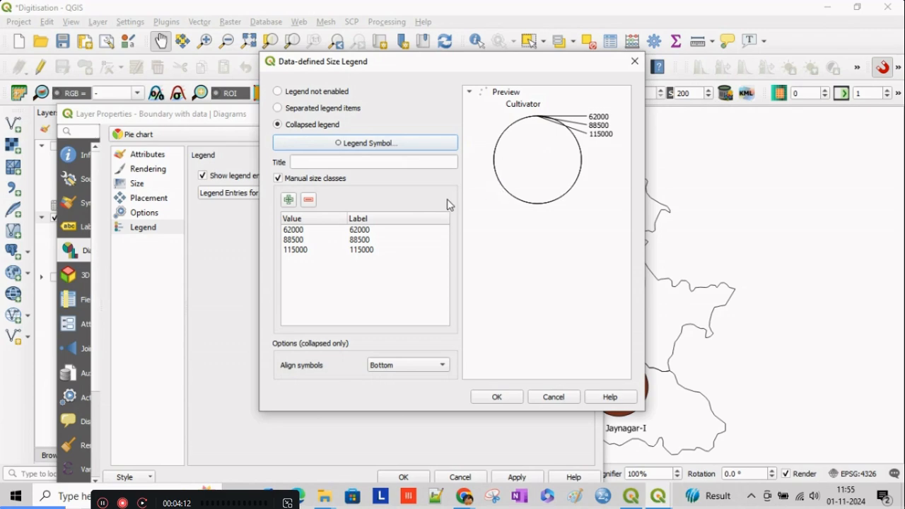
click(498, 398)
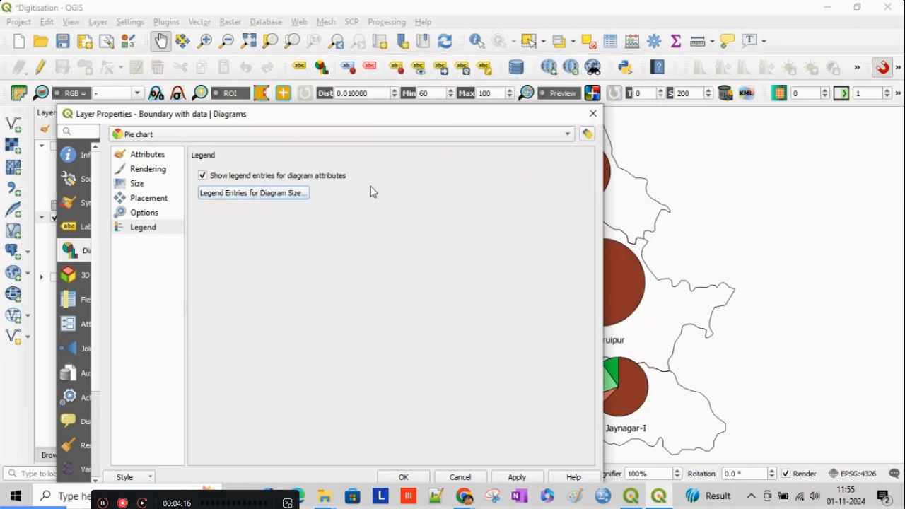
drag(354, 118, 447, 85)
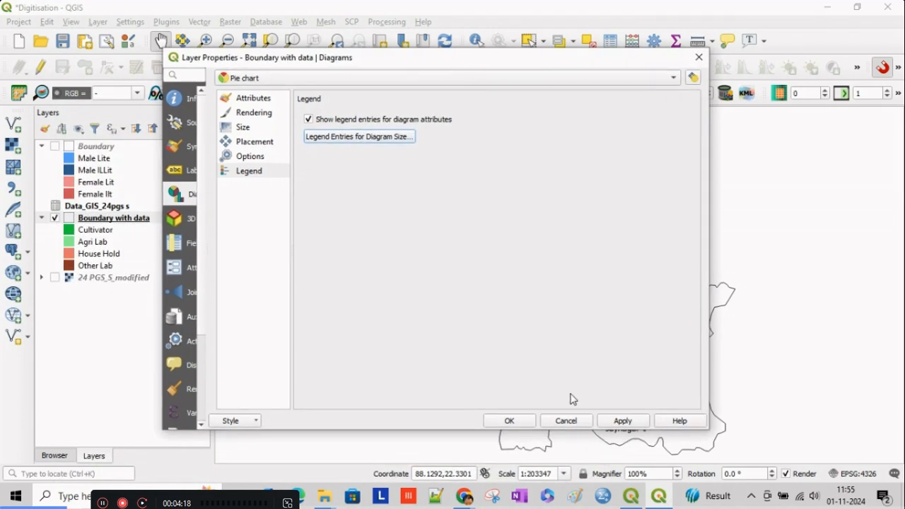
click(622, 423)
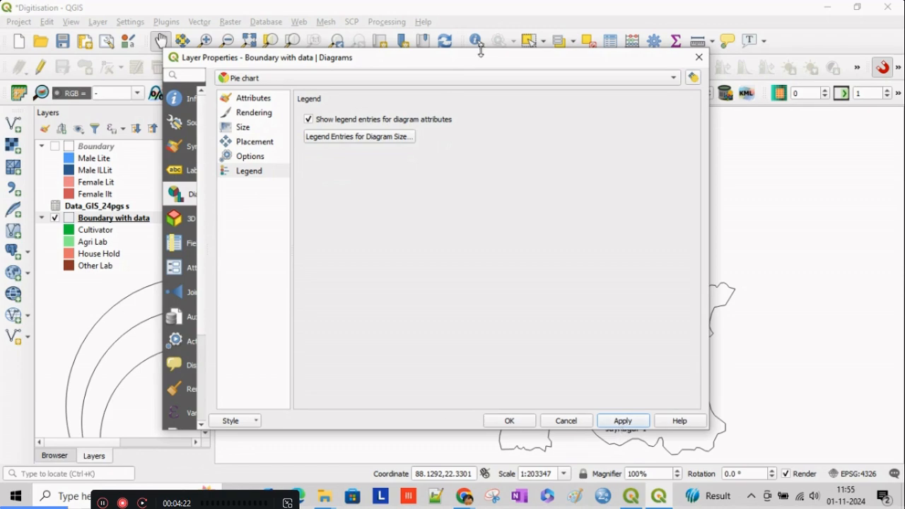
drag(483, 58, 578, 49)
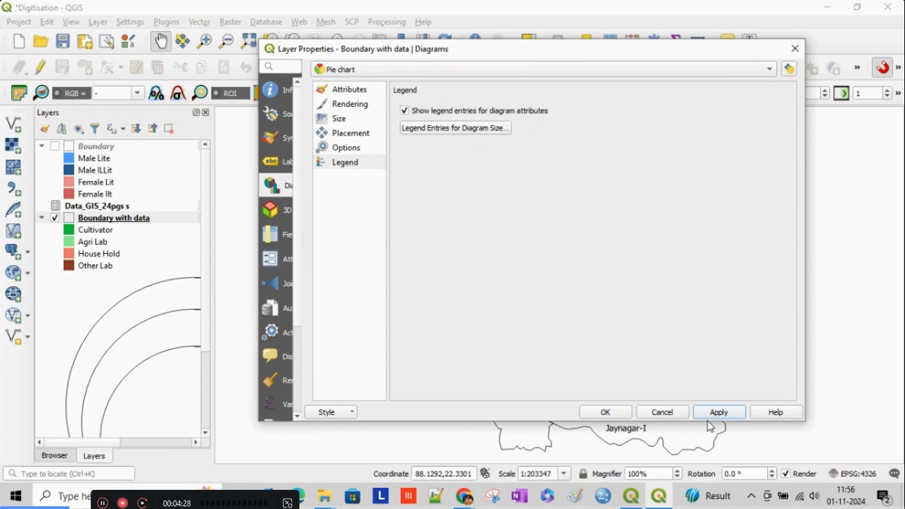
click(424, 130)
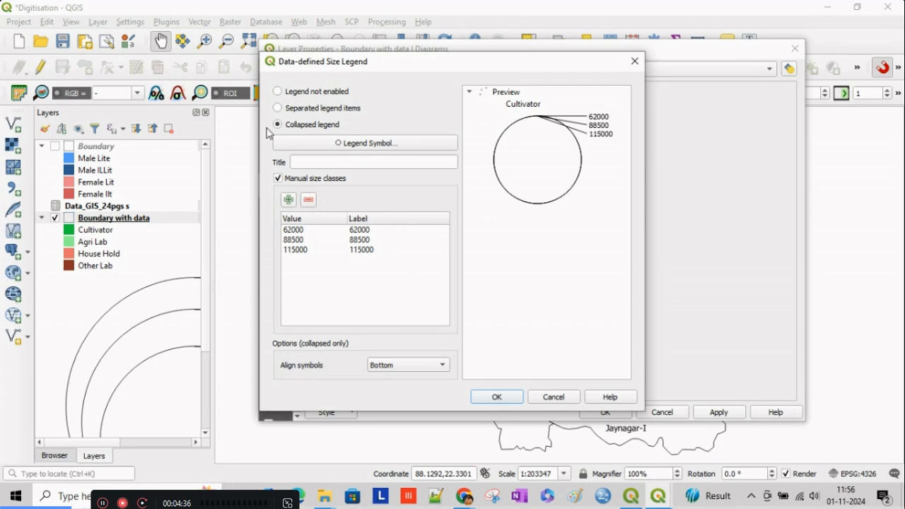
click(277, 91)
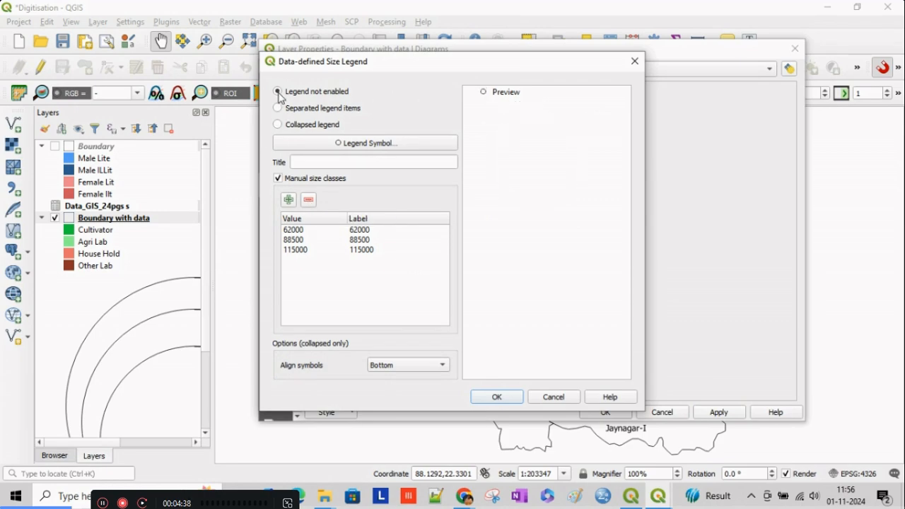
click(566, 399)
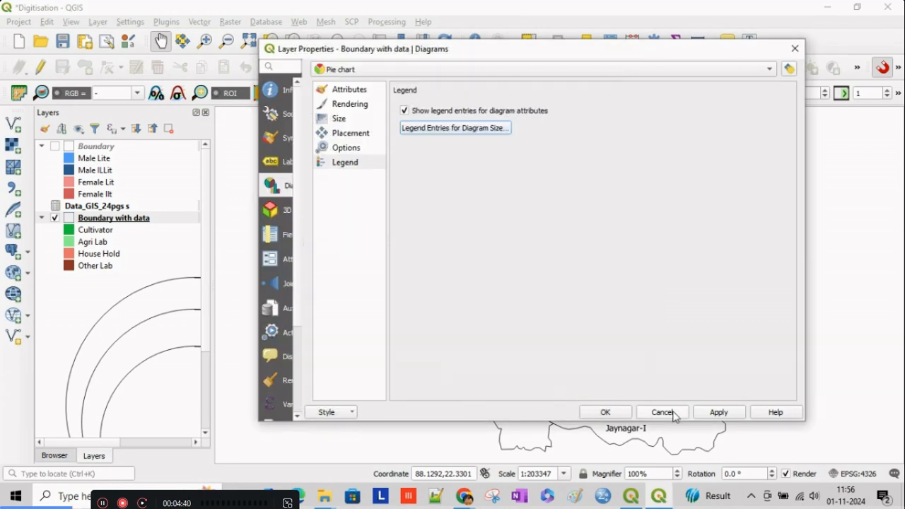
click(720, 412)
- Remove the 62000, 115000 and 88500 size classes from the diagram size legend and apply the change
click(430, 128)
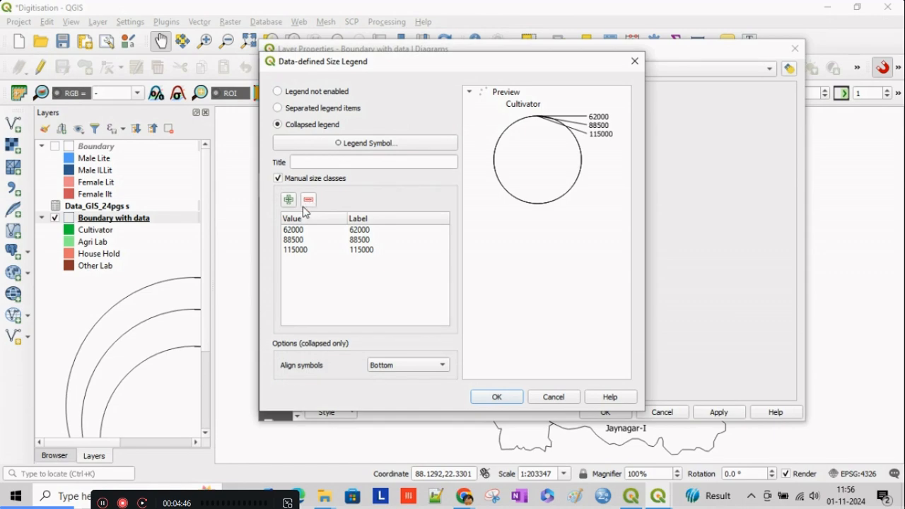
click(297, 231)
click(308, 199)
click(297, 241)
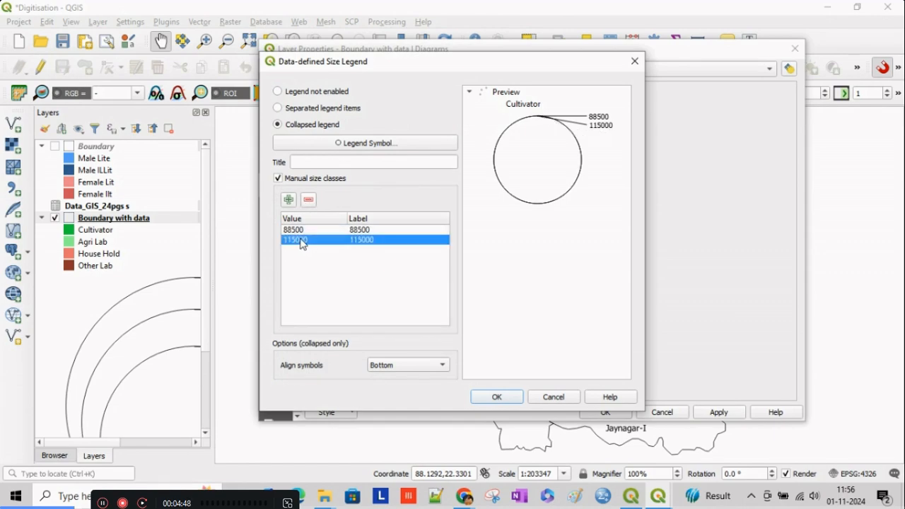
click(308, 199)
click(297, 230)
click(308, 201)
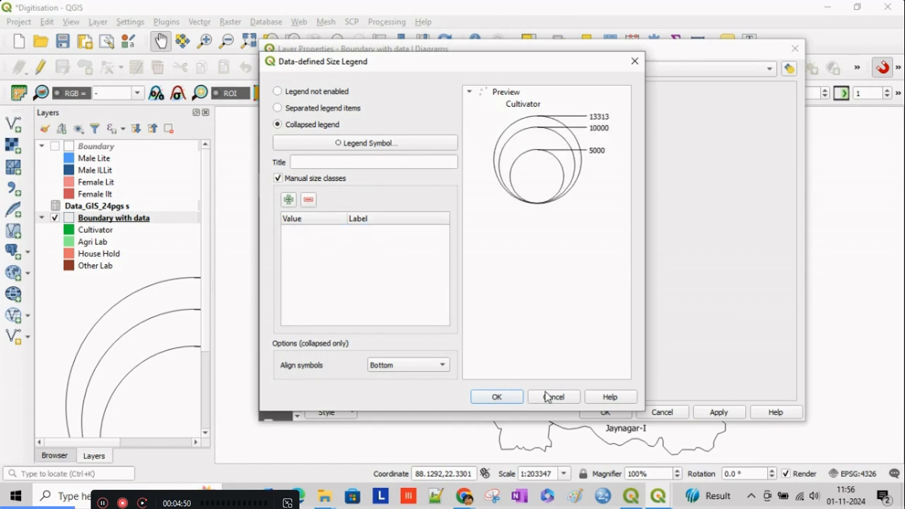
click(497, 397)
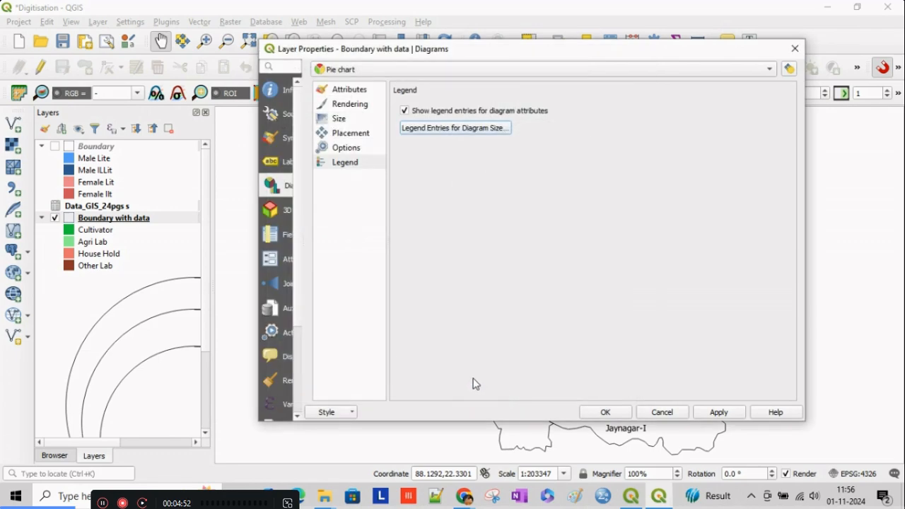
click(719, 412)
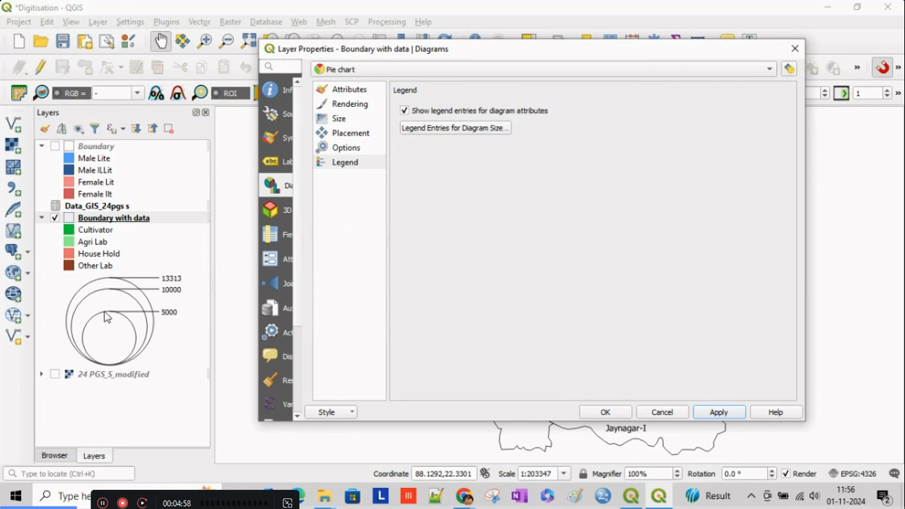
- Add a manual size class to the diagram size legend with both its value and label set to 115000
click(472, 131)
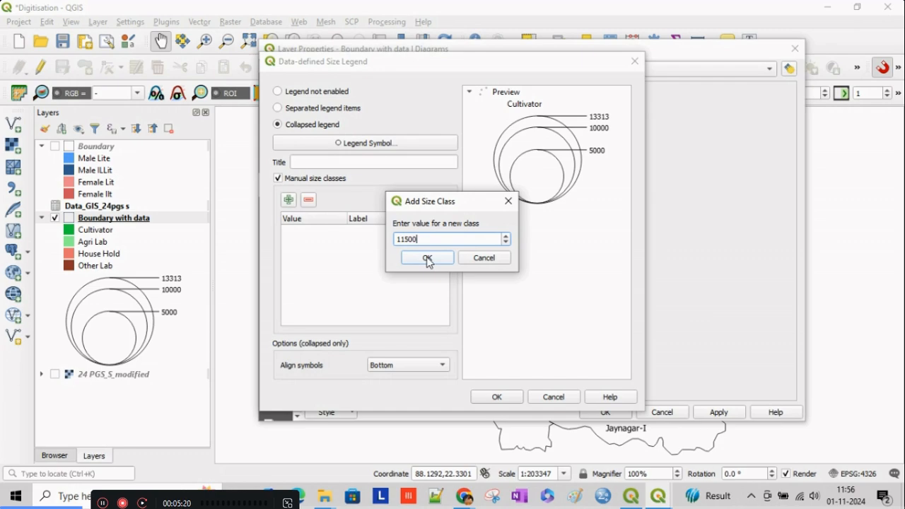
click(427, 259)
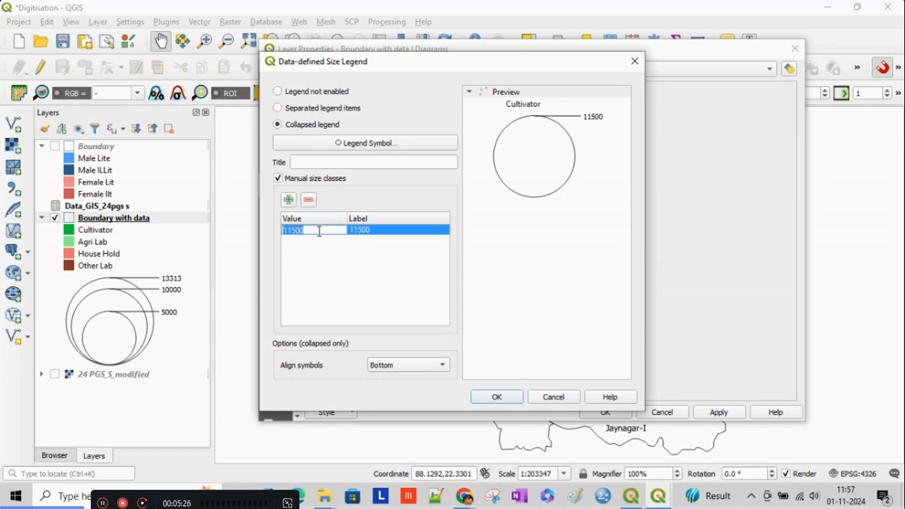
click(378, 230)
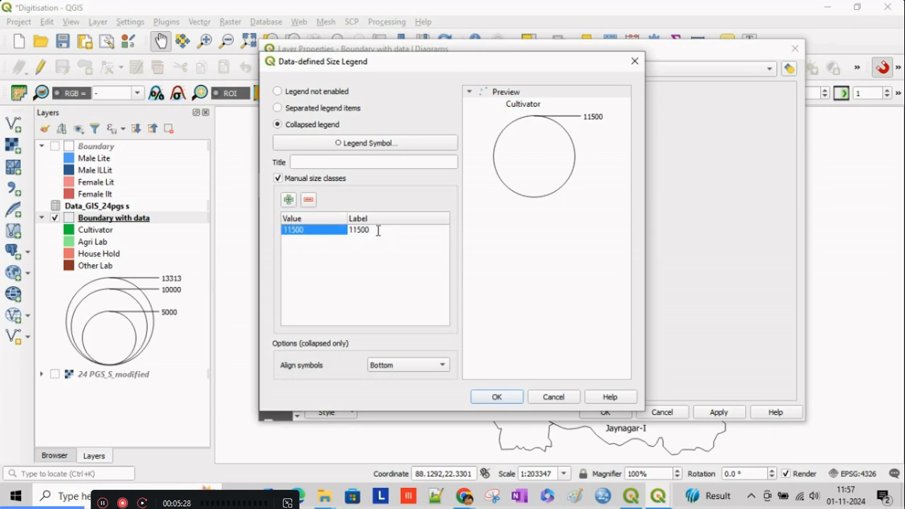
key(Return)
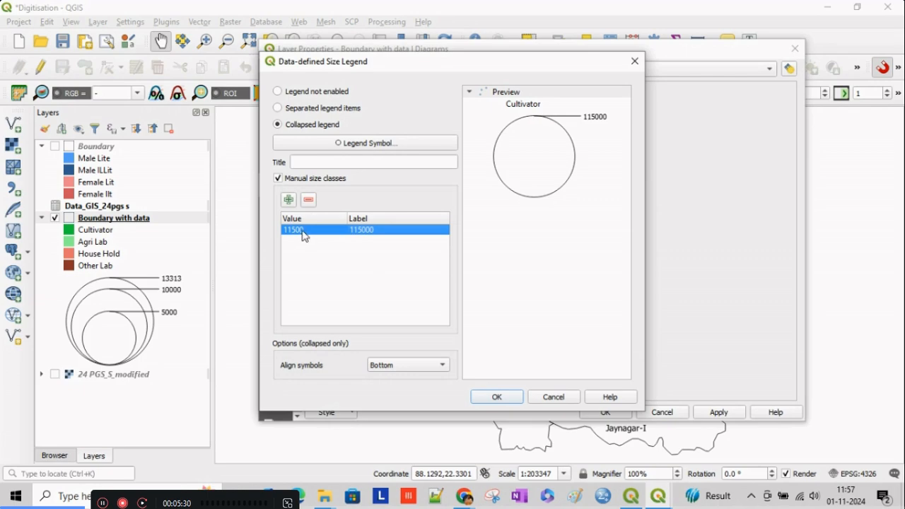
double_click(305, 234)
click(323, 232)
text(0)
key(Return)
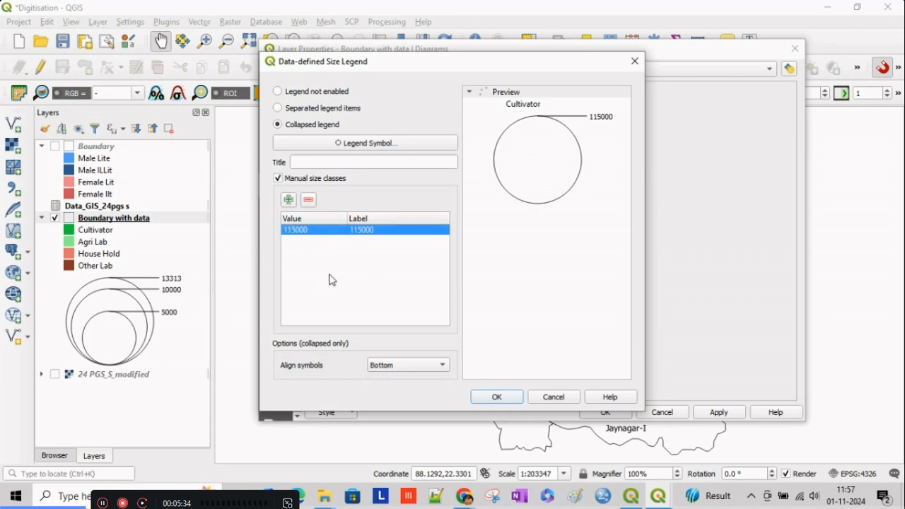
- Add manual size classes of 88500 and 62000 to the diagram size legend and apply it to the layer
click(289, 203)
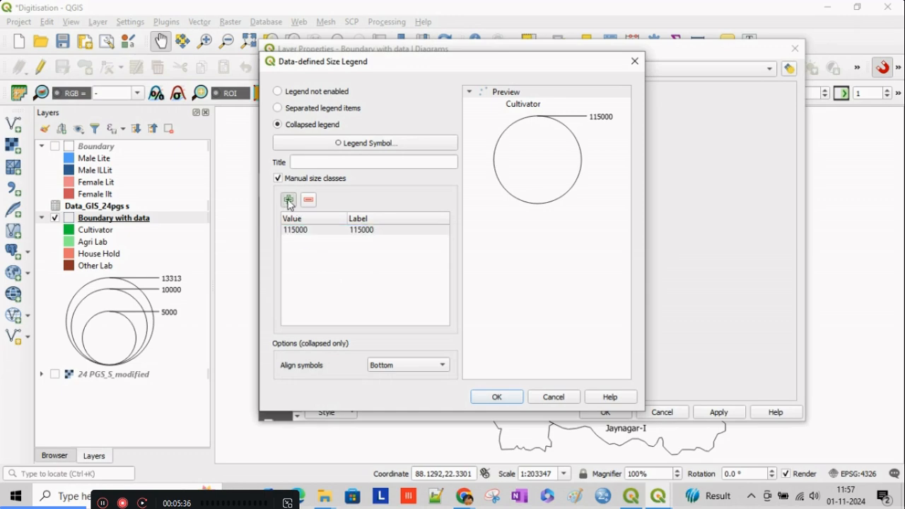
text(8)
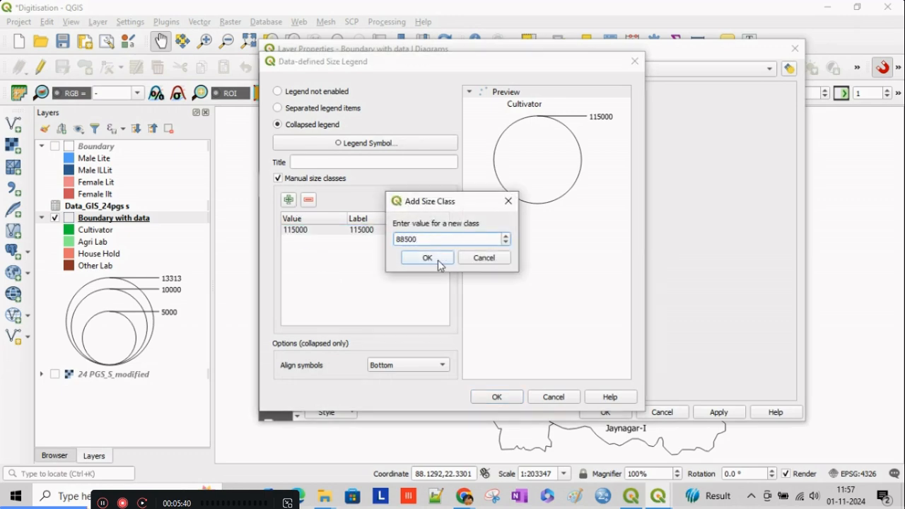
text(8500)
click(439, 261)
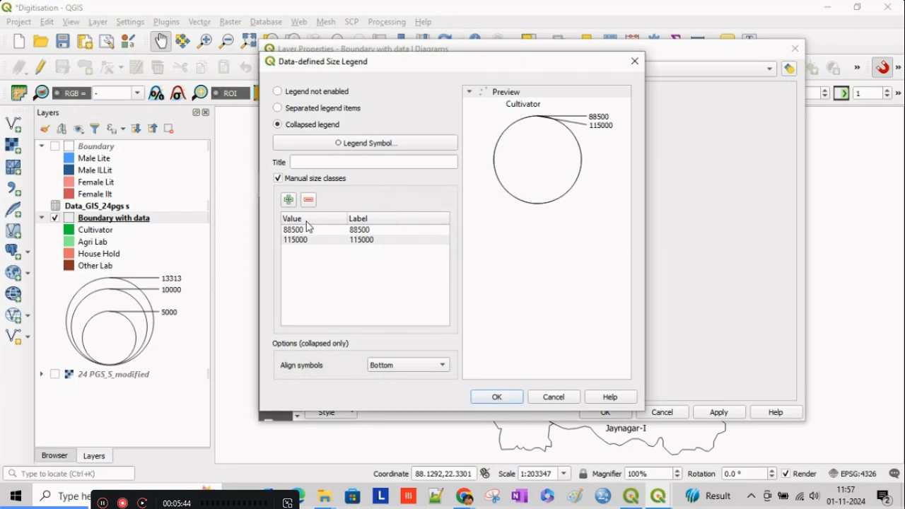
click(289, 202)
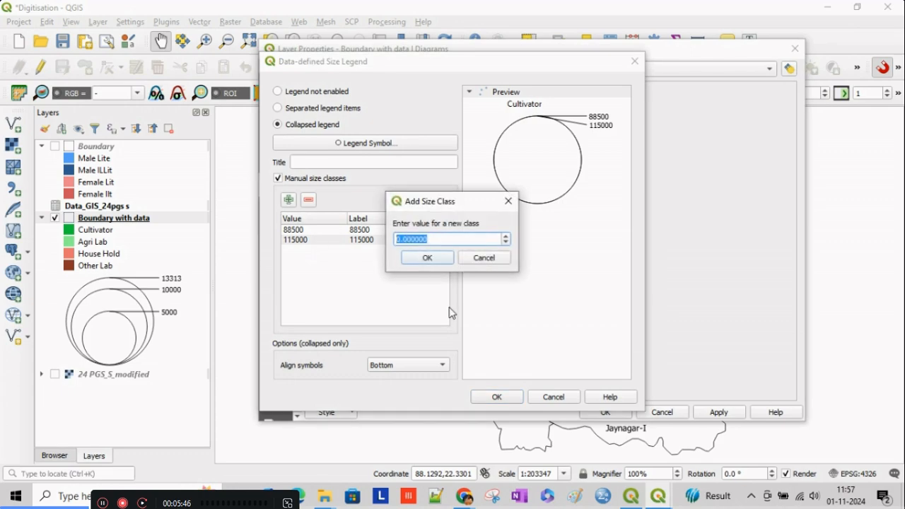
text(62000)
click(428, 257)
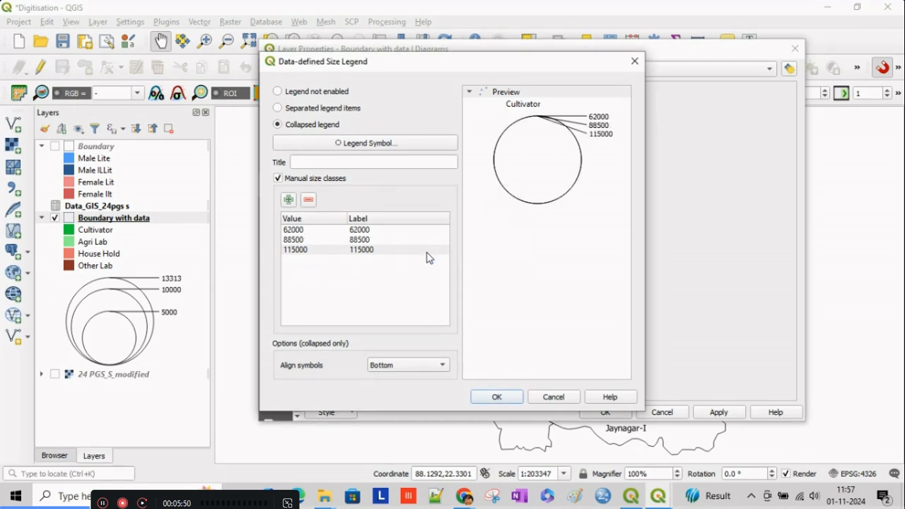
click(499, 397)
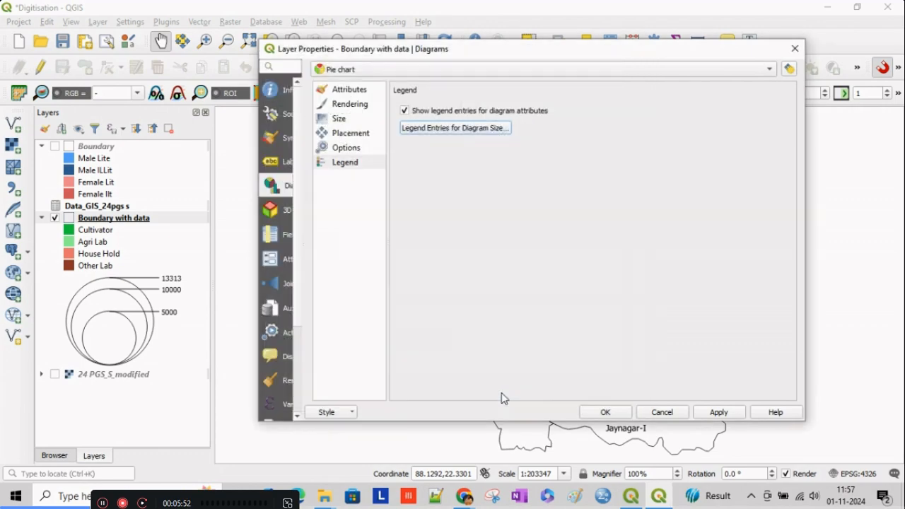
click(722, 418)
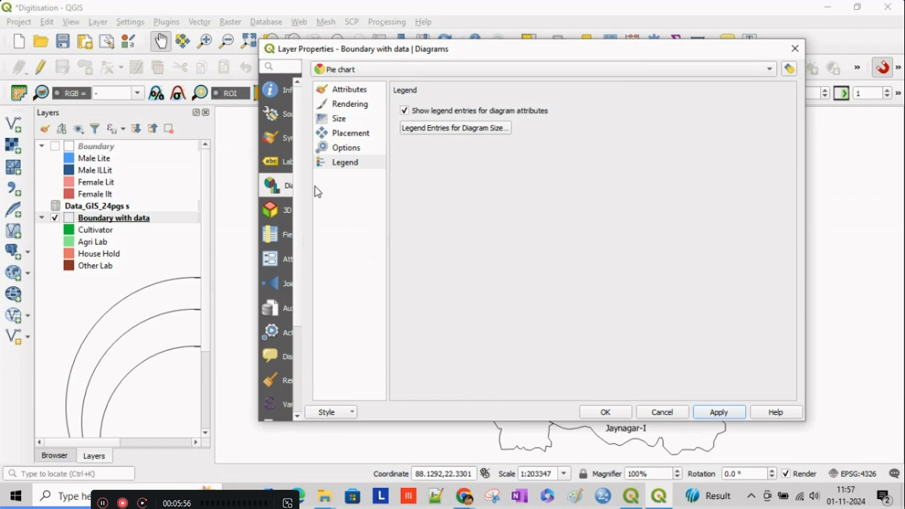
- Try to remove the 115000, 88500 and 62000 classes from the diagram size legend
click(439, 131)
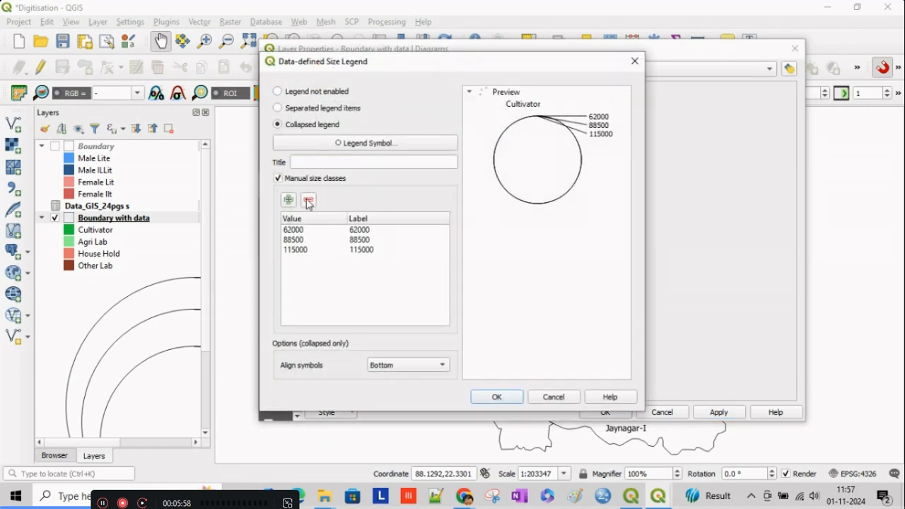
click(294, 251)
click(308, 200)
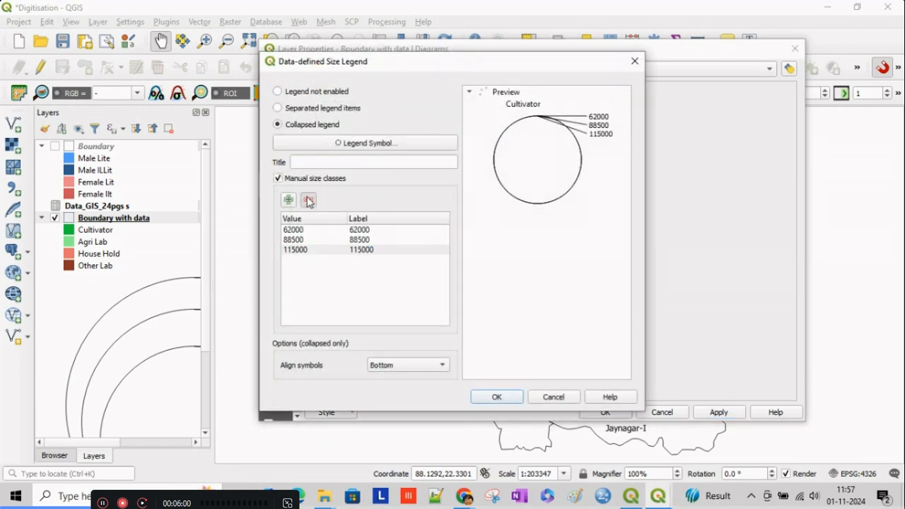
click(299, 239)
click(308, 200)
click(299, 230)
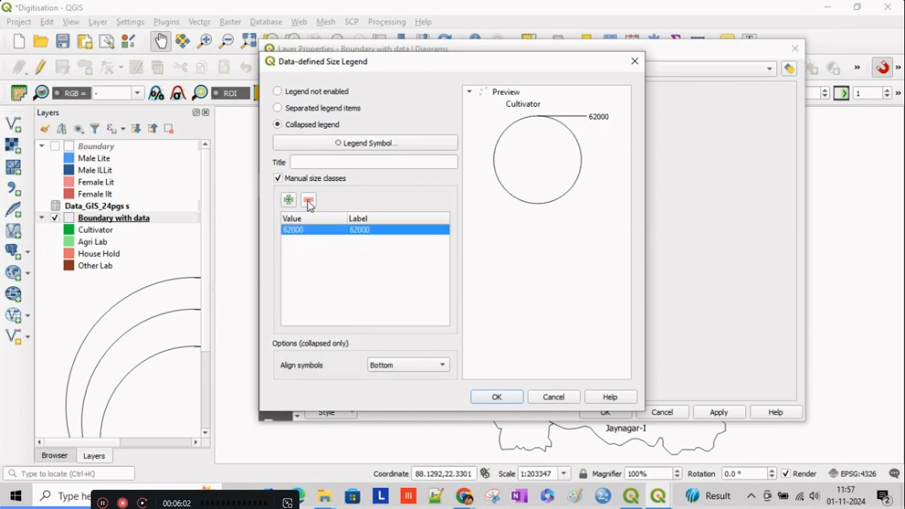
click(308, 201)
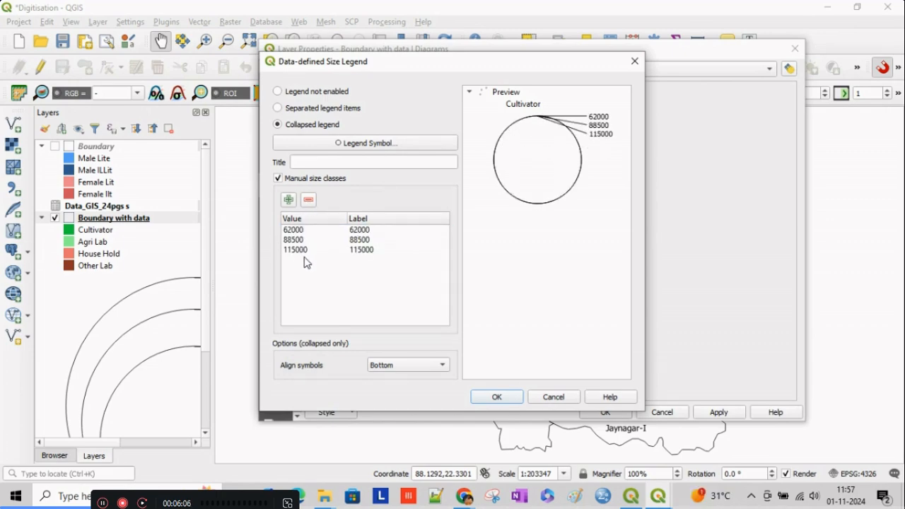
- Clear all three manual size classes from the diagram size legend, apply the change and close the layer properties
click(304, 230)
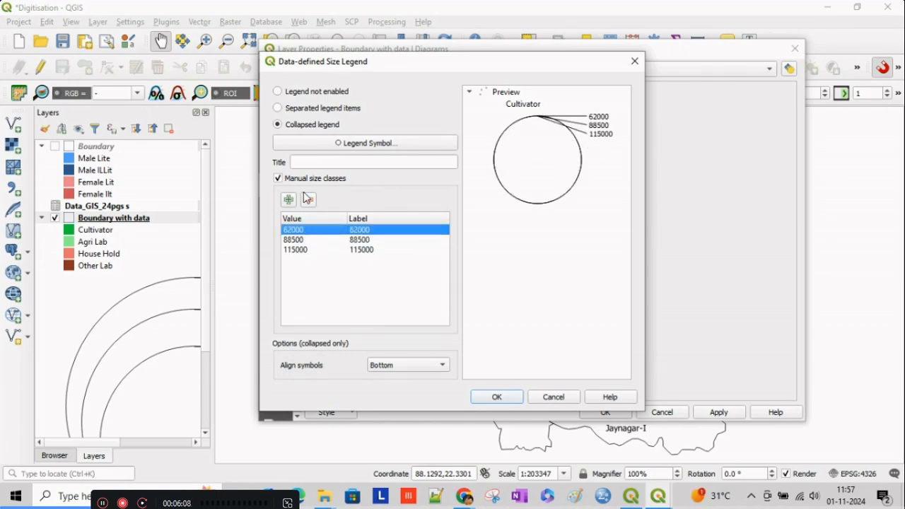
click(309, 200)
click(307, 227)
click(308, 200)
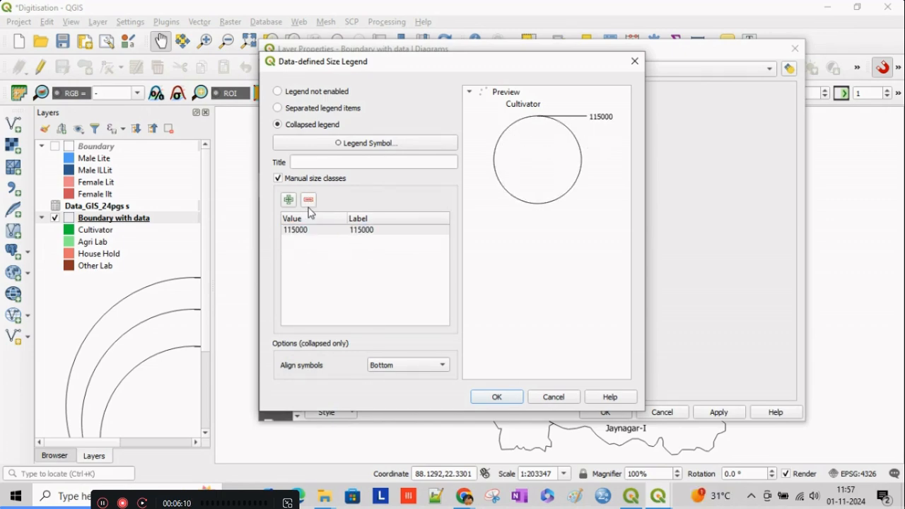
click(306, 231)
click(309, 201)
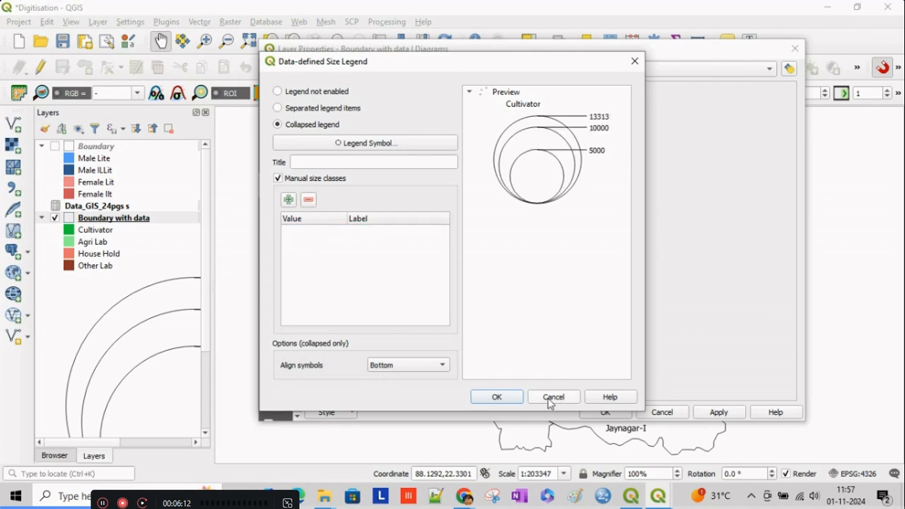
click(510, 397)
click(718, 412)
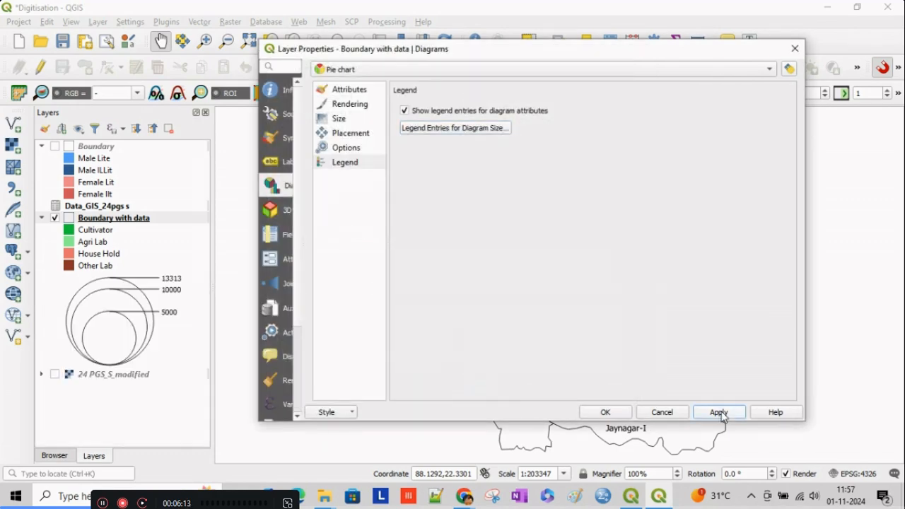
click(604, 412)
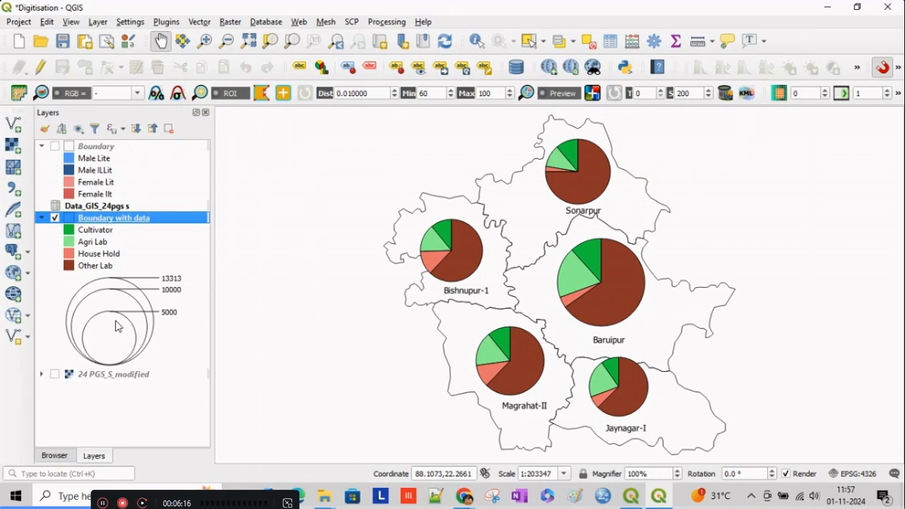
- Disable the diagram size legend for the Boundary with data layer and apply the change
double_click(131, 225)
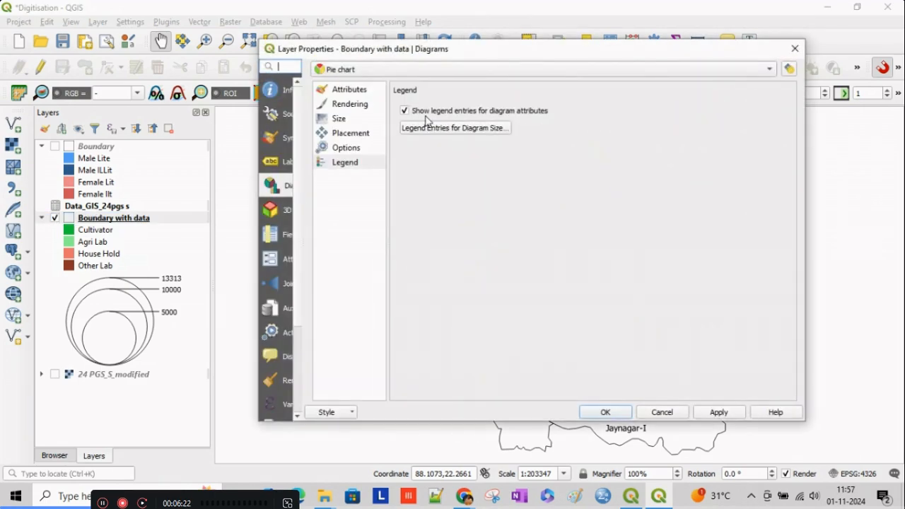
click(429, 127)
click(278, 92)
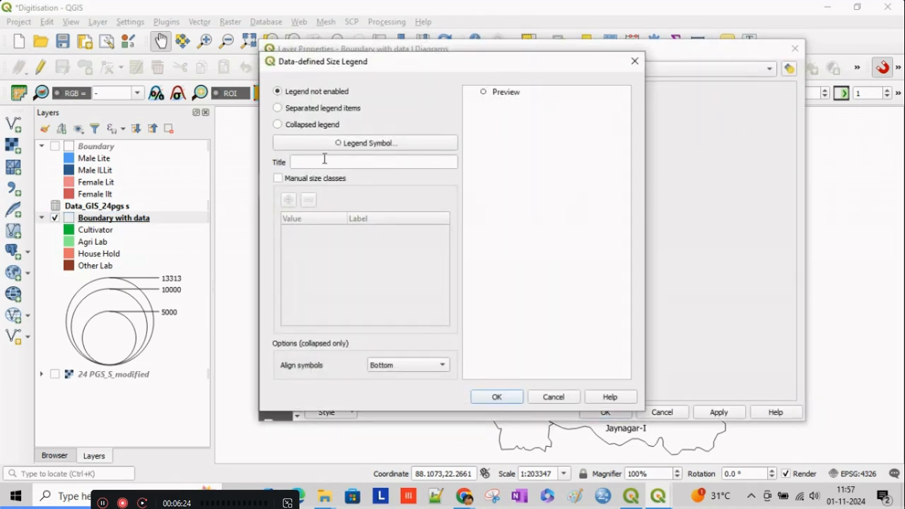
click(494, 399)
click(718, 413)
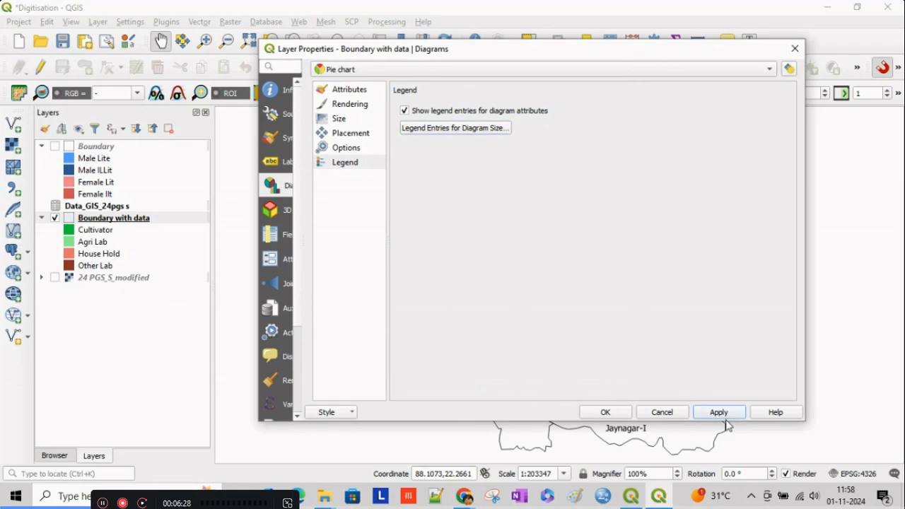
click(606, 413)
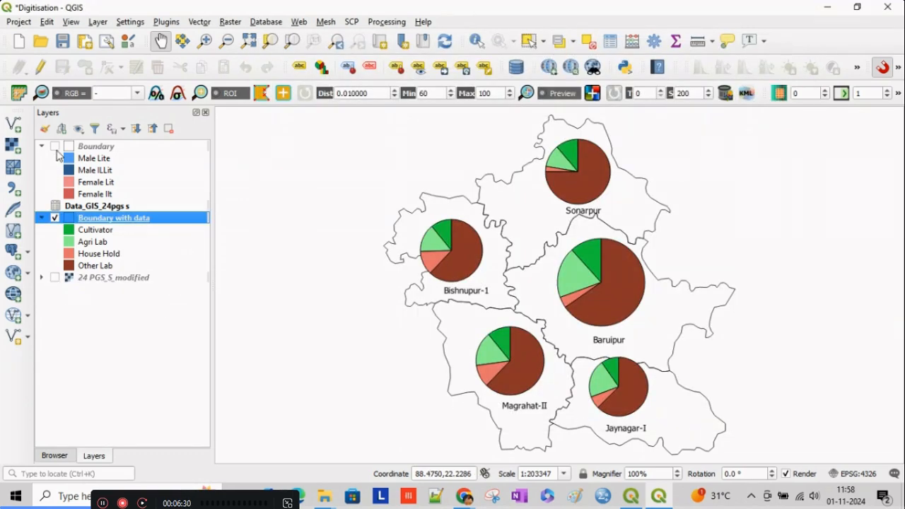
- Display the Boundary layer instead of Boundary with data and choose a collapsed size legend for its histogram diagrams
click(54, 145)
click(54, 218)
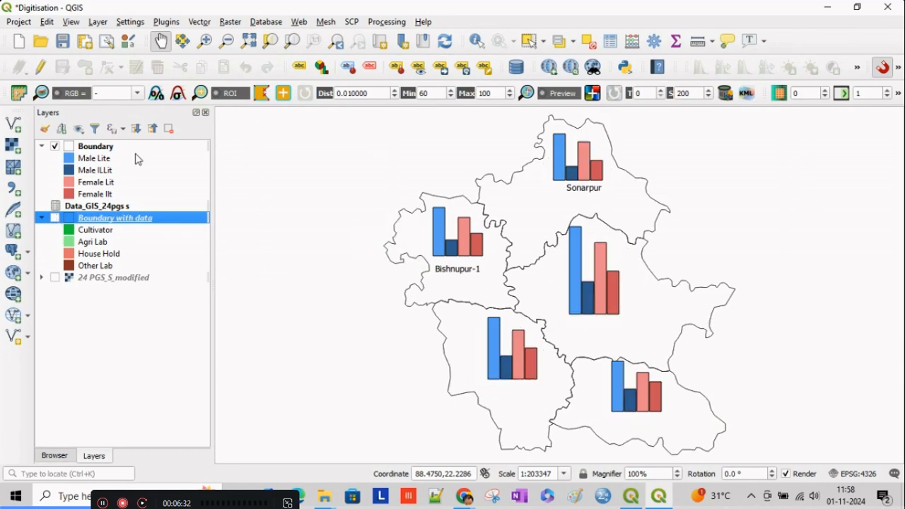
click(89, 148)
double_click(89, 149)
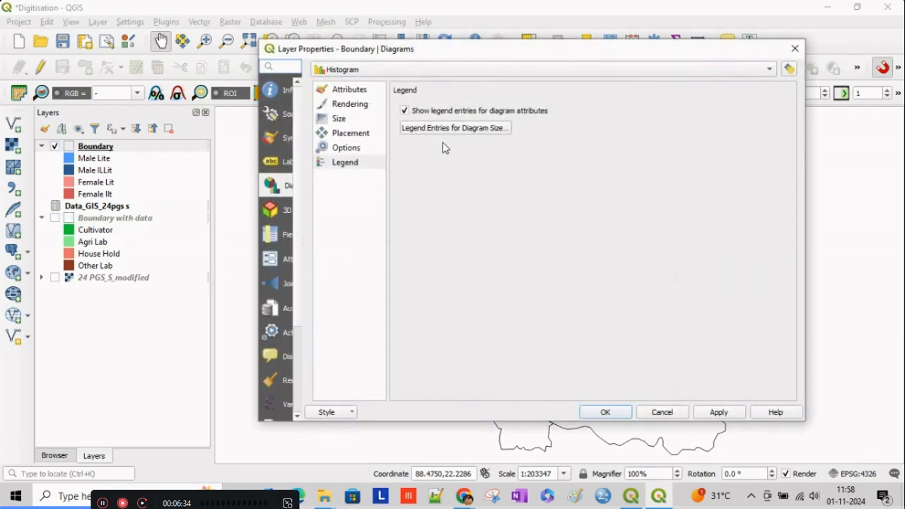
click(446, 129)
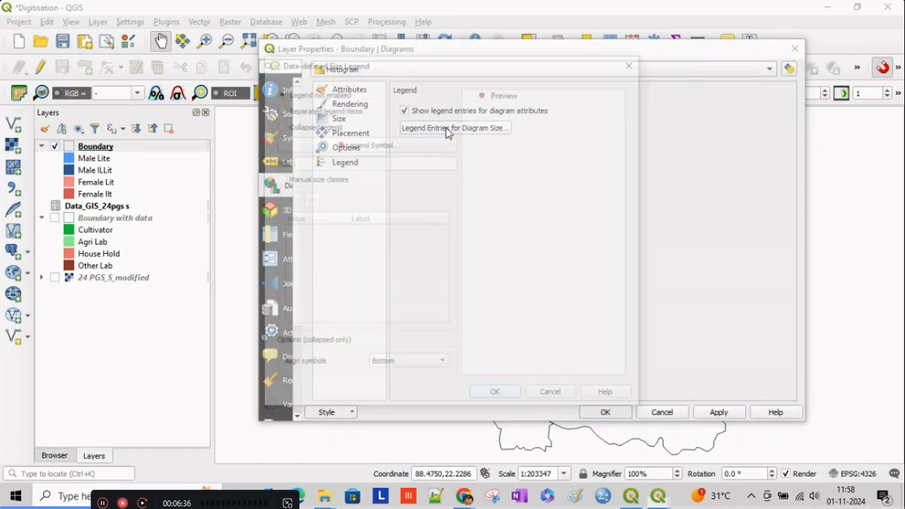
click(278, 125)
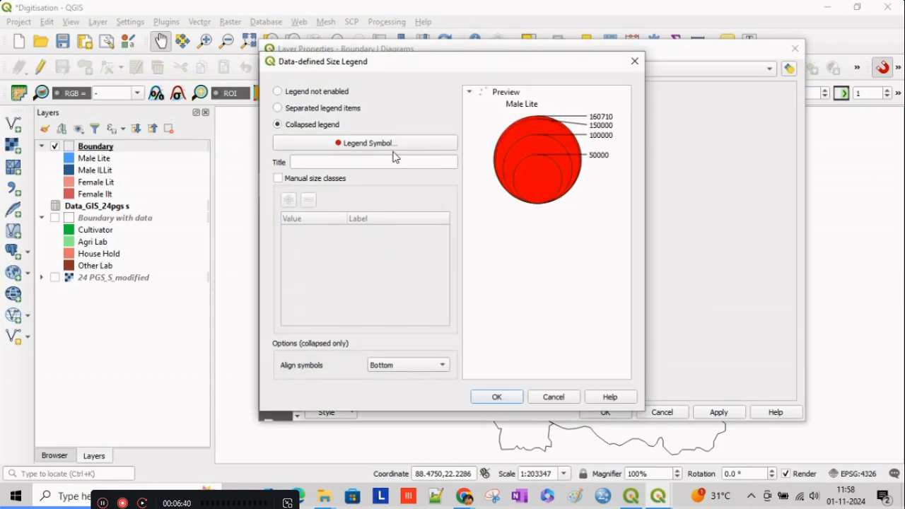
click(342, 145)
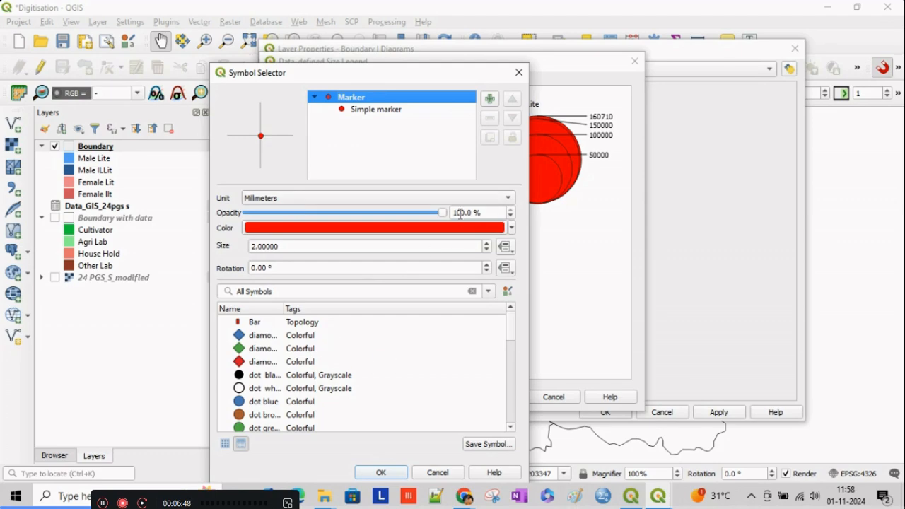
click(345, 112)
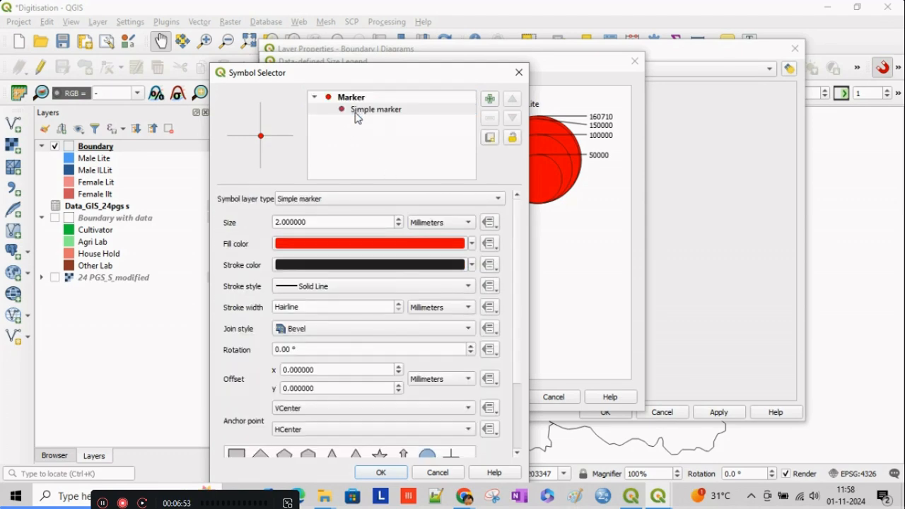
scroll(520, 346, down, 3)
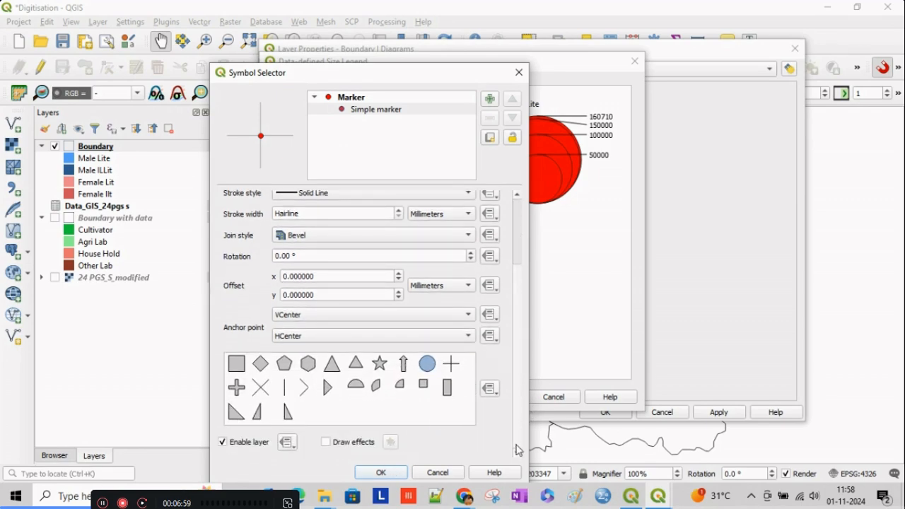
click(440, 473)
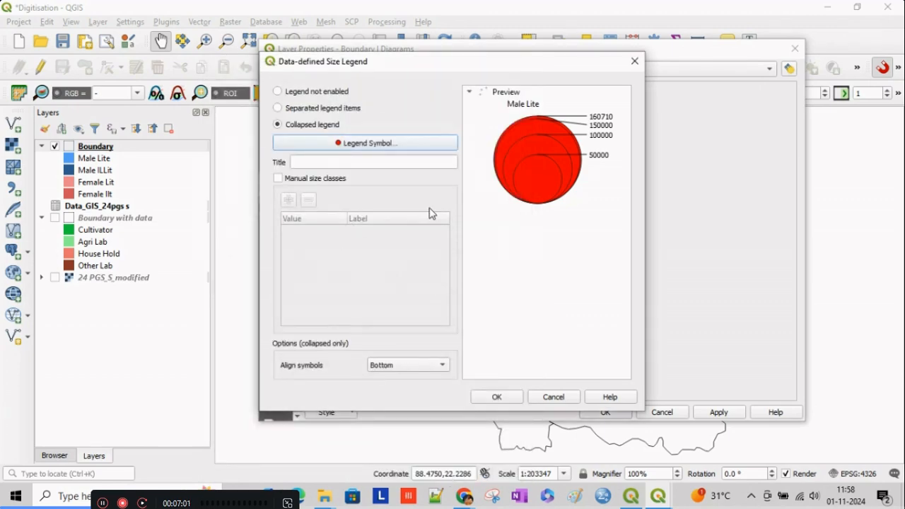
- Try the Bar marker symbol with manual size classes in the Boundary layer's size legend and discard the legend settings
click(355, 144)
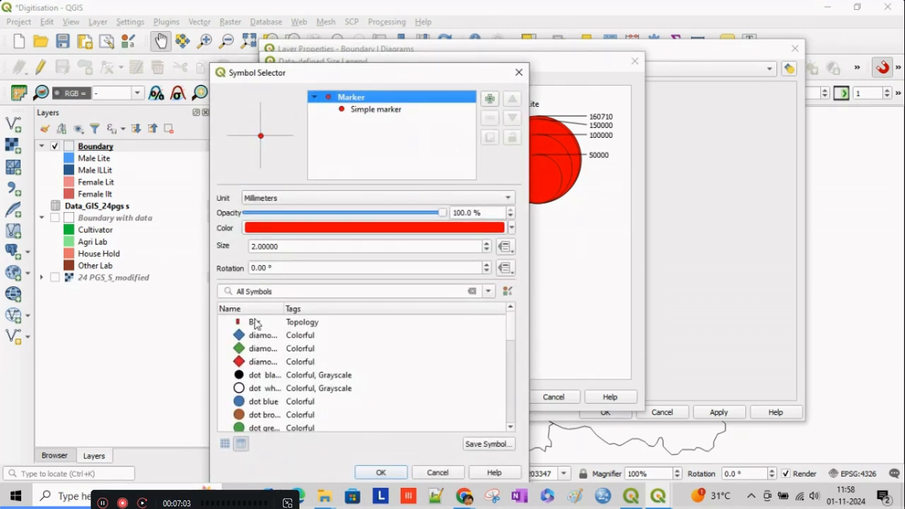
click(297, 324)
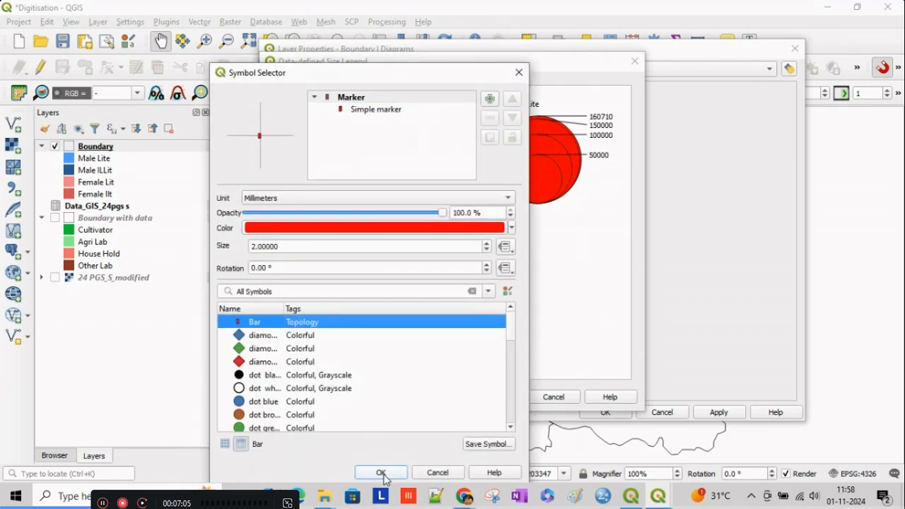
click(381, 472)
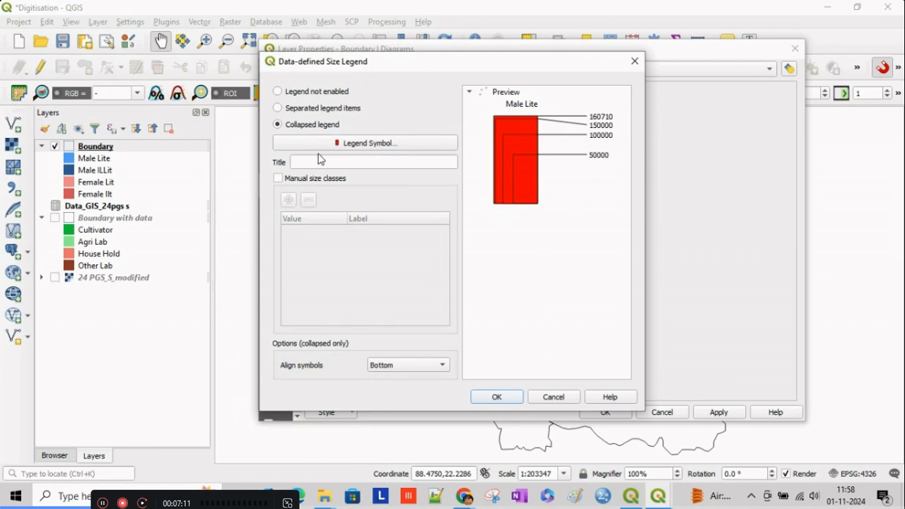
click(277, 178)
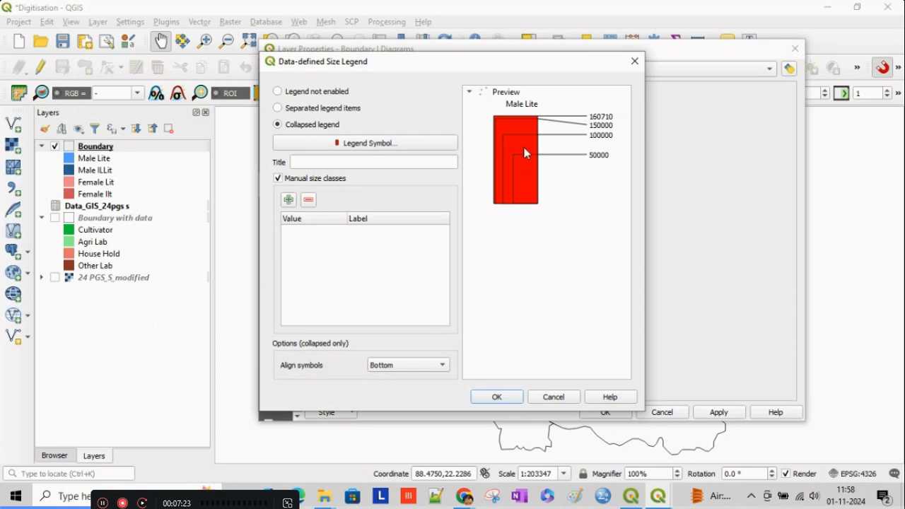
click(634, 60)
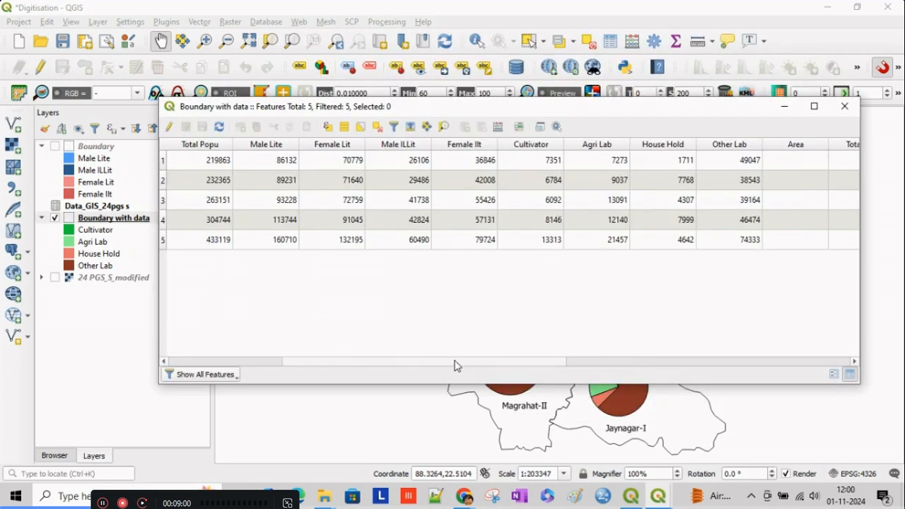
- Examine the population and literacy columns in the Boundary with data attribute table
scroll(425, 362, left, 2)
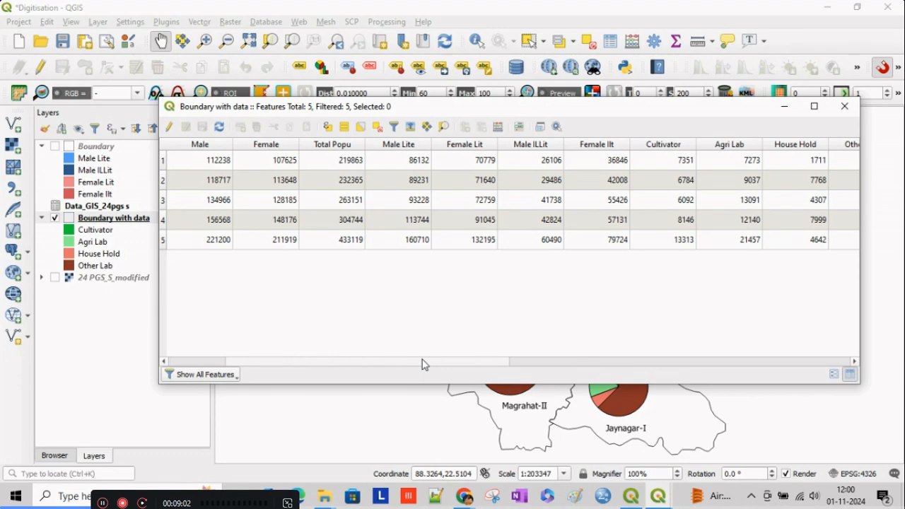
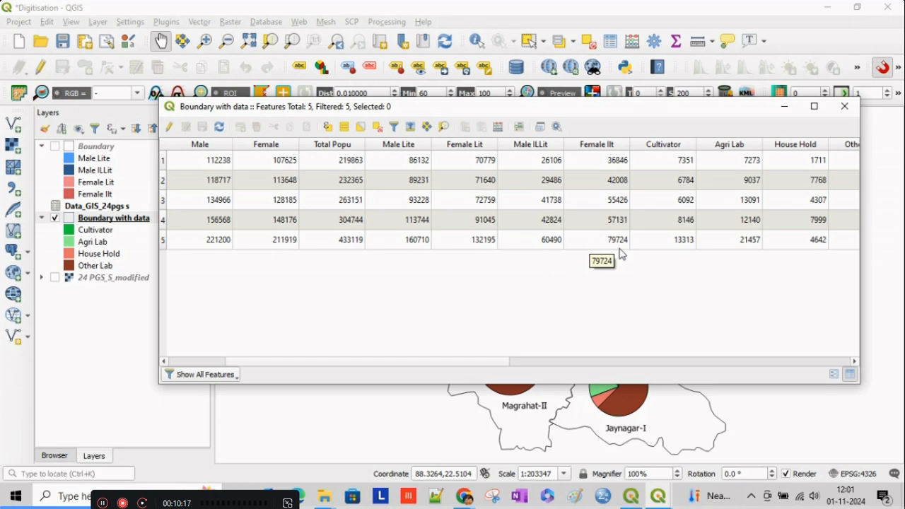
- Close the attribute table and display the Boundary layer with its literacy bar diagrams instead of Boundary with data
click(845, 107)
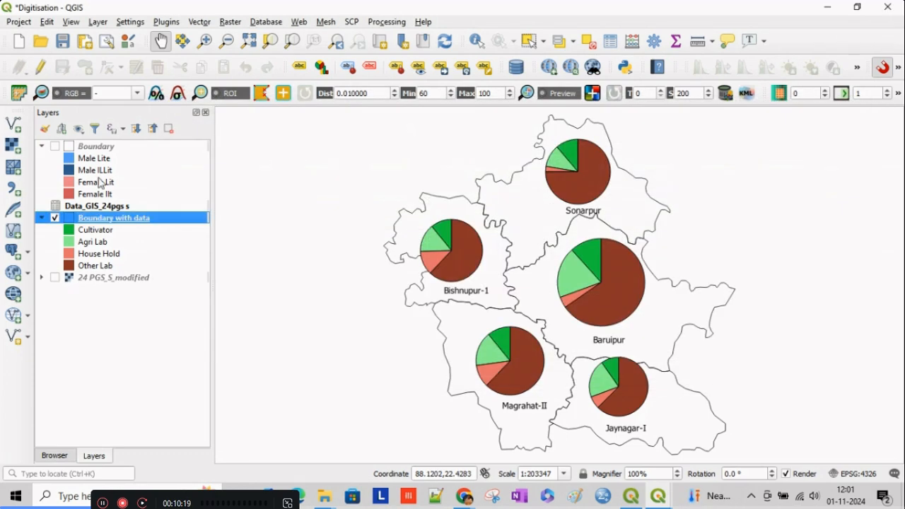
click(56, 147)
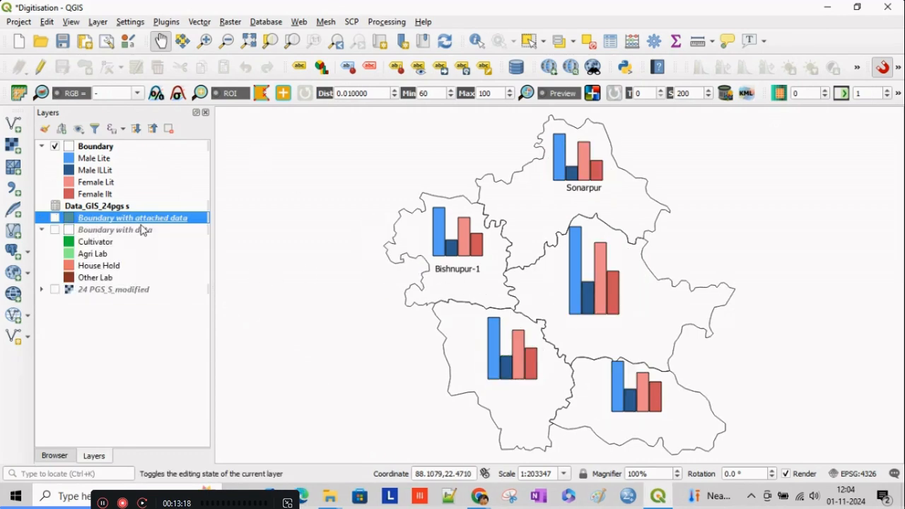
double_click(142, 223)
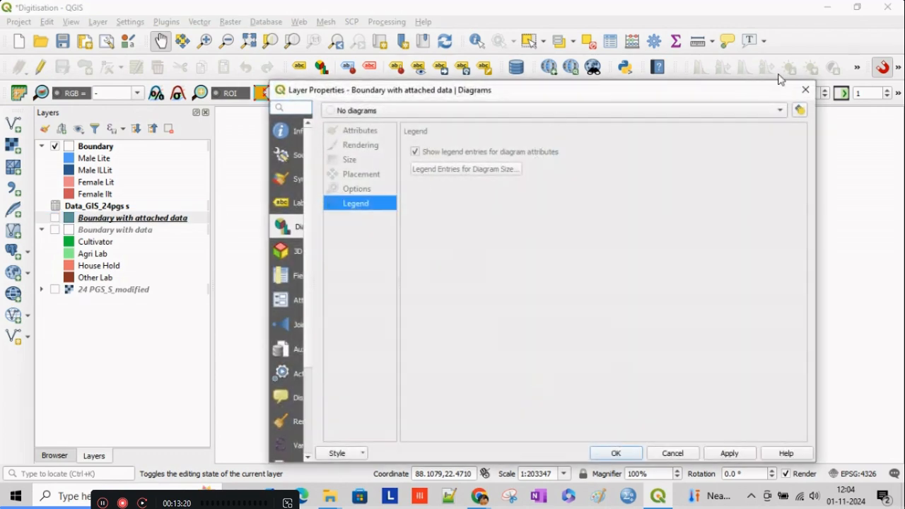
click(804, 90)
- Enable a collapsed diagram size legend for the Boundary layer's histogram, using the Bar marker as legend symbol
click(108, 149)
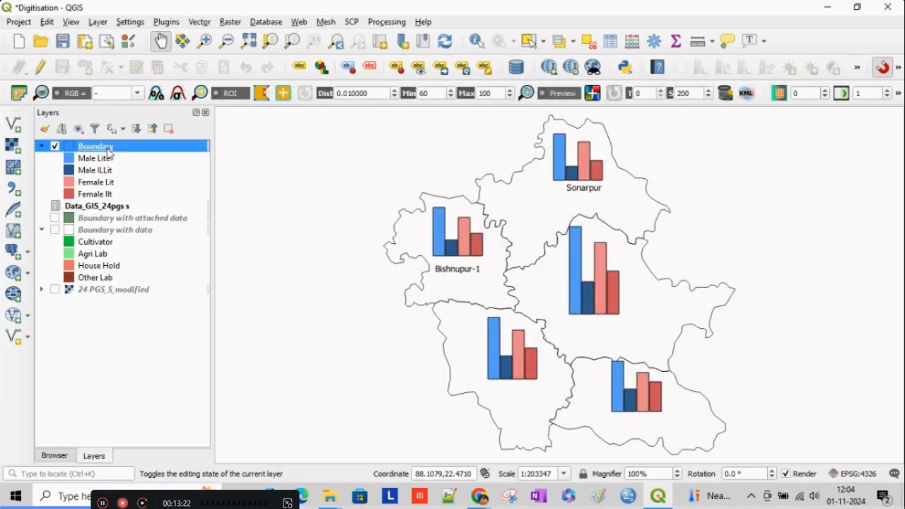
double_click(108, 149)
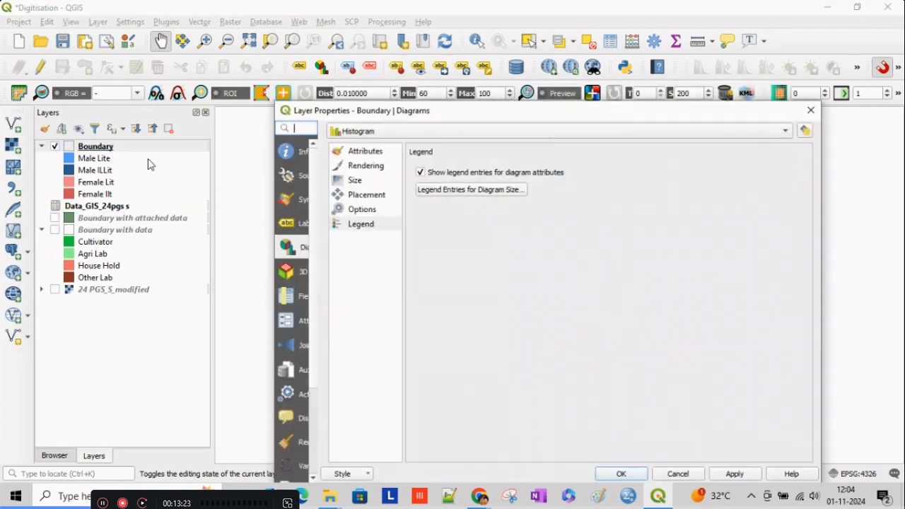
click(465, 196)
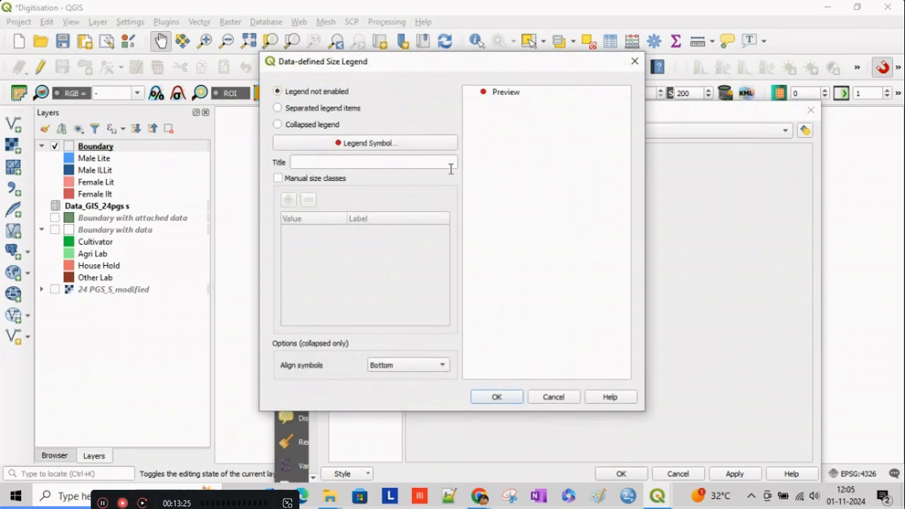
click(308, 127)
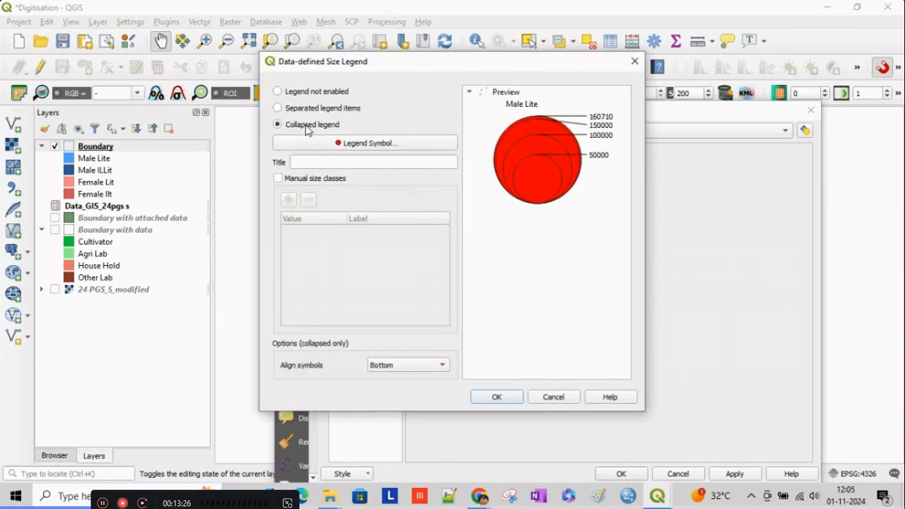
click(360, 144)
click(258, 324)
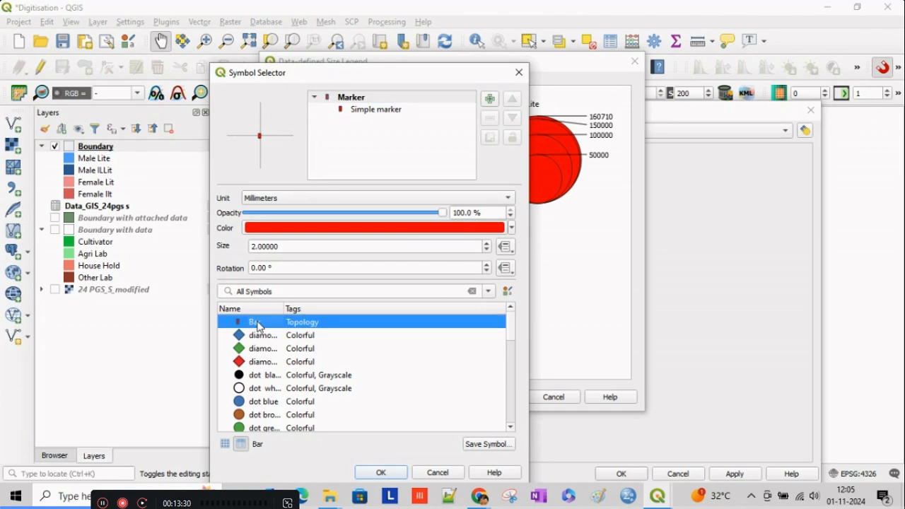
click(381, 472)
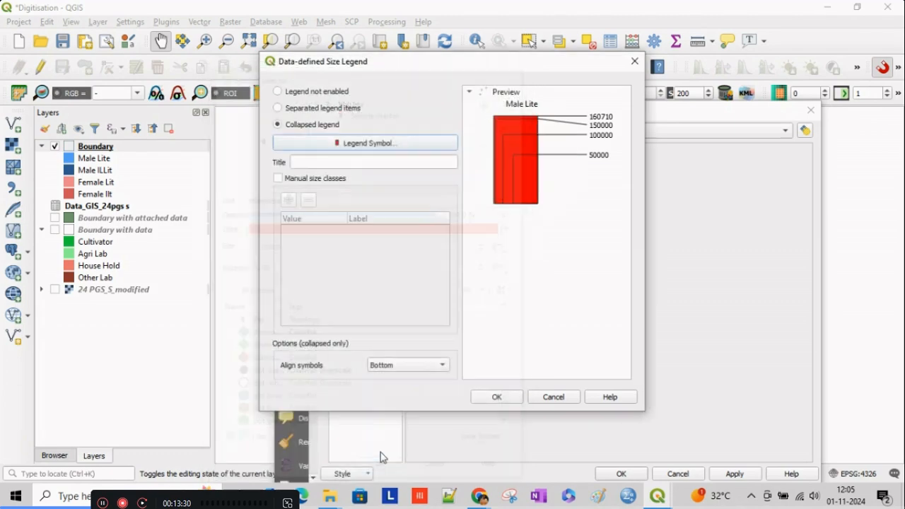
- Turn on manual size classes for the legend and add classes of 160000 and 60000
click(278, 179)
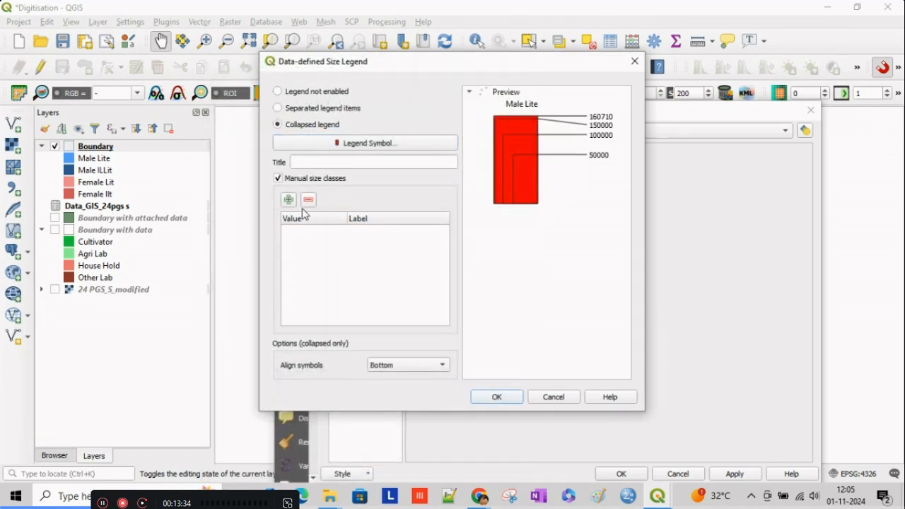
click(289, 199)
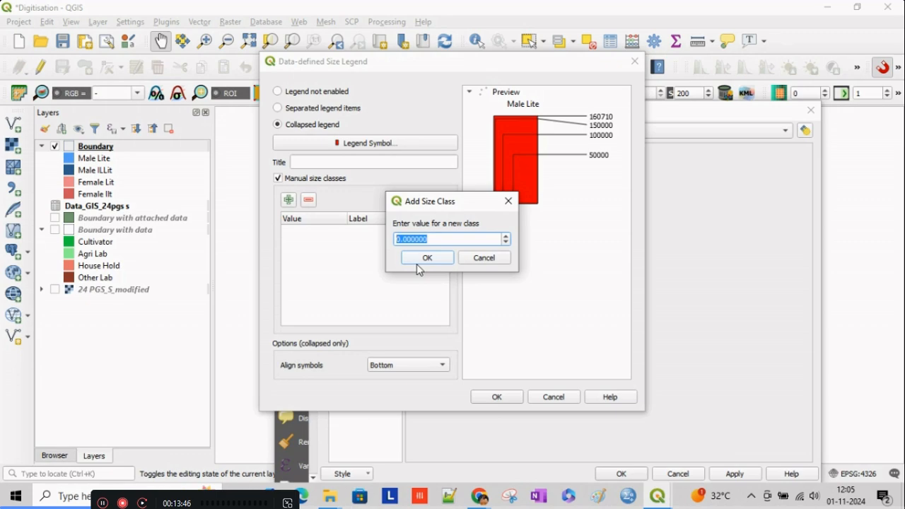
text(16)
click(429, 258)
click(290, 201)
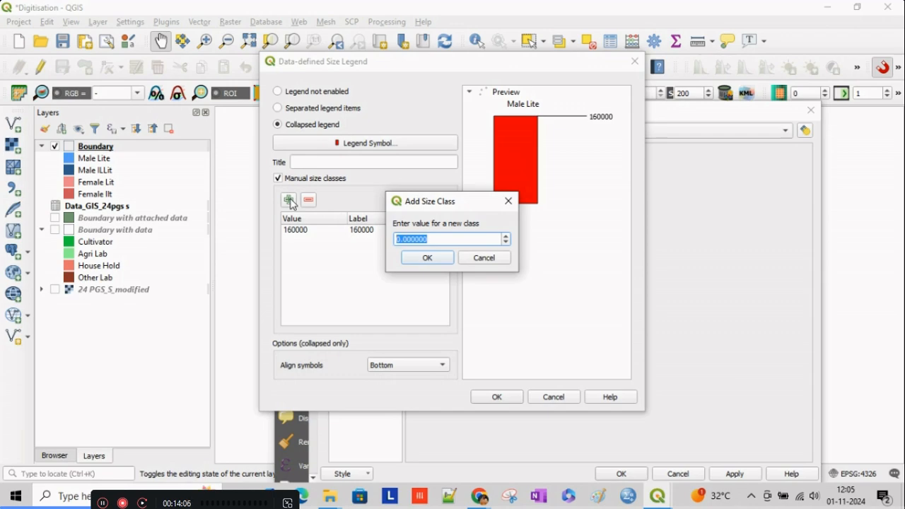
text(6)
click(428, 258)
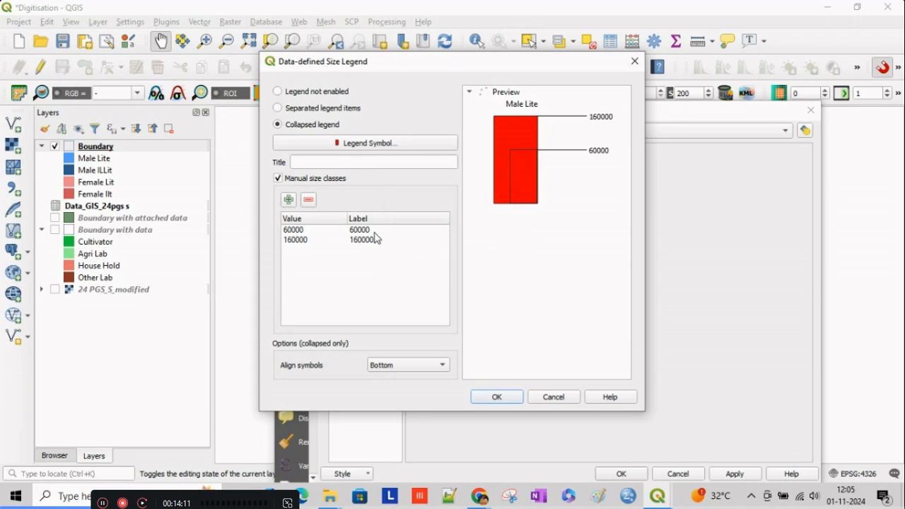
- Add further size classes of 130000 and 80000 and apply the size legend to the Boundary layer
click(290, 200)
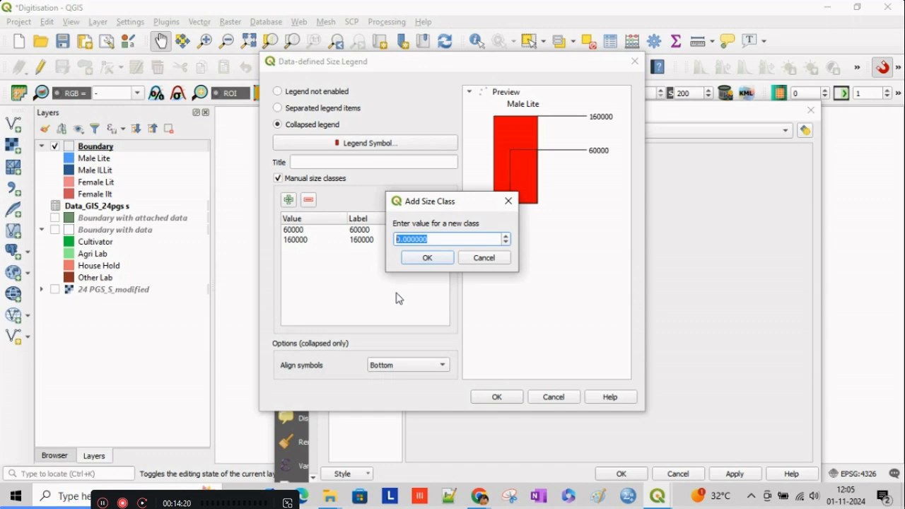
text(13)
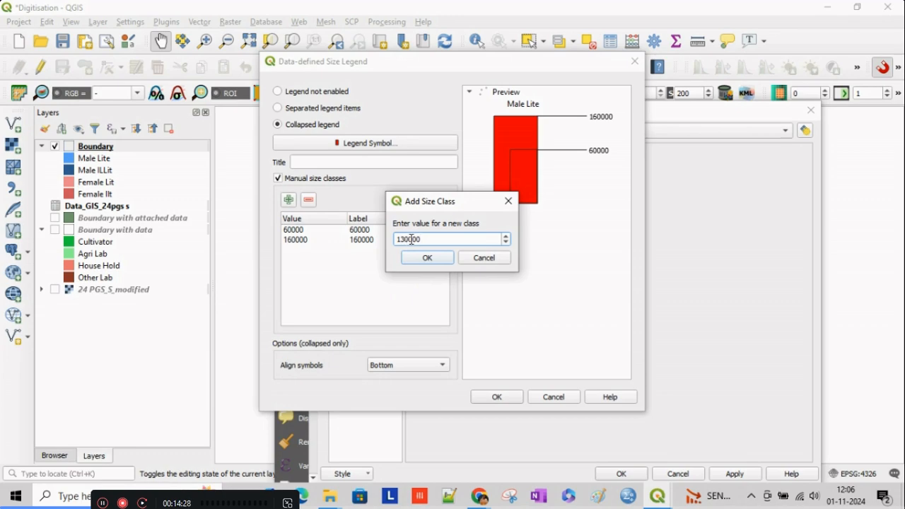
click(425, 260)
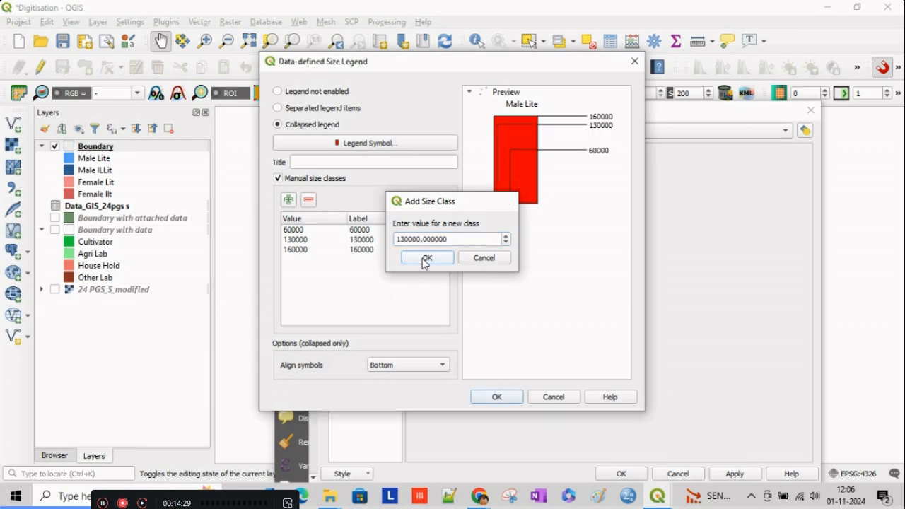
click(289, 201)
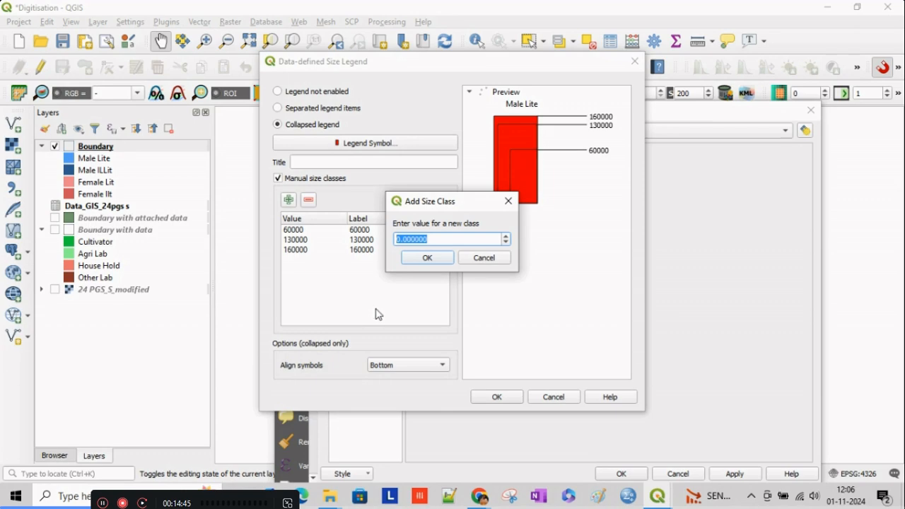
text(79)
key(BackSpace)
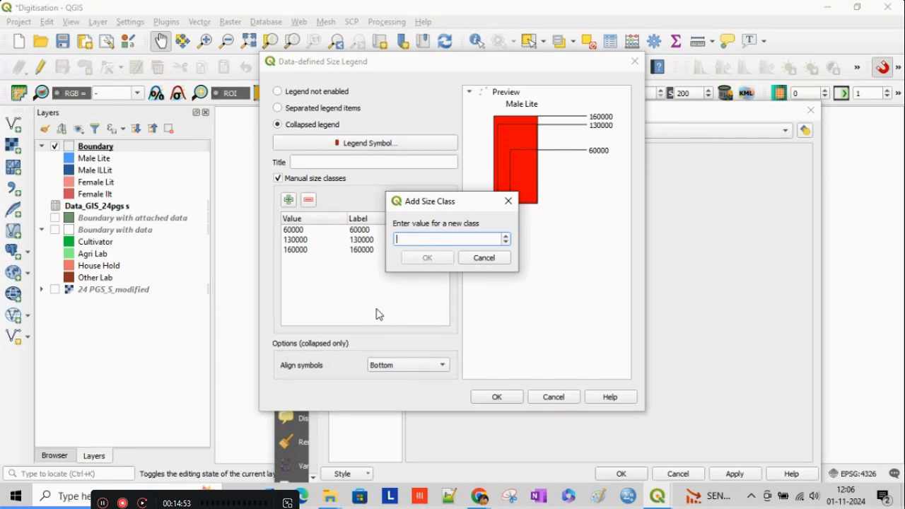
text(80000)
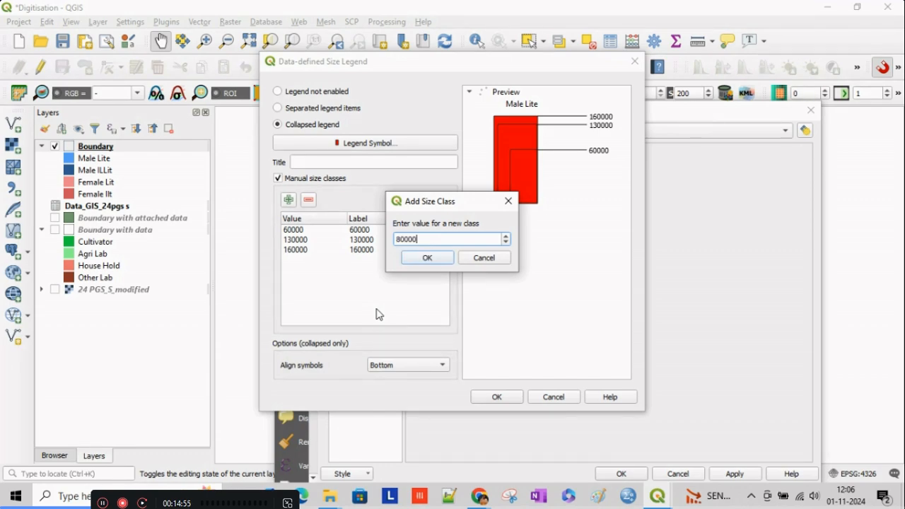
click(427, 258)
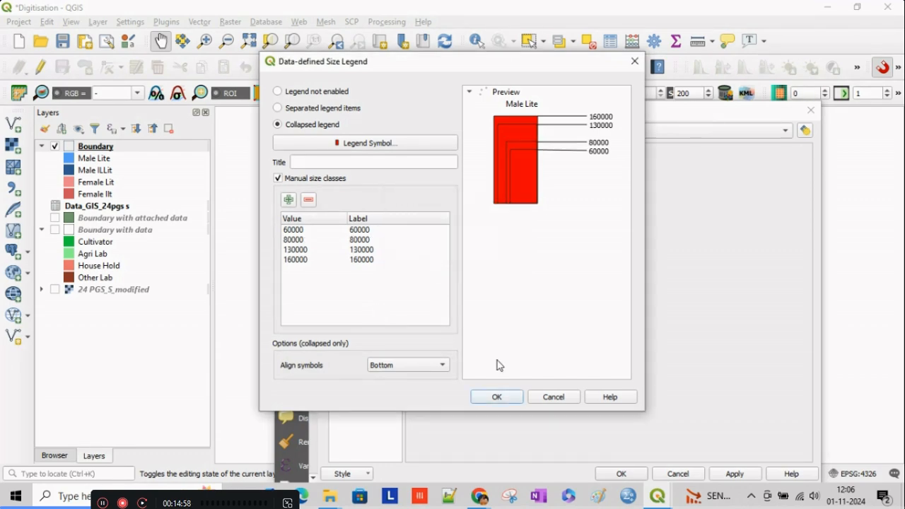
click(509, 401)
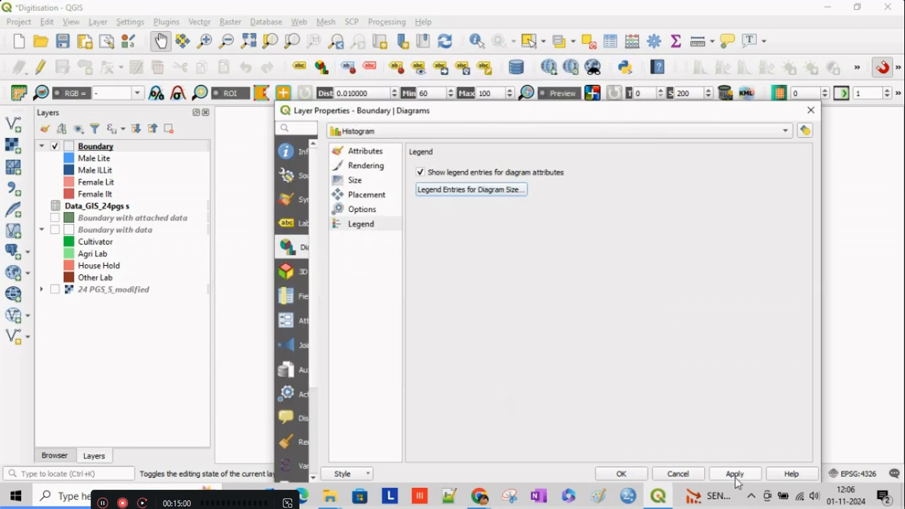
click(736, 475)
click(623, 474)
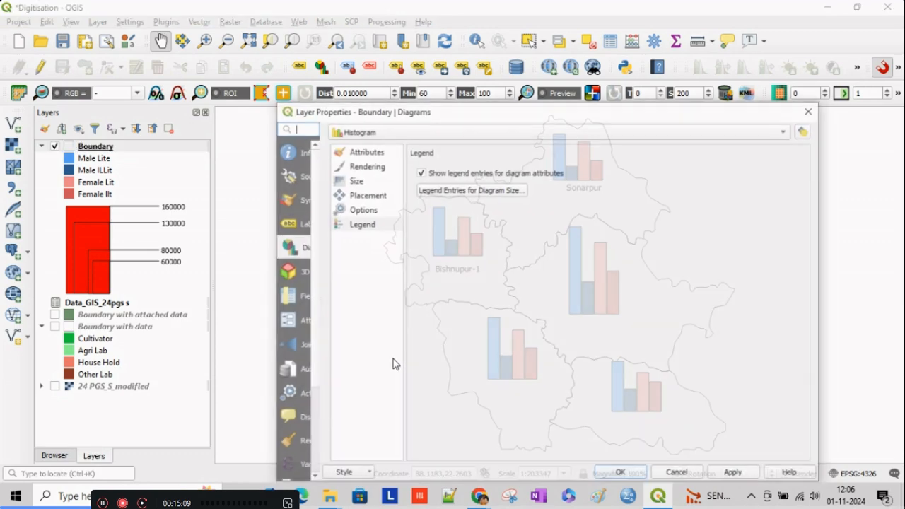
- Title the Boundary layer's diagram size legend "Graphi Scale showing literate and illiterate" and apply it
click(460, 196)
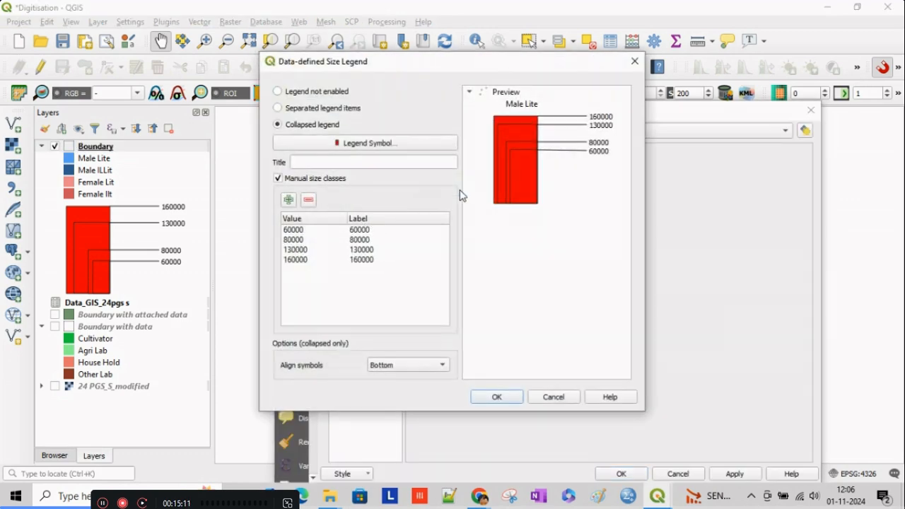
click(336, 163)
text(Gra)
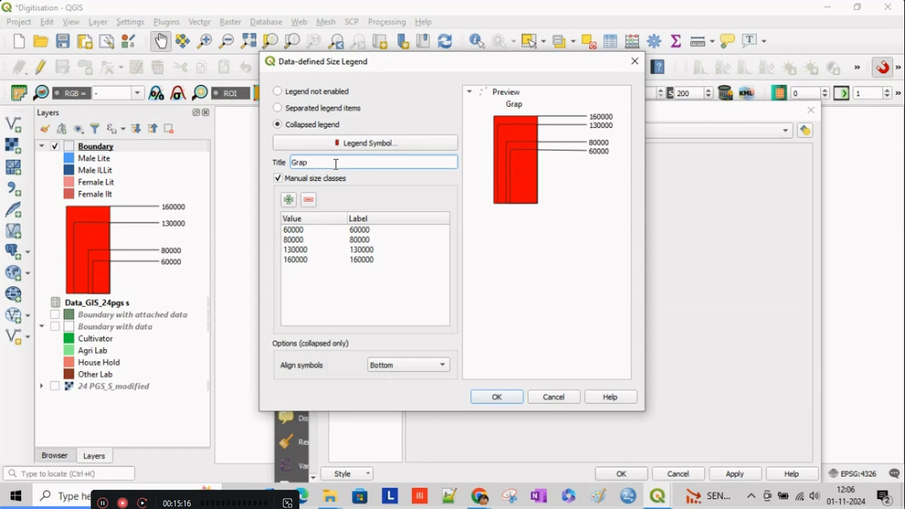
text(phi Scale)
text(owing )
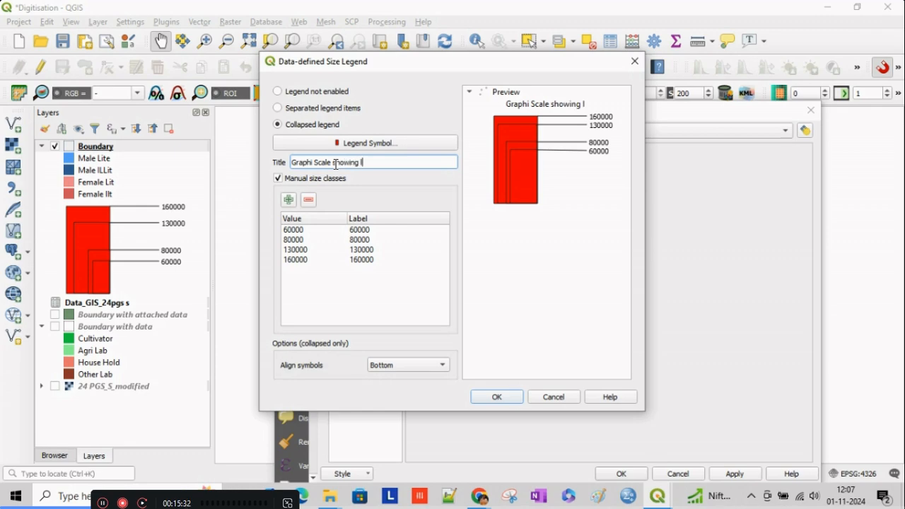
text(literate and illiterate)
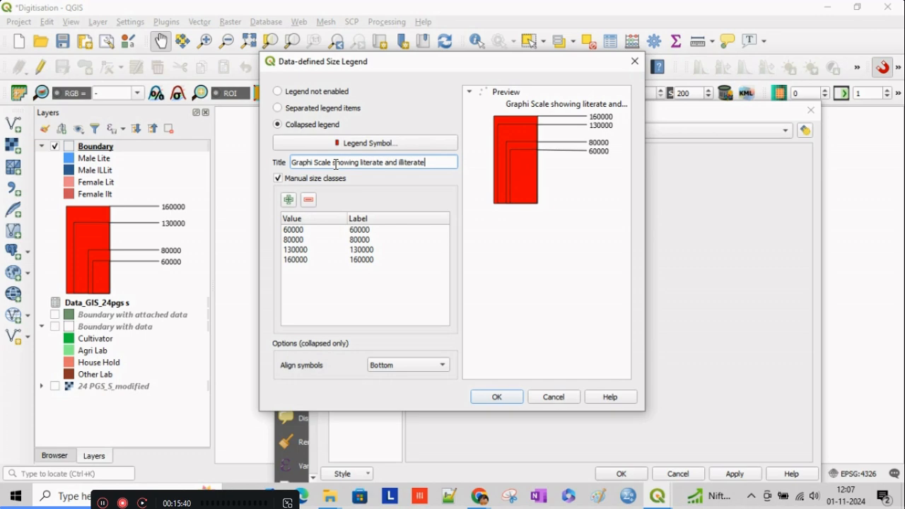
click(516, 398)
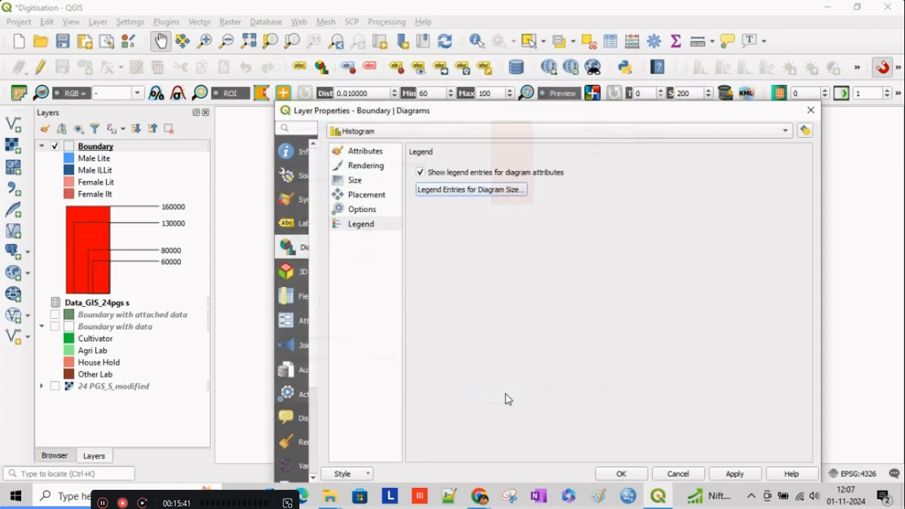
click(715, 475)
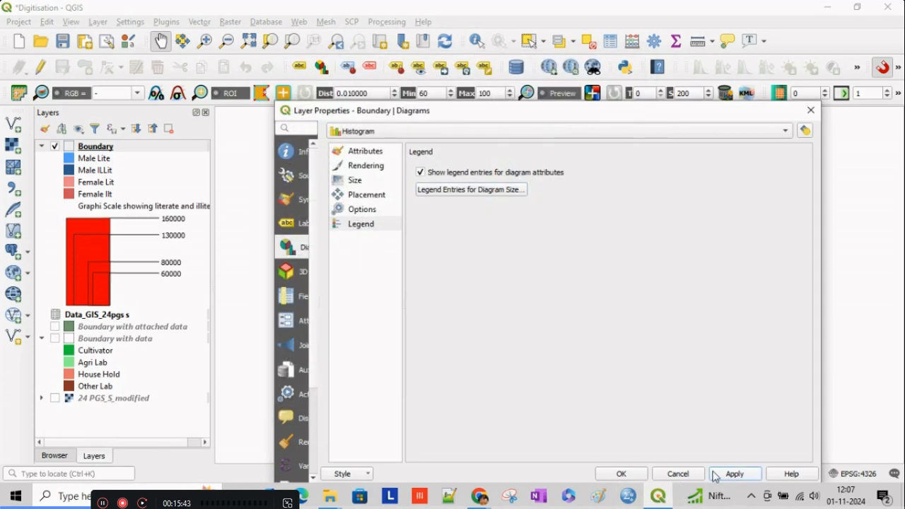
click(630, 474)
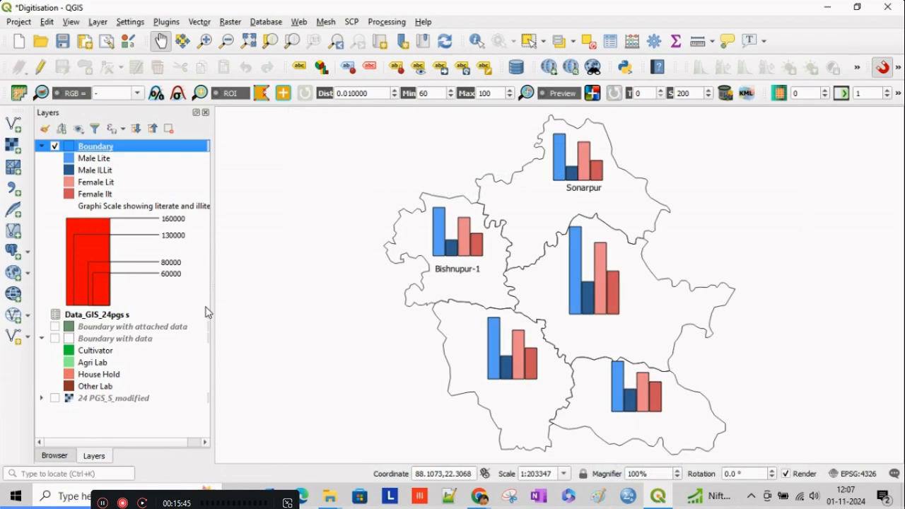
- Create a new print layout titled "bar"
click(19, 22)
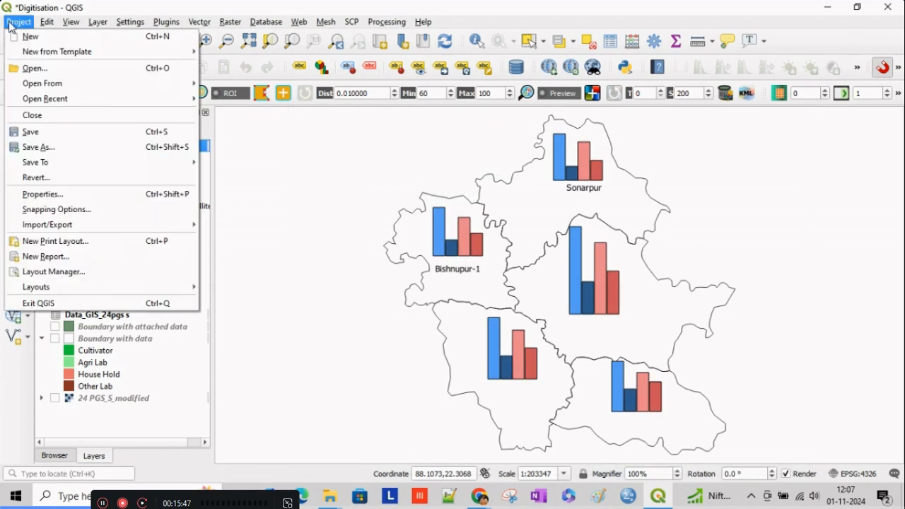
click(83, 245)
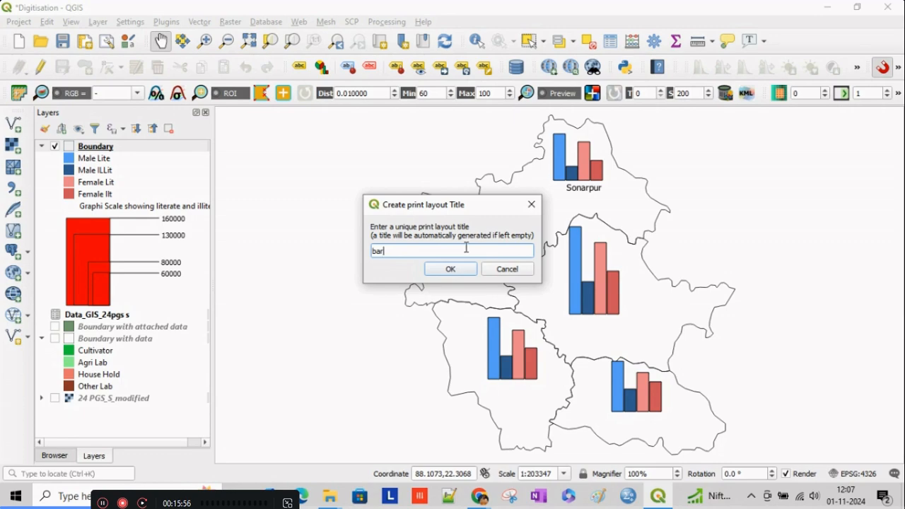
click(459, 269)
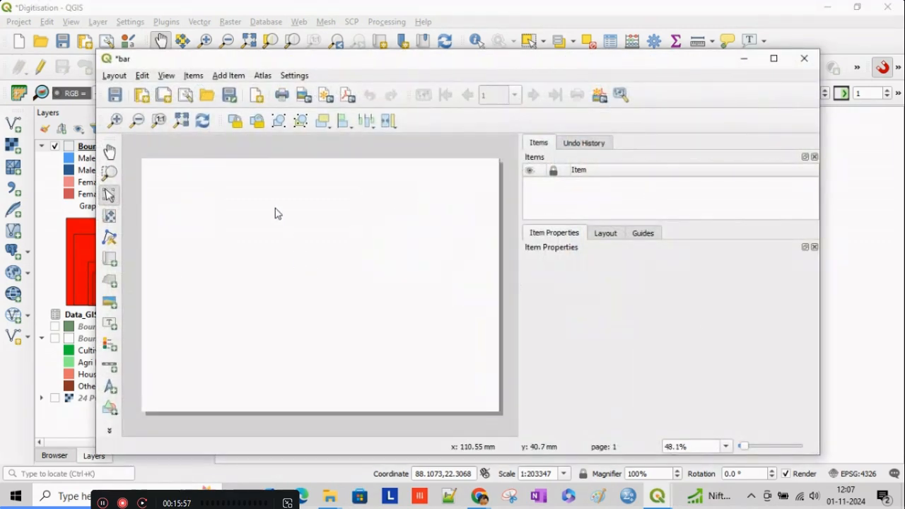
- Set the layout page's orientation to Portrait
right_click(354, 275)
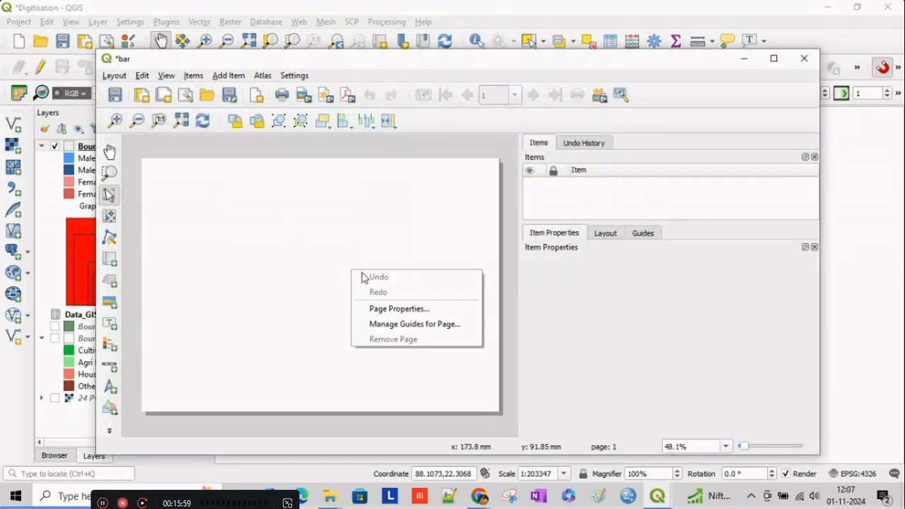
click(420, 309)
click(628, 314)
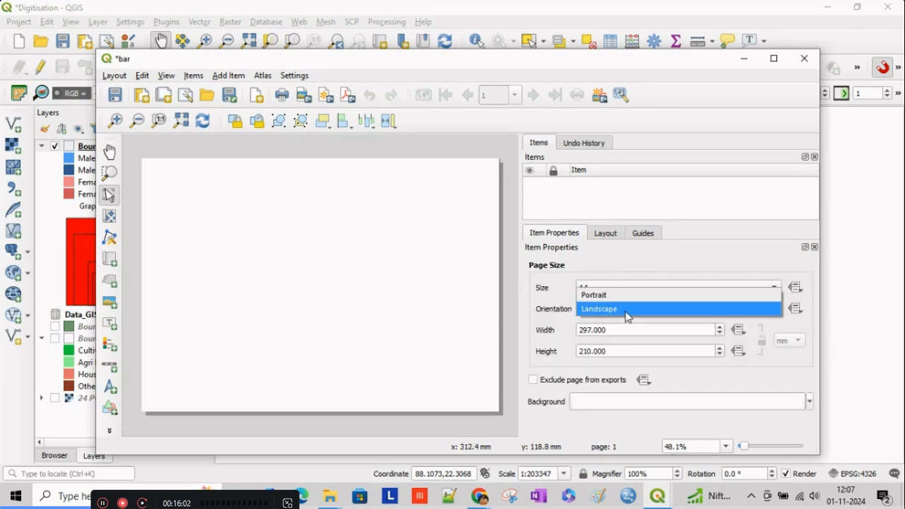
click(626, 297)
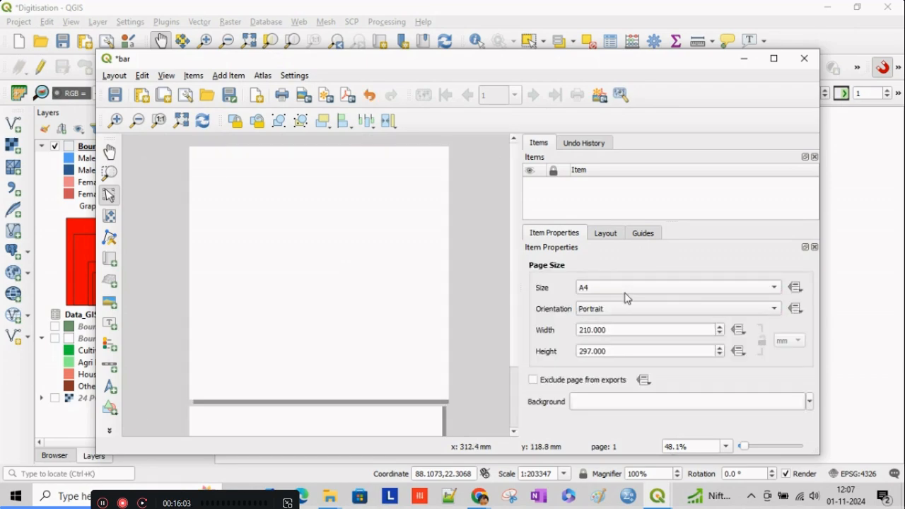
- Add a map item to the upper part of the page and move it to the page's horizontal centre
click(672, 447)
text(4)
key(Return)
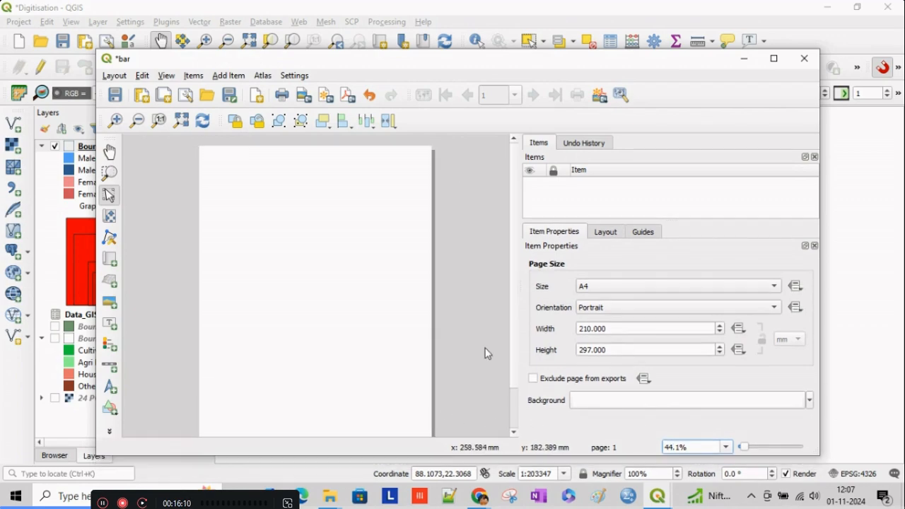
drag(502, 51, 495, 14)
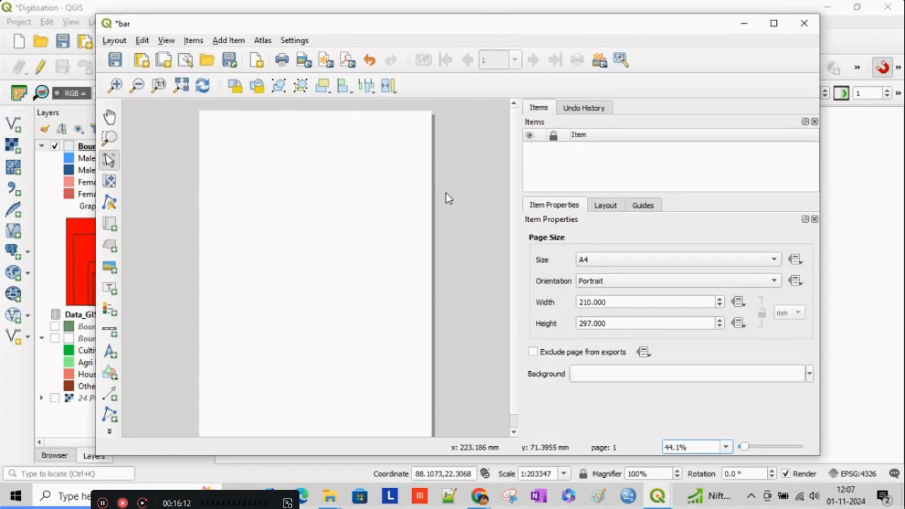
drag(516, 191, 519, 206)
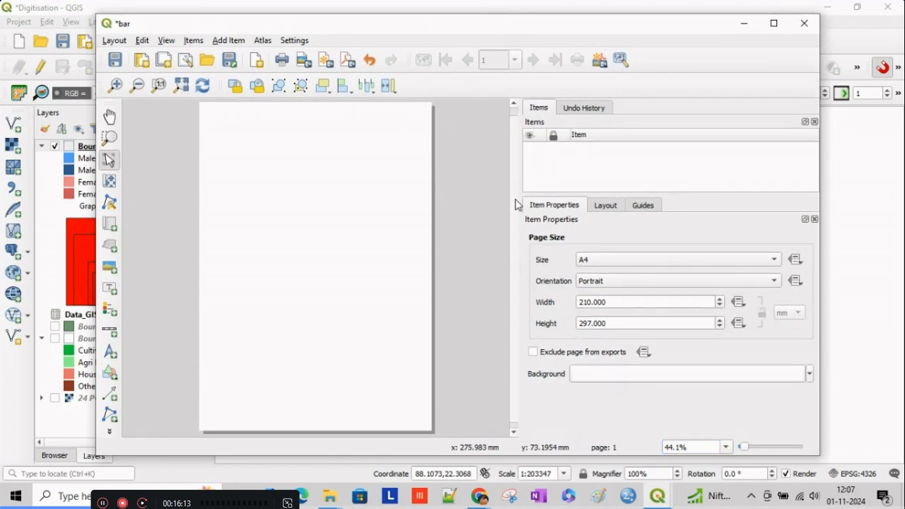
click(110, 225)
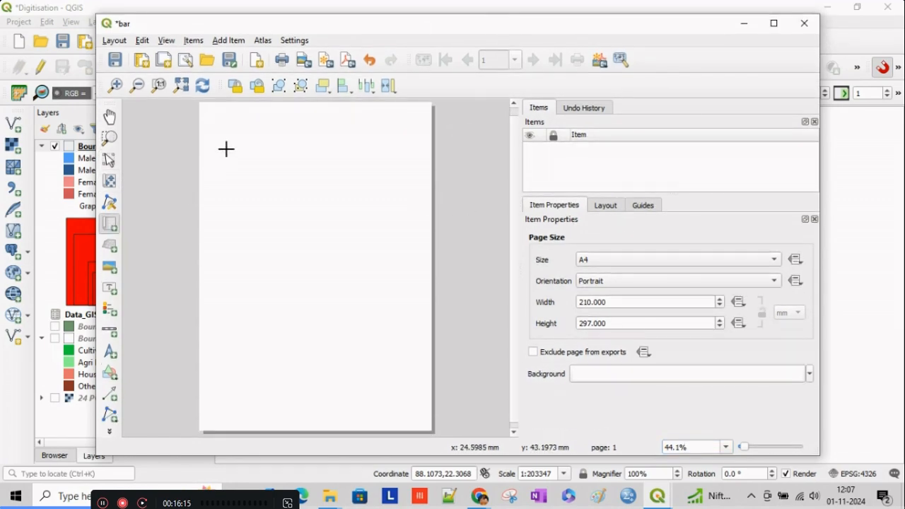
drag(225, 144, 384, 293)
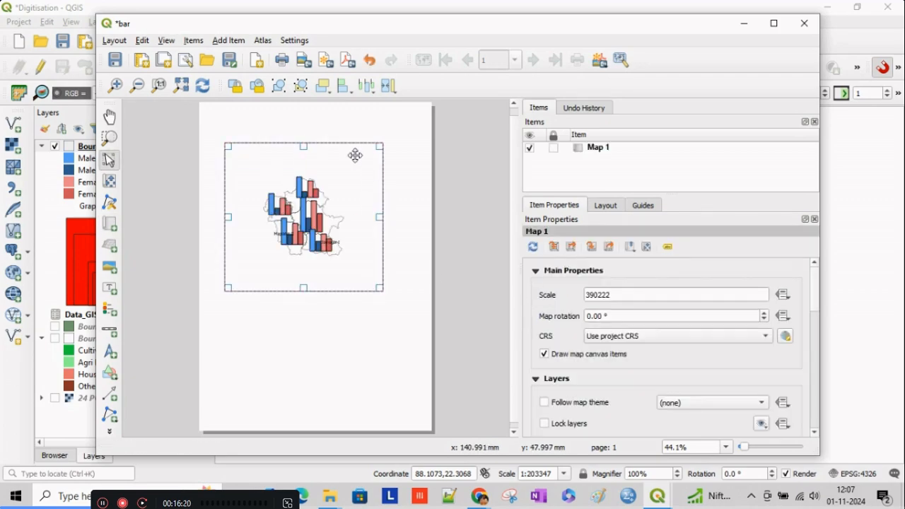
drag(355, 156, 366, 133)
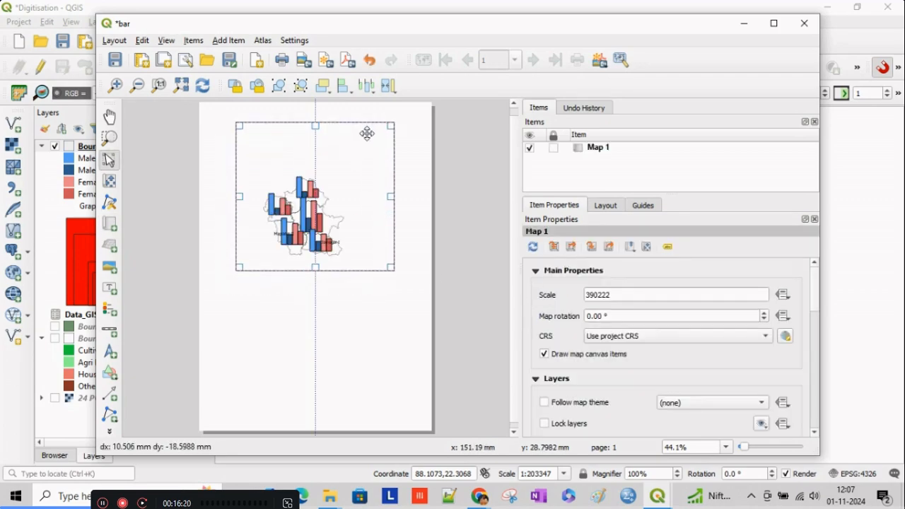
- Try scales of 290222 and 190222 for the map
click(588, 296)
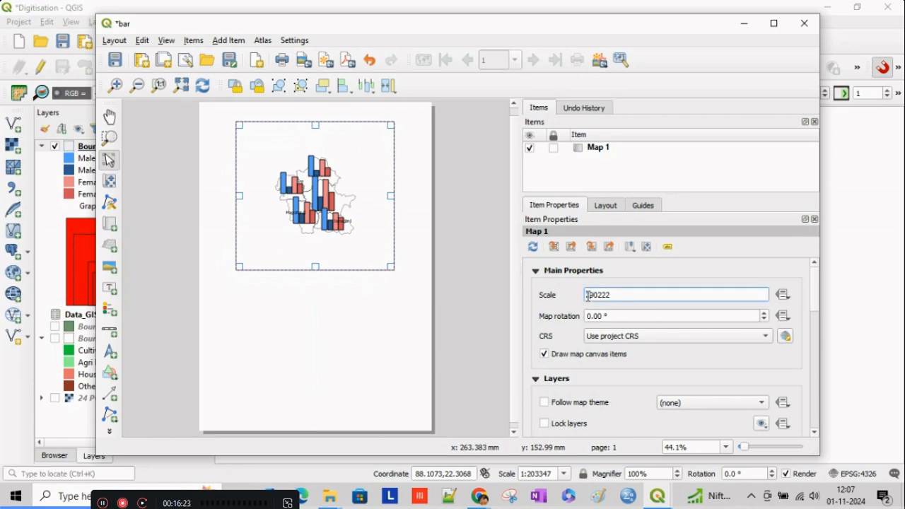
click(675, 274)
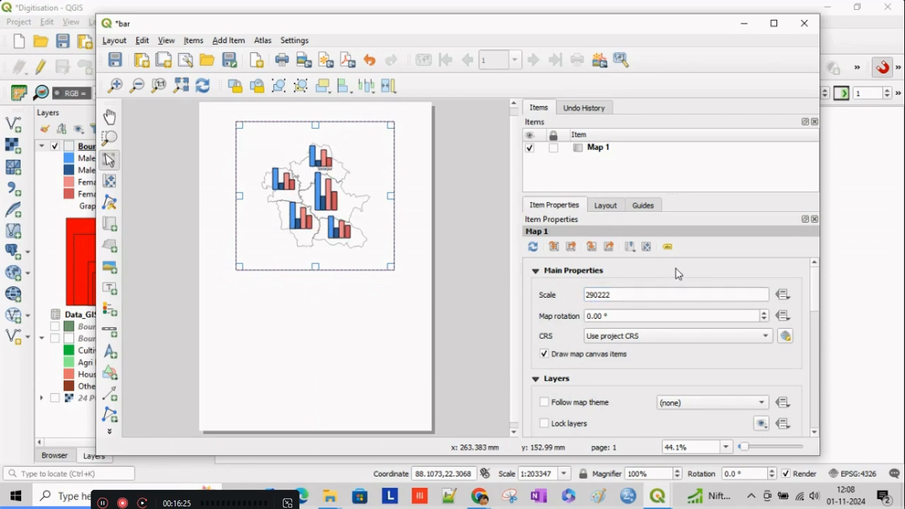
click(591, 296)
key(BackSpace)
text(1)
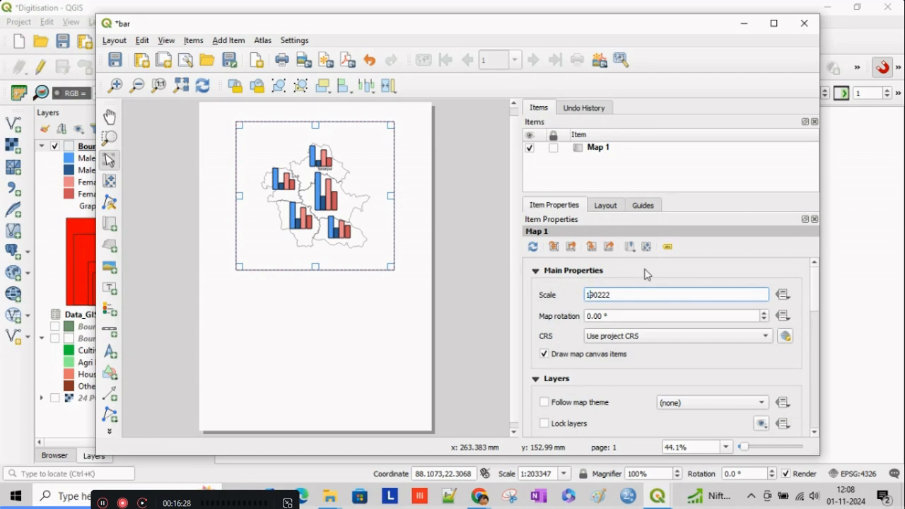
click(648, 275)
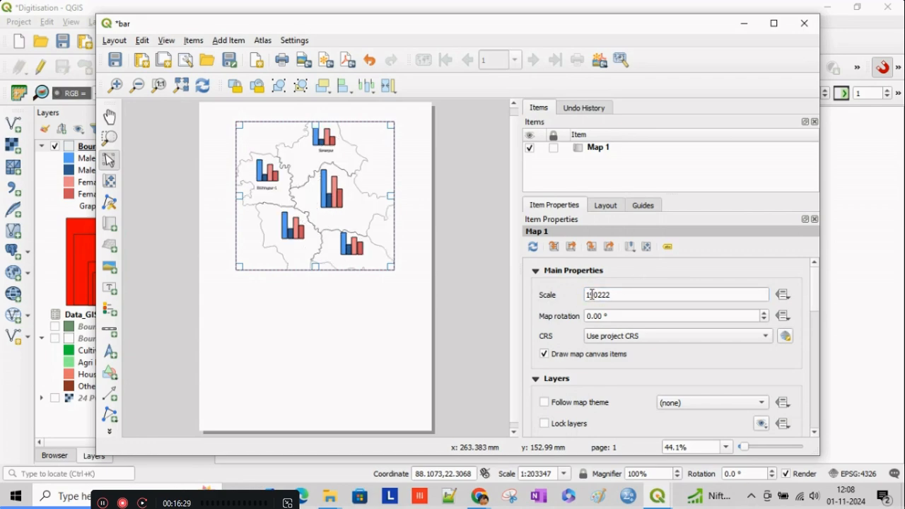
- Set the map's scale to 220222 and keep the map selected
drag(592, 295, 589, 296)
text(22)
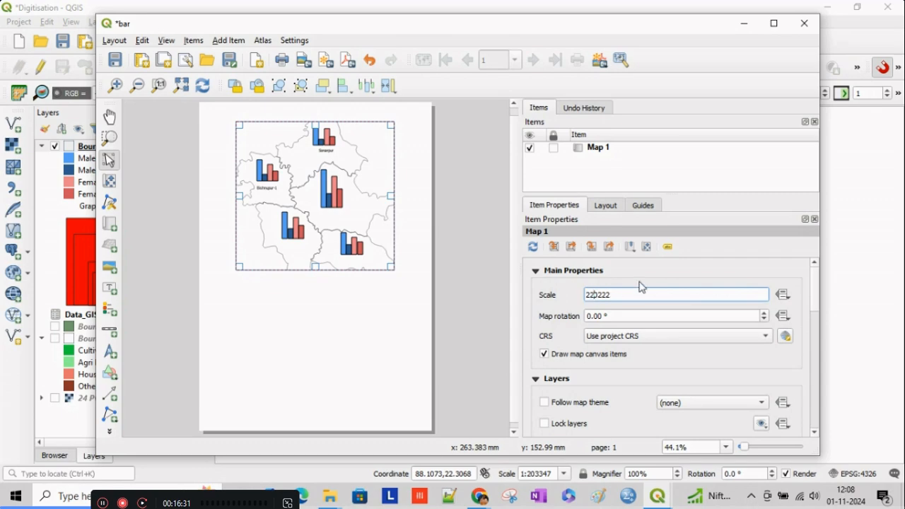
click(643, 275)
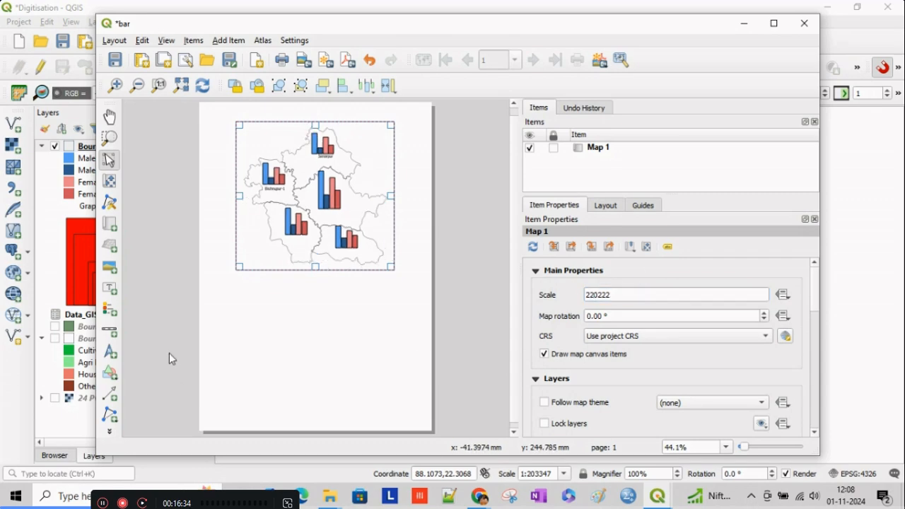
click(362, 317)
click(347, 239)
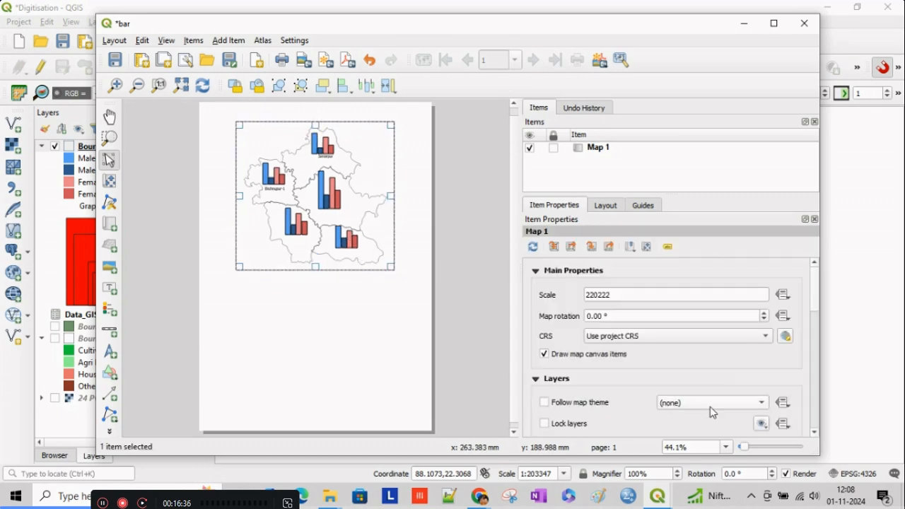
- Enable the map's frame, then add a grid to the map and open the grid's properties
drag(816, 305, 816, 370)
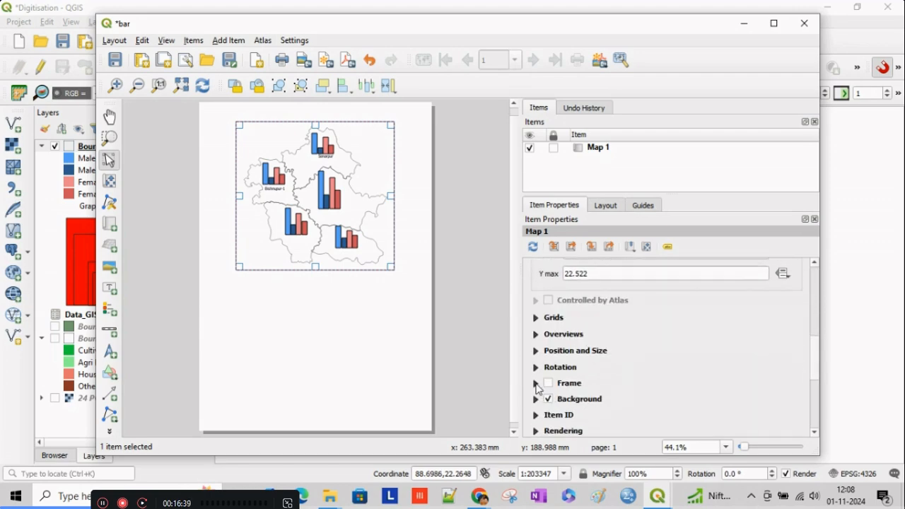
click(549, 384)
click(554, 323)
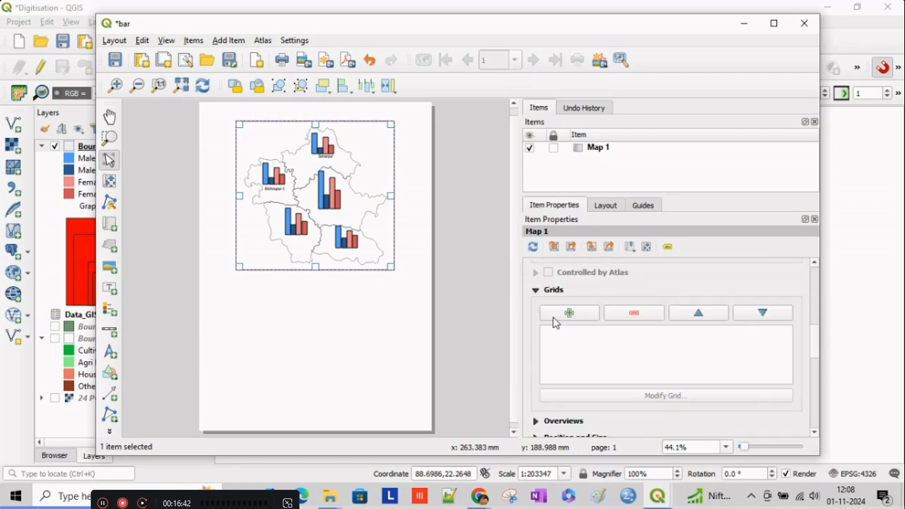
click(569, 315)
click(569, 333)
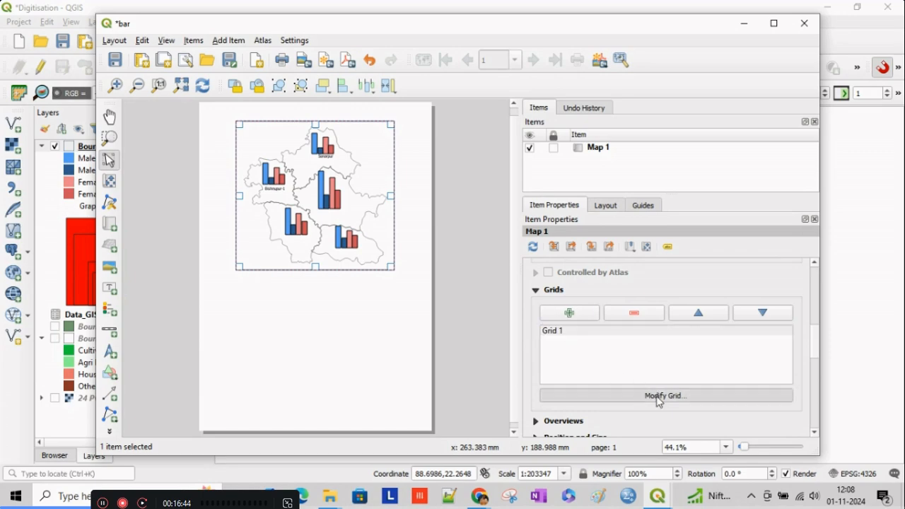
click(657, 397)
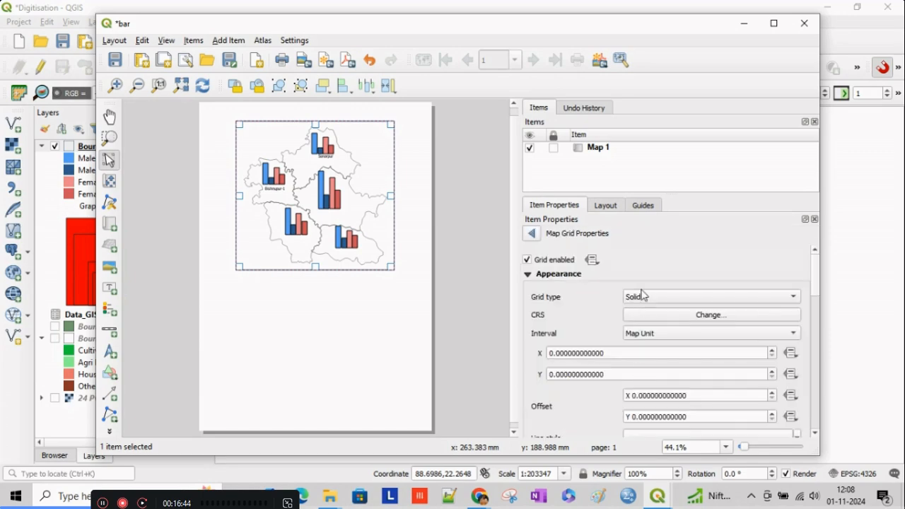
- Set the grid interval to 0.15 map units in X and 0.3 map units in Y
click(564, 353)
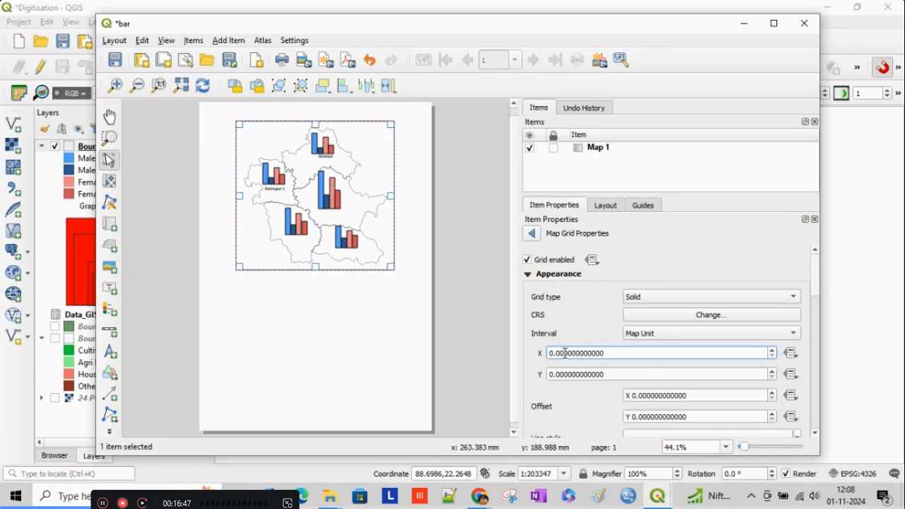
drag(566, 353, 560, 353)
text(15)
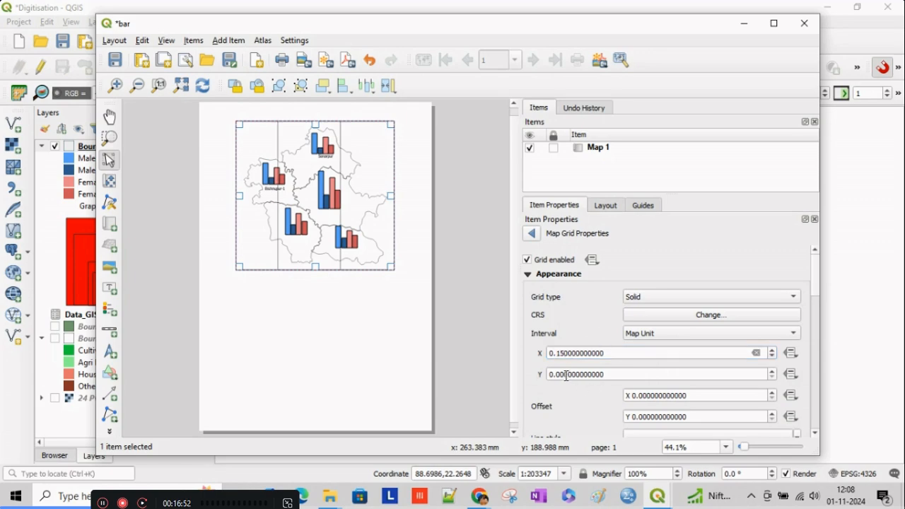
drag(561, 375, 558, 375)
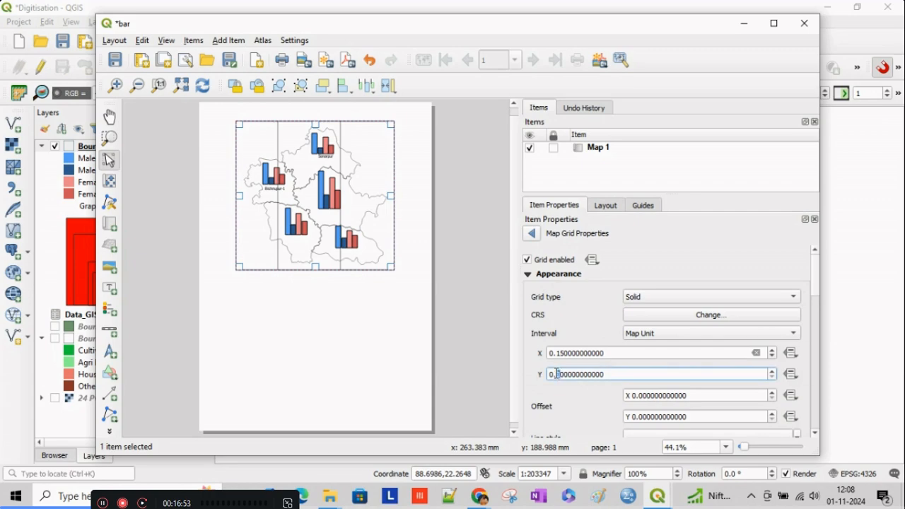
text(1)
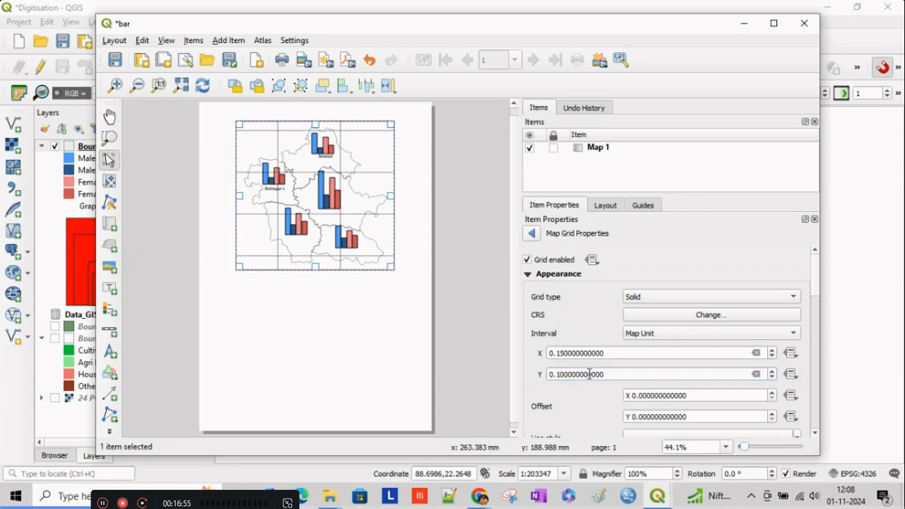
click(563, 375)
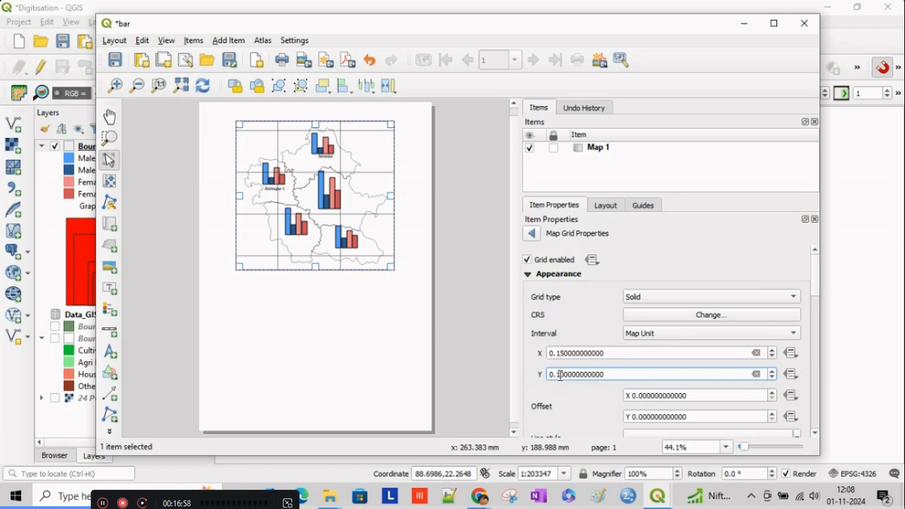
drag(564, 376, 560, 377)
text(3)
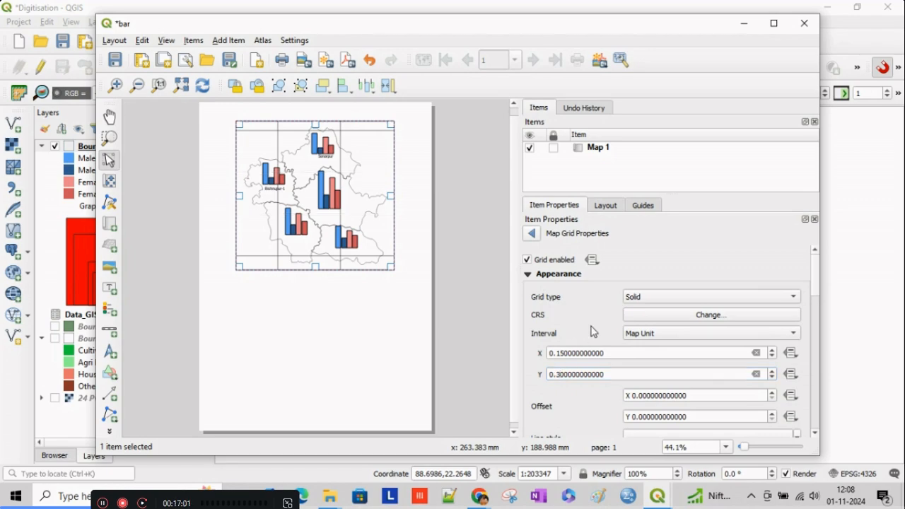
- Make the grid's line style fully transparent
scroll(817, 313, down, 3)
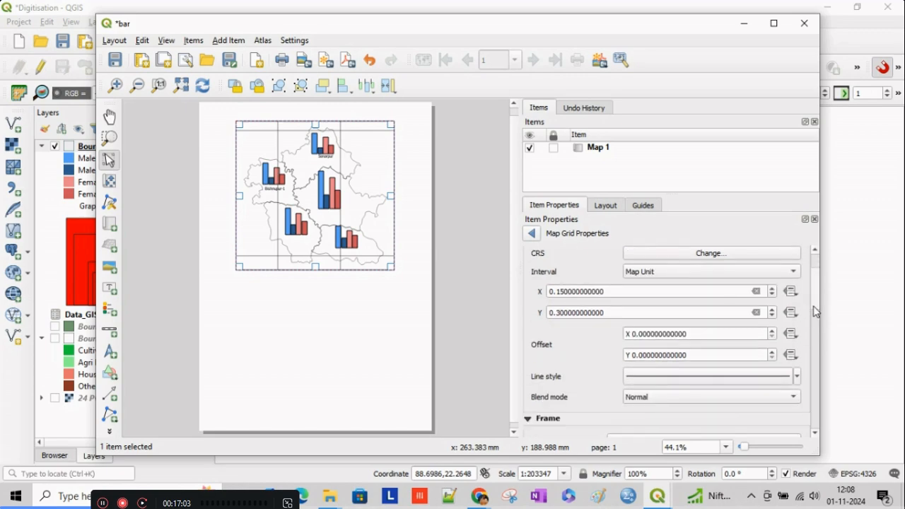
scroll(817, 312, down, 3)
click(797, 285)
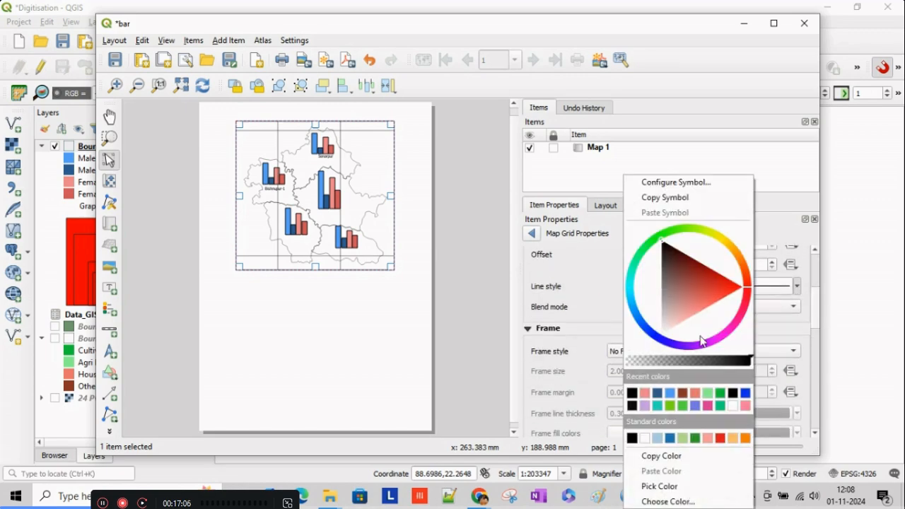
click(631, 359)
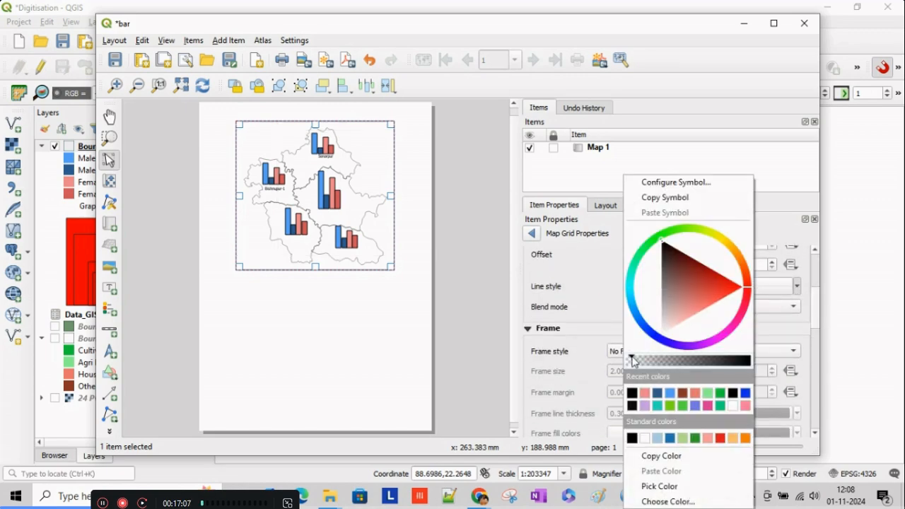
click(799, 345)
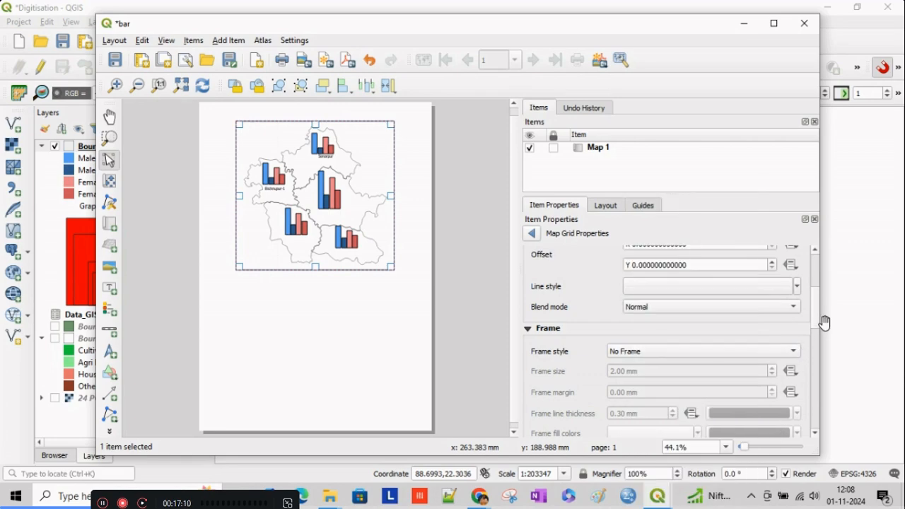
- Enable the grid's coordinate labels and set their format to "Degree, minute with suffix"
drag(815, 318, 823, 377)
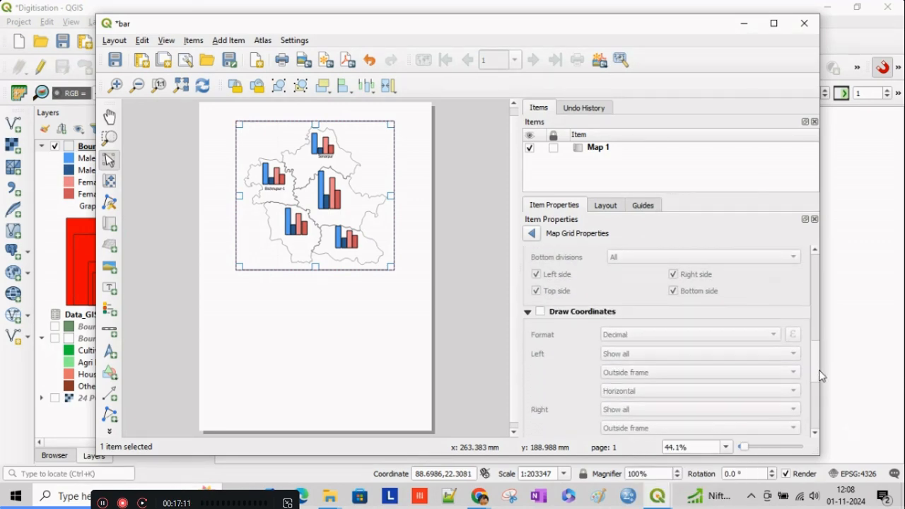
click(541, 312)
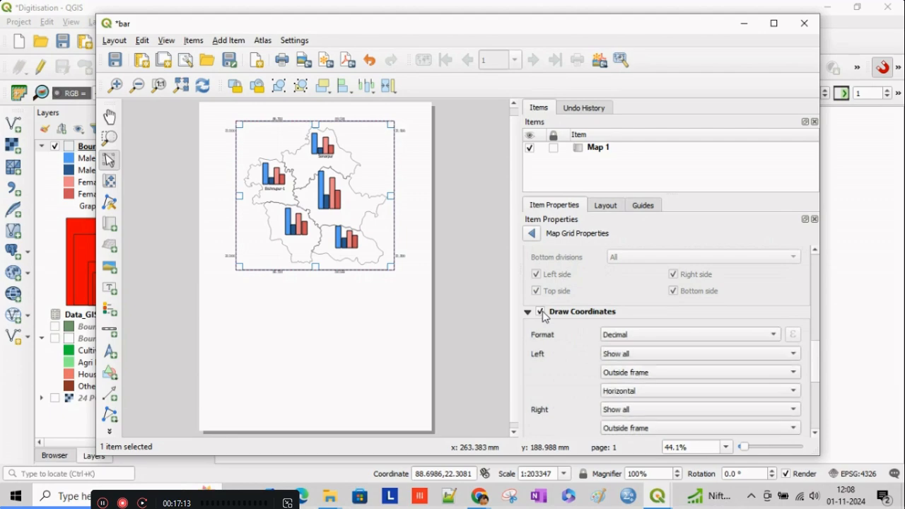
click(642, 340)
click(655, 379)
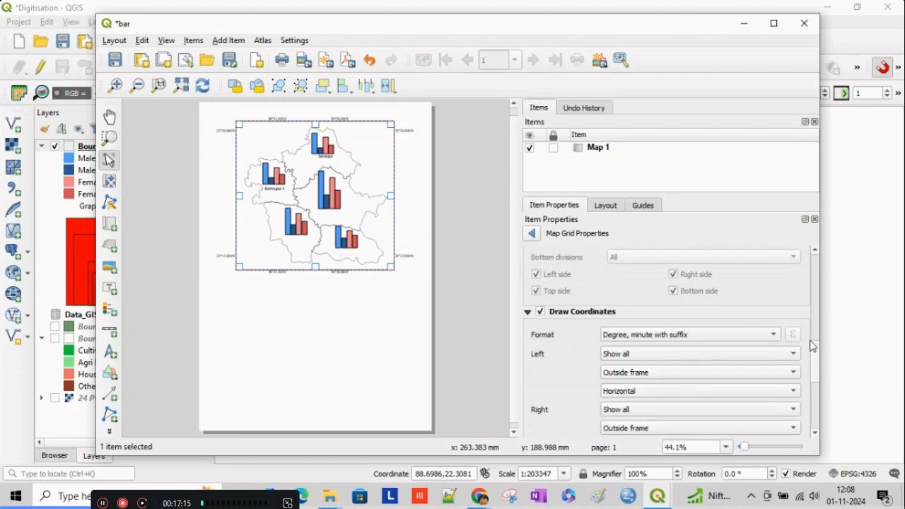
- Set both the left and right grid coordinate labels to Vertical ascending
click(683, 391)
click(685, 408)
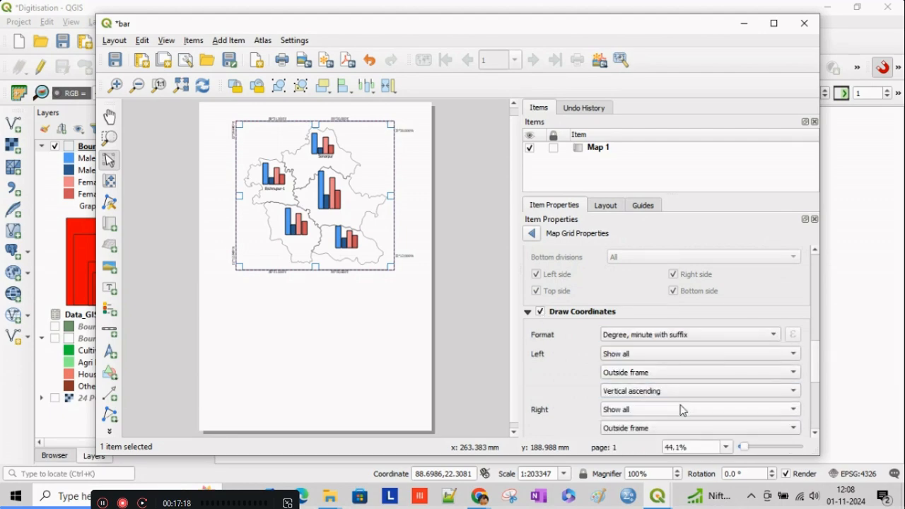
drag(815, 356, 818, 370)
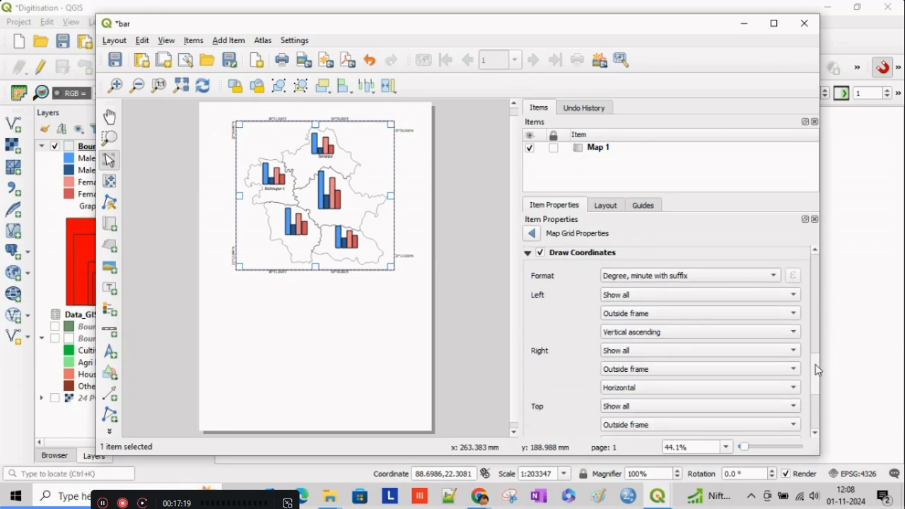
click(629, 397)
click(629, 396)
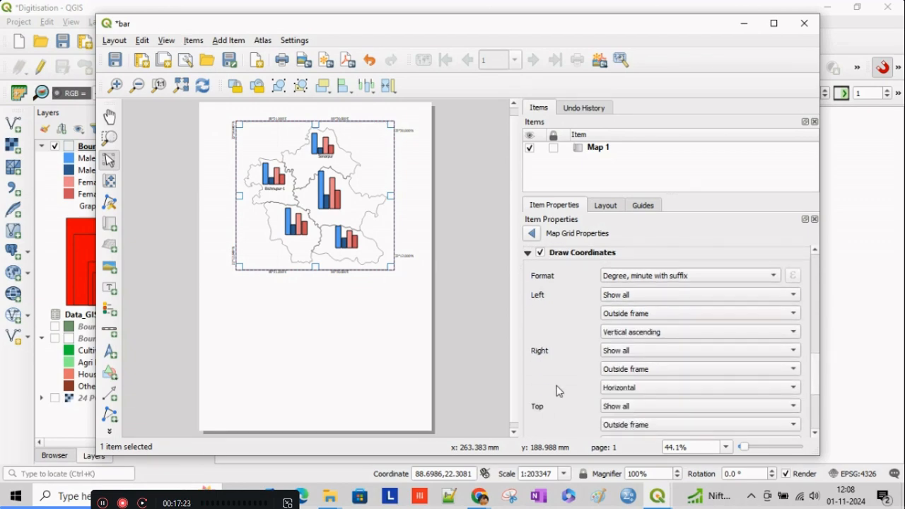
click(624, 398)
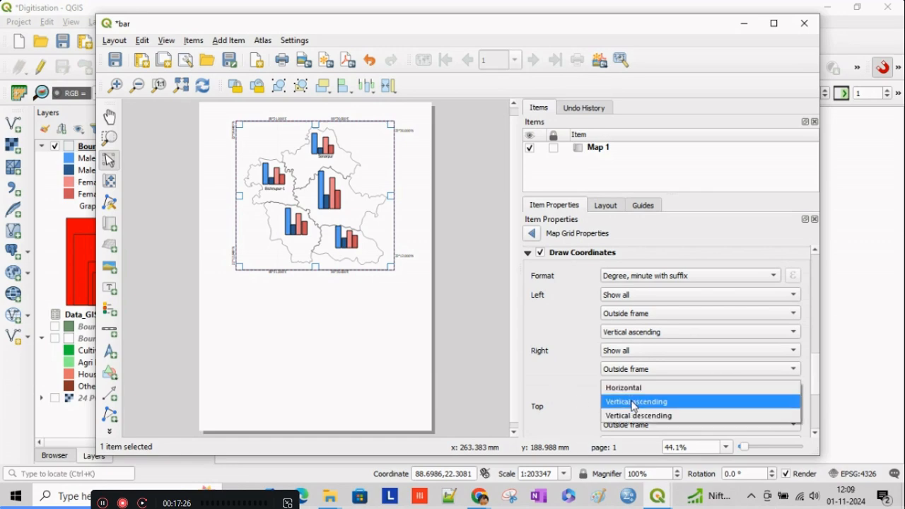
click(631, 401)
drag(819, 380, 821, 415)
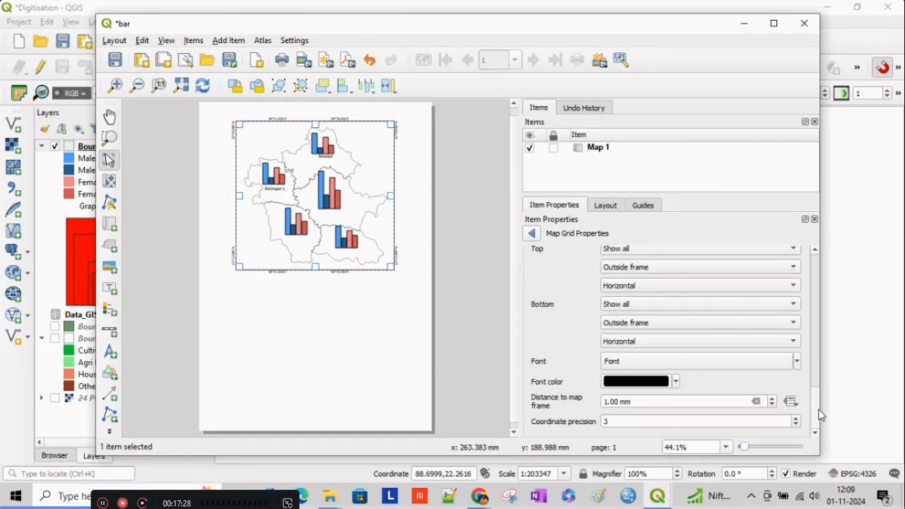
- Increase the font size of the grid's coordinate labels to 11.25 pt
click(798, 361)
click(704, 392)
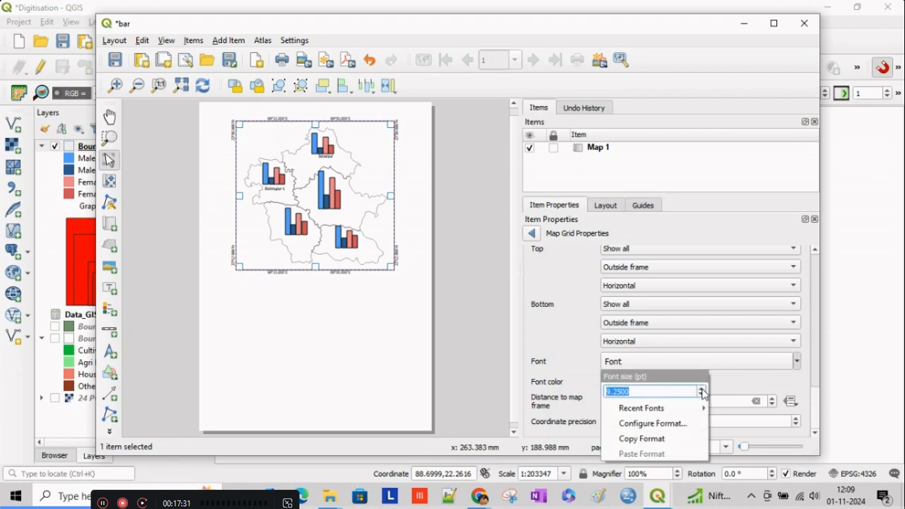
click(704, 390)
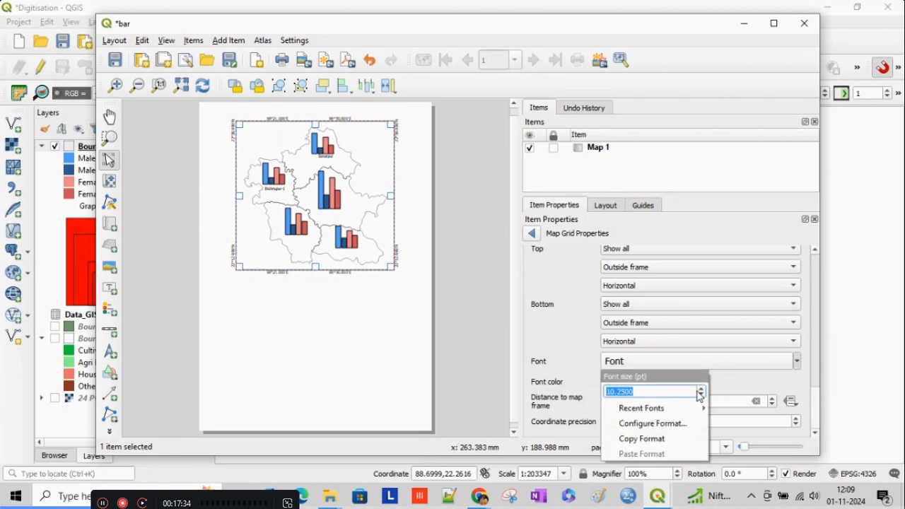
click(704, 390)
- Set the grid labels' coordinate precision to 0 and their distance to the map frame to 2.00 mm
click(821, 414)
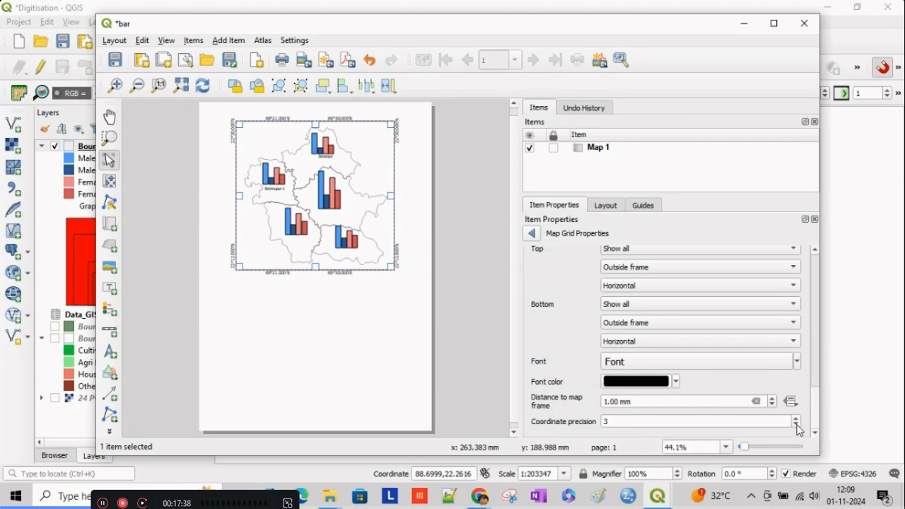
scroll(801, 427, down, 3)
click(774, 401)
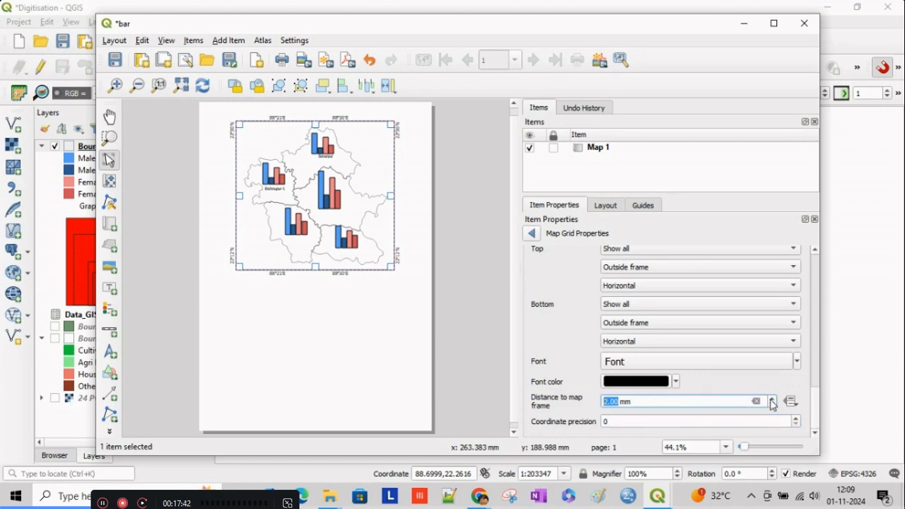
- Set the grid coordinate labels' font size to 12.25 pt
click(797, 362)
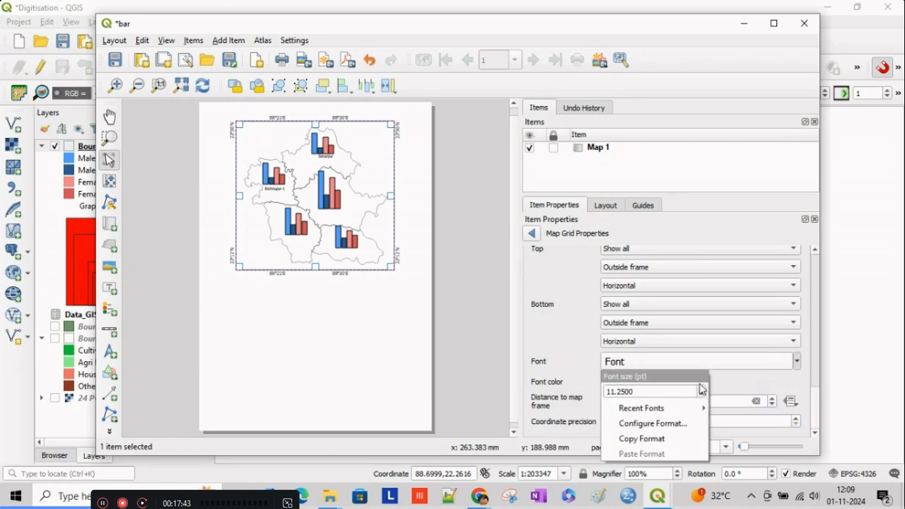
click(702, 388)
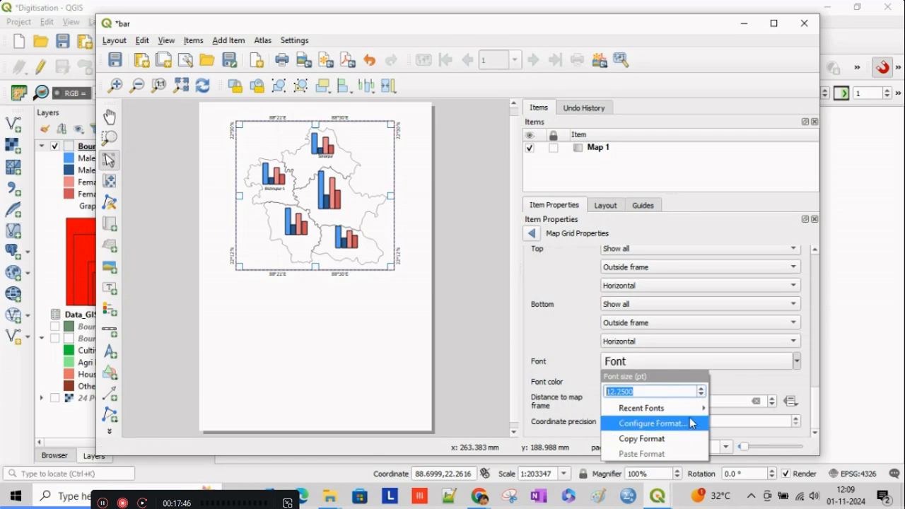
click(586, 392)
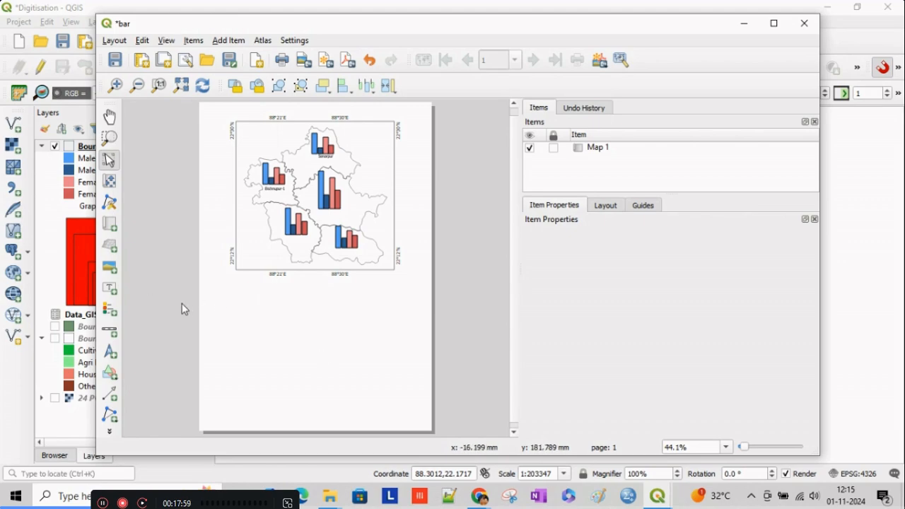
- Add a legend below the map and remove all its entries from Data_GIS_24pgs s through 24 PGS_S_modified
click(110, 309)
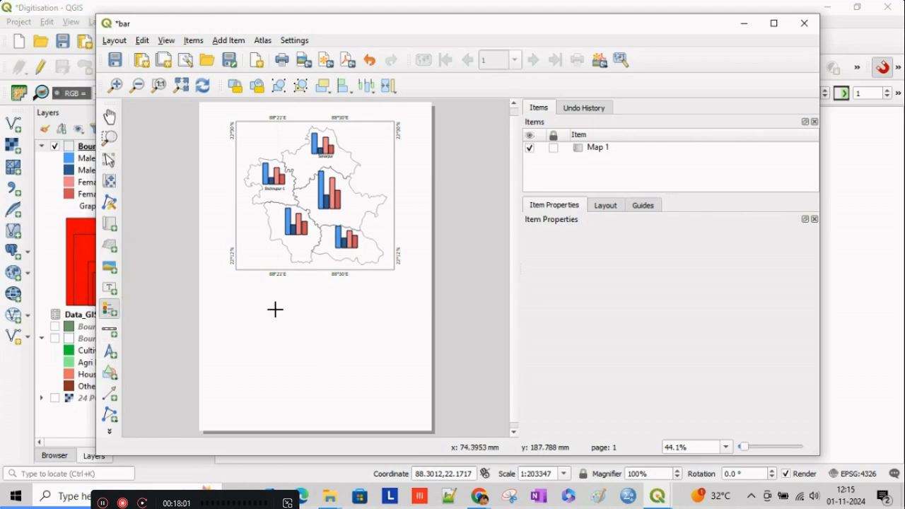
drag(236, 296, 391, 403)
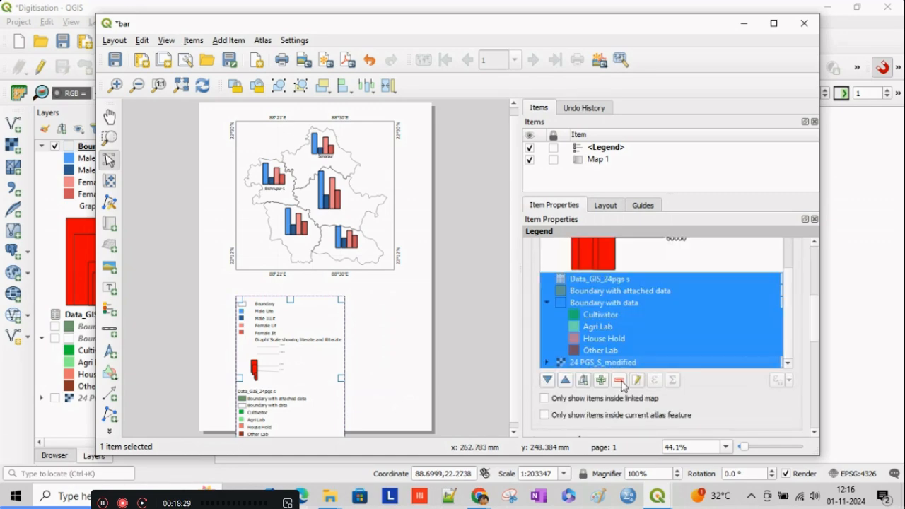
click(621, 382)
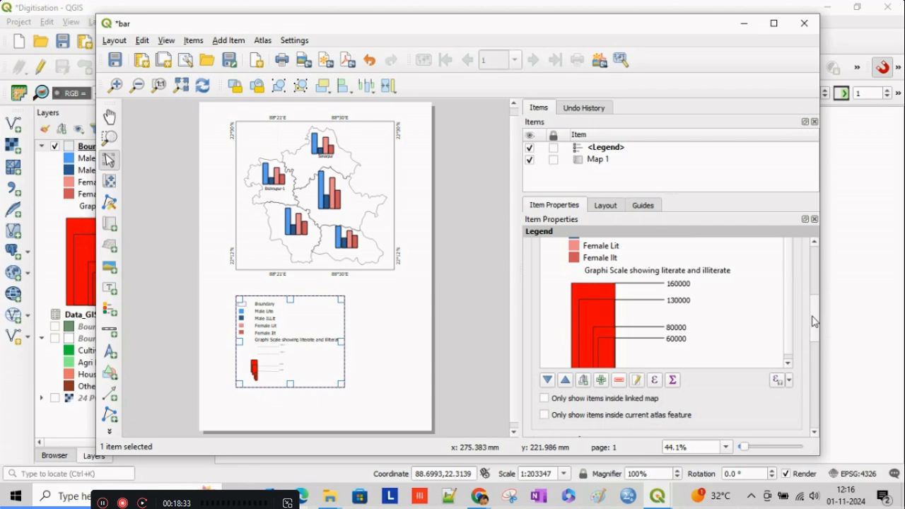
- Give the legend the title "Index"
drag(819, 322, 813, 273)
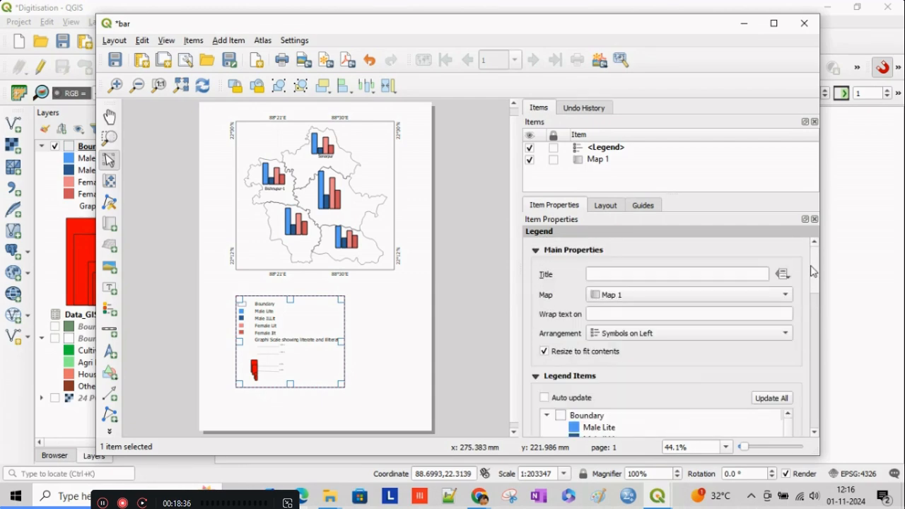
click(701, 275)
text(I)
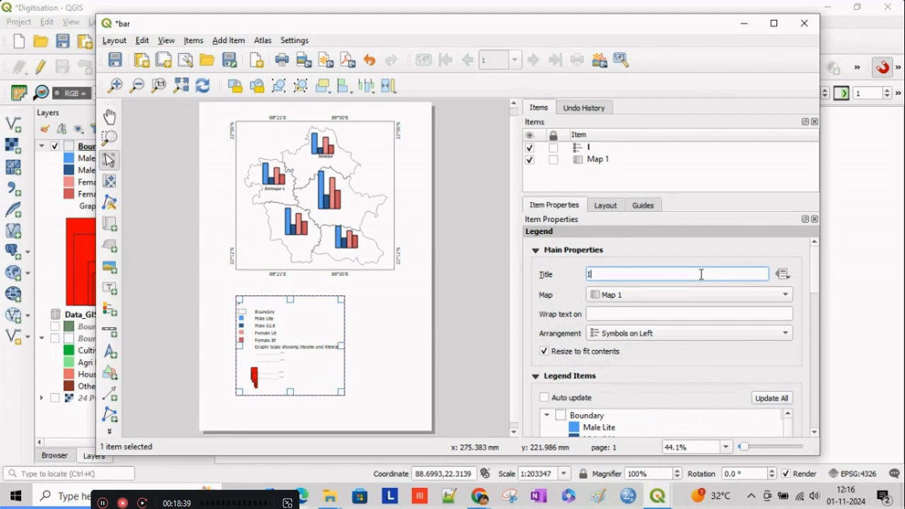
text(nde)
text(x)
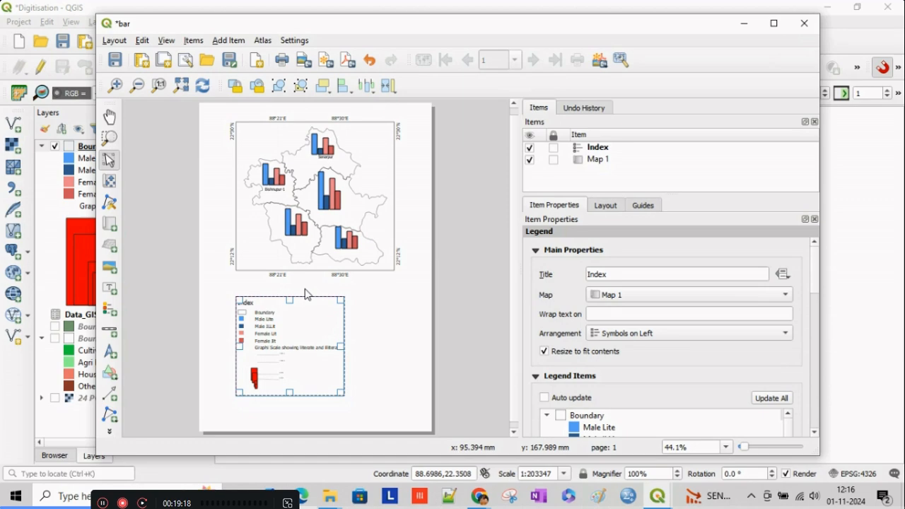
- Close the bar print layout and save the Digitisation project
click(805, 23)
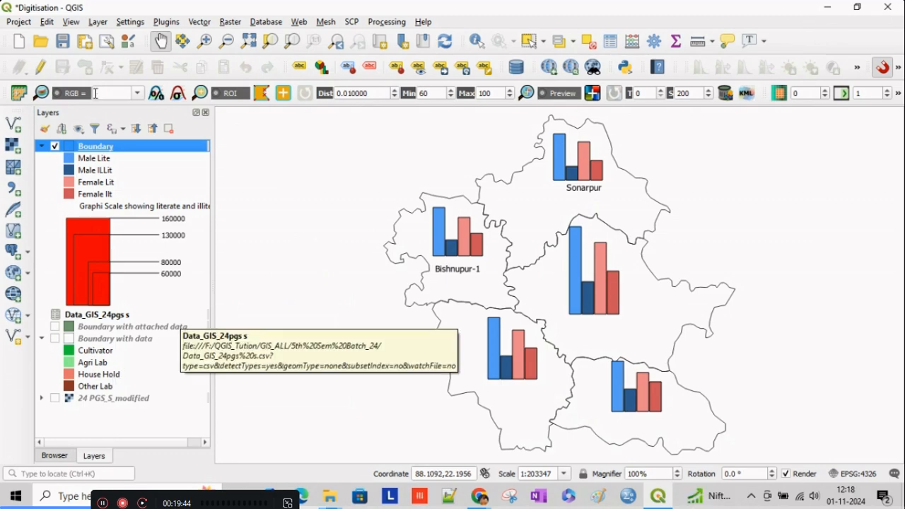
click(63, 41)
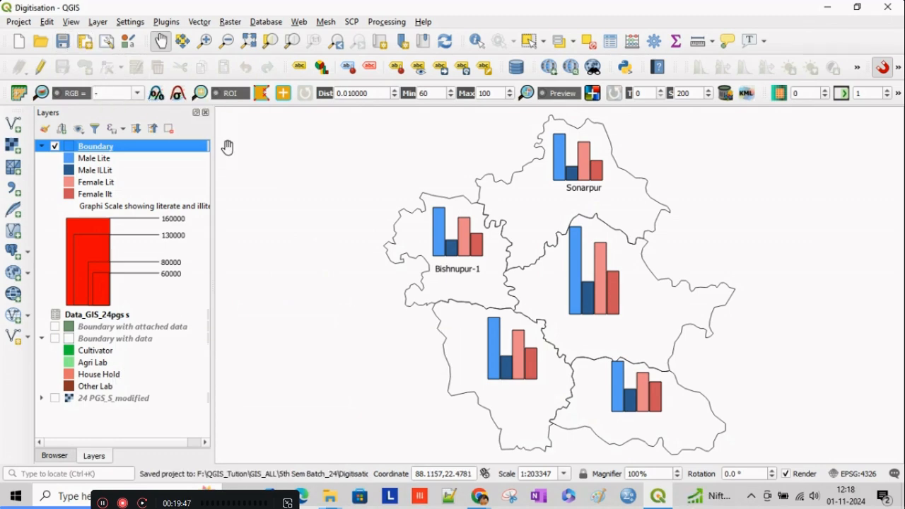